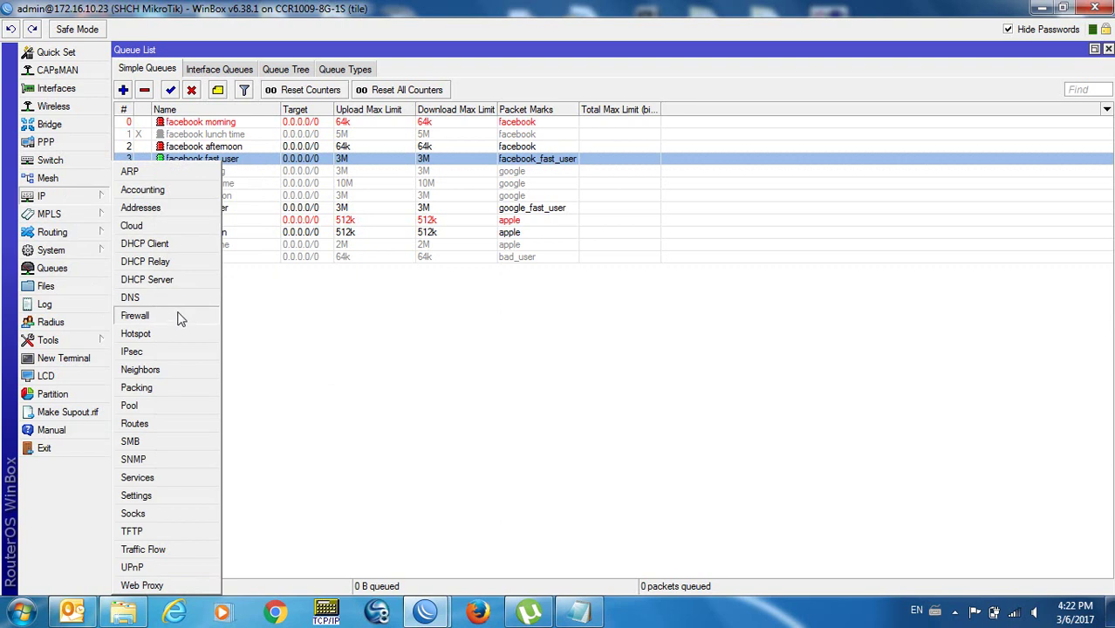
Open the firewall Address Lists and review the fast_user 192.168.3.65 entry, closing it unchanged.
{"action": "left_click", "coordinate": [165, 316]}
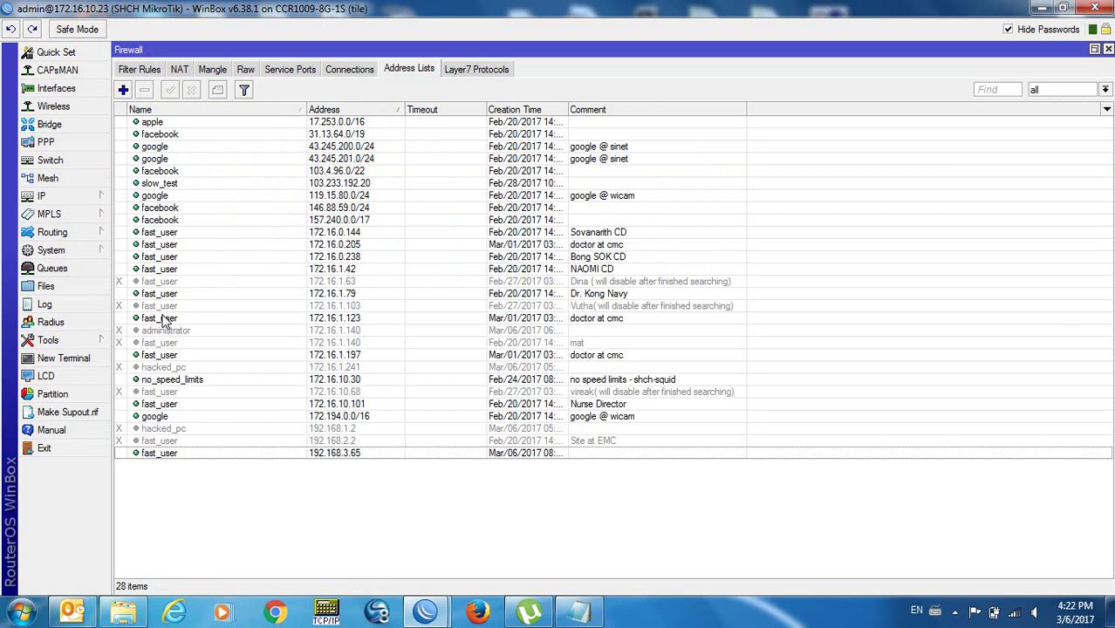
{"action": "double_click", "coordinate": [183, 453]}
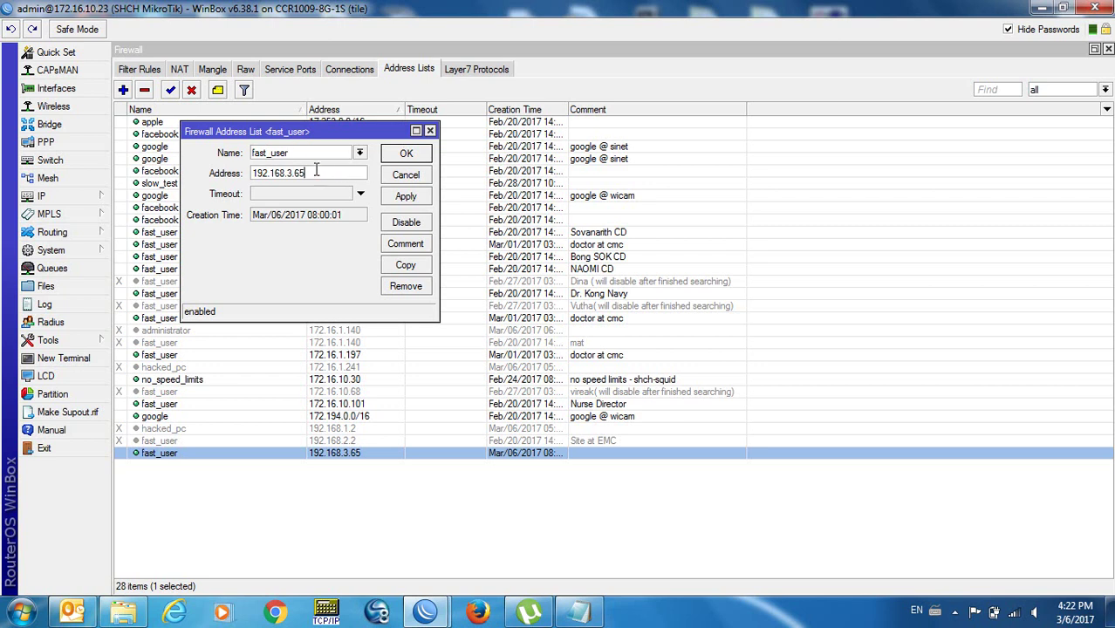
{"action": "double_click", "coordinate": [298, 153]}
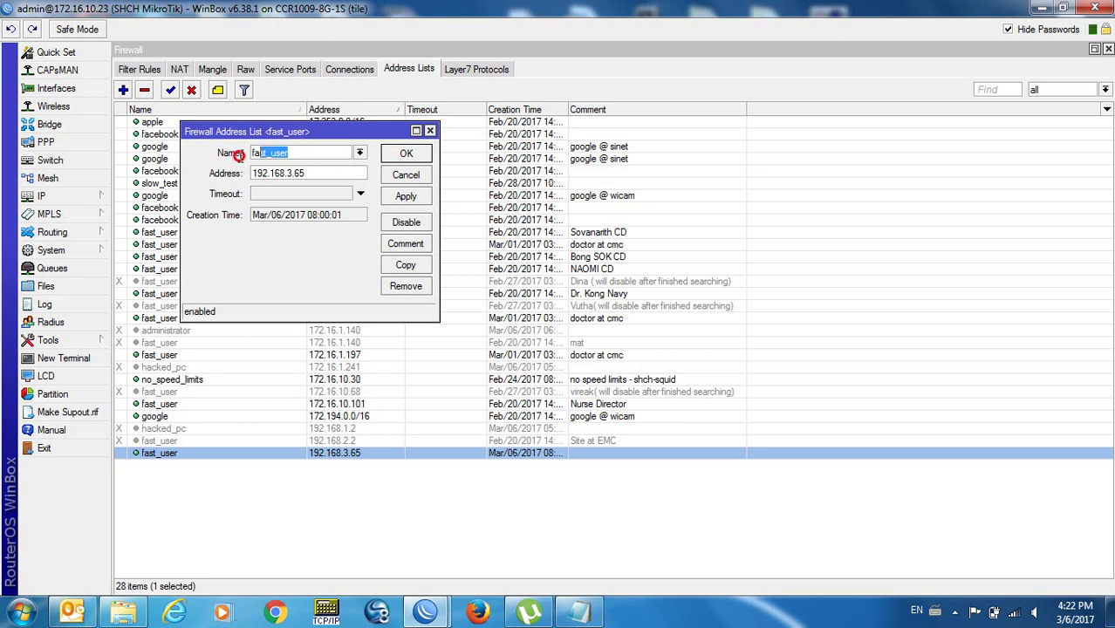
{"action": "left_click", "coordinate": [315, 174]}
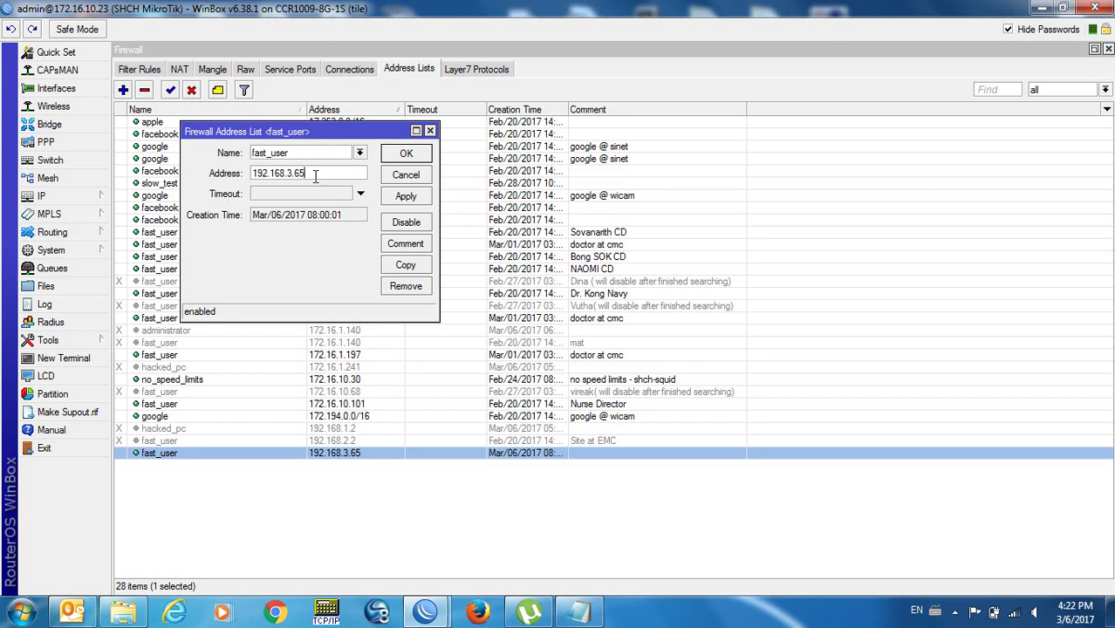
{"action": "left_click", "coordinate": [430, 131]}
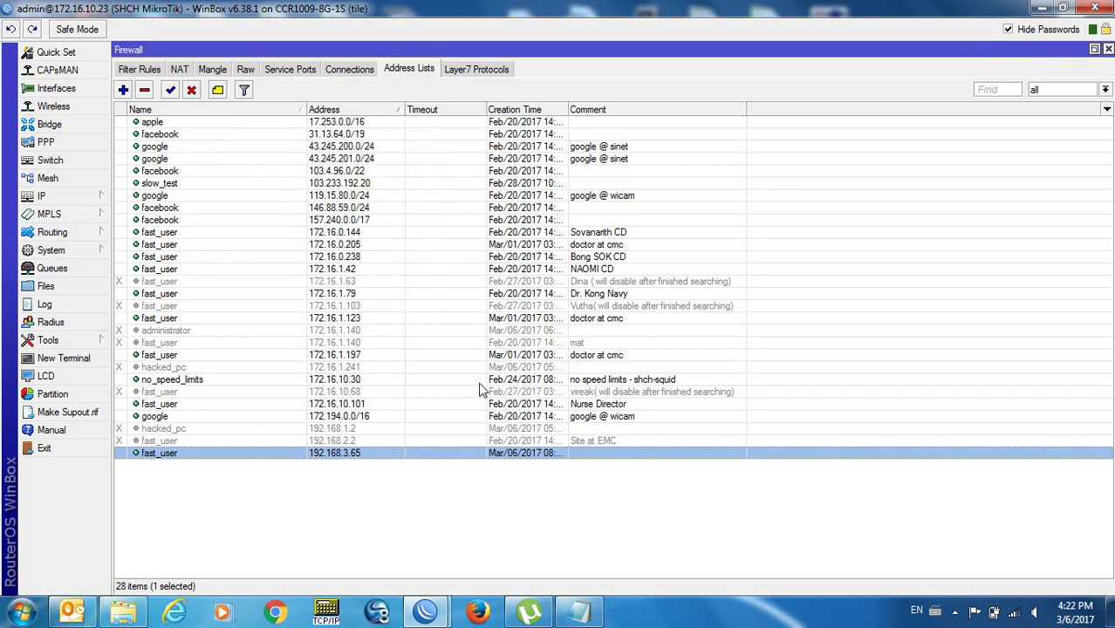
{"action": "right_click", "coordinate": [427, 615]}
{"action": "left_click", "coordinate": [689, 512]}
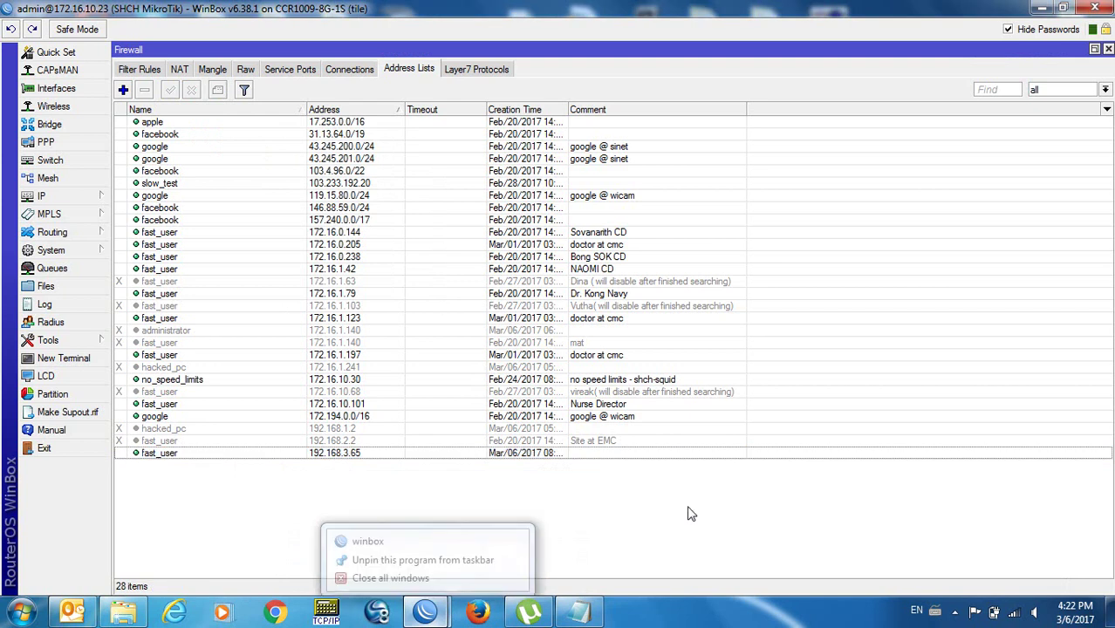
Switch to the 192.168.3.1 router session and open its DHCP Server settings.
{"action": "mouse_move", "coordinate": [426, 615]}
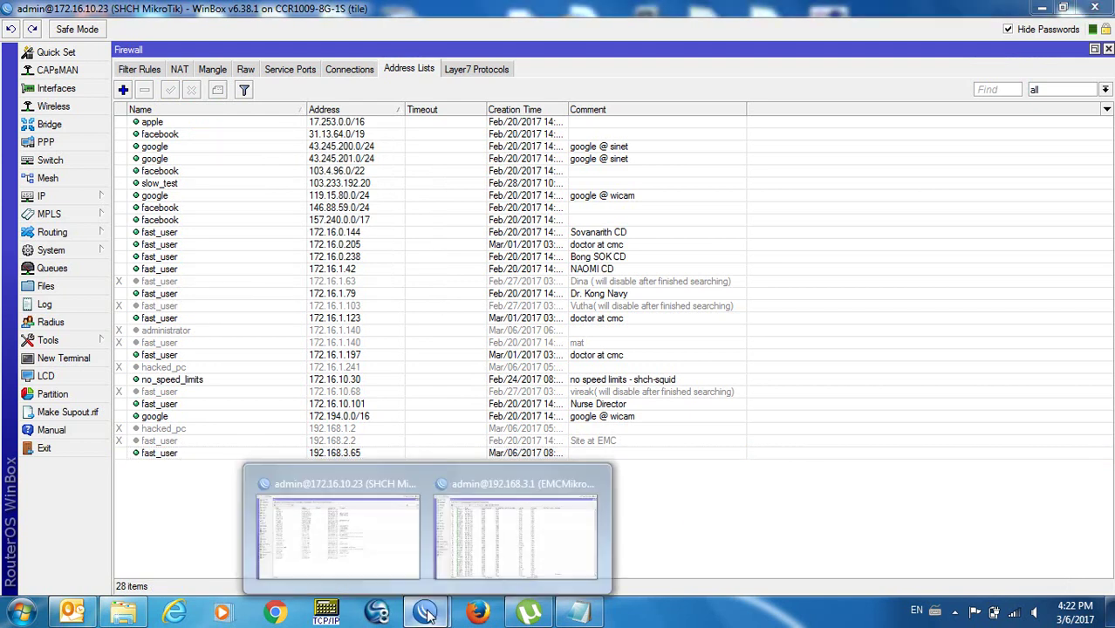
{"action": "left_click", "coordinate": [488, 548]}
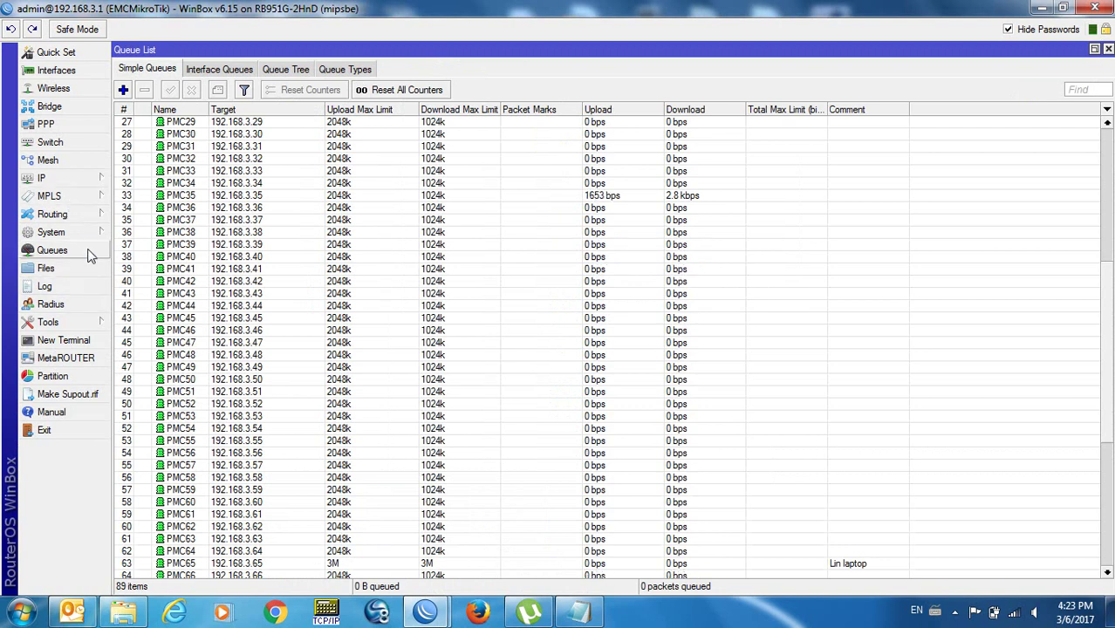
{"action": "left_click", "coordinate": [88, 187]}
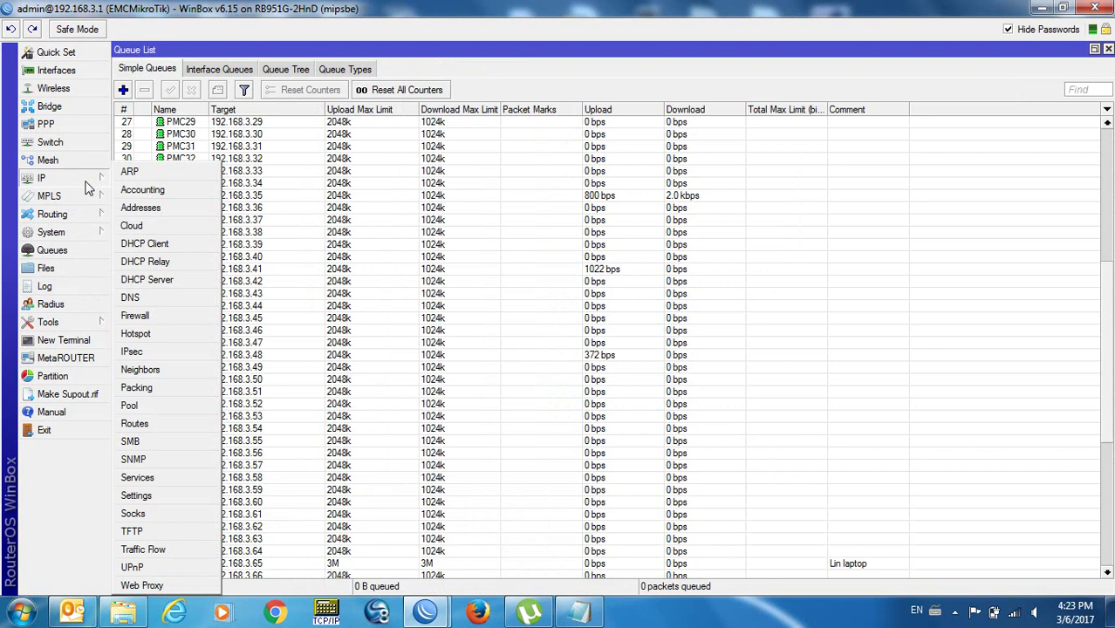
{"action": "left_click", "coordinate": [152, 280]}
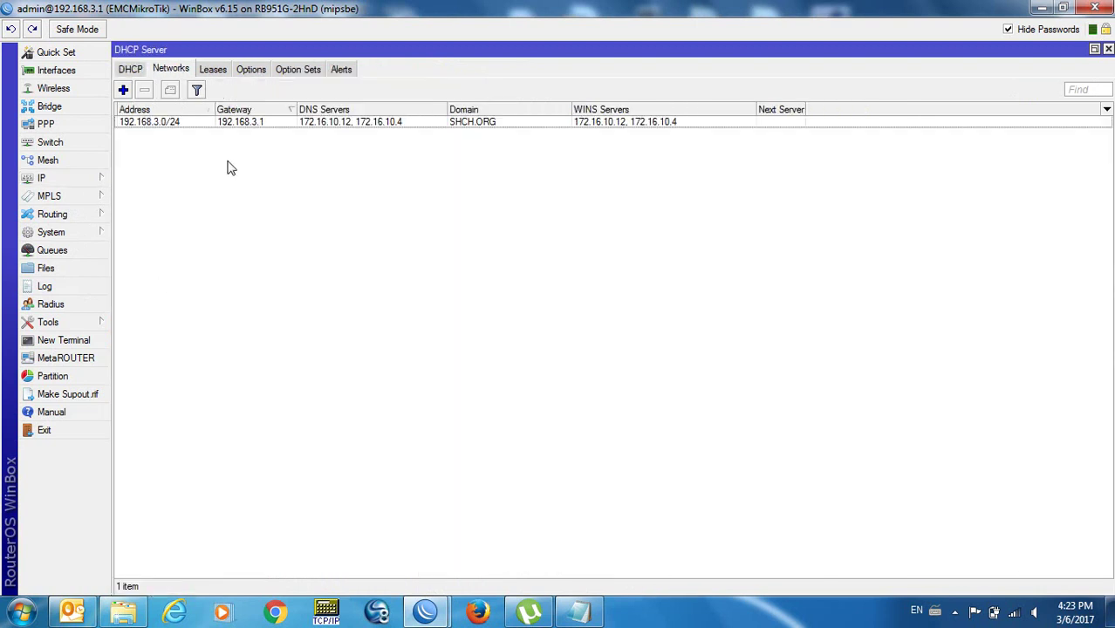
Show the DHCP leases and select the lin lease for 192.168.3.65.
{"action": "left_click", "coordinate": [263, 124]}
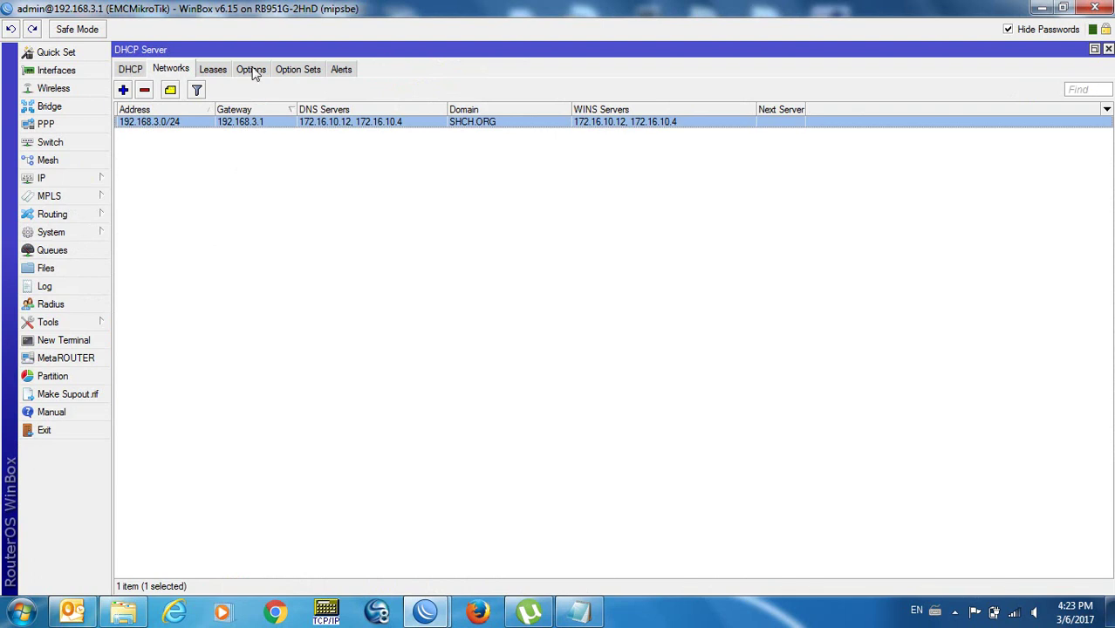
{"action": "left_click", "coordinate": [223, 72]}
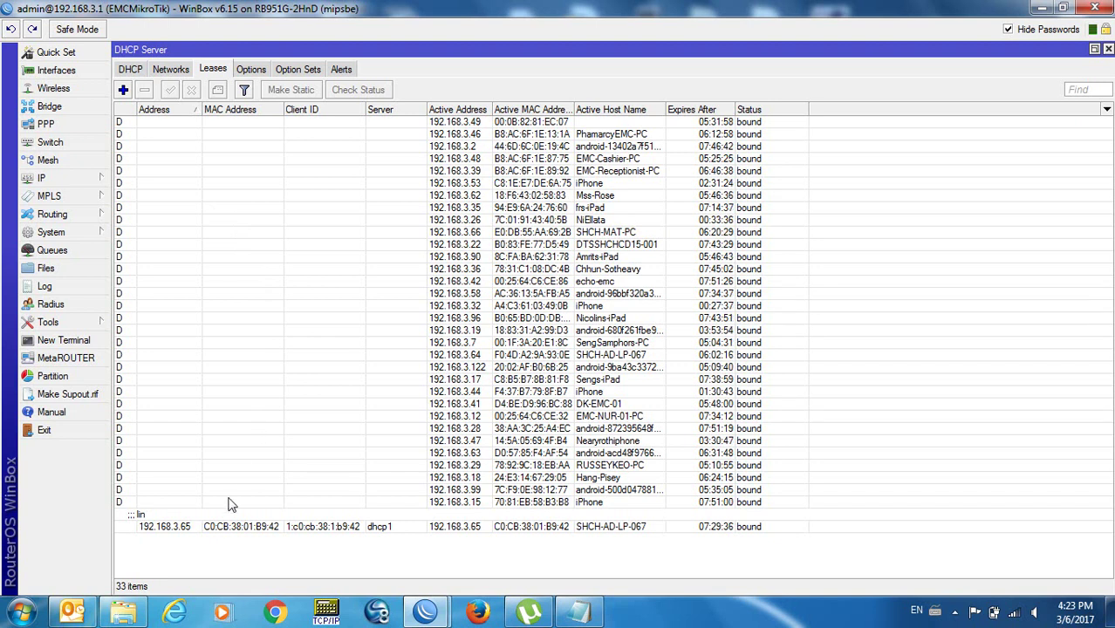
{"action": "left_click", "coordinate": [233, 536]}
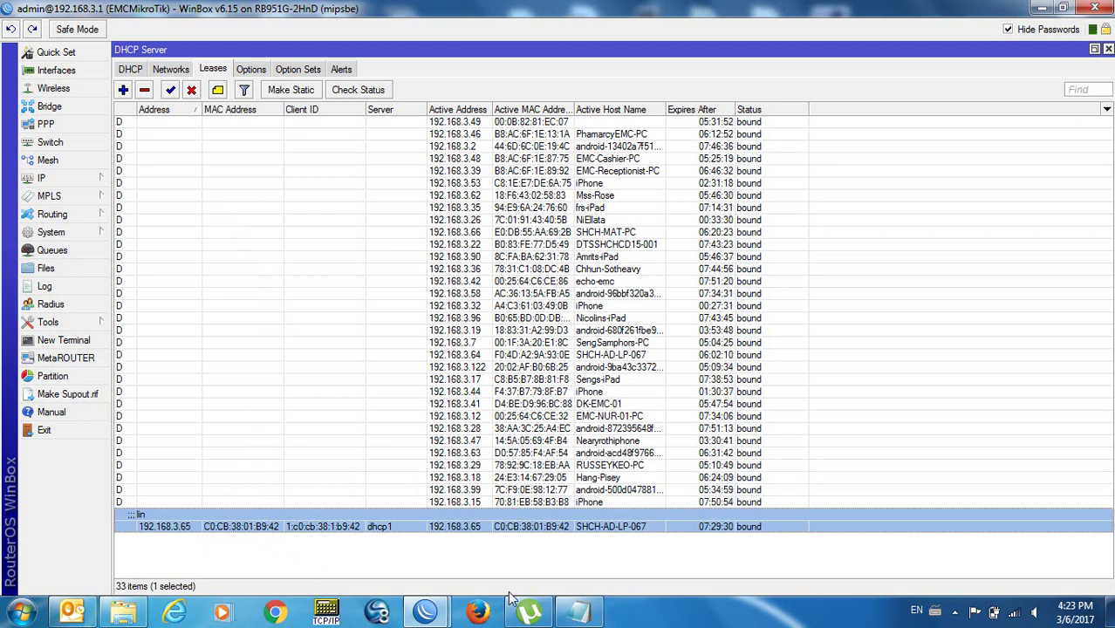
{"action": "left_click", "coordinate": [578, 613]}
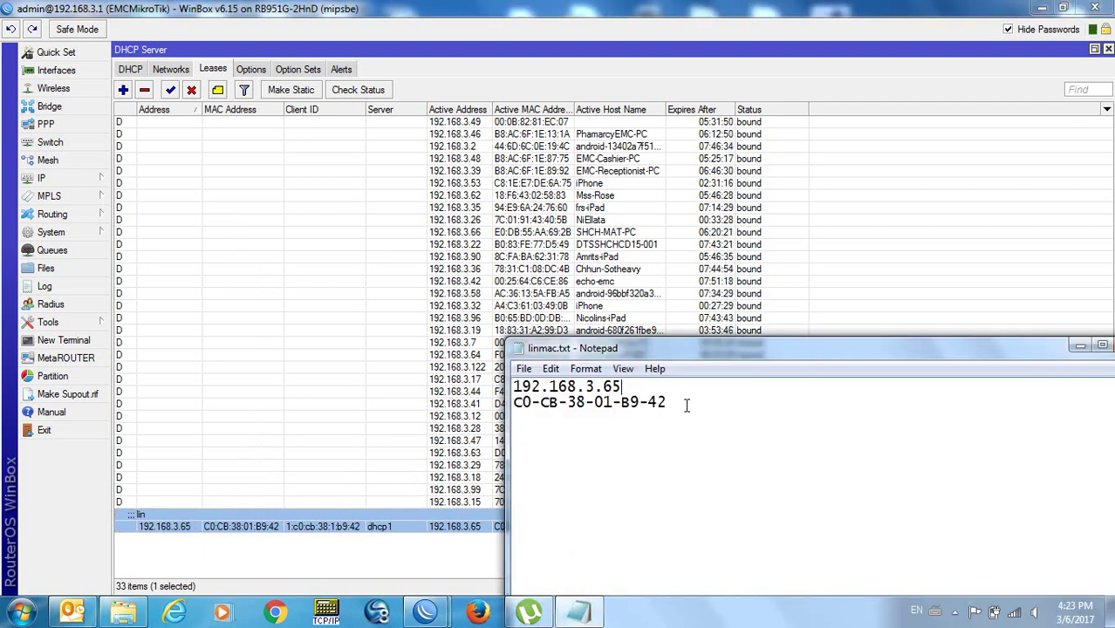
{"action": "left_click_drag", "start_coordinate": [767, 356], "coordinate": [917, 480]}
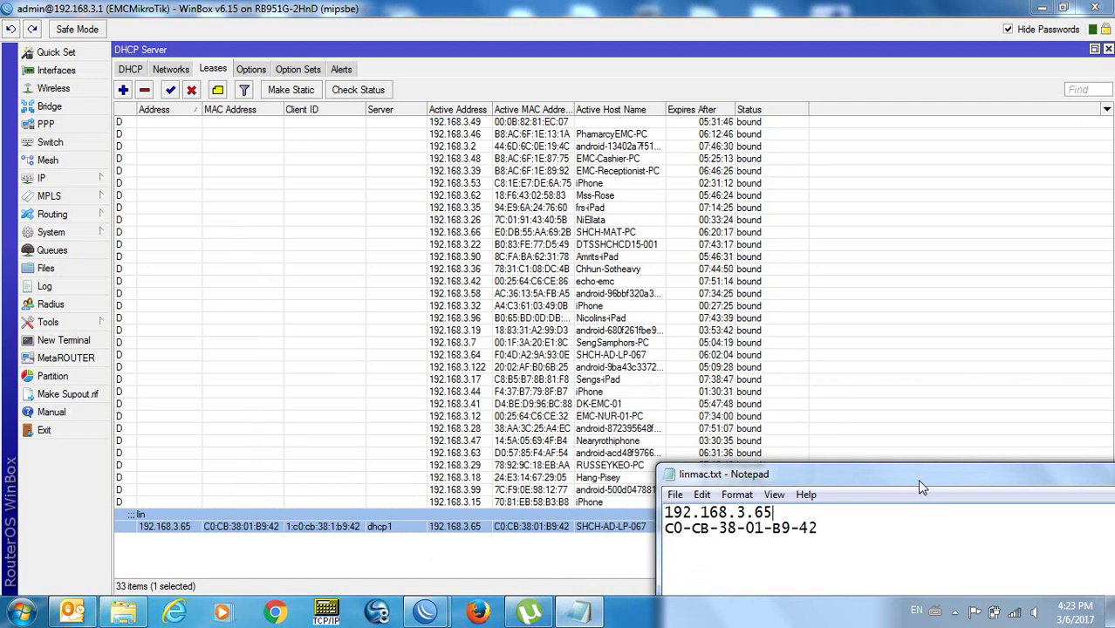
{"action": "left_click", "coordinate": [919, 483]}
{"action": "left_click_drag", "start_coordinate": [918, 483], "coordinate": [733, 190]}
{"action": "left_click", "coordinate": [1044, 182]}
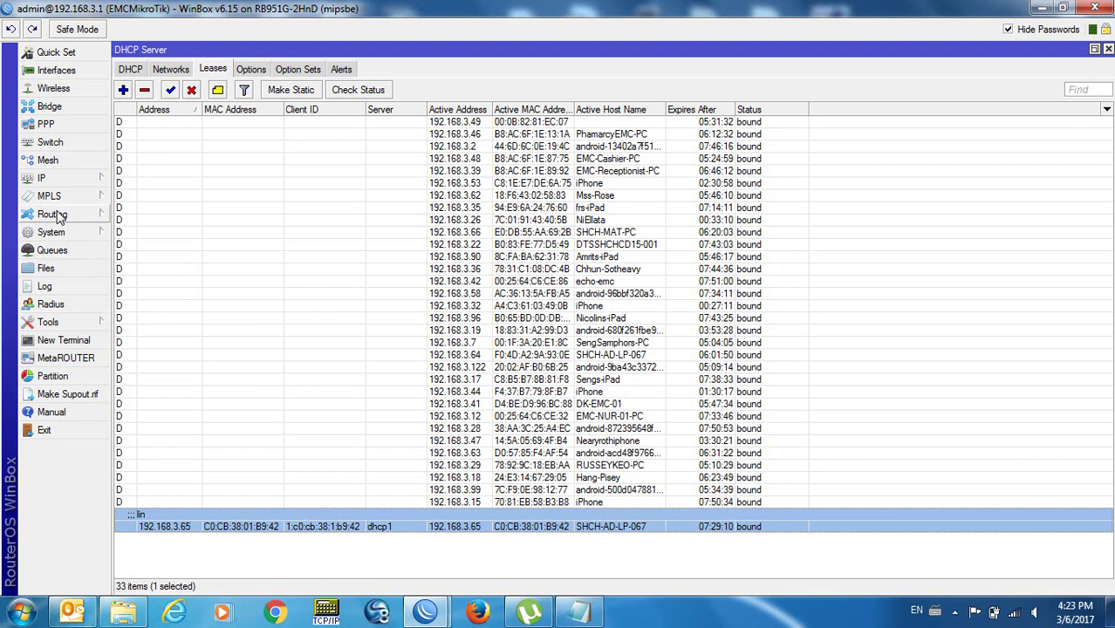
Open the router's ARP list and select the 192.168.3.90 entry.
{"action": "left_click", "coordinate": [59, 182]}
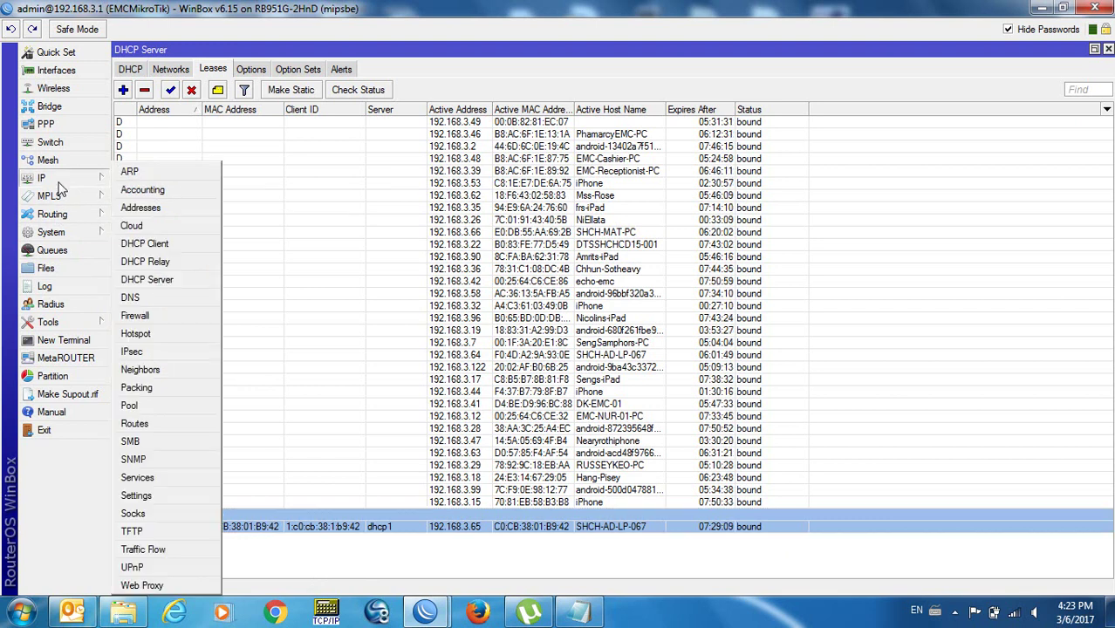
{"action": "left_click", "coordinate": [143, 176]}
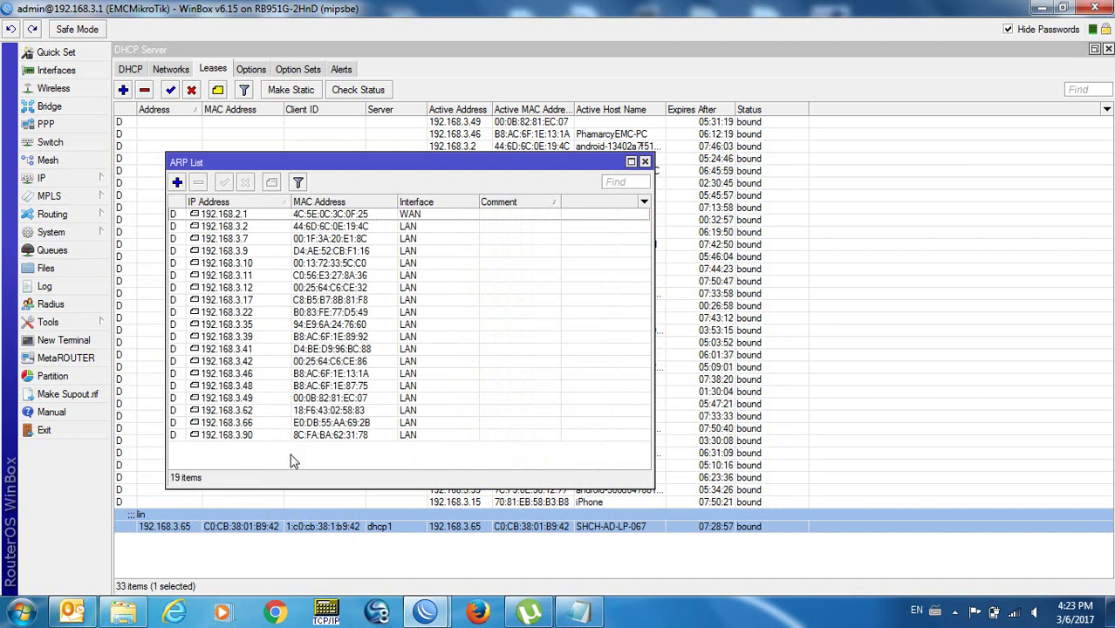
{"action": "left_click", "coordinate": [249, 437]}
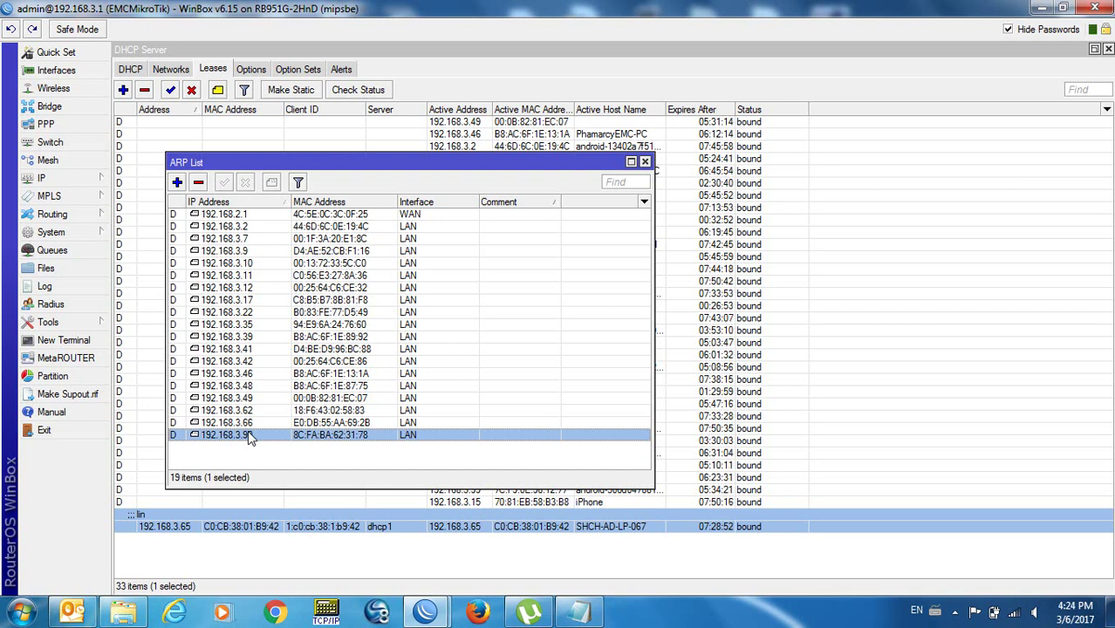
Briefly open and close the Windows Start menu, then open a new RouterOS terminal.
{"action": "left_click", "coordinate": [21, 612]}
{"action": "left_click", "coordinate": [97, 569]}
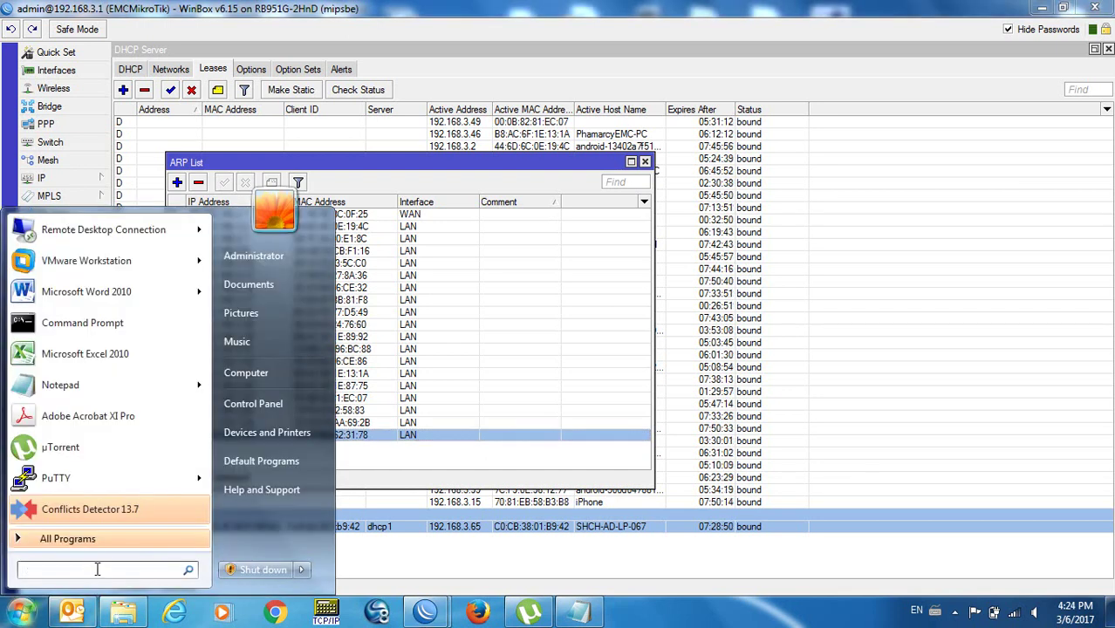
{"action": "key", "text": "Escape"}
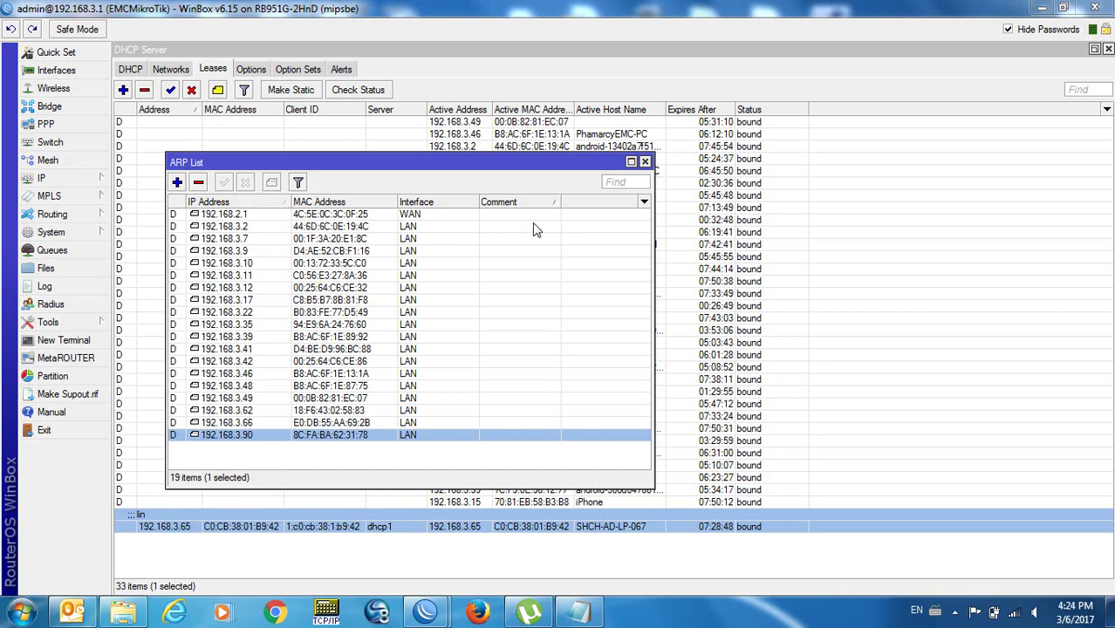
{"action": "left_click", "coordinate": [61, 341]}
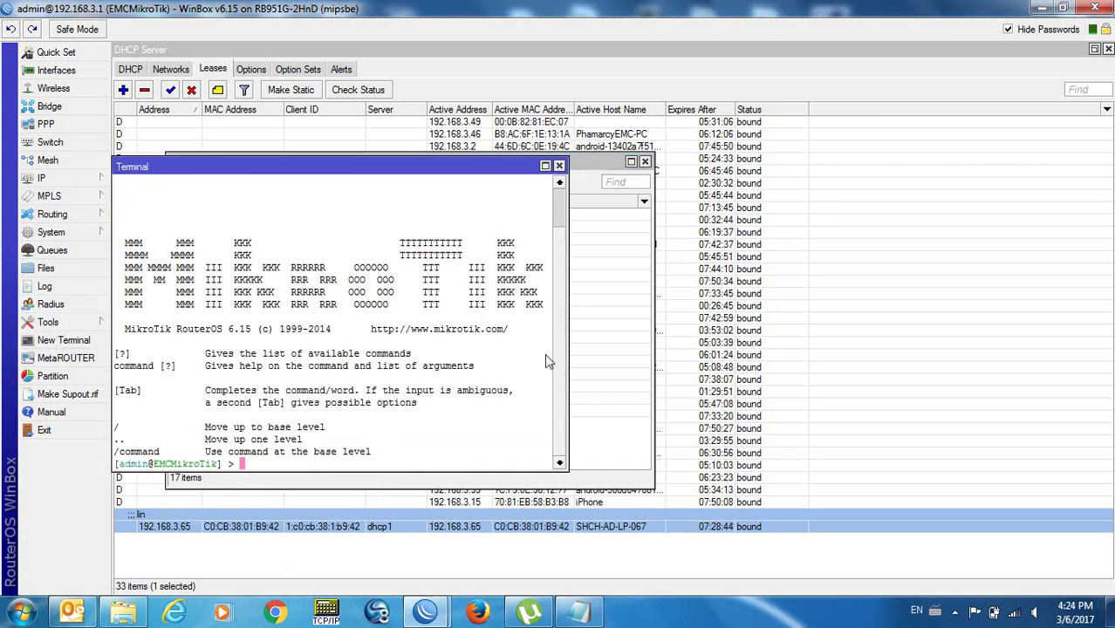
Enter 'ping 192.168.3.65' at the RouterOS terminal prompt.
{"action": "scroll", "coordinate": [562, 216], "scroll_direction": "up", "scroll_amount": 2}
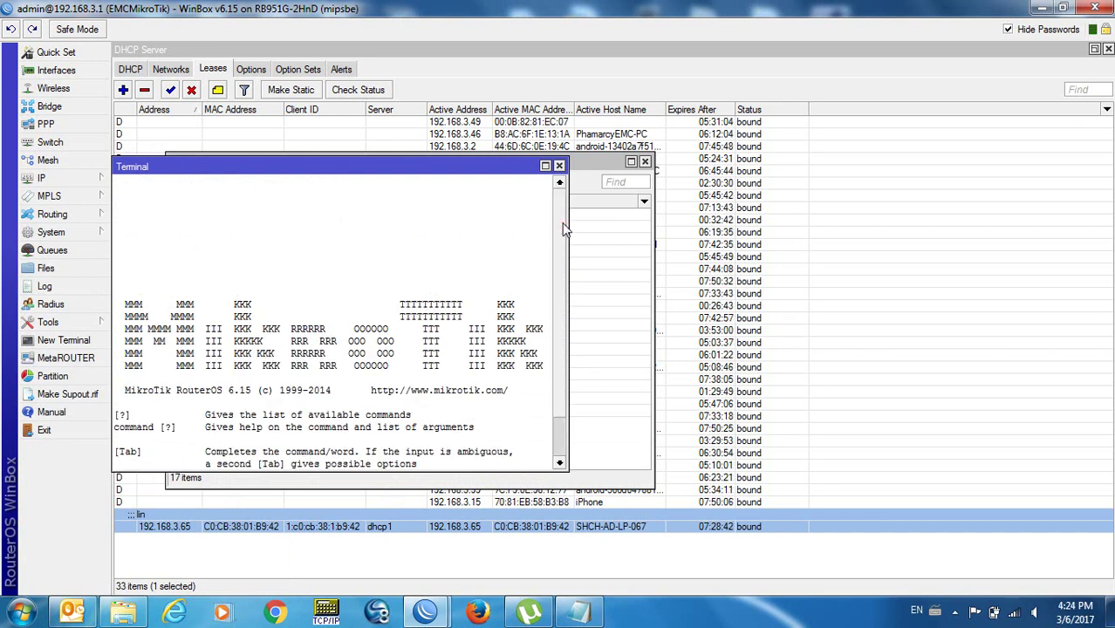
{"action": "scroll", "coordinate": [560, 443], "scroll_direction": "down", "scroll_amount": 2}
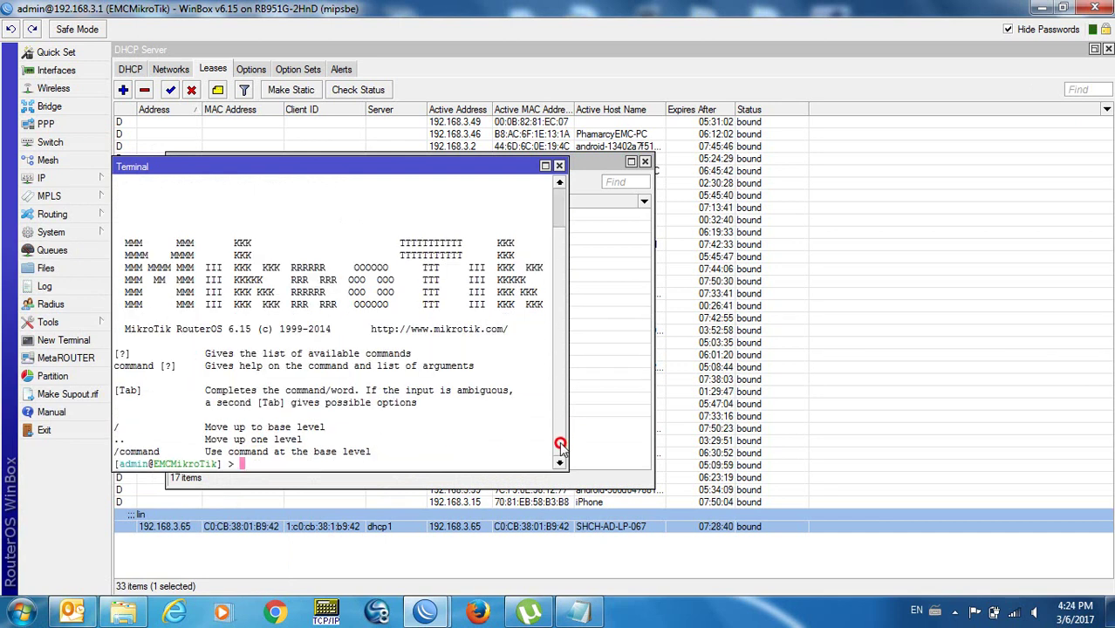
{"action": "type", "text": "ping "}
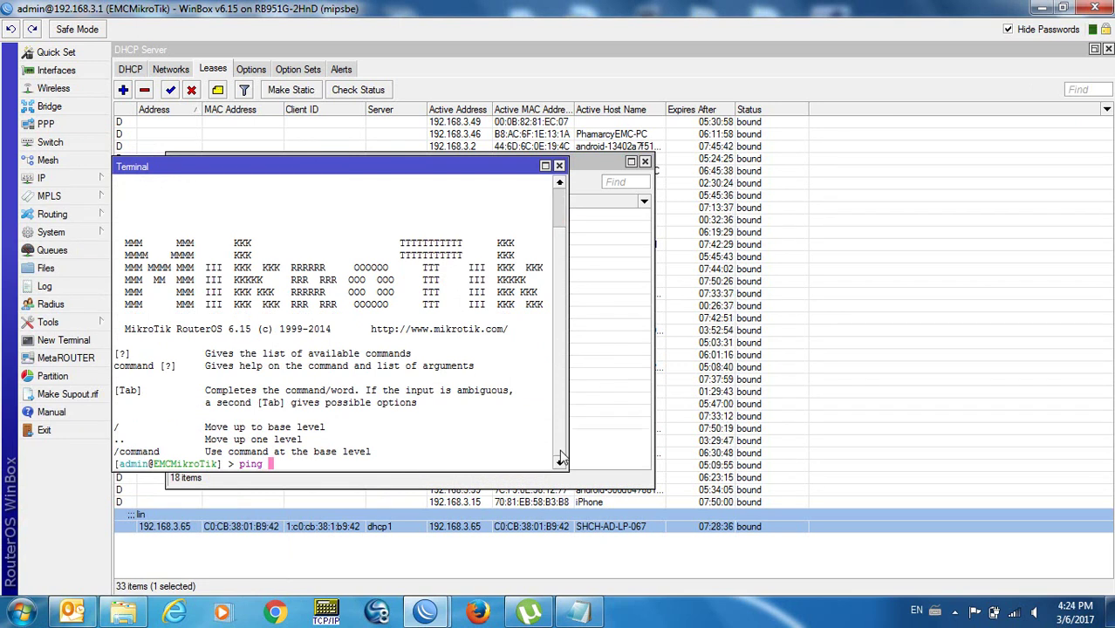
{"action": "type", "text": "19"}
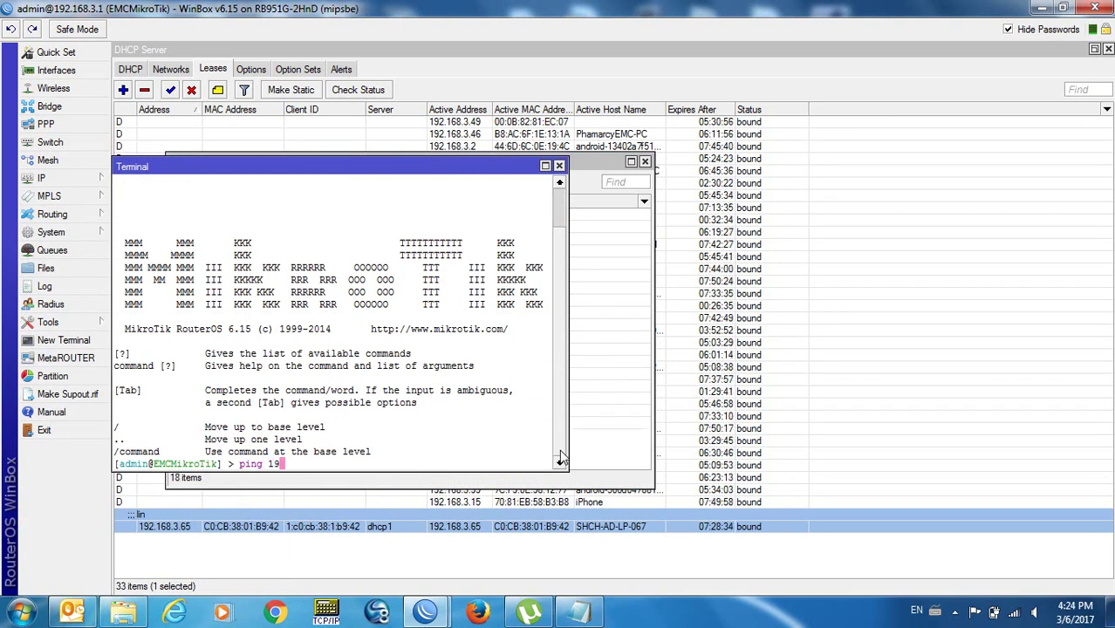
{"action": "type", "text": "2.168."}
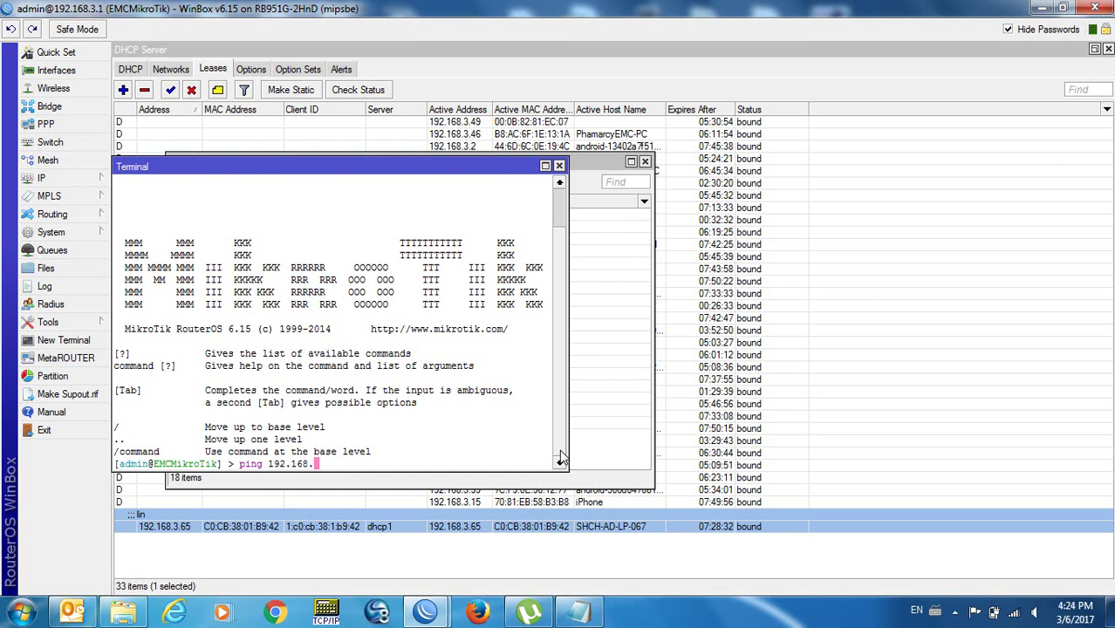
{"action": "type", "text": "3.65"}
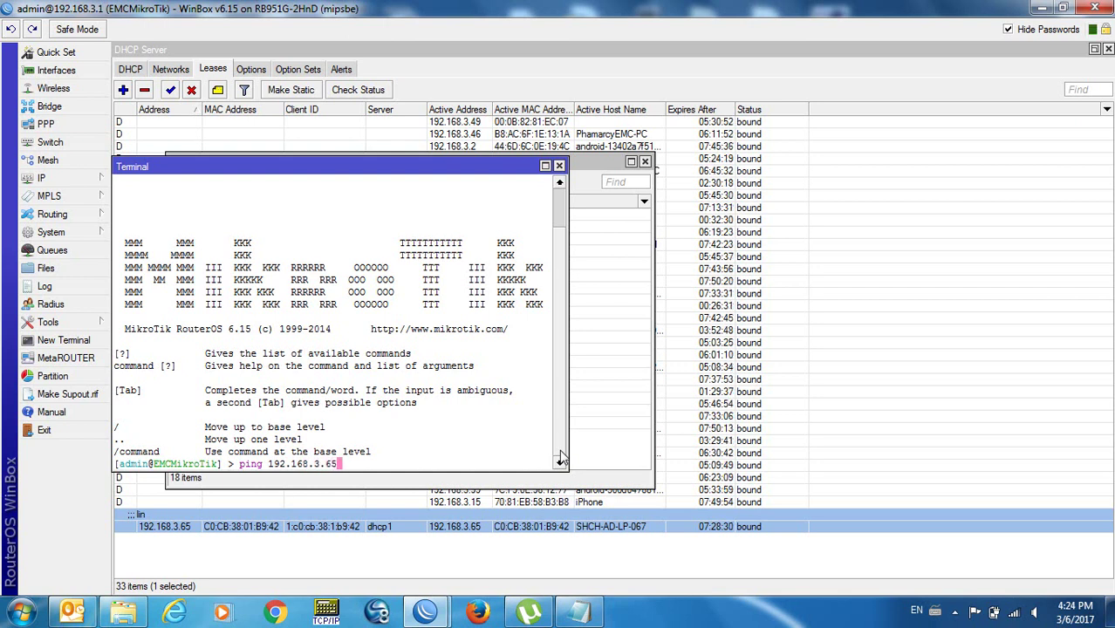
Run the ping to 192.168.3.65 until 100% packet loss, then stop it and close the terminal.
{"action": "key", "text": "Return"}
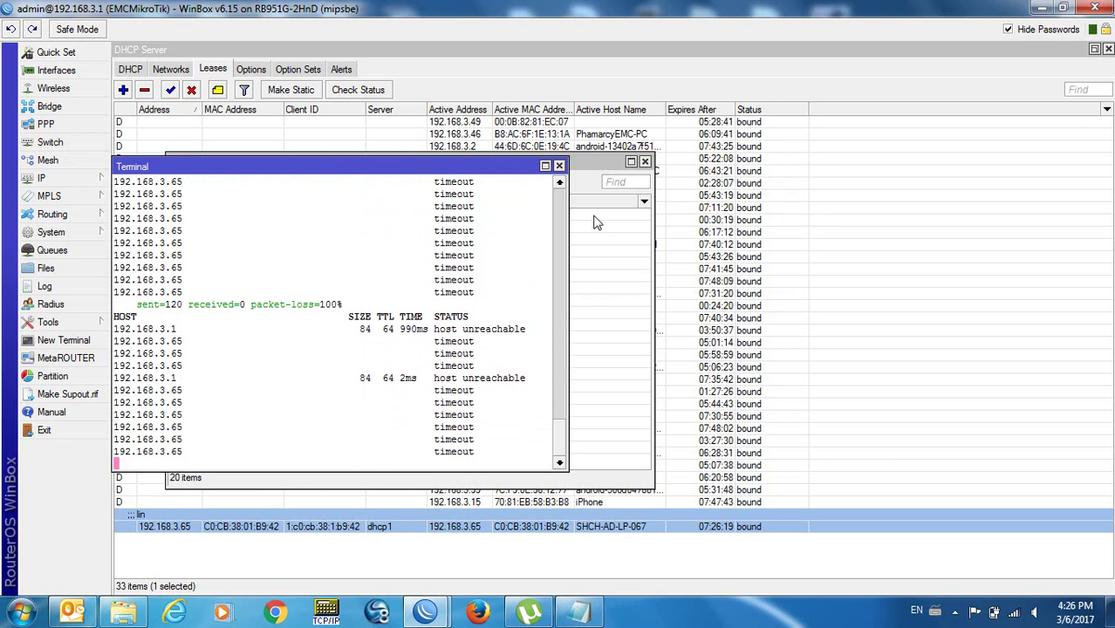
{"action": "key", "text": "ctrl+c"}
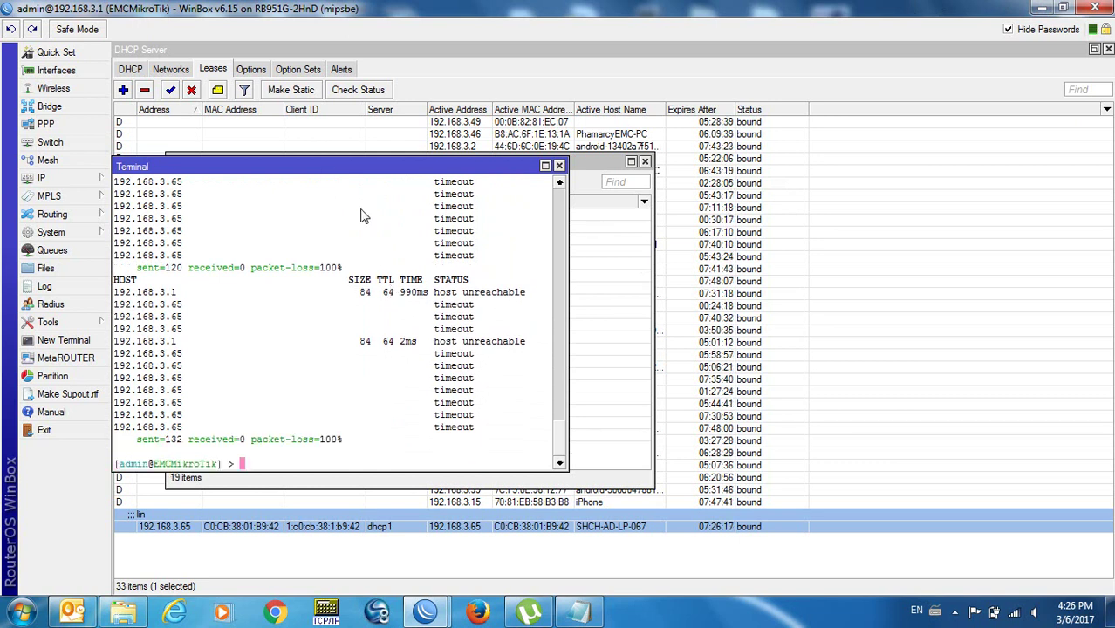
{"action": "key", "text": "ctrl+d"}
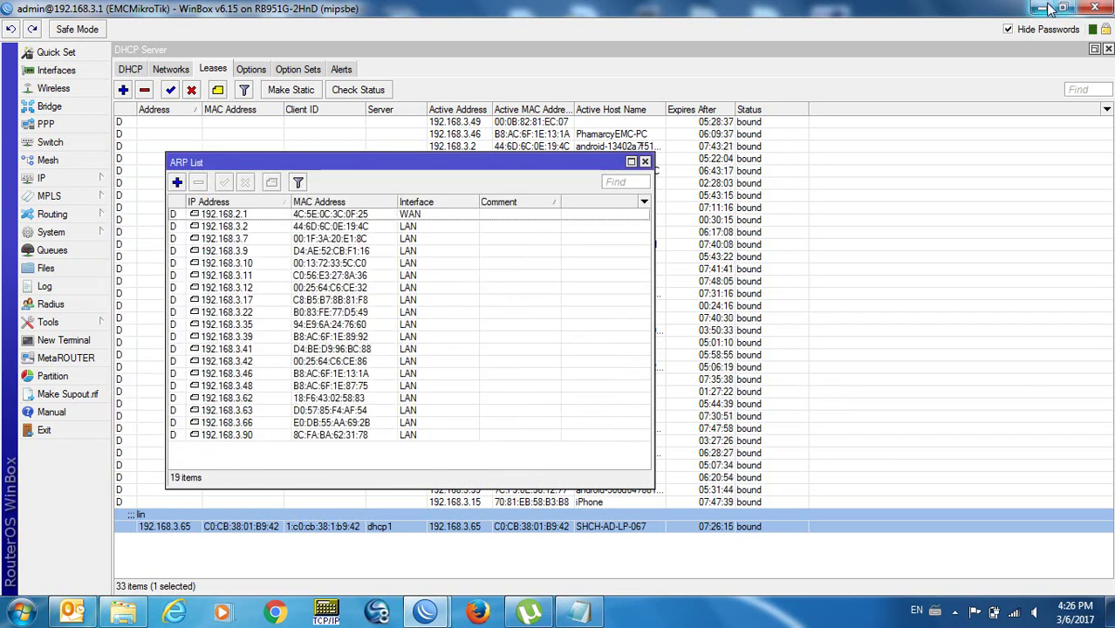
Minimize both WinBox windows to reveal the Windows desktop.
{"action": "left_click", "coordinate": [1047, 9]}
{"action": "left_click", "coordinate": [1047, 9]}
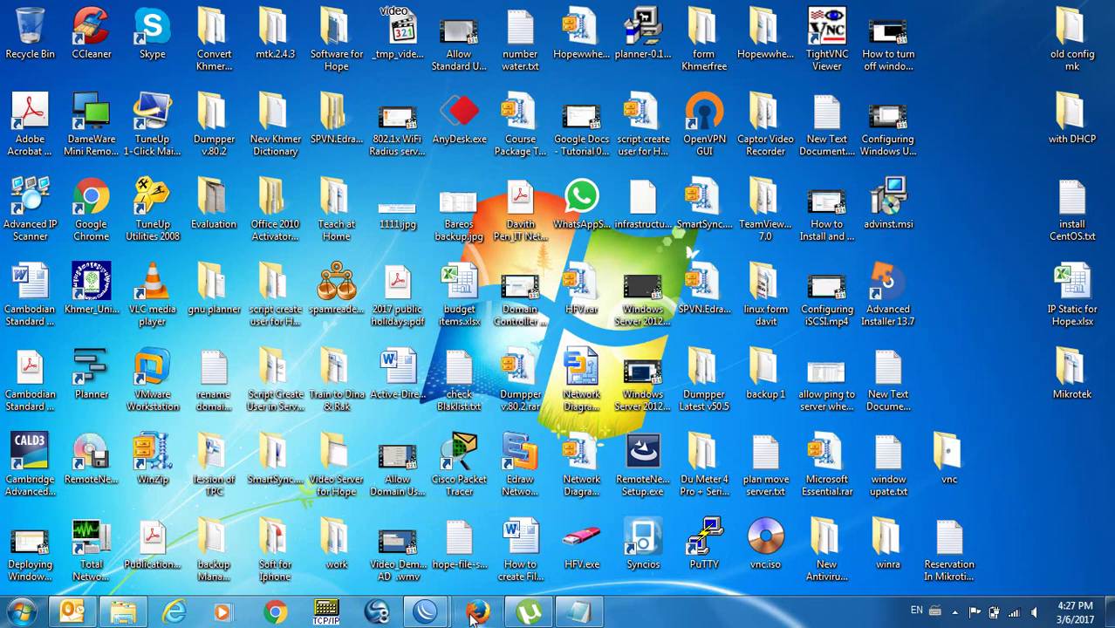
Open and close Google Chrome, then open the Computer drives view with Win+E.
{"action": "left_click", "coordinate": [275, 611]}
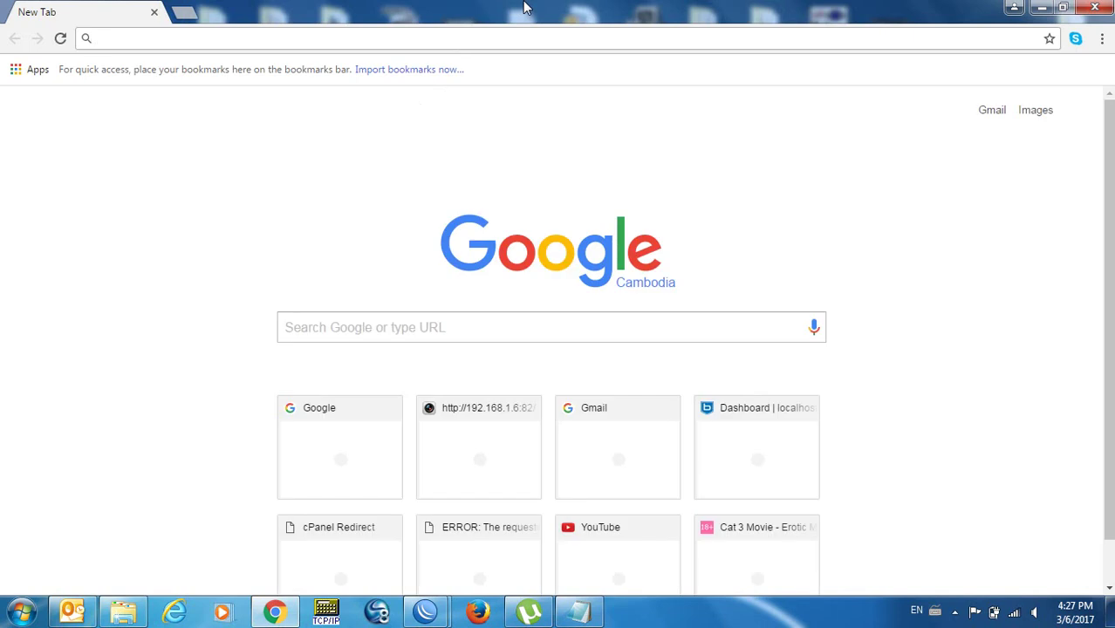
{"action": "left_click", "coordinate": [1101, 7]}
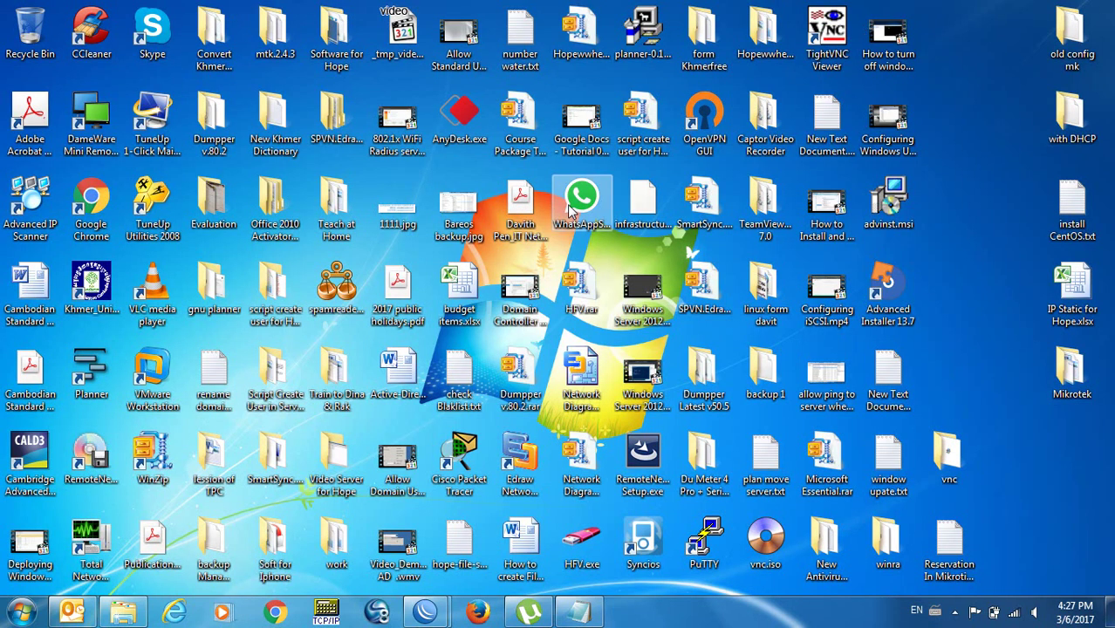
{"action": "key", "text": "super+e"}
Go to the \\shch-primary-ad server in the Explorer address bar.
{"action": "left_click", "coordinate": [295, 33]}
{"action": "type", "text": "\\\\"}
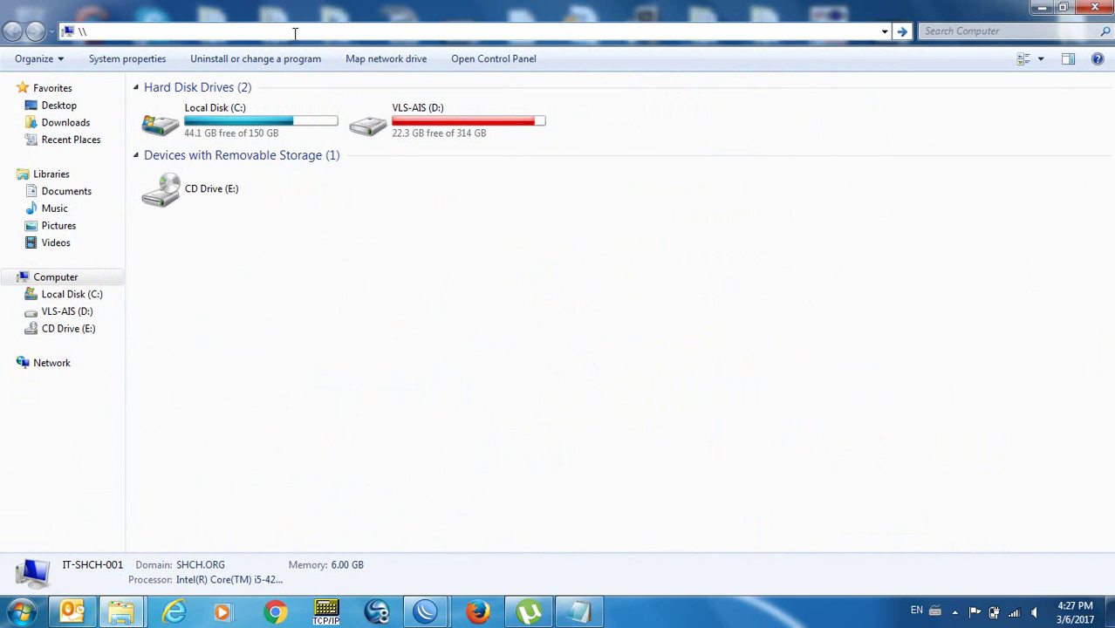
{"action": "type", "text": "shch-primaryad"}
{"action": "key", "text": "BackSpace"}
{"action": "key", "text": "BackSpace"}
{"action": "type", "text": "-ad"}
{"action": "key", "text": "Return"}
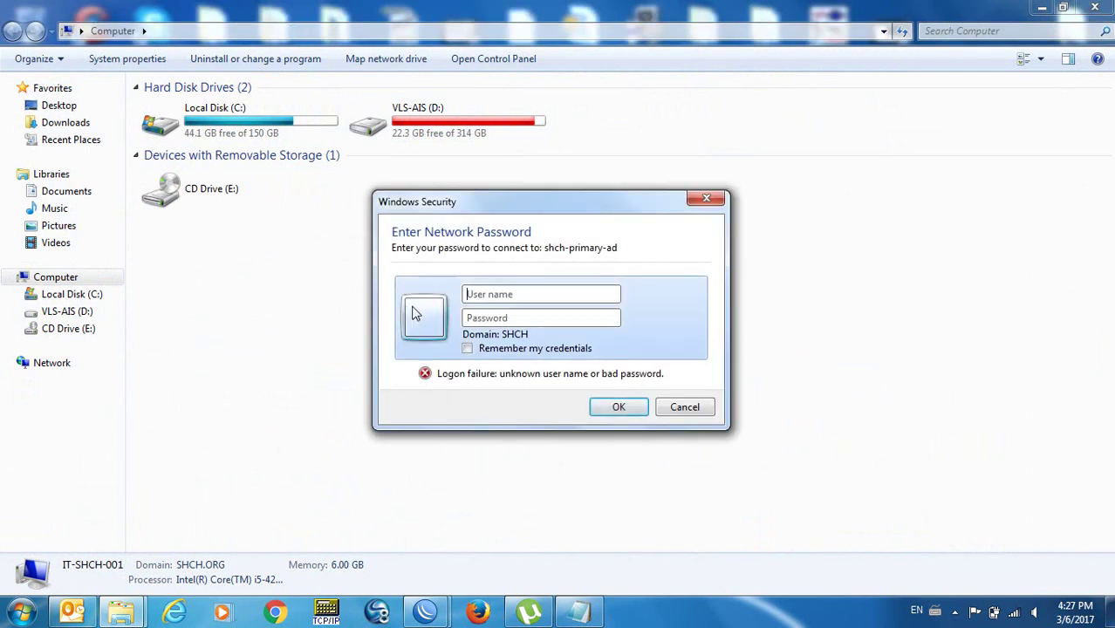
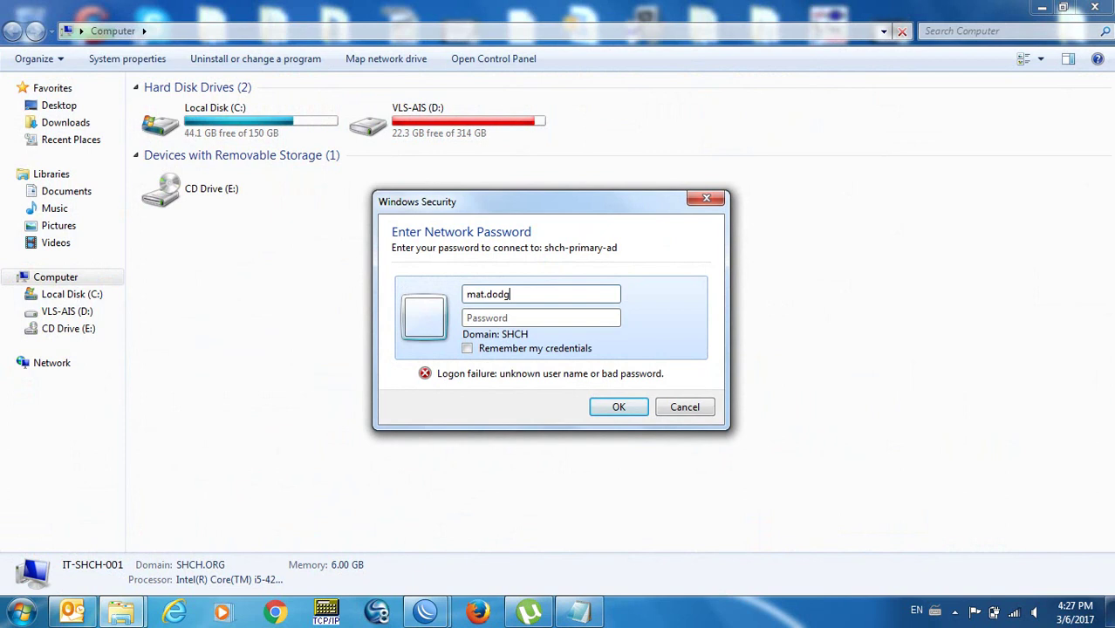
Sign in to the server with the network username and password.
{"action": "key", "text": "Tab"}
{"action": "type", "text": "•"}
{"action": "key", "text": "BackSpace"}
{"action": "type", "text": "•••••••••••"}
{"action": "key", "text": "Return"}
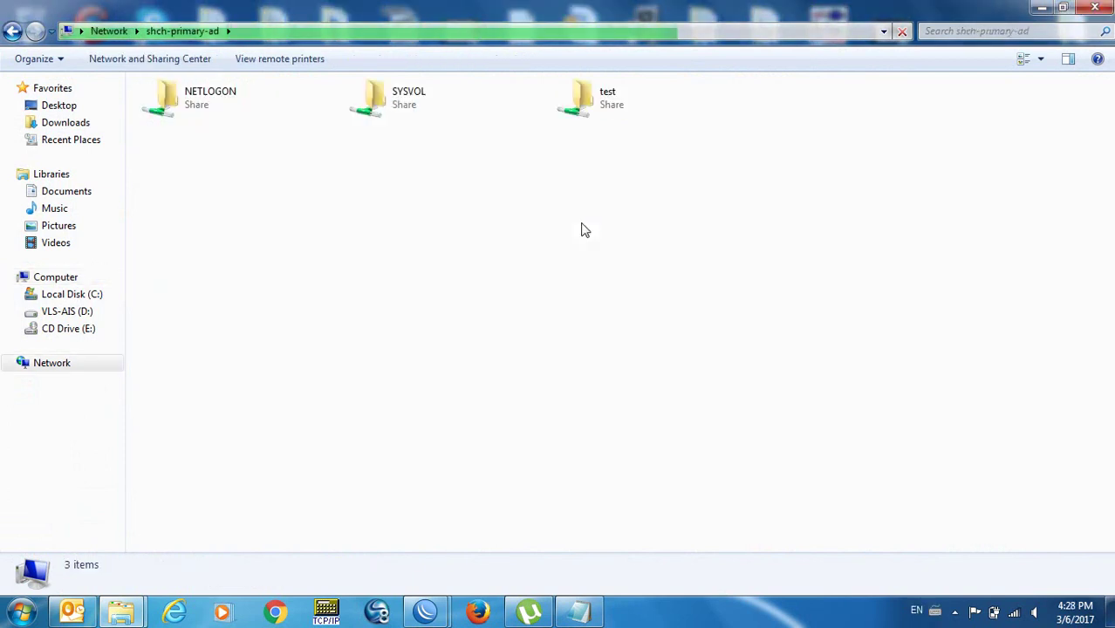
Open the NETLOGON share, select Finance.vbs, and launch Remote Desktop Connection.
{"action": "double_click", "coordinate": [199, 99]}
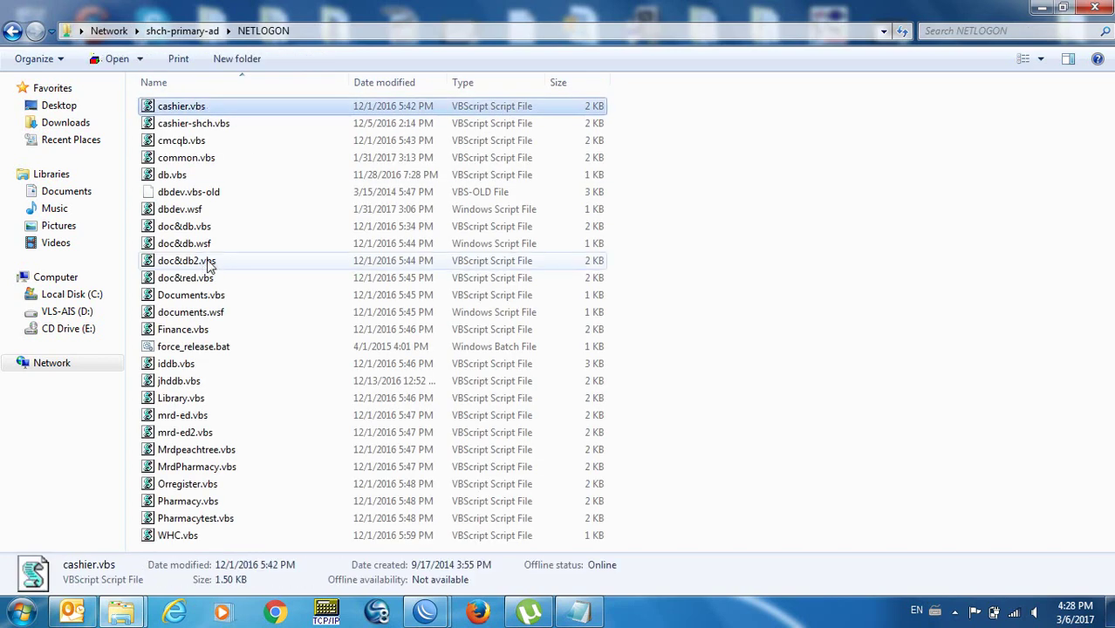
{"action": "left_click", "coordinate": [200, 329]}
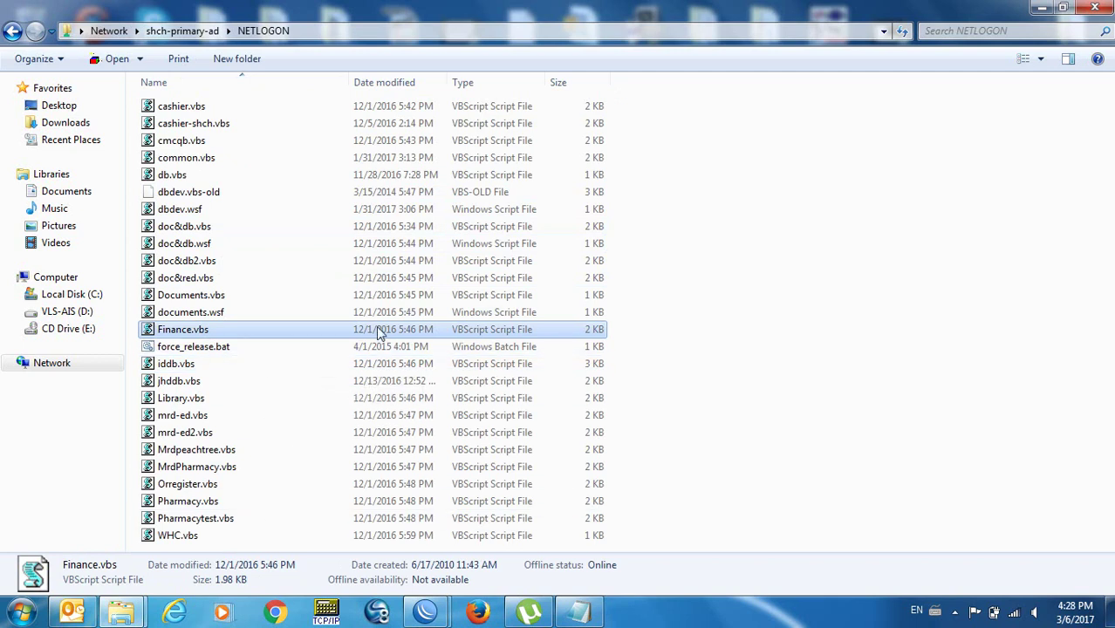
{"action": "key", "text": "super"}
{"action": "key", "text": "Return"}
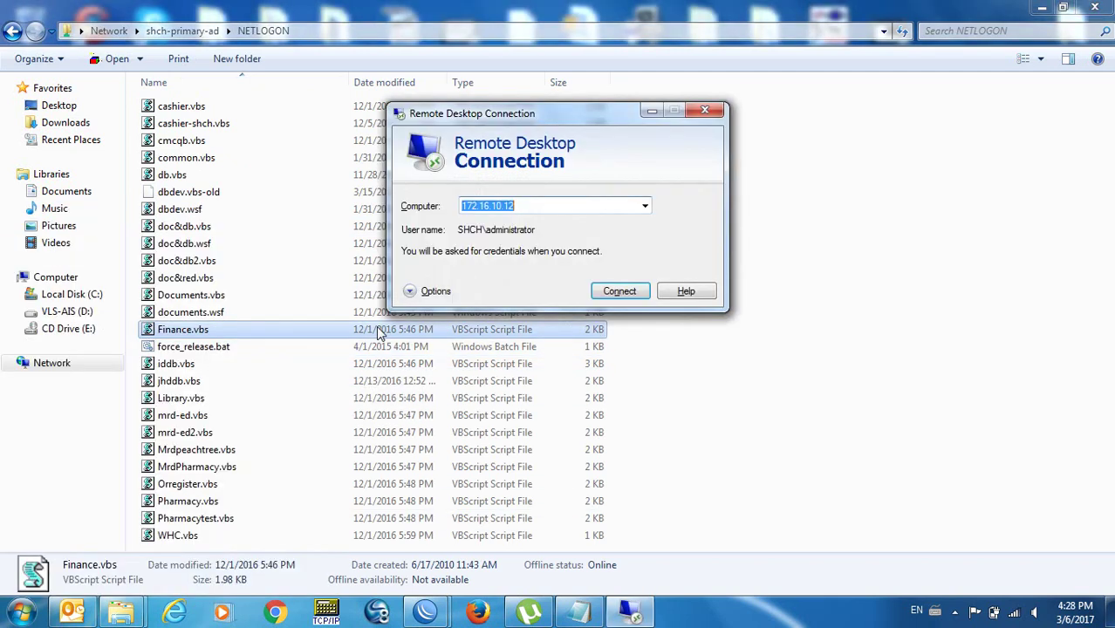
Enter shch-primary-ad as the computer and sign in with the administrator password.
{"action": "type", "text": "shch"}
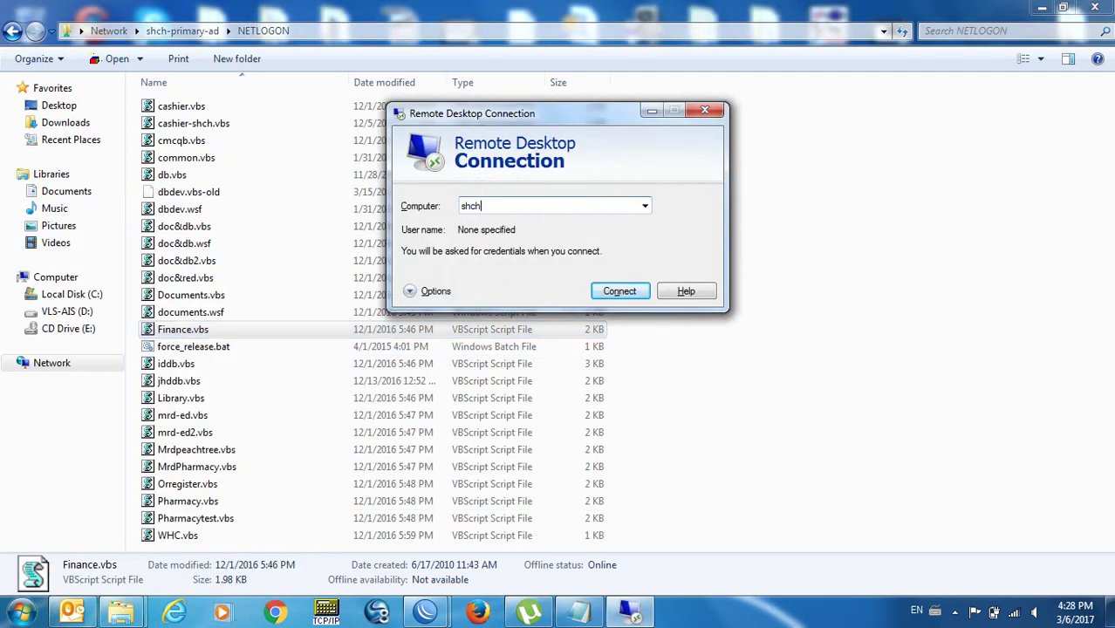
{"action": "type", "text": "-primary-ad"}
{"action": "key", "text": "Return"}
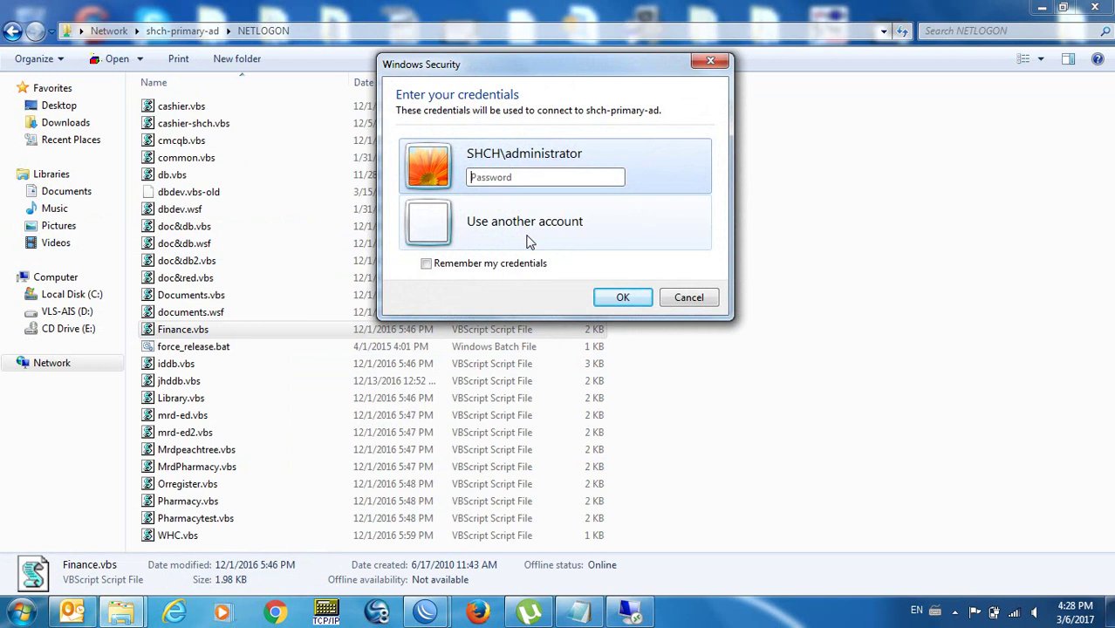
{"action": "type", "text": "*************"}
{"action": "key", "text": "Return"}
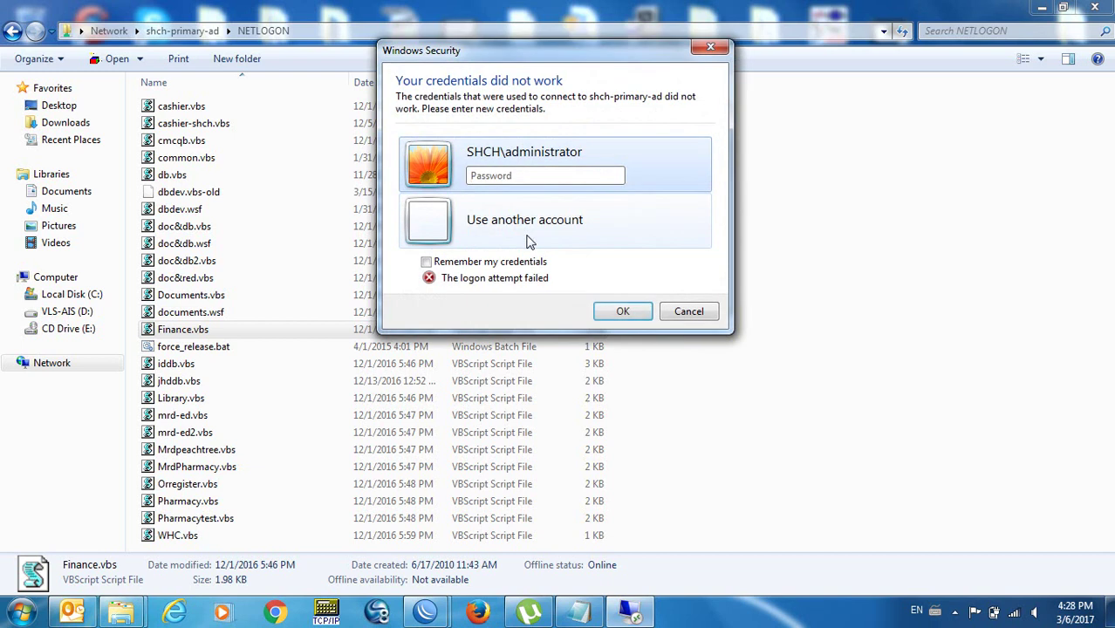
{"action": "type", "text": "**************"}
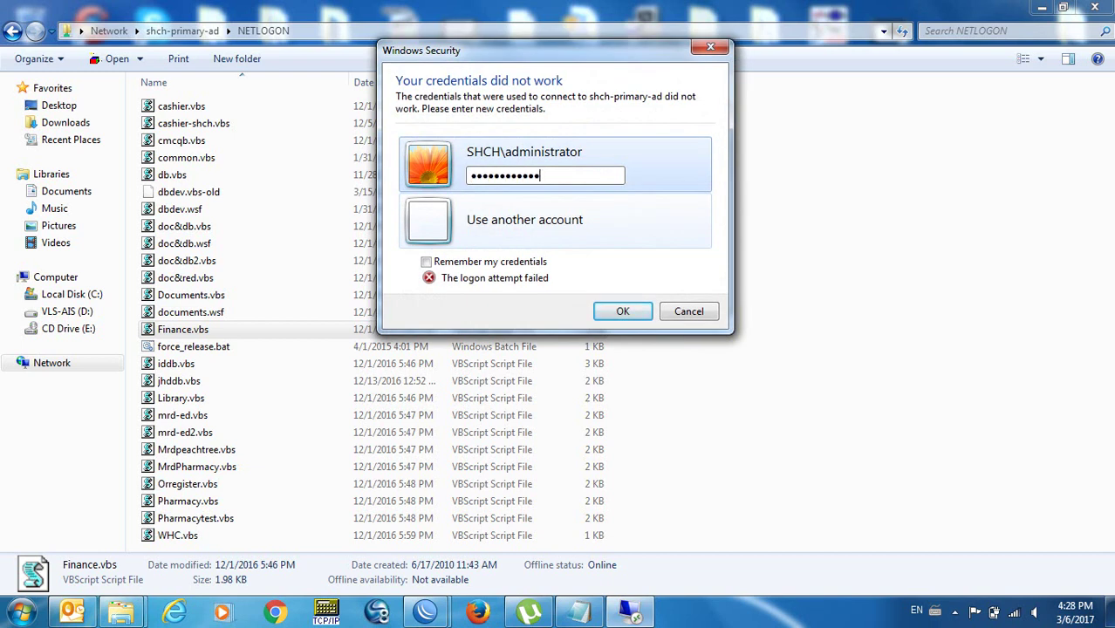
{"action": "key", "text": "Tab"}
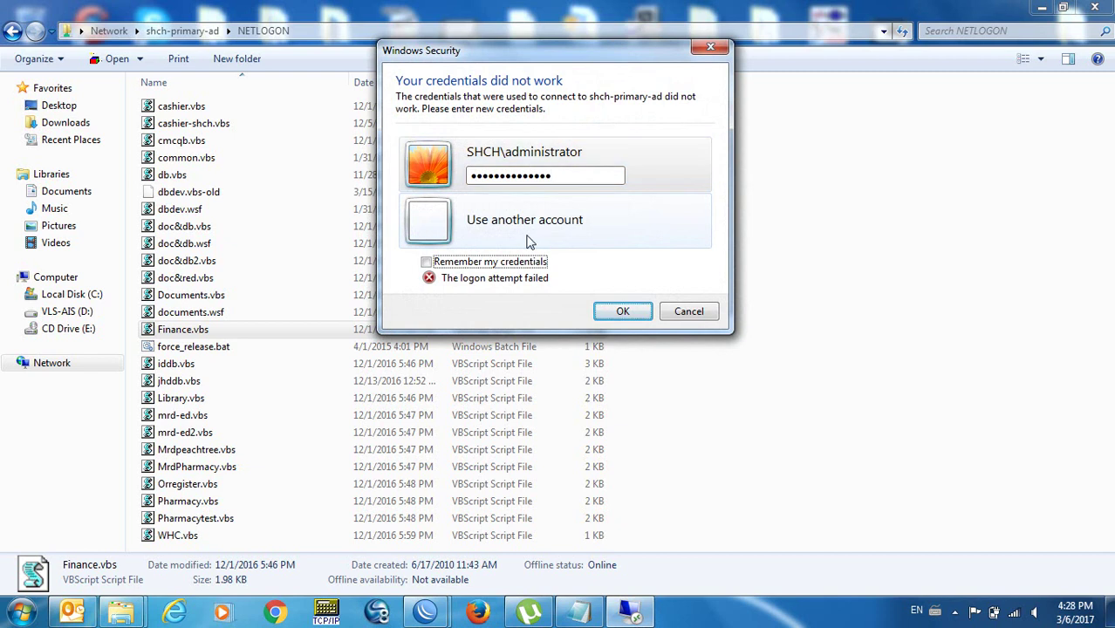
{"action": "key", "text": "Return"}
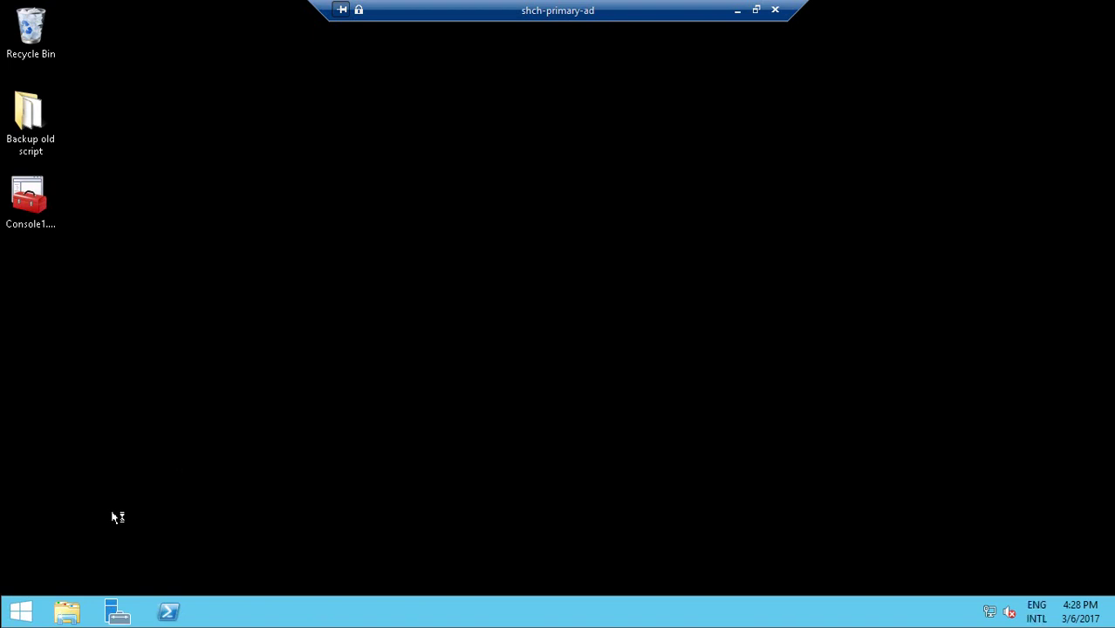
Search 'users and' on the remote Start screen to launch Active Directory Users and Computers.
{"action": "left_click", "coordinate": [19, 612]}
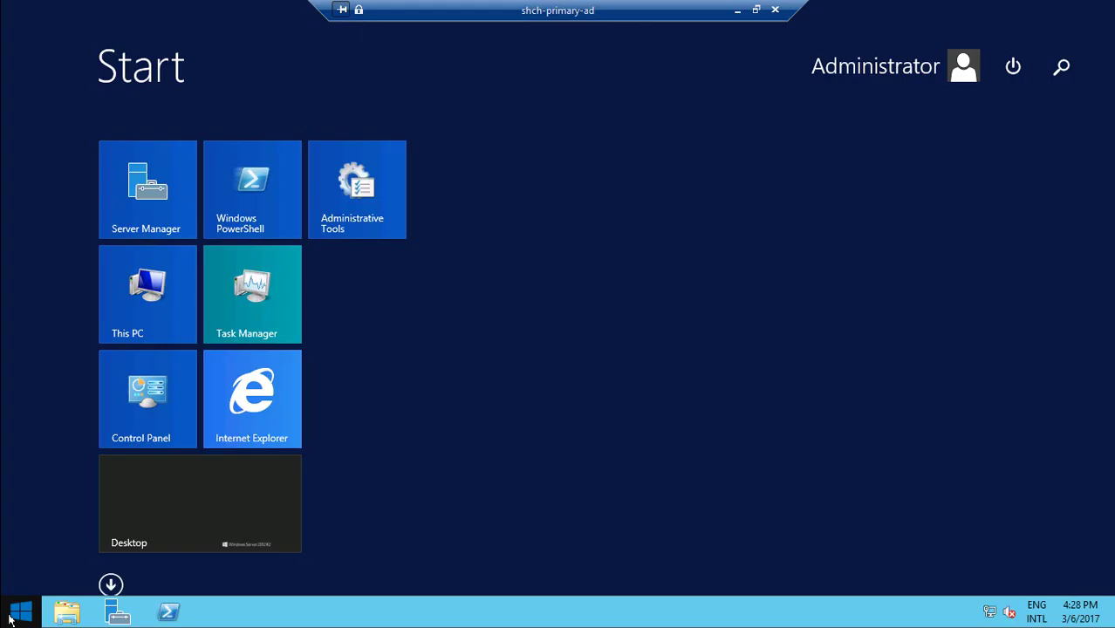
{"action": "type", "text": "users and"}
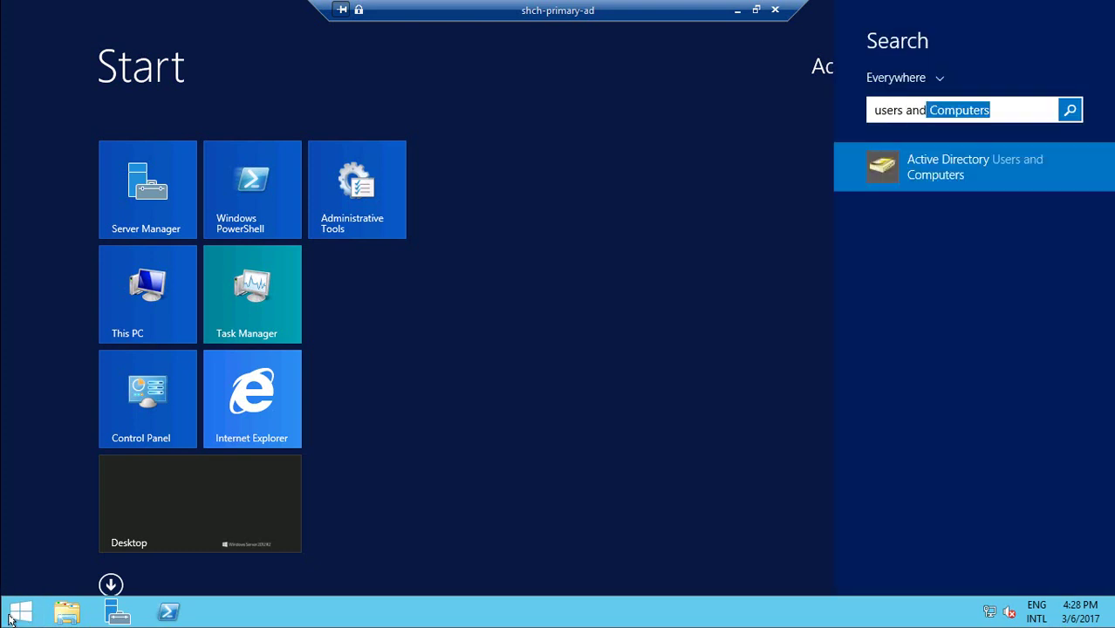
{"action": "key", "text": "Escape"}
{"action": "left_click", "coordinate": [15, 619]}
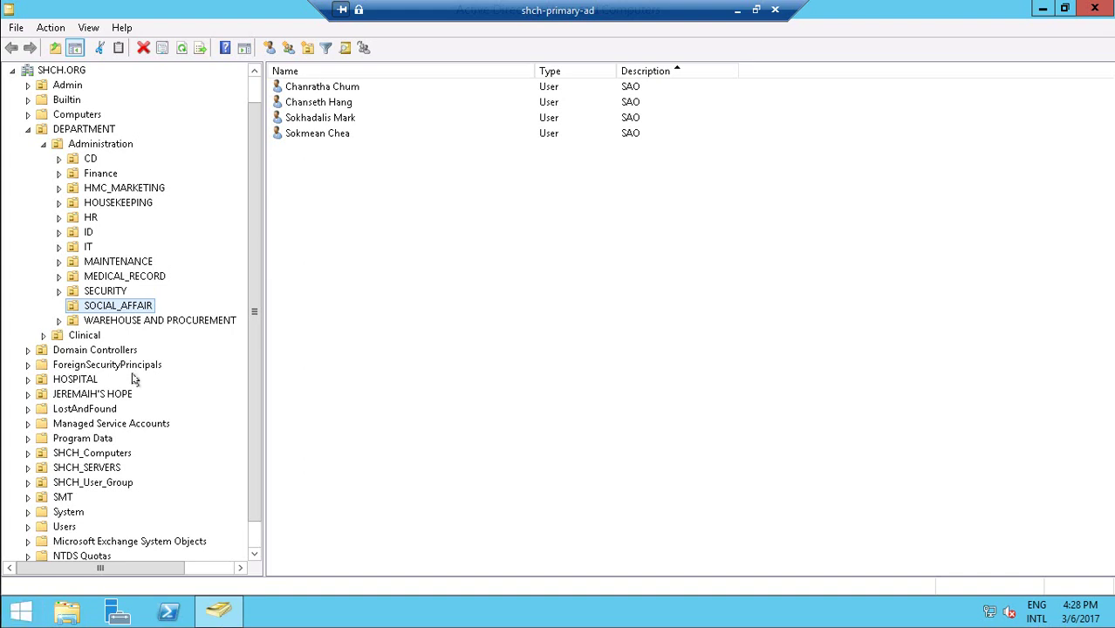
Open the itgroup account's properties in the IT OU and confirm its logon script is documents.wsf.
{"action": "left_click", "coordinate": [90, 248]}
{"action": "left_click", "coordinate": [356, 209]}
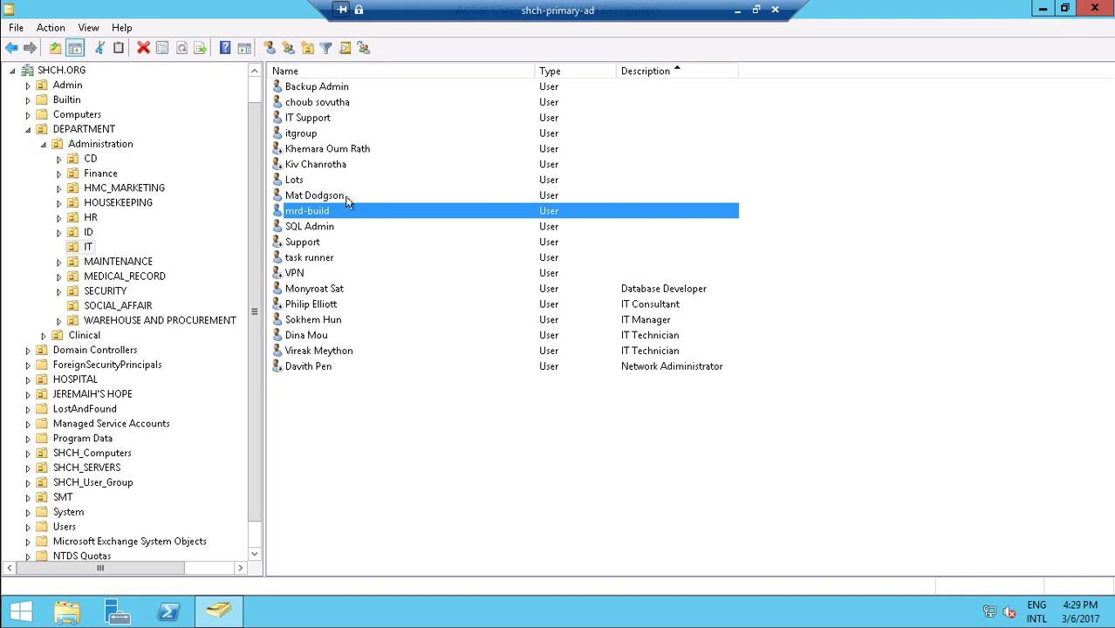
{"action": "left_click", "coordinate": [311, 135]}
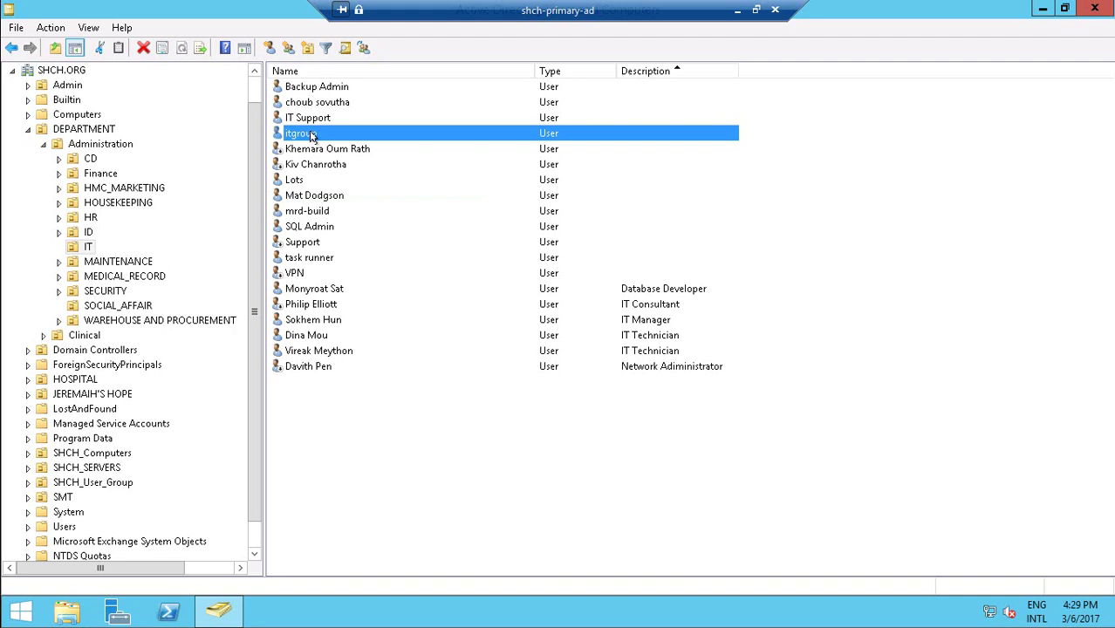
{"action": "right_click", "coordinate": [312, 134]}
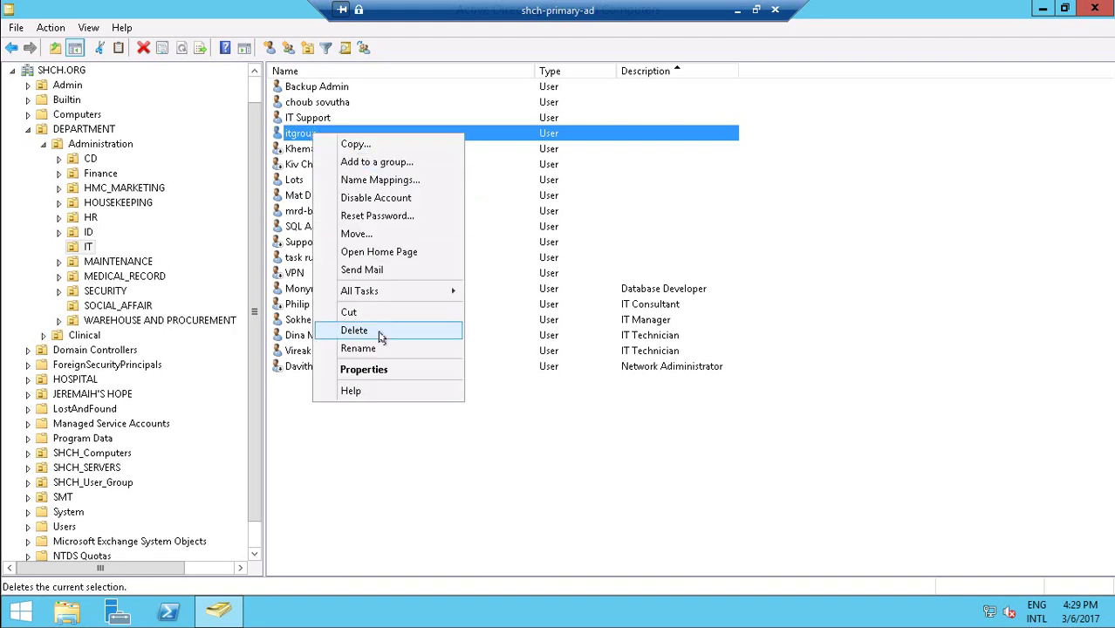
{"action": "left_click", "coordinate": [374, 366]}
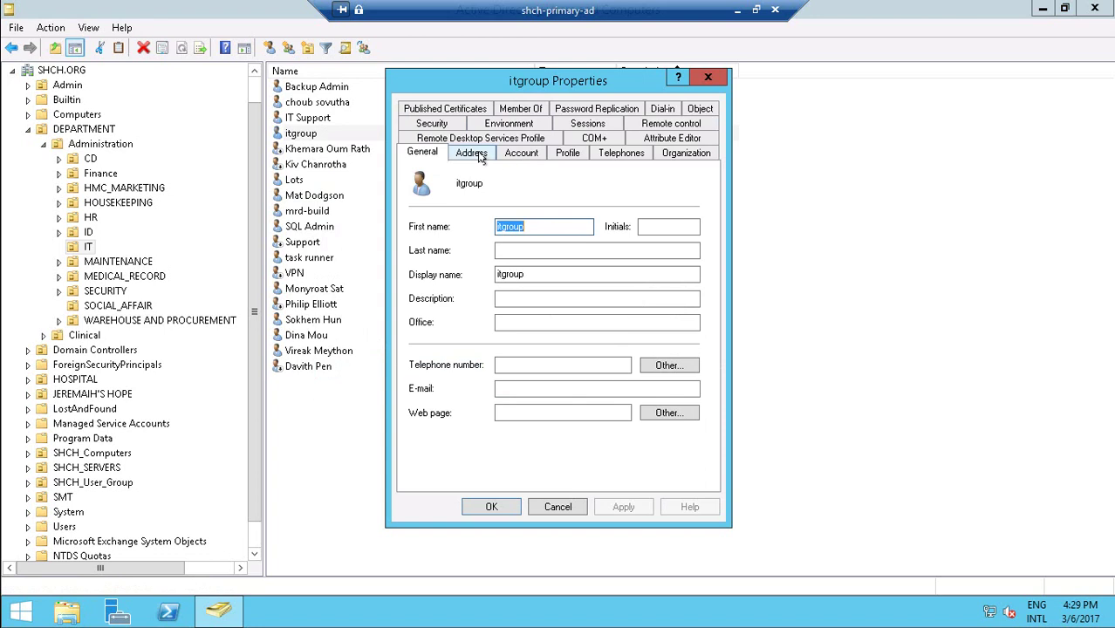
{"action": "left_click", "coordinate": [521, 153]}
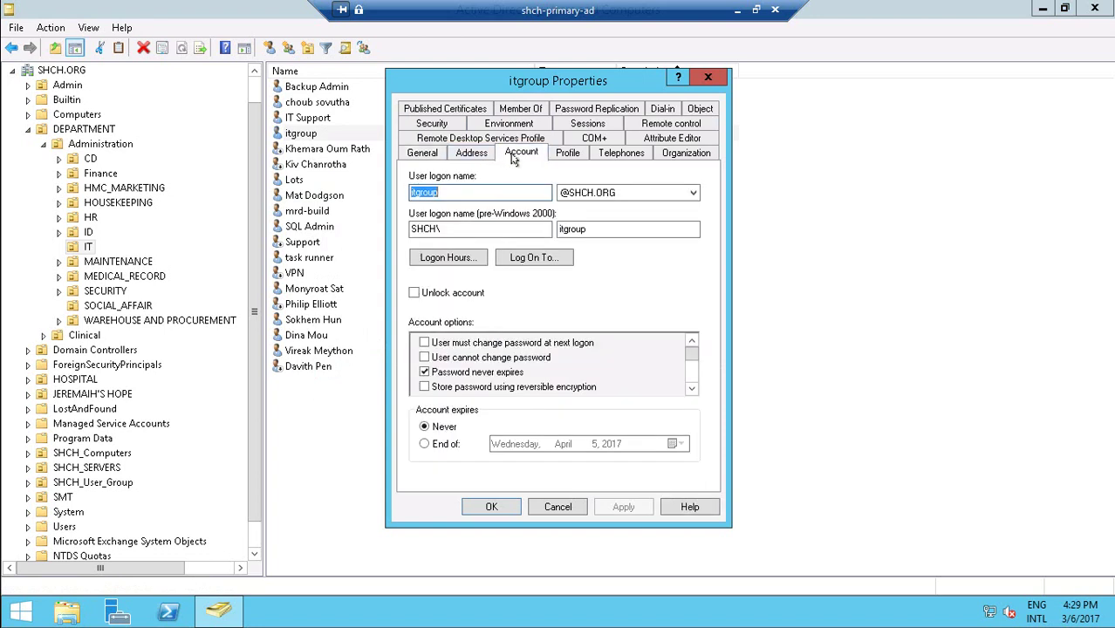
{"action": "left_click", "coordinate": [567, 153]}
{"action": "left_click", "coordinate": [553, 202]}
{"action": "left_click", "coordinate": [567, 218]}
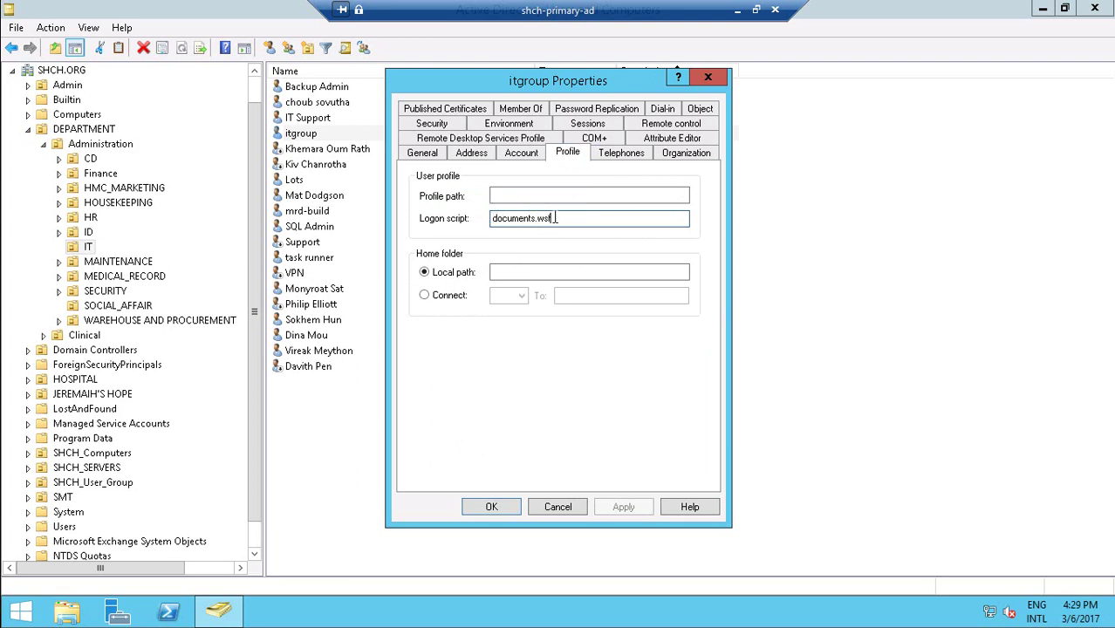
{"action": "left_click", "coordinate": [707, 76]}
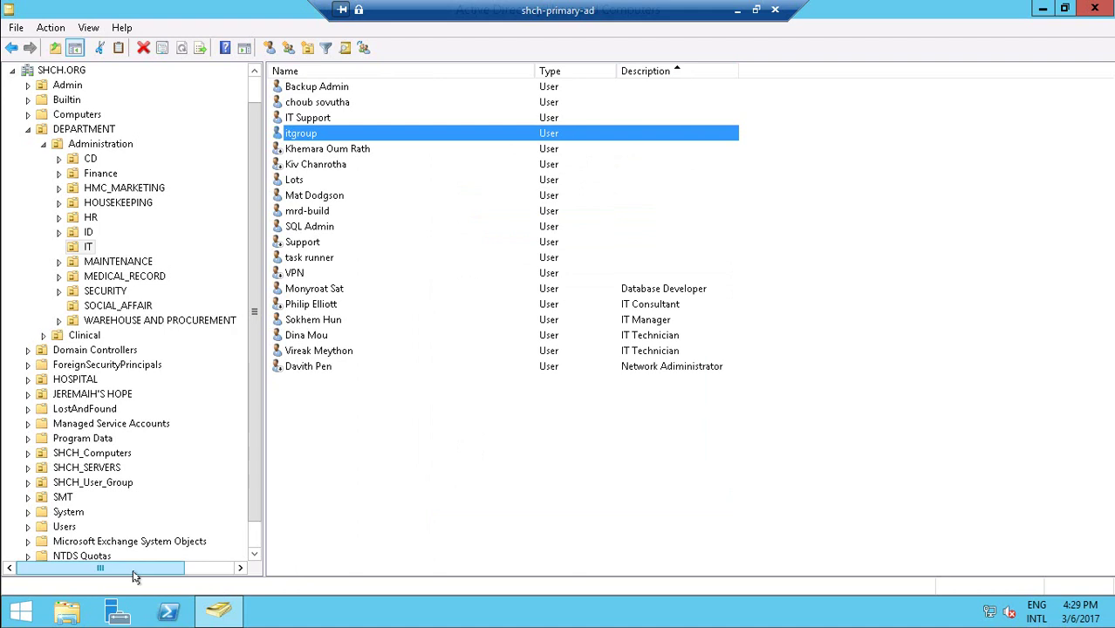
Leave the remote session and open documents.wsf from NETLOGON with Edit with Notepad++.
{"action": "left_click", "coordinate": [738, 8]}
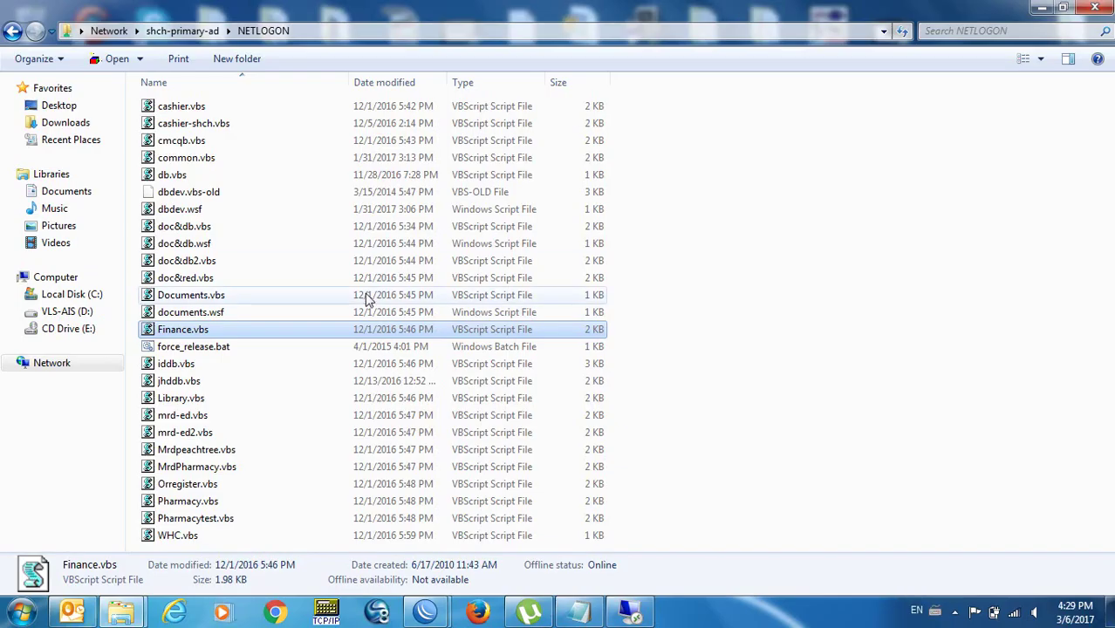
{"action": "left_click", "coordinate": [200, 313]}
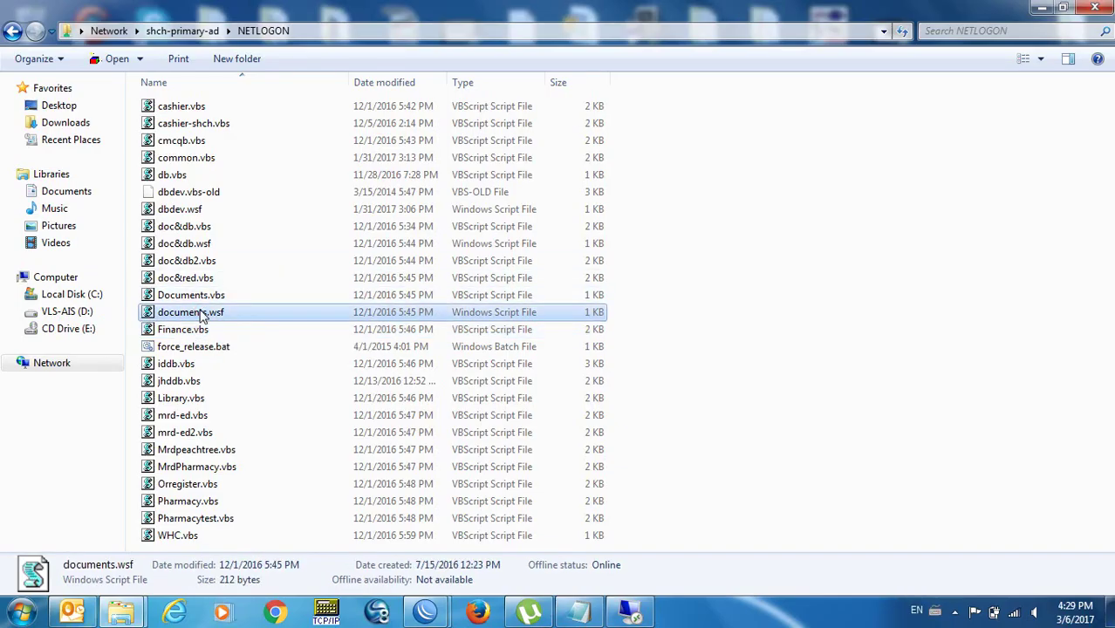
{"action": "right_click", "coordinate": [200, 314]}
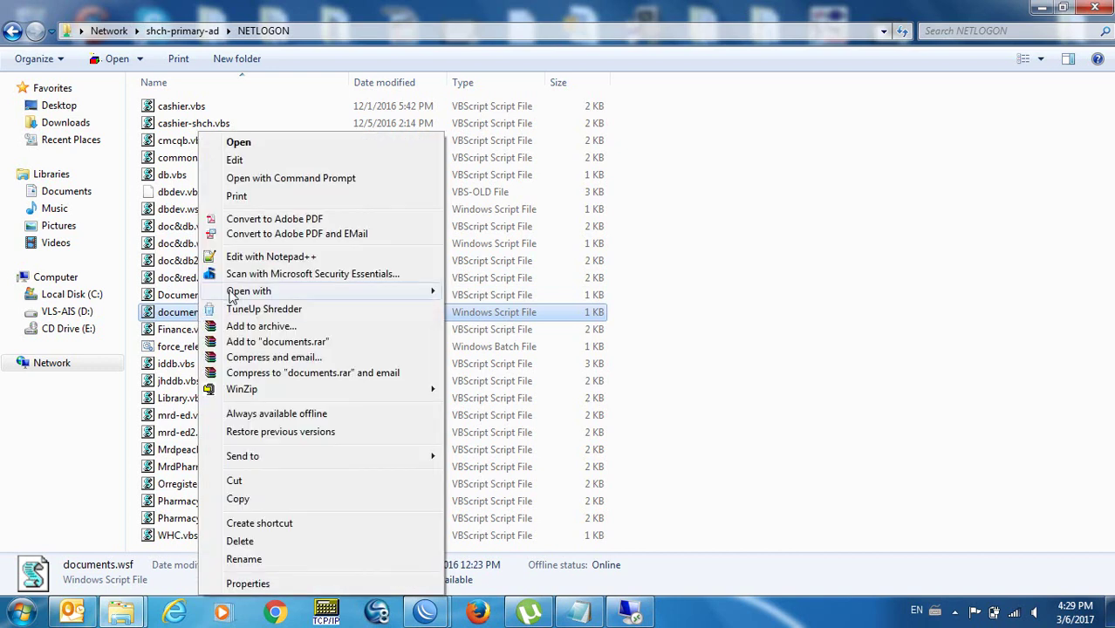
{"action": "left_click", "coordinate": [291, 256]}
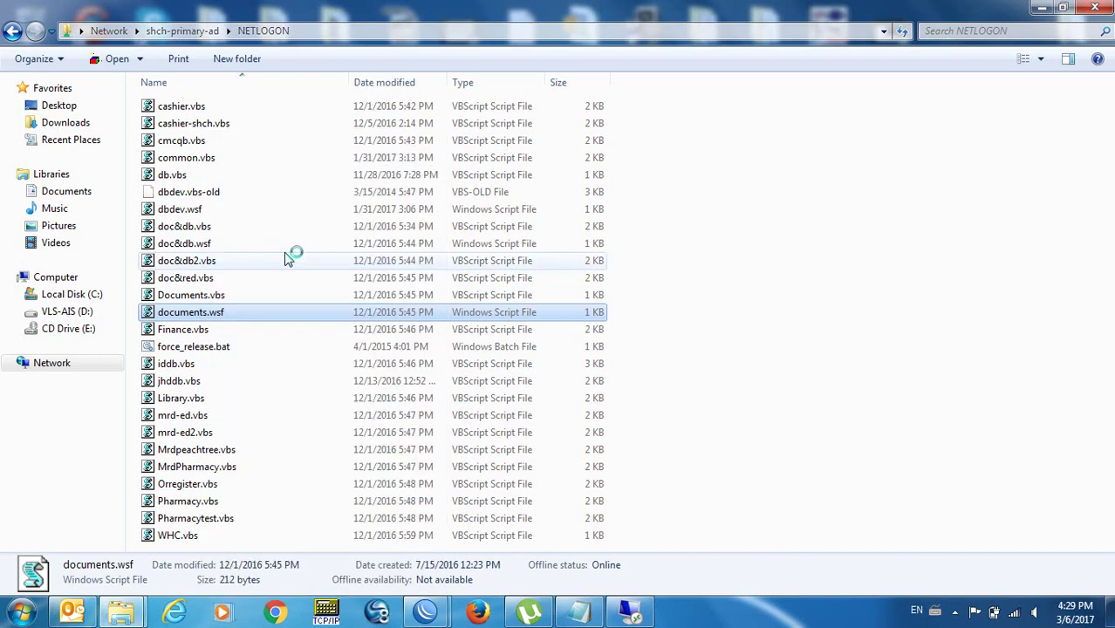
{"action": "left_click", "coordinate": [250, 326]}
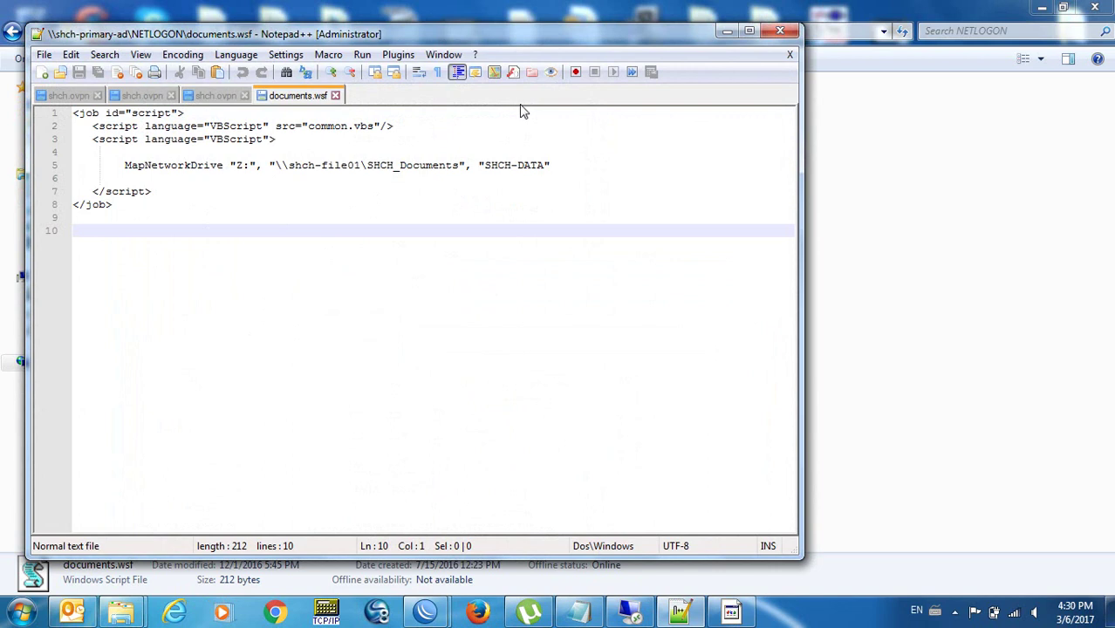
Close the three shch.ovpn tabs and then exit Notepad++.
{"action": "left_click", "coordinate": [558, 164]}
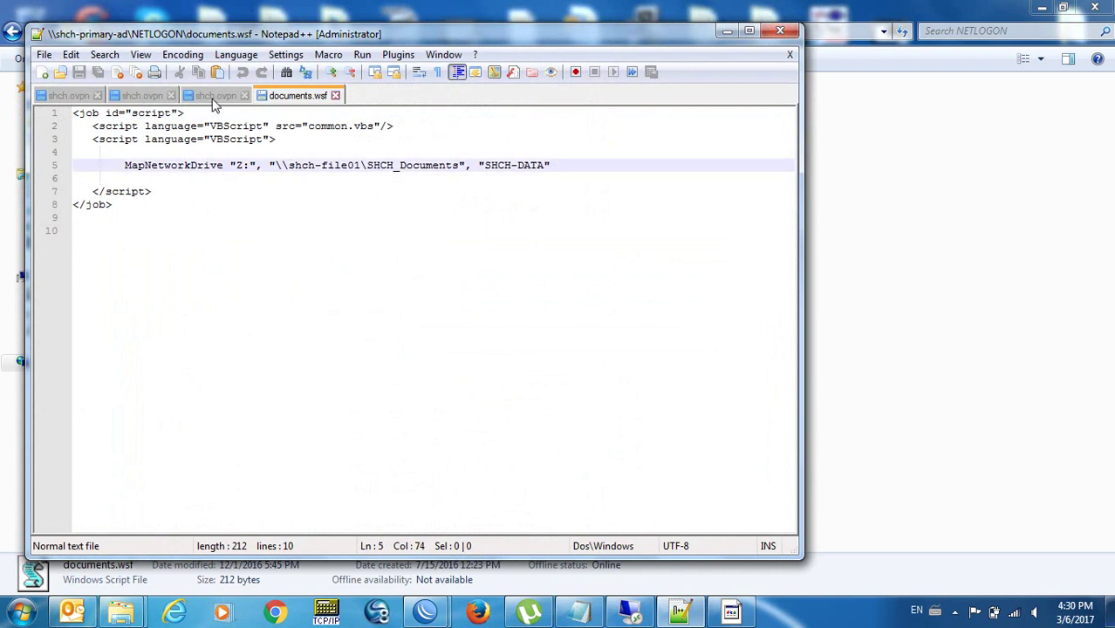
{"action": "left_click", "coordinate": [245, 95]}
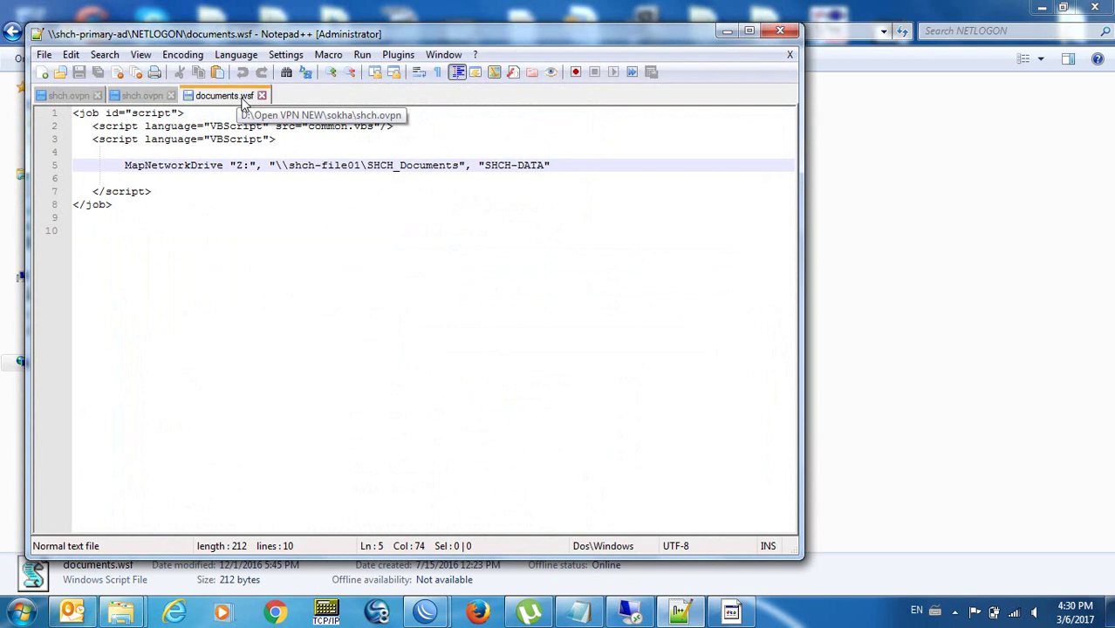
{"action": "left_click", "coordinate": [171, 96]}
{"action": "left_click", "coordinate": [97, 96]}
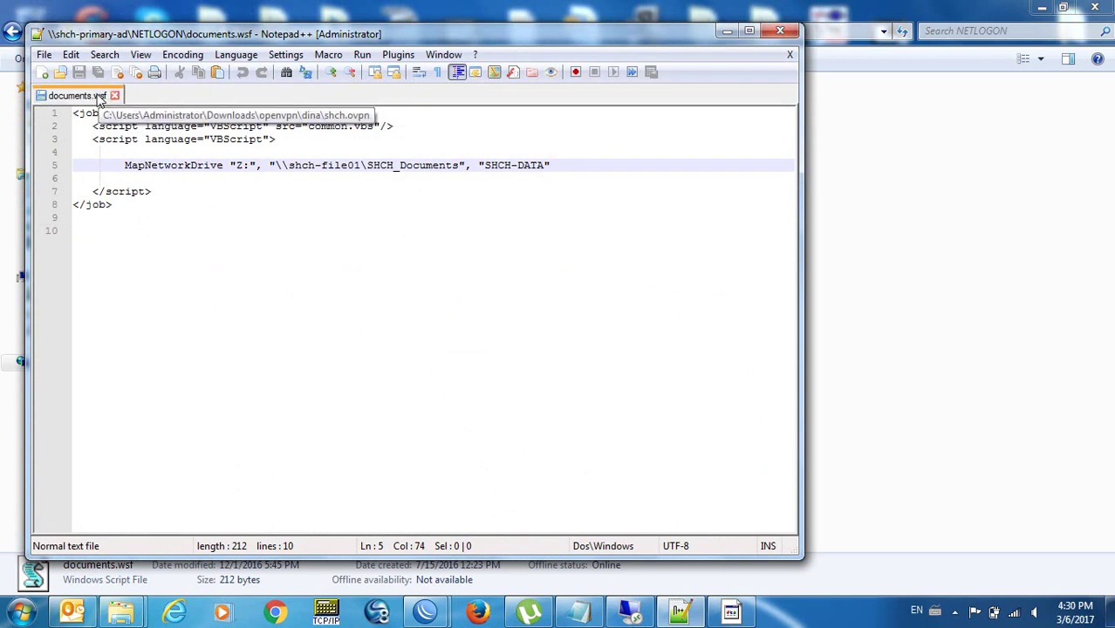
{"action": "left_click", "coordinate": [192, 177]}
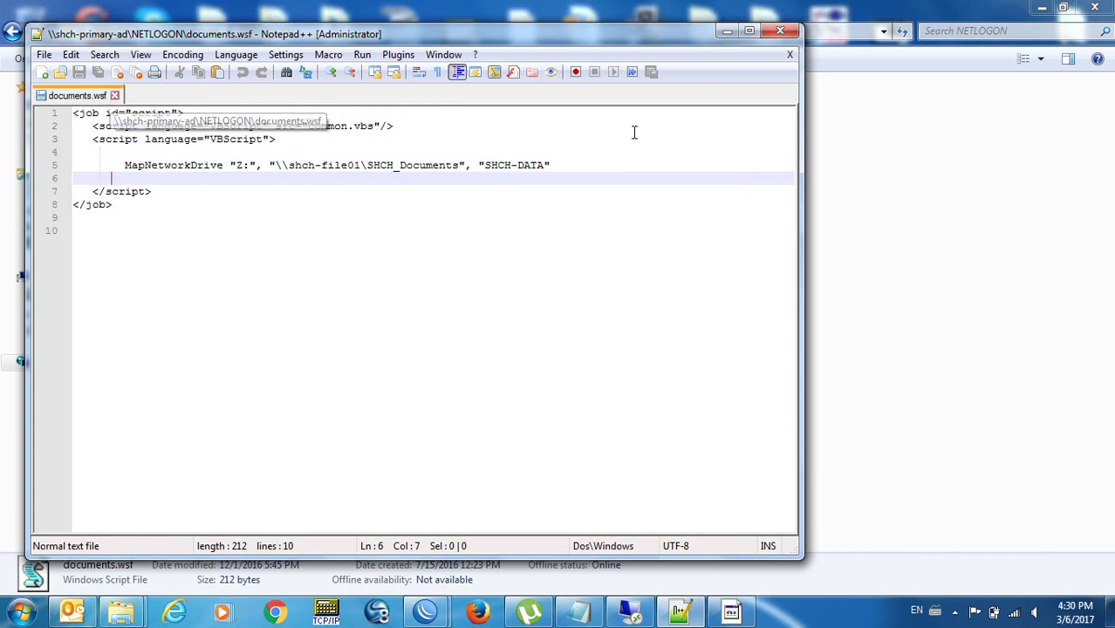
{"action": "left_click", "coordinate": [778, 33]}
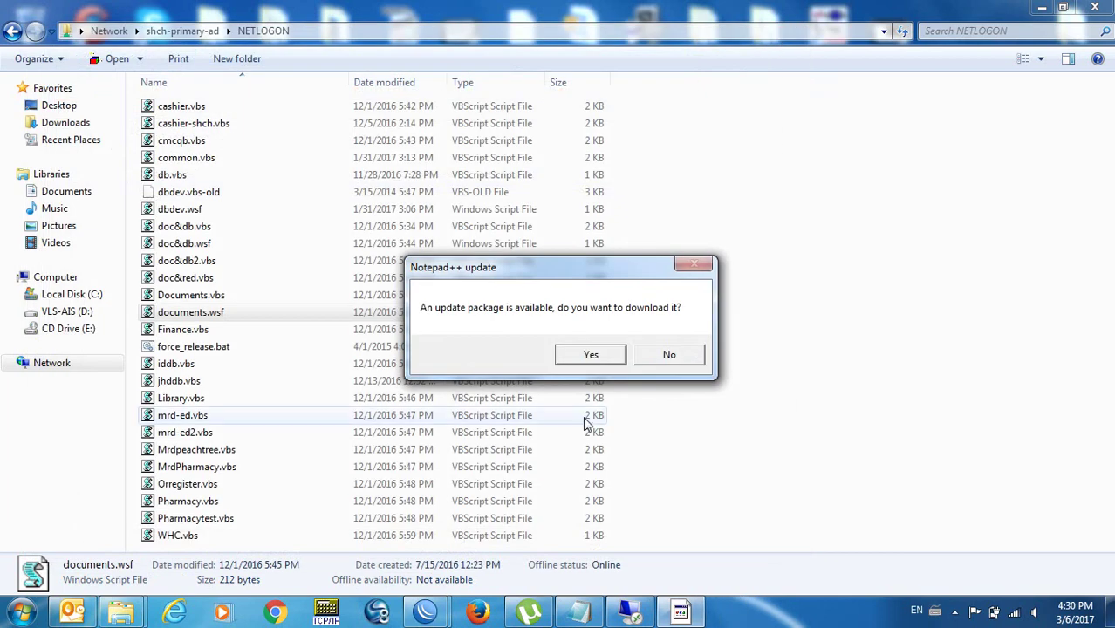
Decline the Notepad++ update, then paste a copy of documents.wsf and rename it install-test.wsf.
{"action": "left_click", "coordinate": [659, 358]}
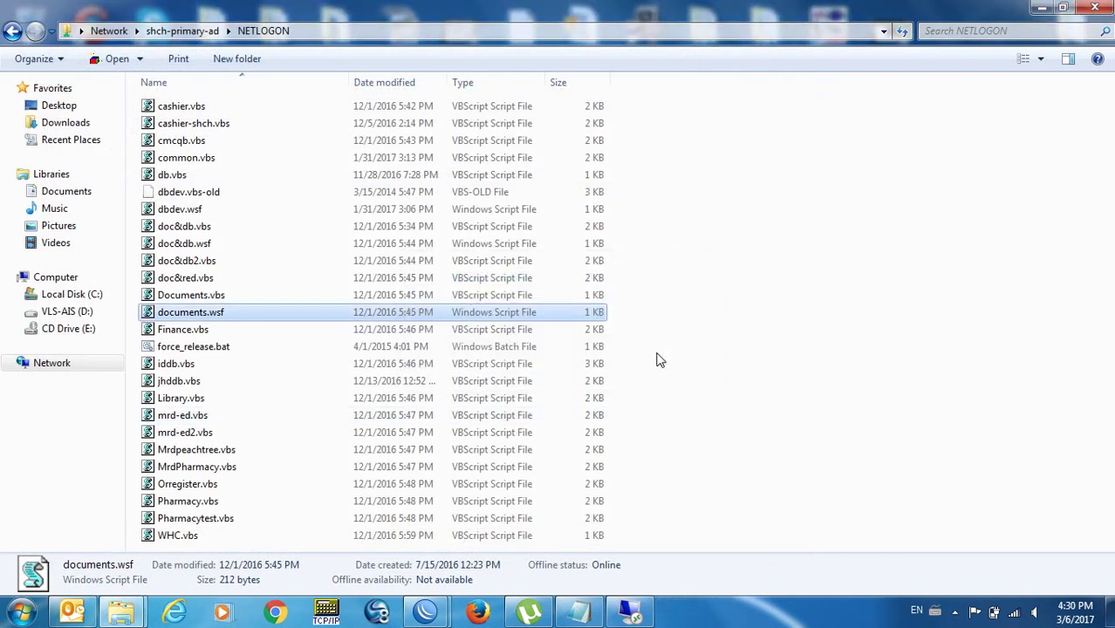
{"action": "key", "text": "ctrl+v"}
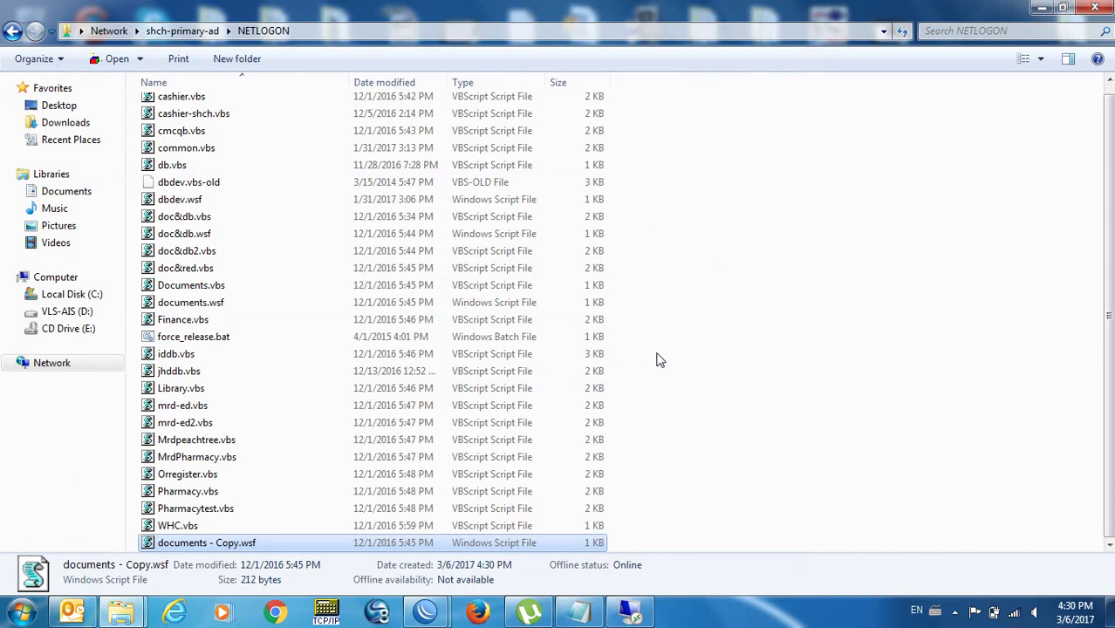
{"action": "key", "text": "F2"}
{"action": "key", "text": "Right"}
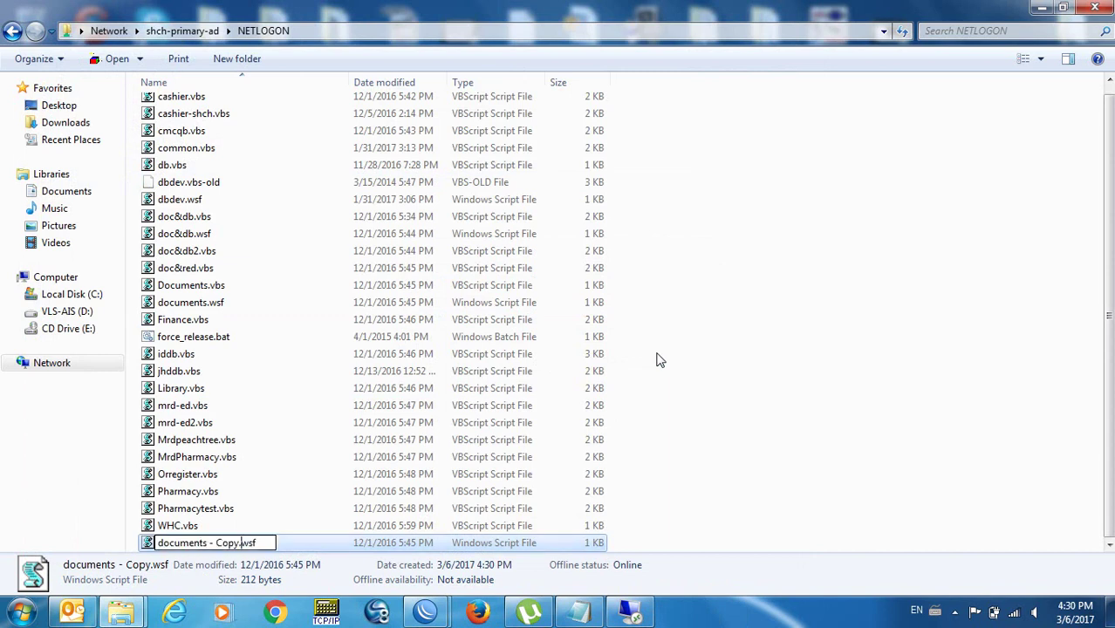
{"action": "key", "text": "BackSpace"}
{"action": "key", "text": "BackSpace"}
{"action": "key", "text": "BackSpace"}
{"action": "key", "text": "BackSpace"}
{"action": "key", "text": "BackSpace"}
{"action": "key", "text": "BackSpace"}
{"action": "key", "text": "BackSpace"}
{"action": "key", "text": "BackSpace"}
{"action": "key", "text": "BackSpace"}
{"action": "key", "text": "BackSpace"}
{"action": "key", "text": "BackSpace"}
{"action": "key", "text": "BackSpace"}
{"action": "key", "text": "BackSpace"}
{"action": "key", "text": "BackSpace"}
{"action": "key", "text": "BackSpace"}
{"action": "key", "text": "BackSpace"}
{"action": "type", "text": "install-test"}
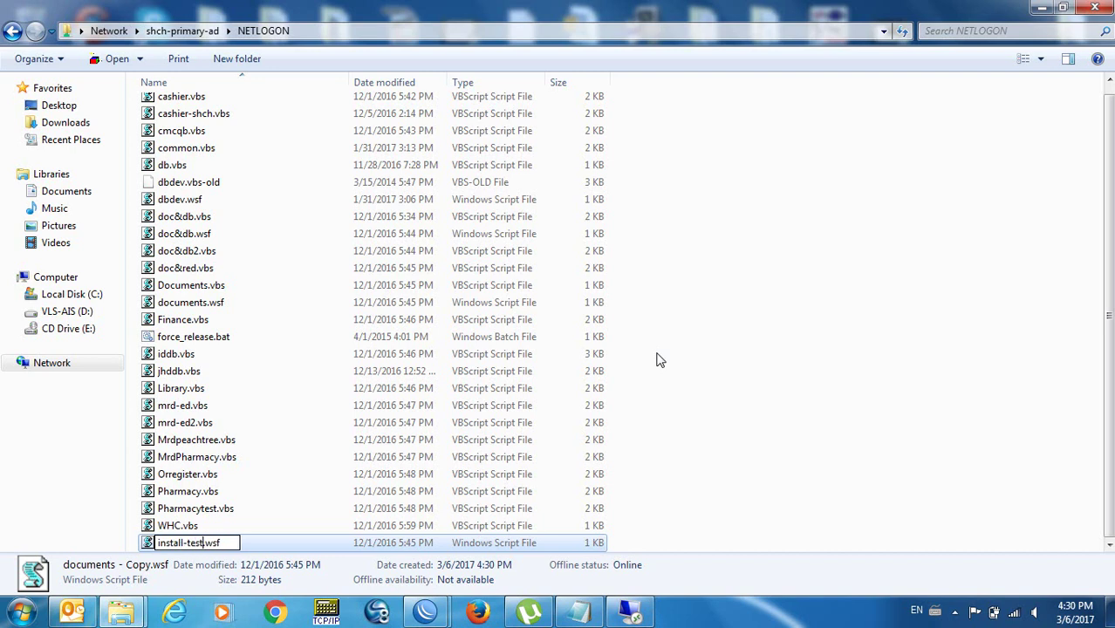
{"action": "key", "text": "Return"}
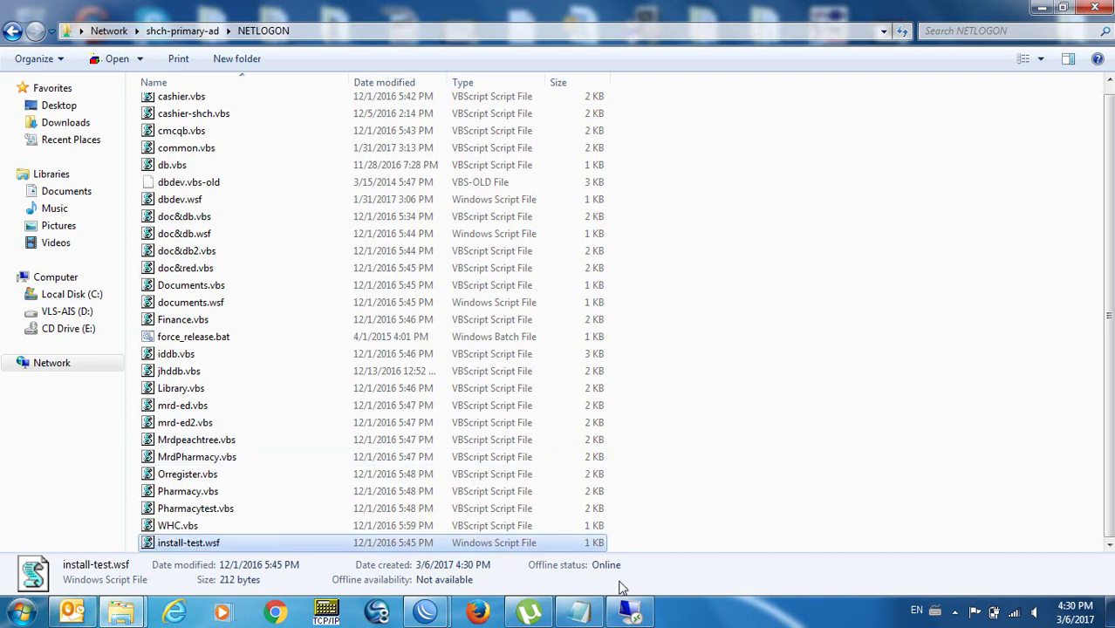
{"action": "left_click", "coordinate": [622, 621]}
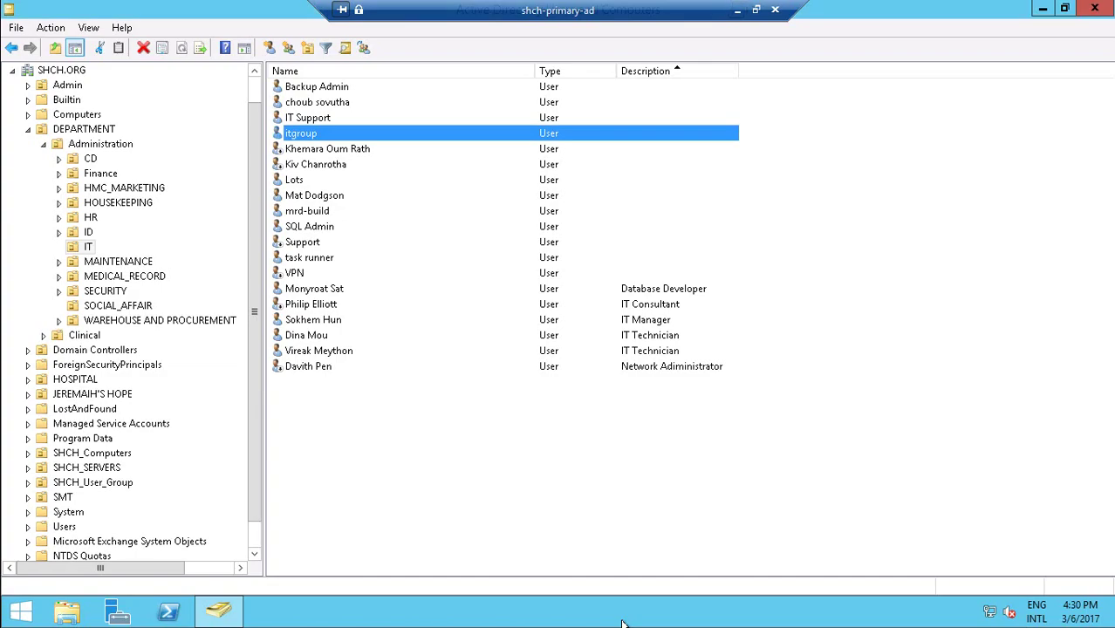
Change the itgroup user's Profile logon script from documents.wsf to install-test.wsf and apply it.
{"action": "double_click", "coordinate": [301, 133]}
{"action": "left_click", "coordinate": [567, 153]}
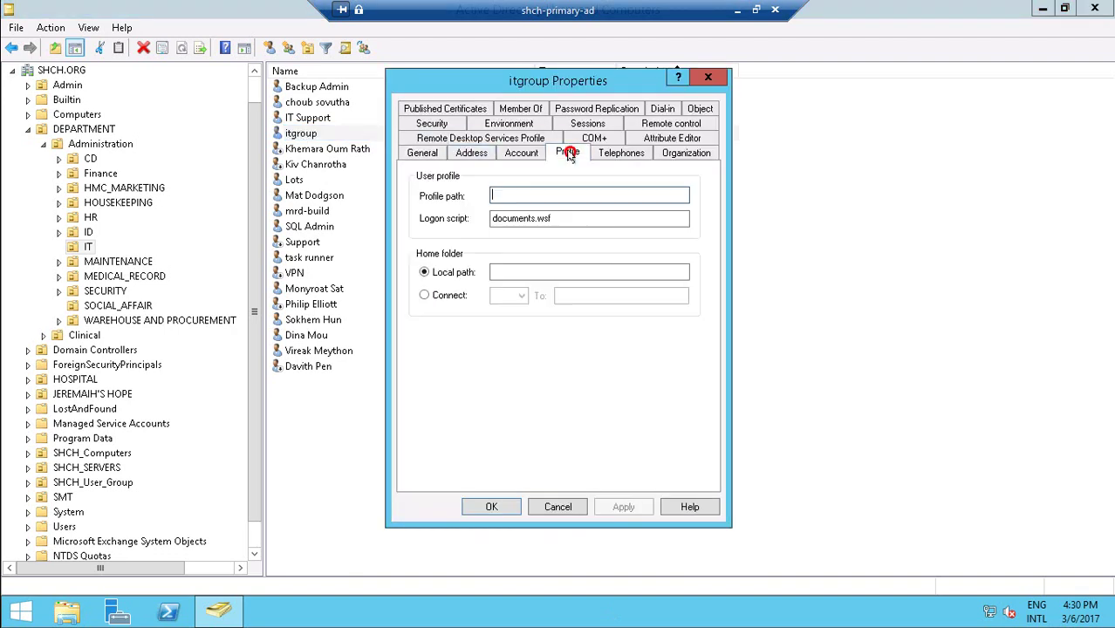
{"action": "left_click", "coordinate": [531, 217]}
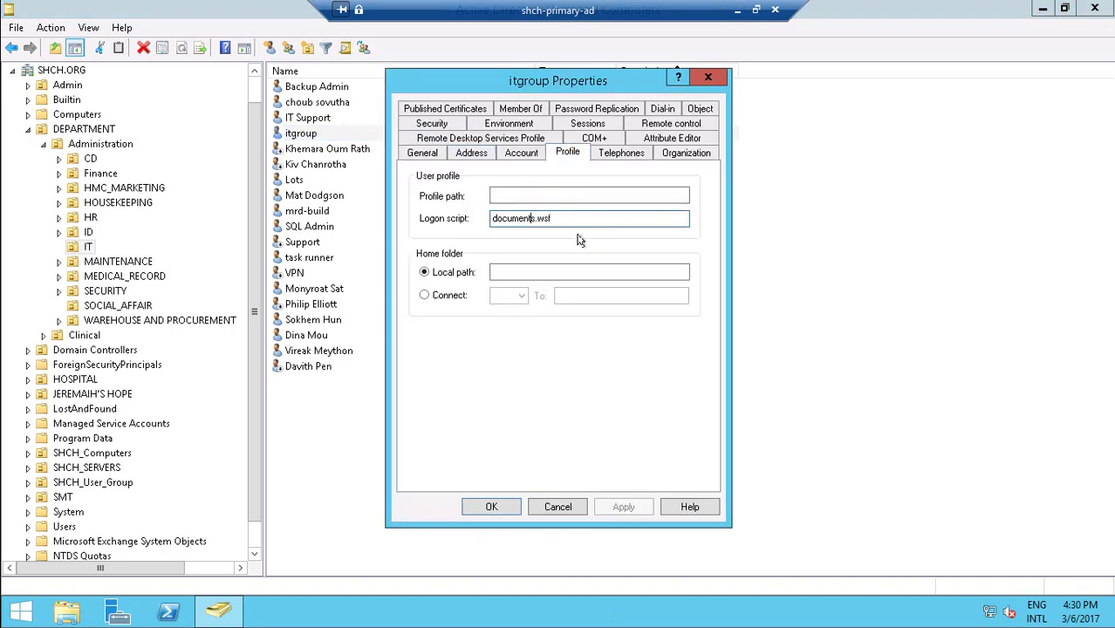
{"action": "key", "text": "BackSpace"}
{"action": "key", "text": "BackSpace"}
{"action": "key", "text": "BackSpace"}
{"action": "key", "text": "BackSpace"}
{"action": "key", "text": "BackSpace"}
{"action": "key", "text": "BackSpace"}
{"action": "key", "text": "BackSpace"}
{"action": "key", "text": "BackSpace"}
{"action": "key", "text": "BackSpace"}
{"action": "type", "text": "install-tel"}
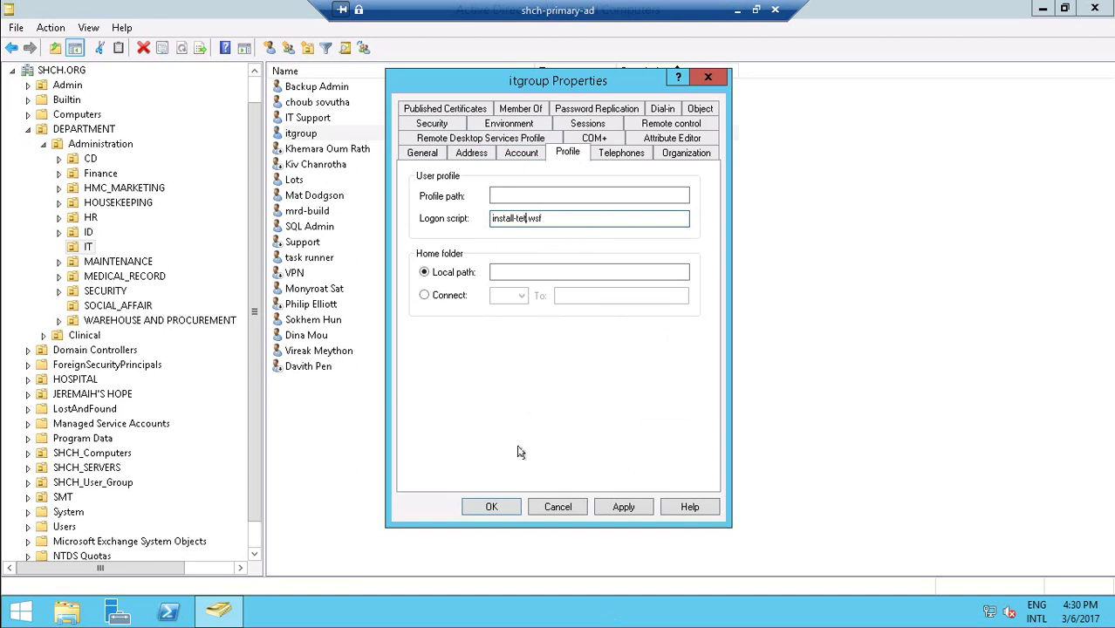
{"action": "key", "text": "BackSpace"}
{"action": "type", "text": "st"}
{"action": "left_click", "coordinate": [488, 509]}
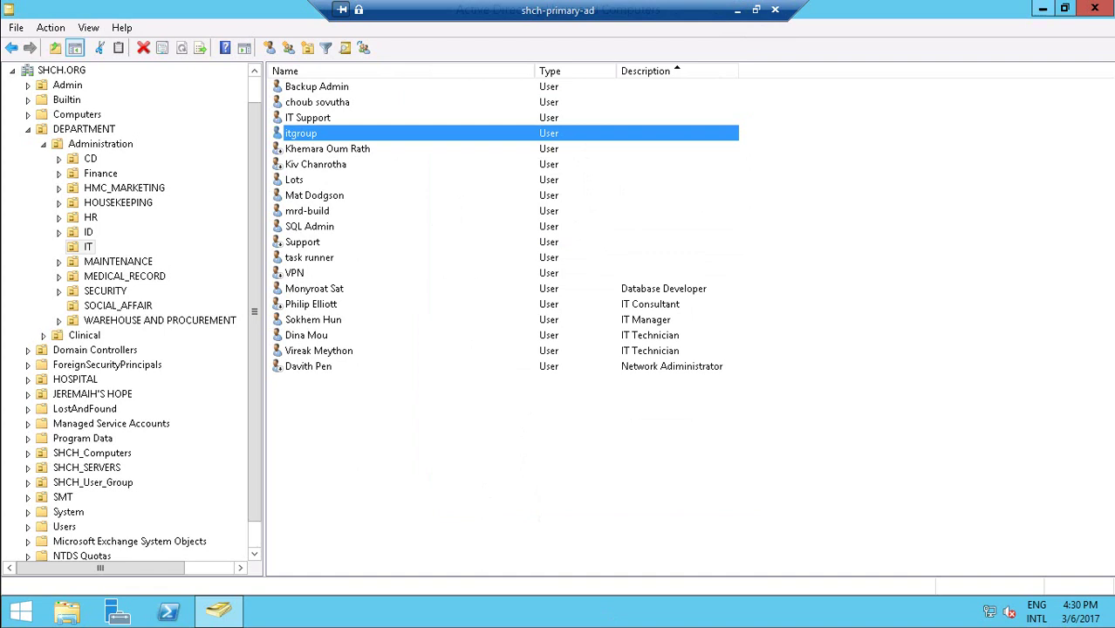
Close Active Directory Users and Computers and bring up the Administrator account options from Start.
{"action": "left_click", "coordinate": [1108, 6]}
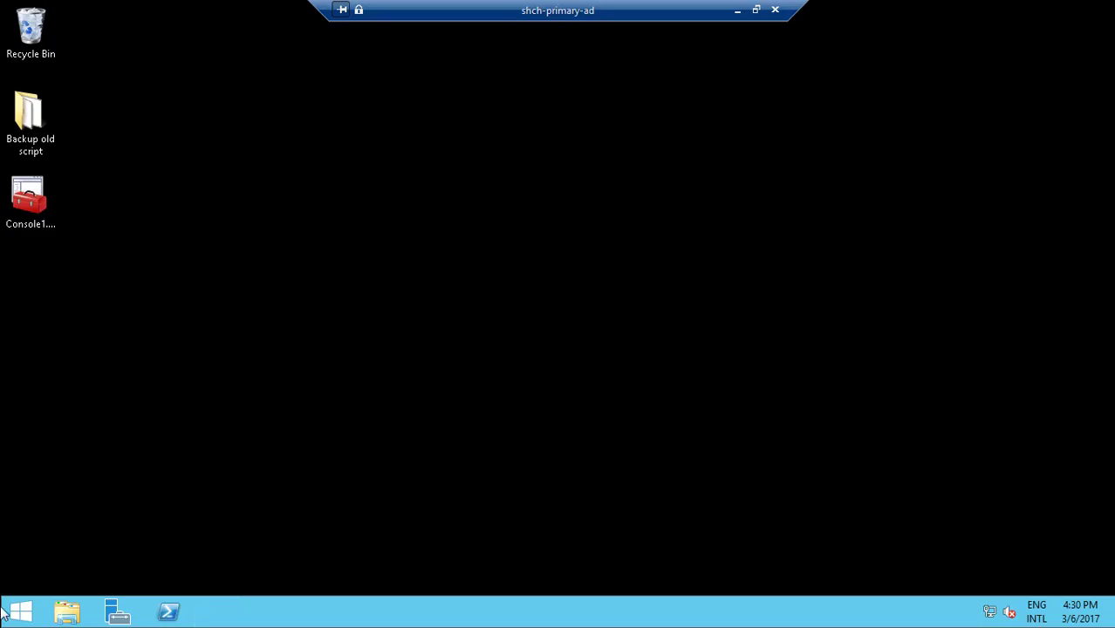
{"action": "left_click", "coordinate": [4, 613]}
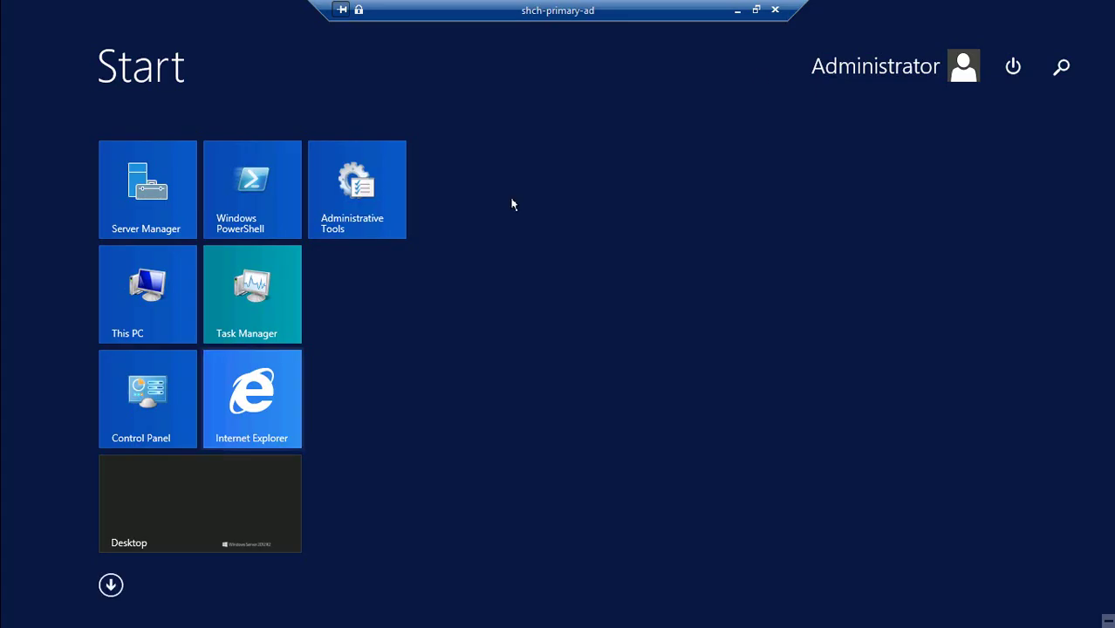
{"action": "left_click", "coordinate": [842, 48]}
Sign out of the remote server and open install-test.wsf in Notepad++.
{"action": "left_click", "coordinate": [811, 141]}
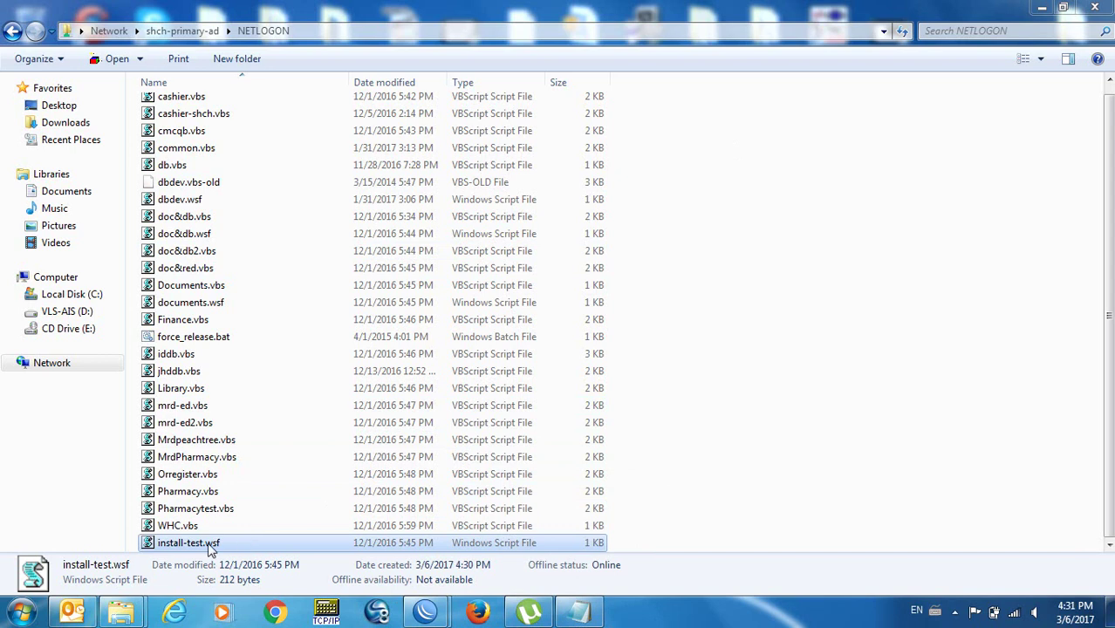
{"action": "right_click", "coordinate": [209, 545]}
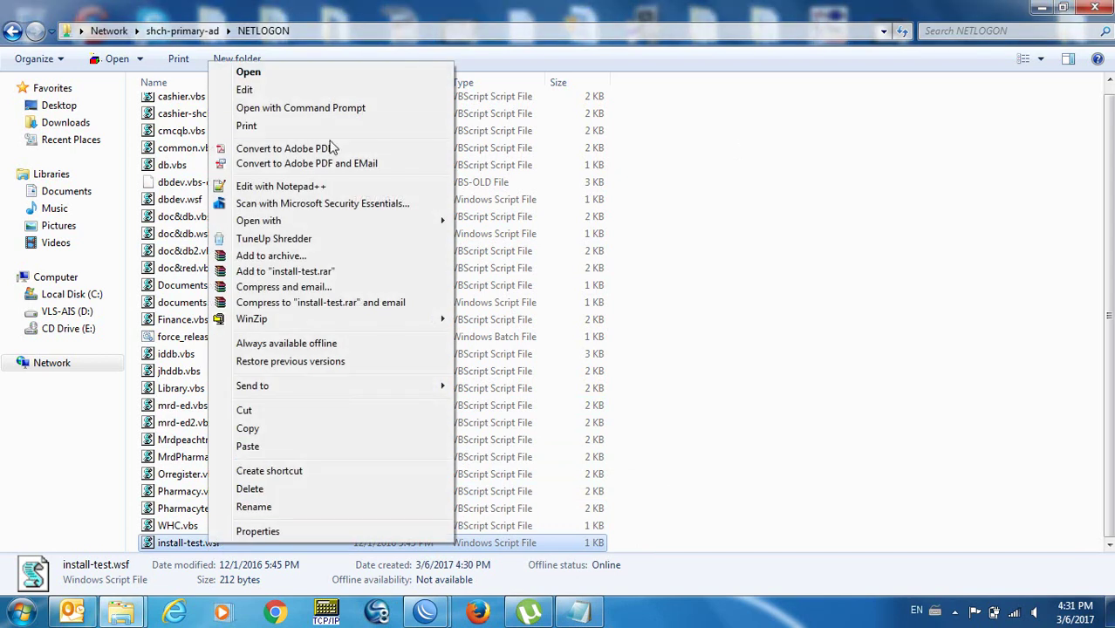
{"action": "left_click", "coordinate": [318, 190]}
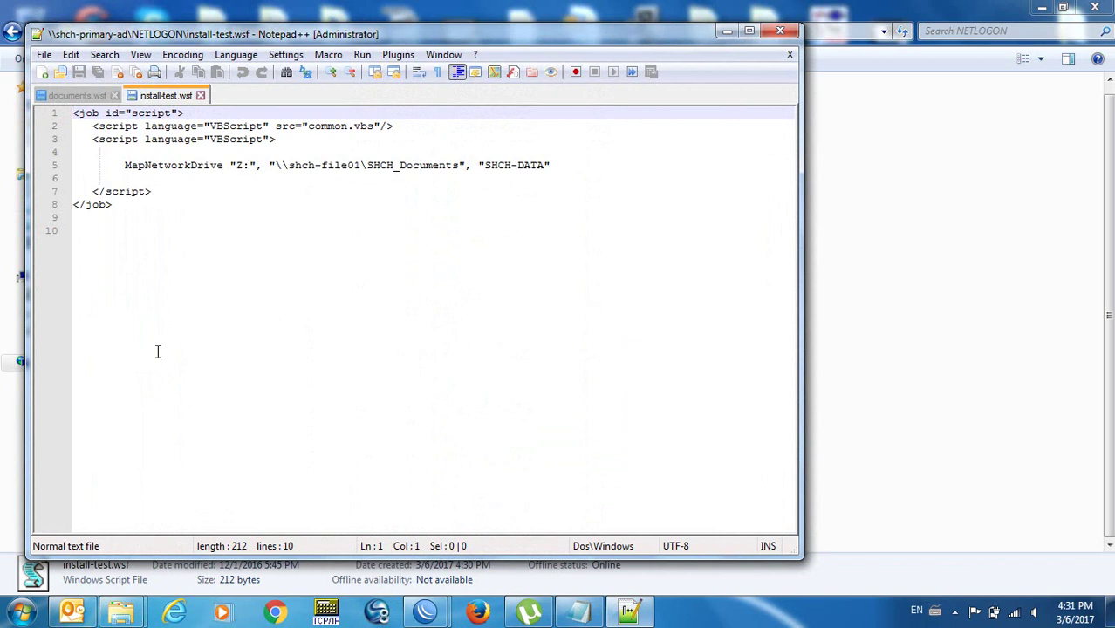
{"action": "left_click", "coordinate": [158, 352]}
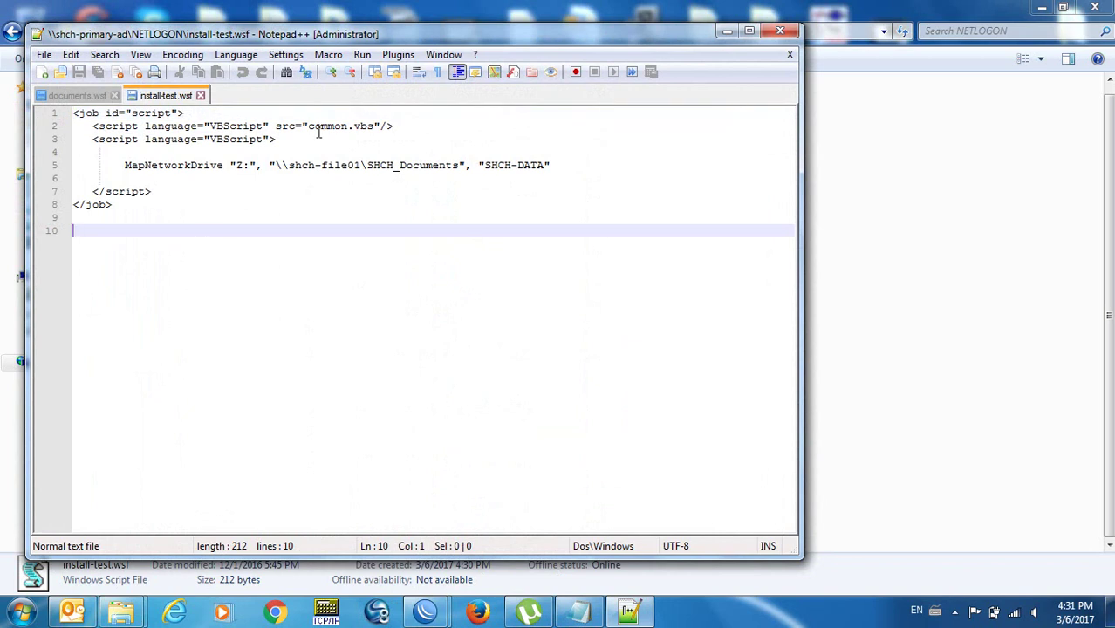
Open common.vbs from NETLOGON in Notepad++ and read through its functions.
{"action": "left_click", "coordinate": [921, 222]}
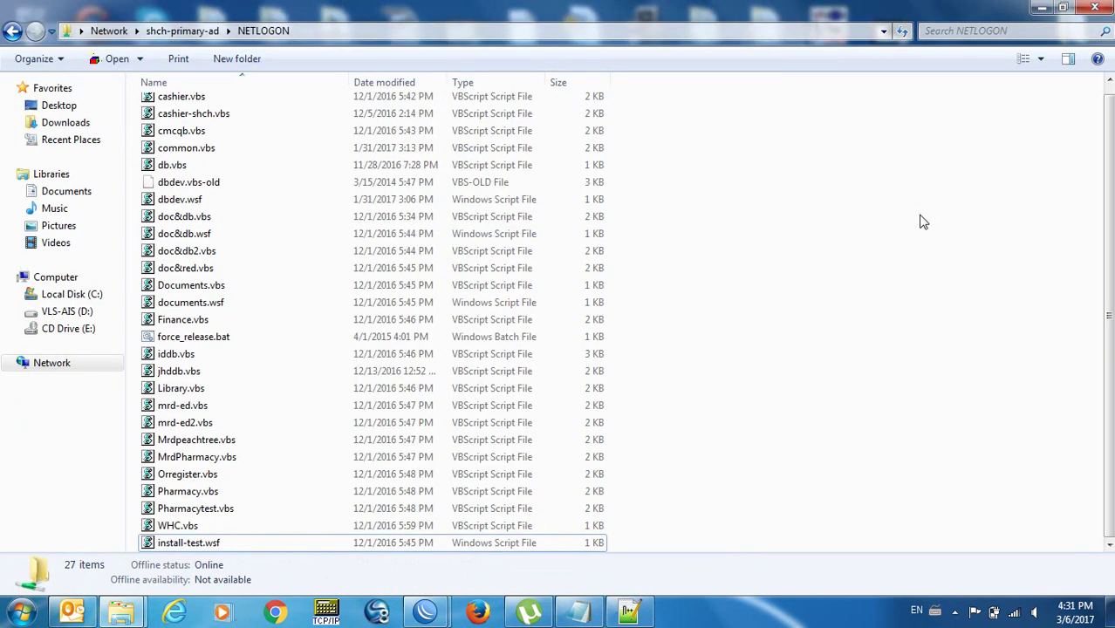
{"action": "left_click", "coordinate": [180, 149]}
{"action": "right_click", "coordinate": [180, 151]}
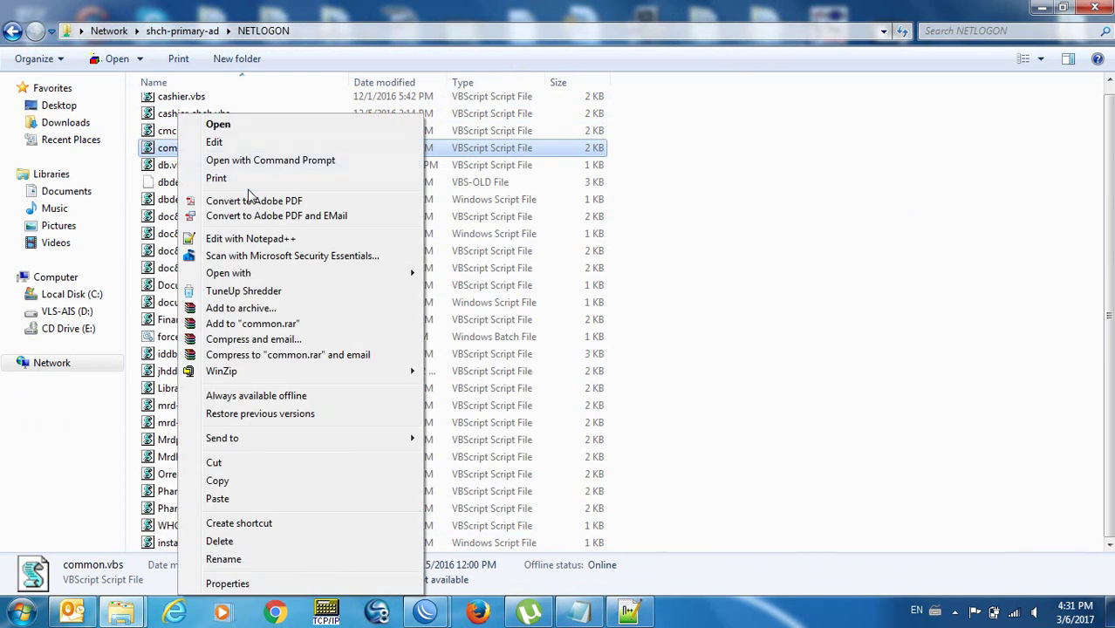
{"action": "left_click", "coordinate": [253, 238]}
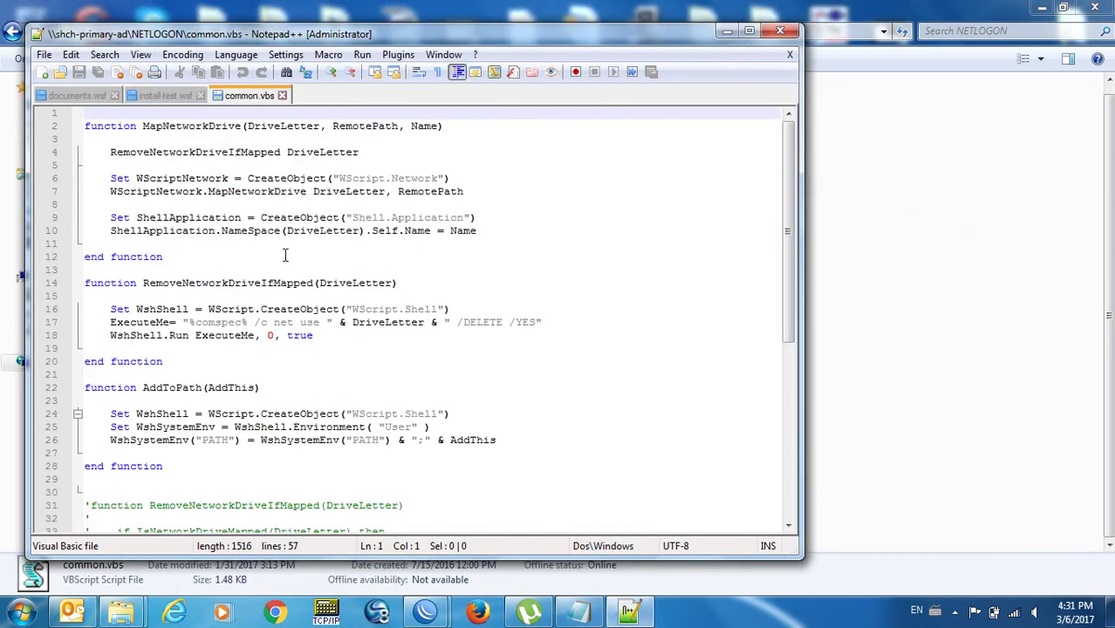
{"action": "left_click", "coordinate": [216, 270]}
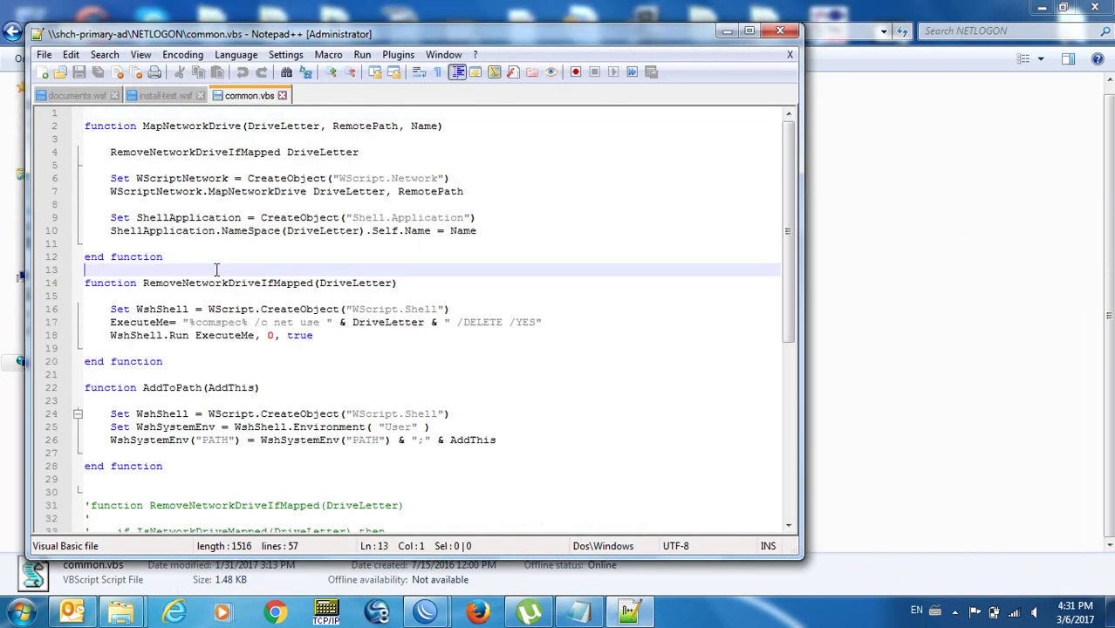
{"action": "key", "text": "Down"}
{"action": "key", "text": "Down"}
{"action": "key", "text": "Down"}
{"action": "key", "text": "Down"}
{"action": "key", "text": "Down"}
{"action": "key", "text": "Down"}
{"action": "key", "text": "Down"}
{"action": "key", "text": "Down"}
{"action": "key", "text": "Down"}
{"action": "key", "text": "Down"}
{"action": "key", "text": "Down"}
{"action": "key", "text": "Down"}
{"action": "key", "text": "Down"}
{"action": "key", "text": "Down"}
{"action": "key", "text": "Down"}
{"action": "key", "text": "Down"}
{"action": "key", "text": "Down"}
{"action": "key", "text": "Down"}
{"action": "key", "text": "Down"}
{"action": "key", "text": "Down"}
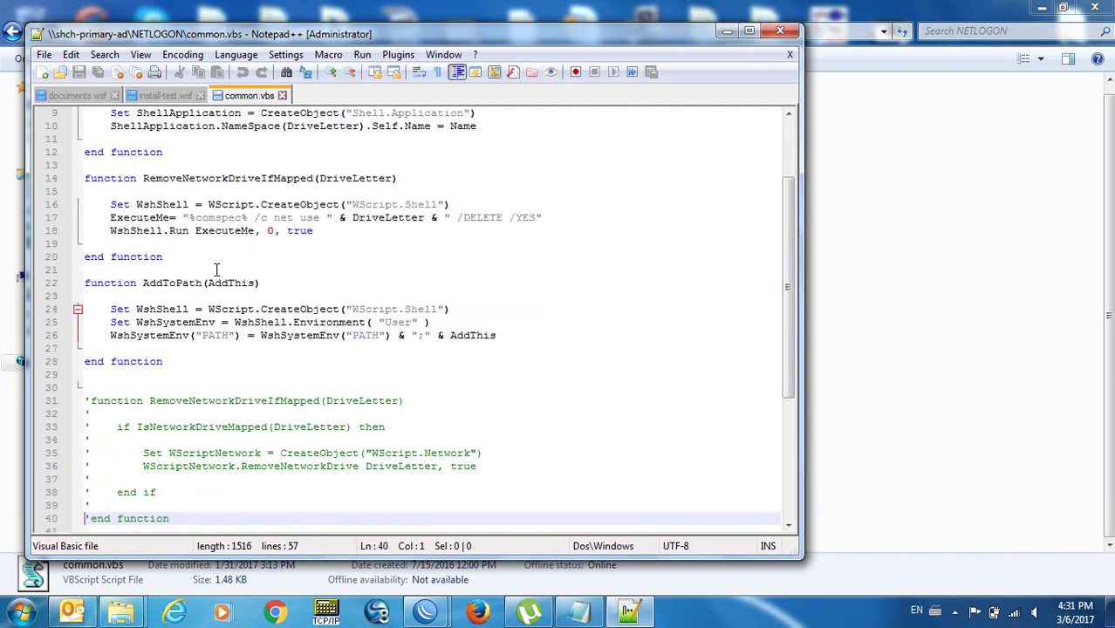
{"action": "key", "text": "Down"}
{"action": "key", "text": "Down"}
{"action": "key", "text": "Down"}
{"action": "key", "text": "Down"}
{"action": "key", "text": "Down"}
{"action": "key", "text": "Down"}
{"action": "key", "text": "Down"}
{"action": "key", "text": "Down"}
{"action": "key", "text": "Down"}
{"action": "key", "text": "Down"}
{"action": "key", "text": "Down"}
{"action": "key", "text": "Down"}
{"action": "key", "text": "Down"}
{"action": "key", "text": "Down"}
{"action": "key", "text": "Down"}
{"action": "key", "text": "Down"}
{"action": "key", "text": "Down"}
{"action": "key", "text": "Up"}
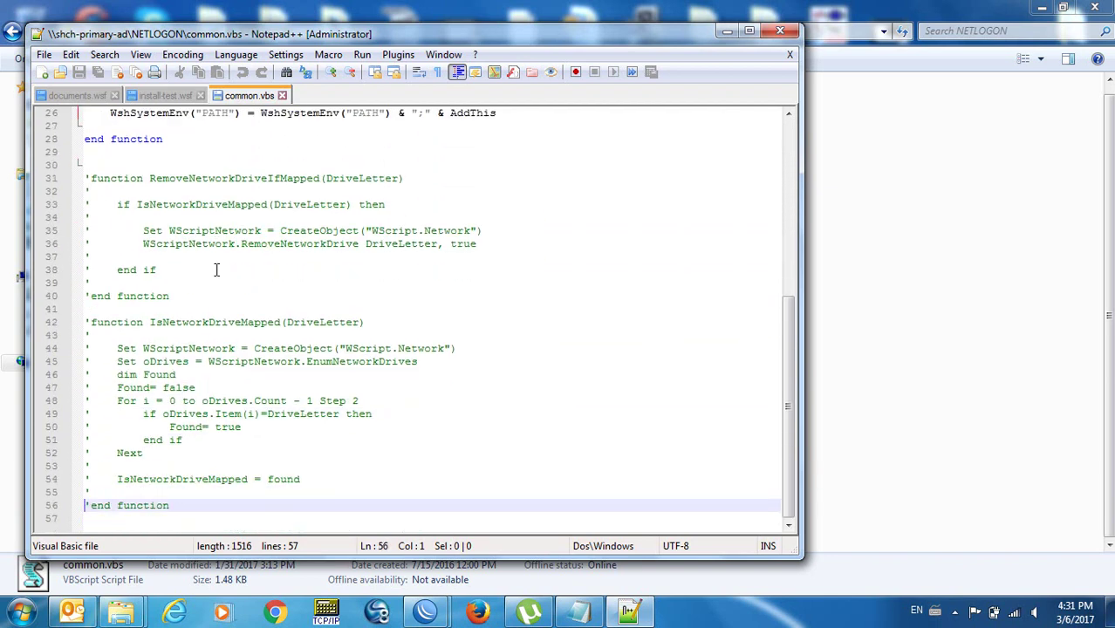
{"action": "key", "text": "Up"}
{"action": "key", "text": "Up"}
{"action": "key", "text": "Up"}
{"action": "key", "text": "Up"}
{"action": "key", "text": "Up"}
{"action": "key", "text": "Up"}
{"action": "key", "text": "Up"}
{"action": "key", "text": "Up"}
{"action": "key", "text": "Up"}
{"action": "key", "text": "Up"}
{"action": "key", "text": "Up"}
{"action": "key", "text": "Up"}
{"action": "key", "text": "Up"}
{"action": "key", "text": "Up"}
{"action": "key", "text": "Up"}
{"action": "key", "text": "Up"}
{"action": "key", "text": "Up"}
{"action": "key", "text": "Up"}
{"action": "key", "text": "Up"}
{"action": "key", "text": "Up"}
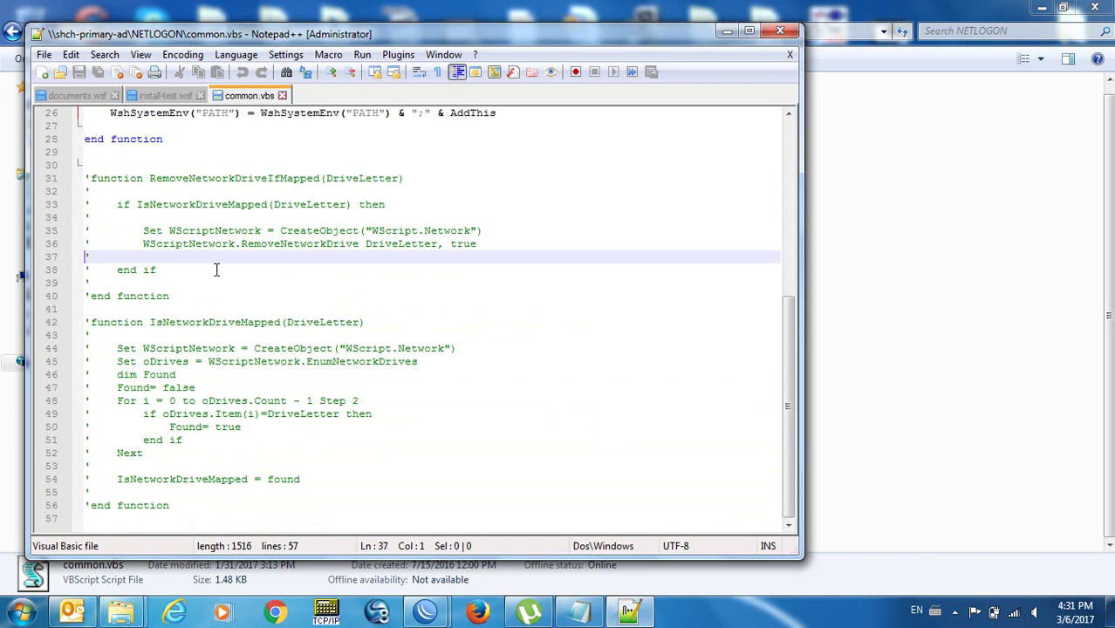
{"action": "key", "text": "Up"}
{"action": "key", "text": "Up"}
{"action": "key", "text": "Up"}
{"action": "key", "text": "Up"}
{"action": "key", "text": "Up"}
{"action": "key", "text": "Up"}
{"action": "key", "text": "Up"}
{"action": "key", "text": "Up"}
{"action": "key", "text": "Up"}
{"action": "key", "text": "Up"}
{"action": "key", "text": "Up"}
{"action": "key", "text": "Up"}
{"action": "key", "text": "Up"}
{"action": "key", "text": "Up"}
{"action": "key", "text": "Up"}
{"action": "key", "text": "Up"}
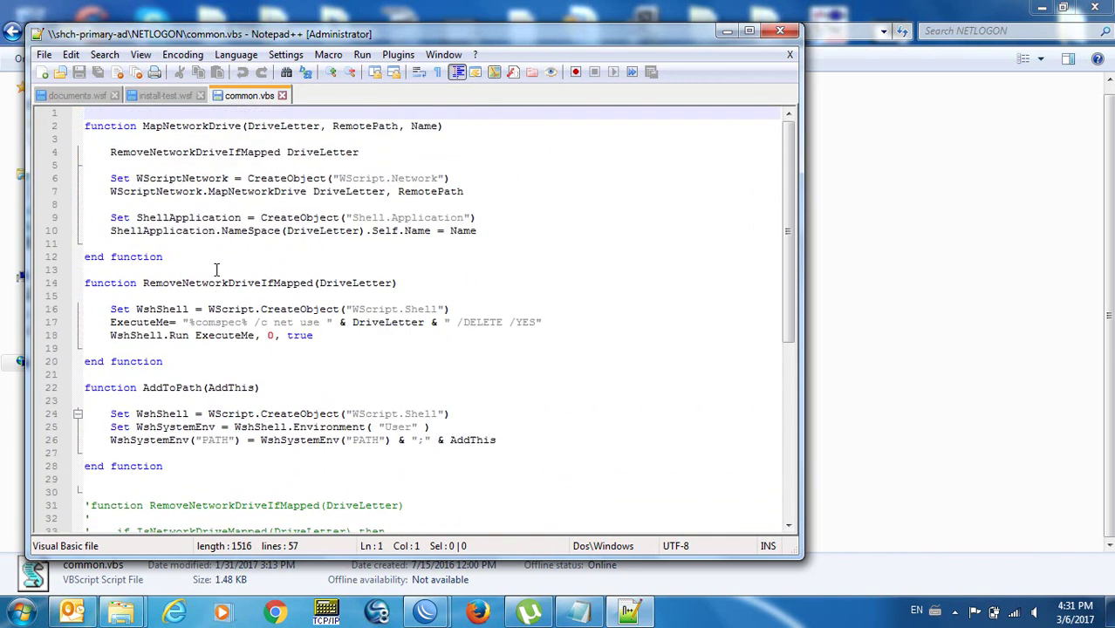
Close documents.wsf, return to install-test.wsf, and switch to the Firefox browser.
{"action": "left_click", "coordinate": [117, 97]}
{"action": "left_click", "coordinate": [84, 101]}
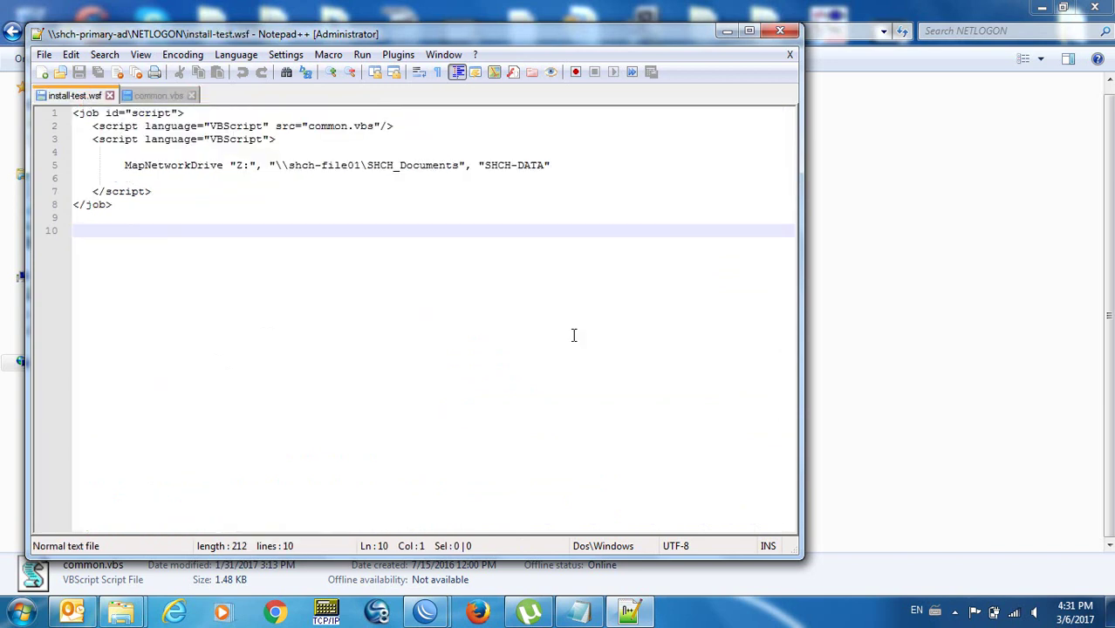
{"action": "left_click", "coordinate": [477, 614]}
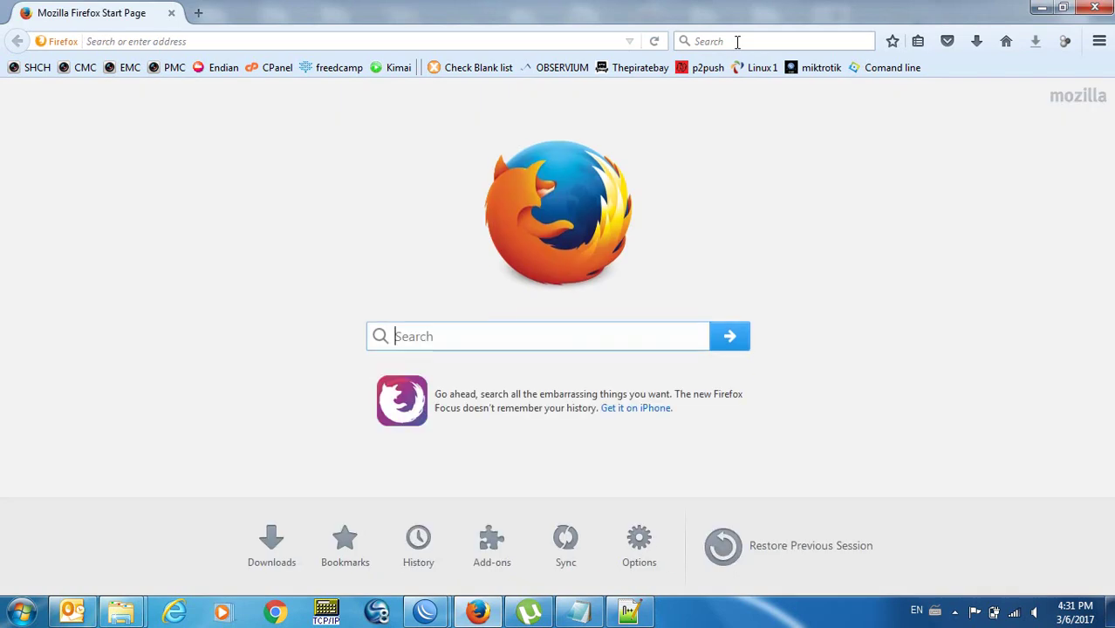
Search for 'microsoft security essentials windows 7' and open Microsoft's Security Essentials Download support page.
{"action": "left_click", "coordinate": [737, 42]}
{"action": "type", "text": "micr"}
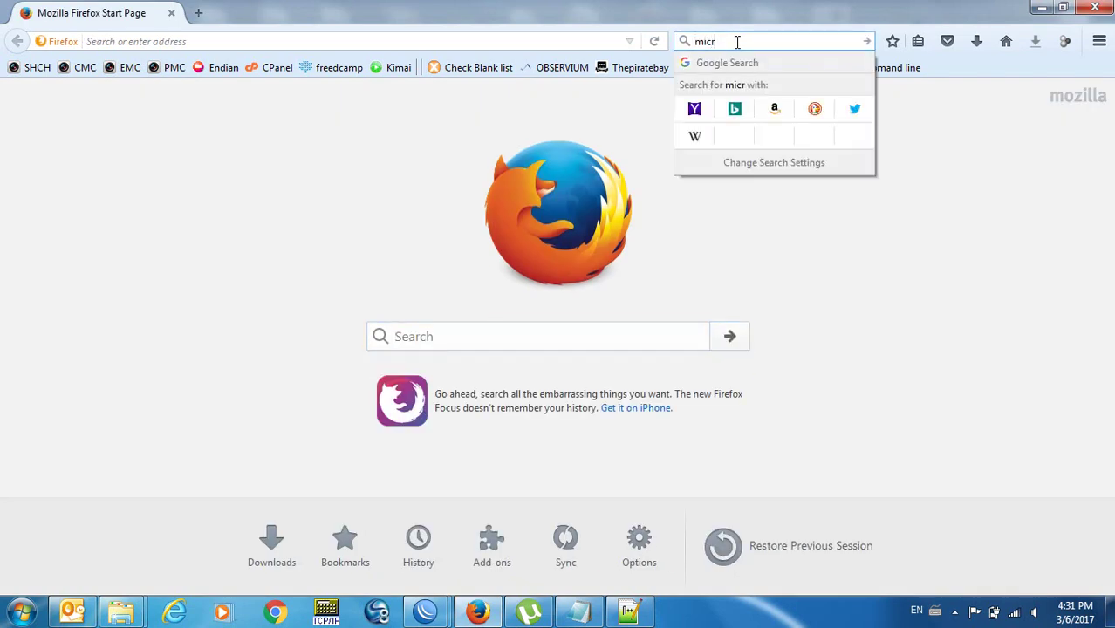
{"action": "type", "text": "osoft security essentia"}
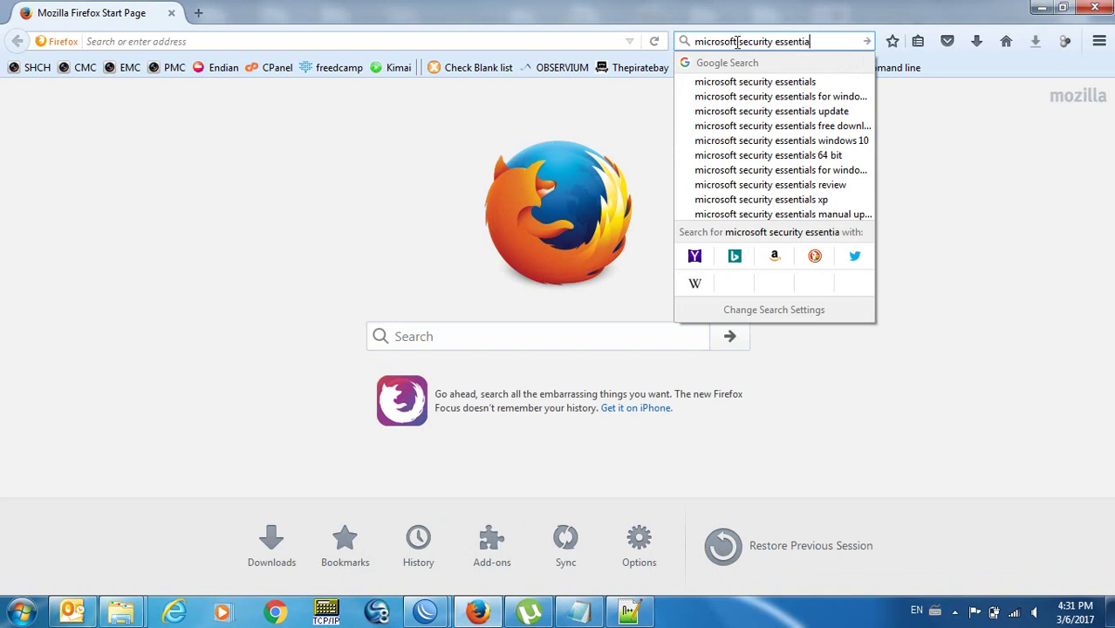
{"action": "type", "text": "ls windows 7"}
{"action": "key", "text": "Return"}
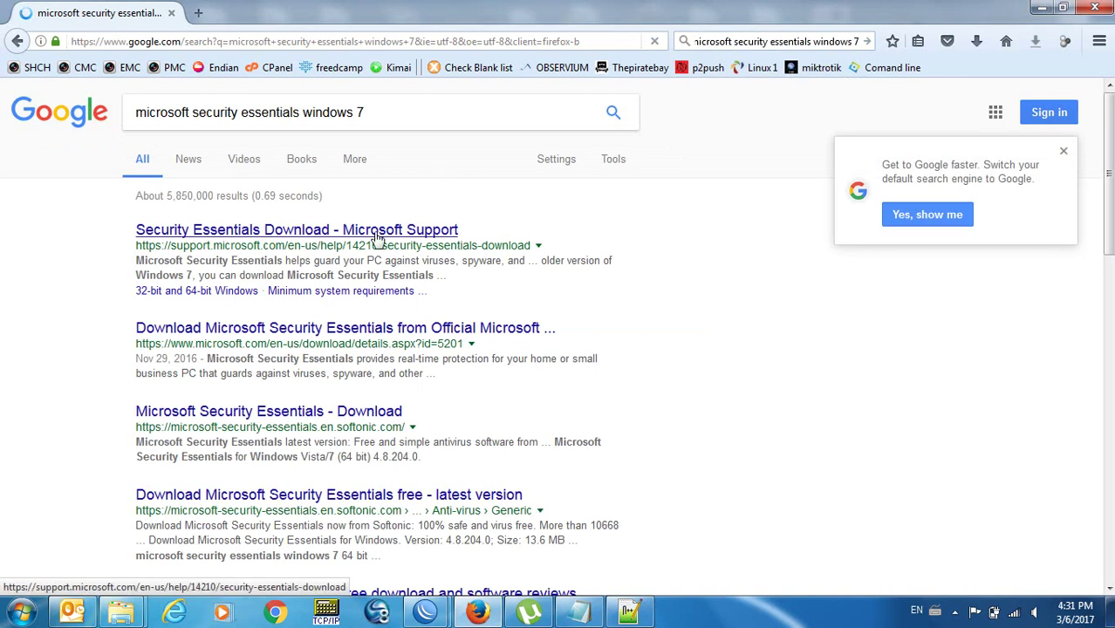
{"action": "left_click", "coordinate": [376, 231]}
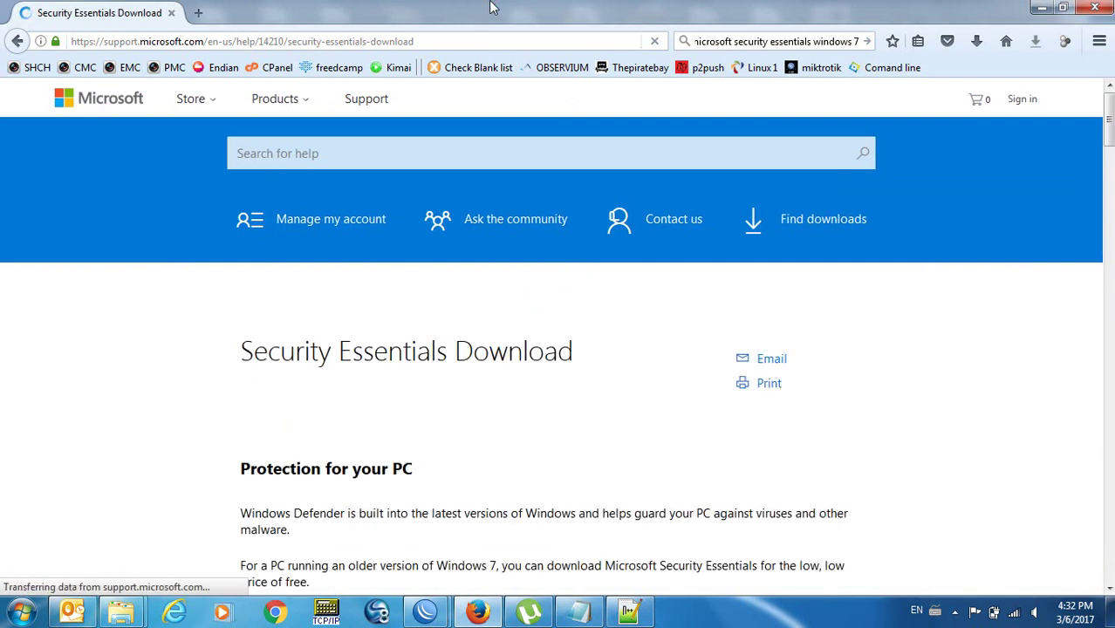
Scroll to the language table and choose the English Windows Vista/Windows 7 64-bit download.
{"action": "key", "text": "Down"}
{"action": "key", "text": "Down"}
{"action": "key", "text": "Down"}
{"action": "key", "text": "Down"}
{"action": "key", "text": "Down"}
{"action": "key", "text": "Down"}
{"action": "key", "text": "Down"}
{"action": "key", "text": "Down"}
{"action": "key", "text": "Down"}
{"action": "key", "text": "Down"}
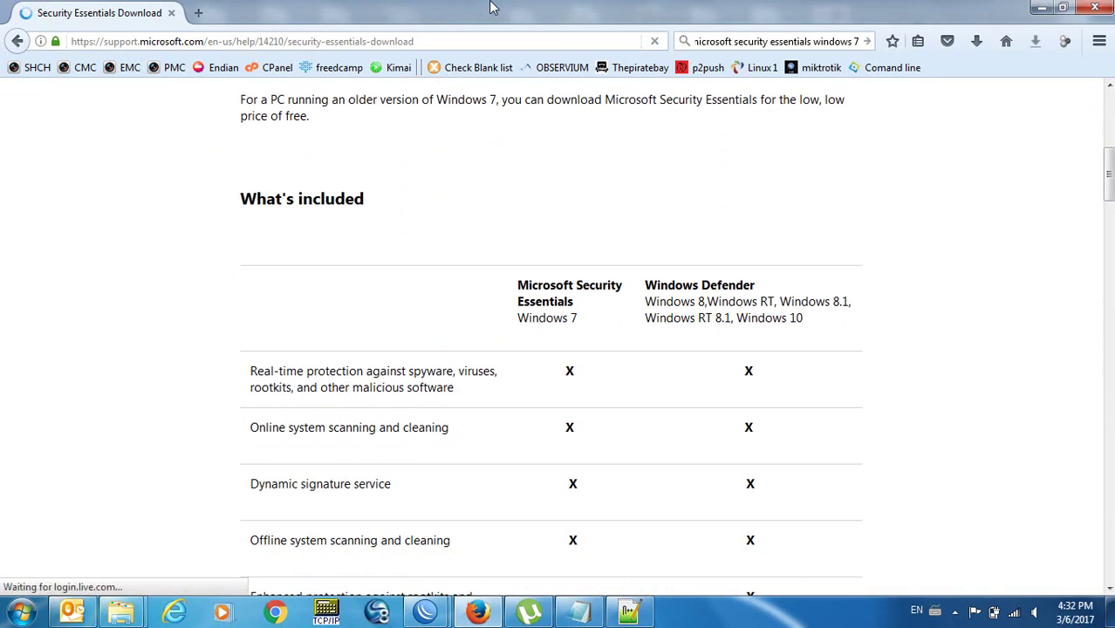
{"action": "key", "text": "Up"}
{"action": "key", "text": "Up"}
{"action": "key", "text": "Up"}
{"action": "key", "text": "Up"}
{"action": "key", "text": "Up"}
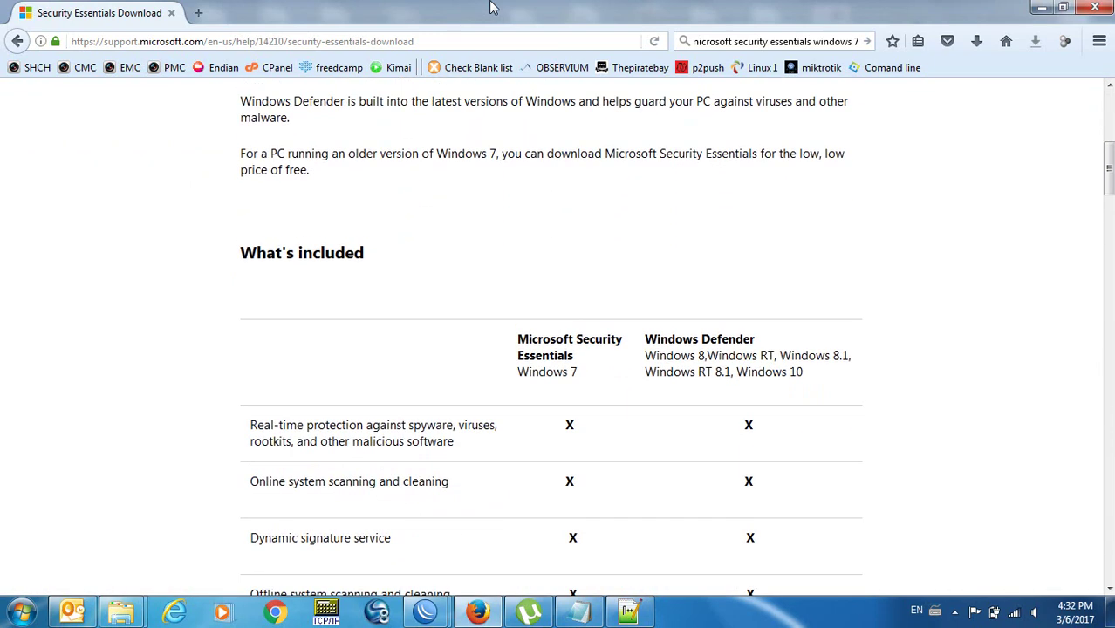
{"action": "key", "text": "Down"}
{"action": "key", "text": "Down"}
{"action": "key", "text": "Down"}
{"action": "key", "text": "Down"}
{"action": "key", "text": "Down"}
{"action": "key", "text": "Down"}
{"action": "key", "text": "Down"}
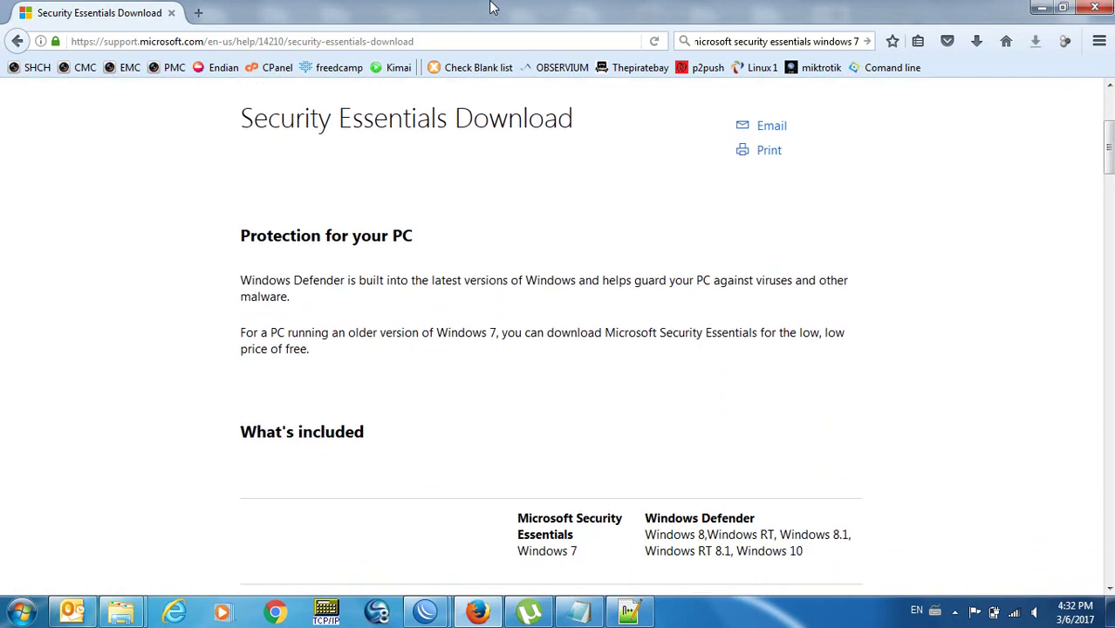
{"action": "key", "text": "Down"}
{"action": "key", "text": "Down"}
{"action": "key", "text": "Down"}
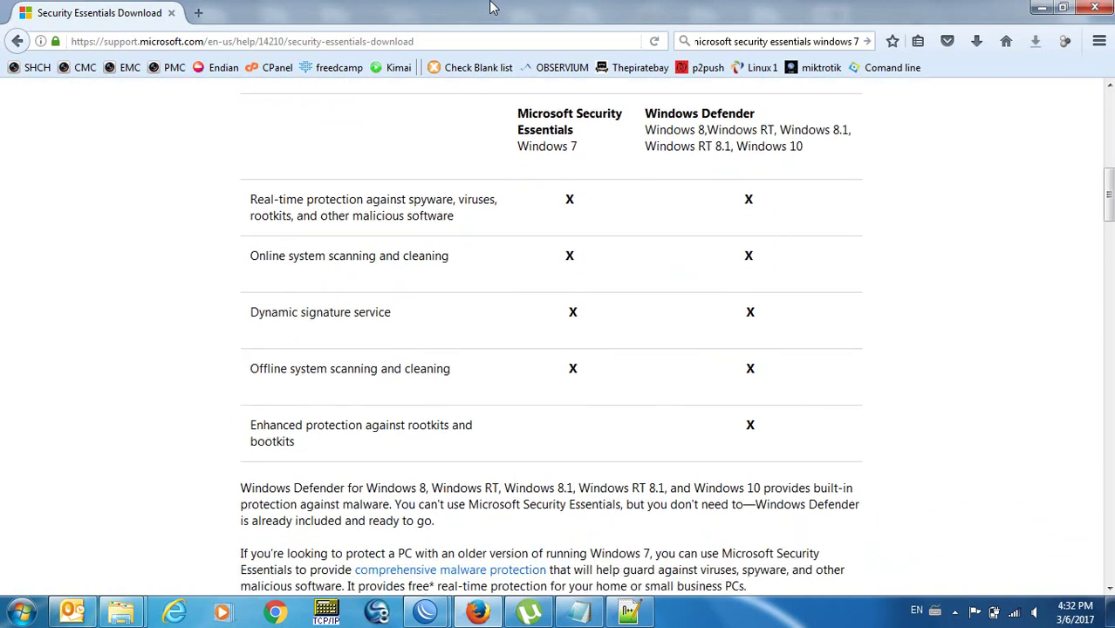
{"action": "key", "text": "Up"}
{"action": "key", "text": "Up"}
{"action": "key", "text": "Up"}
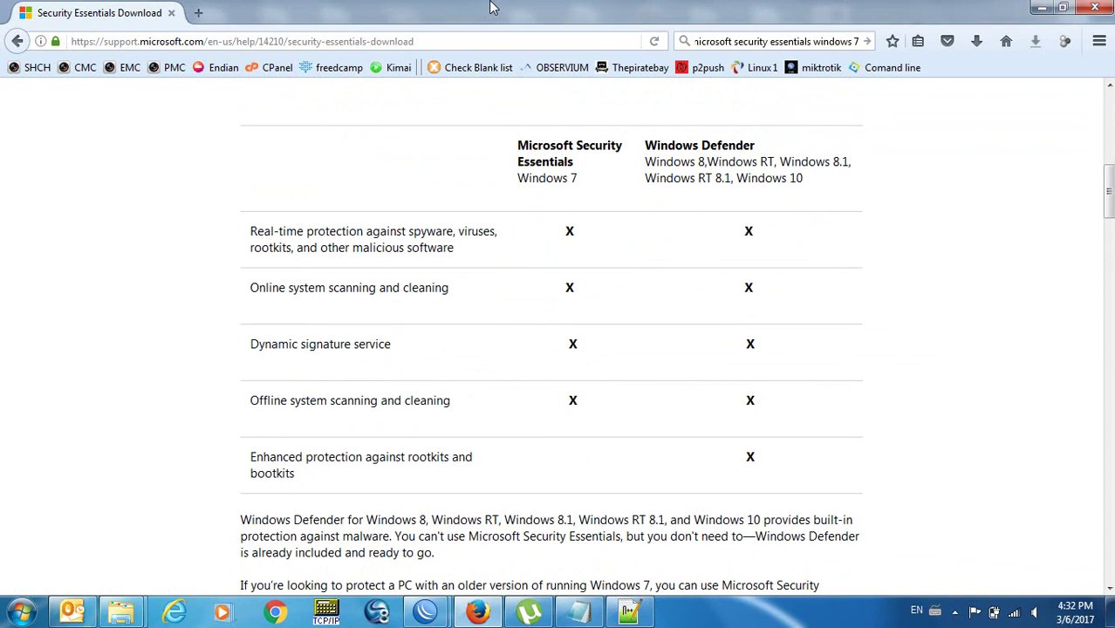
{"action": "key", "text": "Down"}
{"action": "key", "text": "Down"}
{"action": "key", "text": "Down"}
{"action": "key", "text": "Down"}
{"action": "key", "text": "Down"}
{"action": "key", "text": "Down"}
{"action": "key", "text": "Down"}
{"action": "key", "text": "Down"}
{"action": "key", "text": "Down"}
{"action": "key", "text": "Down"}
{"action": "key", "text": "Down"}
{"action": "key", "text": "Down"}
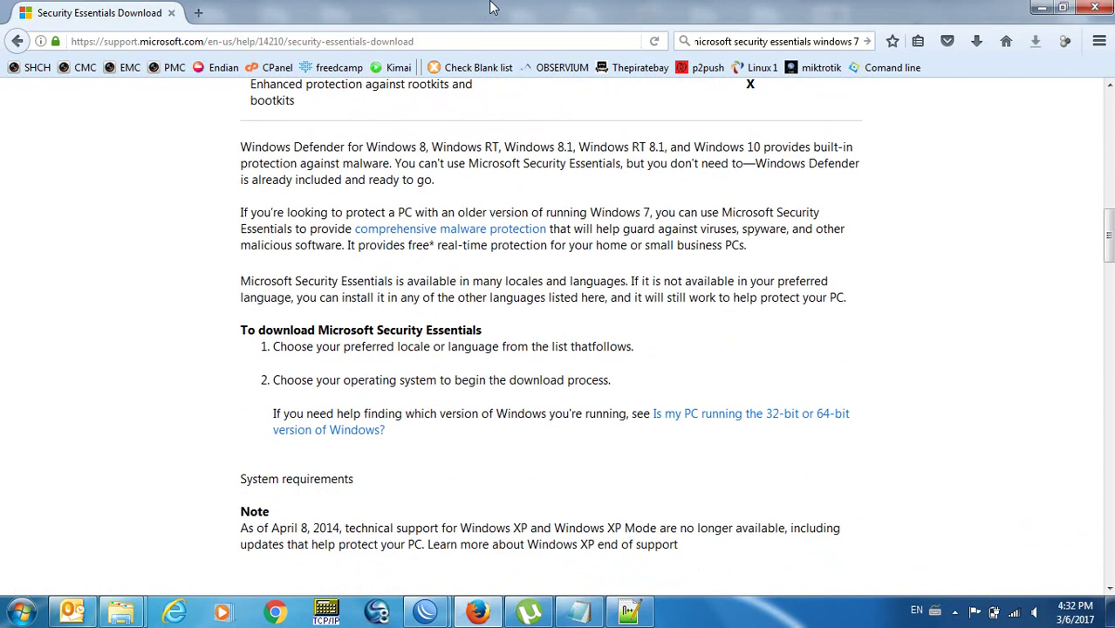
{"action": "key", "text": "Down"}
{"action": "key", "text": "Down"}
{"action": "key", "text": "Down"}
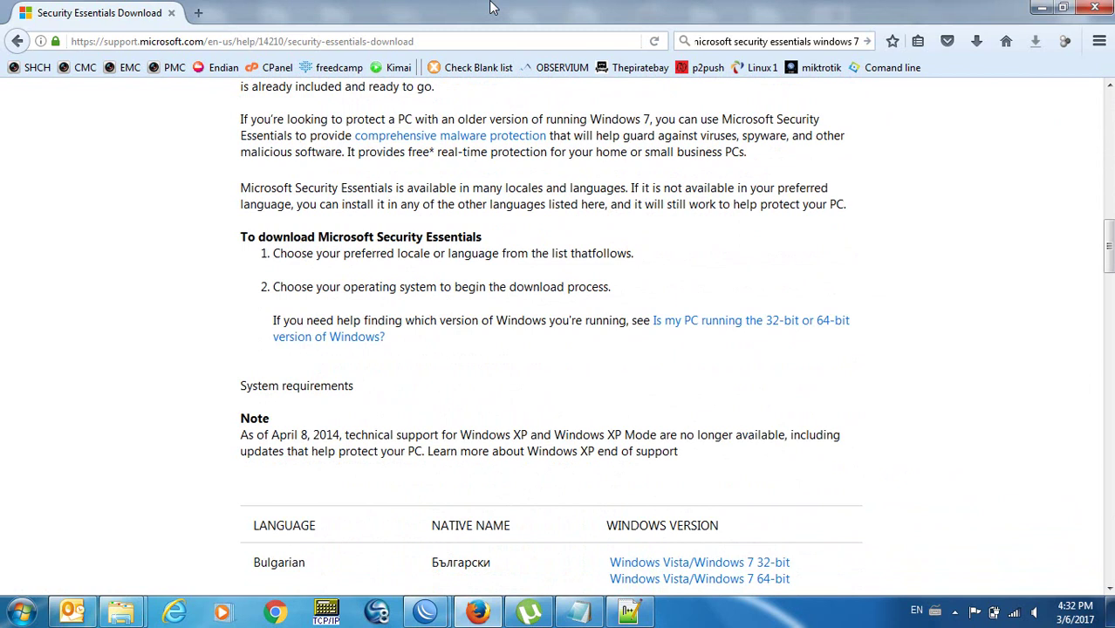
{"action": "key", "text": "Down"}
{"action": "key", "text": "Down"}
{"action": "key", "text": "Down"}
{"action": "key", "text": "Down"}
{"action": "key", "text": "Down"}
{"action": "key", "text": "Down"}
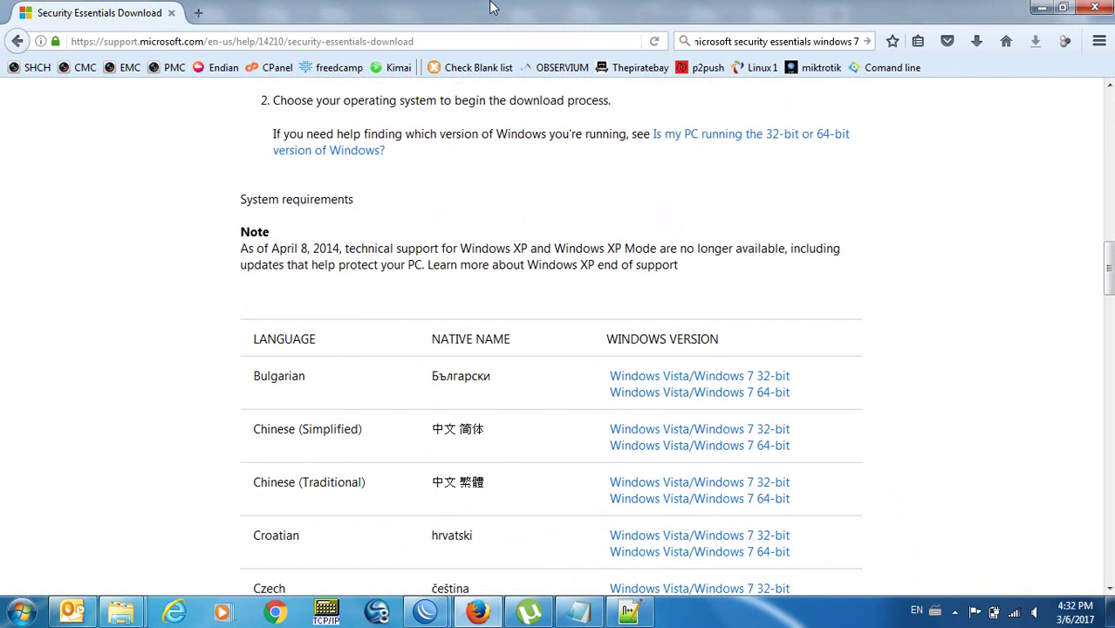
{"action": "key", "text": "Up"}
{"action": "key", "text": "Up"}
{"action": "key", "text": "Up"}
{"action": "key", "text": "Up"}
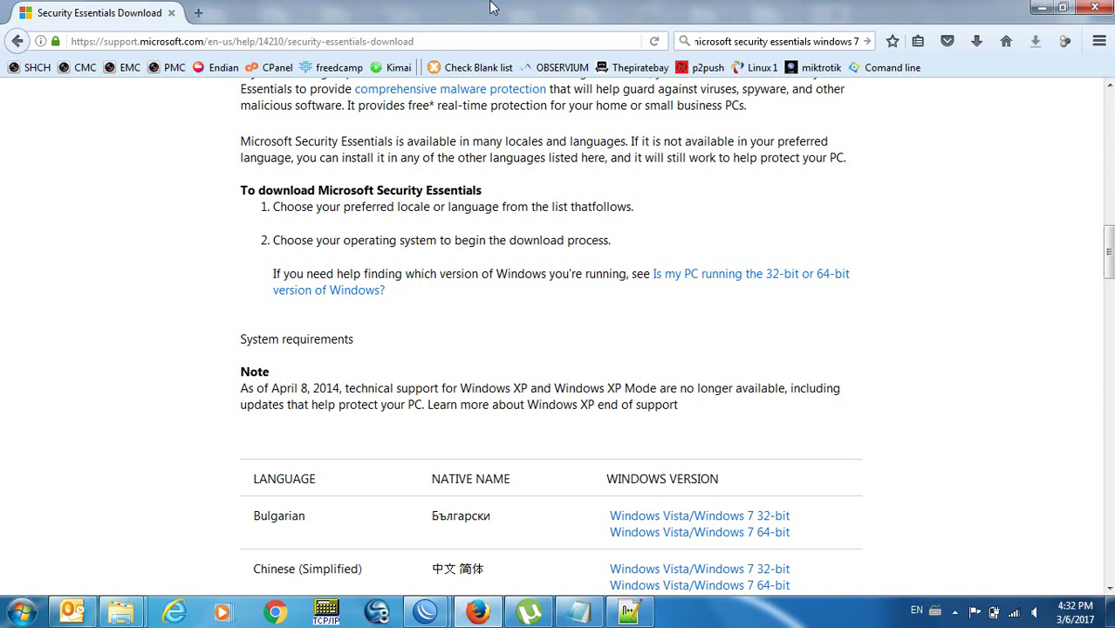
{"action": "key", "text": "Down"}
{"action": "key", "text": "Down"}
{"action": "key", "text": "Down"}
{"action": "key", "text": "Down"}
{"action": "key", "text": "Down"}
{"action": "key", "text": "Down"}
{"action": "key", "text": "Down"}
{"action": "key", "text": "Down"}
{"action": "key", "text": "Down"}
{"action": "key", "text": "Down"}
{"action": "key", "text": "Down"}
{"action": "key", "text": "Down"}
{"action": "key", "text": "Down"}
{"action": "key", "text": "Down"}
{"action": "key", "text": "Down"}
{"action": "key", "text": "Down"}
{"action": "key", "text": "Down"}
{"action": "key", "text": "Down"}
{"action": "key", "text": "Down"}
{"action": "key", "text": "Down"}
{"action": "key", "text": "Up"}
{"action": "key", "text": "Up"}
{"action": "key", "text": "Up"}
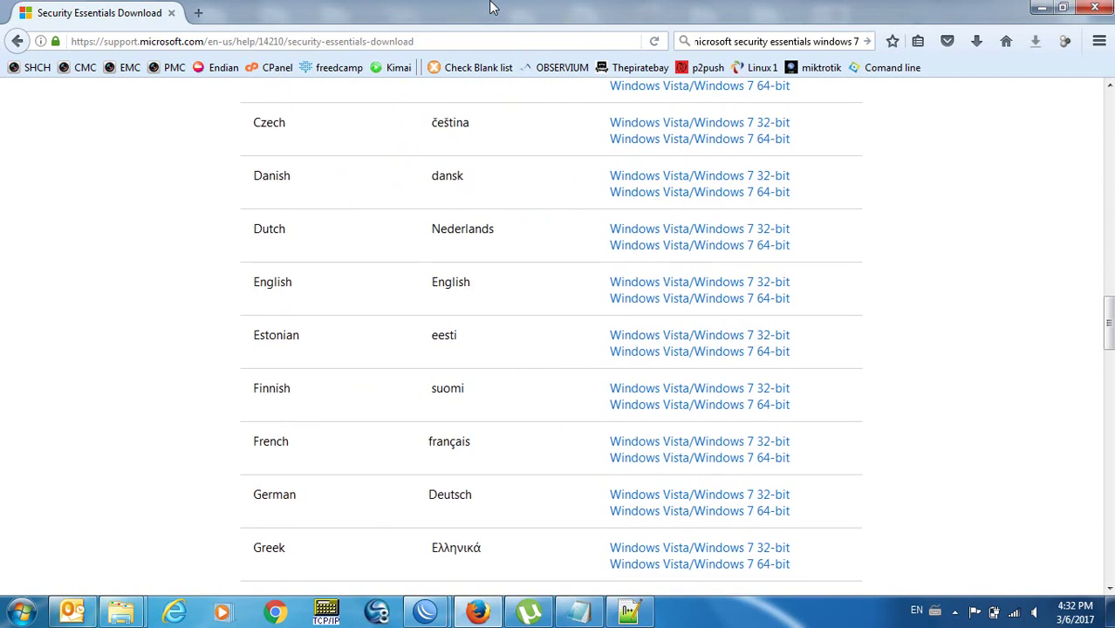
{"action": "left_click", "coordinate": [730, 306]}
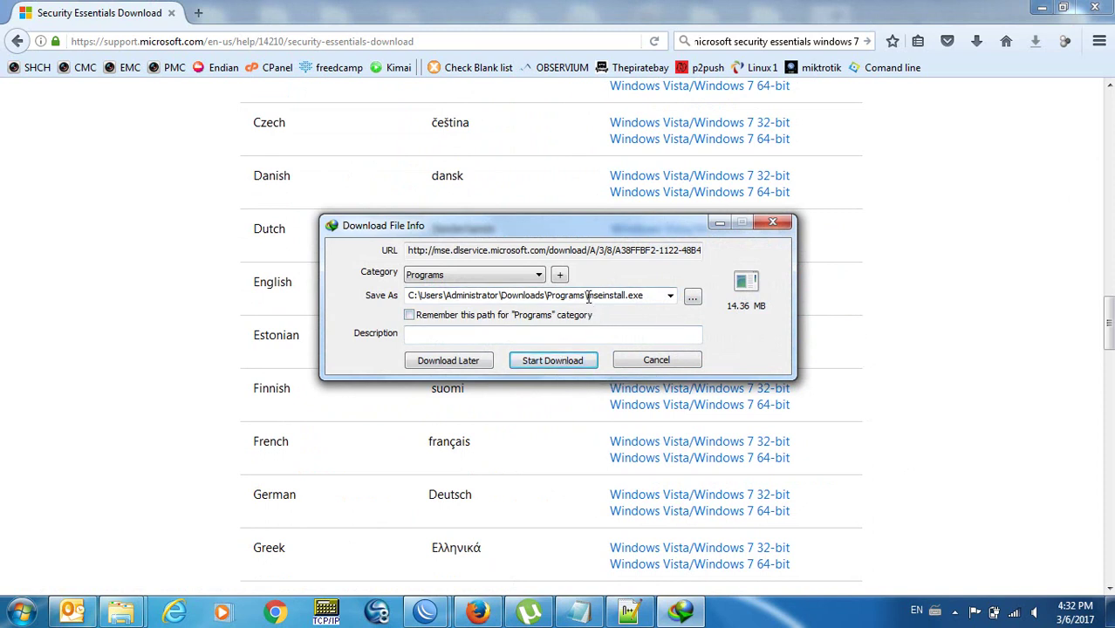
Remove 'Programs\' from the Save As path so mseinstall.exe saves to Downloads, then start downloading.
{"action": "left_click", "coordinate": [587, 296]}
{"action": "left_click", "coordinate": [587, 297]}
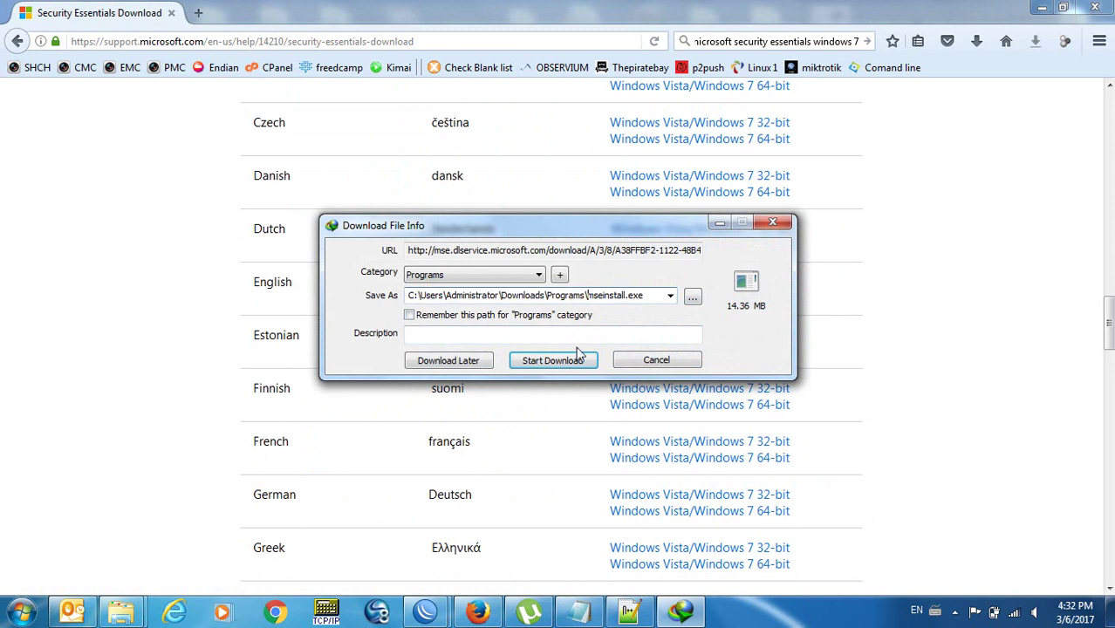
{"action": "key", "text": "BackSpace"}
{"action": "key", "text": "BackSpace"}
{"action": "key", "text": "BackSpace"}
{"action": "key", "text": "BackSpace"}
{"action": "key", "text": "BackSpace"}
{"action": "key", "text": "BackSpace"}
{"action": "key", "text": "BackSpace"}
{"action": "key", "text": "BackSpace"}
{"action": "key", "text": "BackSpace"}
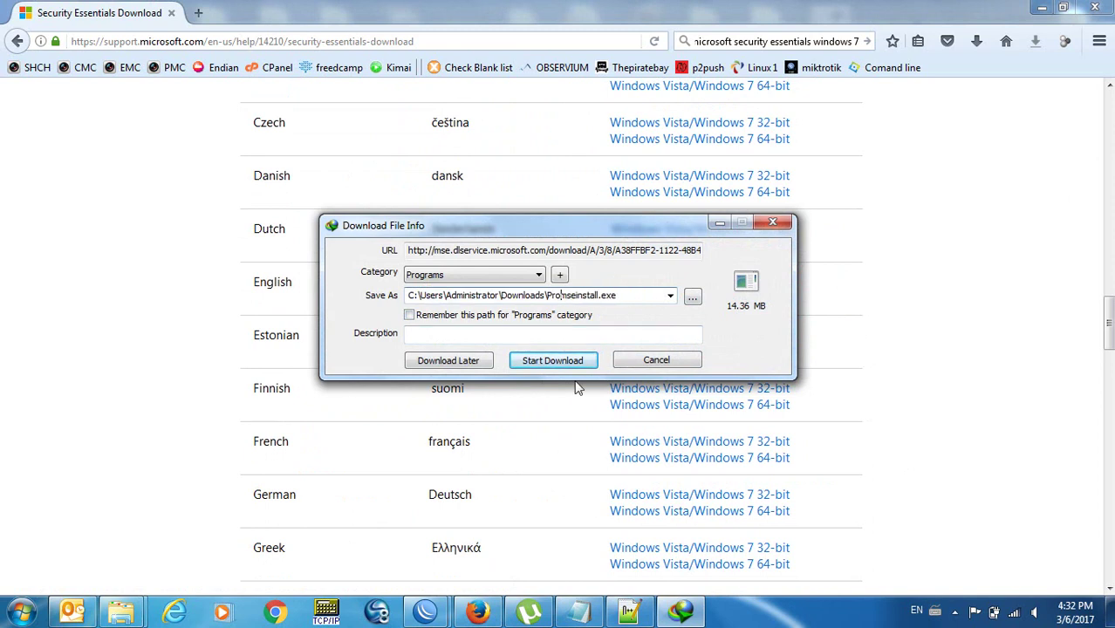
{"action": "left_click", "coordinate": [564, 364]}
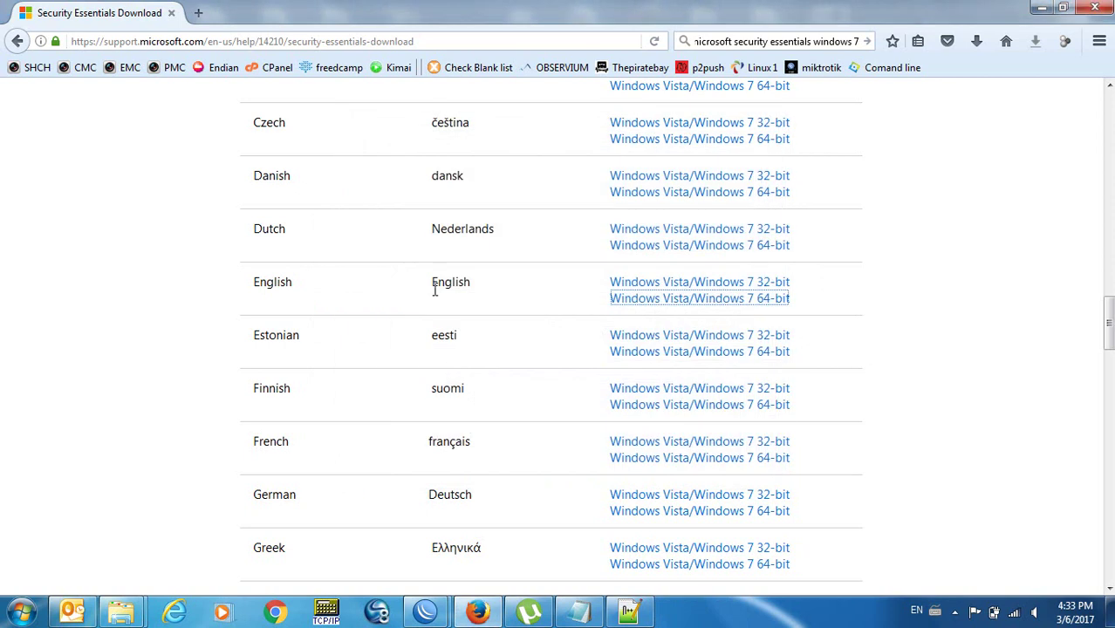
Open Windows Explorer and check the downloaded mseinstall.exe in the Downloads folder.
{"action": "key", "text": "super+e"}
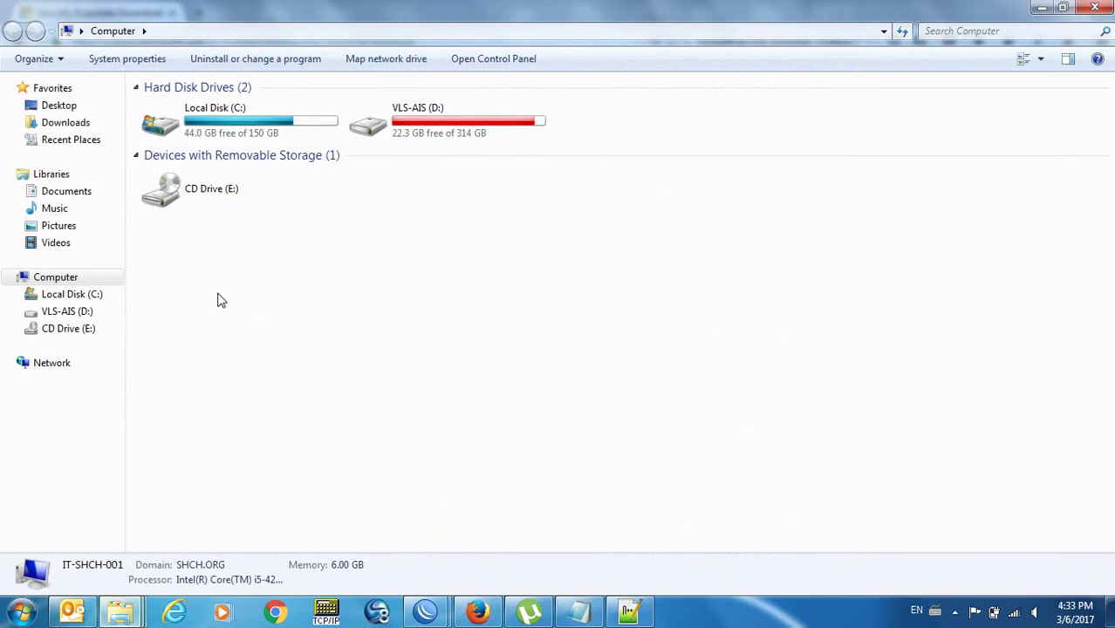
{"action": "left_click", "coordinate": [65, 123]}
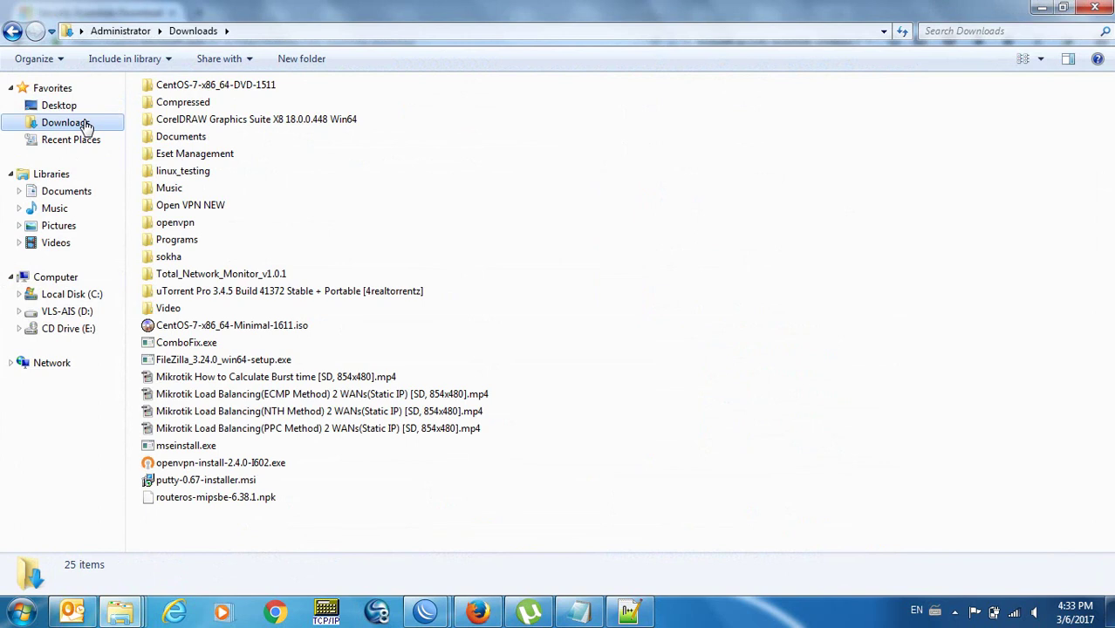
{"action": "left_click", "coordinate": [197, 449]}
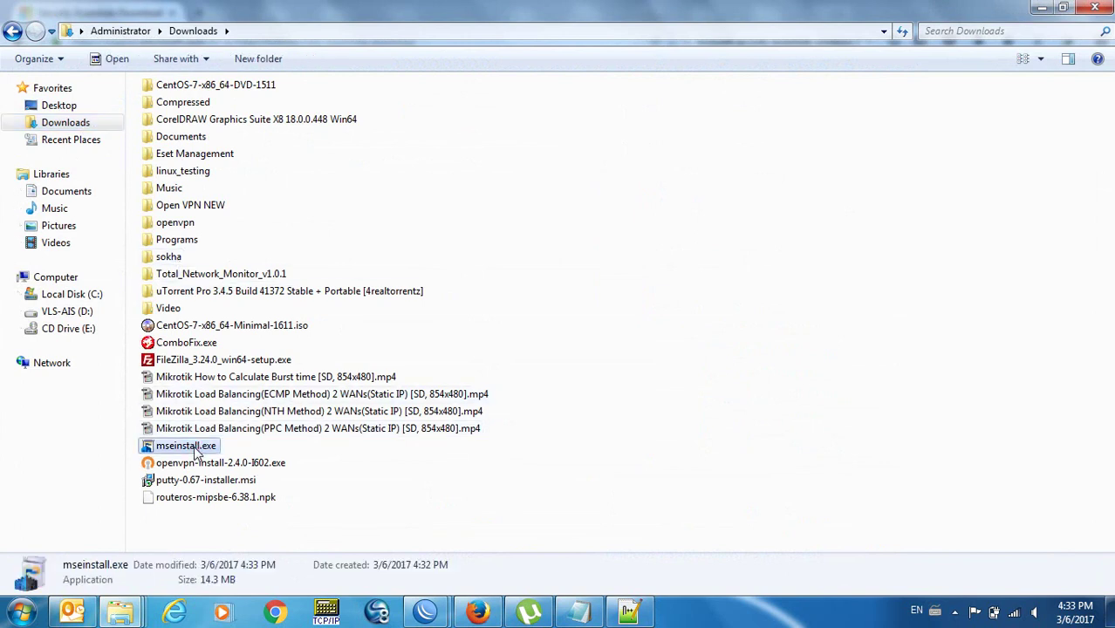
{"action": "left_click", "coordinate": [127, 611]}
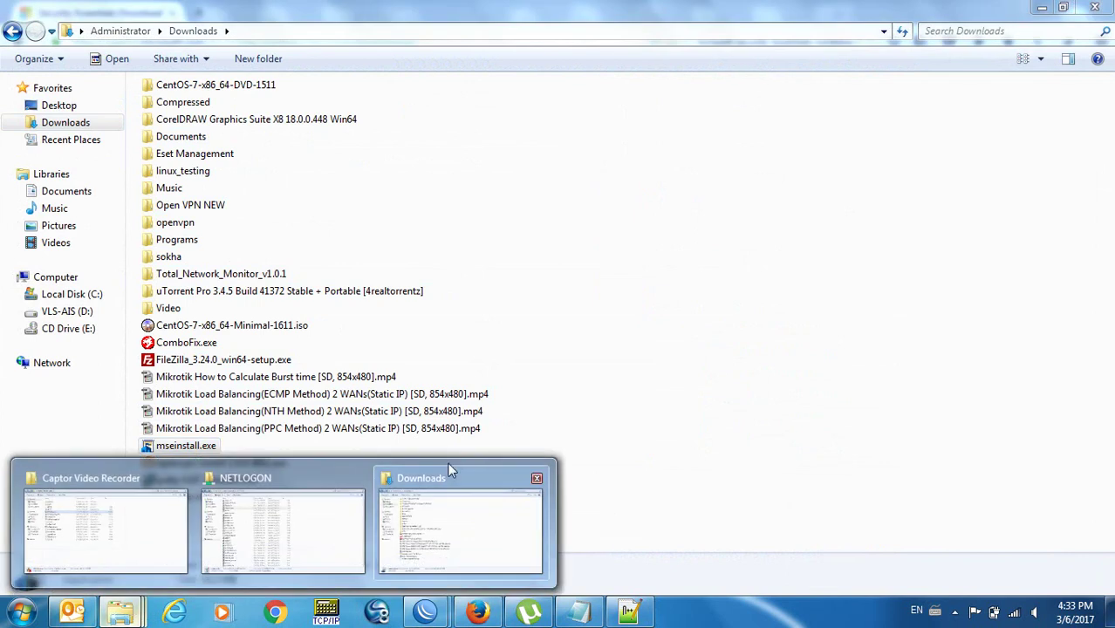
{"action": "left_click", "coordinate": [469, 503]}
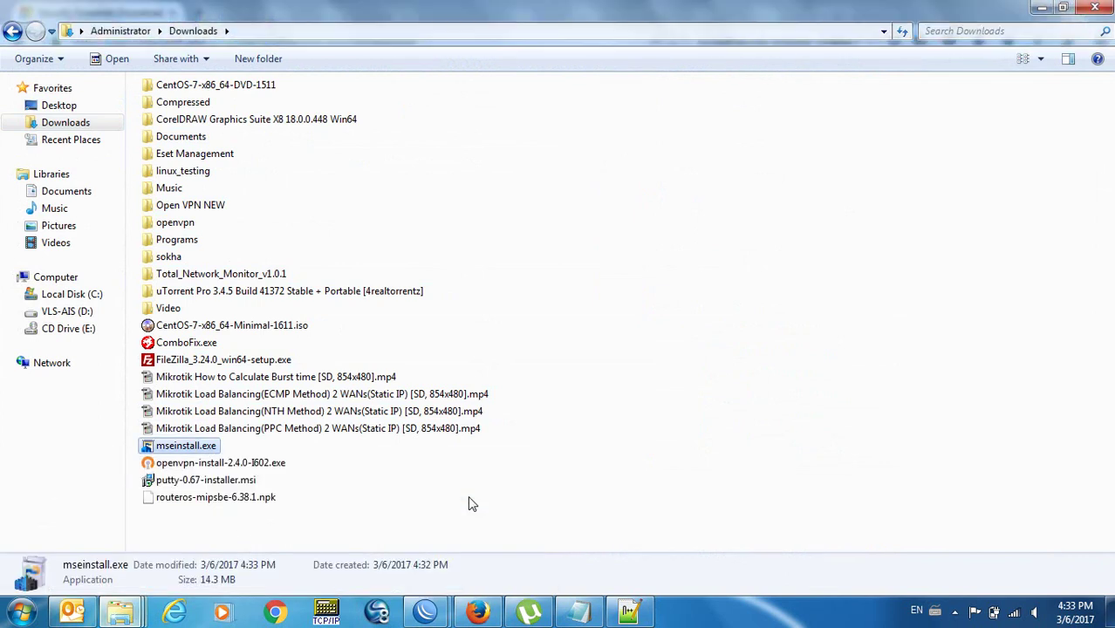
{"action": "left_click", "coordinate": [469, 503]}
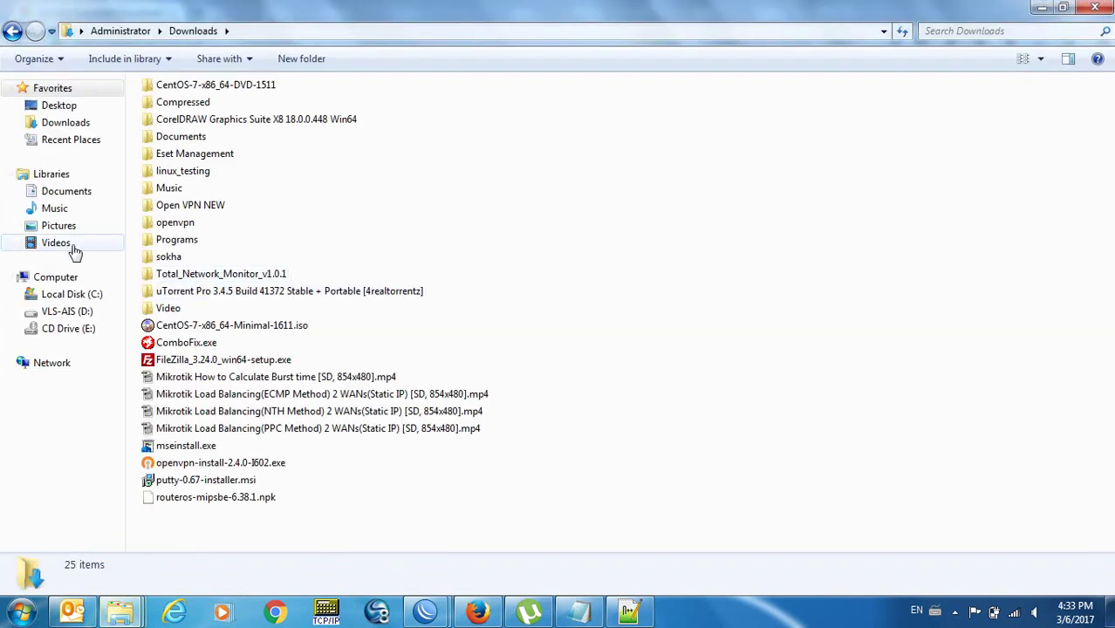
Browse to \\shch-file01, sign in with the domain administrator password, and open SHCH_Documents.
{"action": "left_click", "coordinate": [316, 31]}
{"action": "type", "text": "\\"}
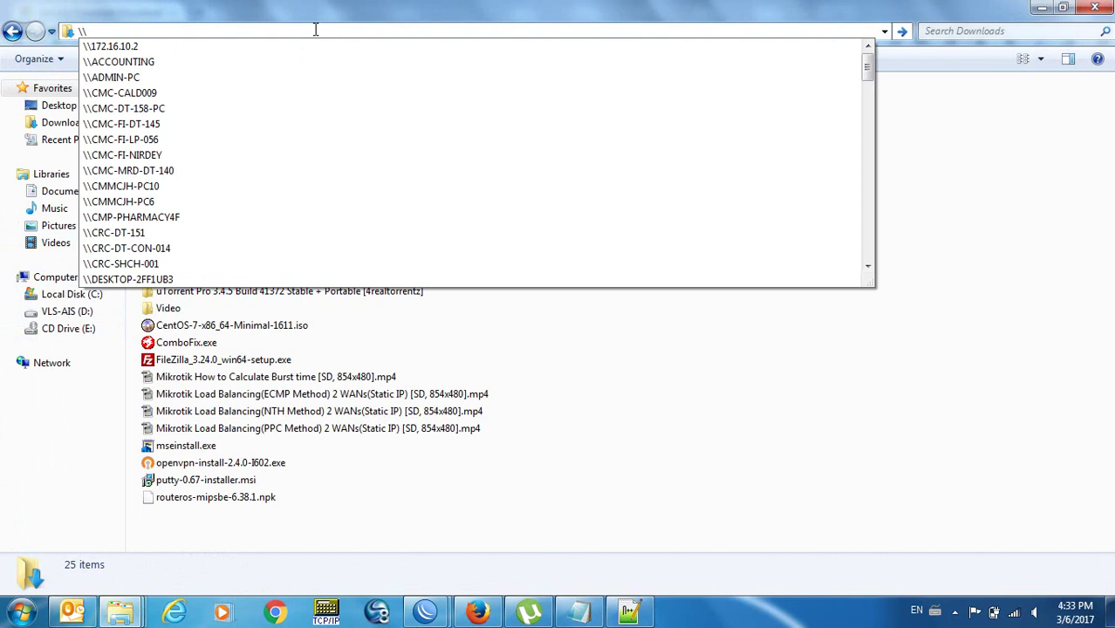
{"action": "type", "text": "shch-"}
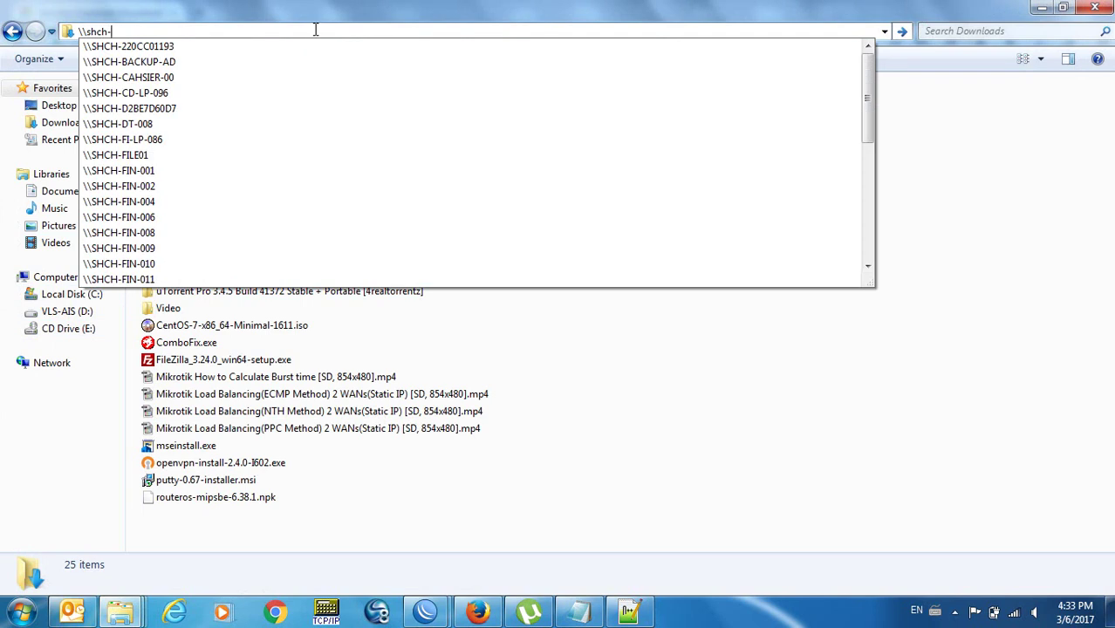
{"action": "type", "text": "file01"}
{"action": "key", "text": "Return"}
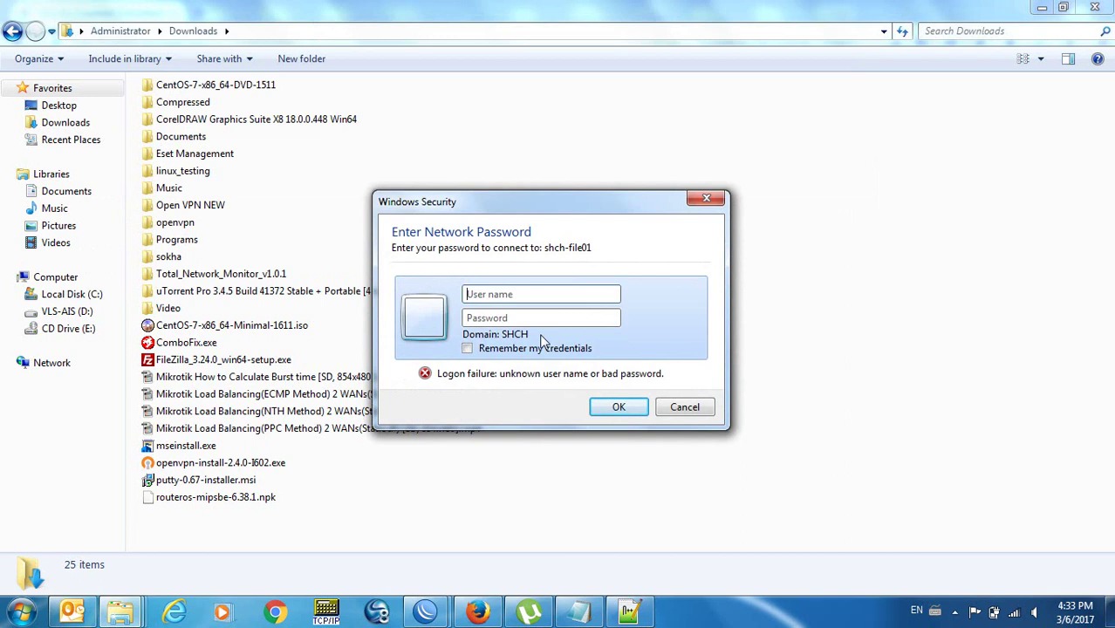
{"action": "type", "text": "shch"}
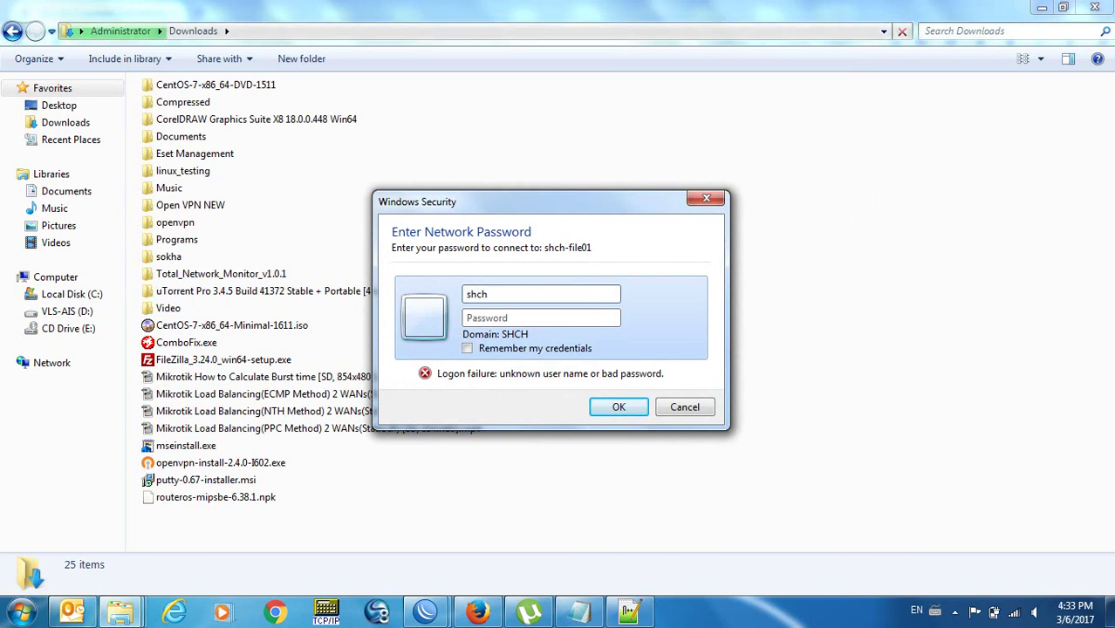
{"action": "type", "text": "\\administrator•••••••"}
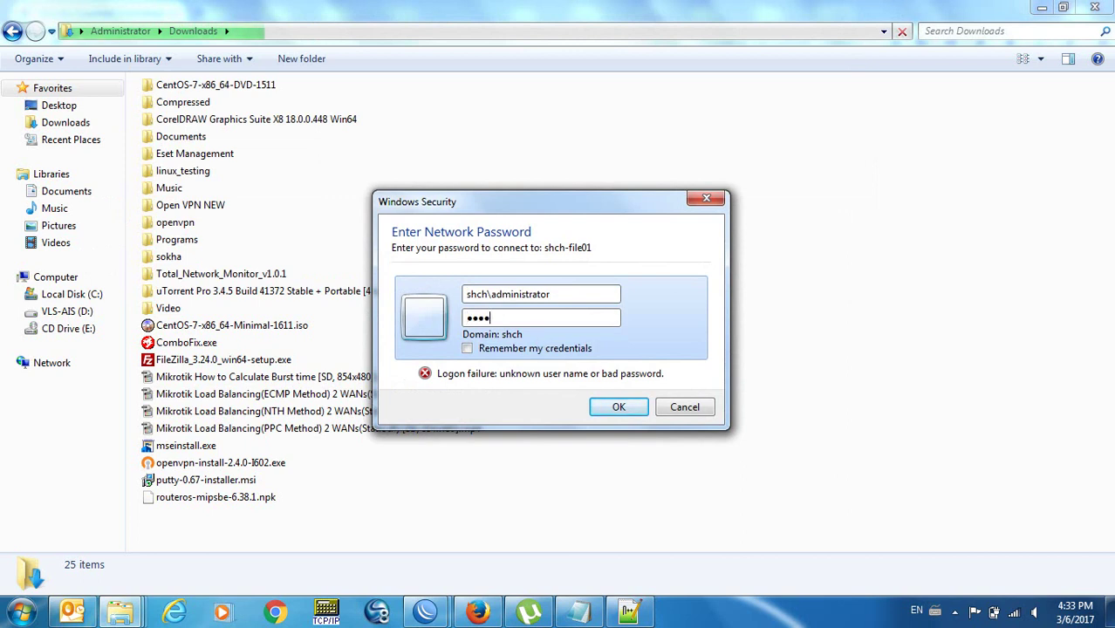
{"action": "type", "text": "•••••••"}
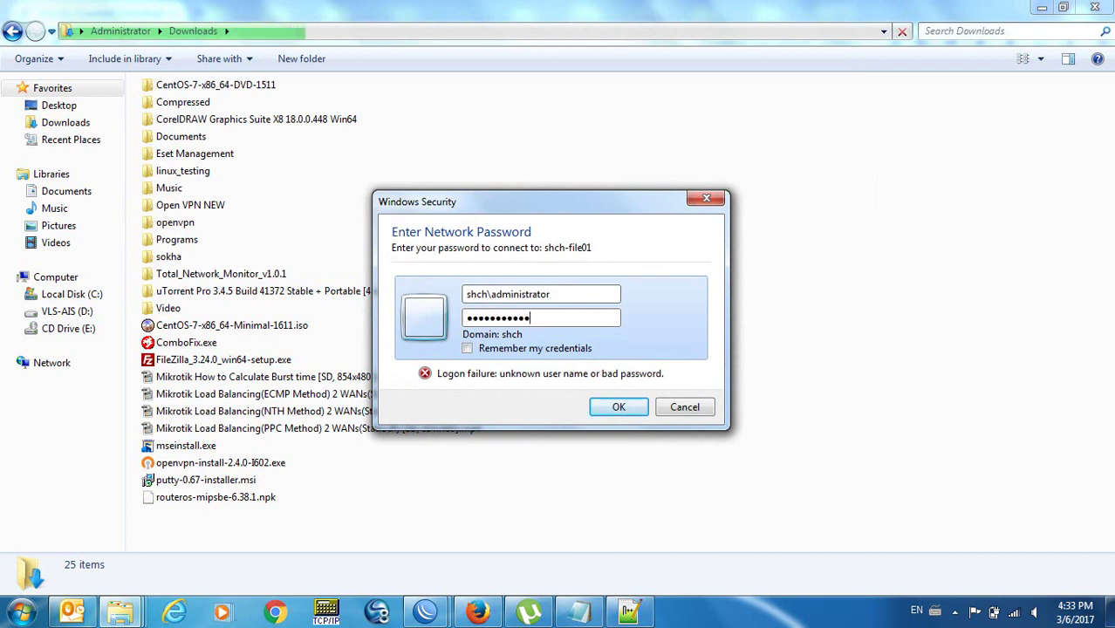
{"action": "left_click", "coordinate": [617, 407]}
{"action": "double_click", "coordinate": [634, 208]}
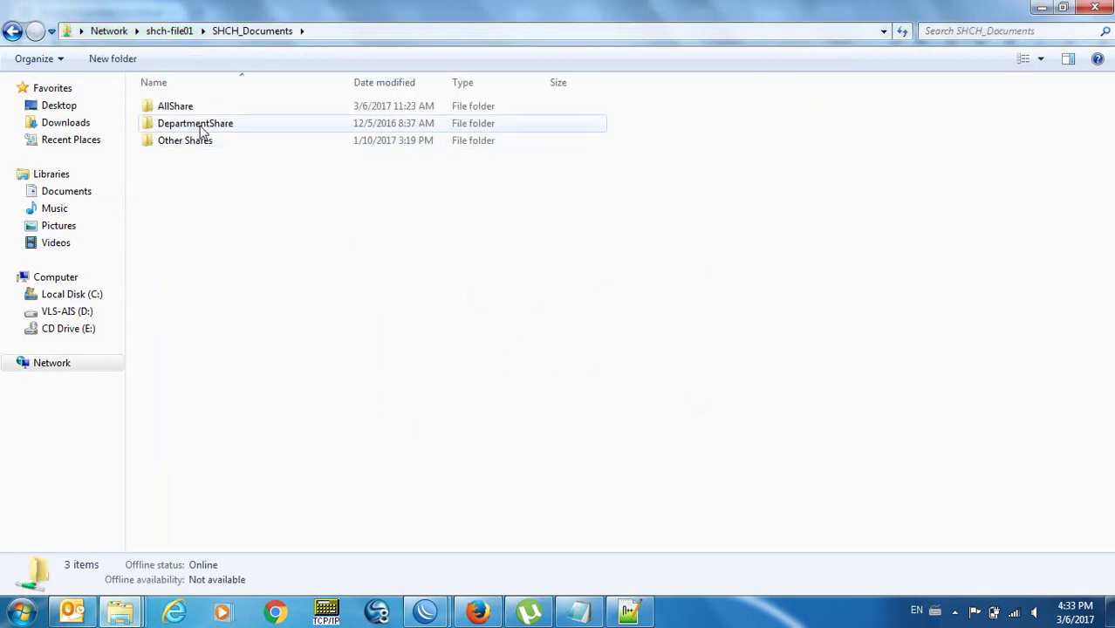
Create a new folder inside the AllShare folder on the file server.
{"action": "double_click", "coordinate": [179, 107]}
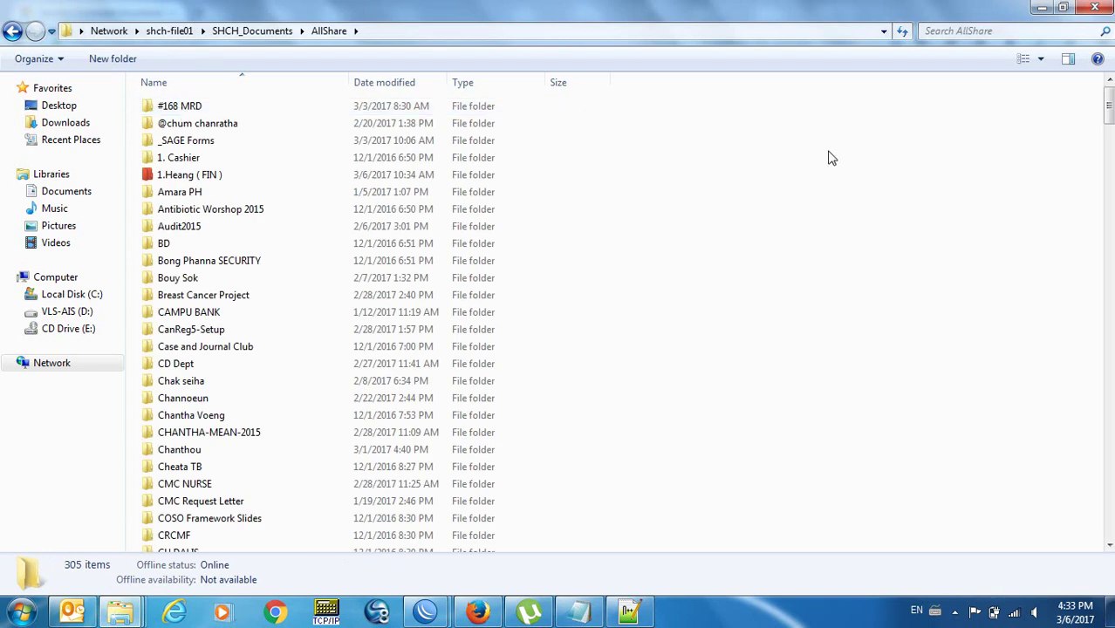
{"action": "right_click", "coordinate": [852, 160]}
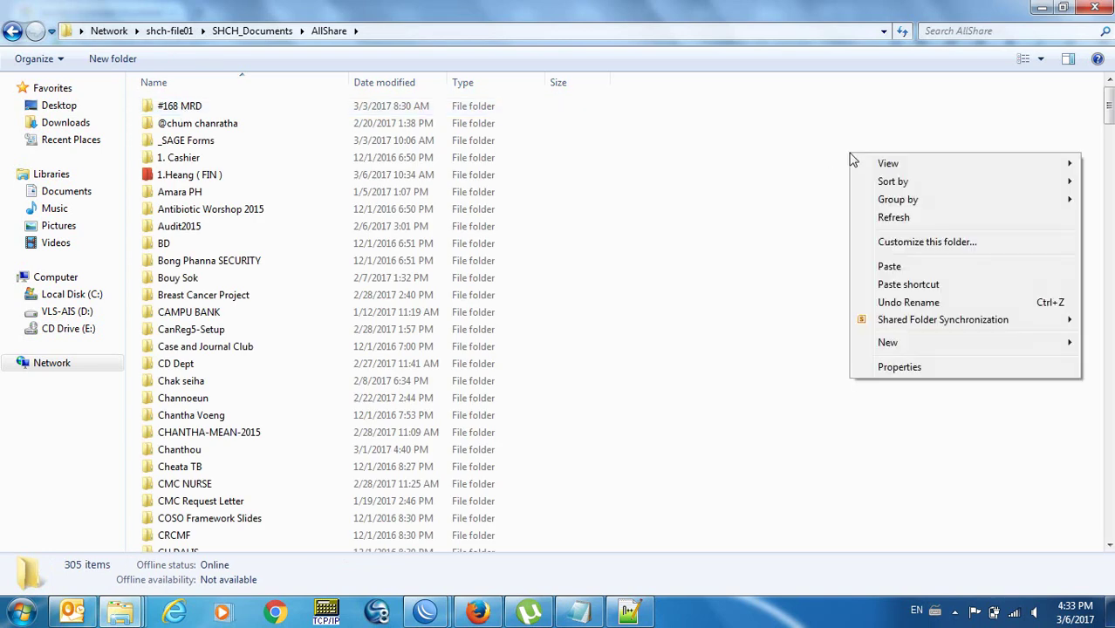
{"action": "mouse_move", "coordinate": [932, 344]}
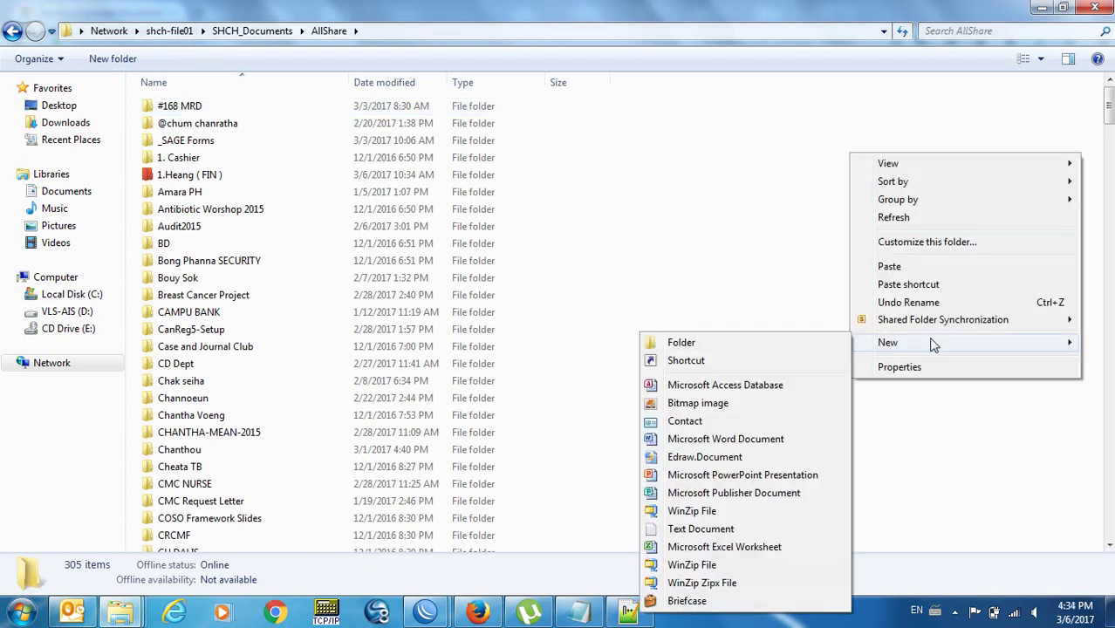
{"action": "left_click", "coordinate": [813, 341]}
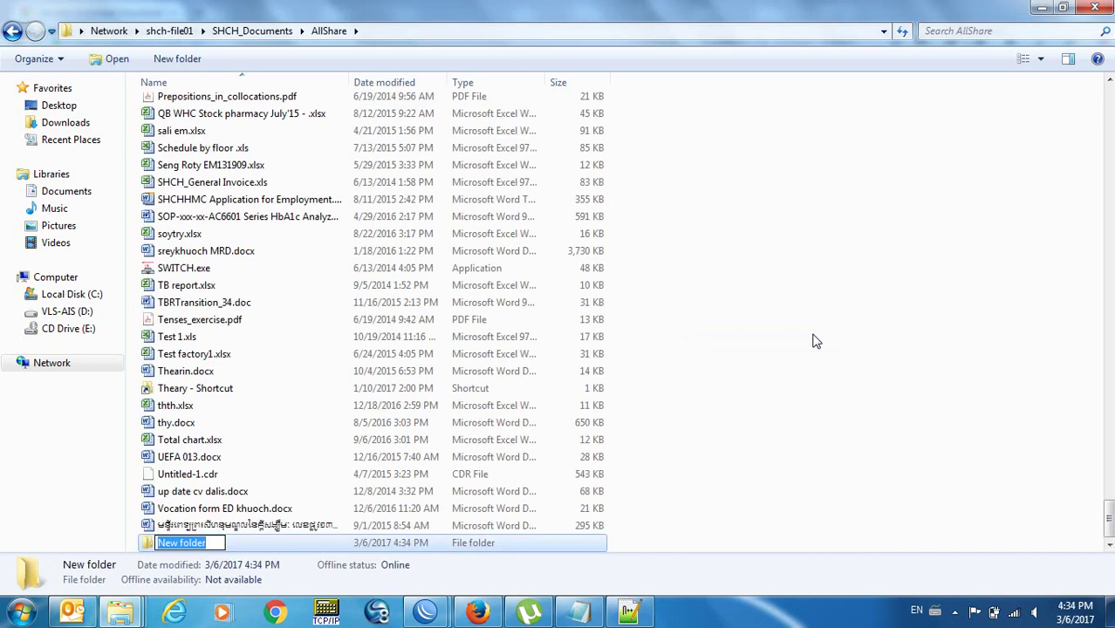
Name the new folder Auto-Install and open it.
{"action": "type", "text": "ANti"}
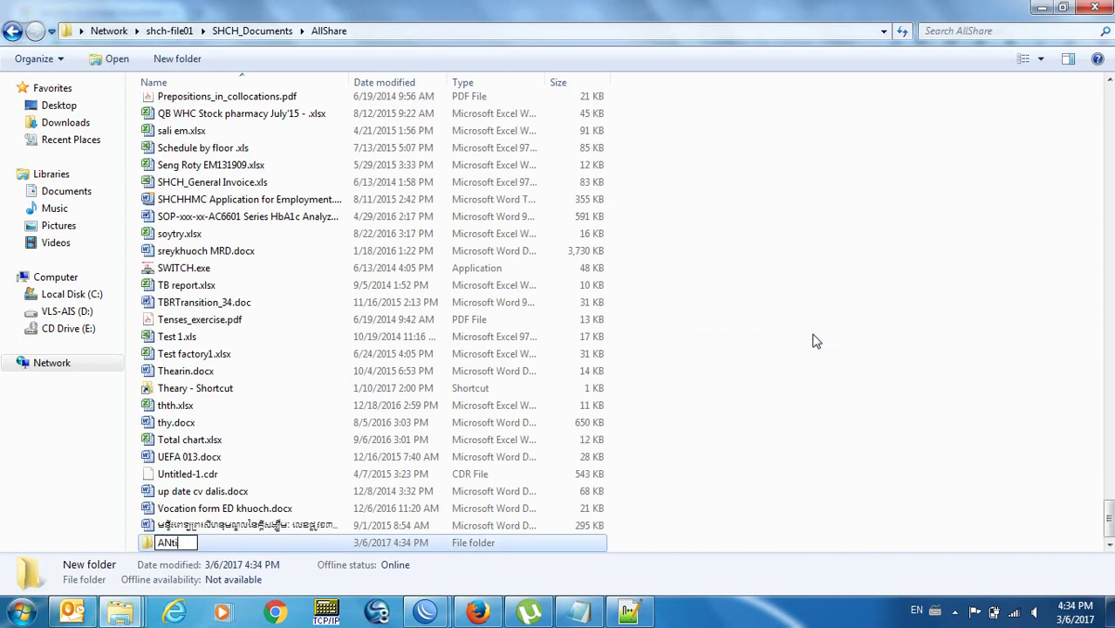
{"action": "key", "text": "BackSpace"}
{"action": "key", "text": "BackSpace"}
{"action": "key", "text": "BackSpace"}
{"action": "type", "text": "nti"}
{"action": "key", "text": "BackSpace"}
{"action": "key", "text": "BackSpace"}
{"action": "key", "text": "BackSpace"}
{"action": "key", "text": "BackSpace"}
{"action": "type", "text": "Autoinstall"}
{"action": "key", "text": "BackSpace"}
{"action": "key", "text": "BackSpace"}
{"action": "key", "text": "BackSpace"}
{"action": "key", "text": "BackSpace"}
{"action": "key", "text": "BackSpace"}
{"action": "key", "text": "BackSpace"}
{"action": "key", "text": "BackSpace"}
{"action": "key", "text": "BackSpace"}
{"action": "key", "text": "BackSpace"}
{"action": "key", "text": "BackSpace"}
{"action": "key", "text": "BackSpace"}
{"action": "type", "text": "-Install"}
{"action": "key", "text": "Return"}
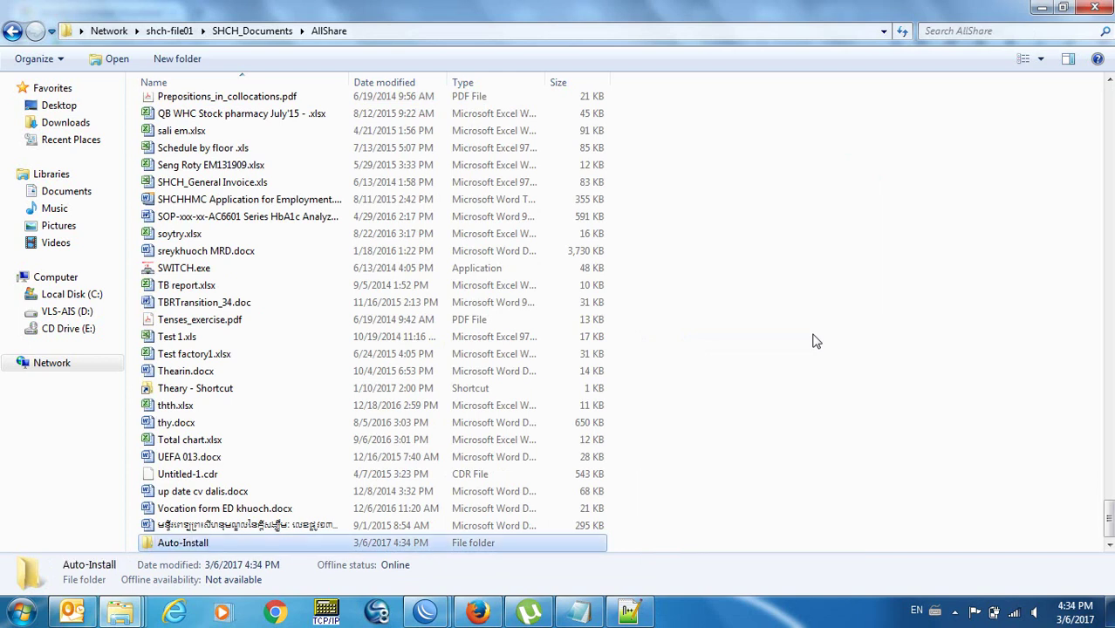
{"action": "key", "text": "Return"}
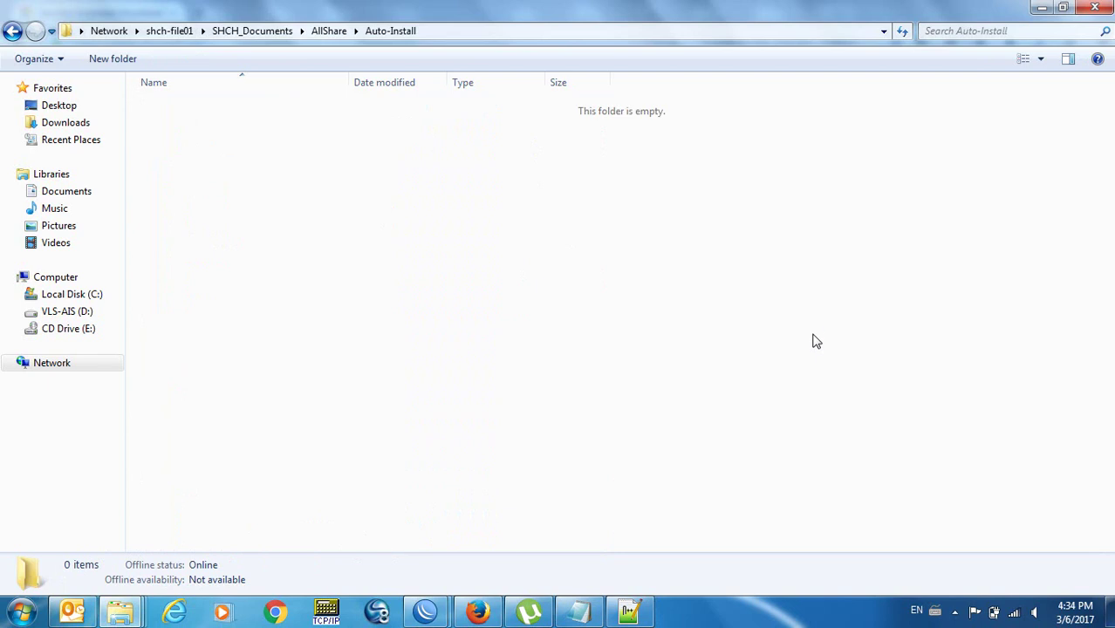
Paste mseinstall.exe (14,713 KB) into Auto-Install and copy the folder's \\shch-file01 UNC path.
{"action": "key", "text": "ctrl+v"}
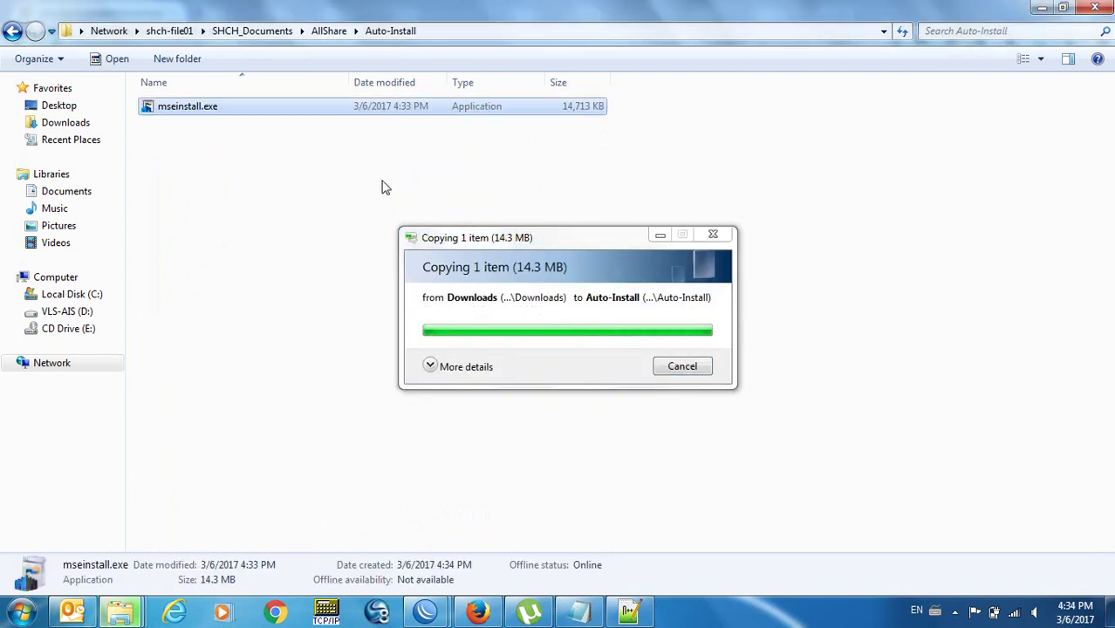
{"action": "left_click", "coordinate": [415, 196]}
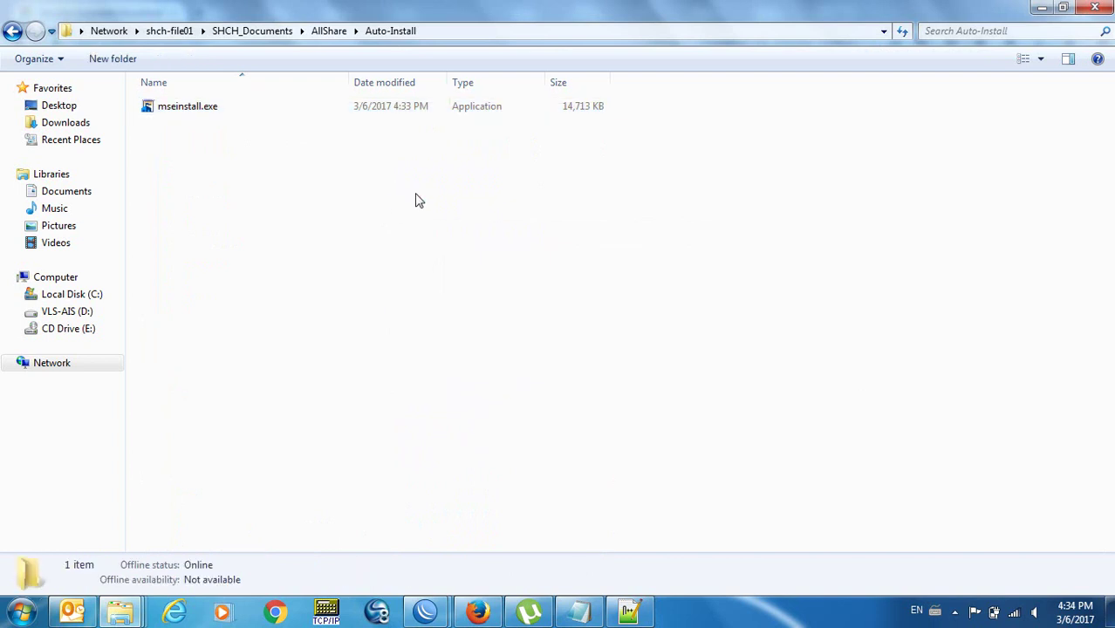
{"action": "left_click", "coordinate": [472, 28]}
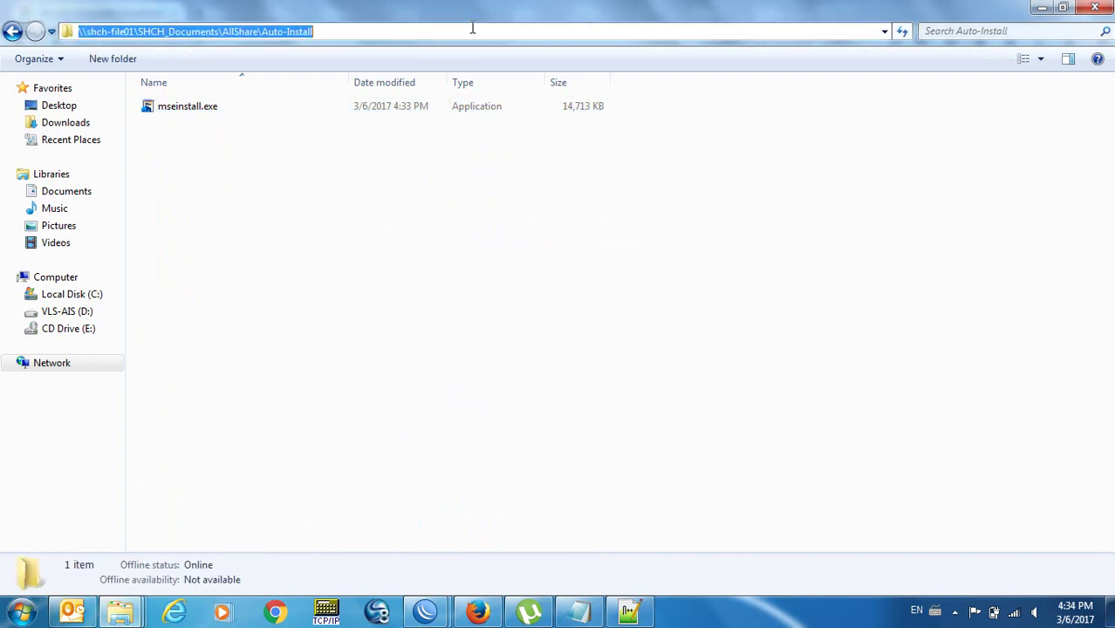
{"action": "left_click", "coordinate": [303, 192]}
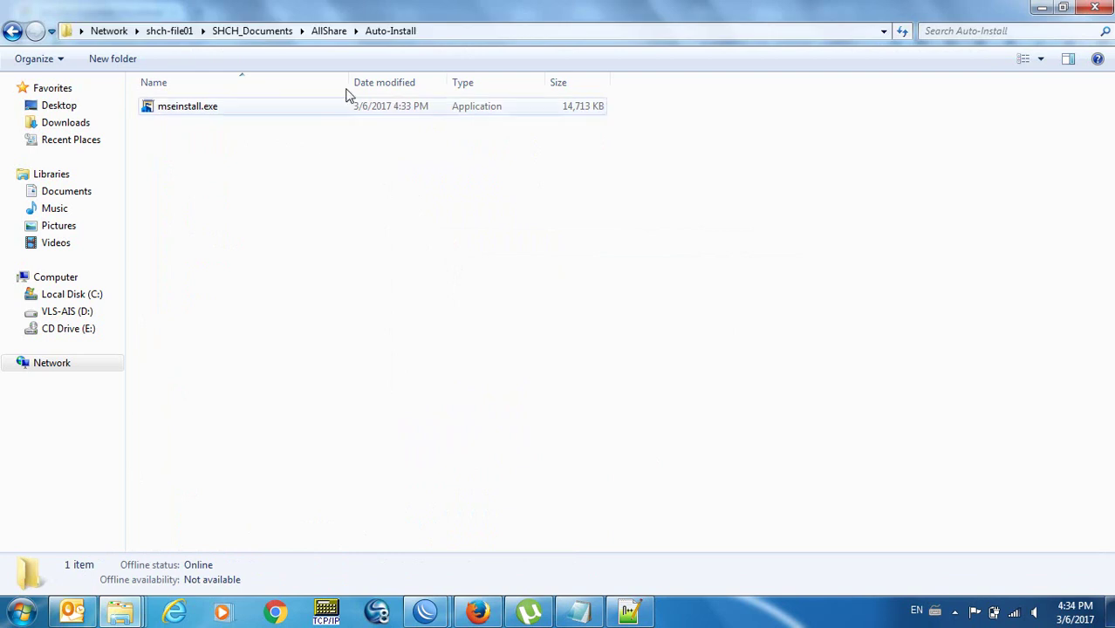
{"action": "left_click", "coordinate": [453, 36]}
{"action": "key", "text": "alt+shift+Tab"}
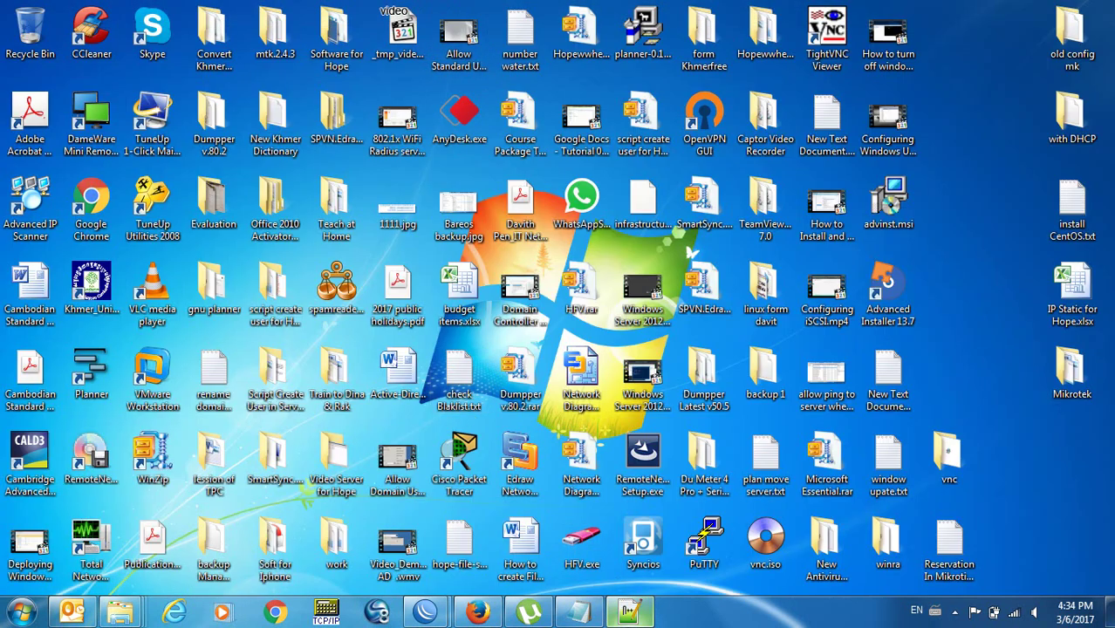
{"action": "key", "text": "alt+Tab"}
Paste the Auto-Install network path onto line 12 of install-test.wsf.
{"action": "key", "text": "Return"}
{"action": "key", "text": "Return"}
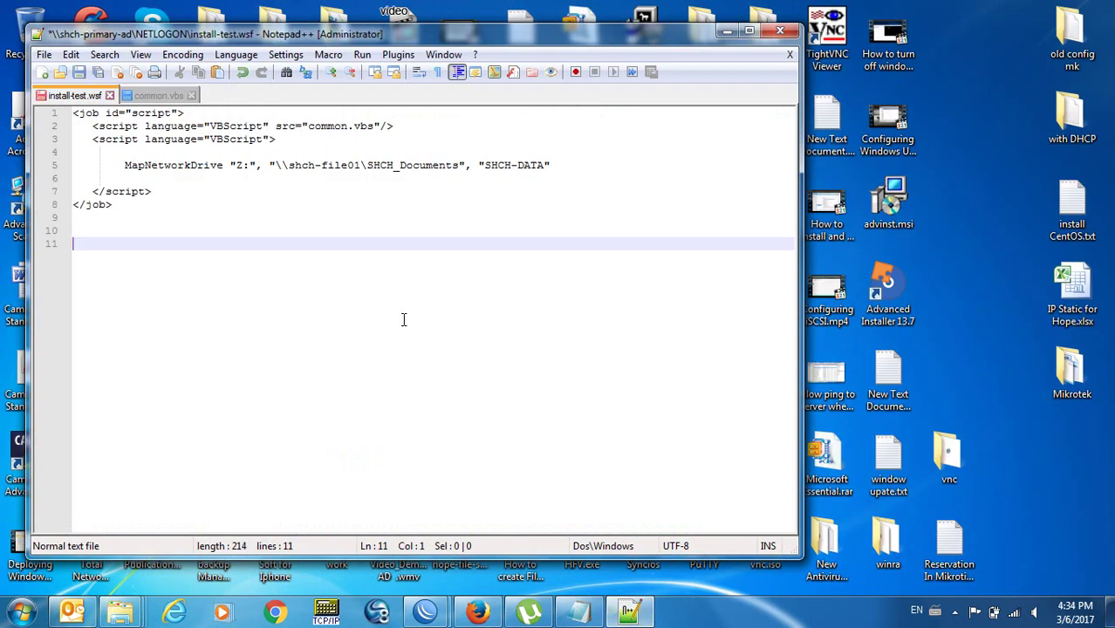
{"action": "type", "text": "\\\\shch-file01\\SHCH_Documents\\AllShare\\Acro-Install"}
{"action": "key", "text": "Return"}
Copy the file name mseinstall.exe from the Auto-Install folder without renaming it.
{"action": "key", "text": "alt+Tab"}
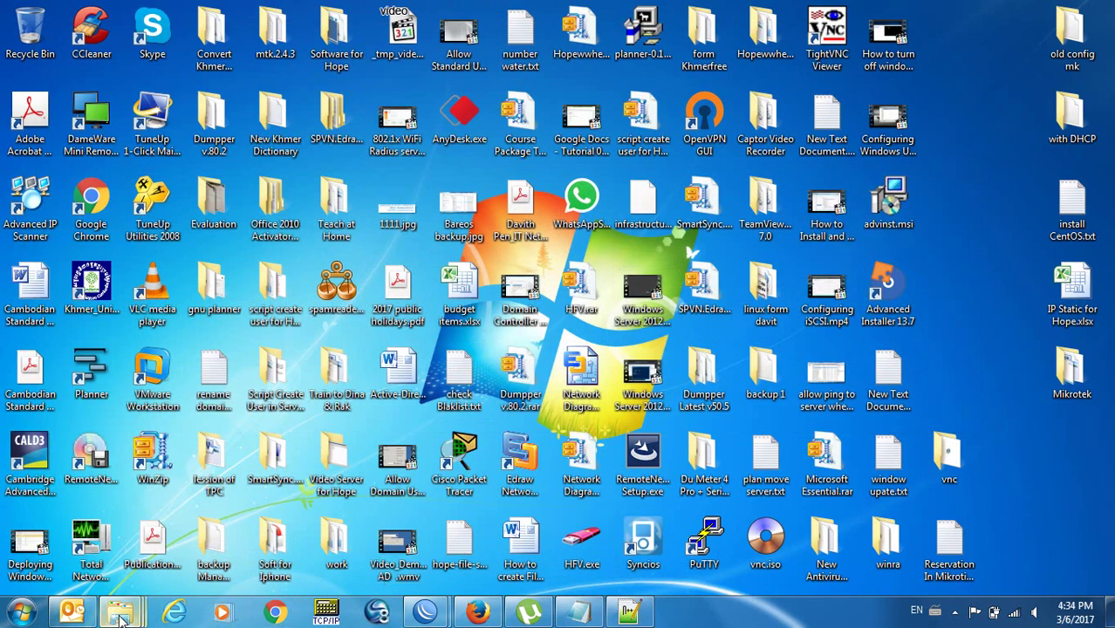
{"action": "mouse_move", "coordinate": [121, 616]}
{"action": "left_click", "coordinate": [654, 457]}
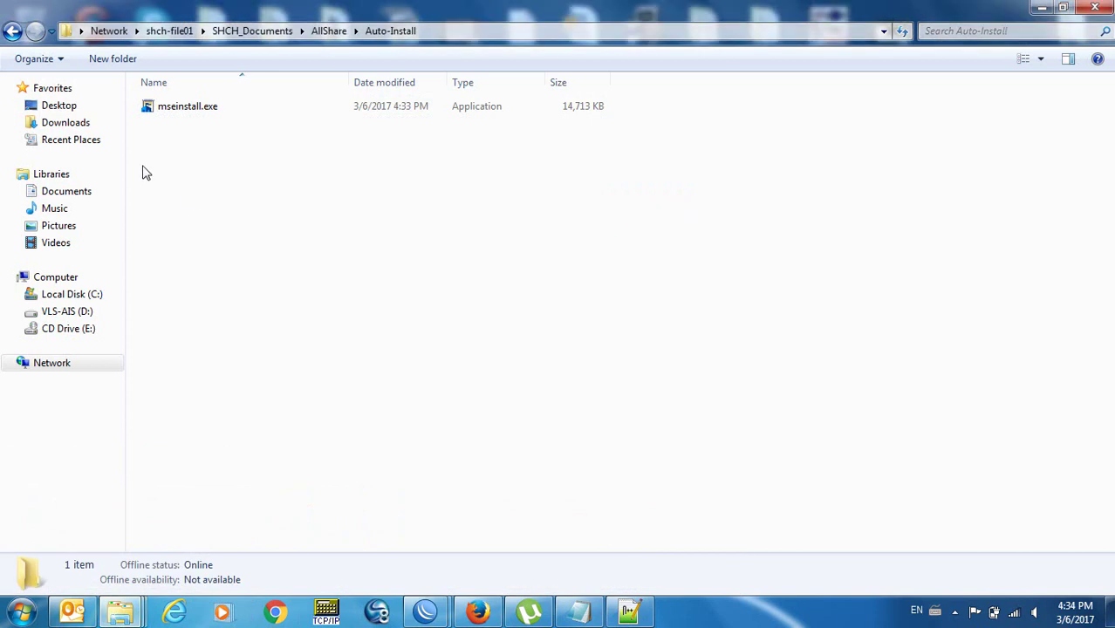
{"action": "left_click", "coordinate": [177, 112]}
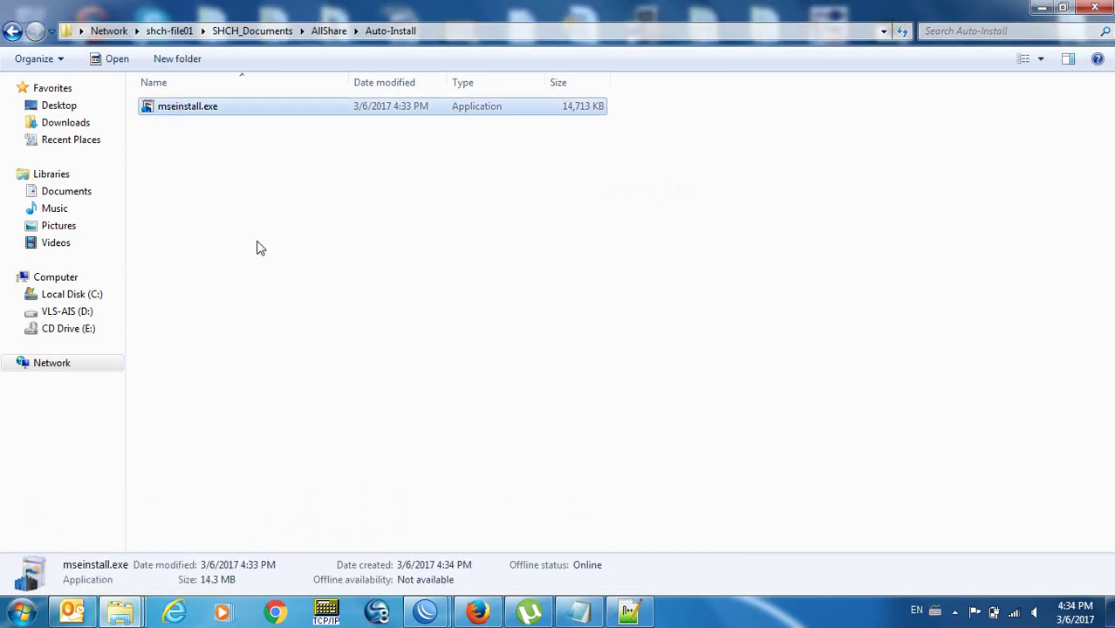
{"action": "key", "text": "F2"}
{"action": "key", "text": "Right"}
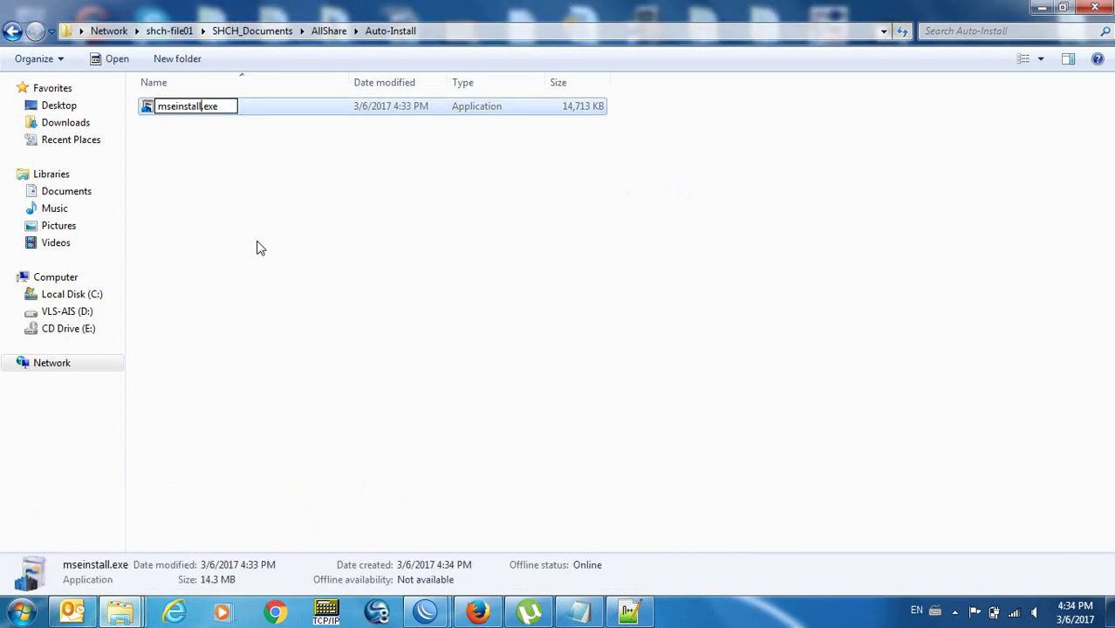
{"action": "key", "text": "shift+Left"}
{"action": "key", "text": "shift+Left"}
{"action": "key", "text": "shift+Left"}
{"action": "key", "text": "shift+Left"}
{"action": "key", "text": "shift+Left"}
{"action": "key", "text": "shift+Left"}
{"action": "key", "text": "shift+Left"}
{"action": "key", "text": "shift+Left"}
{"action": "key", "text": "shift+Left"}
{"action": "key", "text": "shift+Left"}
{"action": "key", "text": "shift+Left"}
{"action": "key", "text": "shift+Left"}
{"action": "key", "text": "shift+Left"}
{"action": "key", "text": "ctrl+c"}
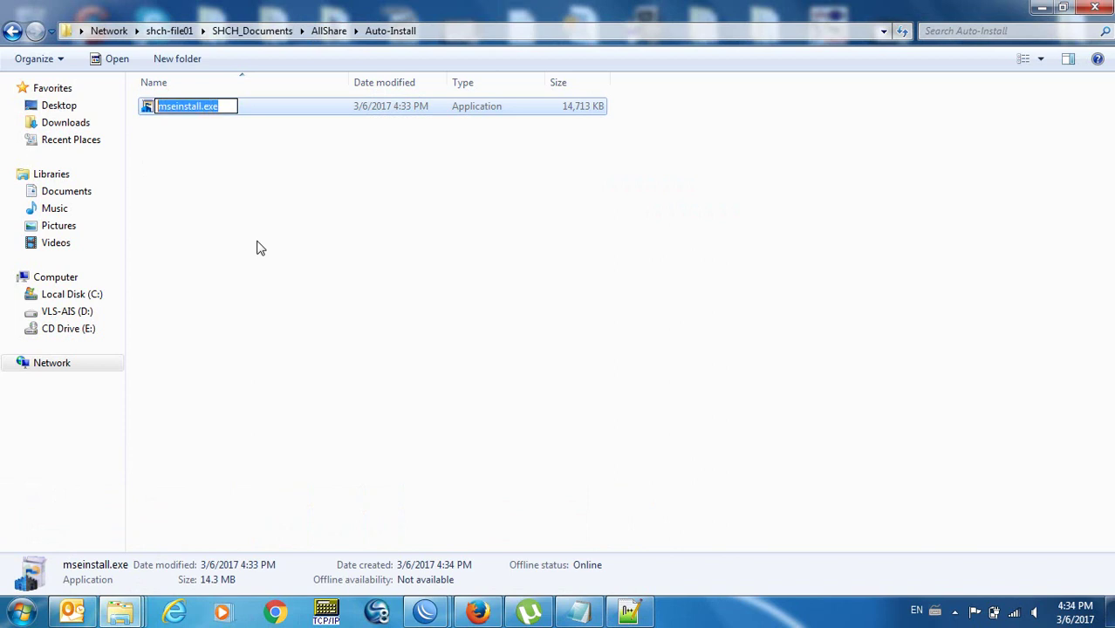
{"action": "key", "text": "Return"}
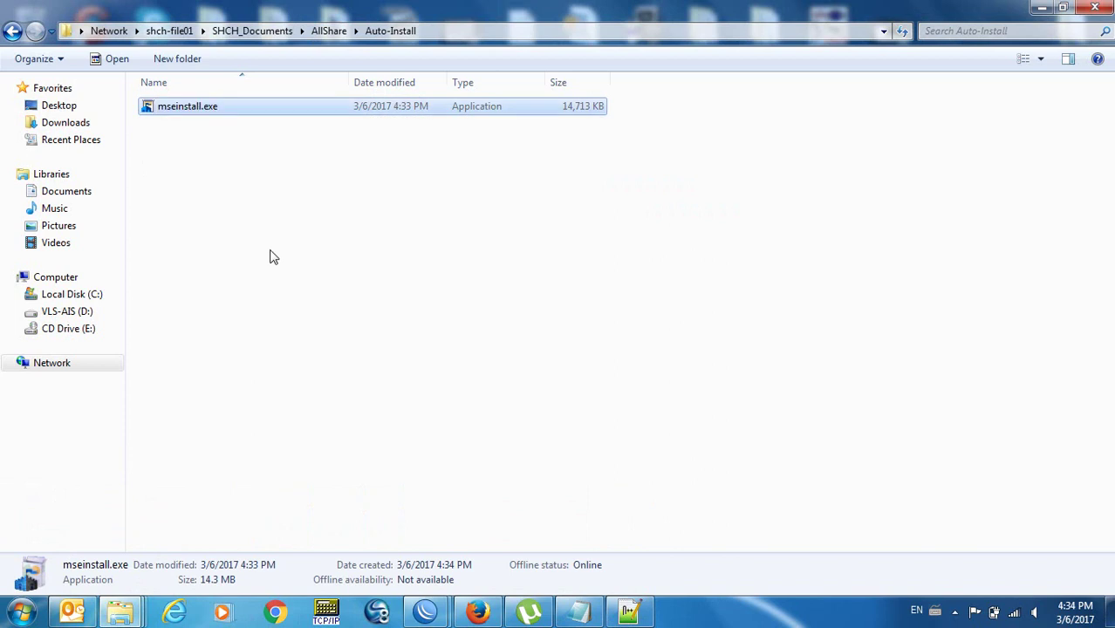
Append \mseinstall.exe to line 12, giving the full installer path.
{"action": "left_click", "coordinate": [628, 610]}
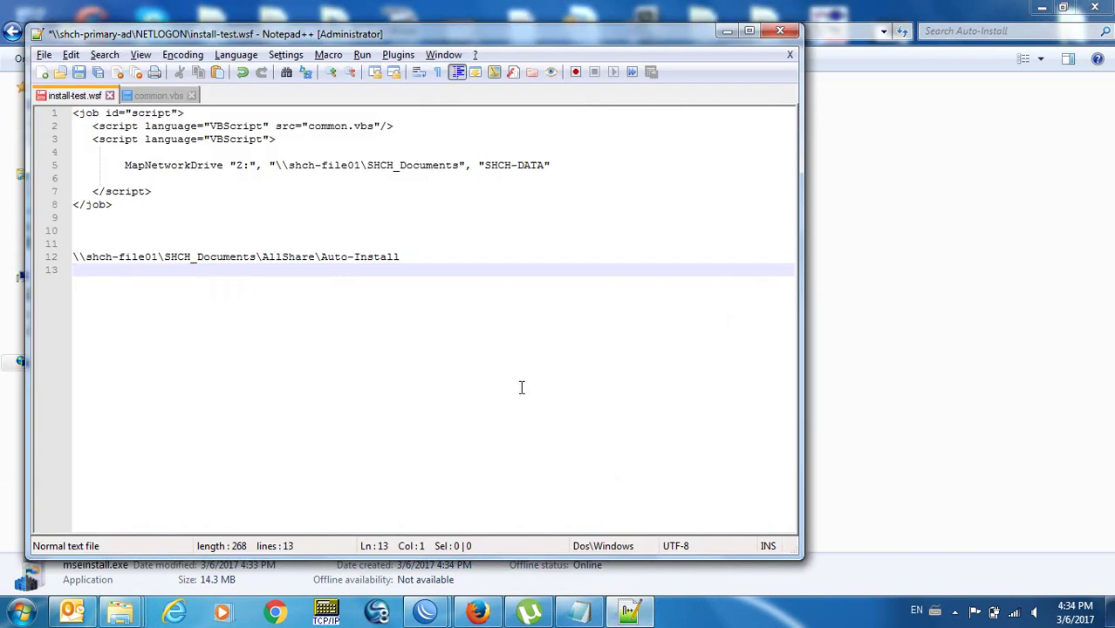
{"action": "key", "text": "Left"}
{"action": "key", "text": "ctrl+v"}
{"action": "key", "text": "Return"}
{"action": "key", "text": "Up"}
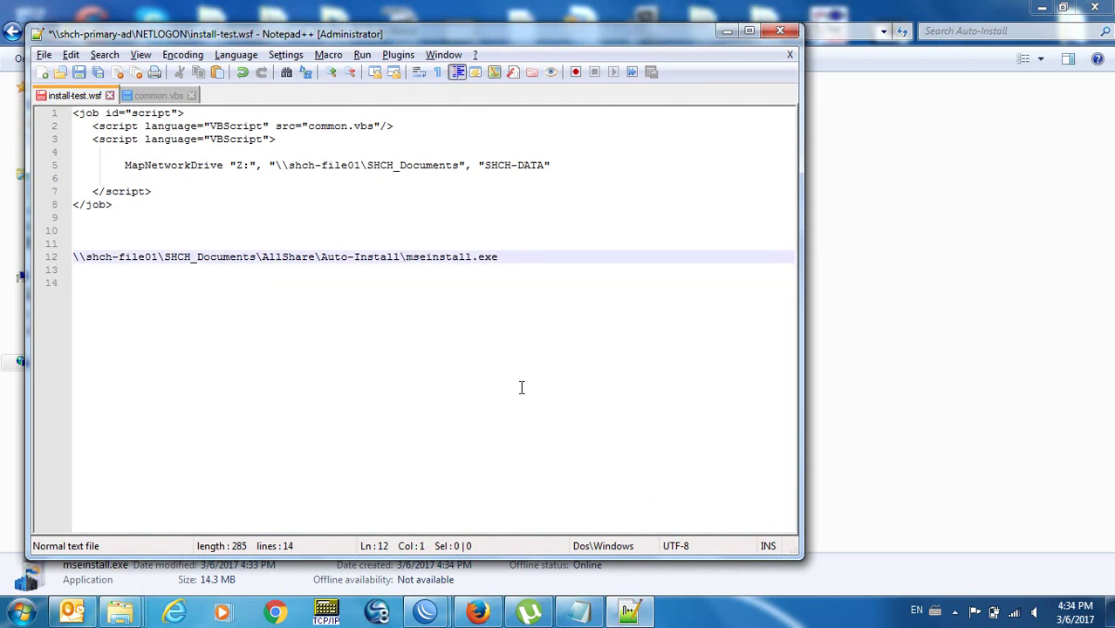
{"action": "key", "text": "shift+End"}
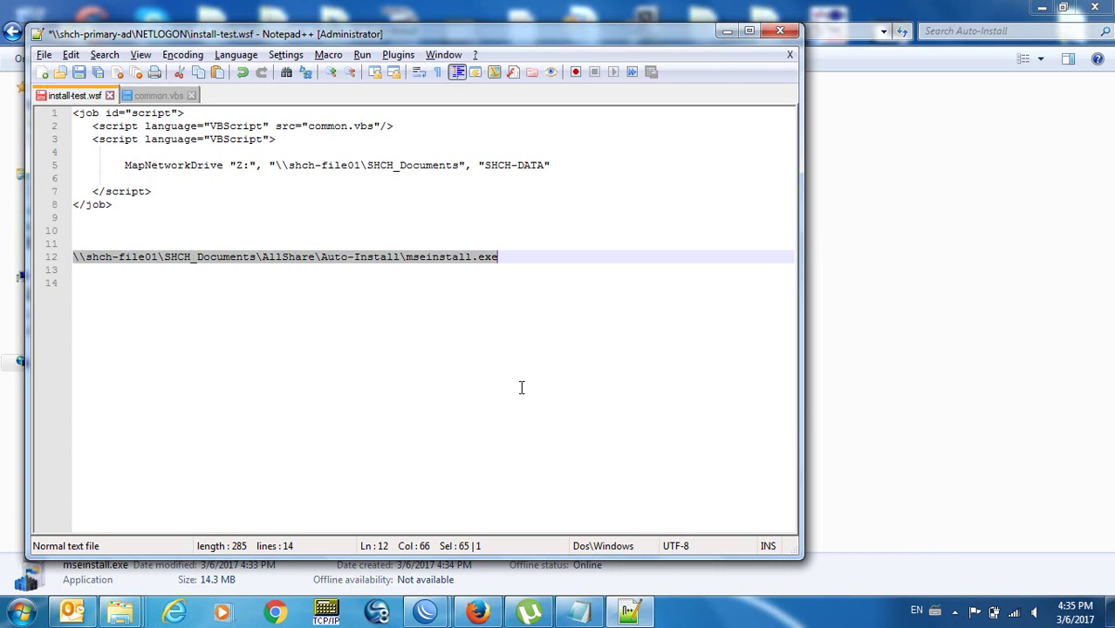
{"action": "key", "text": "Down"}
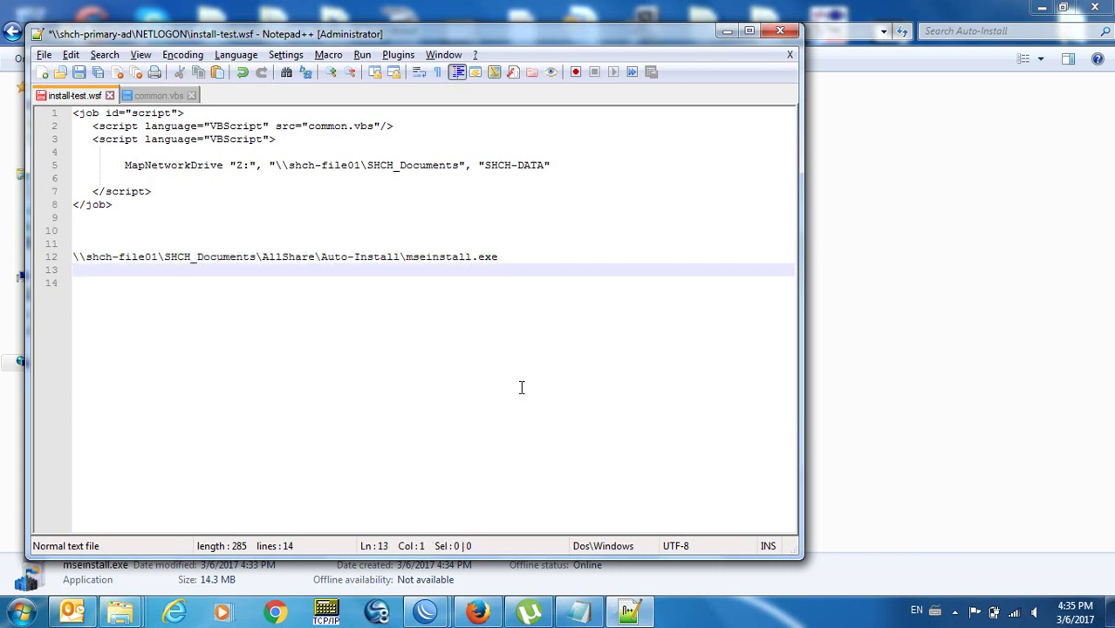
{"action": "key", "text": "Left"}
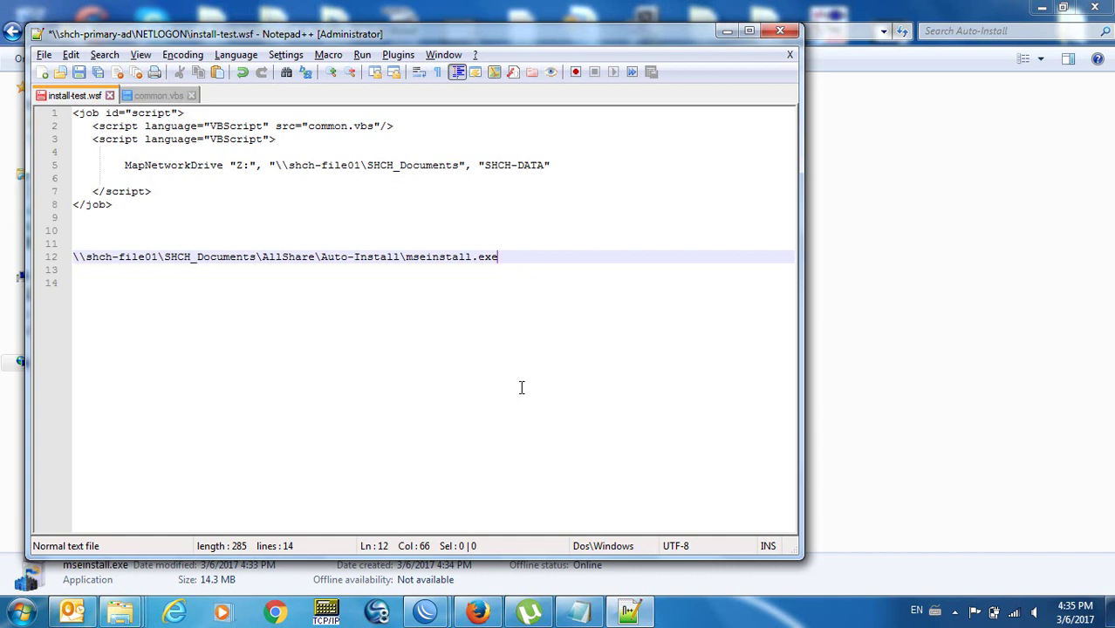
{"action": "key", "text": "Right"}
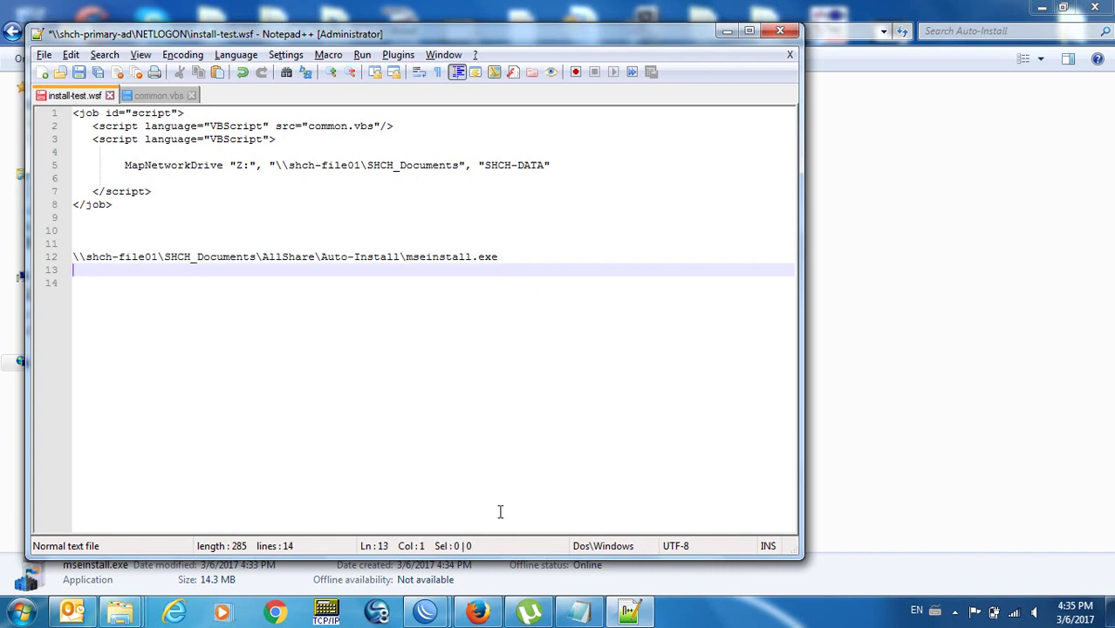
Google 'wmic install application' and open the Spiceworks command-line install article in a new tab.
{"action": "left_click", "coordinate": [485, 608]}
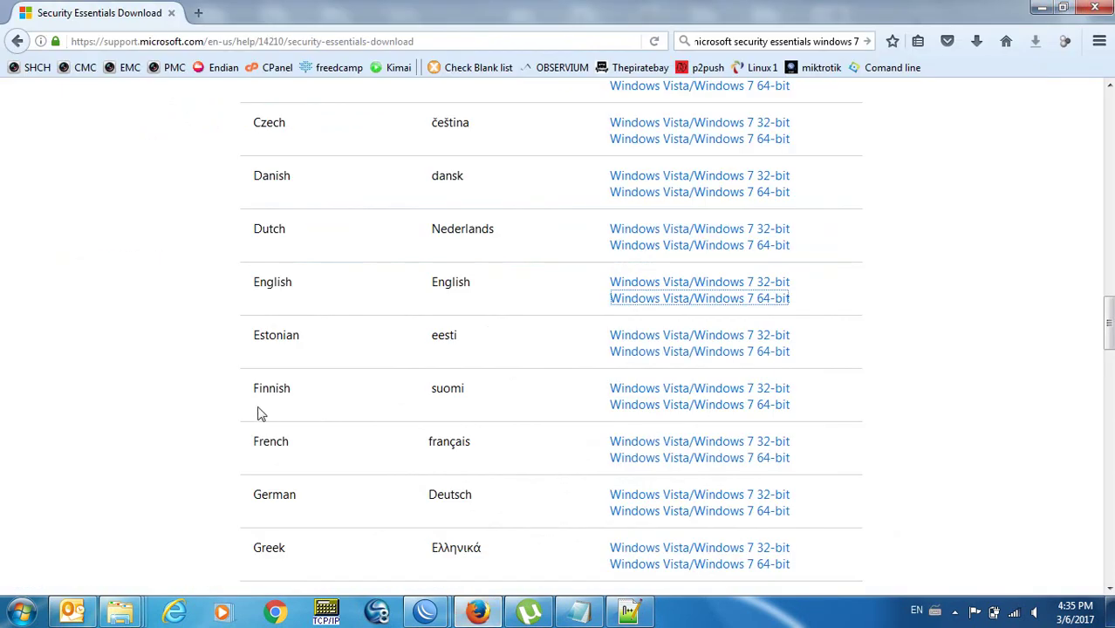
{"action": "key", "text": "ctrl+t"}
{"action": "type", "text": "wmic "}
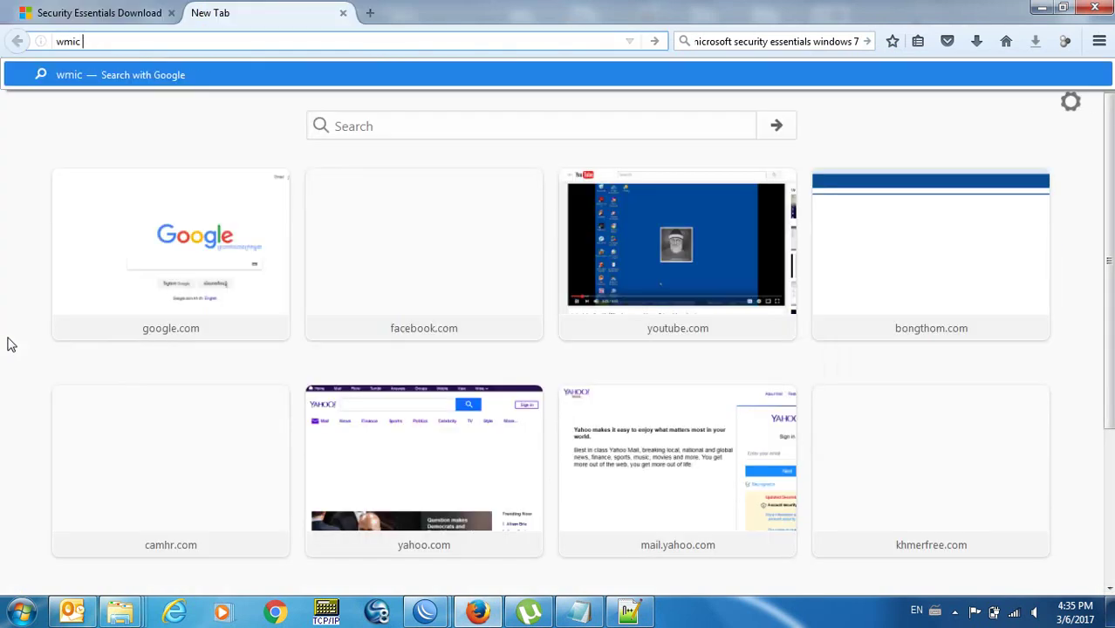
{"action": "type", "text": "install application"}
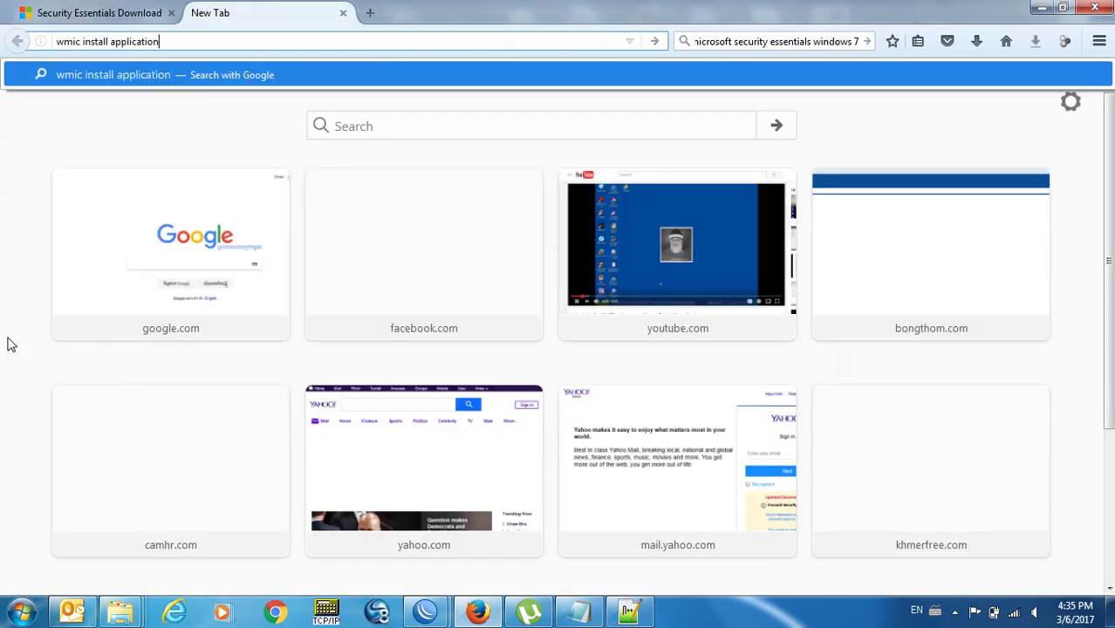
{"action": "key", "text": "Return"}
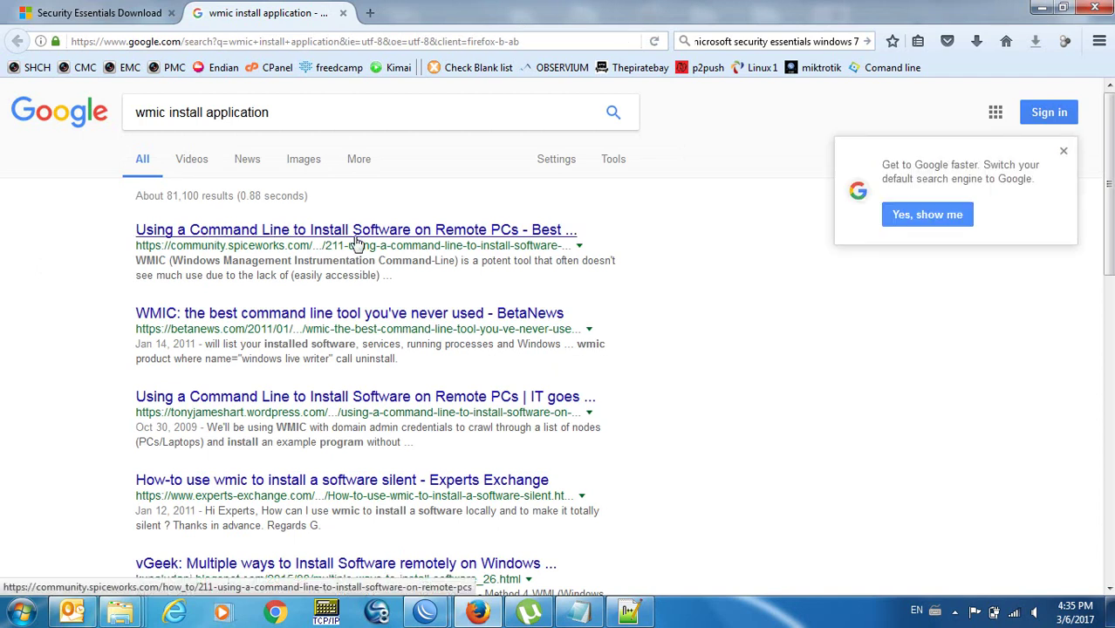
{"action": "right_click", "coordinate": [438, 232]}
{"action": "left_click", "coordinate": [512, 242]}
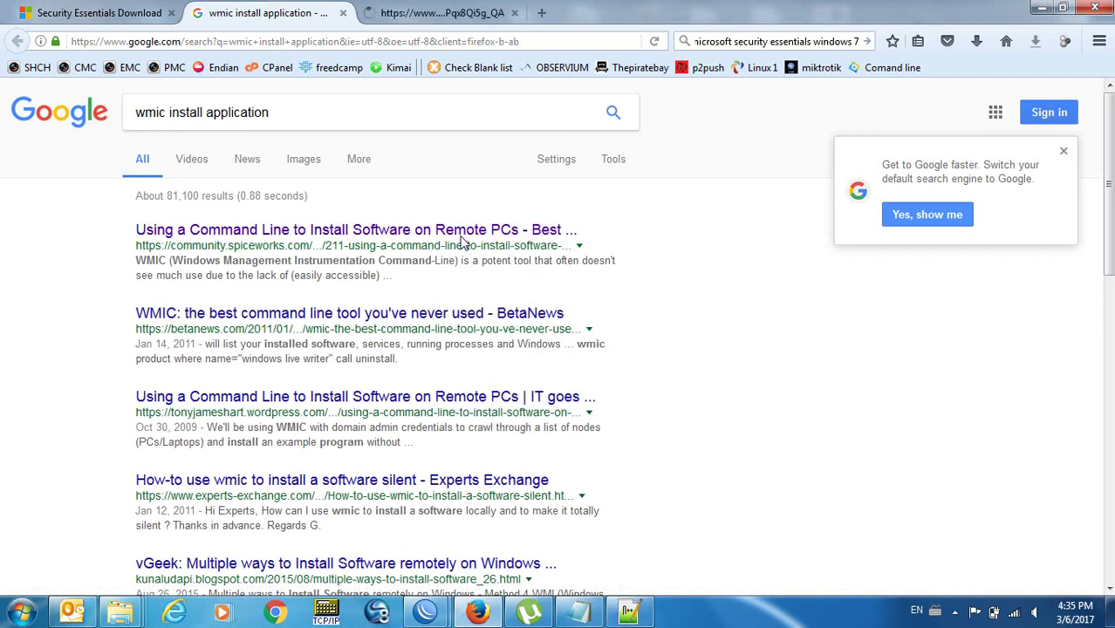
{"action": "left_click", "coordinate": [430, 12]}
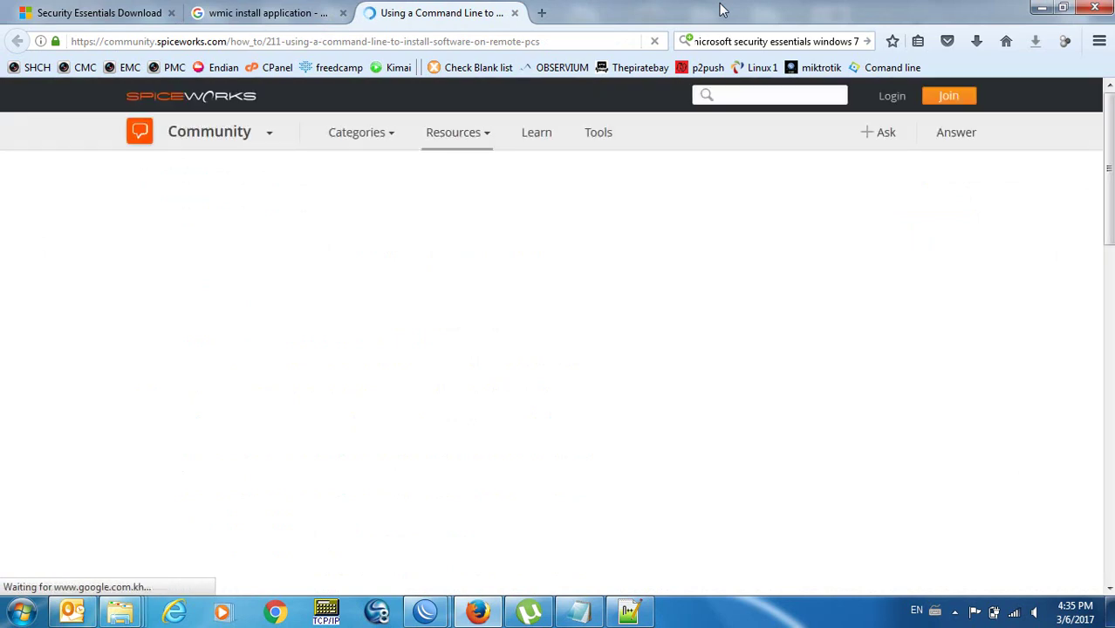
{"action": "scroll", "coordinate": [721, 9], "scroll_direction": "down", "scroll_amount": 5}
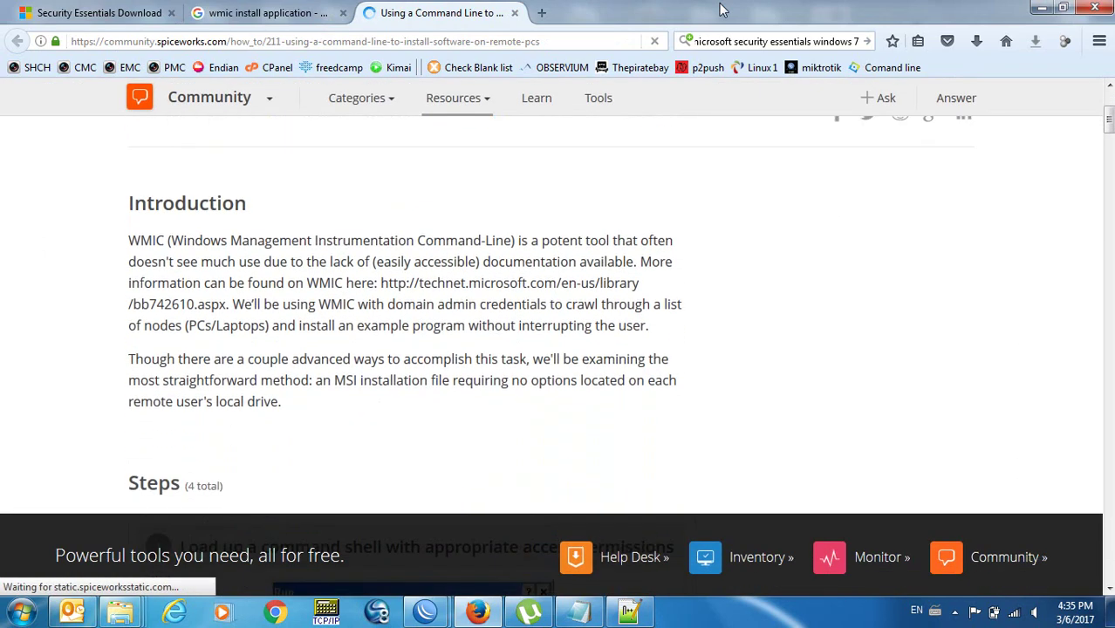
{"action": "scroll", "coordinate": [720, 9], "scroll_direction": "down", "scroll_amount": 2}
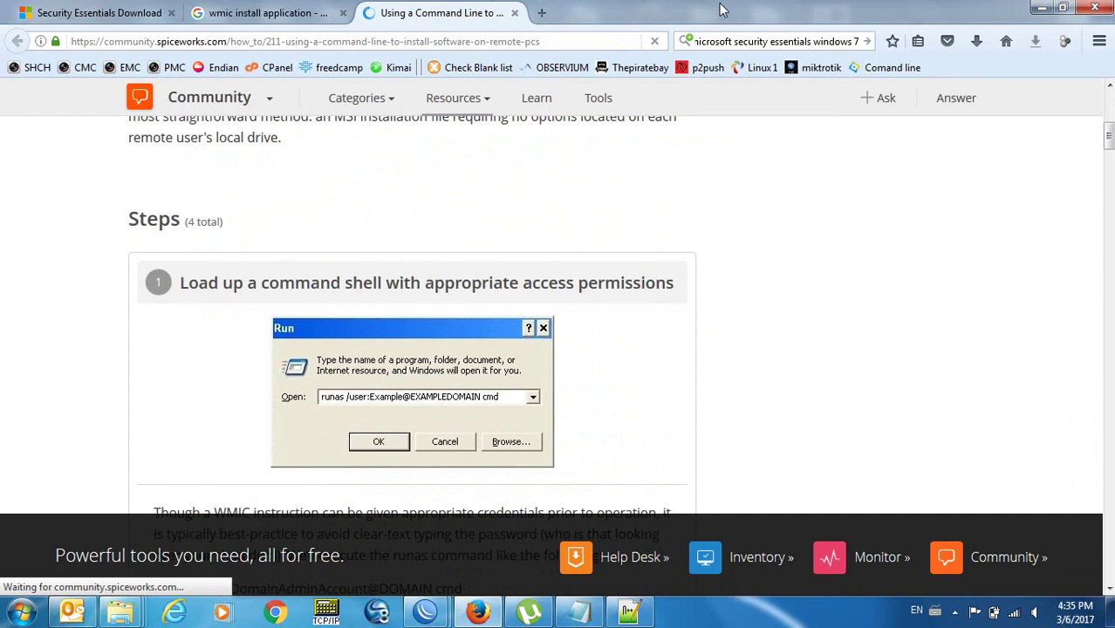
{"action": "scroll", "coordinate": [720, 8], "scroll_direction": "down", "scroll_amount": 1}
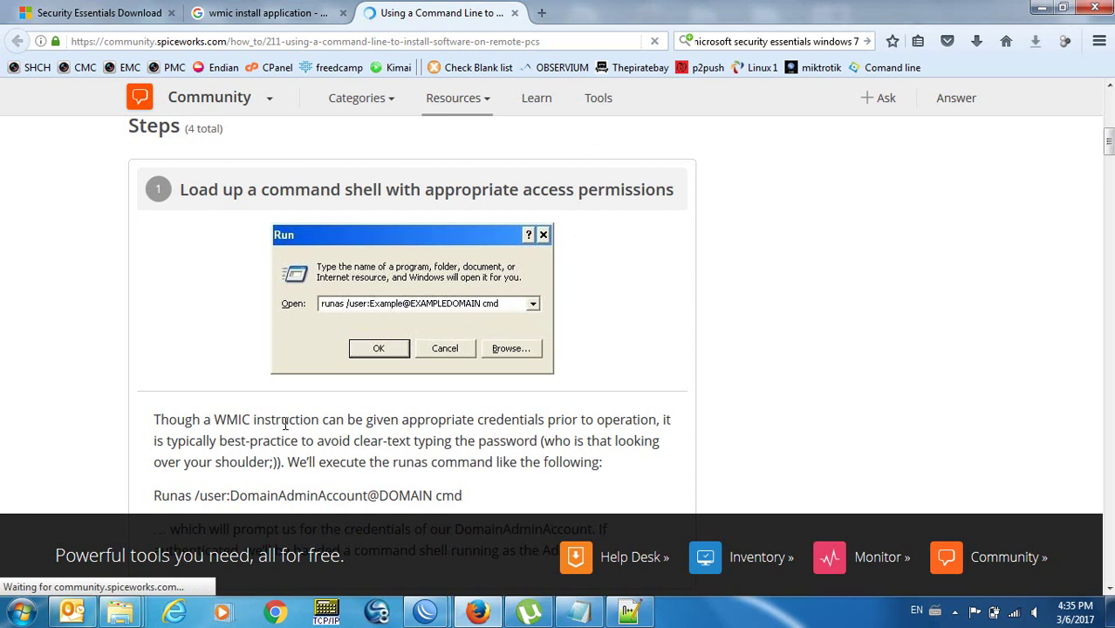
{"action": "scroll", "coordinate": [285, 424], "scroll_direction": "down", "scroll_amount": 4}
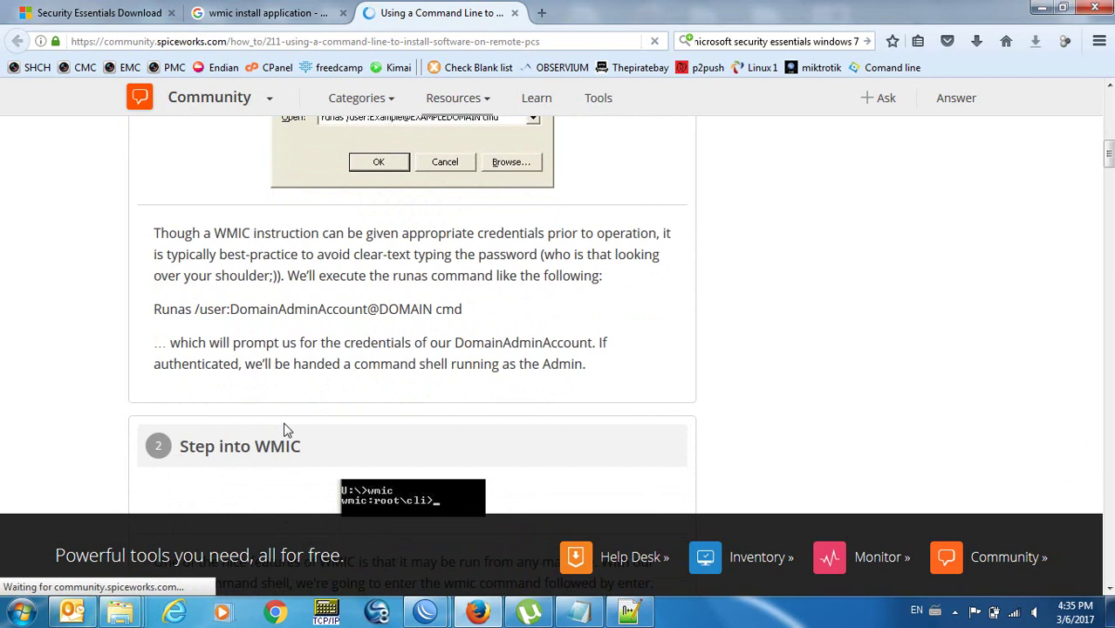
{"action": "scroll", "coordinate": [283, 429], "scroll_direction": "down", "scroll_amount": 4}
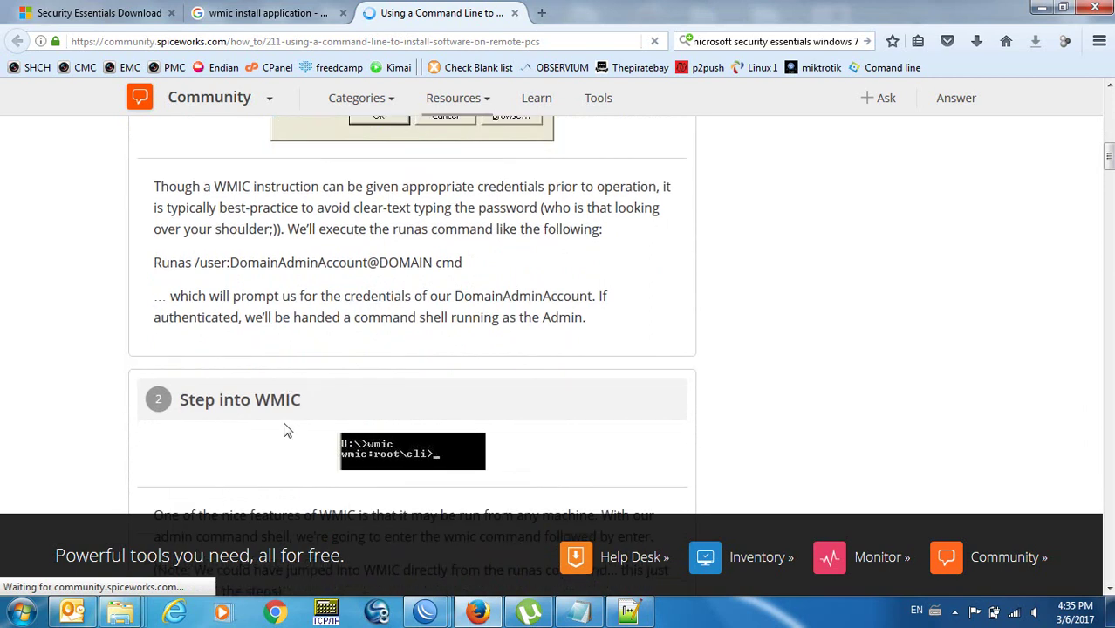
{"action": "scroll", "coordinate": [283, 429], "scroll_direction": "down", "scroll_amount": 2}
{"action": "scroll", "coordinate": [286, 425], "scroll_direction": "up", "scroll_amount": 3}
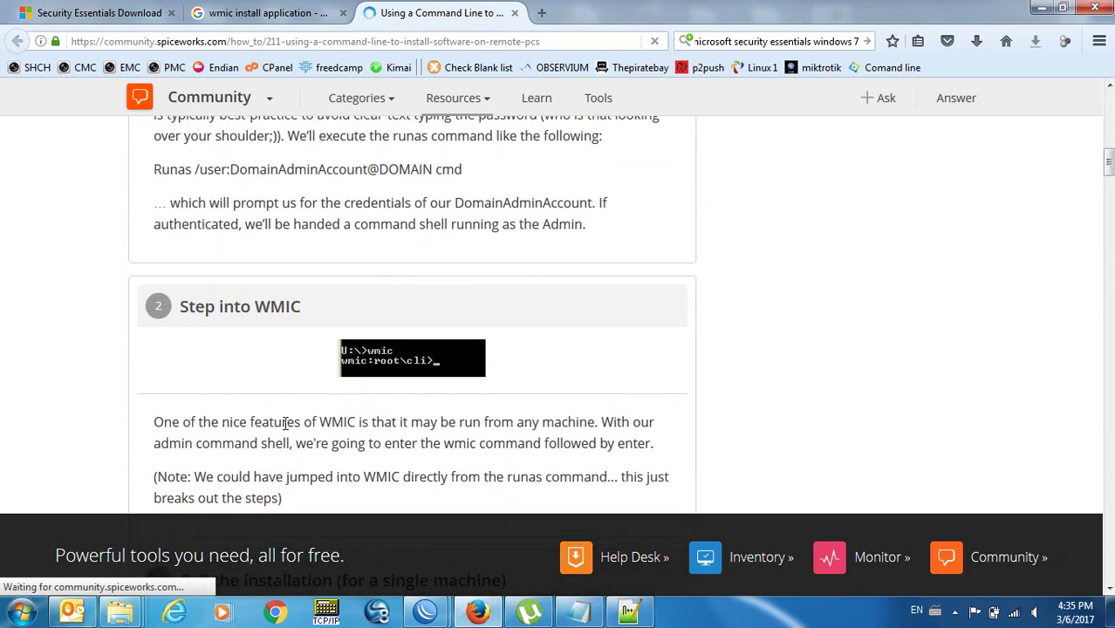
{"action": "scroll", "coordinate": [285, 424], "scroll_direction": "down", "scroll_amount": 2}
{"action": "scroll", "coordinate": [284, 429], "scroll_direction": "down", "scroll_amount": 1}
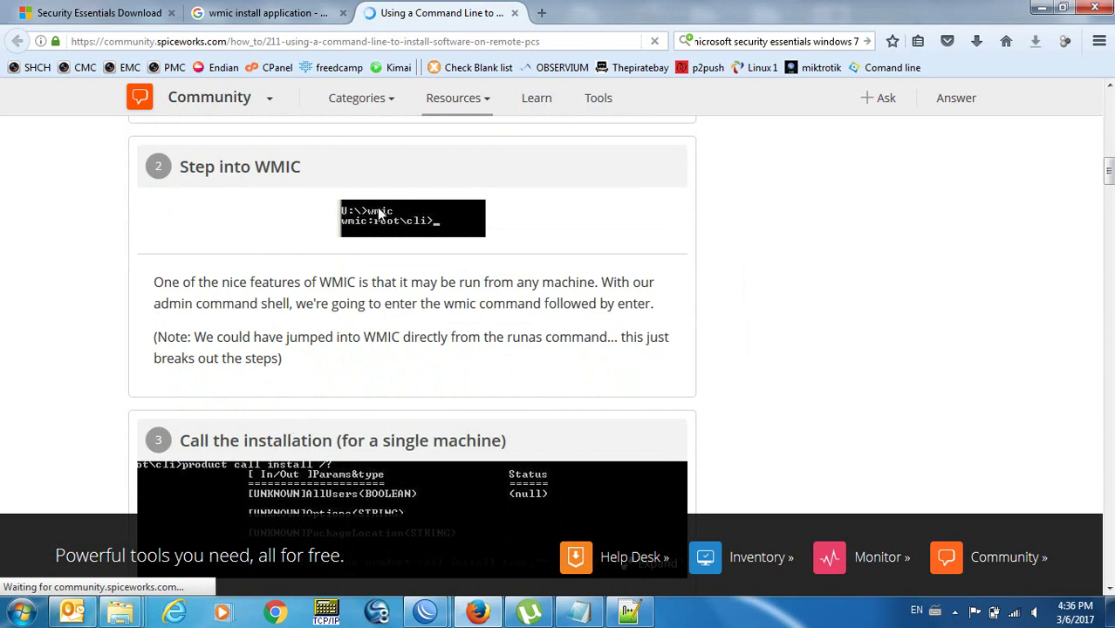
{"action": "scroll", "coordinate": [130, 380], "scroll_direction": "down", "scroll_amount": 3}
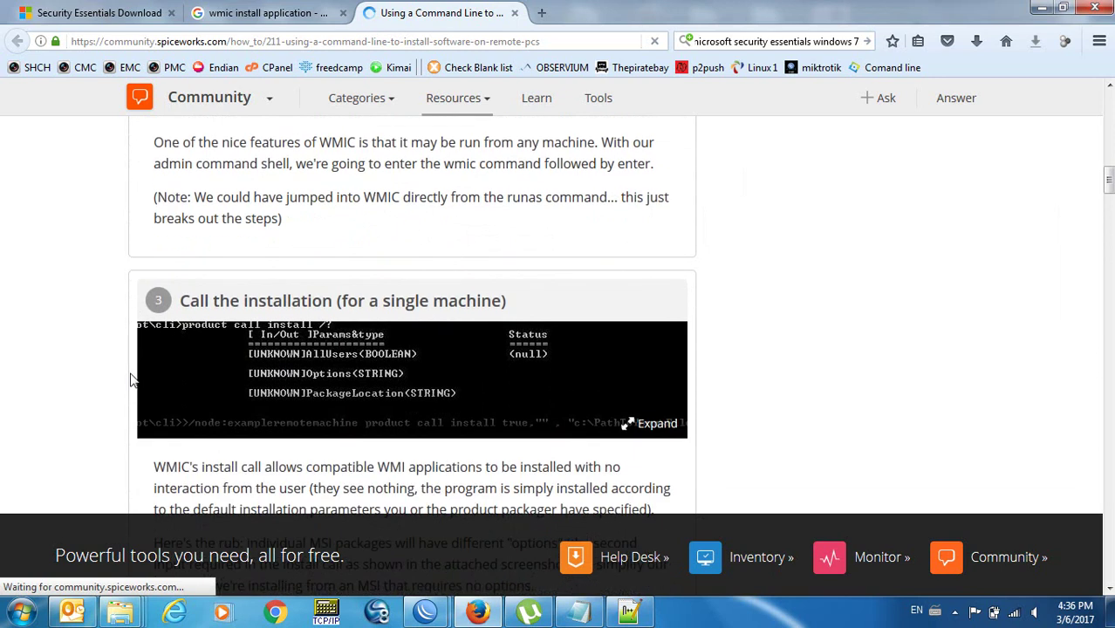
{"action": "scroll", "coordinate": [131, 380], "scroll_direction": "down", "scroll_amount": 2}
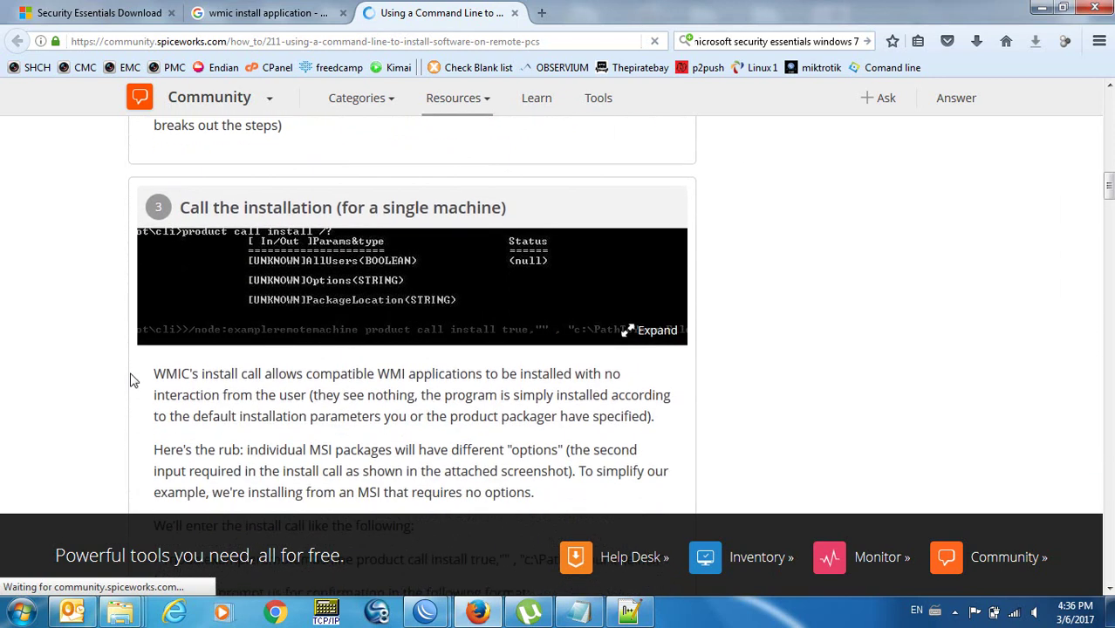
{"action": "scroll", "coordinate": [132, 381], "scroll_direction": "down", "scroll_amount": 6}
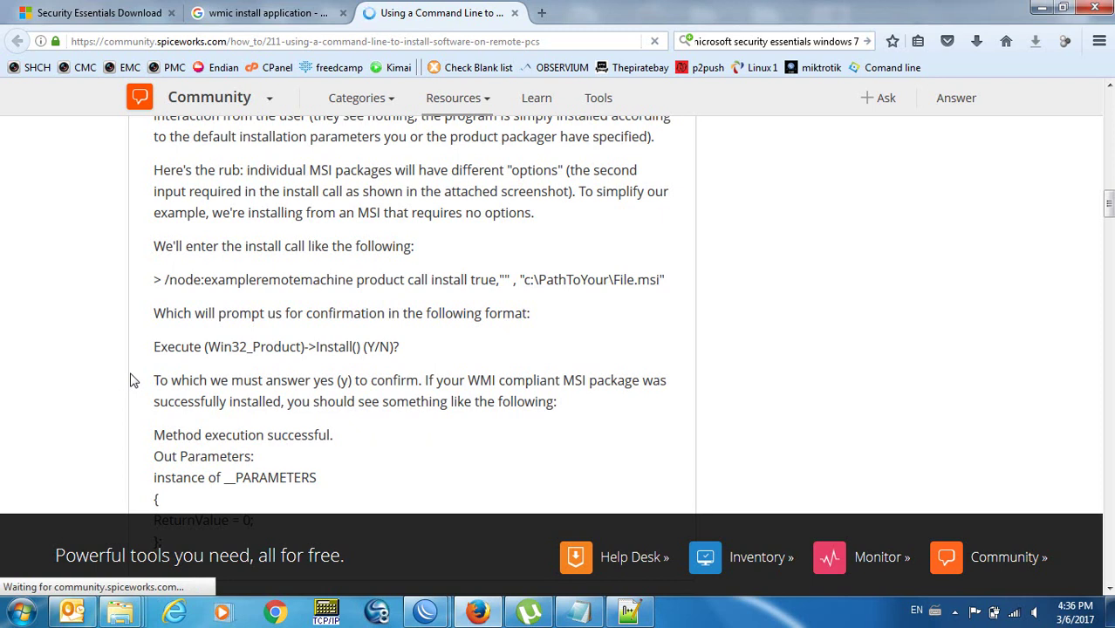
{"action": "scroll", "coordinate": [133, 380], "scroll_direction": "down", "scroll_amount": 3}
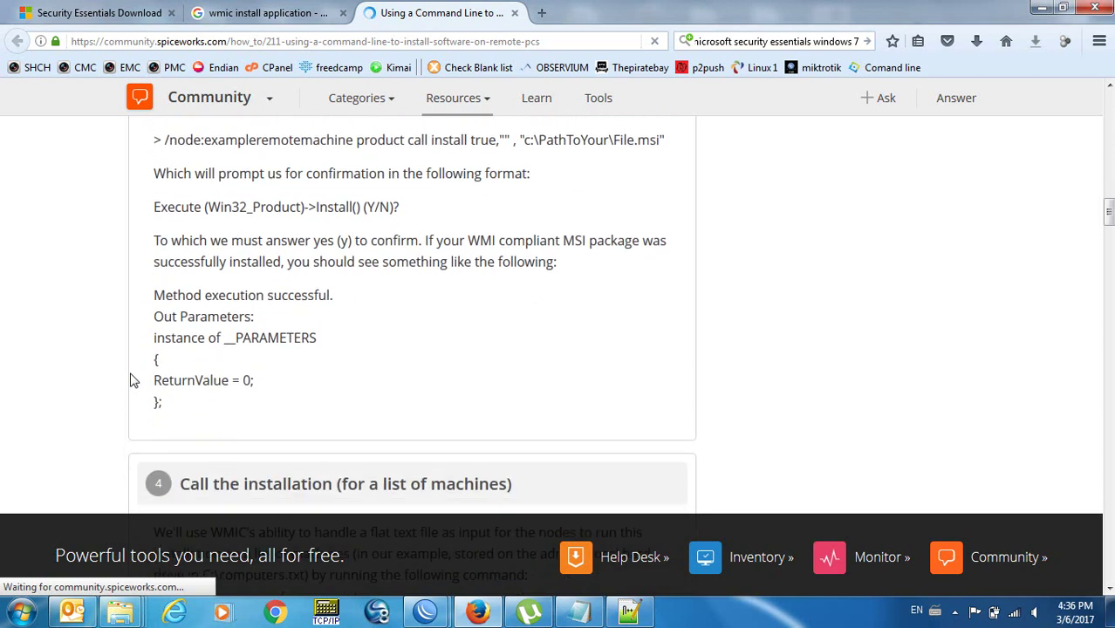
{"action": "scroll", "coordinate": [132, 381], "scroll_direction": "down", "scroll_amount": 6}
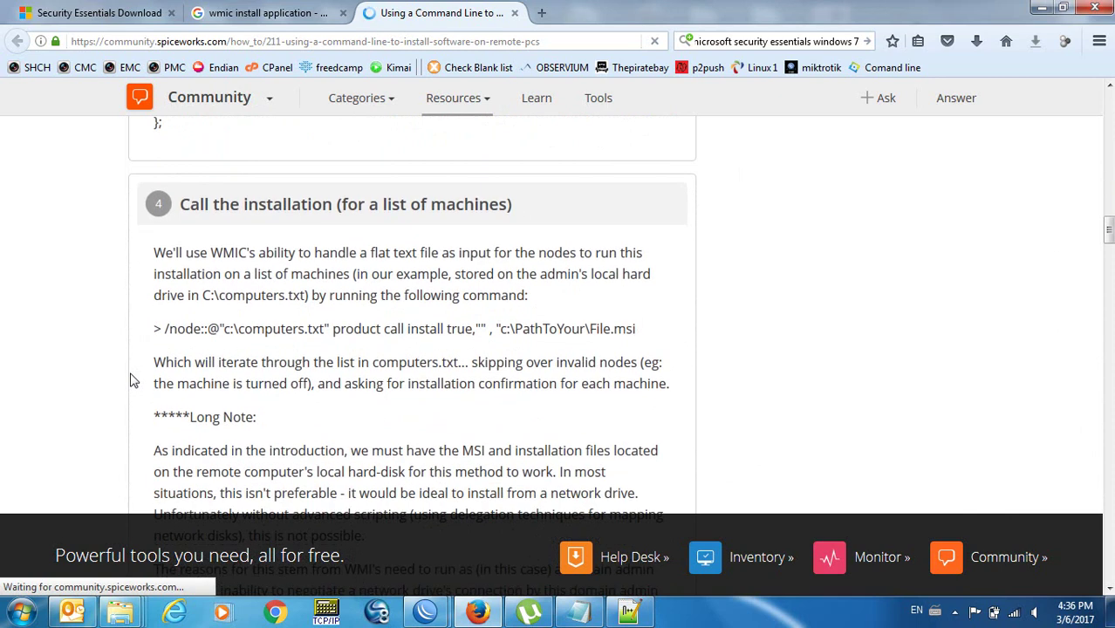
{"action": "scroll", "coordinate": [132, 380], "scroll_direction": "down", "scroll_amount": 3}
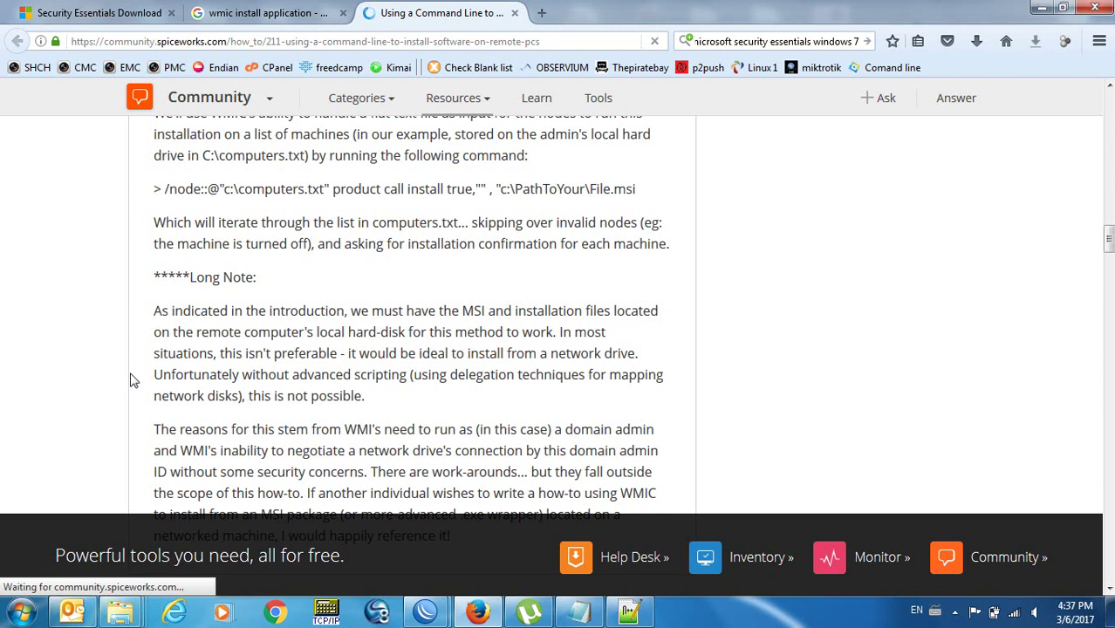
{"action": "scroll", "coordinate": [132, 381], "scroll_direction": "down", "scroll_amount": 4}
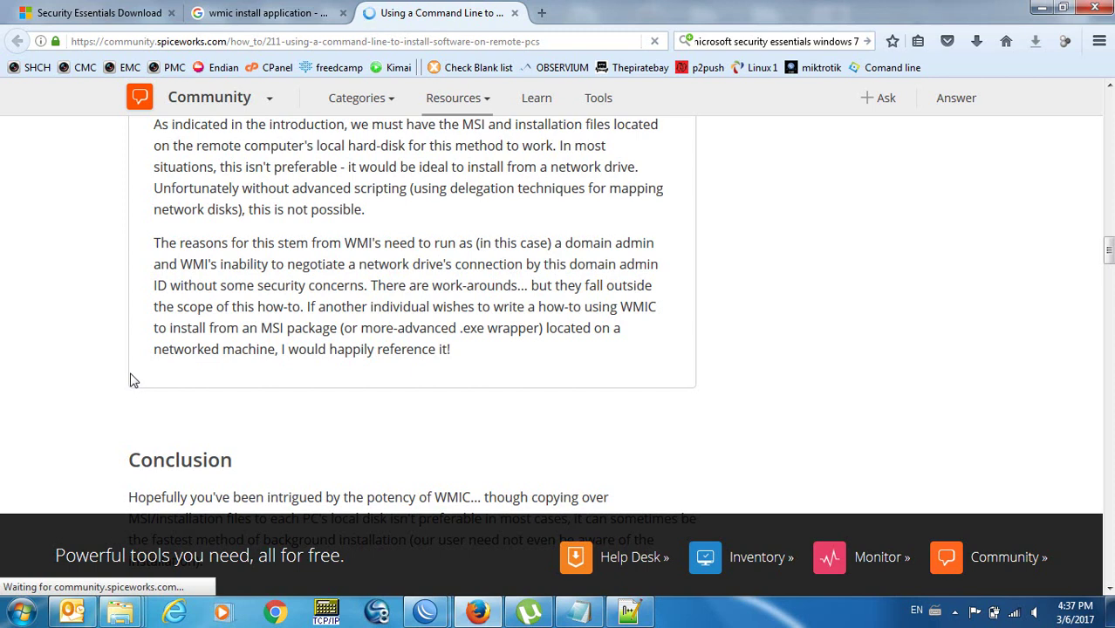
{"action": "scroll", "coordinate": [133, 380], "scroll_direction": "down", "scroll_amount": 5}
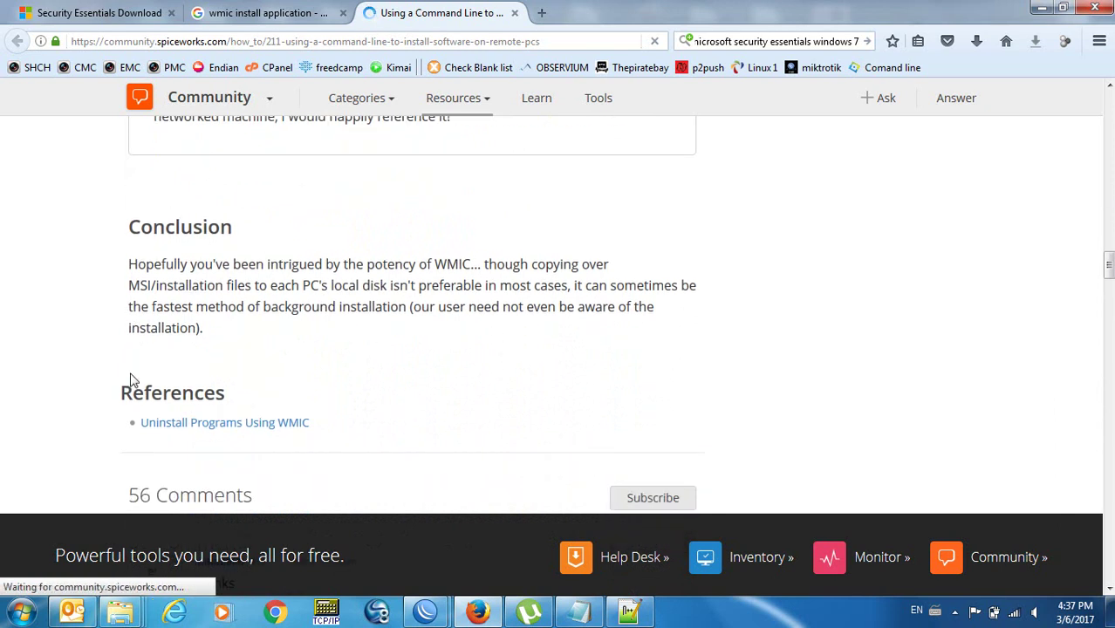
{"action": "scroll", "coordinate": [132, 379], "scroll_direction": "down", "scroll_amount": 6}
{"action": "scroll", "coordinate": [133, 380], "scroll_direction": "down", "scroll_amount": 1}
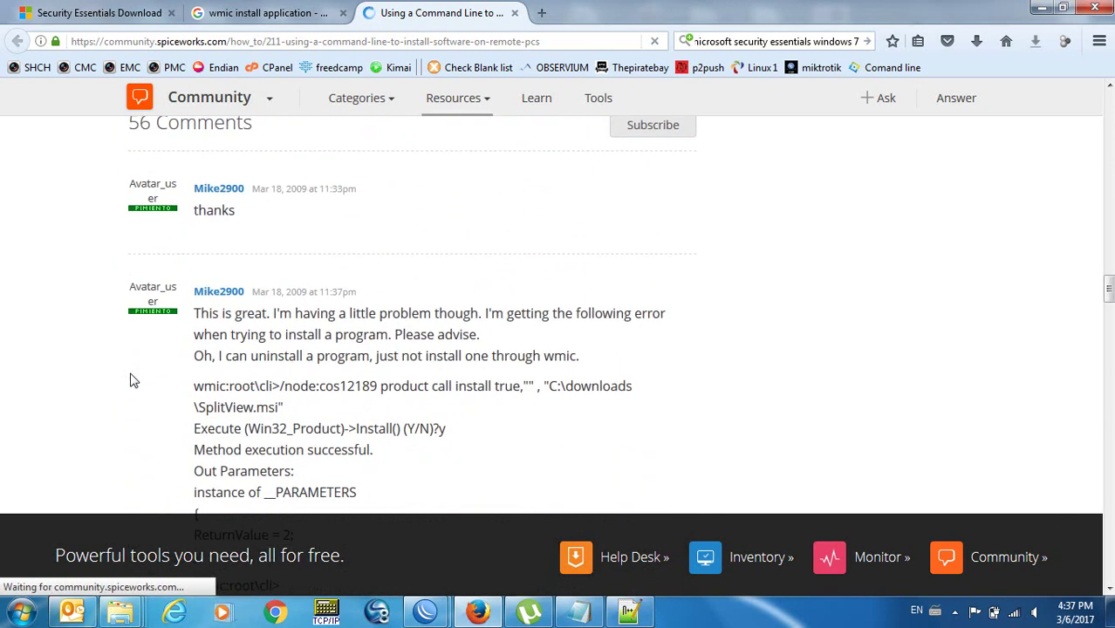
{"action": "scroll", "coordinate": [133, 381], "scroll_direction": "down", "scroll_amount": 9}
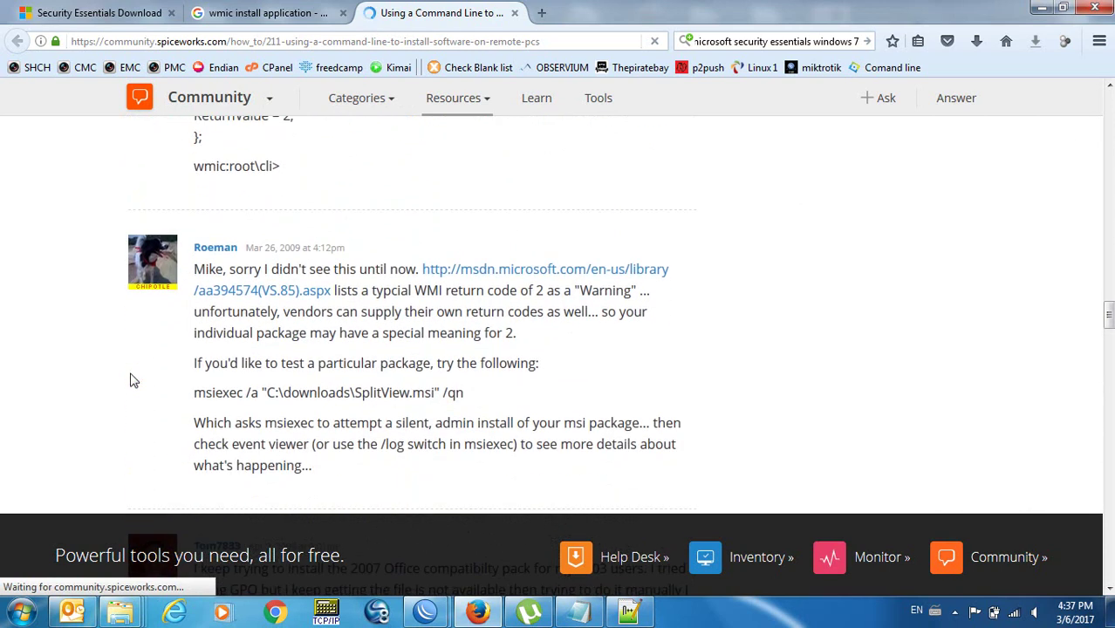
{"action": "scroll", "coordinate": [132, 380], "scroll_direction": "down", "scroll_amount": 7}
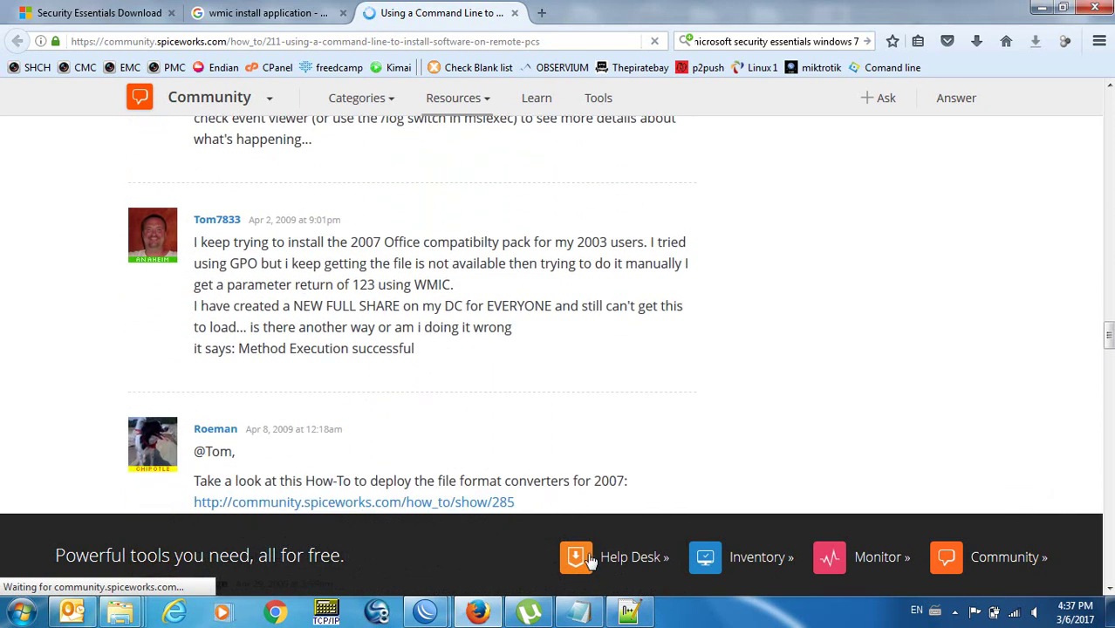
{"action": "mouse_move", "coordinate": [574, 610]}
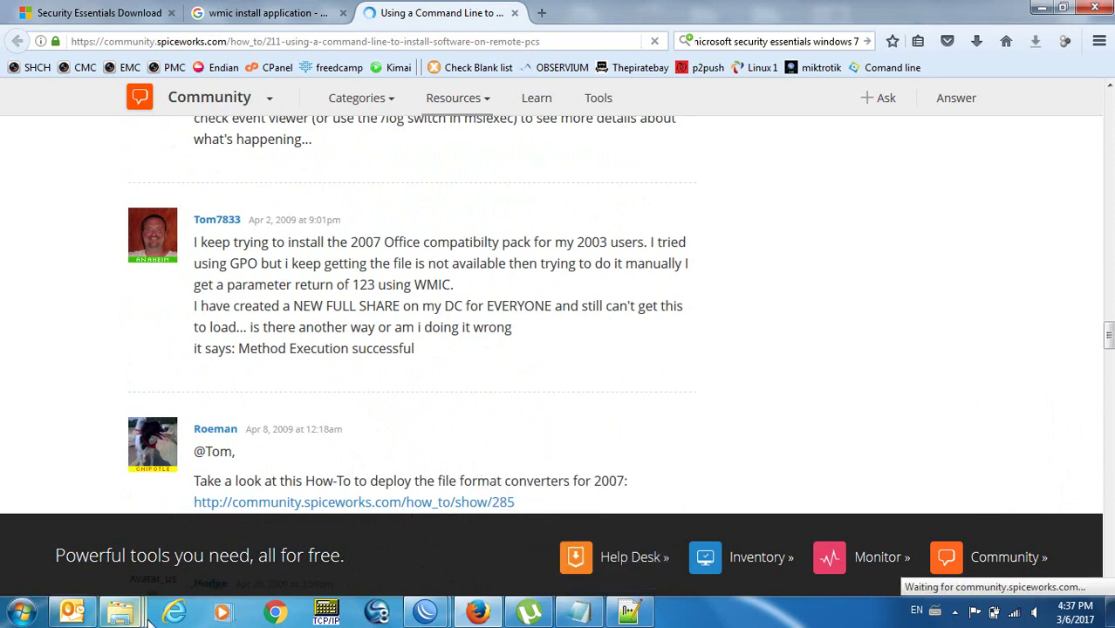
Copy the full mseinstall.exe network path from line 12 of install-test.wsf.
{"action": "mouse_move", "coordinate": [121, 610]}
{"action": "left_click", "coordinate": [614, 497]}
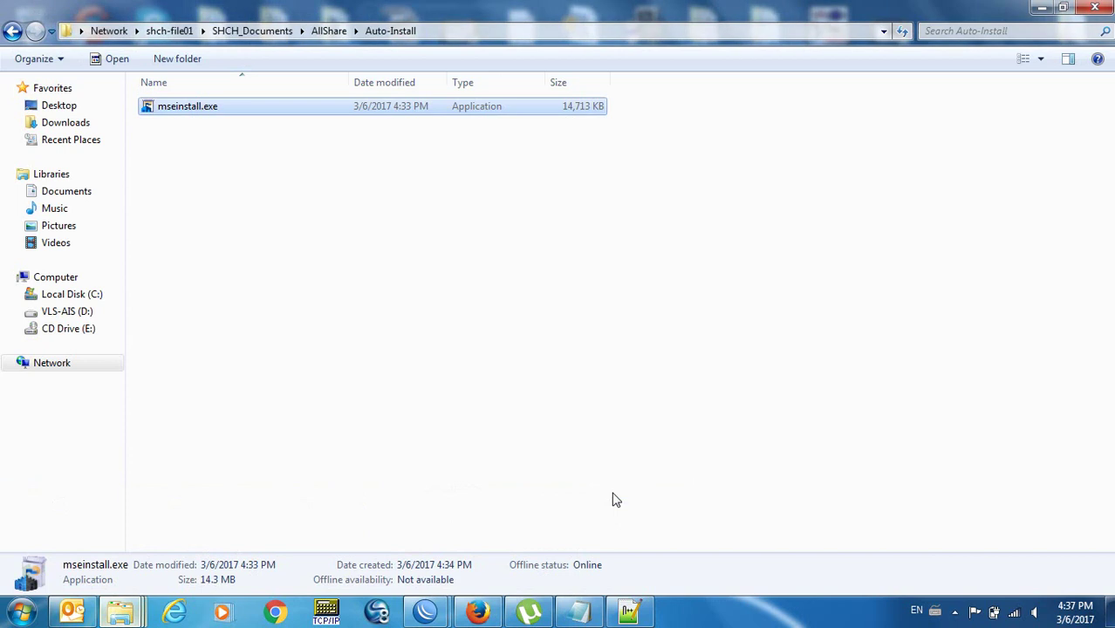
{"action": "left_click", "coordinate": [301, 282]}
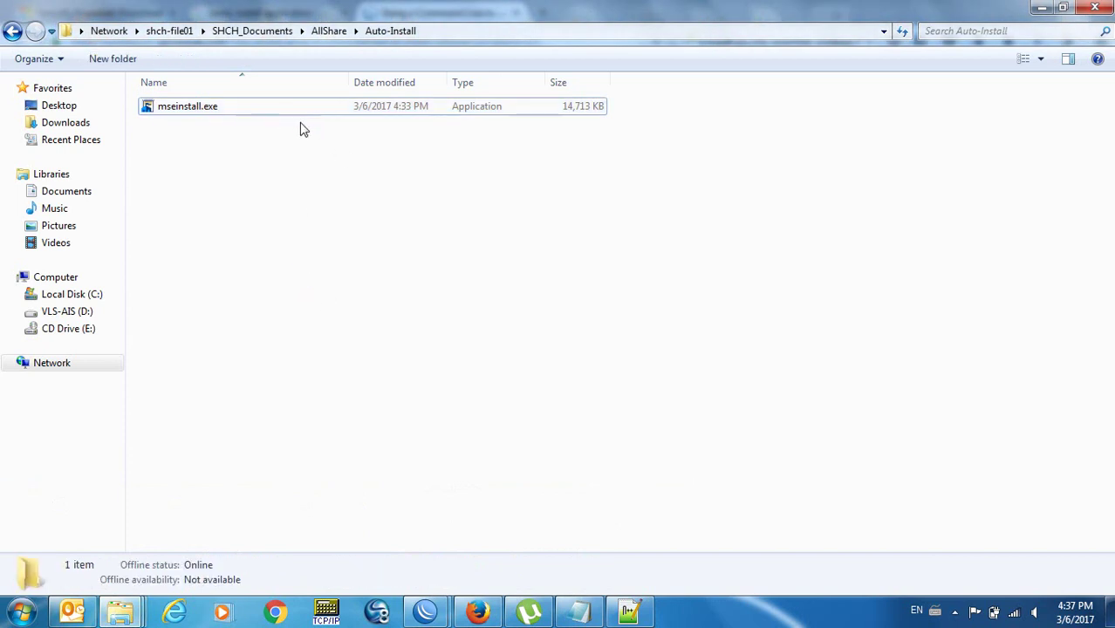
{"action": "left_click", "coordinate": [628, 615]}
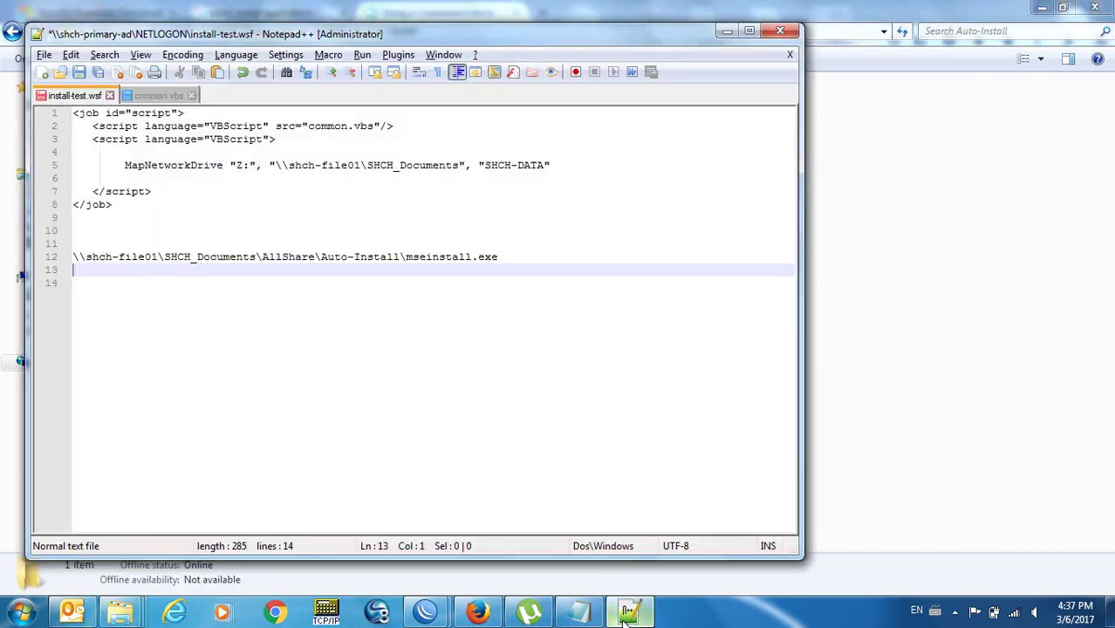
{"action": "key", "text": "Left"}
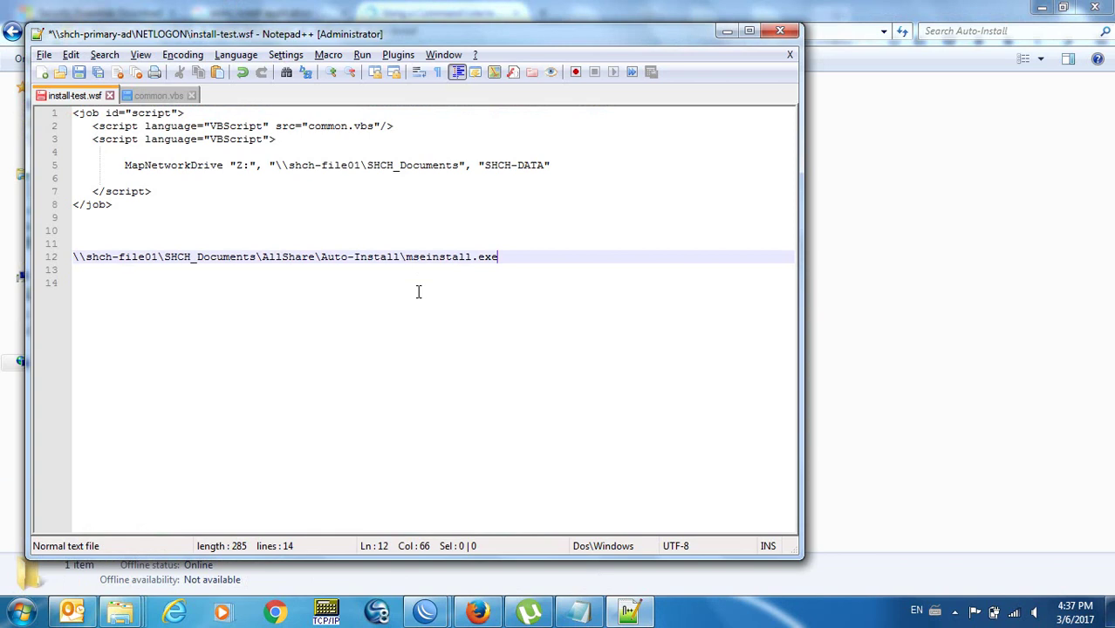
{"action": "key", "text": "Home"}
{"action": "key", "text": "shift+End"}
{"action": "key", "text": "super+c"}
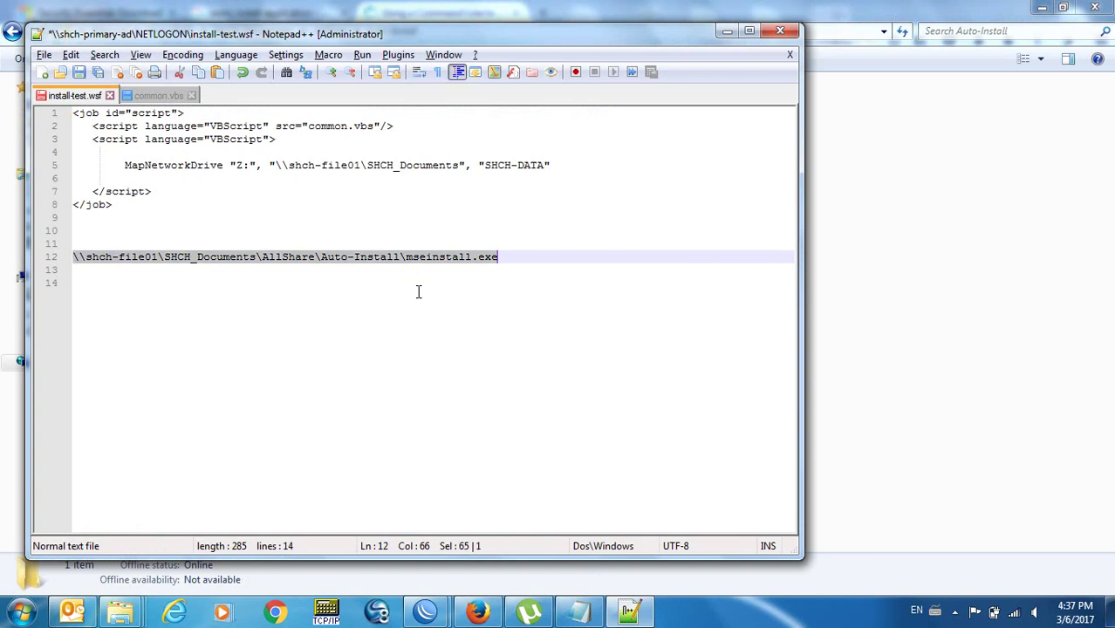
Open a Command Prompt via Start search 'command' and paste the path at the prompt.
{"action": "key", "text": "super"}
{"action": "type", "text": "command"}
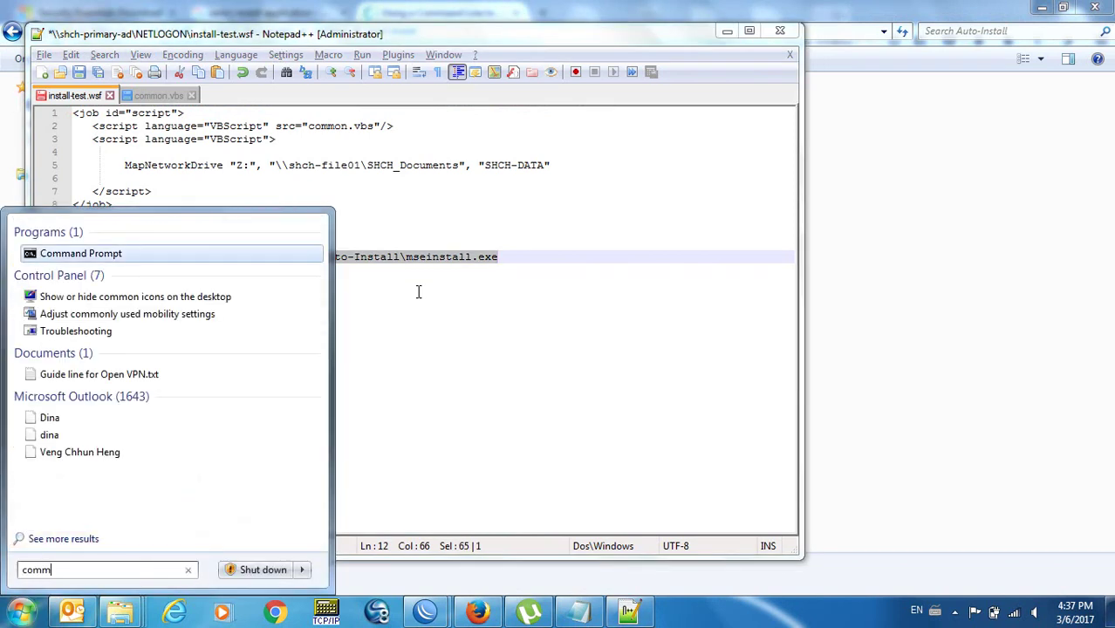
{"action": "key", "text": "Return"}
{"action": "right_click", "coordinate": [423, 289]}
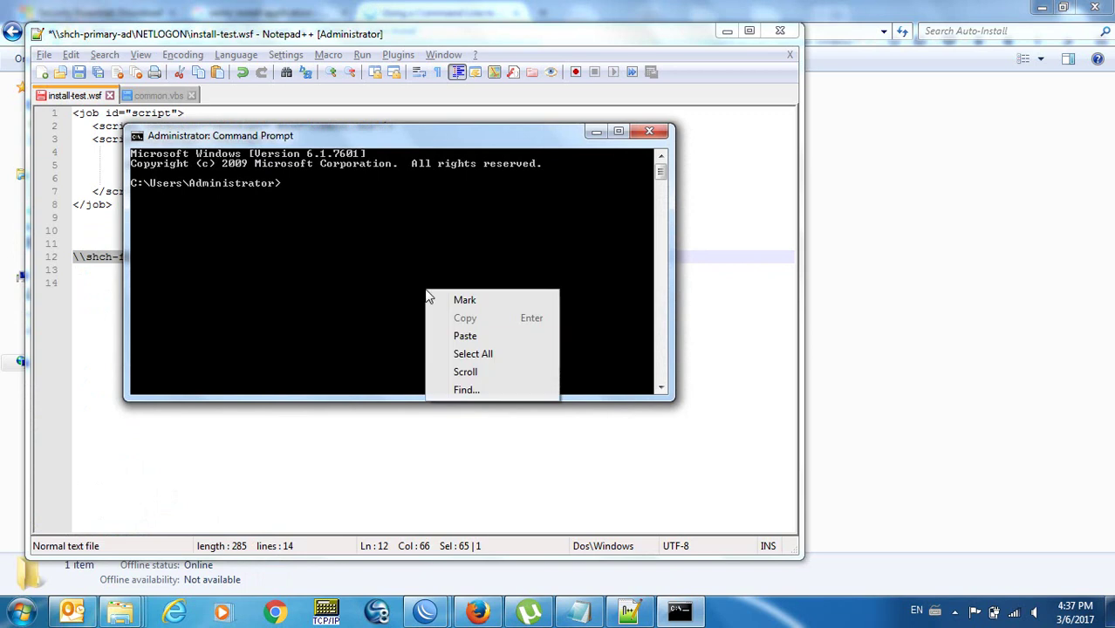
{"action": "left_click", "coordinate": [457, 337]}
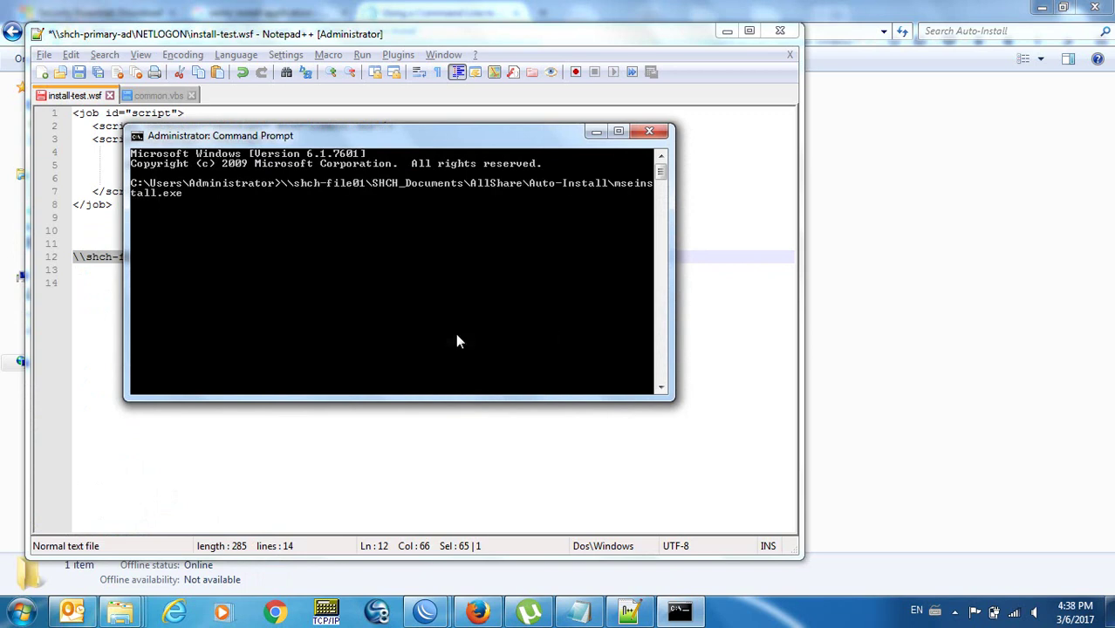
Run mseinstall.exe with /? and dismiss the invalid command line arguments error.
{"action": "type", "text": "/?"}
{"action": "key", "text": "Return"}
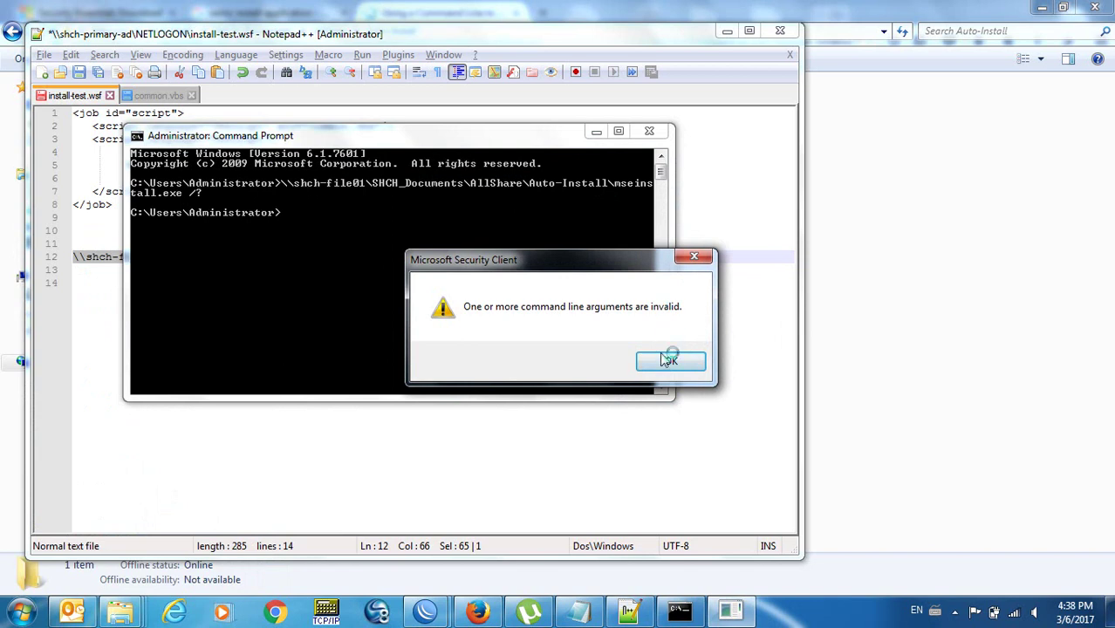
{"action": "left_click", "coordinate": [668, 363]}
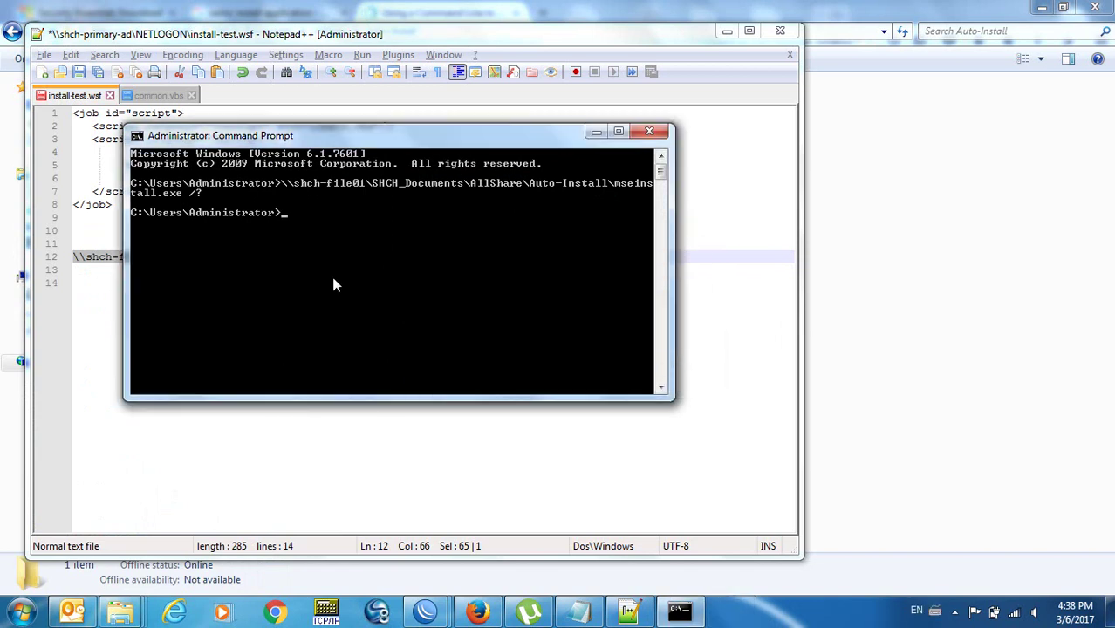
Rerun mseinstall.exe with --help, then cancel and close the upgrade wizard it opens.
{"action": "key", "text": "Up"}
{"action": "key", "text": "BackSpace"}
{"action": "key", "text": "BackSpace"}
{"action": "type", "text": "--help"}
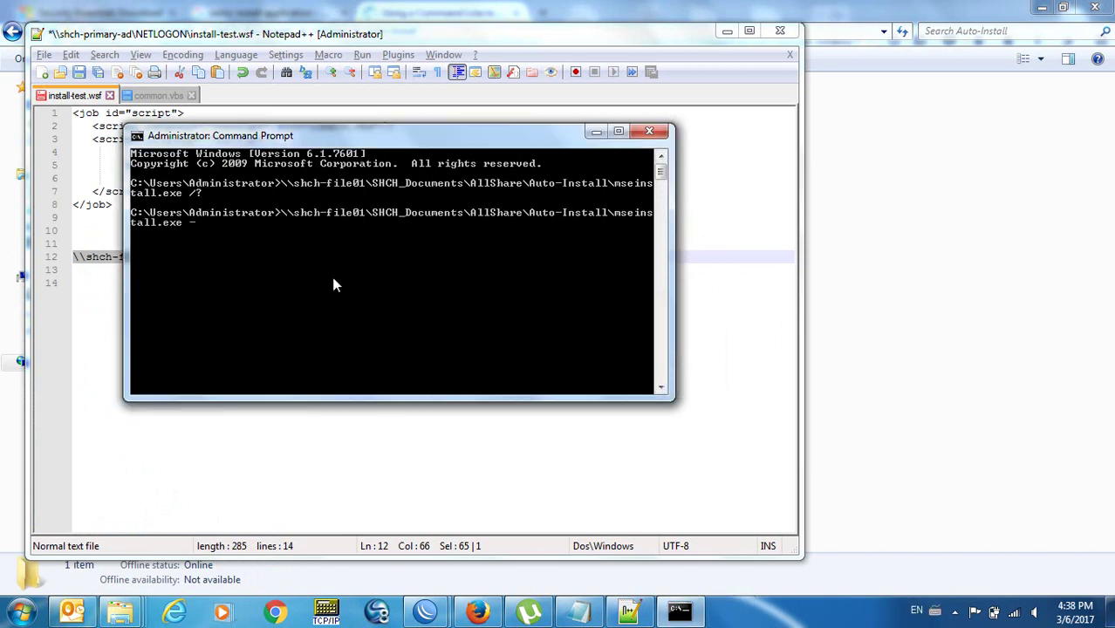
{"action": "key", "text": "Return"}
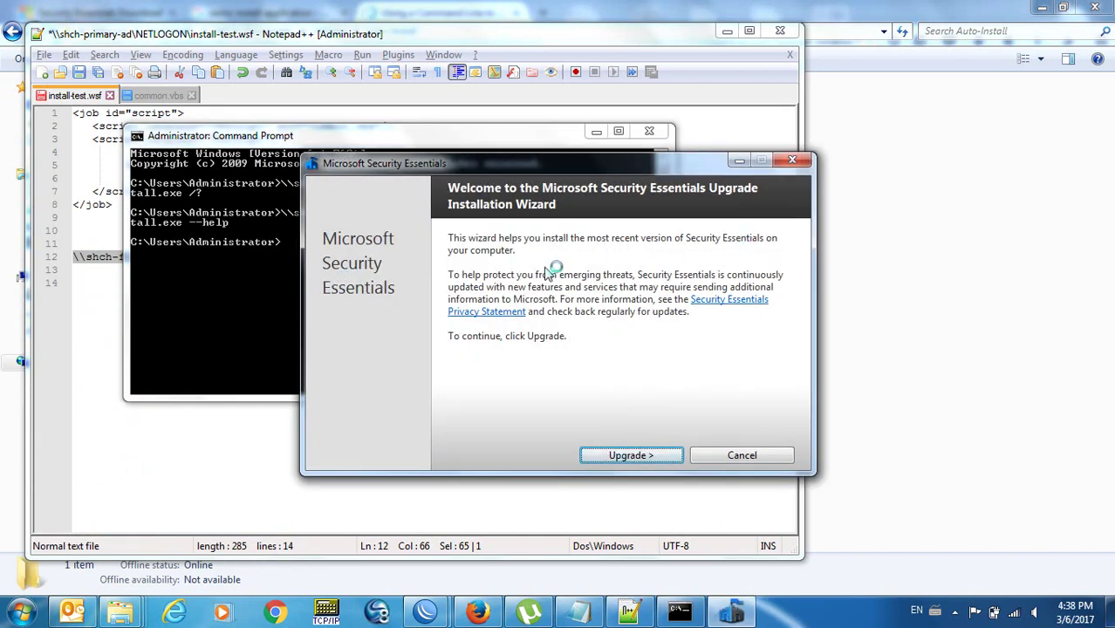
{"action": "left_click", "coordinate": [791, 160]}
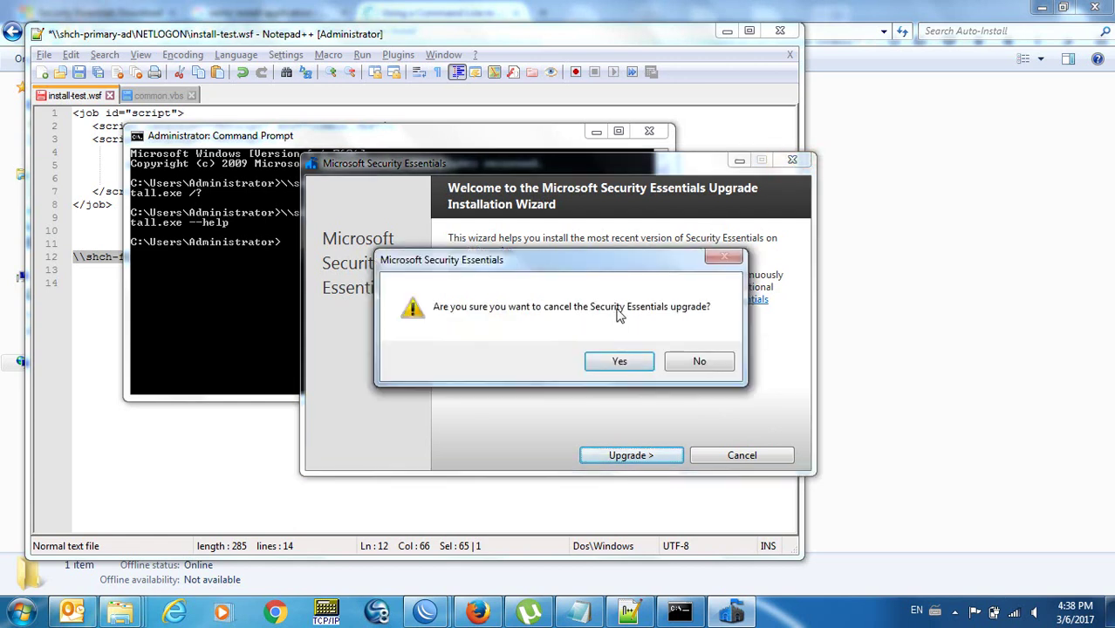
{"action": "left_click", "coordinate": [620, 362]}
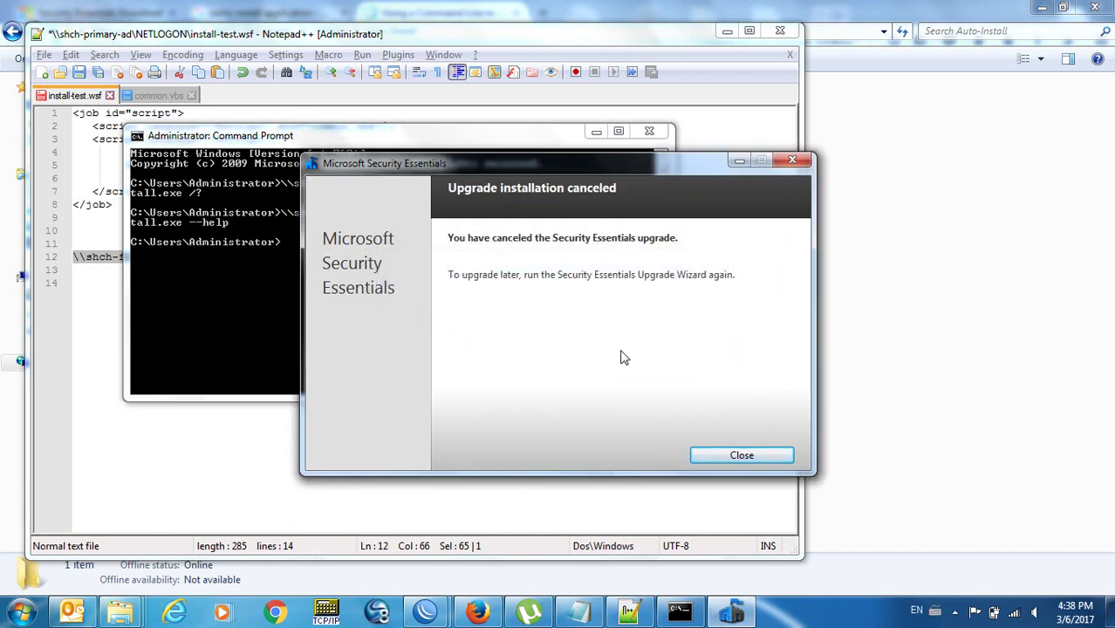
{"action": "left_click", "coordinate": [740, 454]}
Open Add or remove programs via 'add rem' and sort the installed programs by name.
{"action": "key", "text": "super"}
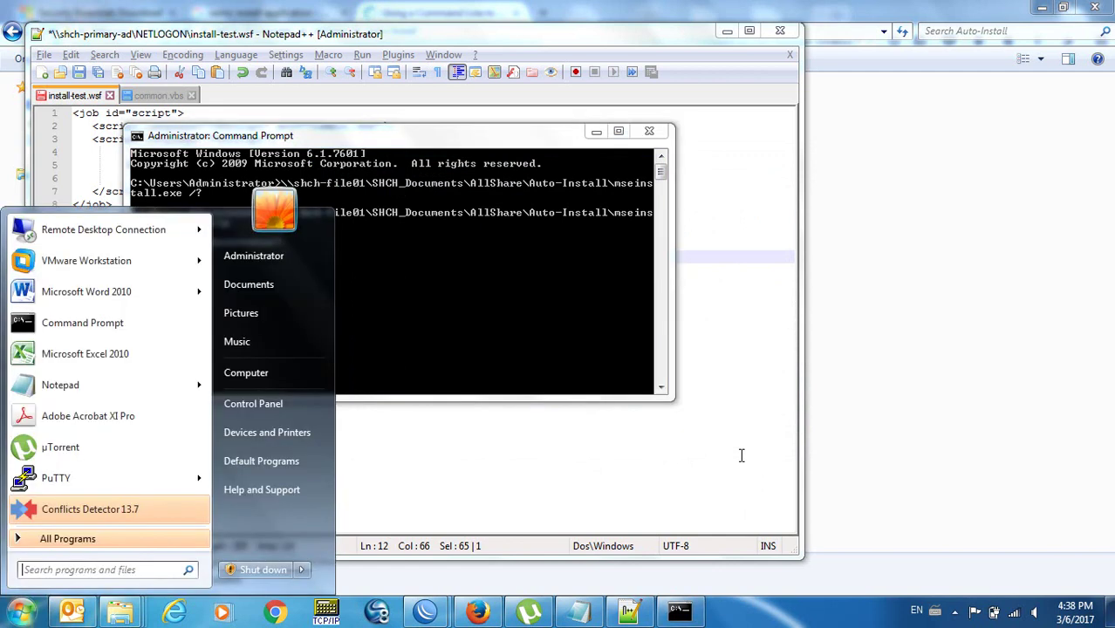
{"action": "type", "text": "add rem"}
{"action": "key", "text": "Return"}
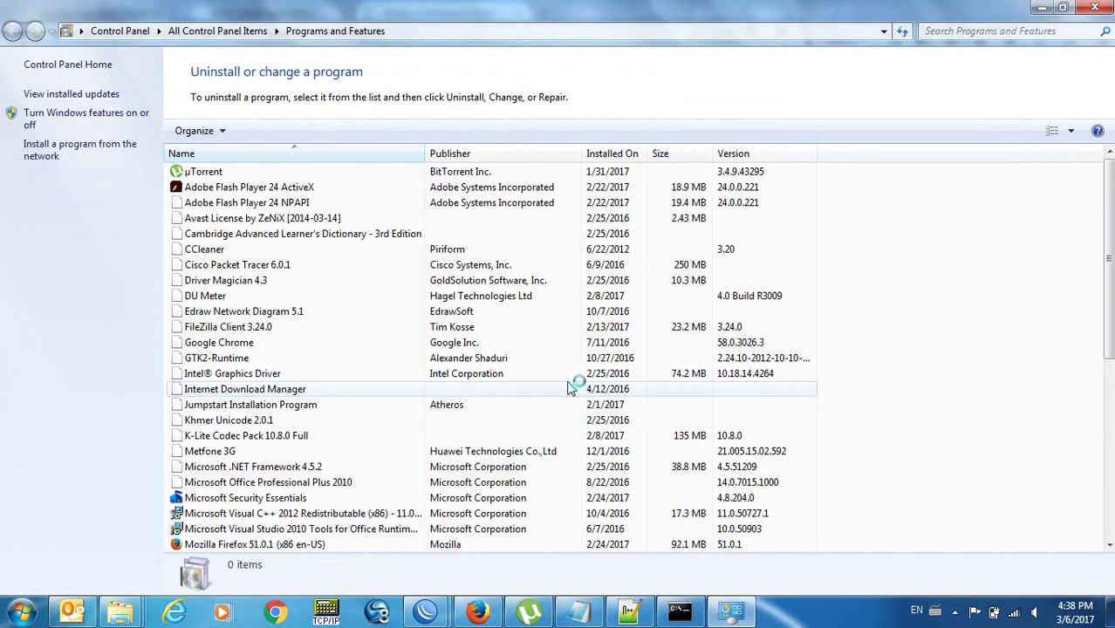
{"action": "left_click", "coordinate": [220, 154]}
{"action": "left_click", "coordinate": [240, 155]}
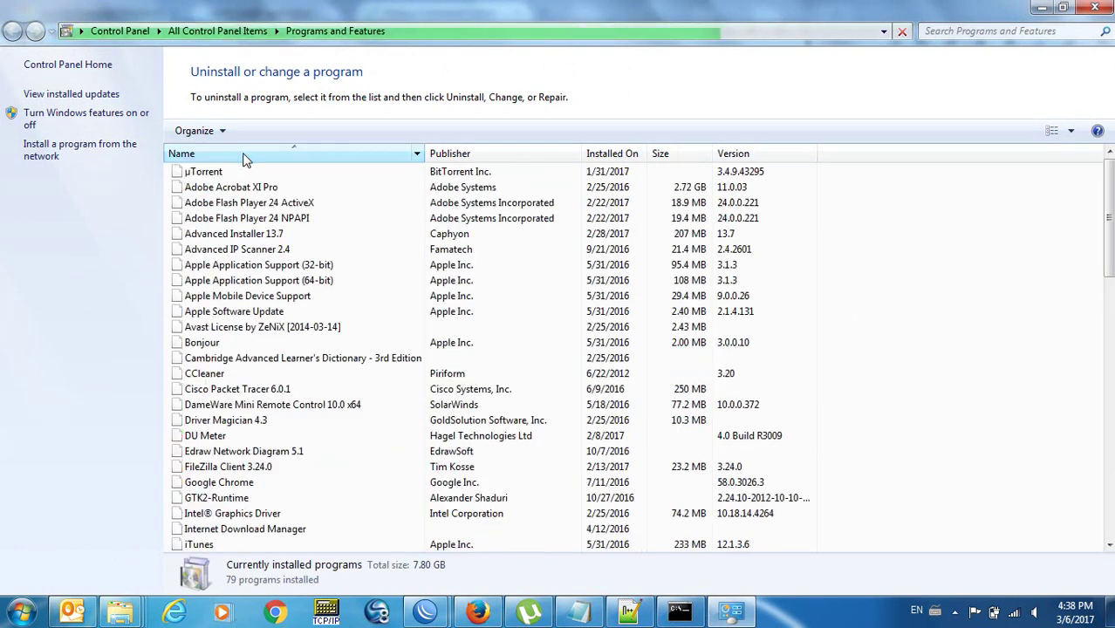
Uninstall Microsoft Security Essentials, dismiss the antivirus notification, and close Programs and Features.
{"action": "left_click_drag", "start_coordinate": [1108, 252], "coordinate": [1108, 365]}
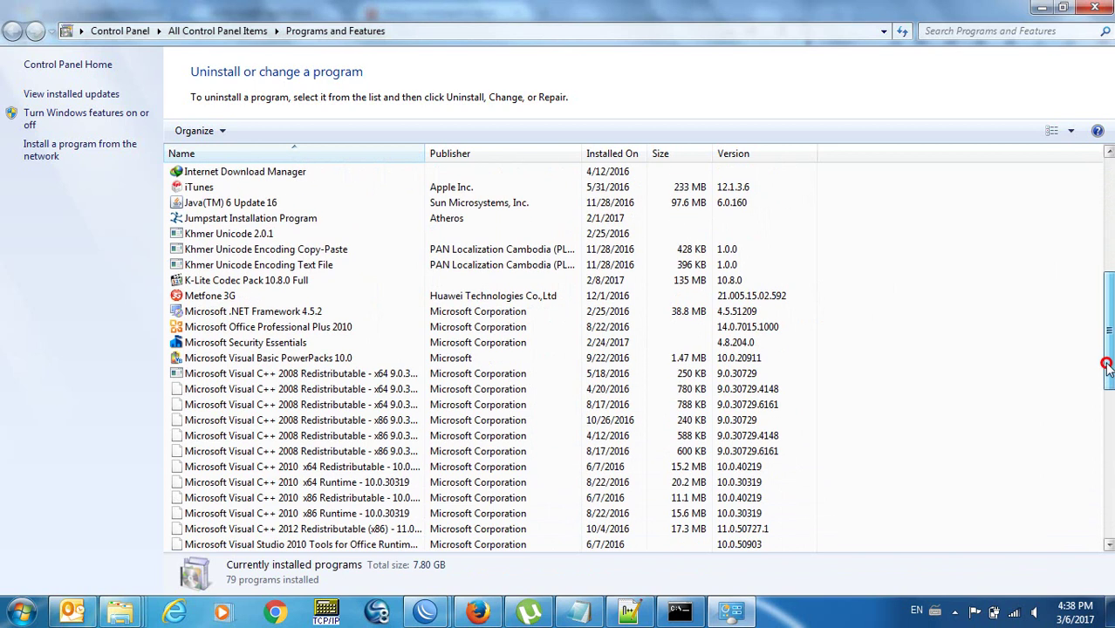
{"action": "left_click", "coordinate": [542, 343]}
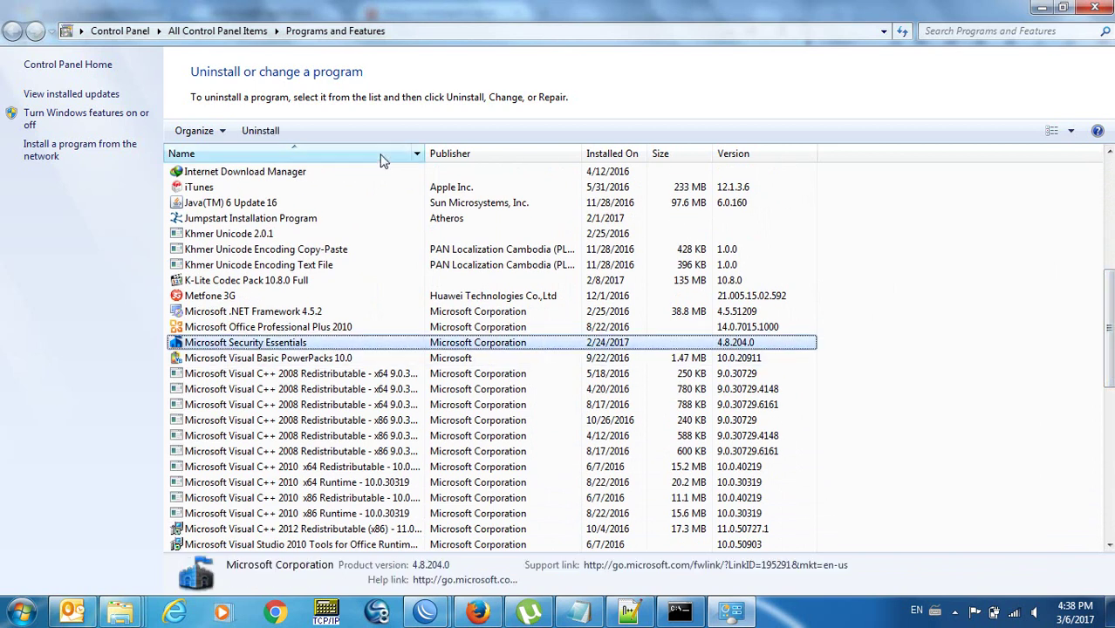
{"action": "left_click", "coordinate": [260, 129]}
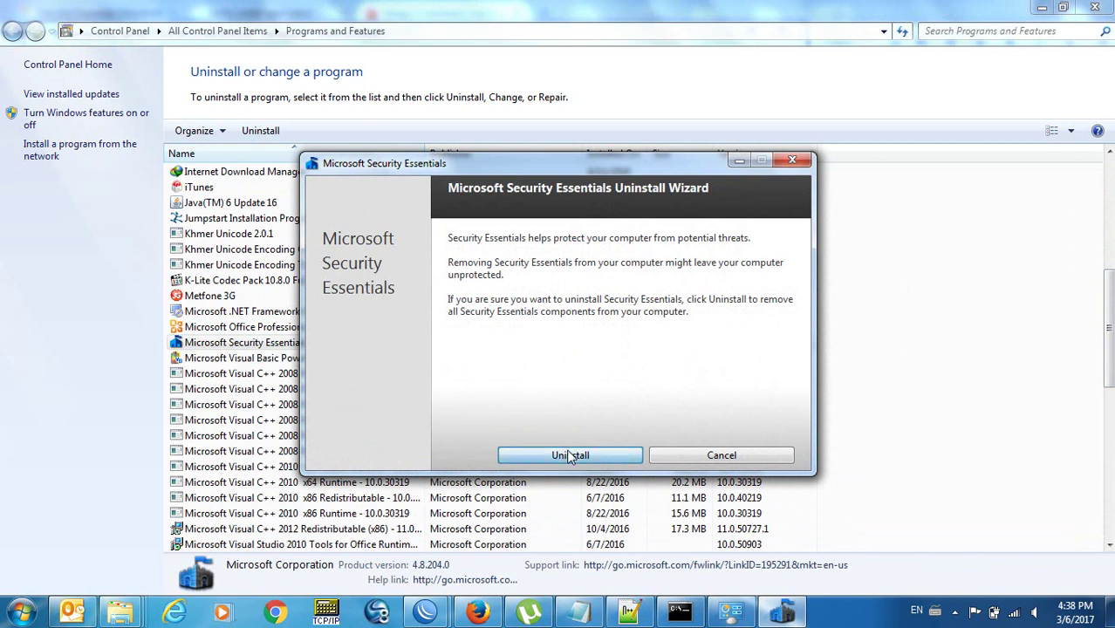
{"action": "left_click", "coordinate": [568, 453]}
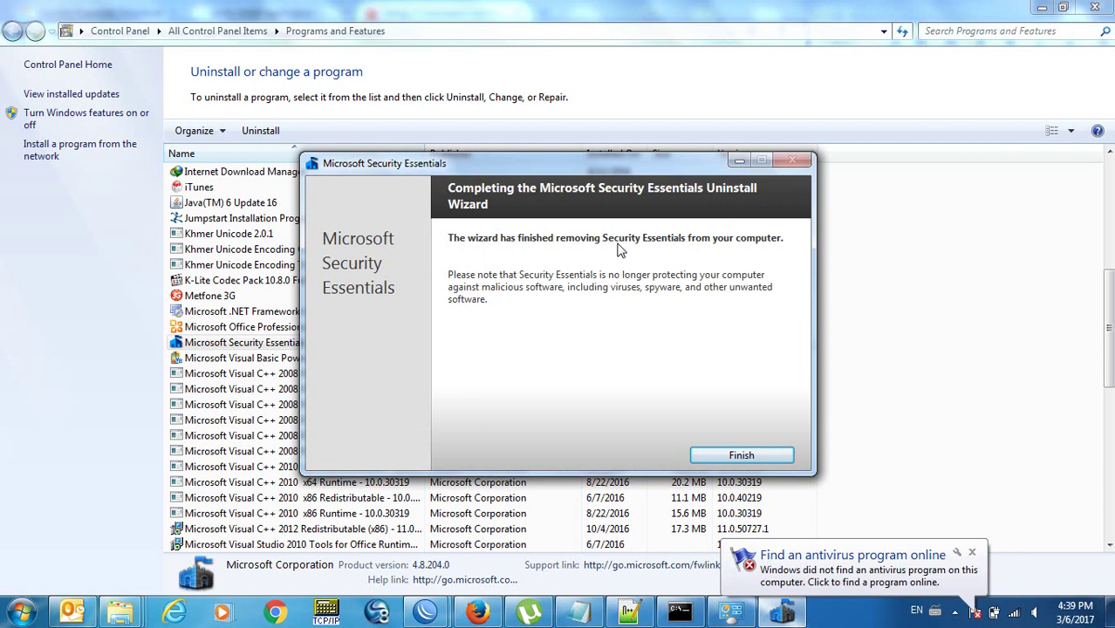
{"action": "left_click", "coordinate": [725, 454]}
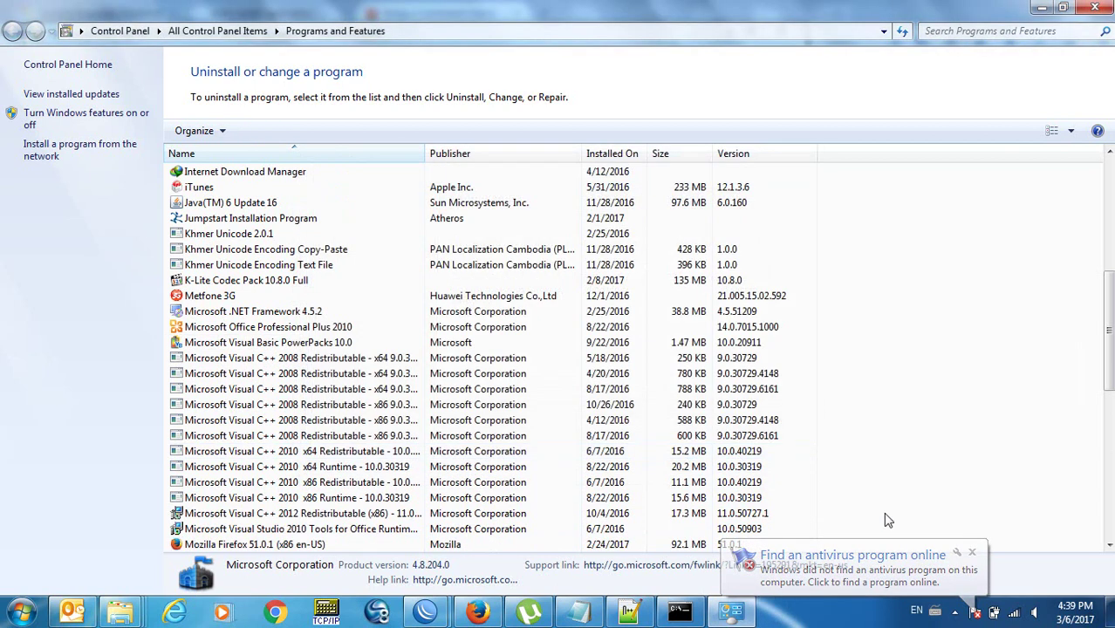
{"action": "left_click", "coordinate": [971, 553]}
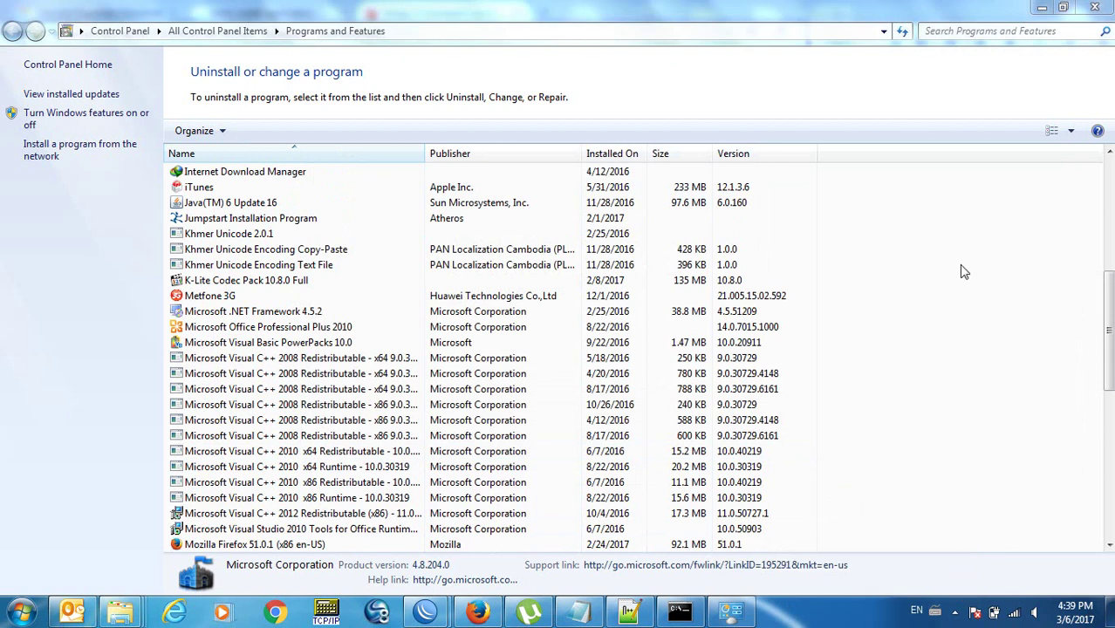
{"action": "left_click", "coordinate": [1095, 8]}
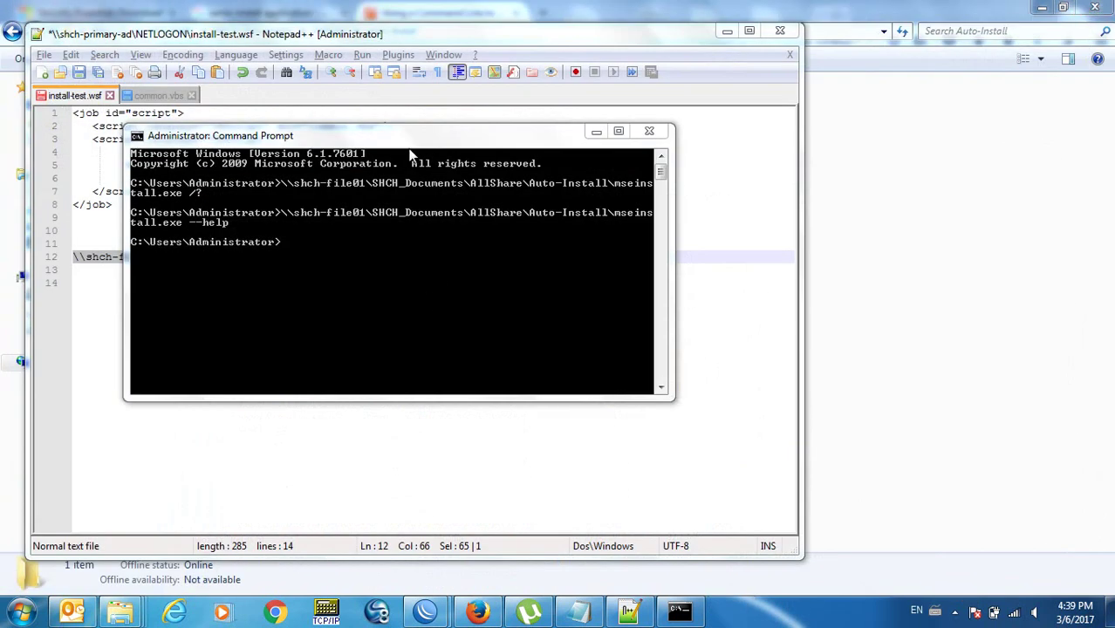
Rerun mseinstall.exe with /? instead of --help and dismiss the invalid-arguments error.
{"action": "left_click_drag", "start_coordinate": [403, 140], "coordinate": [558, 192]}
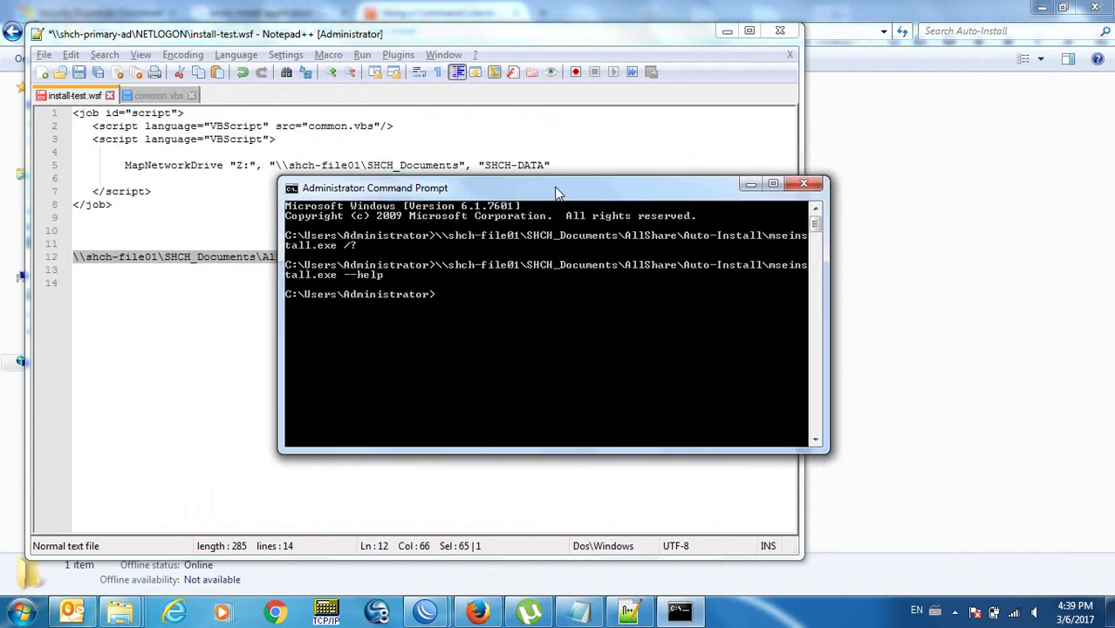
{"action": "key", "text": "Up"}
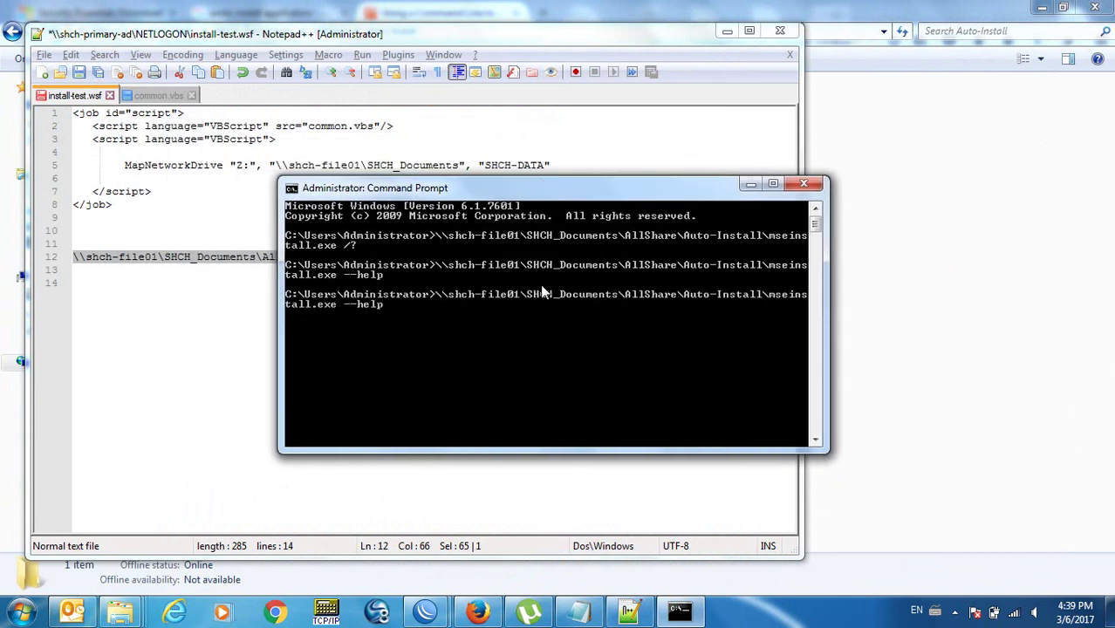
{"action": "key", "text": "BackSpace"}
{"action": "key", "text": "BackSpace"}
{"action": "key", "text": "BackSpace"}
{"action": "key", "text": "BackSpace"}
{"action": "key", "text": "BackSpace"}
{"action": "key", "text": "Return"}
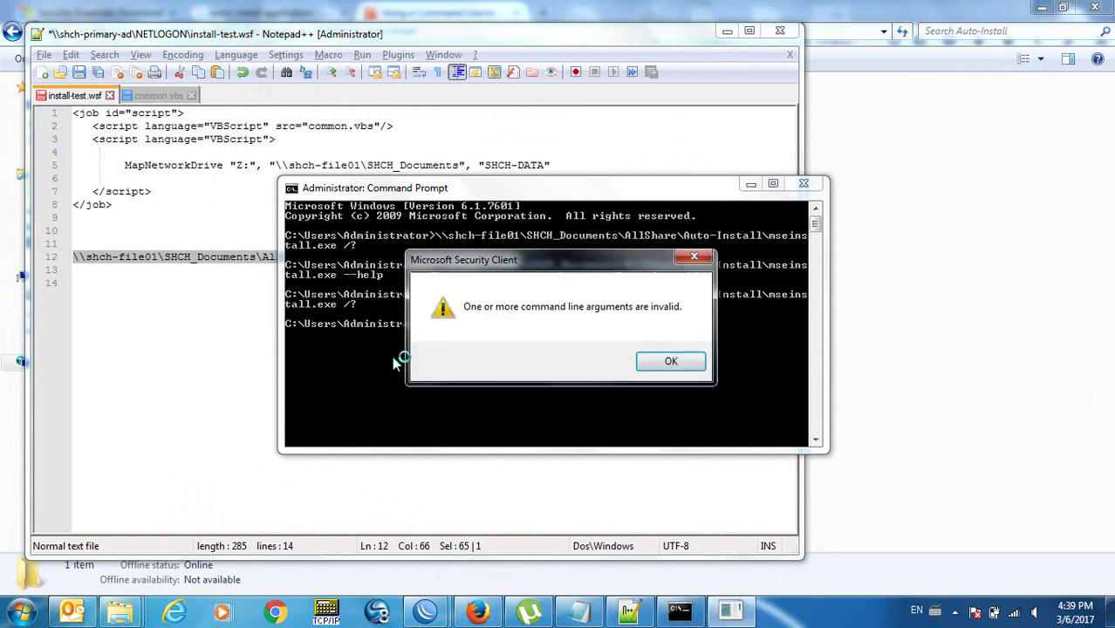
{"action": "left_click", "coordinate": [663, 366]}
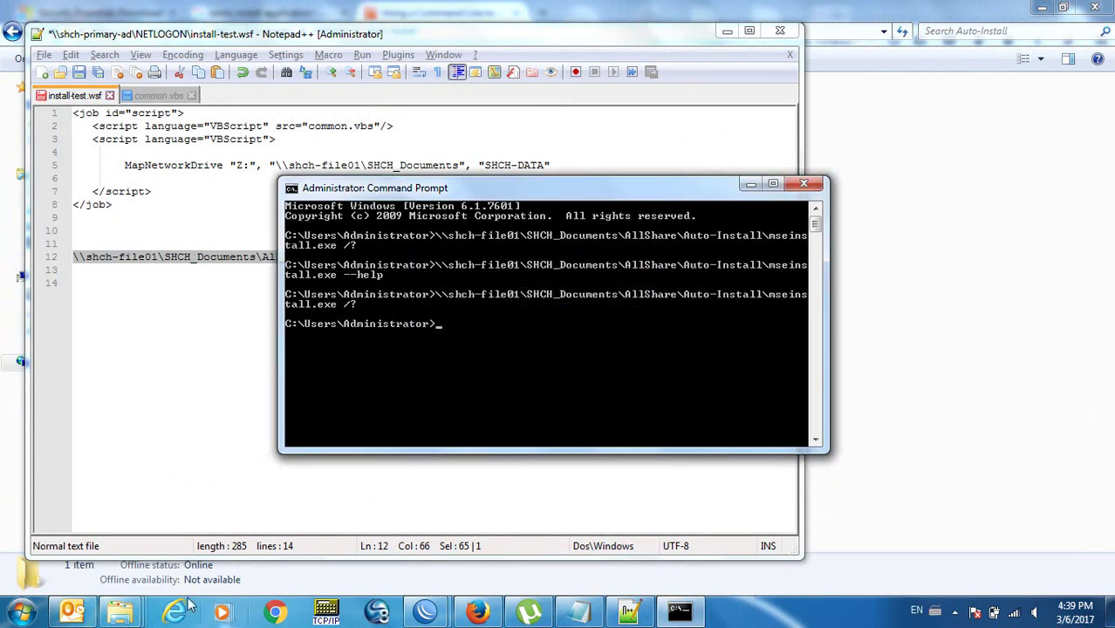
Extract mseinstall.exe into an mseinstall folder inside Auto-Install.
{"action": "mouse_move", "coordinate": [122, 610]}
{"action": "left_click", "coordinate": [606, 544]}
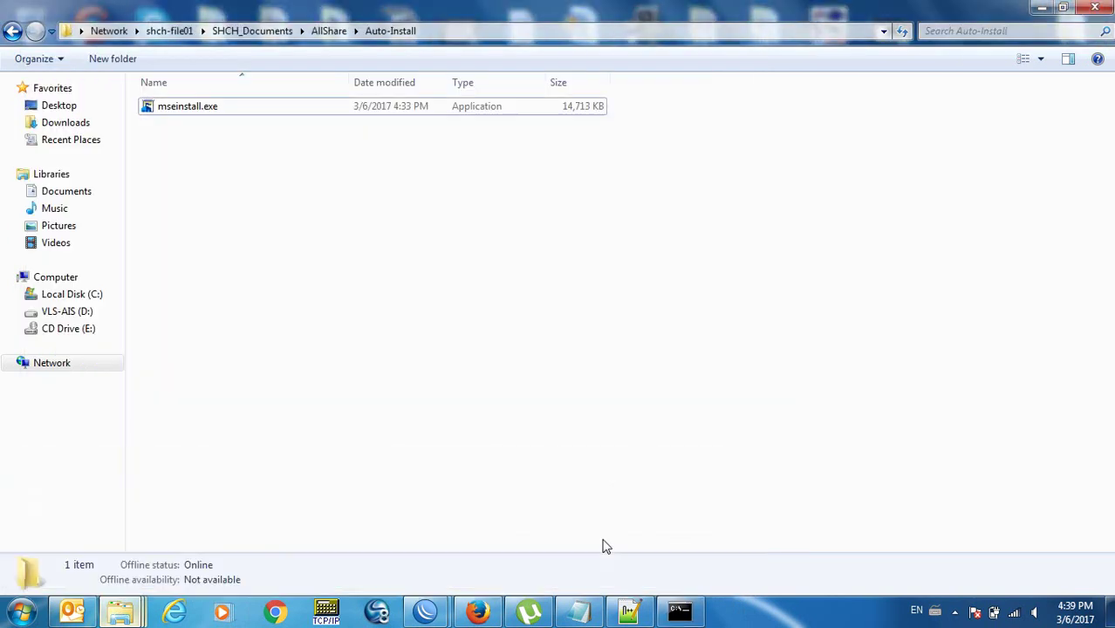
{"action": "left_click", "coordinate": [186, 108]}
{"action": "right_click", "coordinate": [186, 108]}
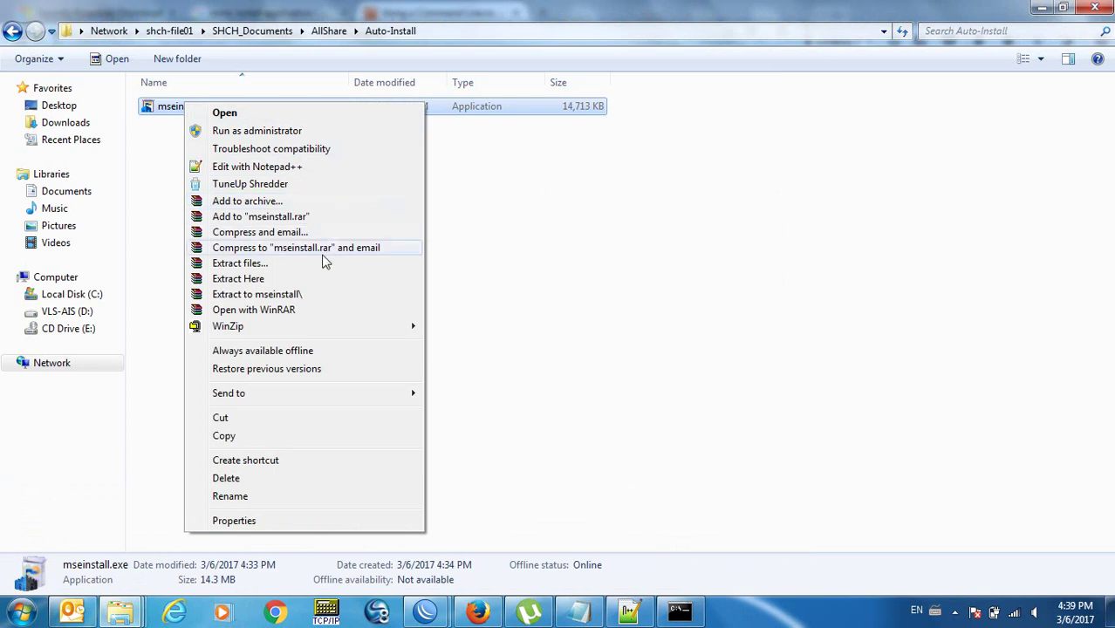
{"action": "left_click", "coordinate": [320, 296]}
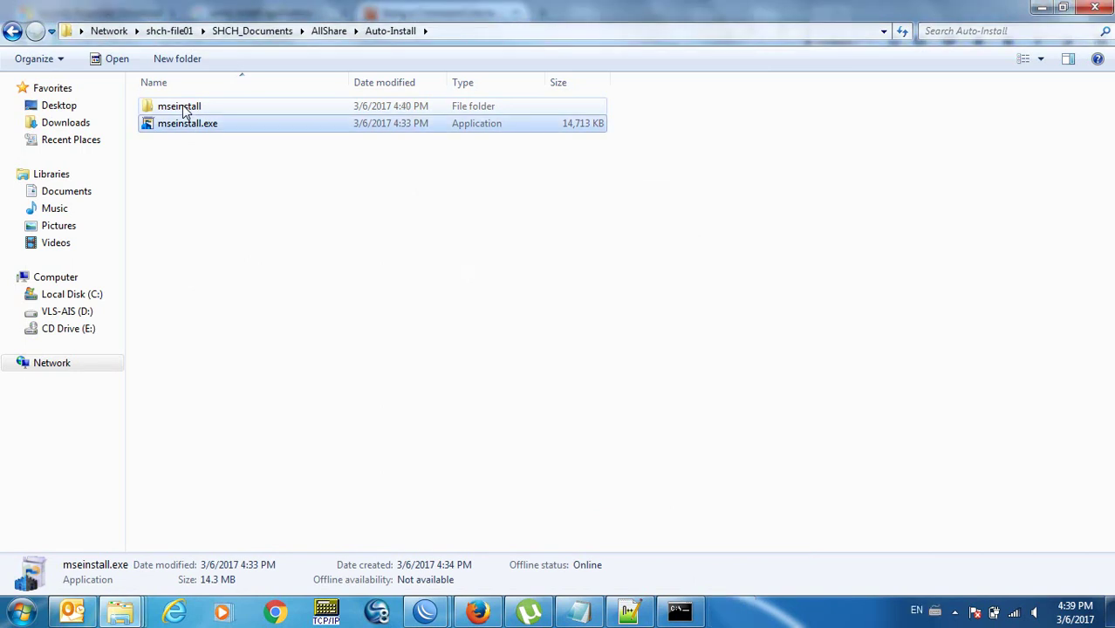
Open mseinstall\amd64, launch and cancel setup.exe, then select the folder's full network path.
{"action": "double_click", "coordinate": [183, 109]}
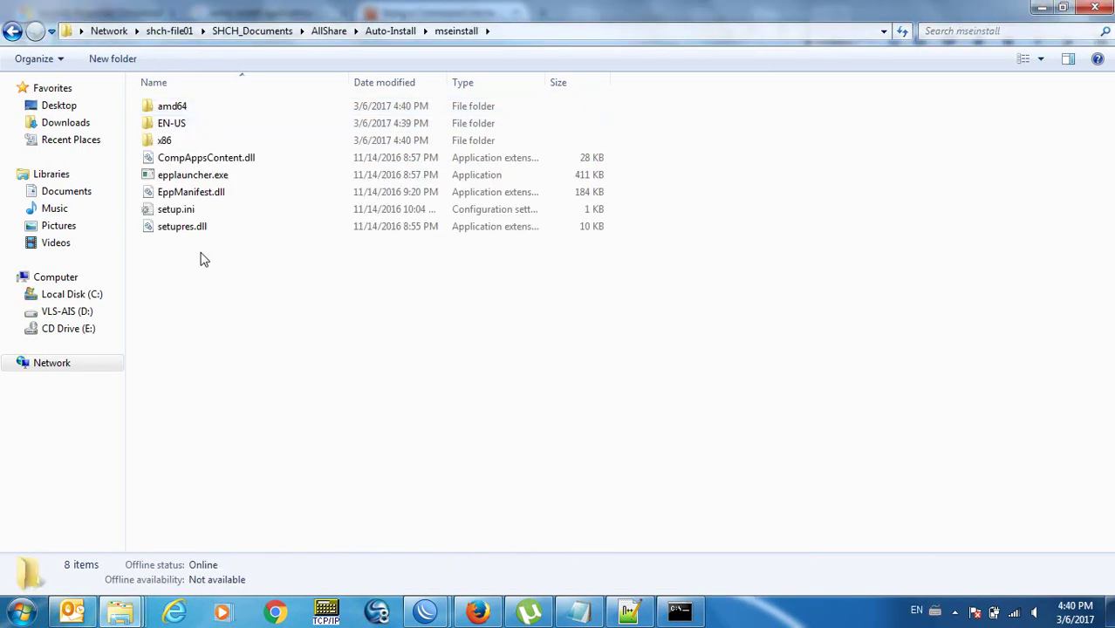
{"action": "left_click", "coordinate": [213, 177]}
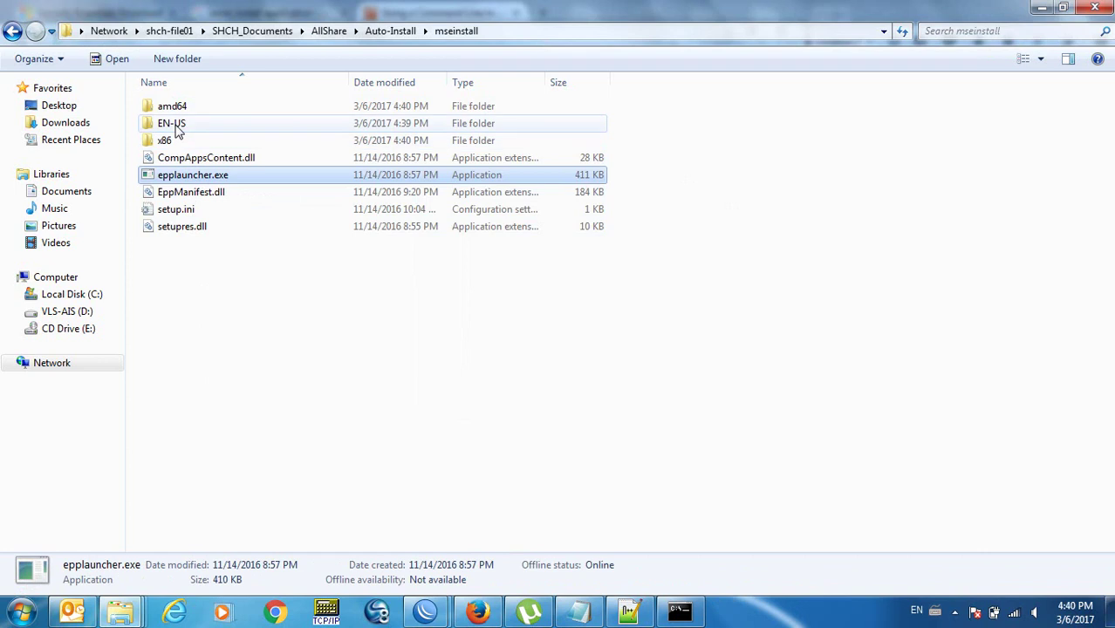
{"action": "double_click", "coordinate": [177, 108]}
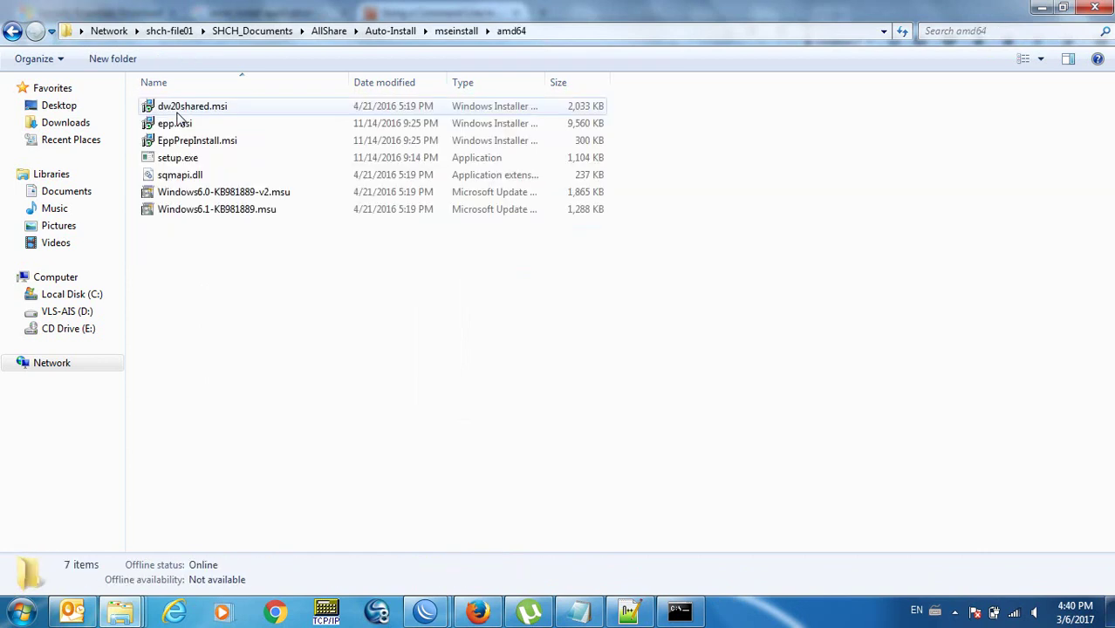
{"action": "double_click", "coordinate": [188, 162]}
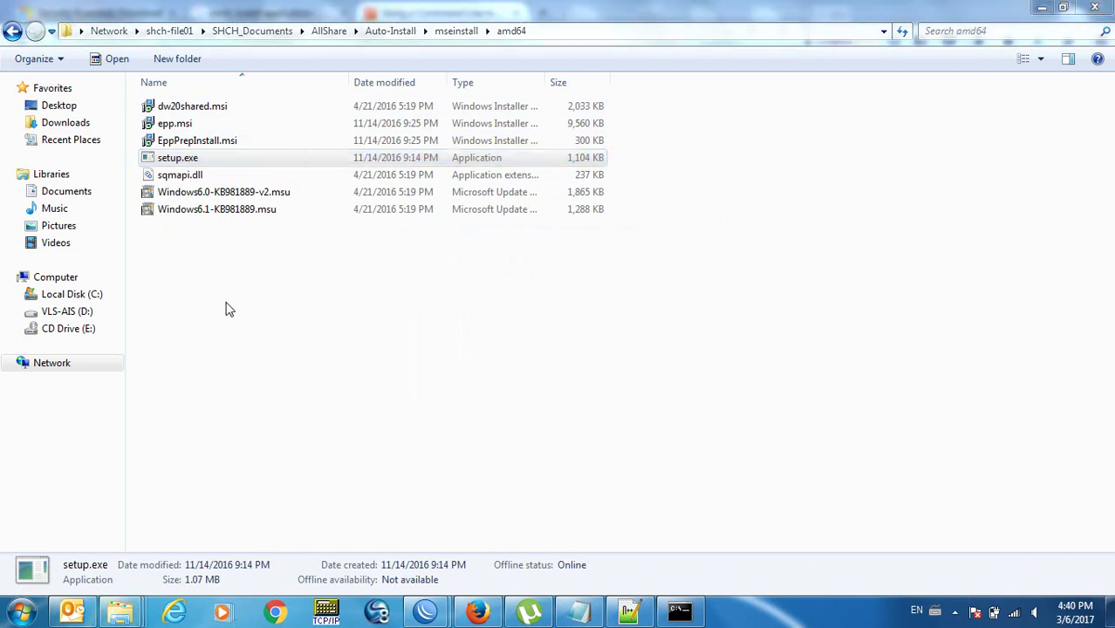
{"action": "left_click", "coordinate": [714, 451]}
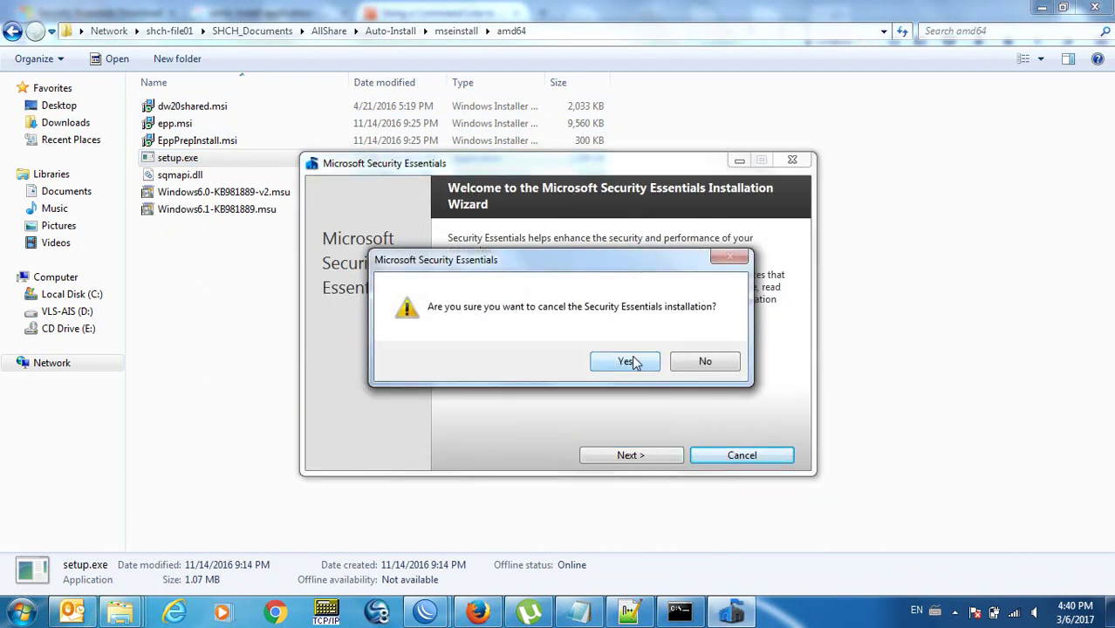
{"action": "left_click", "coordinate": [628, 362]}
{"action": "left_click", "coordinate": [713, 452]}
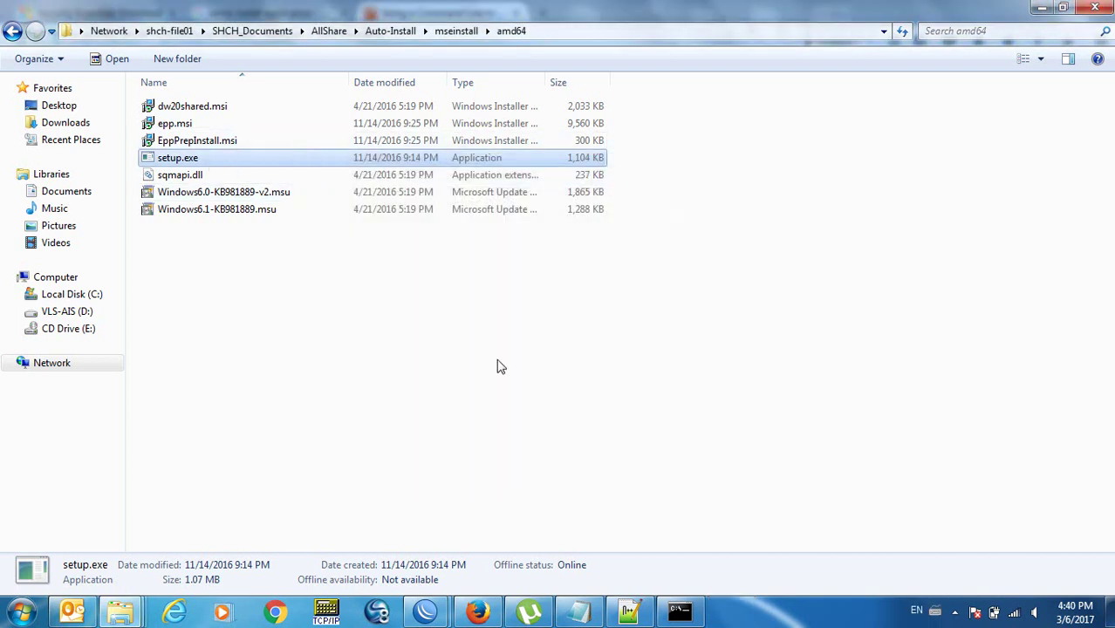
{"action": "left_click", "coordinate": [679, 610]}
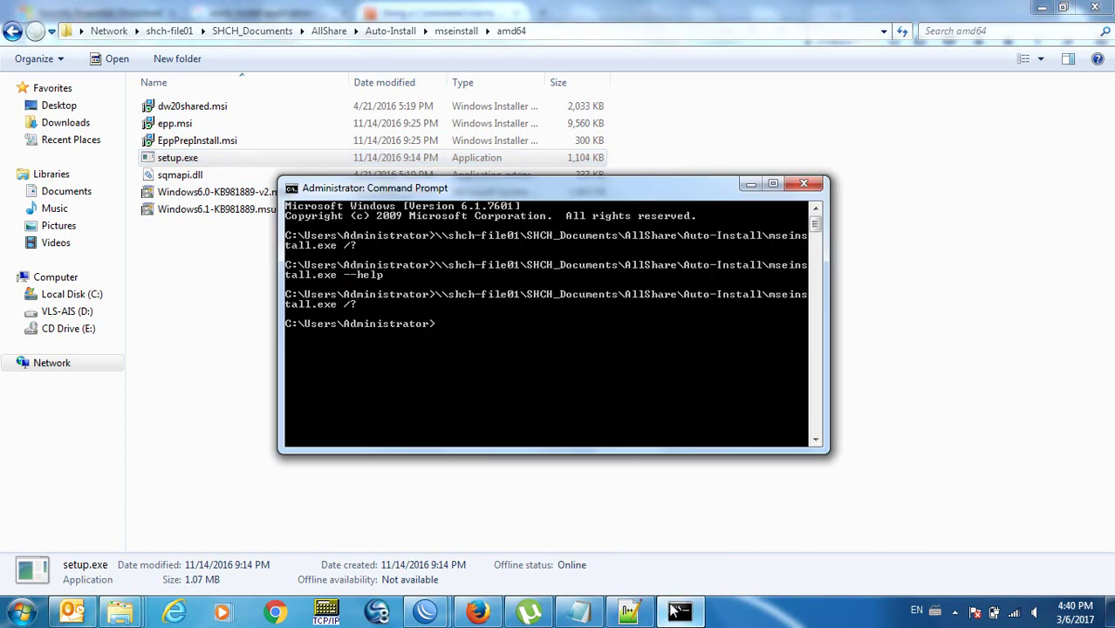
{"action": "left_click", "coordinate": [580, 35]}
{"action": "key", "text": "super+c"}
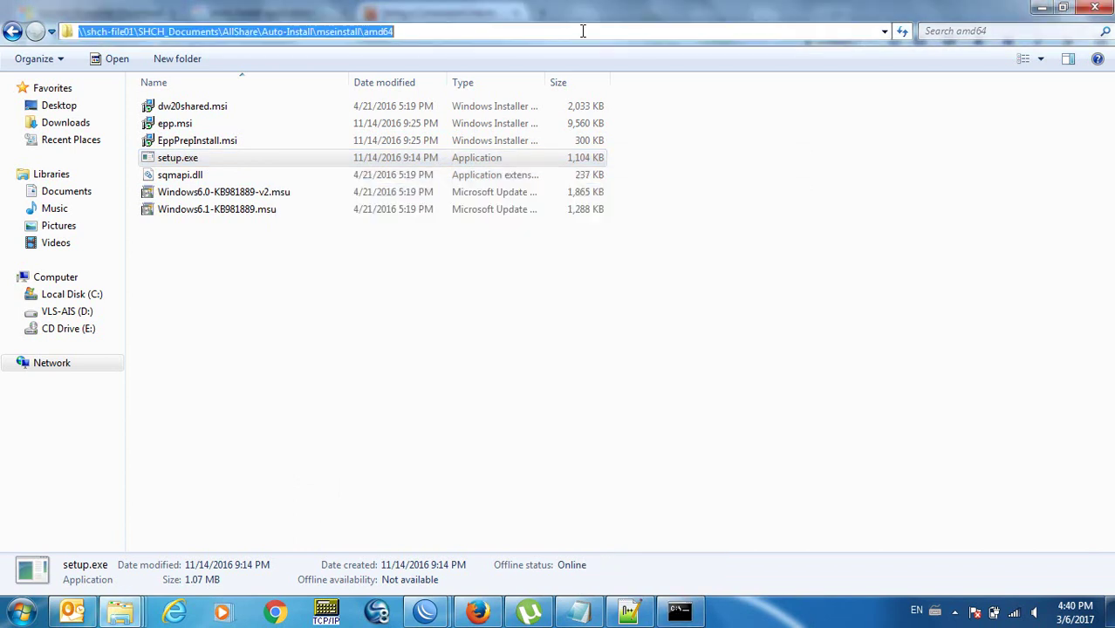
Paste the amd64 path in Command Prompt, run \setup /? and dismiss the arguments error.
{"action": "key", "text": "super+d"}
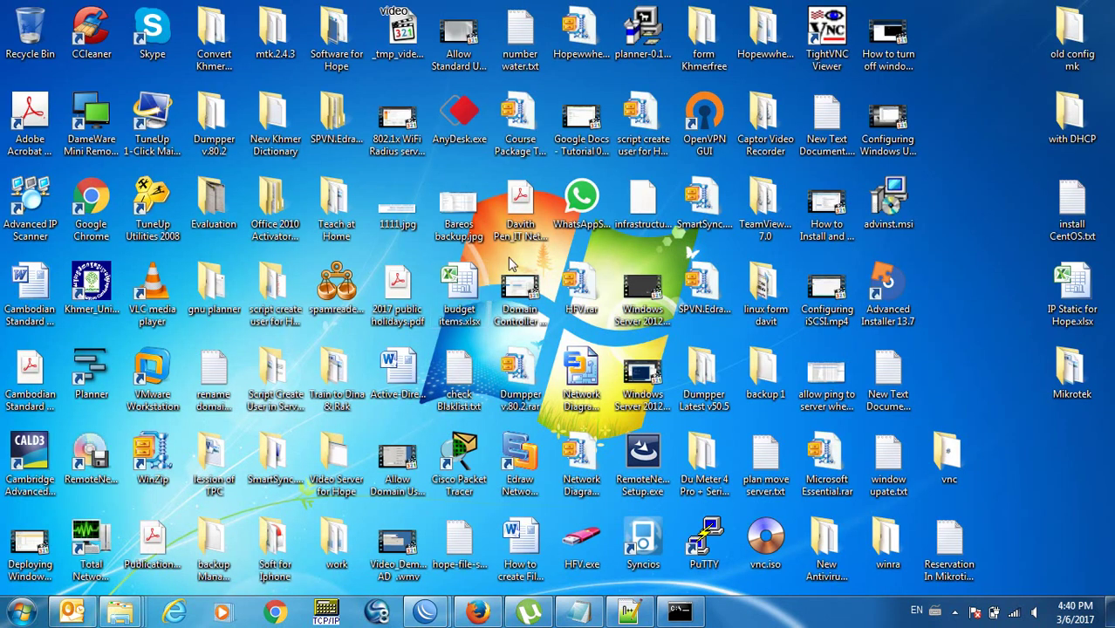
{"action": "left_click", "coordinate": [696, 614]}
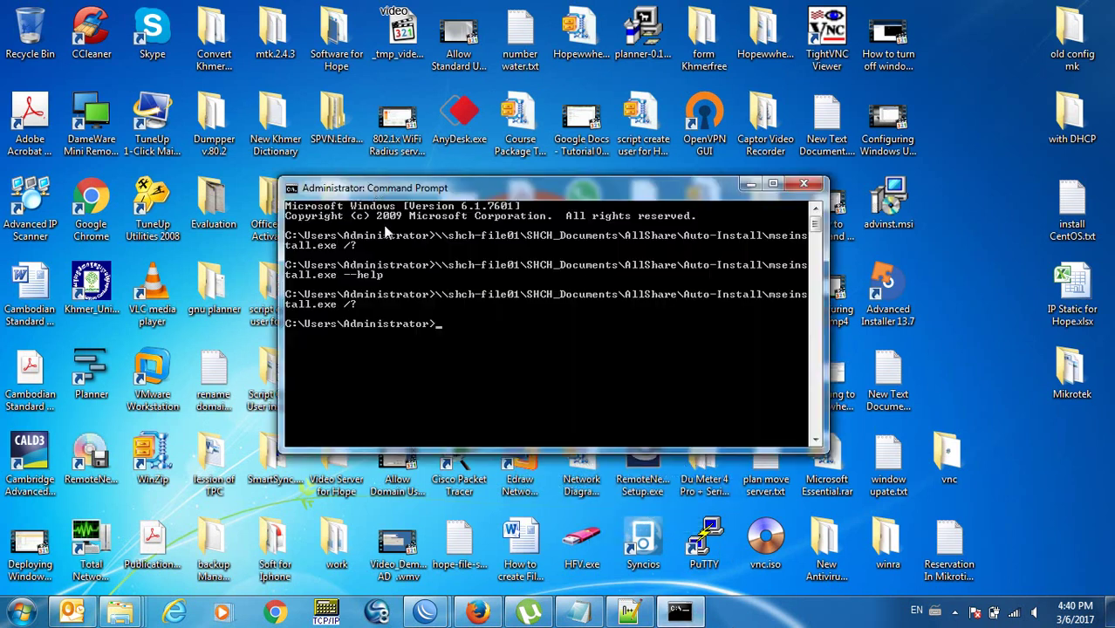
{"action": "right_click", "coordinate": [403, 261]}
{"action": "left_click", "coordinate": [443, 307]}
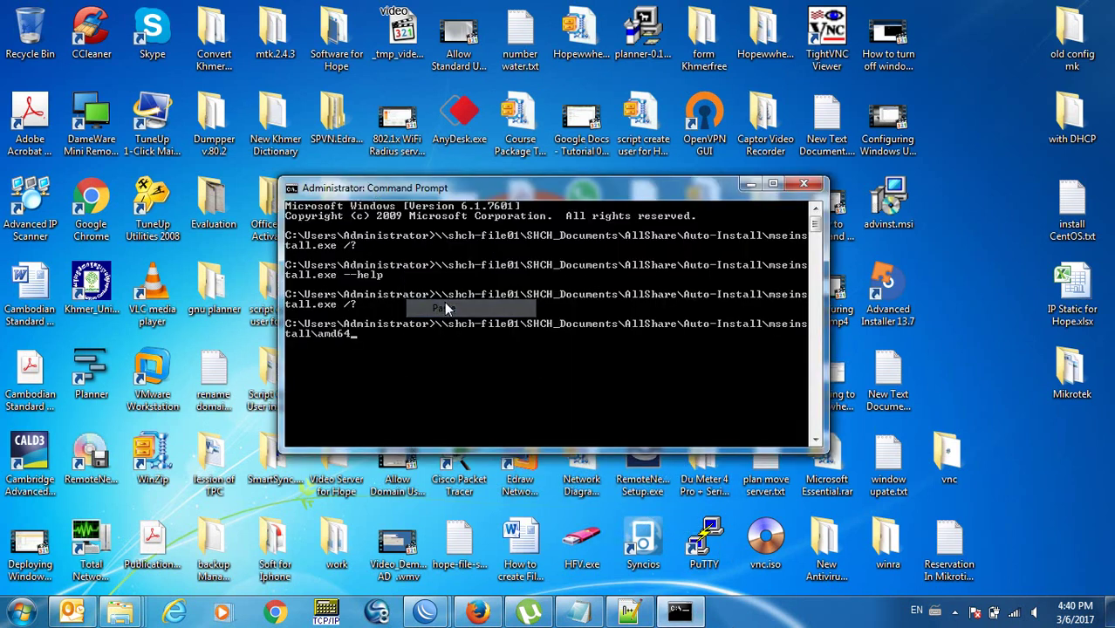
{"action": "type", "text": "\\s"}
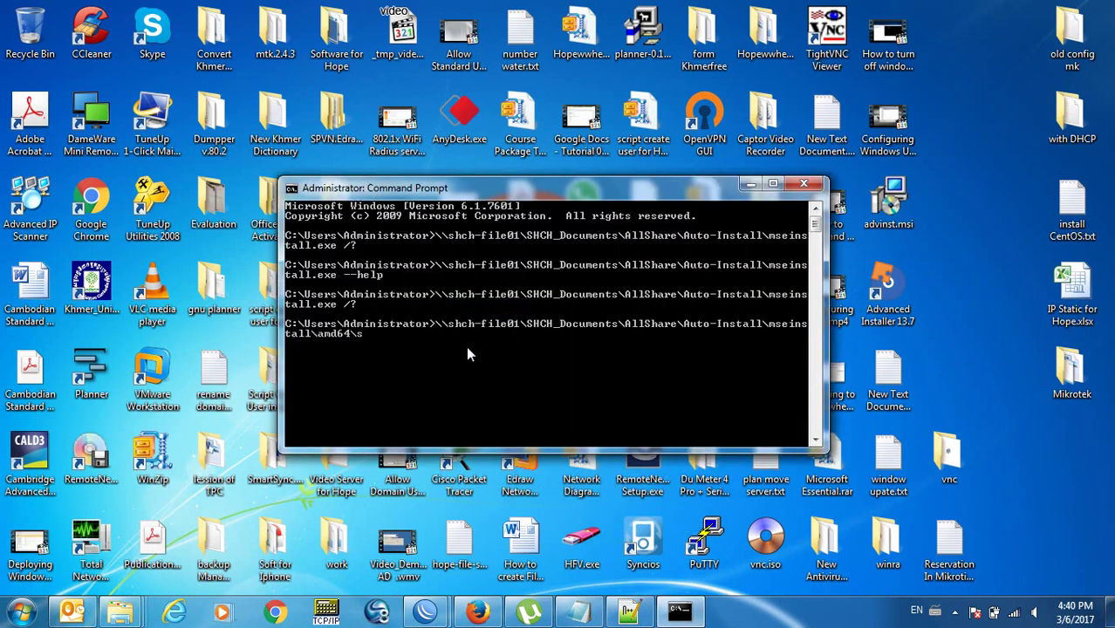
{"action": "type", "text": "etup /?"}
{"action": "key", "text": "Return"}
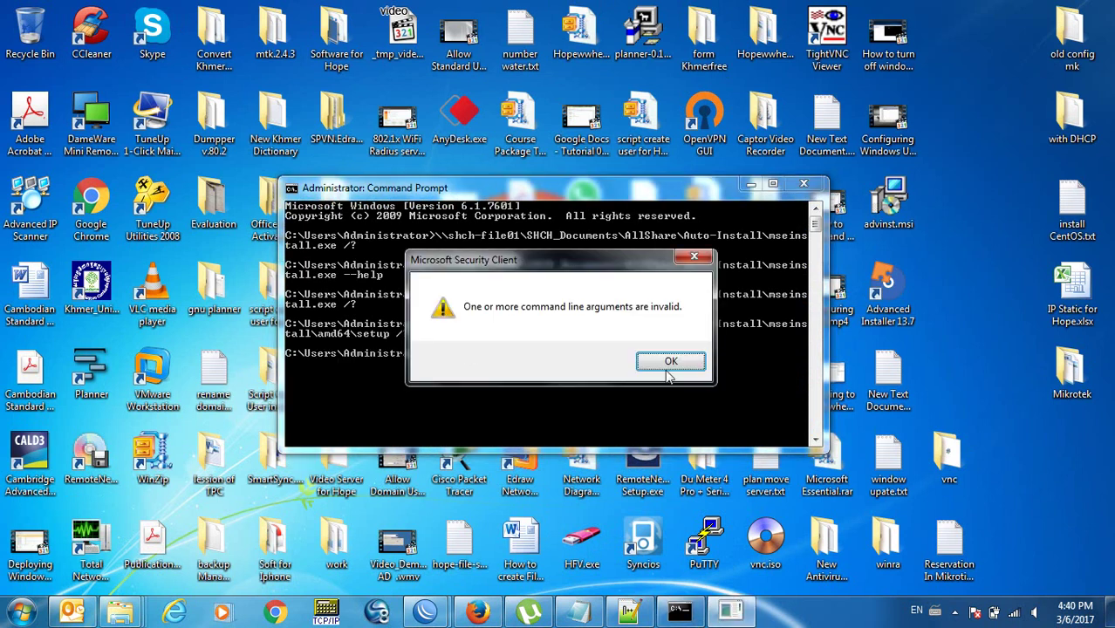
{"action": "left_click", "coordinate": [688, 366]}
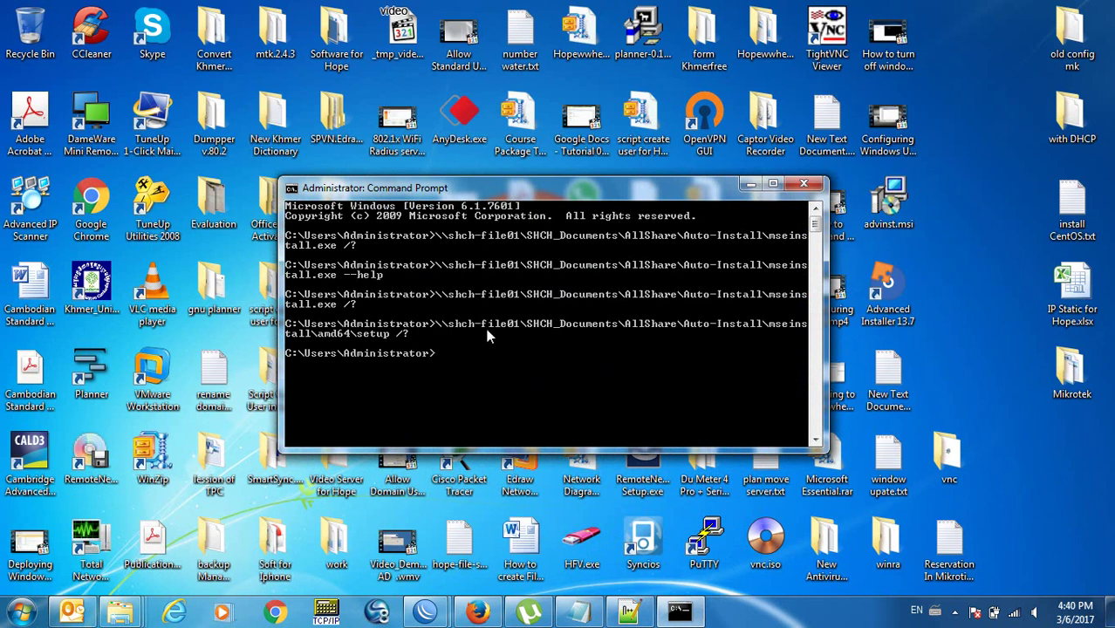
Rerun amd64 setup with --help and cancel the installation wizard it opens.
{"action": "key", "text": "Up"}
{"action": "key", "text": "BackSpace"}
{"action": "key", "text": "BackSpace"}
{"action": "key", "text": "BackSpace"}
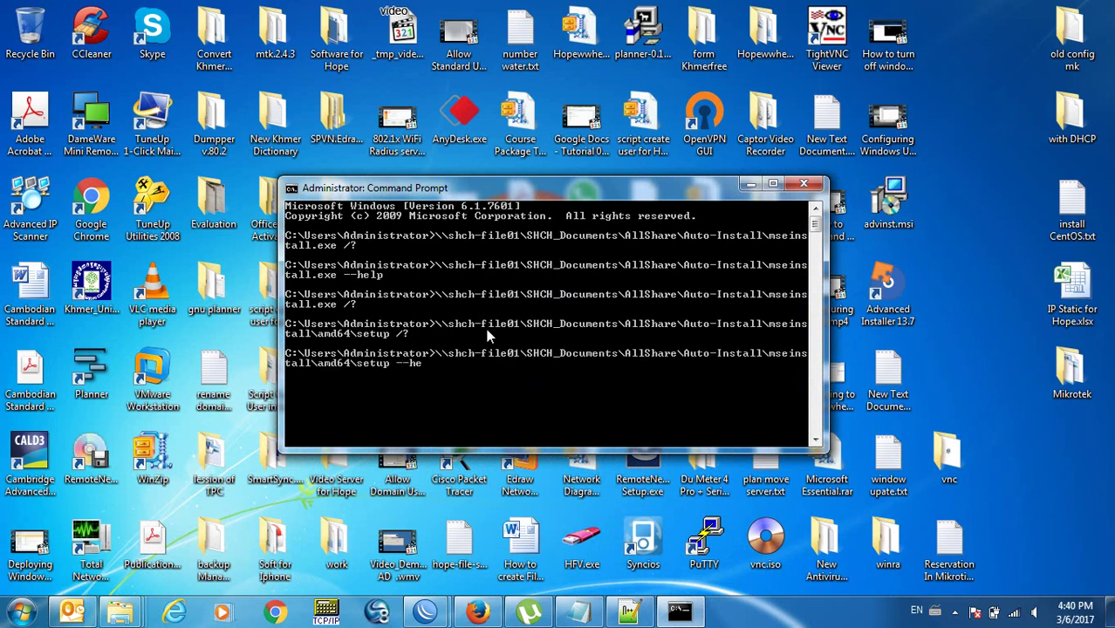
{"action": "key", "text": "Return"}
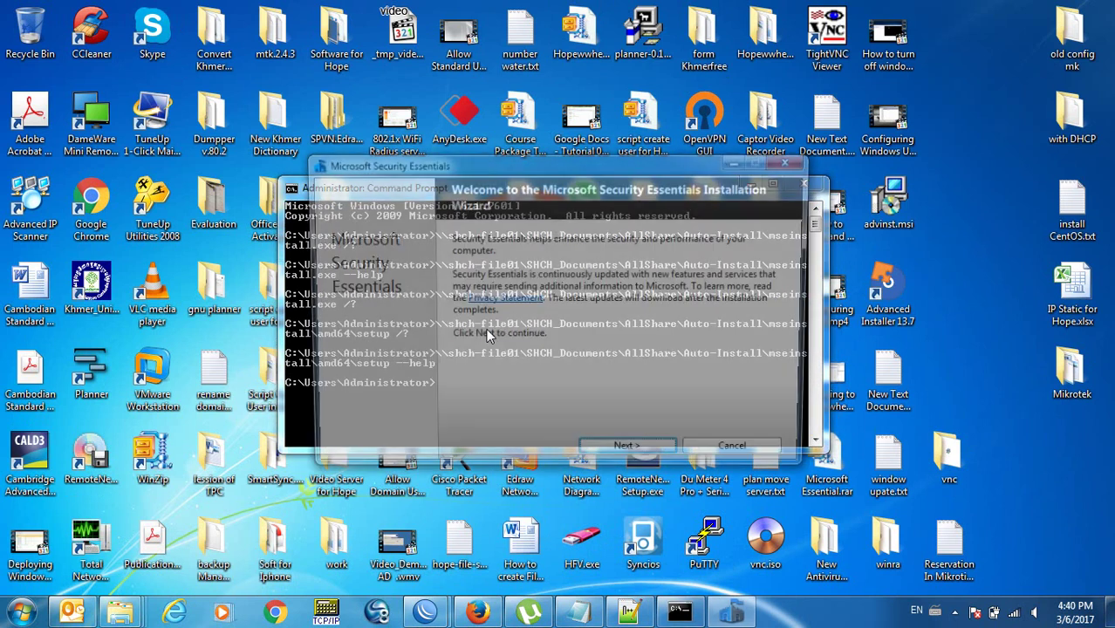
{"action": "left_click", "coordinate": [763, 455]}
{"action": "left_click", "coordinate": [636, 364]}
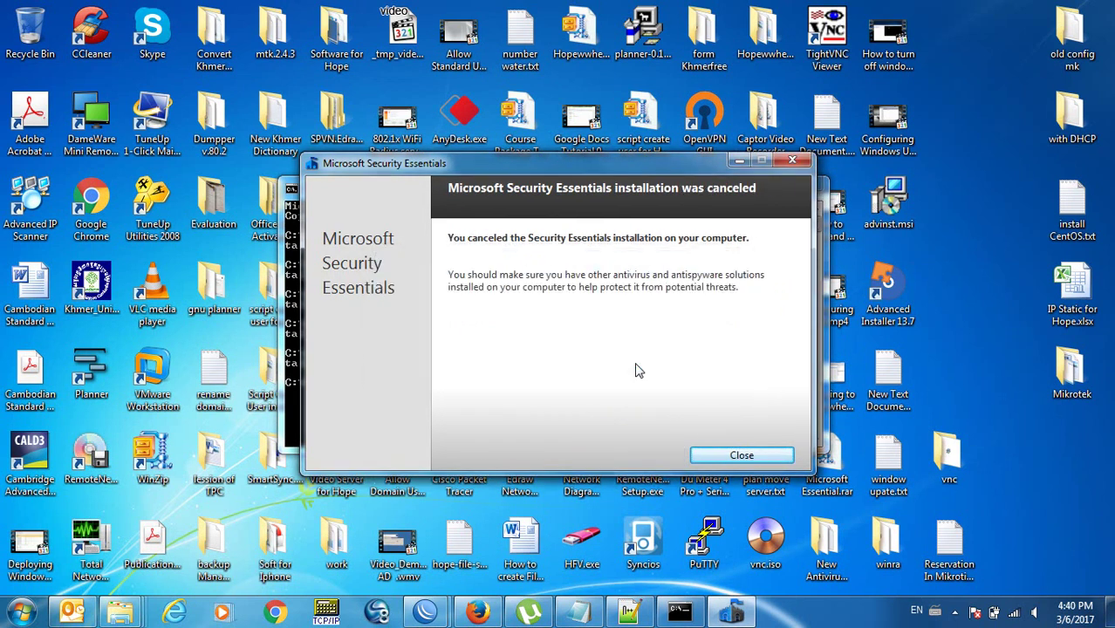
{"action": "left_click", "coordinate": [737, 455]}
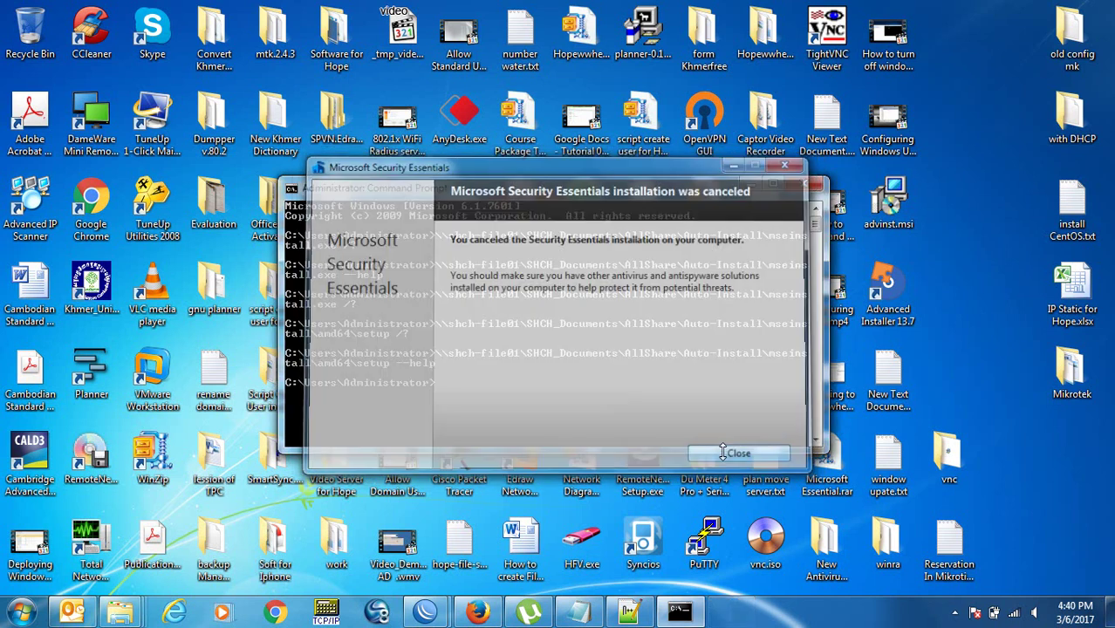
{"action": "left_click", "coordinate": [489, 613]}
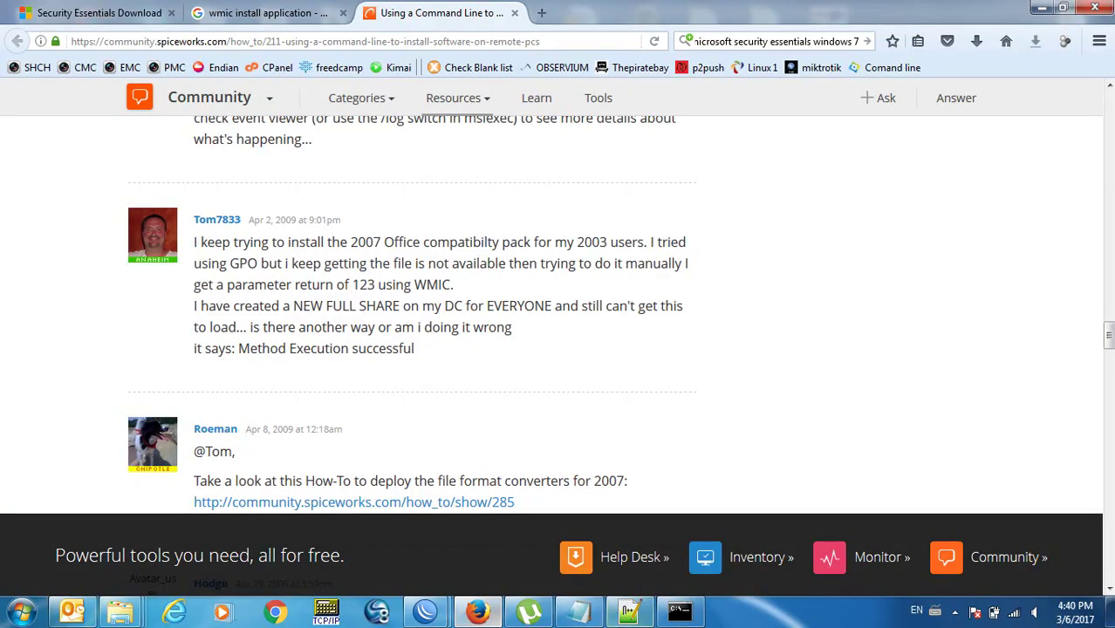
Search Google in a new Firefox tab for 'mseinstall command line options'.
{"action": "left_click", "coordinate": [679, 611]}
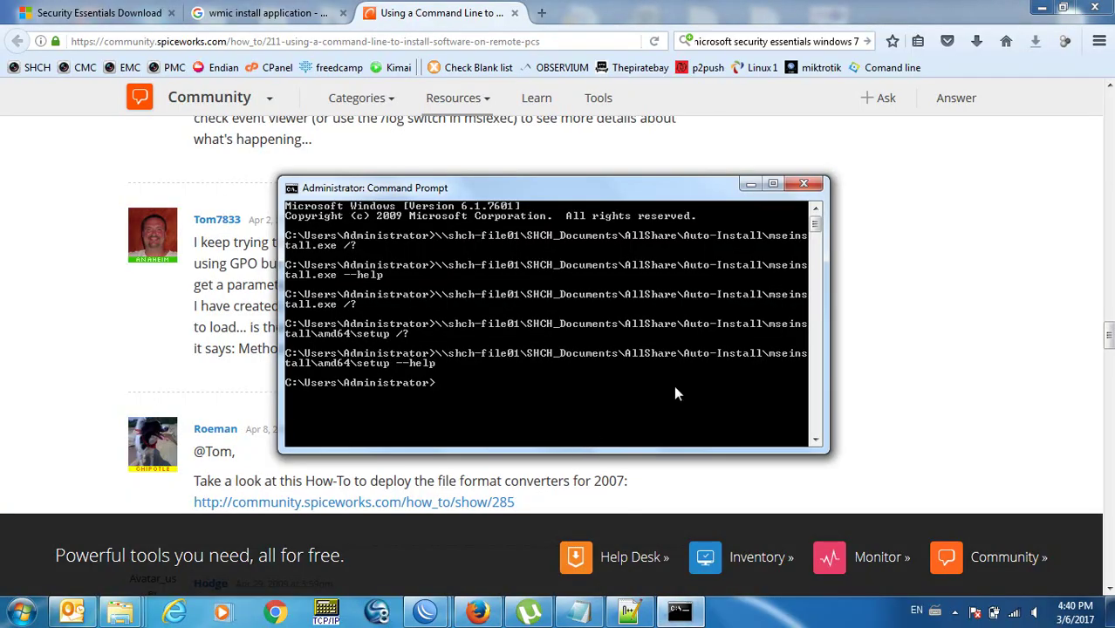
{"action": "left_click", "coordinate": [51, 361]}
{"action": "key", "text": "ctrl+t"}
{"action": "type", "text": "mseinstall command line options"}
{"action": "key", "text": "Return"}
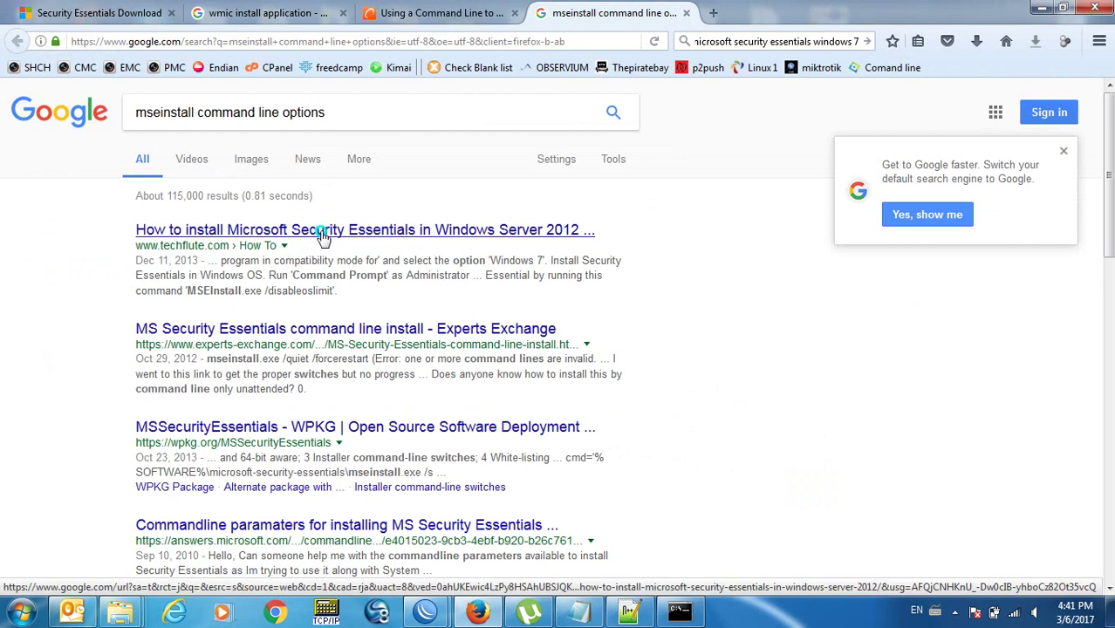
Open the TechFlute and Experts Exchange results in new tabs, glance at them, and return to the results.
{"action": "right_click", "coordinate": [321, 234]}
{"action": "left_click", "coordinate": [342, 245]}
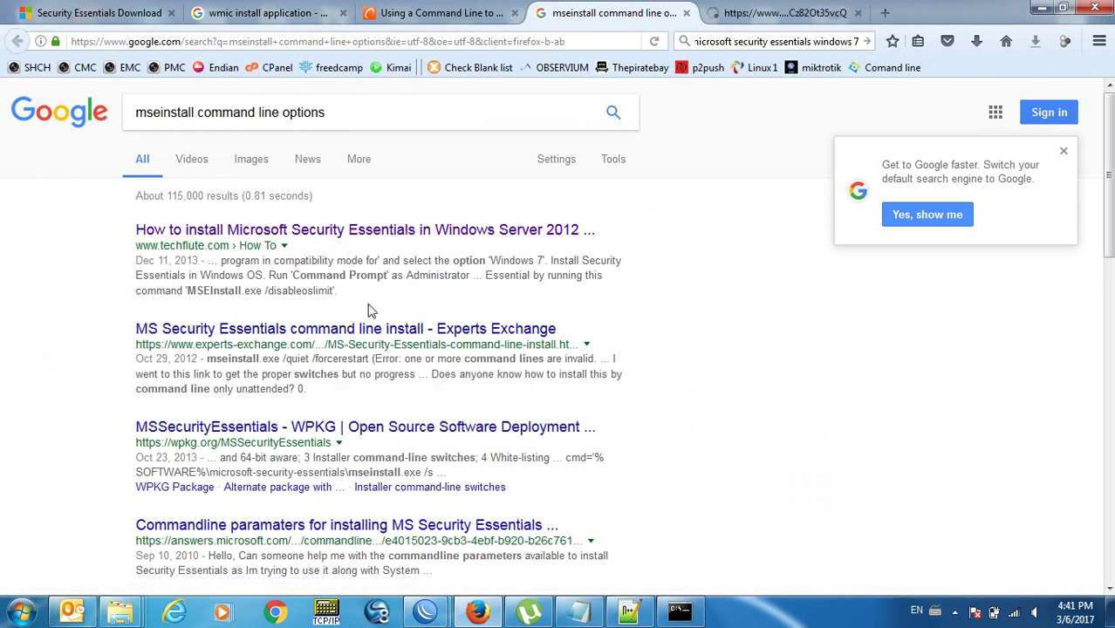
{"action": "right_click", "coordinate": [381, 331]}
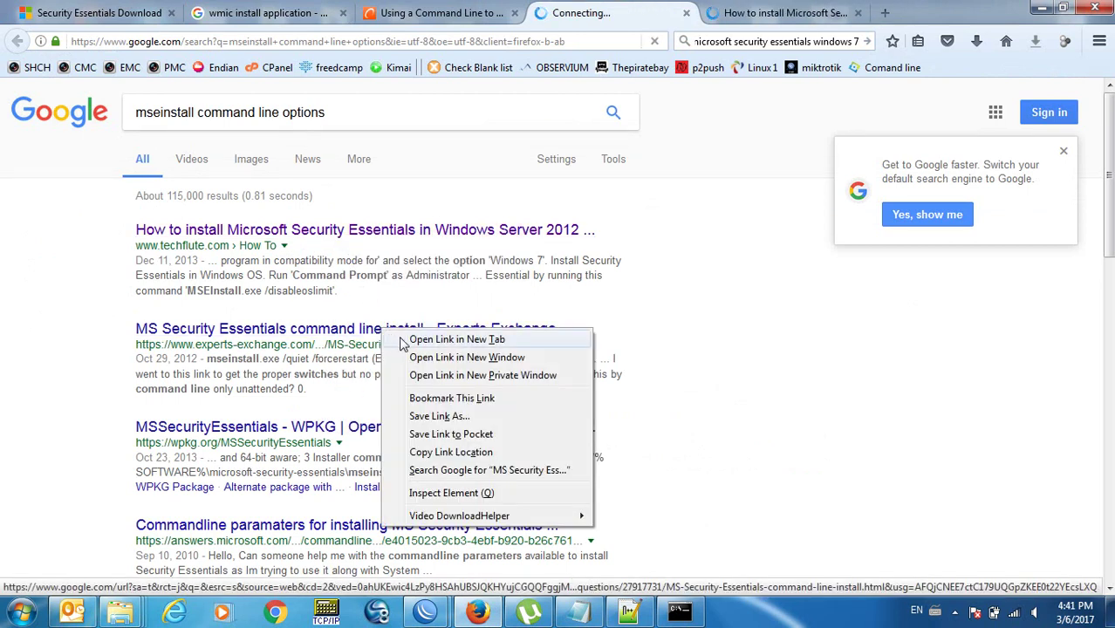
{"action": "left_click", "coordinate": [401, 340]}
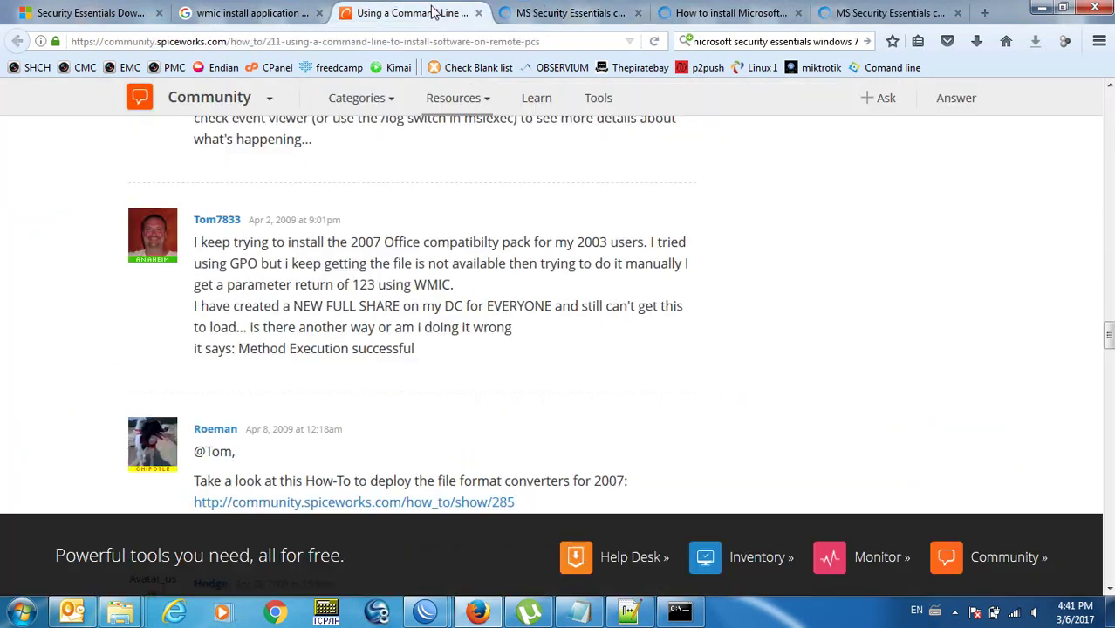
{"action": "left_click", "coordinate": [462, 13]}
{"action": "left_click", "coordinate": [549, 13]}
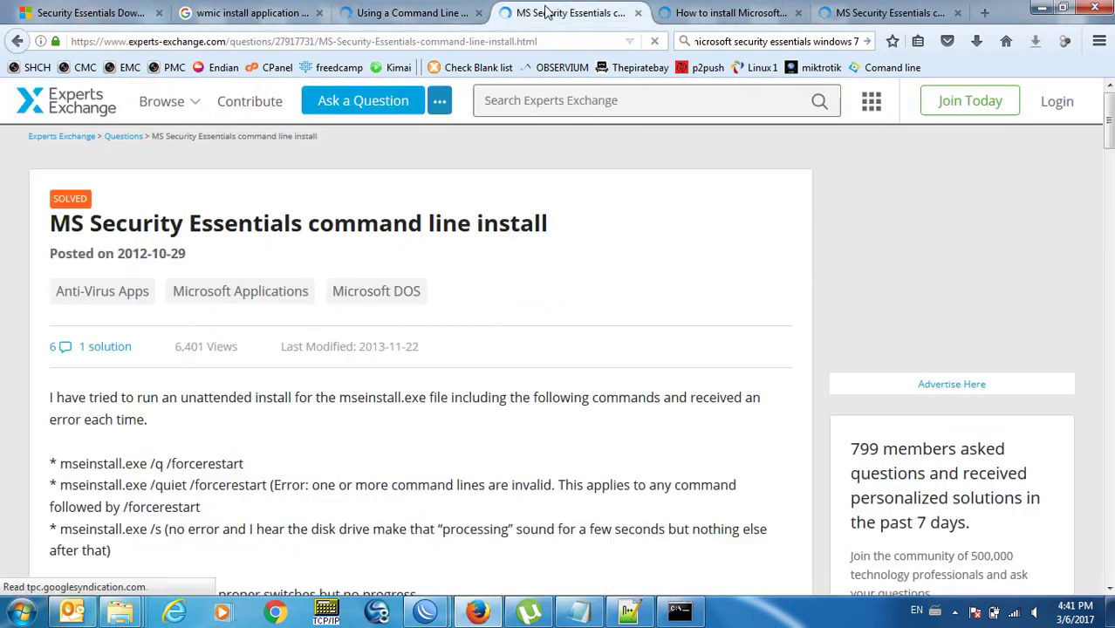
{"action": "left_click", "coordinate": [17, 42]}
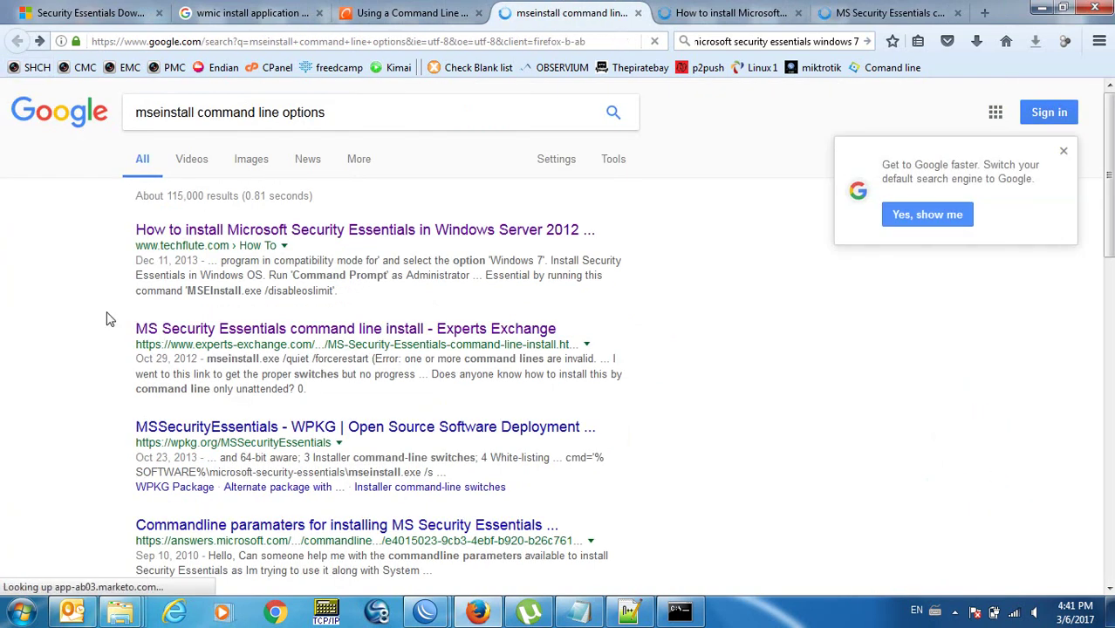
Open the Microsoft answers command-line parameters thread in a new tab and view it.
{"action": "scroll", "coordinate": [106, 319], "scroll_direction": "down", "scroll_amount": 5}
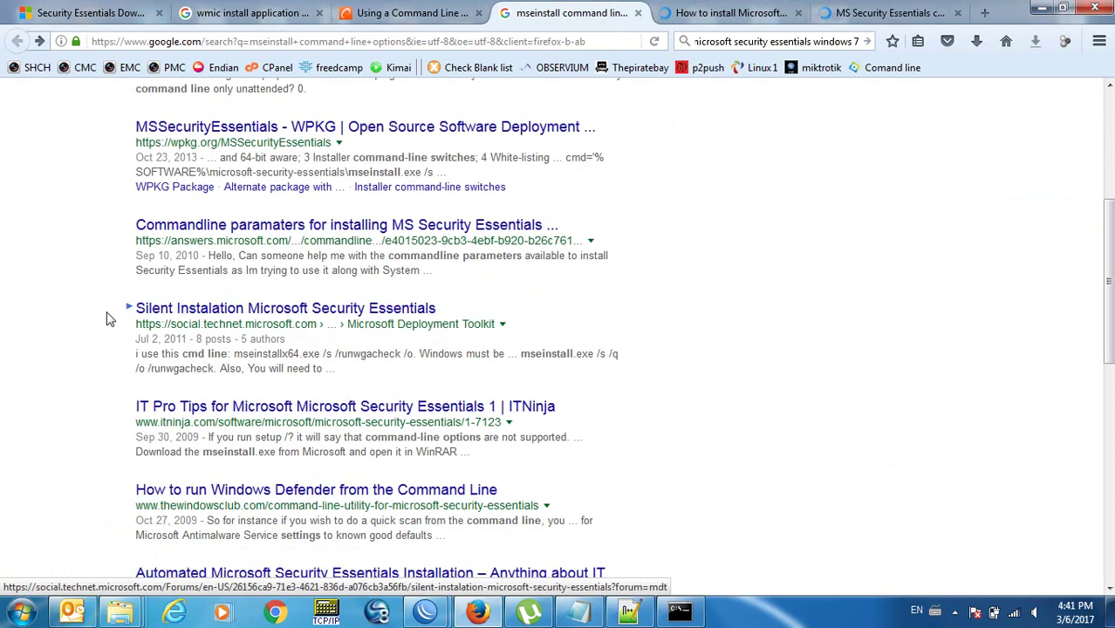
{"action": "key", "text": "Up"}
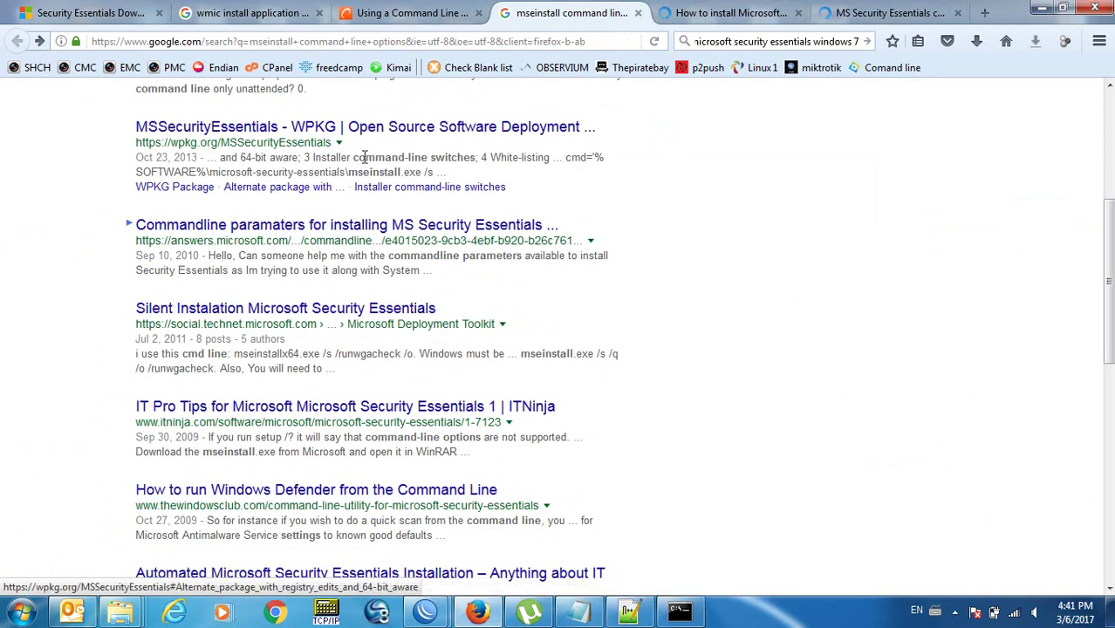
{"action": "right_click", "coordinate": [353, 226]}
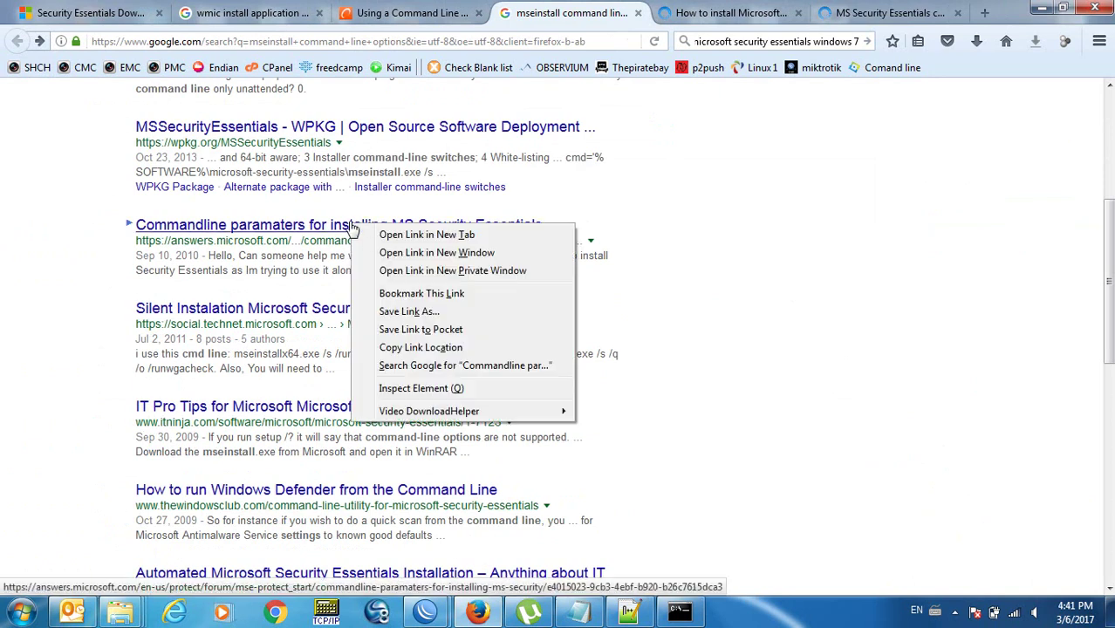
{"action": "left_click", "coordinate": [384, 232]}
{"action": "left_click", "coordinate": [615, 10]}
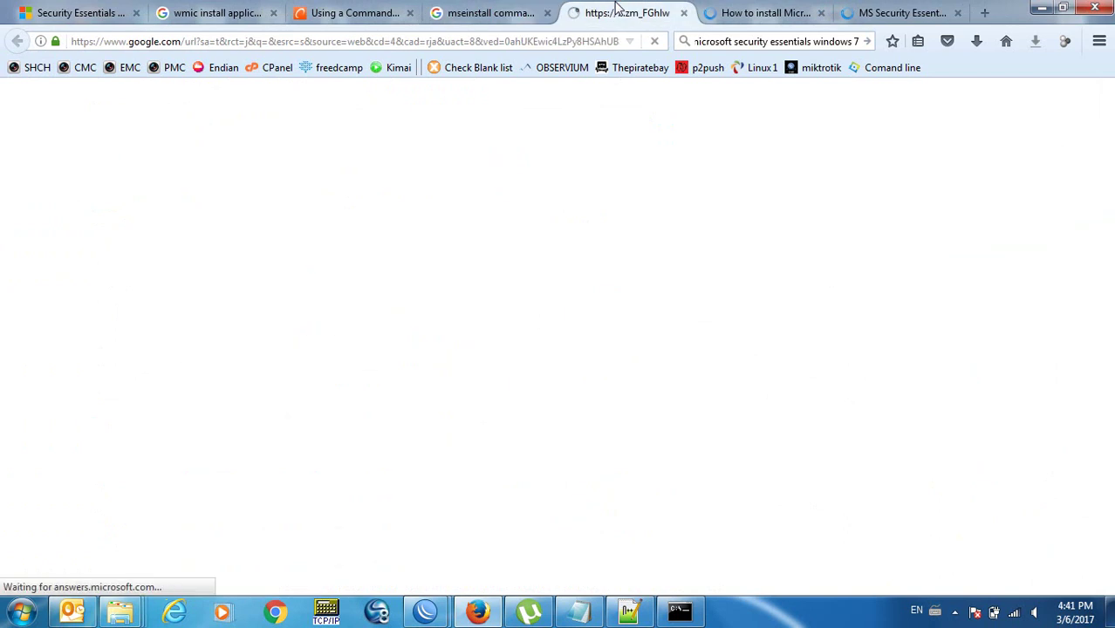
Check the TechFlute tab, then read through the Microsoft answers thread's replies.
{"action": "left_click", "coordinate": [759, 10]}
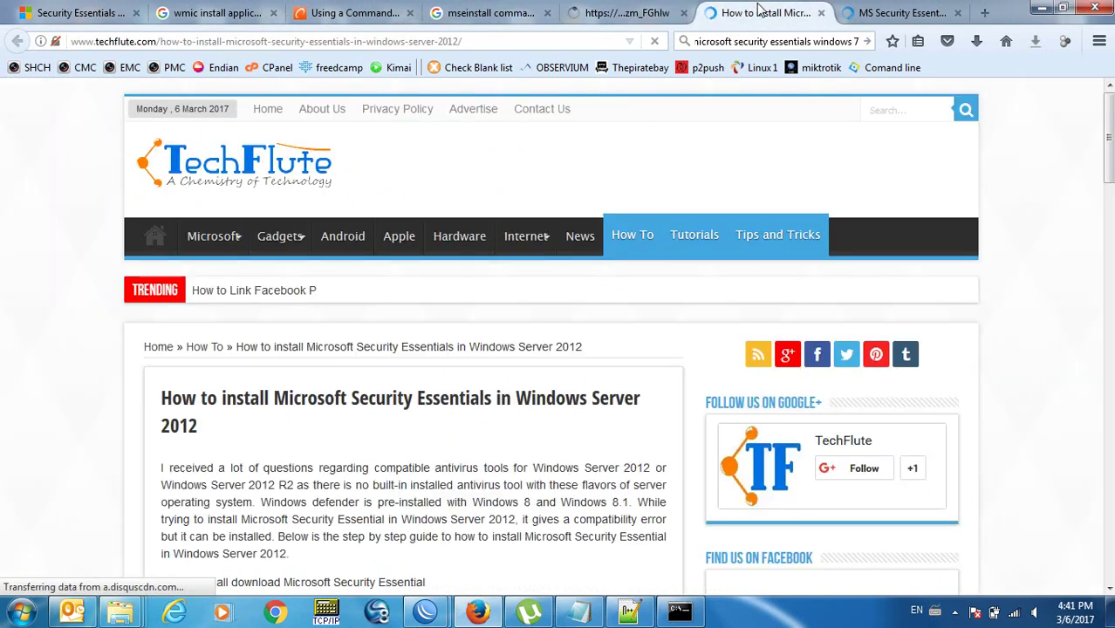
{"action": "left_click", "coordinate": [650, 9]}
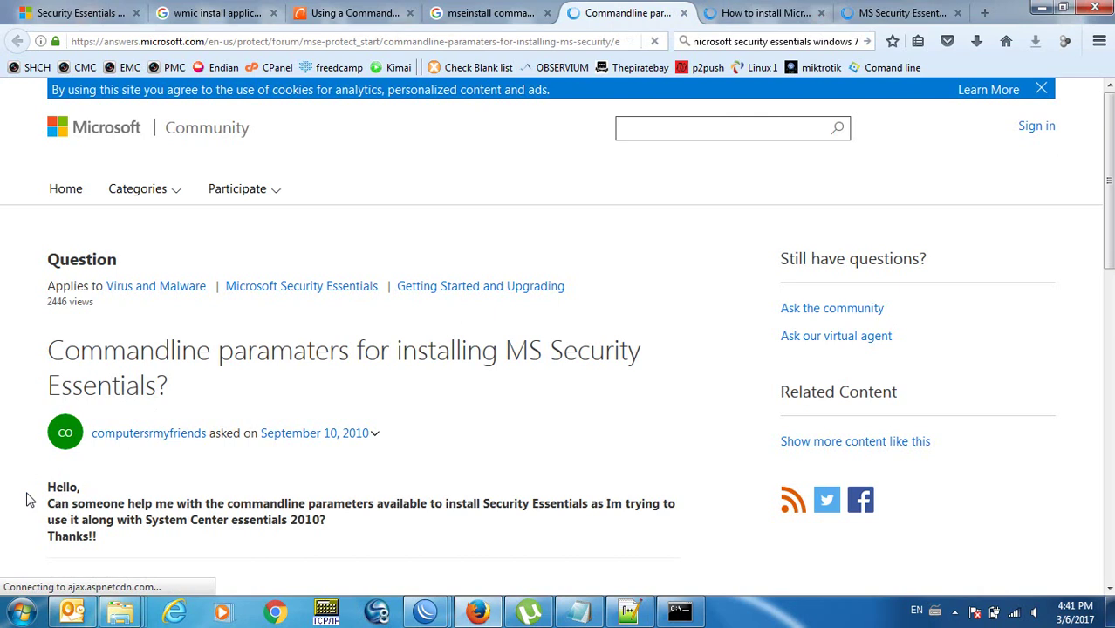
{"action": "scroll", "coordinate": [26, 499], "scroll_direction": "down", "scroll_amount": 5}
{"action": "scroll", "coordinate": [26, 499], "scroll_direction": "down", "scroll_amount": 4}
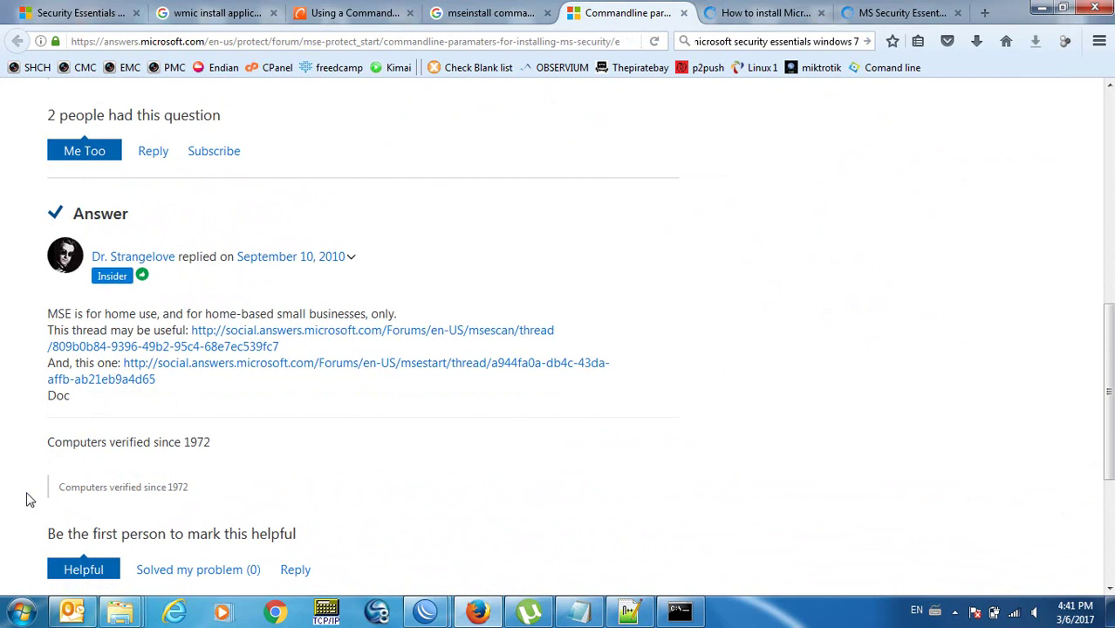
{"action": "scroll", "coordinate": [26, 499], "scroll_direction": "down", "scroll_amount": 3}
{"action": "scroll", "coordinate": [26, 499], "scroll_direction": "up", "scroll_amount": 2}
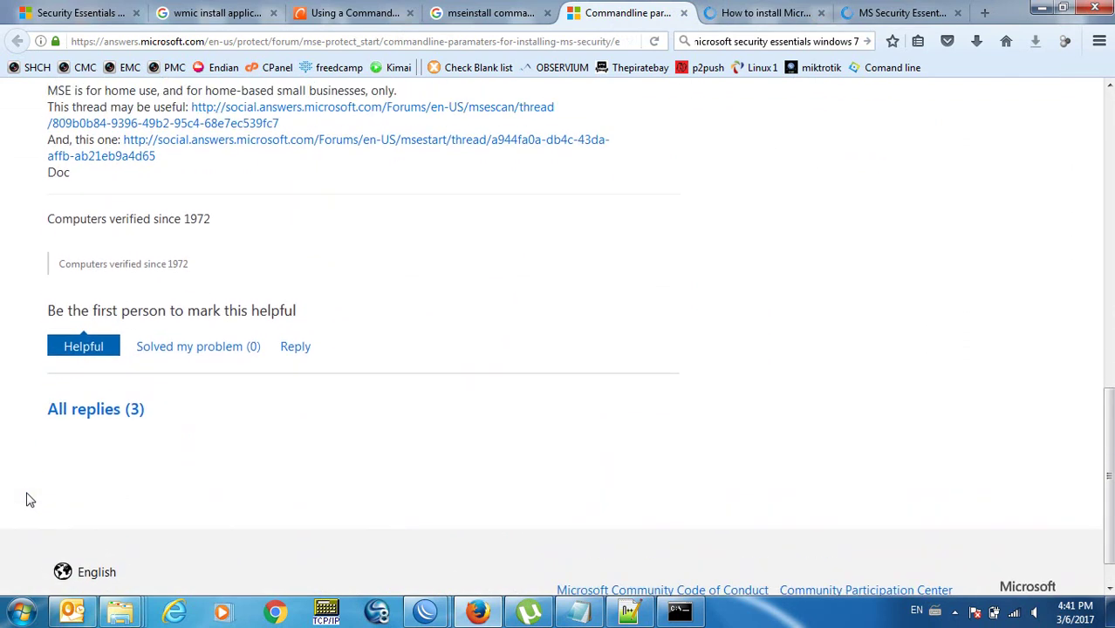
{"action": "scroll", "coordinate": [26, 499], "scroll_direction": "up", "scroll_amount": 1}
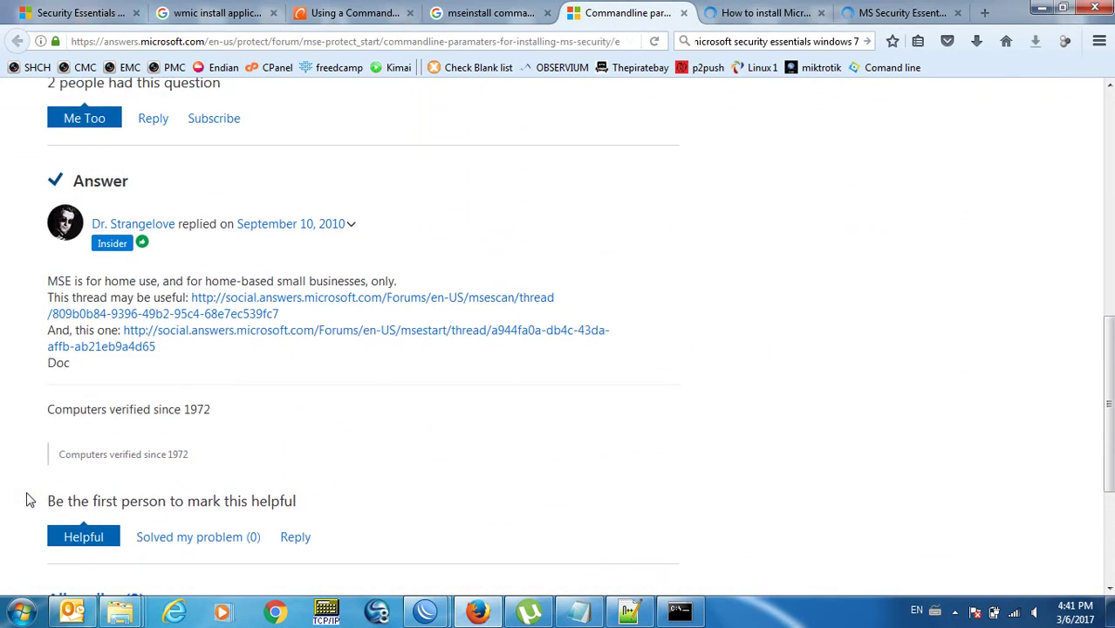
Open both linked forum threads in new tabs, then close the two Invalid URL pages.
{"action": "right_click", "coordinate": [264, 298]}
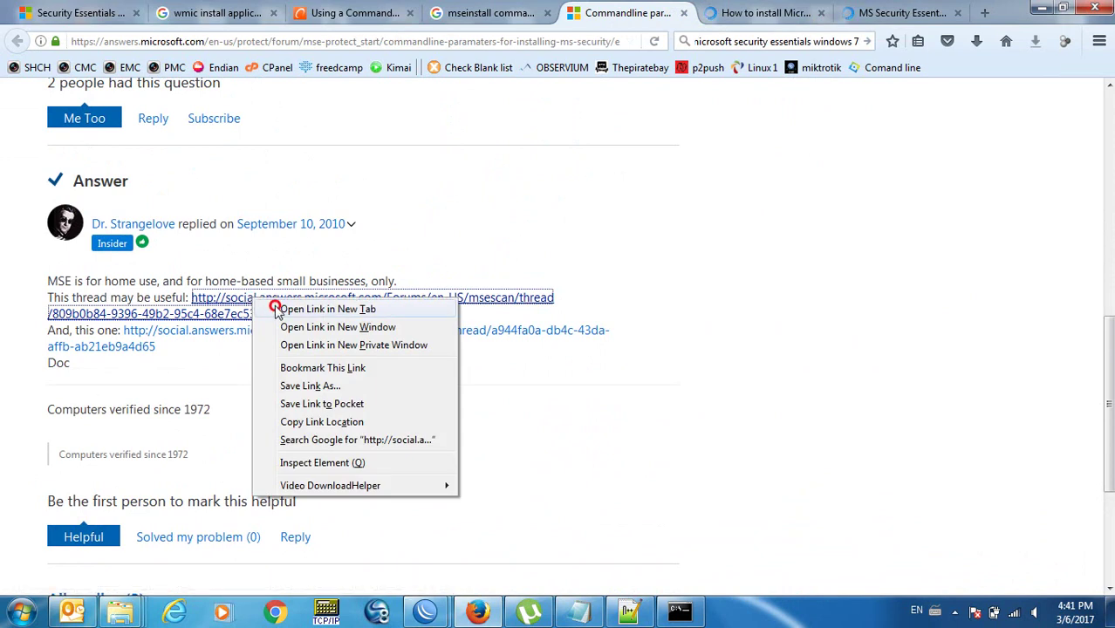
{"action": "left_click", "coordinate": [278, 310]}
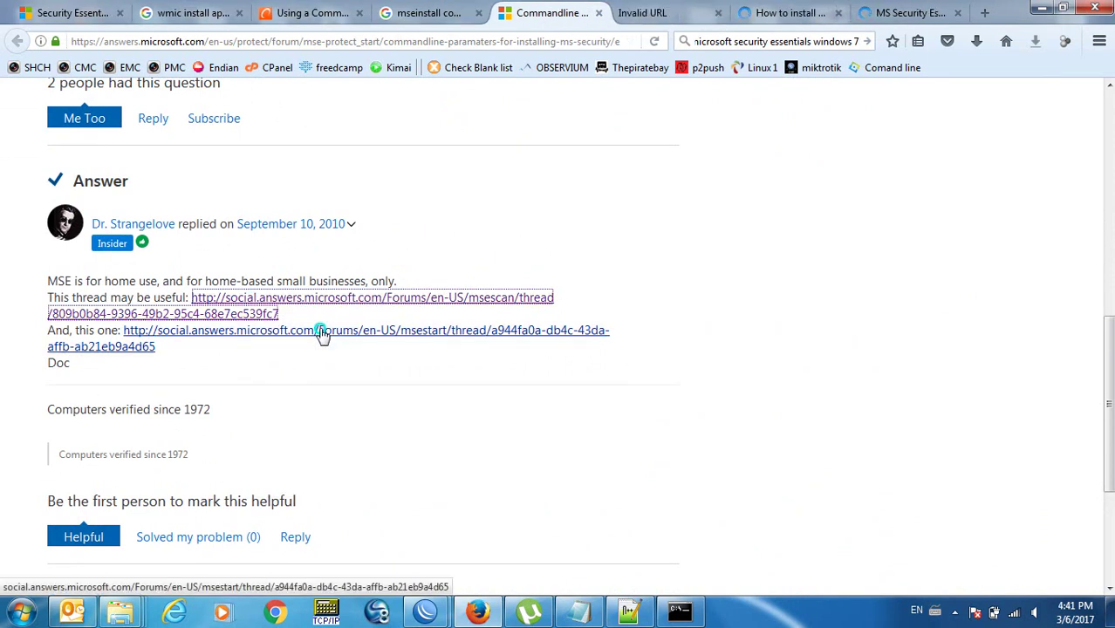
{"action": "right_click", "coordinate": [321, 334]}
{"action": "left_click", "coordinate": [349, 342]}
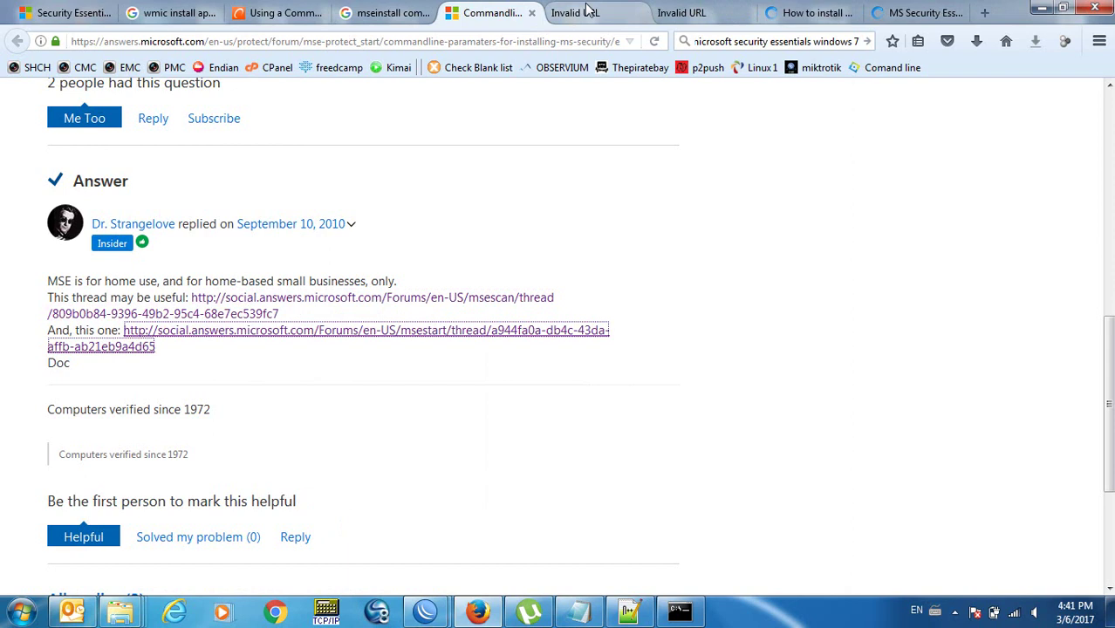
{"action": "left_click", "coordinate": [638, 18]}
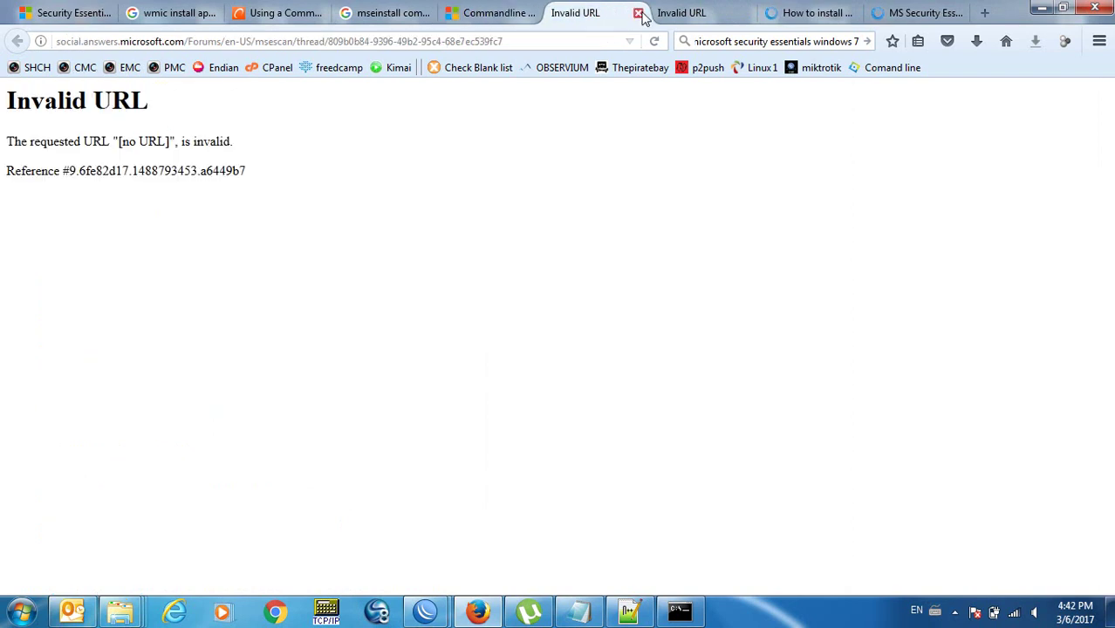
{"action": "left_click", "coordinate": [637, 14]}
{"action": "left_click", "coordinate": [637, 14]}
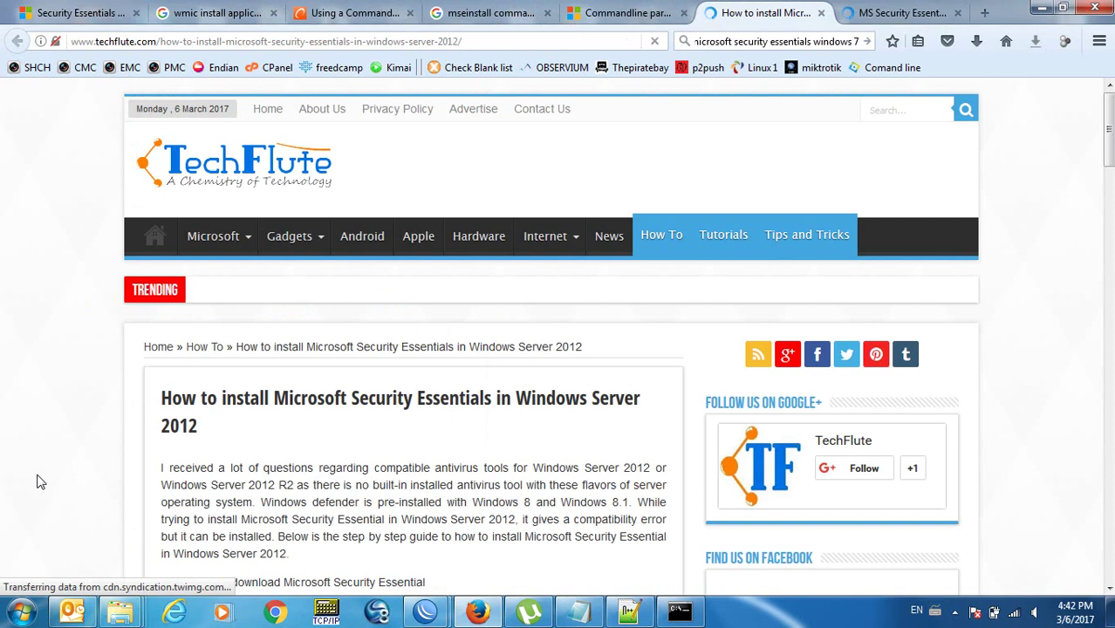
Read down the TechFlute Server 2012 install steps, then view the Experts Exchange command line install question.
{"action": "scroll", "coordinate": [37, 482], "scroll_direction": "down", "scroll_amount": 10}
{"action": "scroll", "coordinate": [37, 481], "scroll_direction": "down", "scroll_amount": 8}
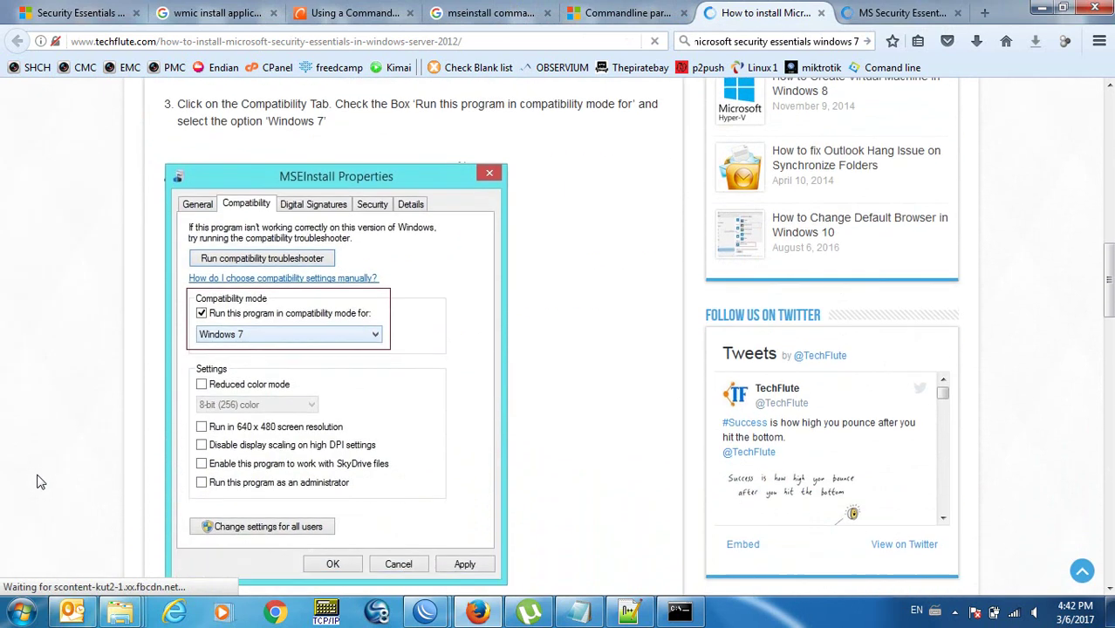
{"action": "scroll", "coordinate": [38, 482], "scroll_direction": "down", "scroll_amount": 7}
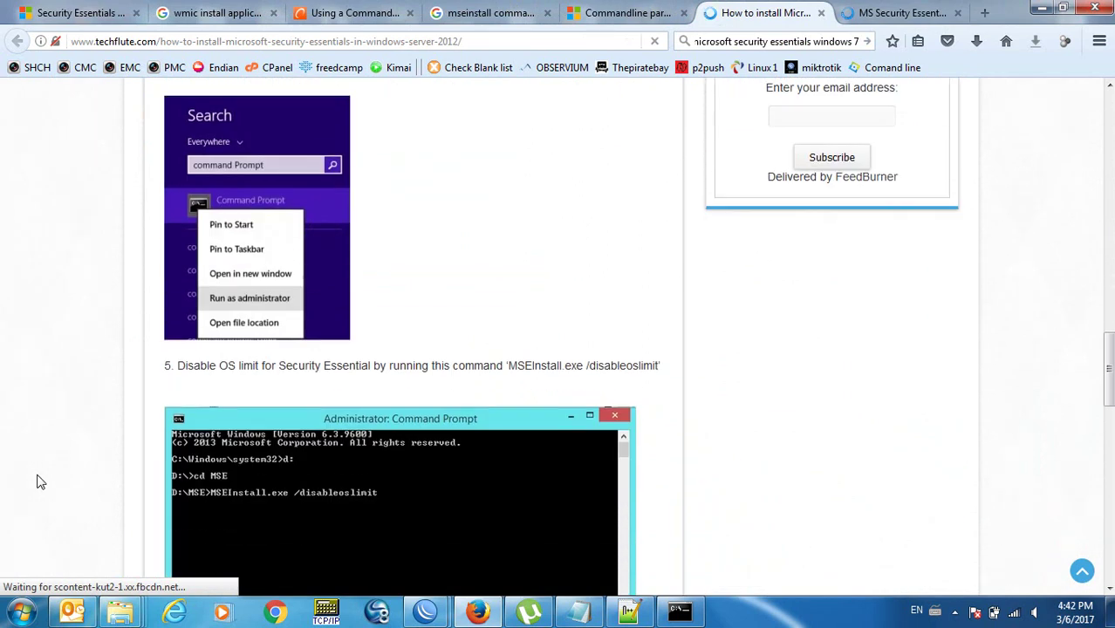
{"action": "scroll", "coordinate": [38, 481], "scroll_direction": "down", "scroll_amount": 1}
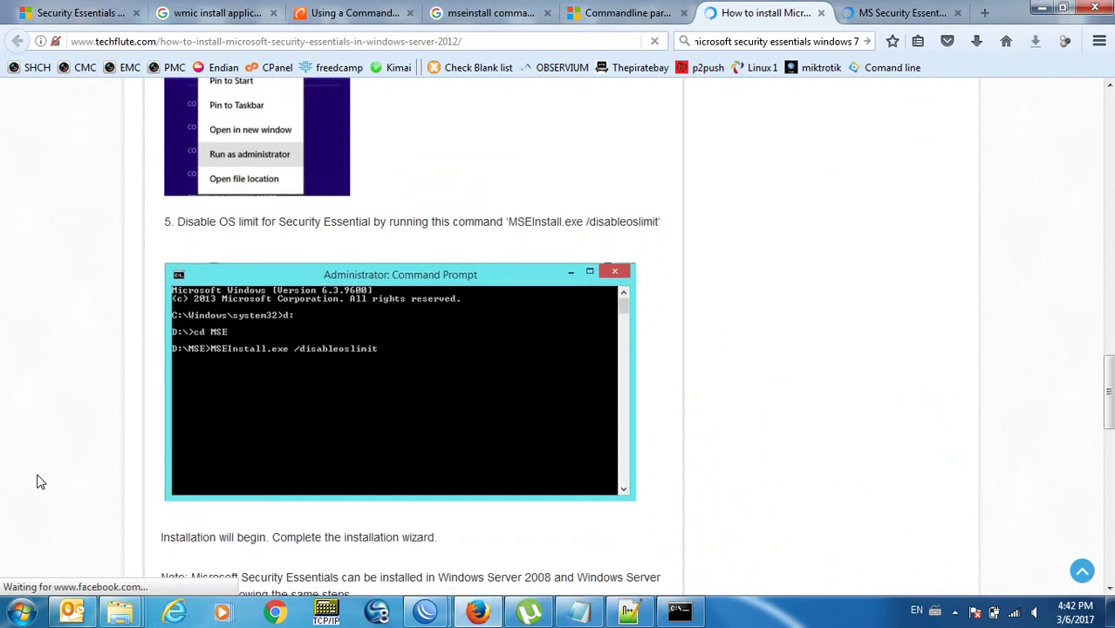
{"action": "scroll", "coordinate": [38, 482], "scroll_direction": "down", "scroll_amount": 3}
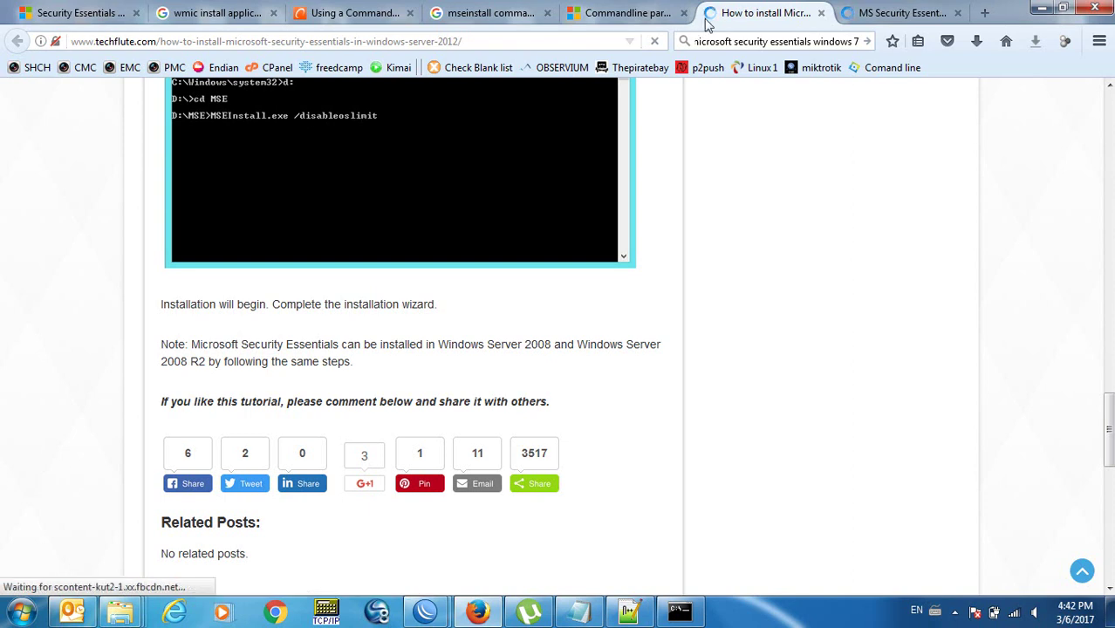
{"action": "left_click", "coordinate": [881, 13]}
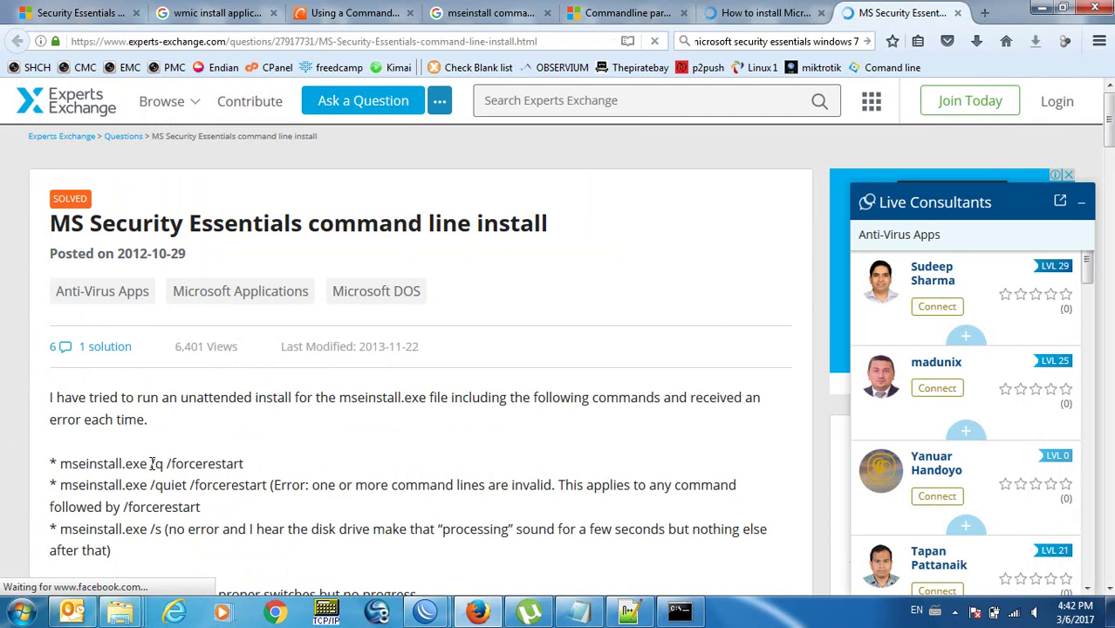
Scroll to the expert reply and highlight the /s /runwgacheck /o install switches.
{"action": "scroll", "coordinate": [4, 474], "scroll_direction": "down", "scroll_amount": 10}
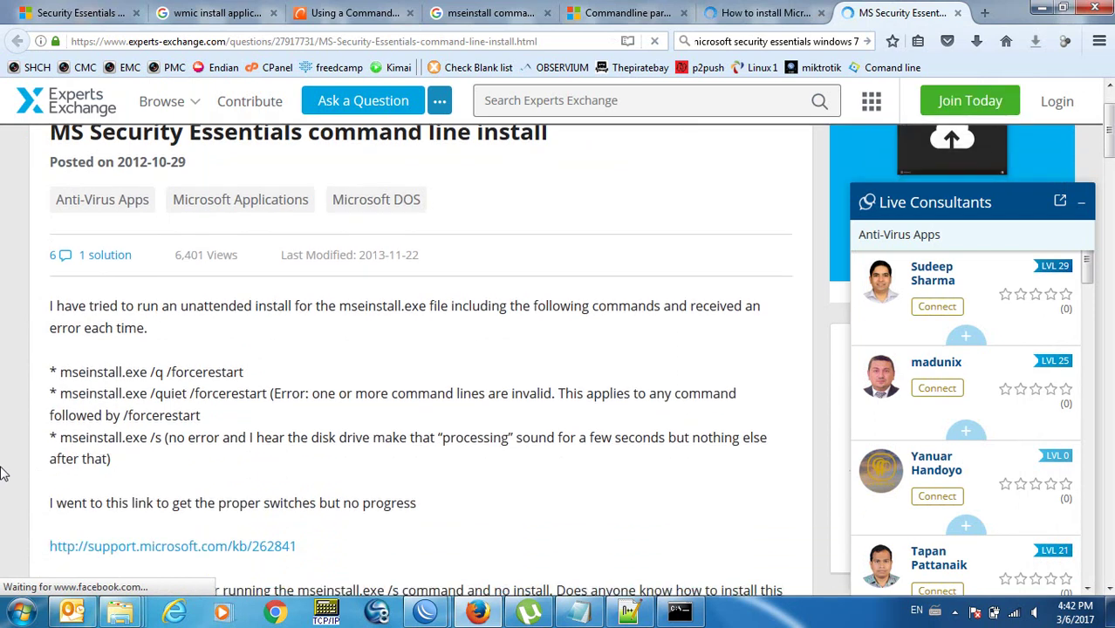
{"action": "scroll", "coordinate": [5, 474], "scroll_direction": "down", "scroll_amount": 4}
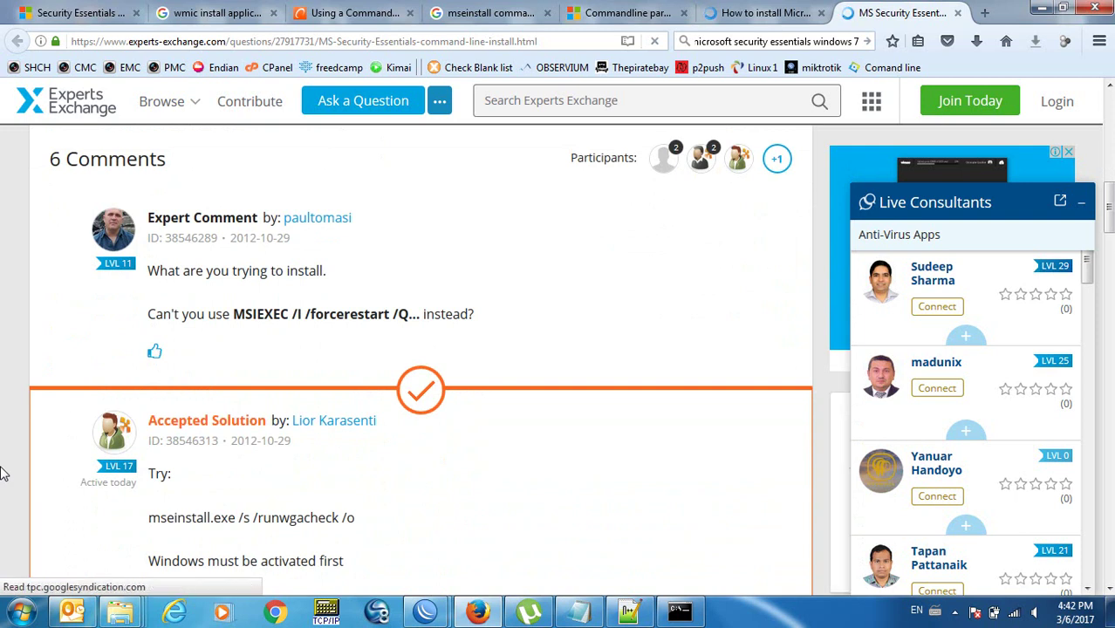
{"action": "scroll", "coordinate": [4, 474], "scroll_direction": "down", "scroll_amount": 3}
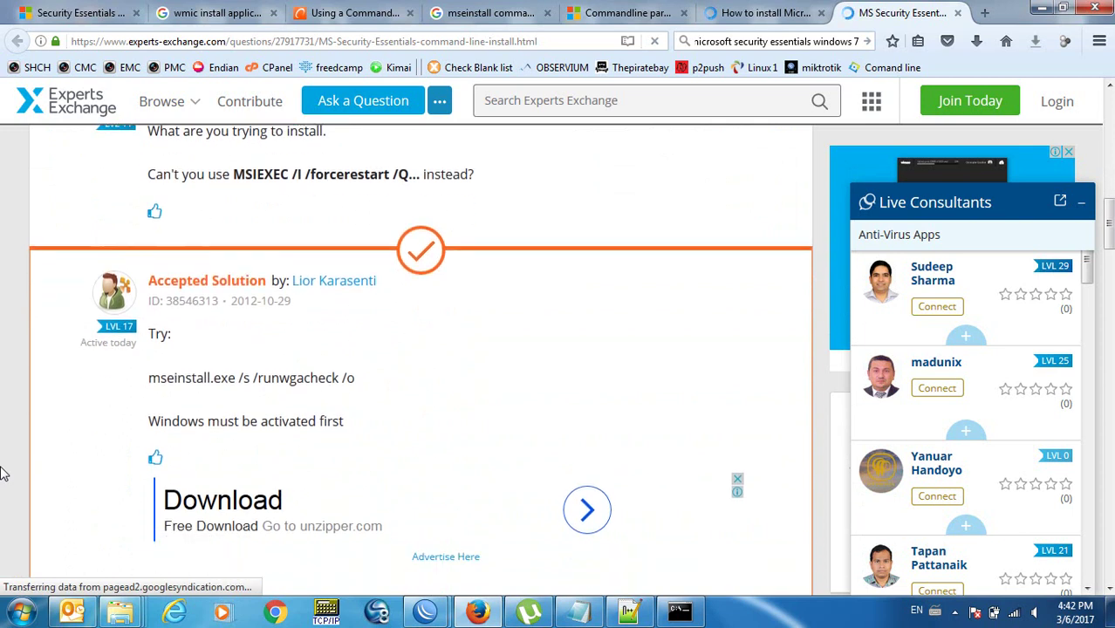
{"action": "scroll", "coordinate": [5, 473], "scroll_direction": "down", "scroll_amount": 5}
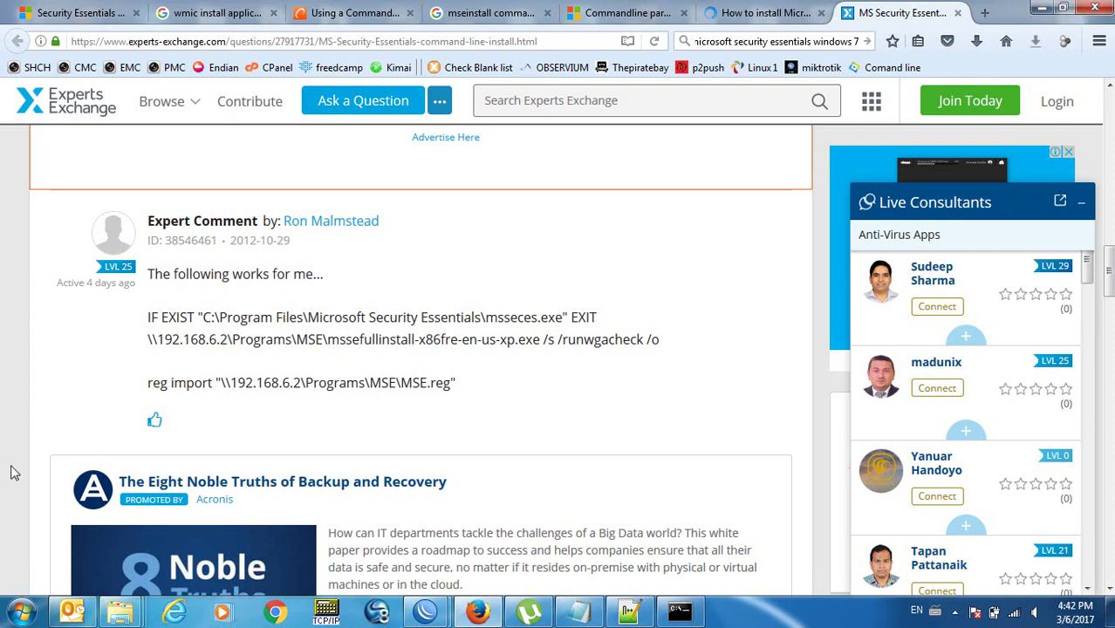
{"action": "left_click_drag", "start_coordinate": [544, 341], "coordinate": [661, 343]}
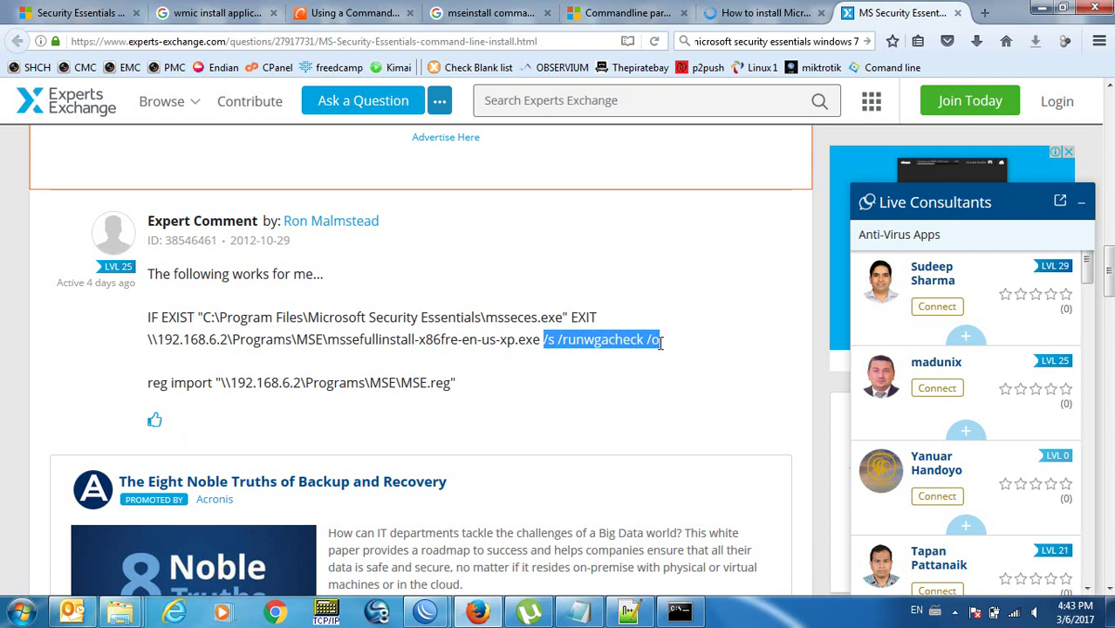
{"action": "key", "text": "alt+Tab"}
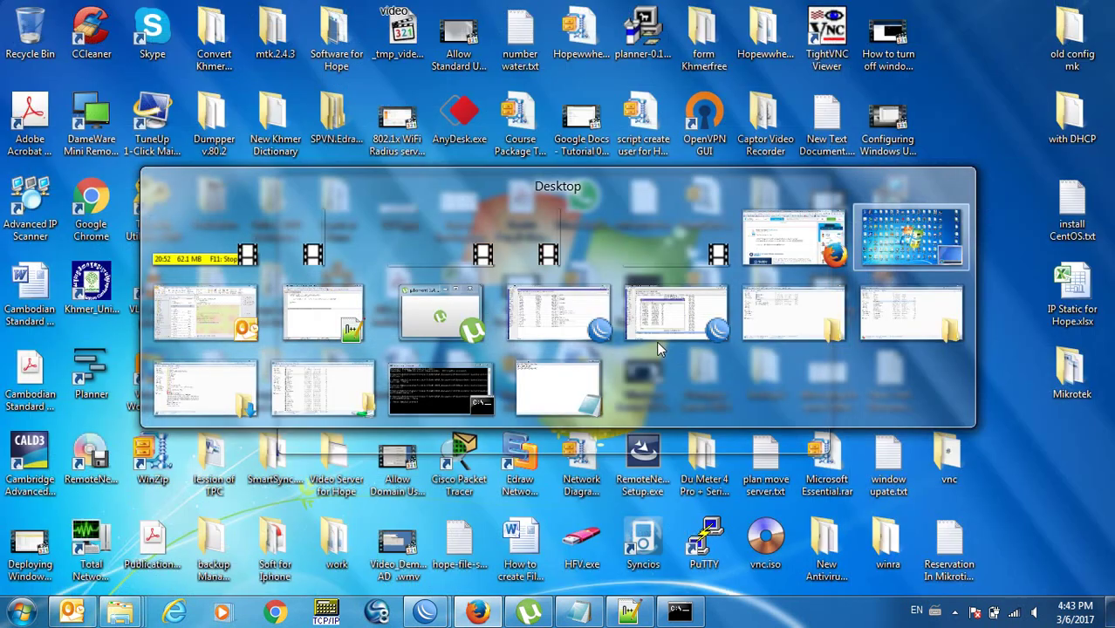
Complete line 12 of install-test.wsf with the mseinstall.exe share path plus /s /runwgacheck /o, and save.
{"action": "mouse_move", "coordinate": [410, 324]}
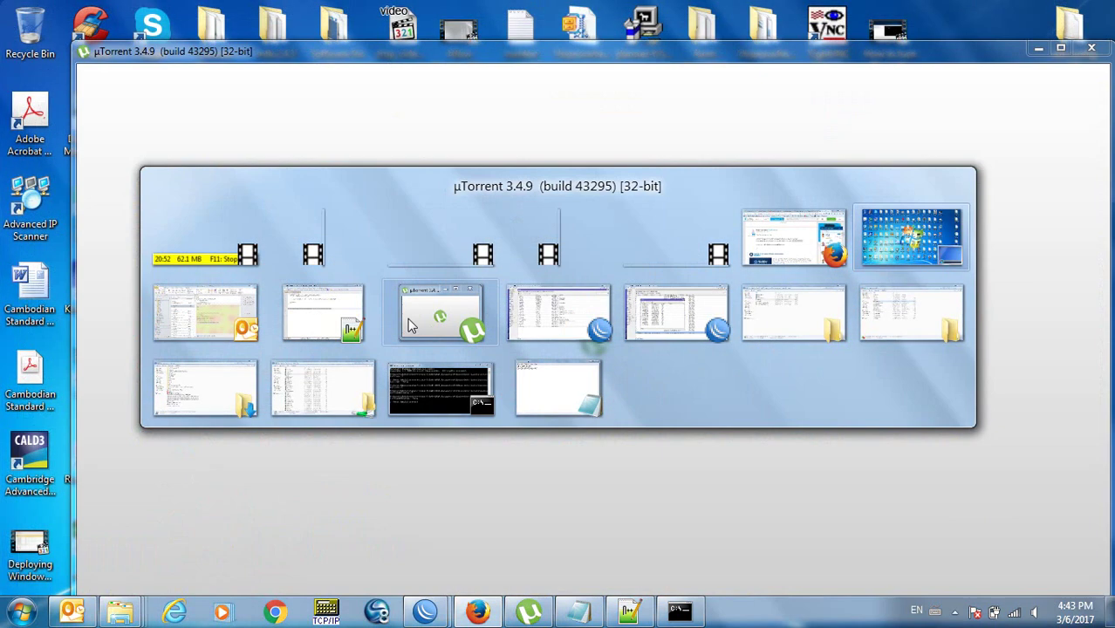
{"action": "left_click", "coordinate": [324, 316]}
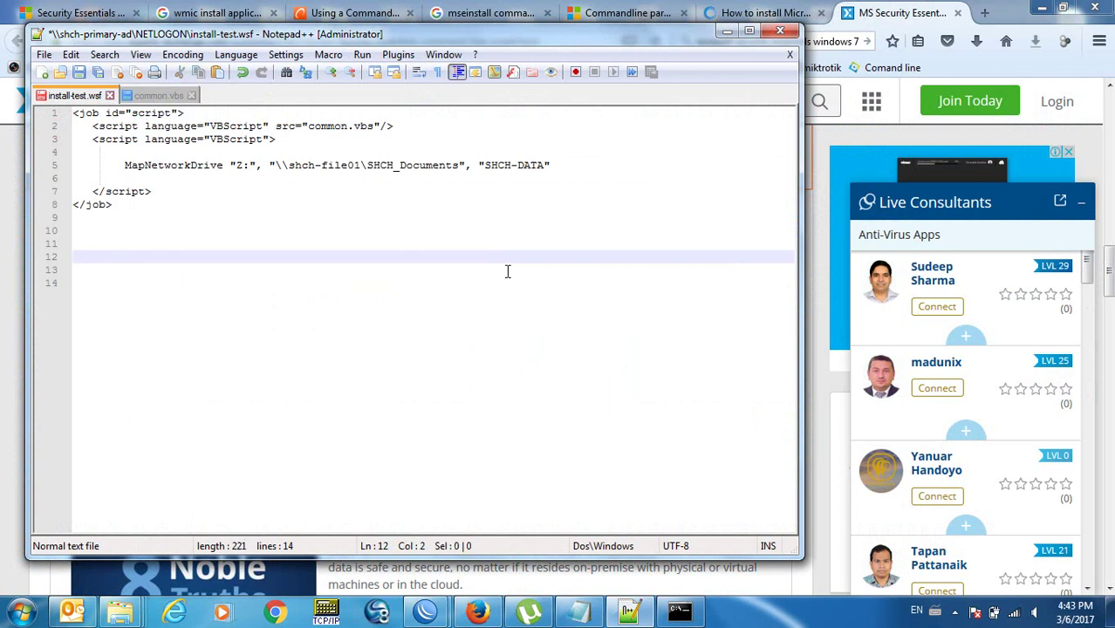
{"action": "type", "text": "\\shch-file01\\SHCH_Documents\\AllShare\\Auto-Install\\mseinstall.exe"}
{"action": "type", "text": "/s /runwgacheck /o"}
{"action": "key", "text": "Return"}
{"action": "key", "text": "ctrl+s"}
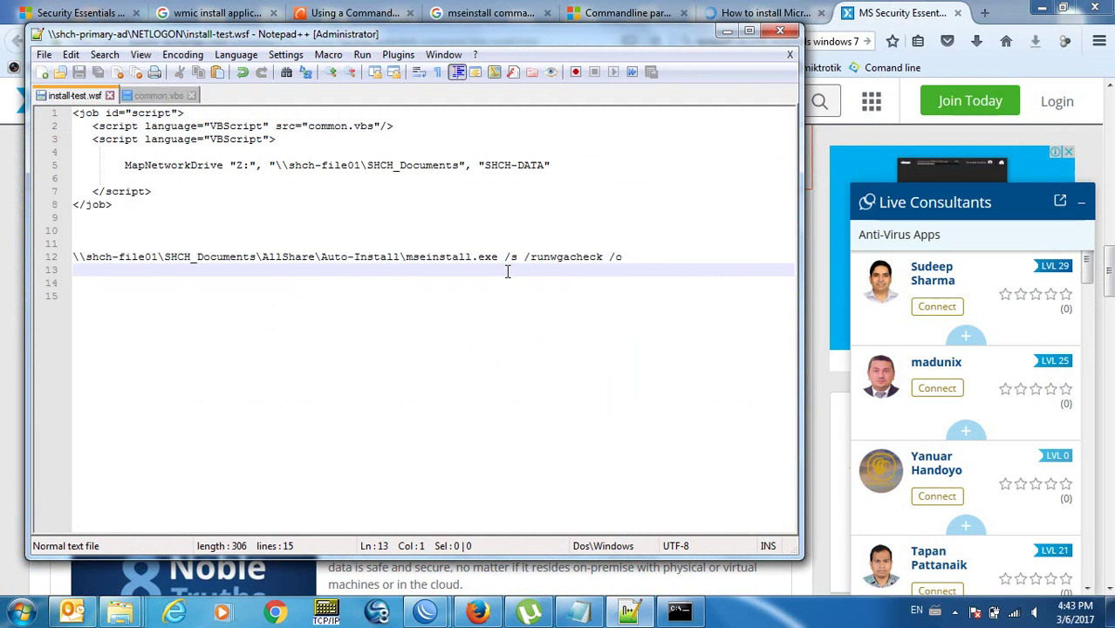
Select and copy the full mseinstall command on line 12.
{"action": "key", "text": "Up"}
{"action": "key", "text": "shift+End"}
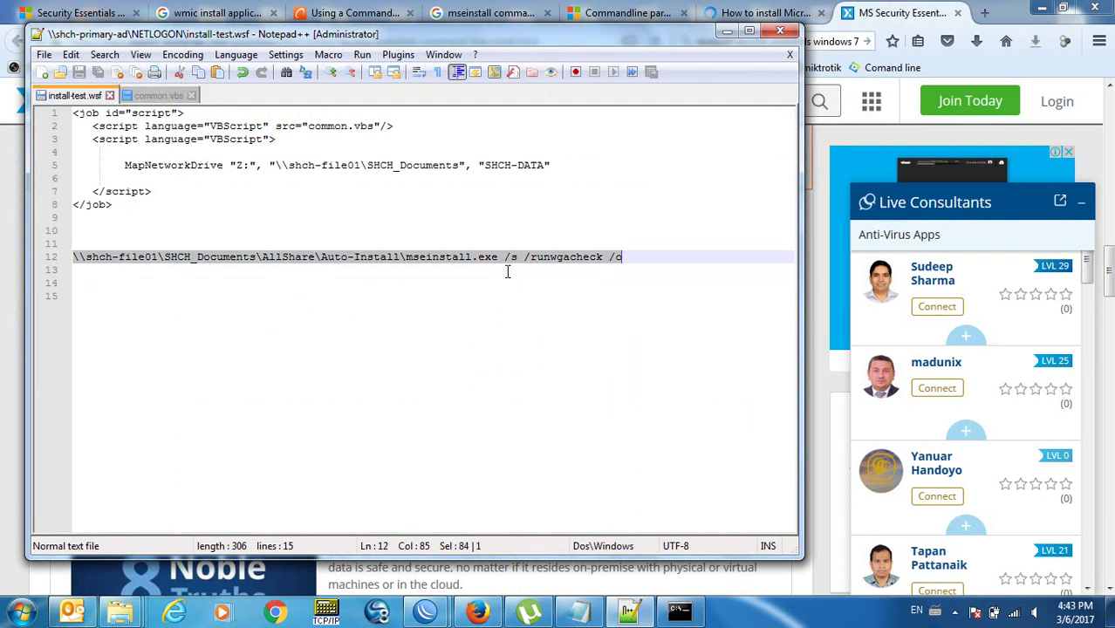
{"action": "left_click", "coordinate": [658, 311]}
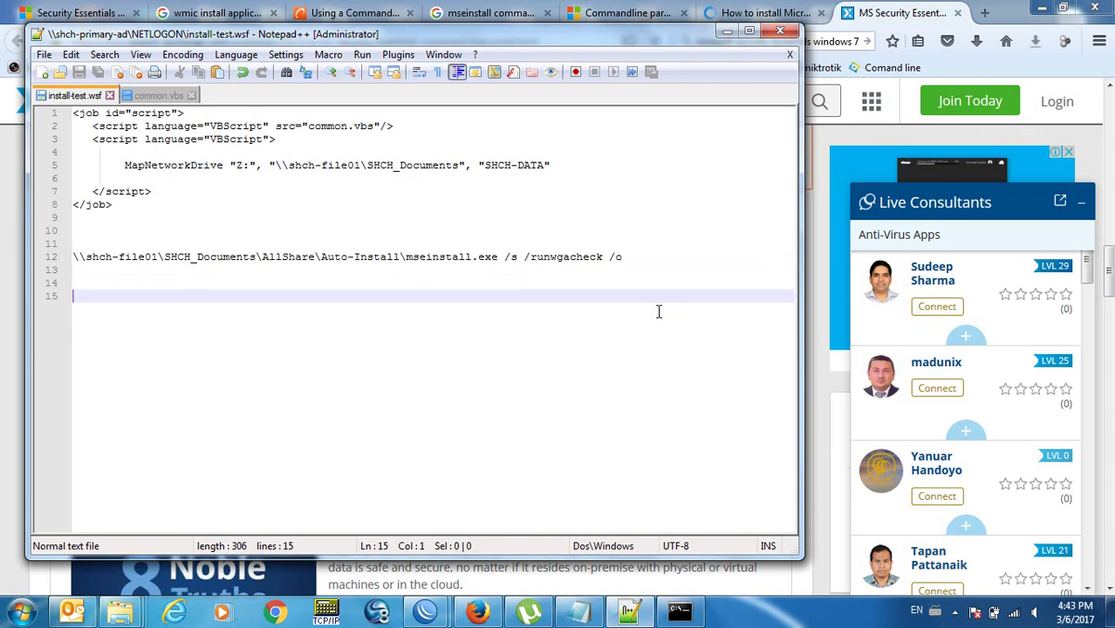
{"action": "key", "text": "alt+shift+Tab"}
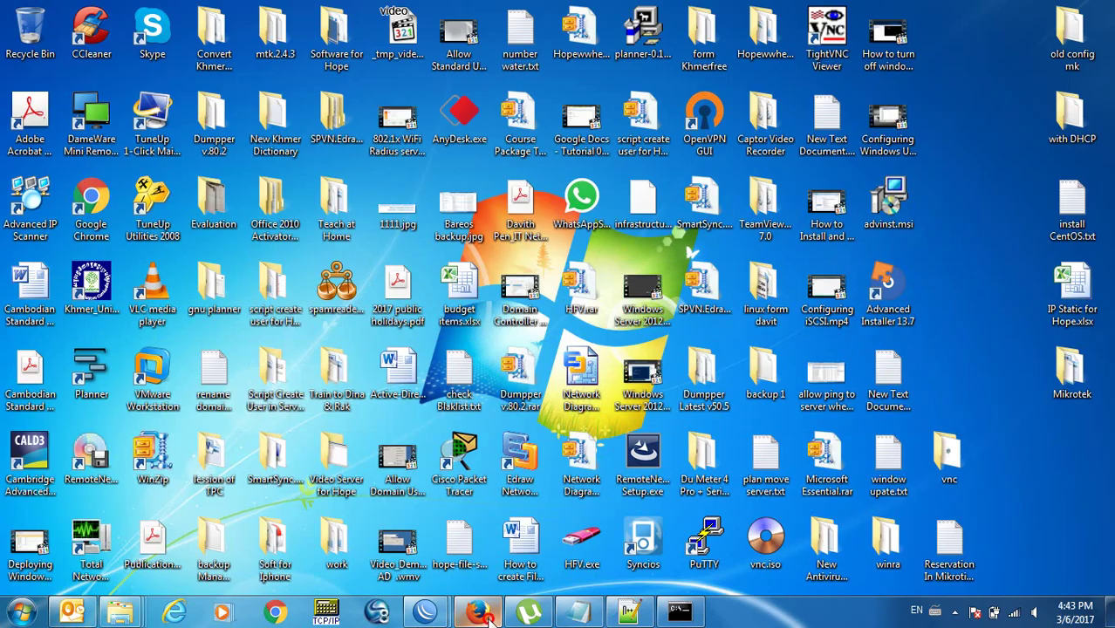
{"action": "left_click", "coordinate": [487, 567]}
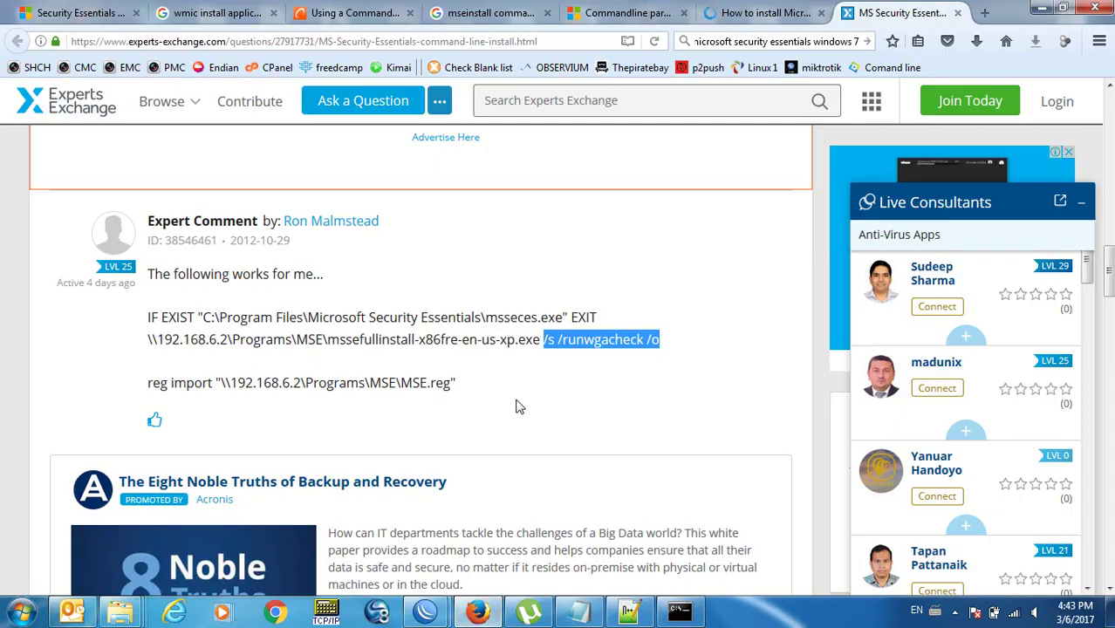
{"action": "left_click", "coordinate": [677, 344]}
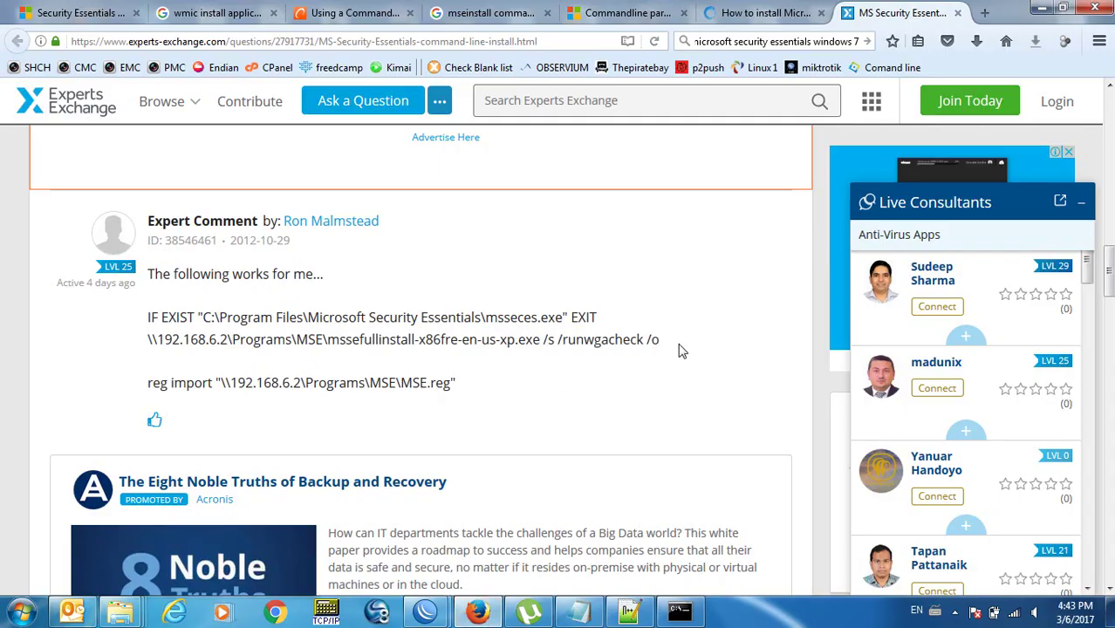
{"action": "key", "text": "alt+shift+Tab"}
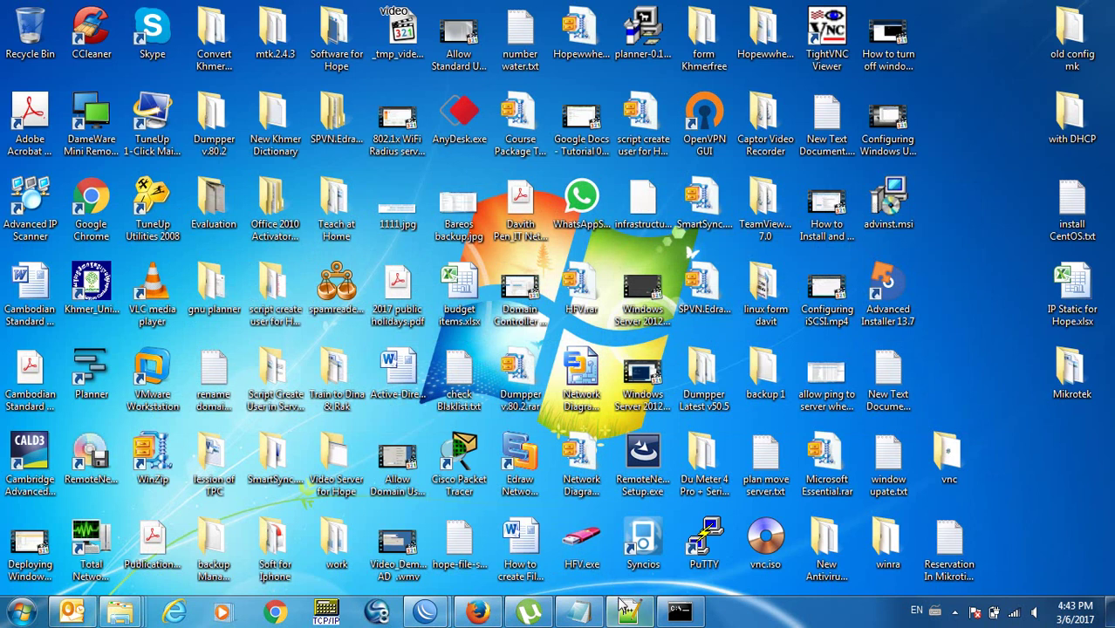
{"action": "left_click", "coordinate": [629, 611]}
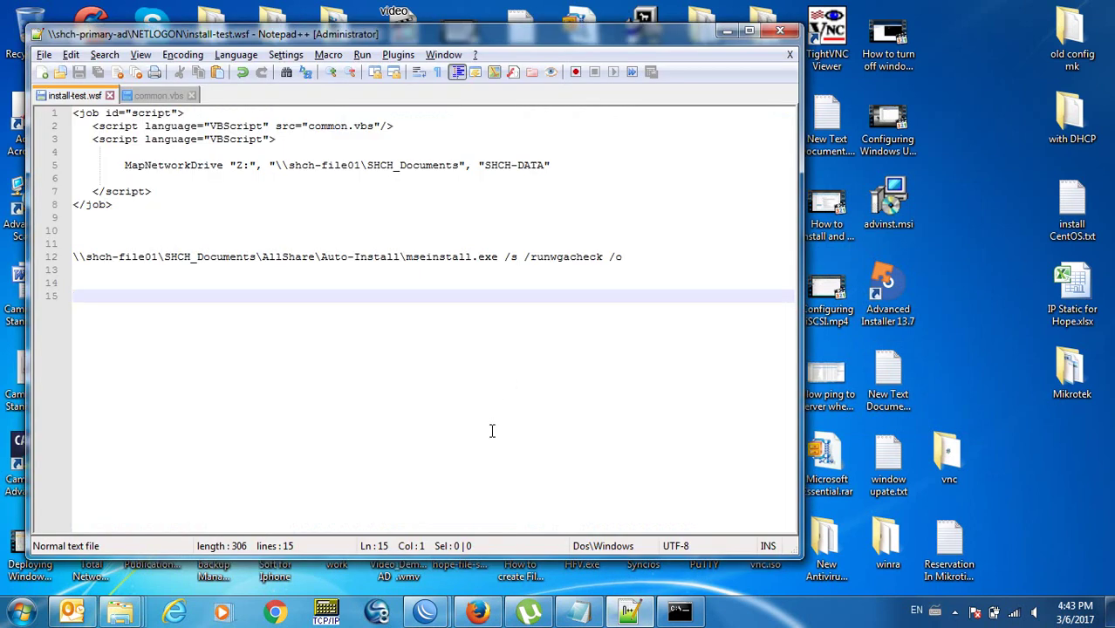
{"action": "key", "text": "Up"}
{"action": "key", "text": "Up"}
{"action": "key", "text": "Up"}
{"action": "key", "text": "shift+End"}
{"action": "key", "text": "super+c"}
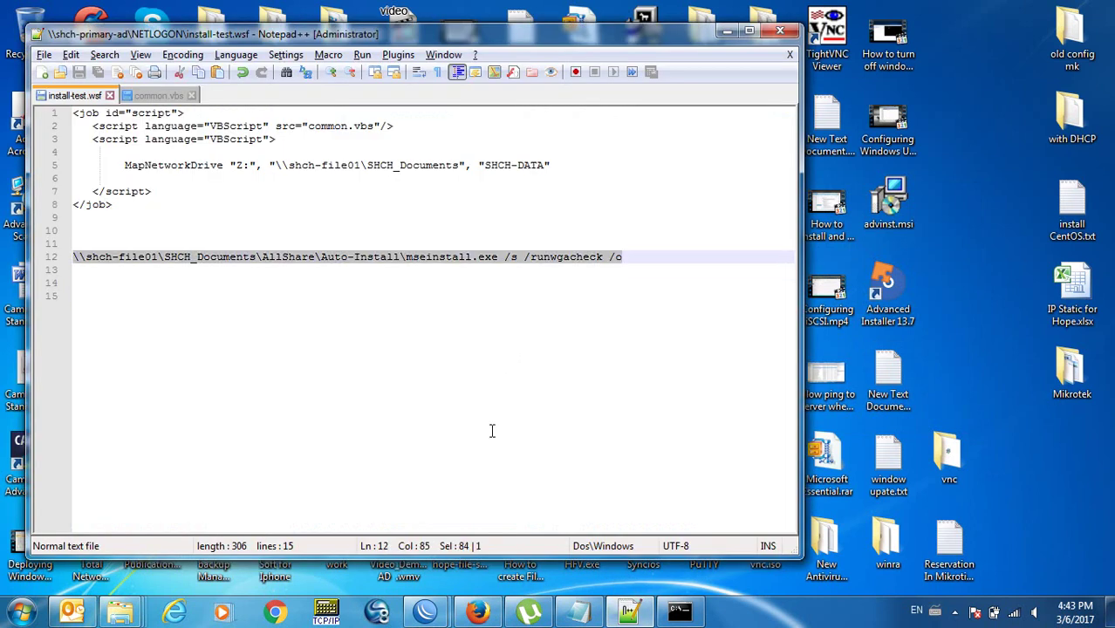
Paste the mseinstall.exe /s /runwgacheck /o command into the Administrator Command Prompt and run it.
{"action": "left_click", "coordinate": [680, 611]}
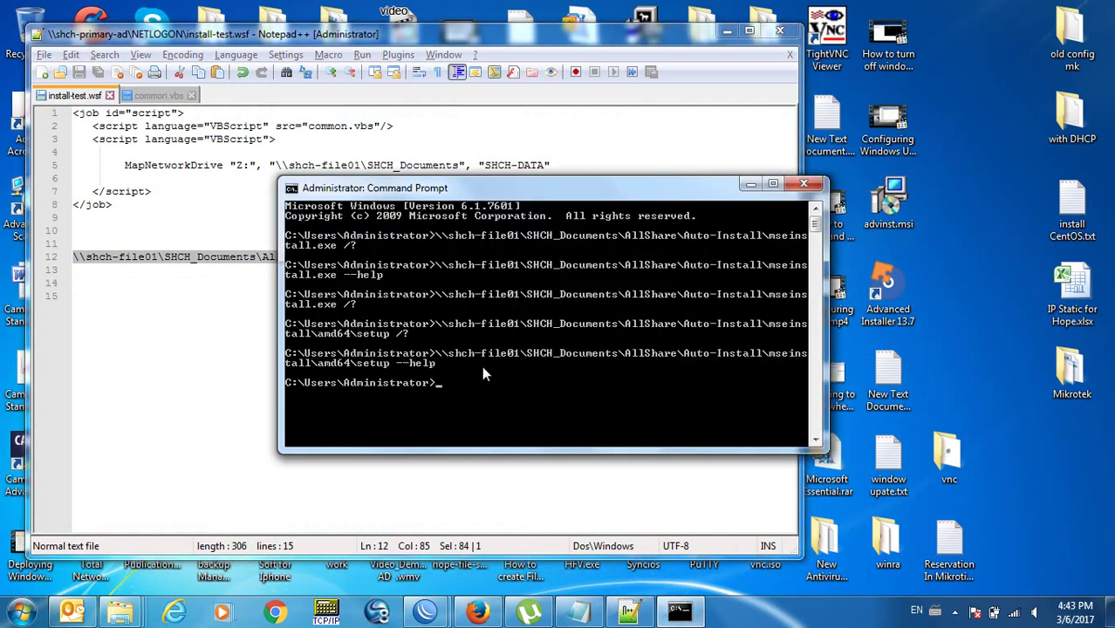
{"action": "right_click", "coordinate": [481, 365]}
{"action": "left_click", "coordinate": [516, 414]}
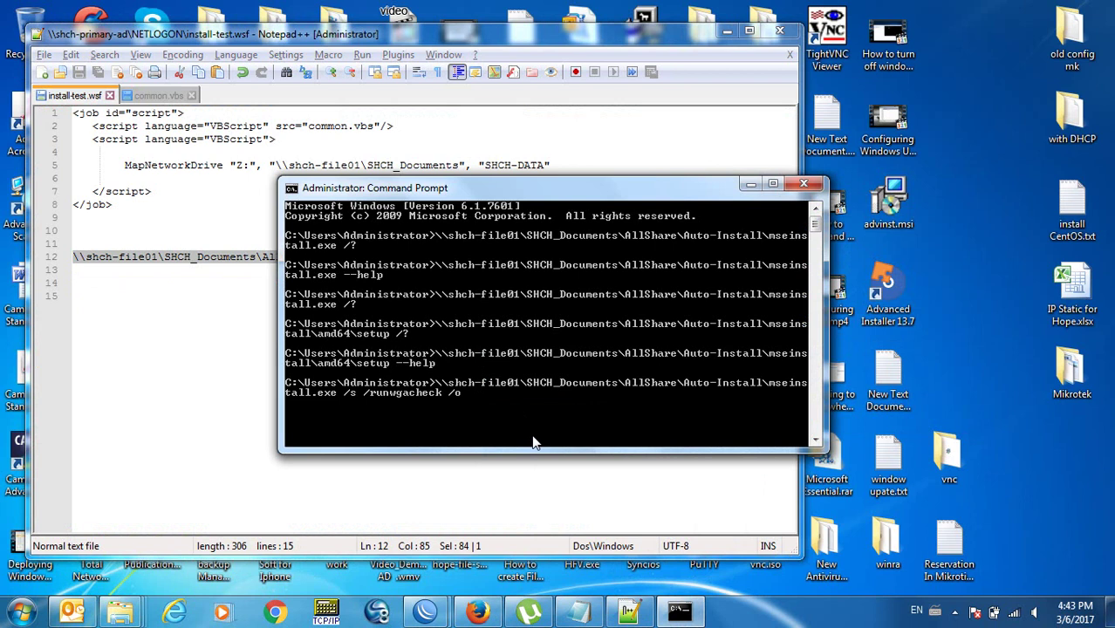
{"action": "key", "text": "Return"}
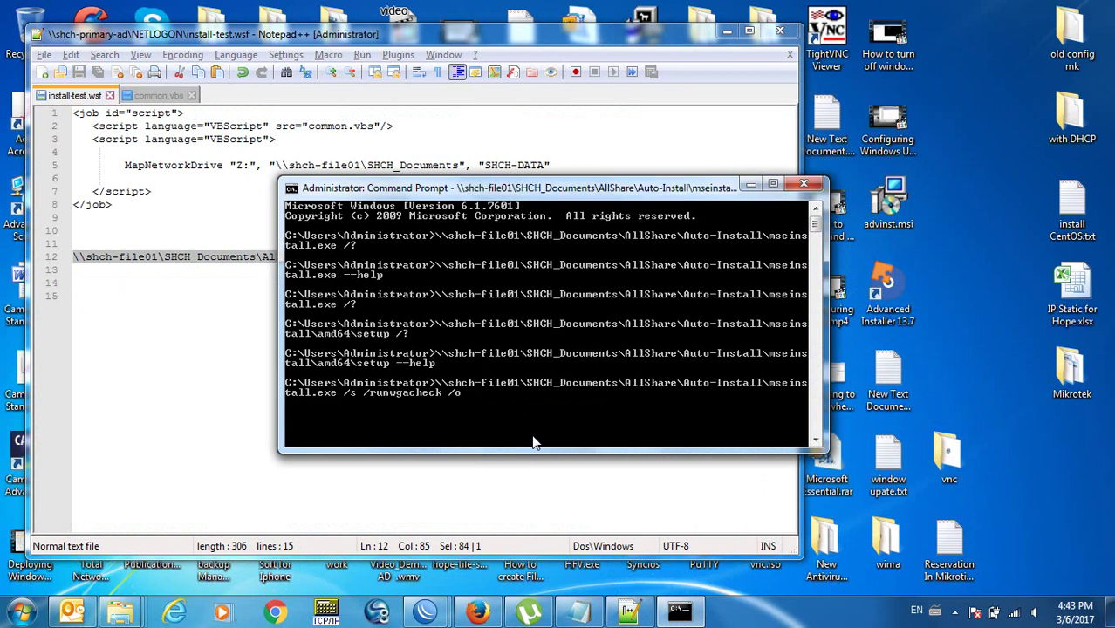
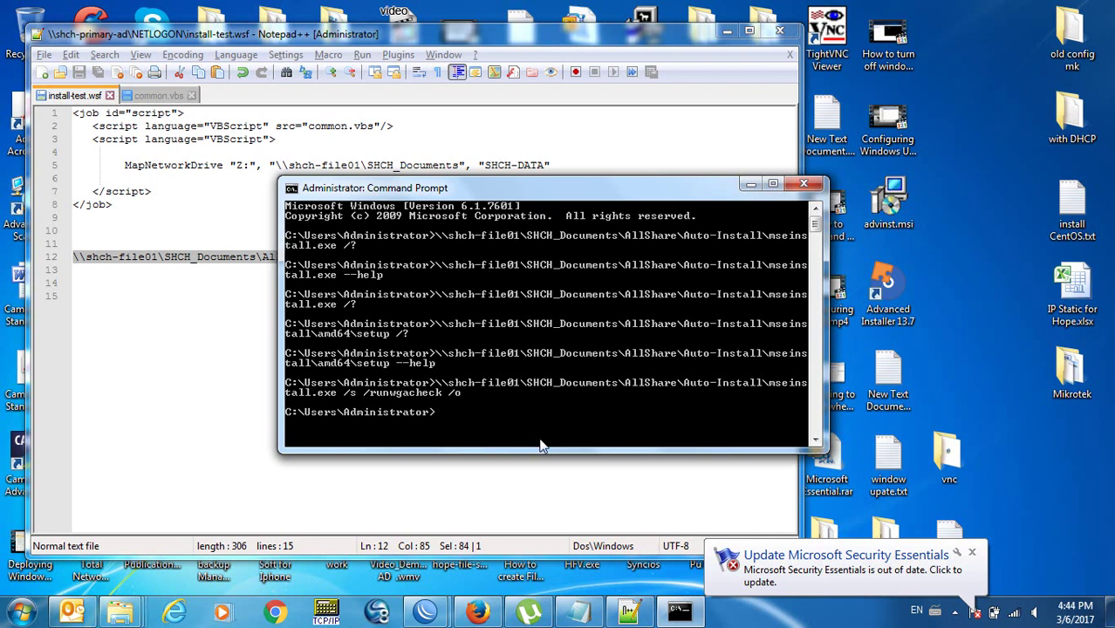
Remove the blank lines after the mseinstall.exe command, save install-test.wsf, and check Action Center messages.
{"action": "left_click", "coordinate": [973, 557]}
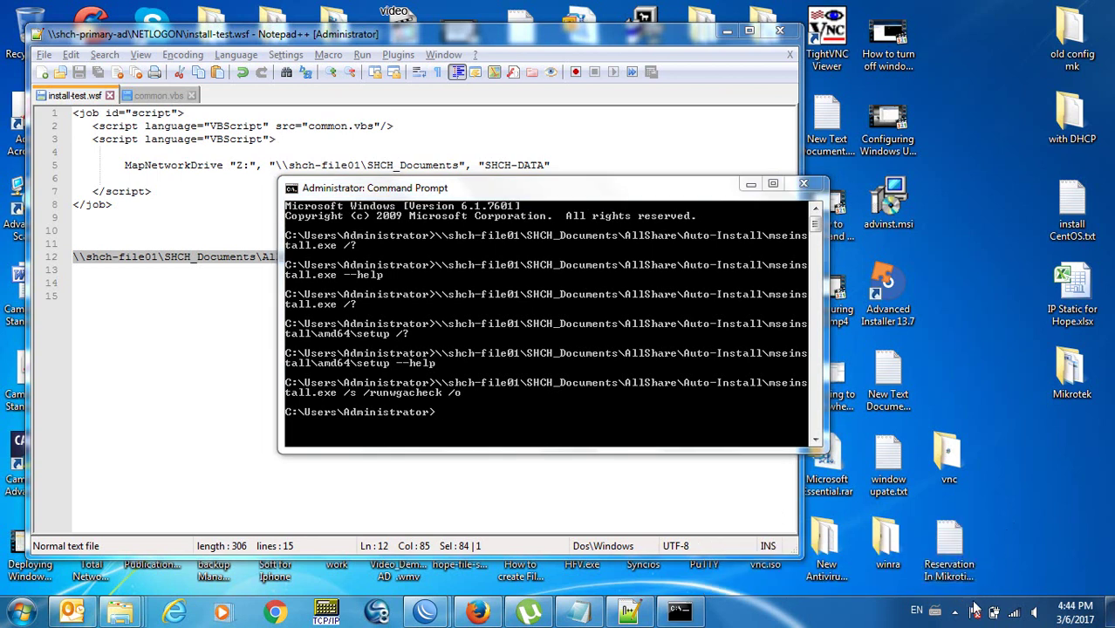
{"action": "left_click", "coordinate": [147, 326]}
{"action": "key", "text": "BackSpace"}
{"action": "key", "text": "BackSpace"}
{"action": "key", "text": "ctrl+s"}
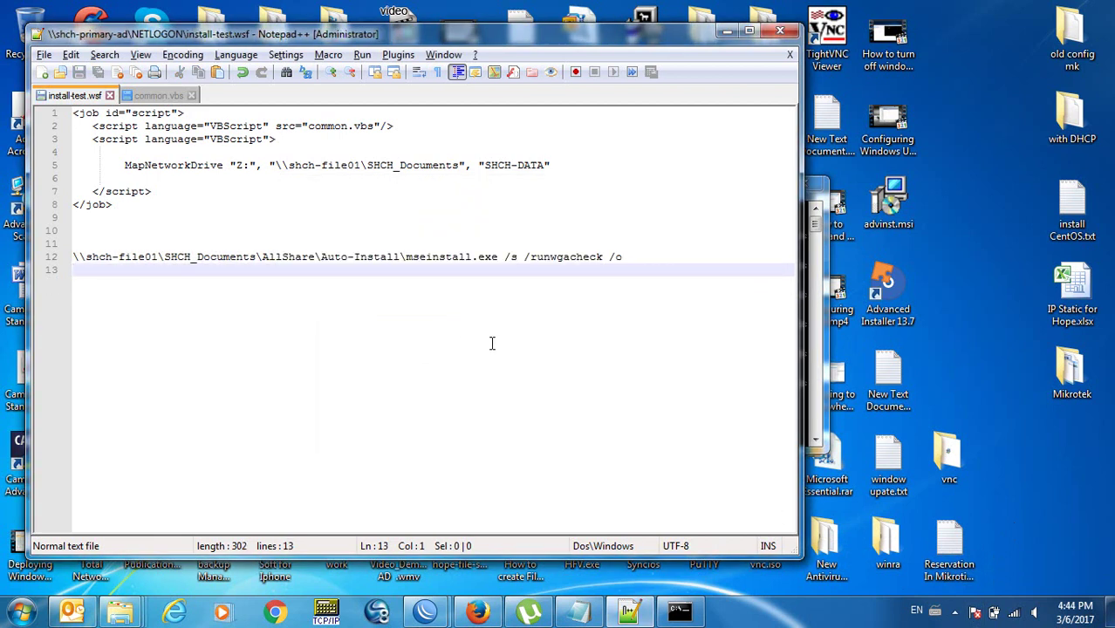
{"action": "left_click", "coordinate": [975, 614]}
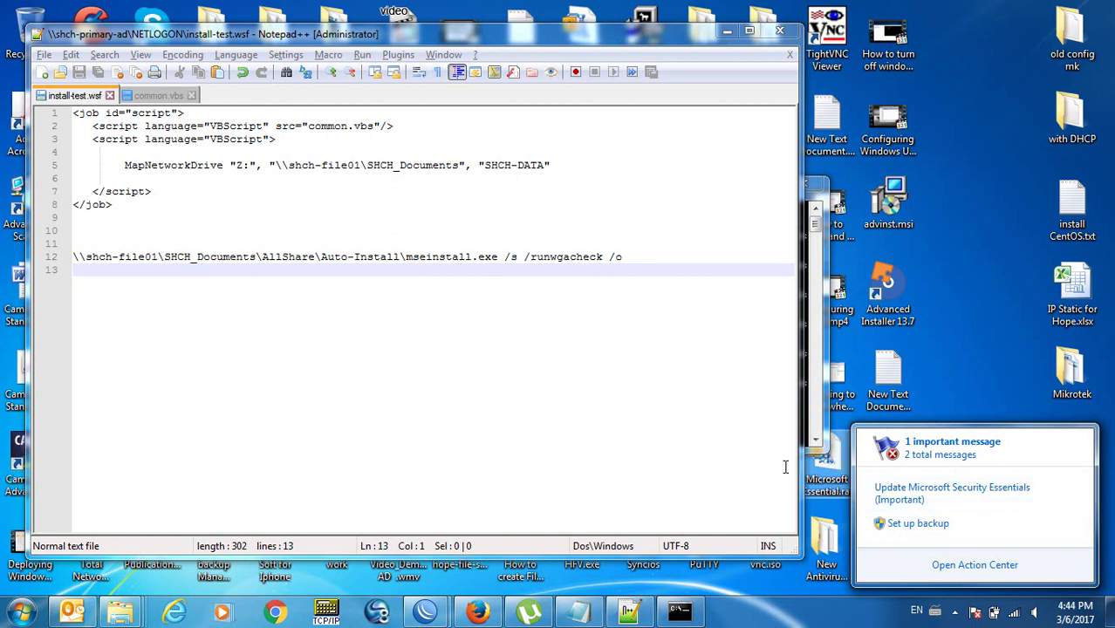
{"action": "left_click", "coordinate": [683, 420]}
{"action": "key", "text": "super"}
{"action": "type", "text": "windows "}
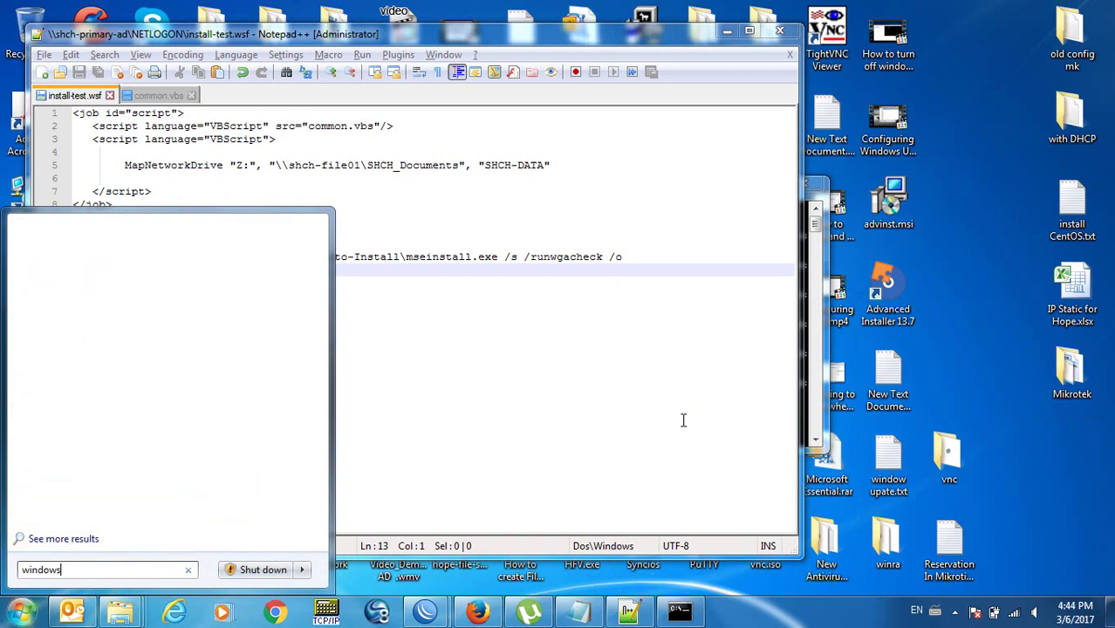
{"action": "type", "text": "u"}
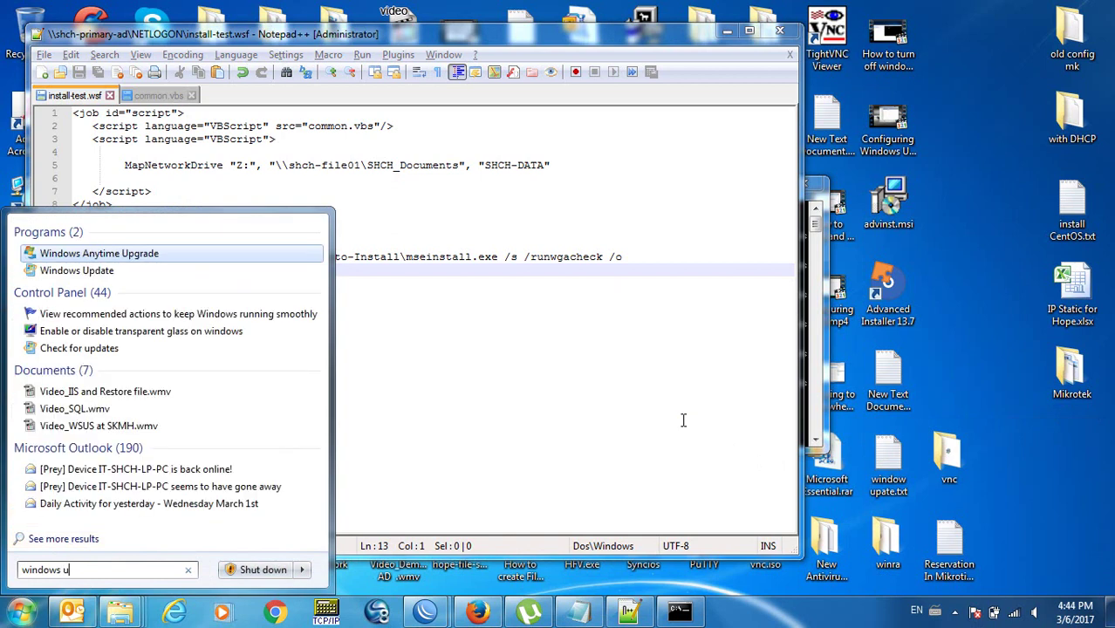
{"action": "key", "text": "Down"}
{"action": "key", "text": "Return"}
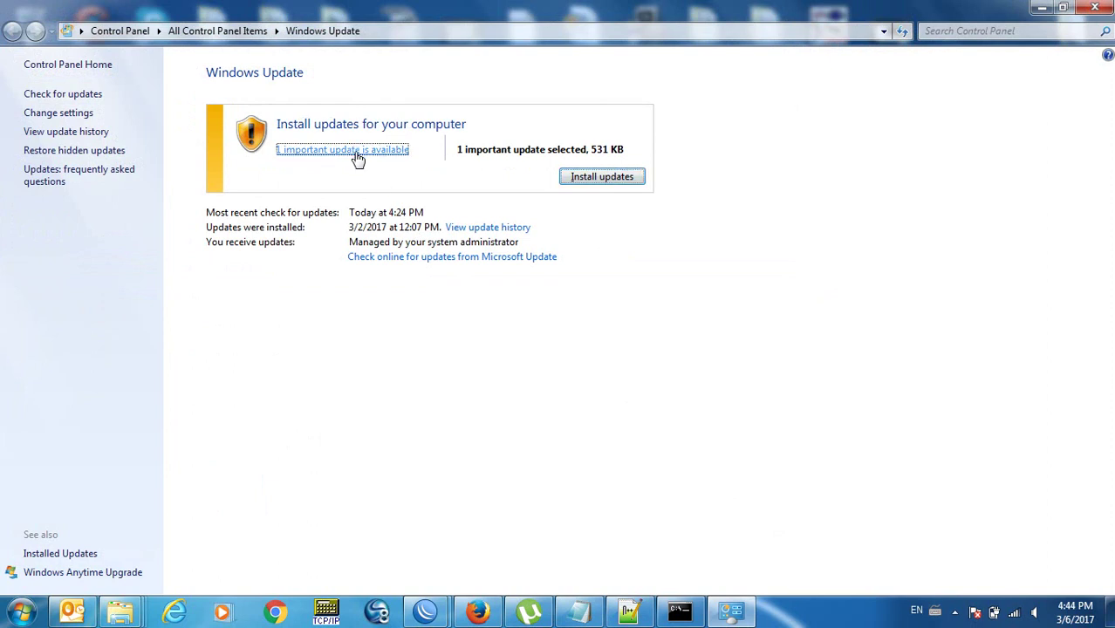
{"action": "left_click", "coordinate": [356, 153]}
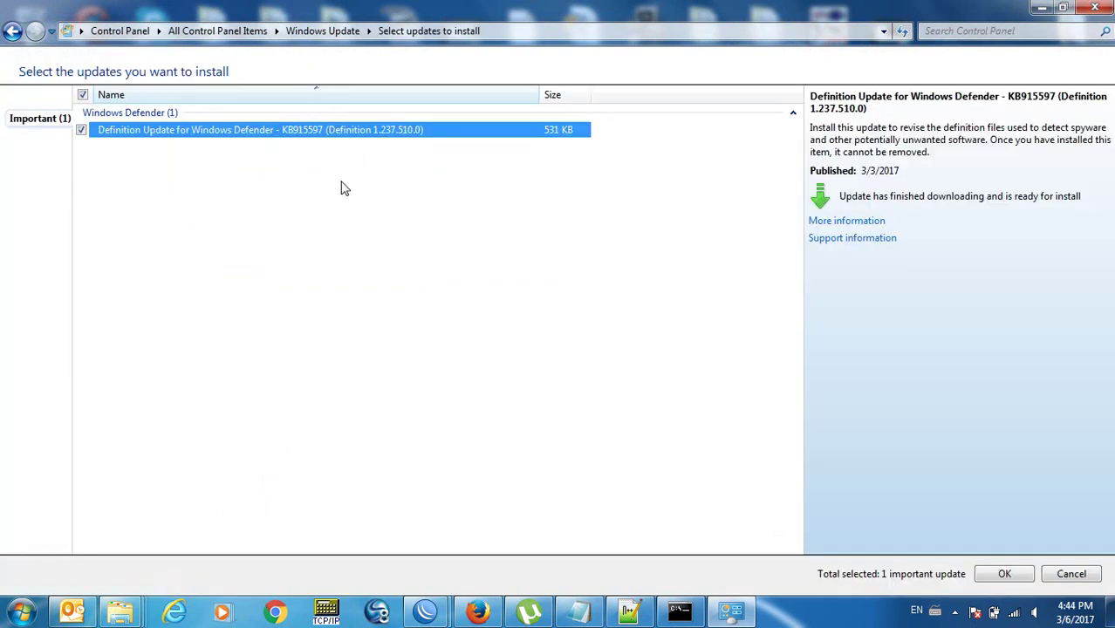
{"action": "left_click", "coordinate": [13, 31]}
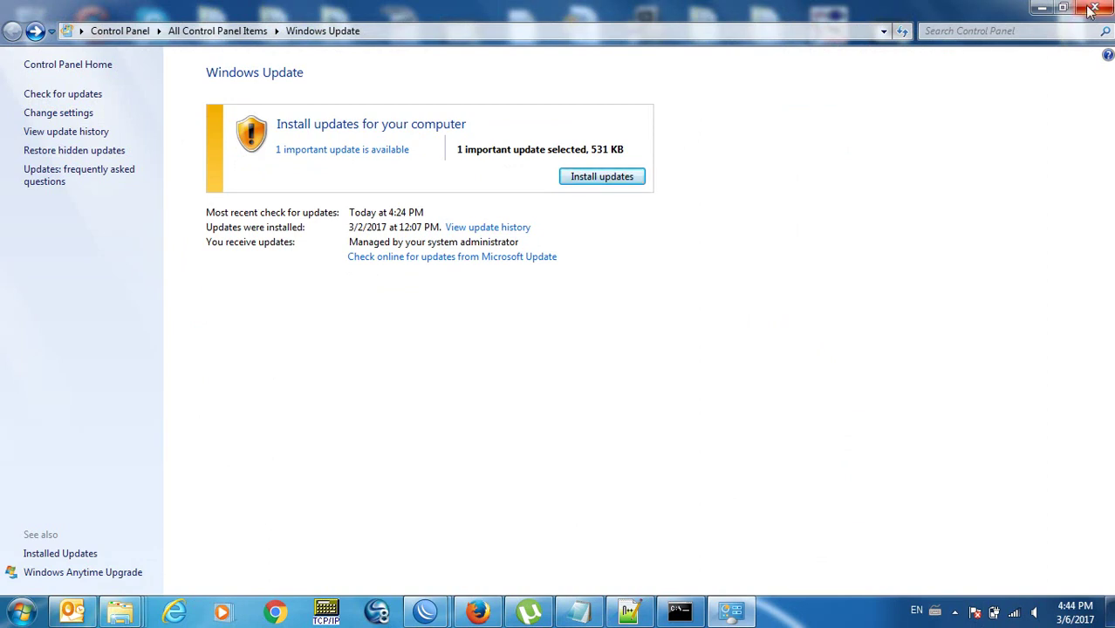
{"action": "left_click", "coordinate": [1089, 10]}
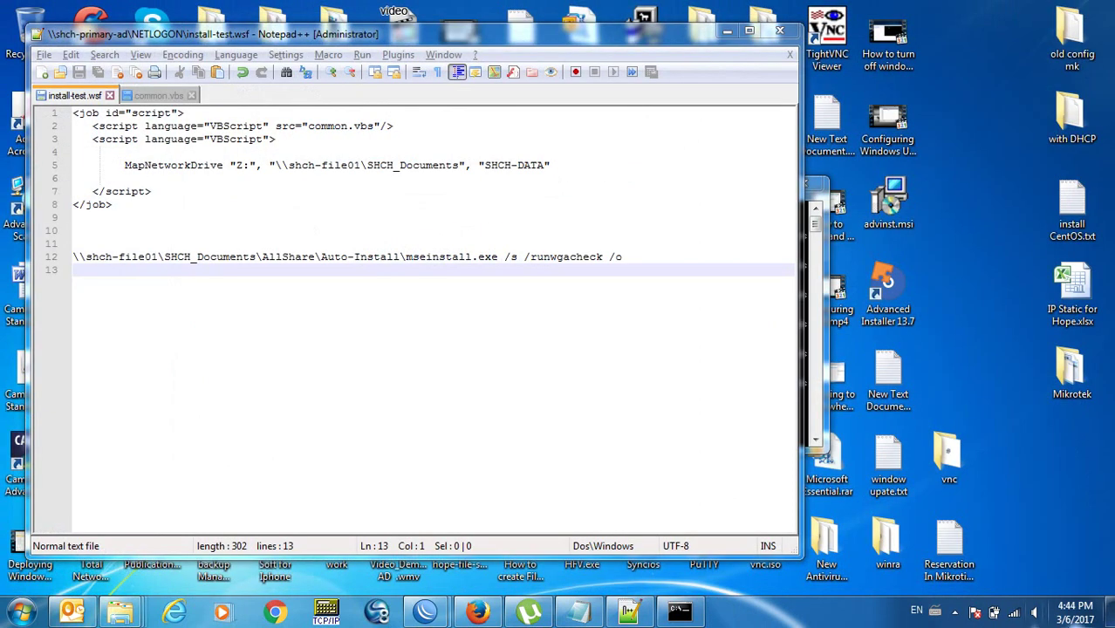
{"action": "left_click", "coordinate": [1075, 612]}
{"action": "left_click", "coordinate": [842, 613]}
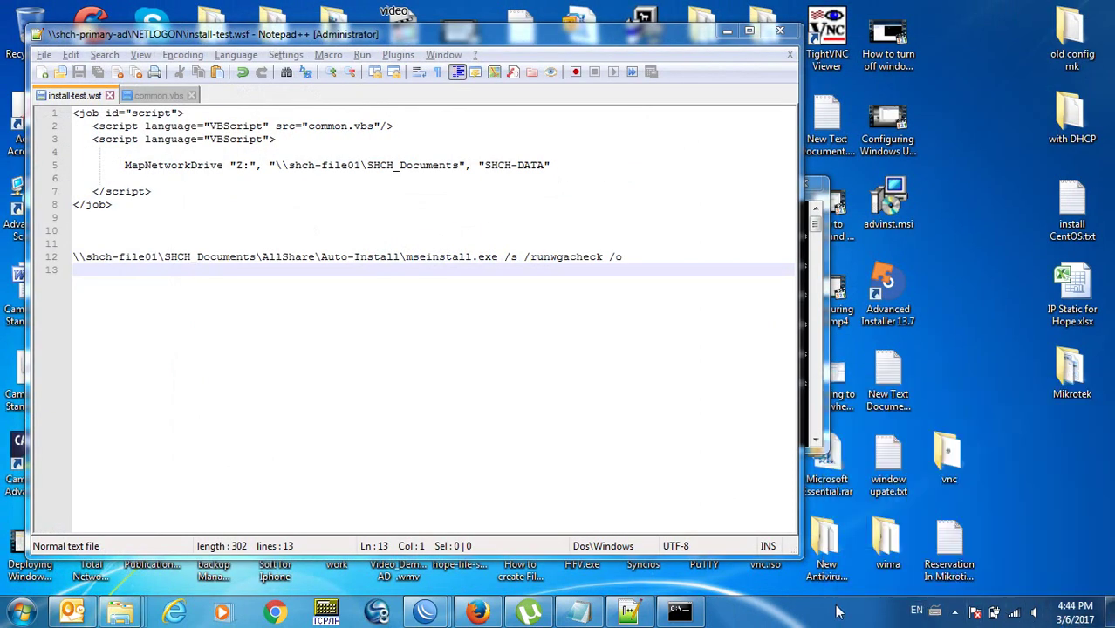
{"action": "left_click", "coordinate": [974, 613]}
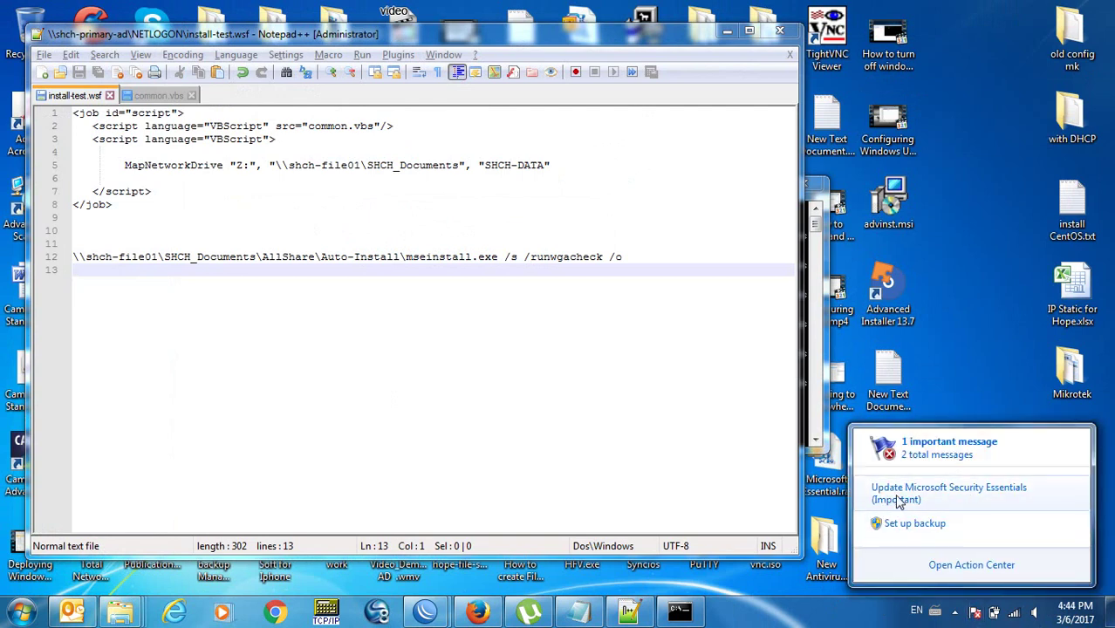
{"action": "left_click", "coordinate": [585, 467]}
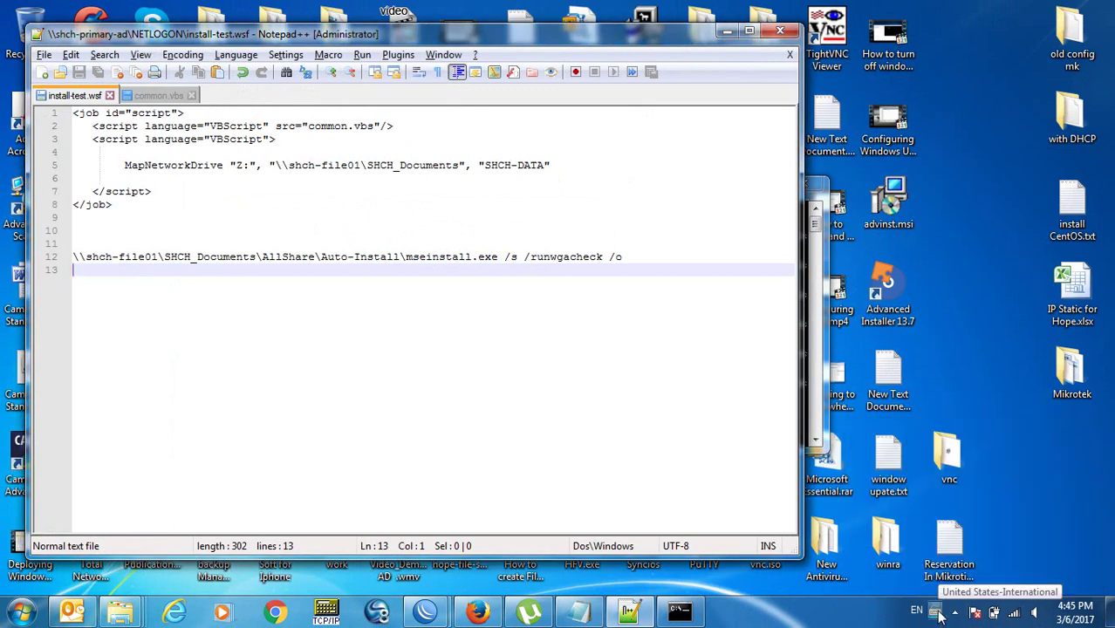
{"action": "left_click", "coordinate": [974, 612]}
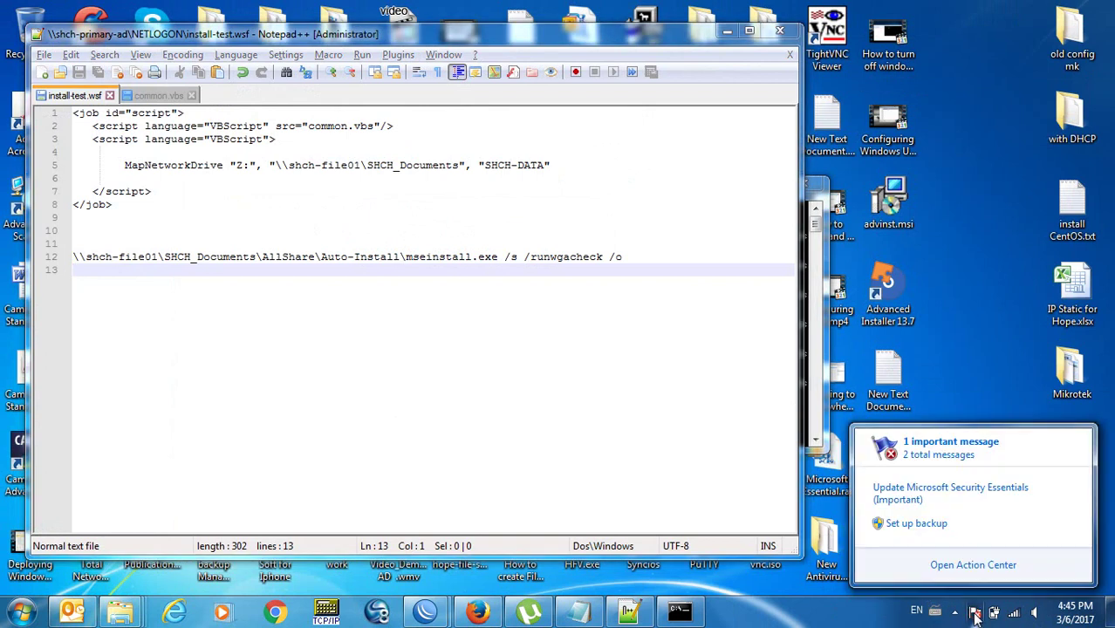
{"action": "left_click", "coordinate": [401, 398]}
{"action": "left_click", "coordinate": [476, 615]}
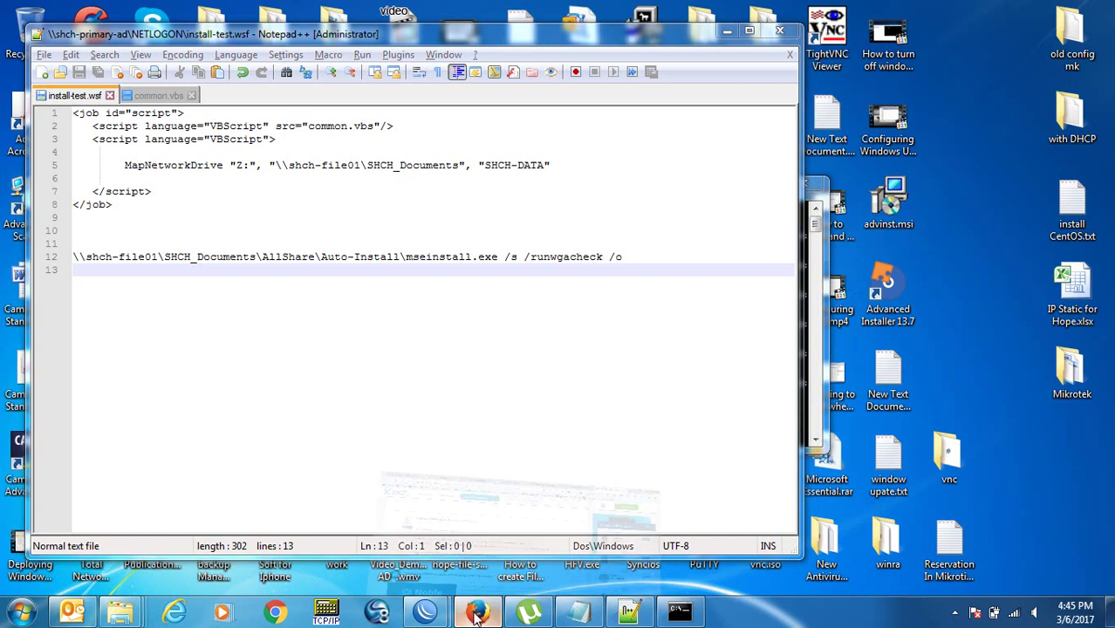
Search Google in a new tab for 'update microsoft security essentials script'.
{"action": "key", "text": "ctrl+t"}
{"action": "type", "text": "up"}
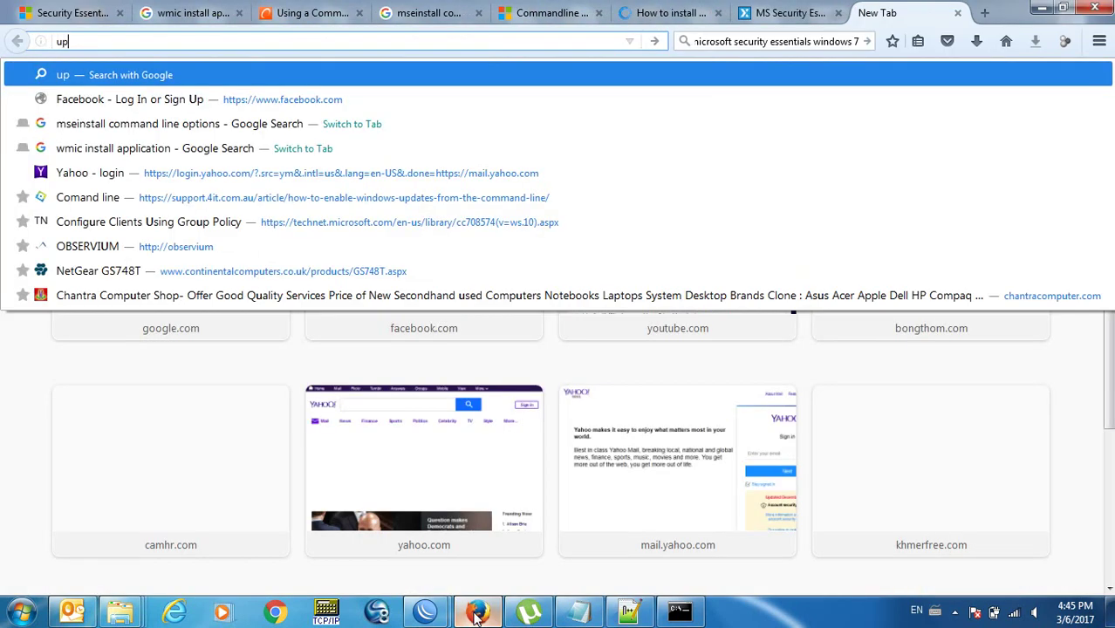
{"action": "type", "text": "date microsoft "}
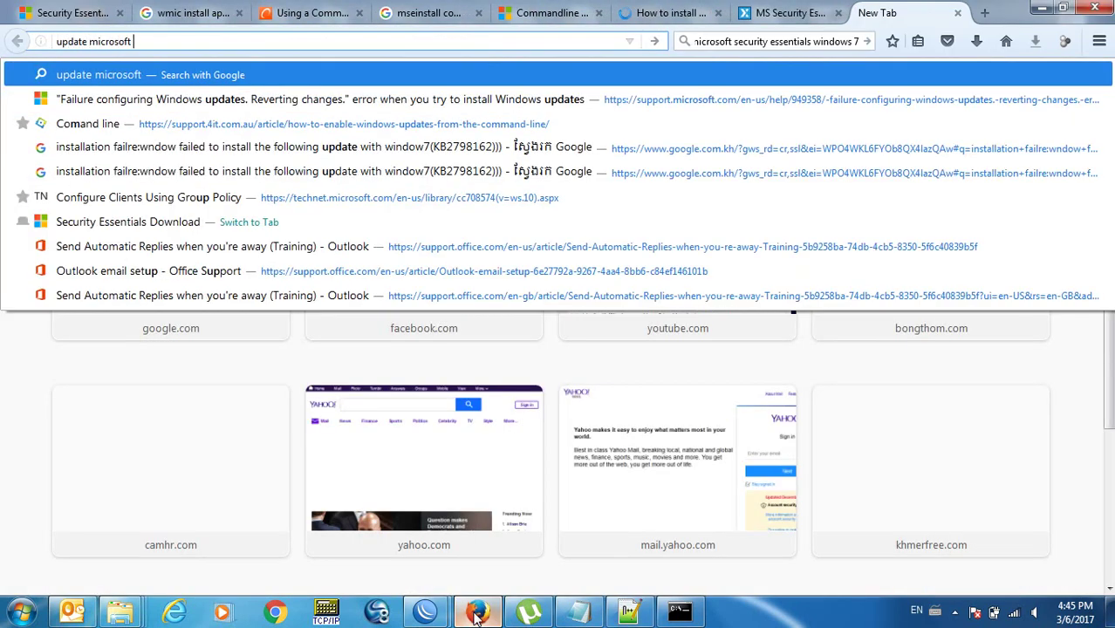
{"action": "type", "text": "security essentials"}
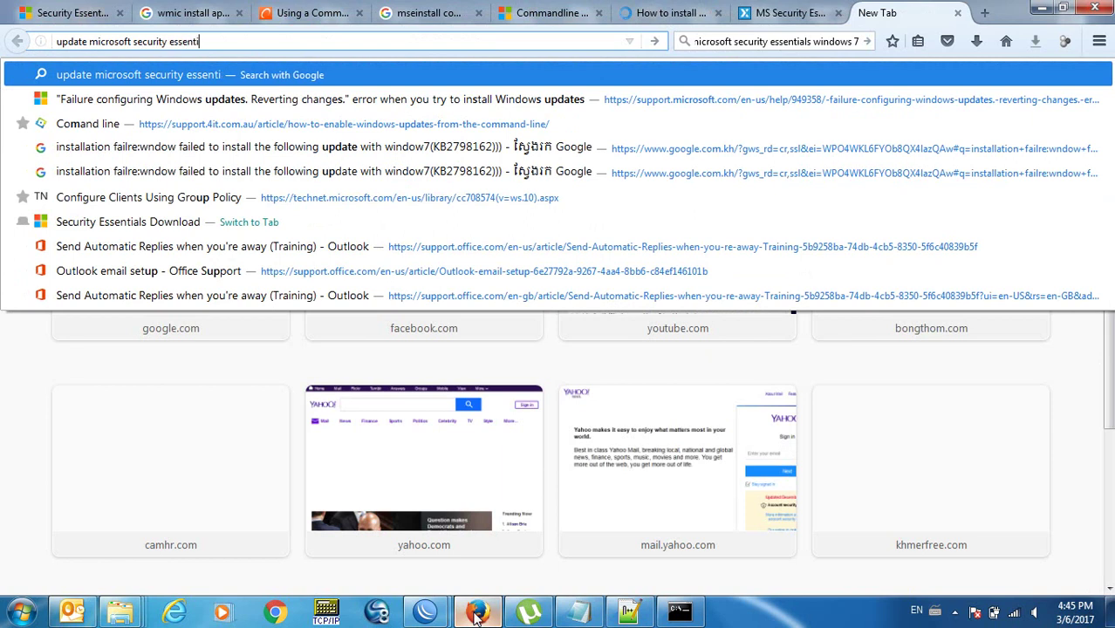
{"action": "key", "text": "Return"}
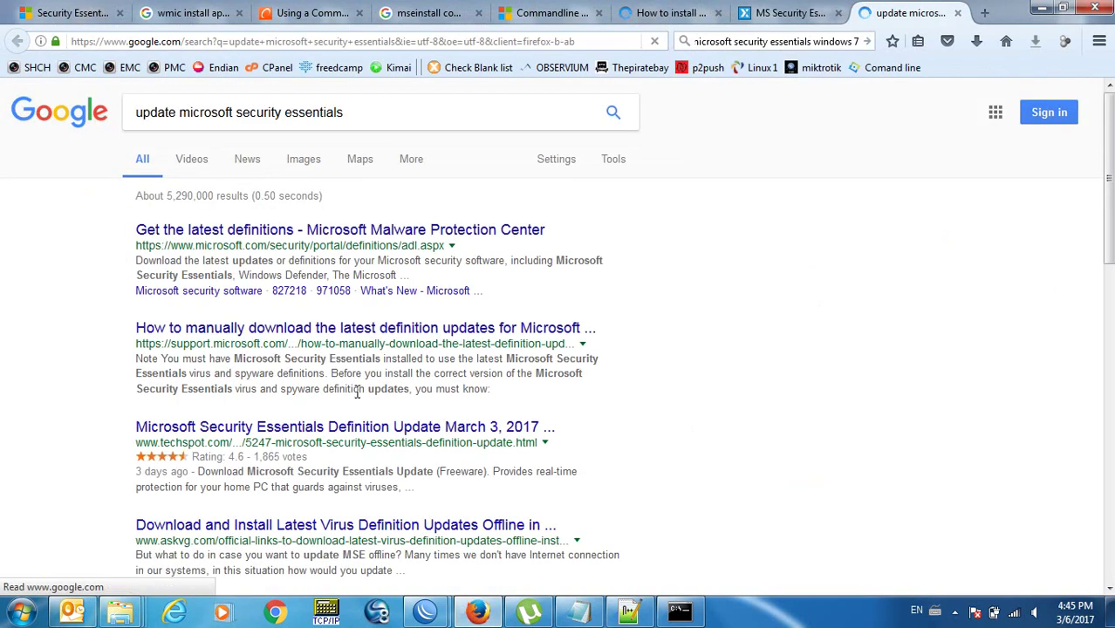
{"action": "left_click", "coordinate": [364, 112]}
{"action": "type", "text": "script"}
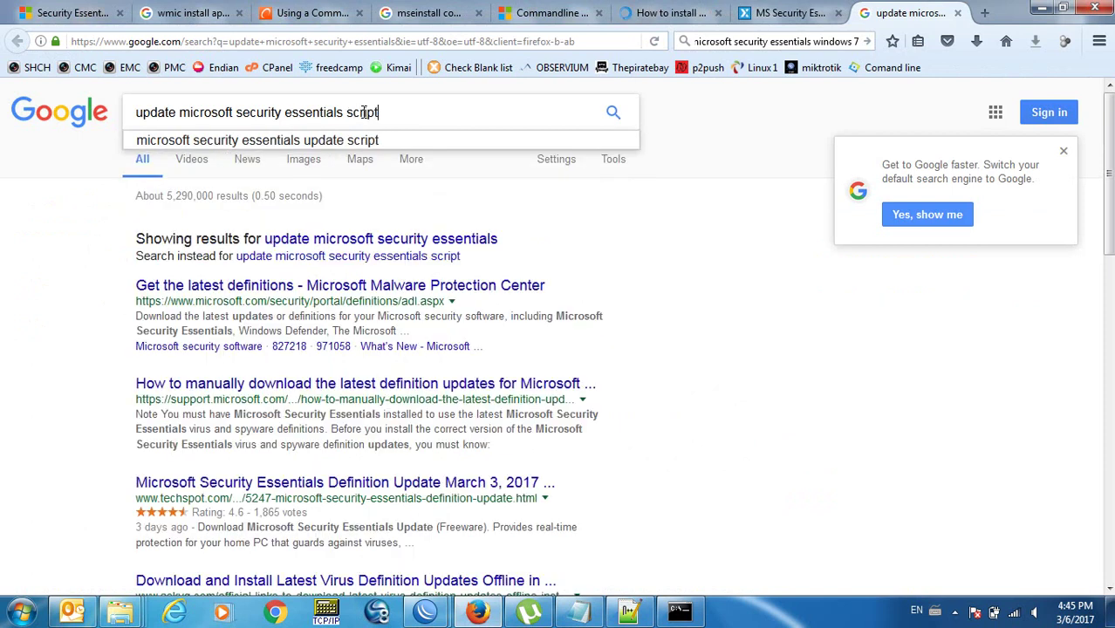
{"action": "key", "text": "Return"}
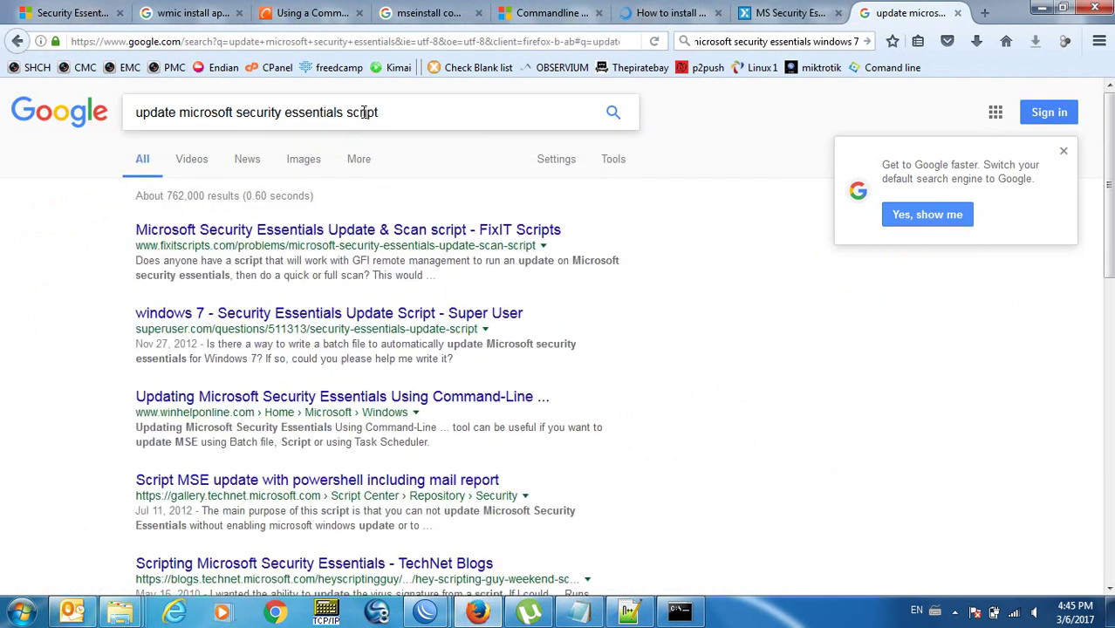
Open the FixIT Scripts and Super User results in new background tabs.
{"action": "right_click", "coordinate": [410, 230]}
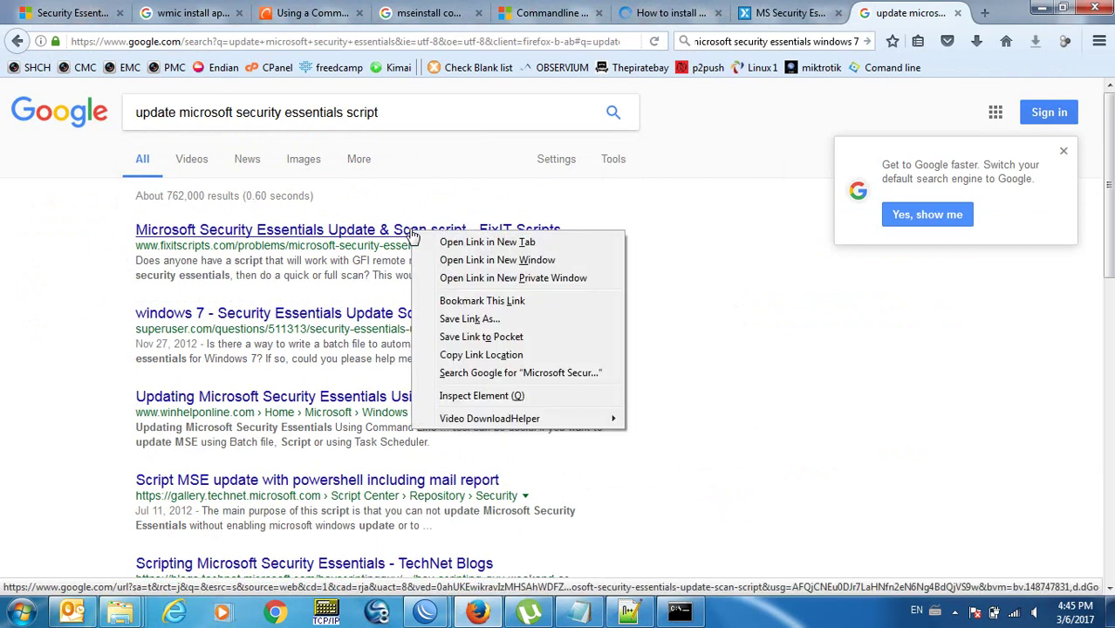
{"action": "left_click", "coordinate": [428, 239]}
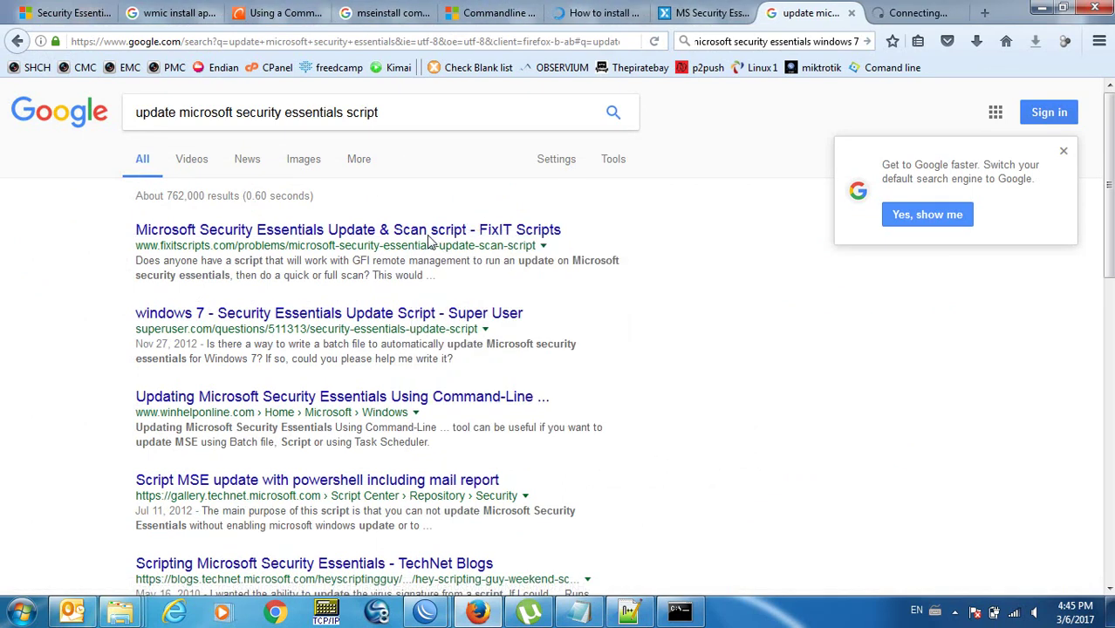
{"action": "right_click", "coordinate": [407, 318]}
{"action": "left_click", "coordinate": [423, 332]}
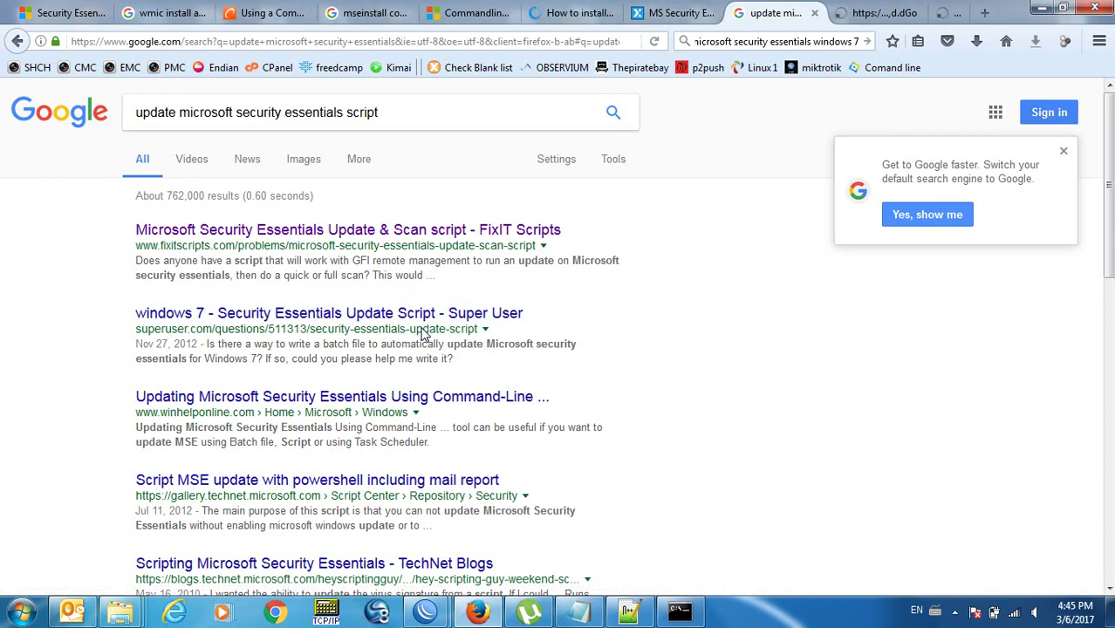
On the Super User tab, scroll to the answer and select the MpCmdRun.exe SignatureUpdate command line.
{"action": "left_click", "coordinate": [885, 18]}
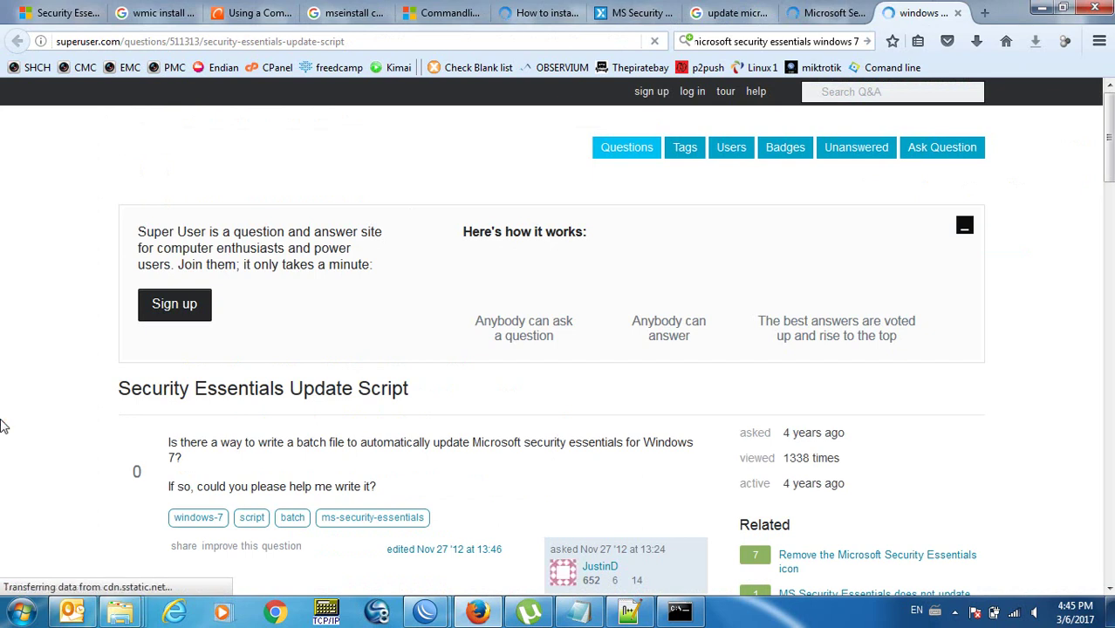
{"action": "scroll", "coordinate": [3, 425], "scroll_direction": "down", "scroll_amount": 2}
{"action": "scroll", "coordinate": [2, 424], "scroll_direction": "down", "scroll_amount": 2}
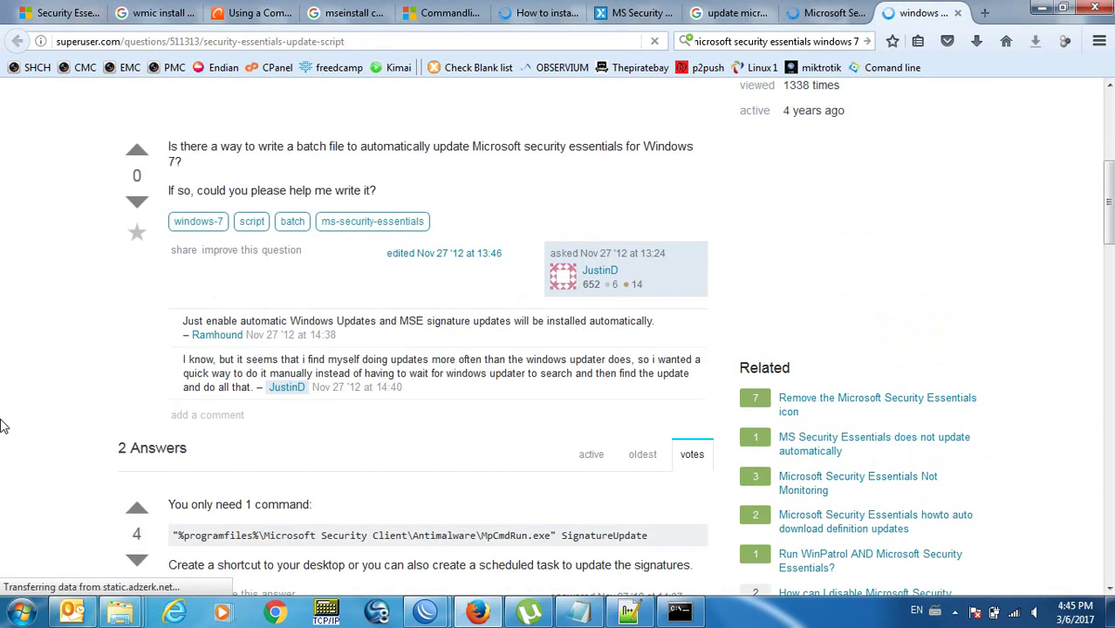
{"action": "scroll", "coordinate": [5, 425], "scroll_direction": "down", "scroll_amount": 3}
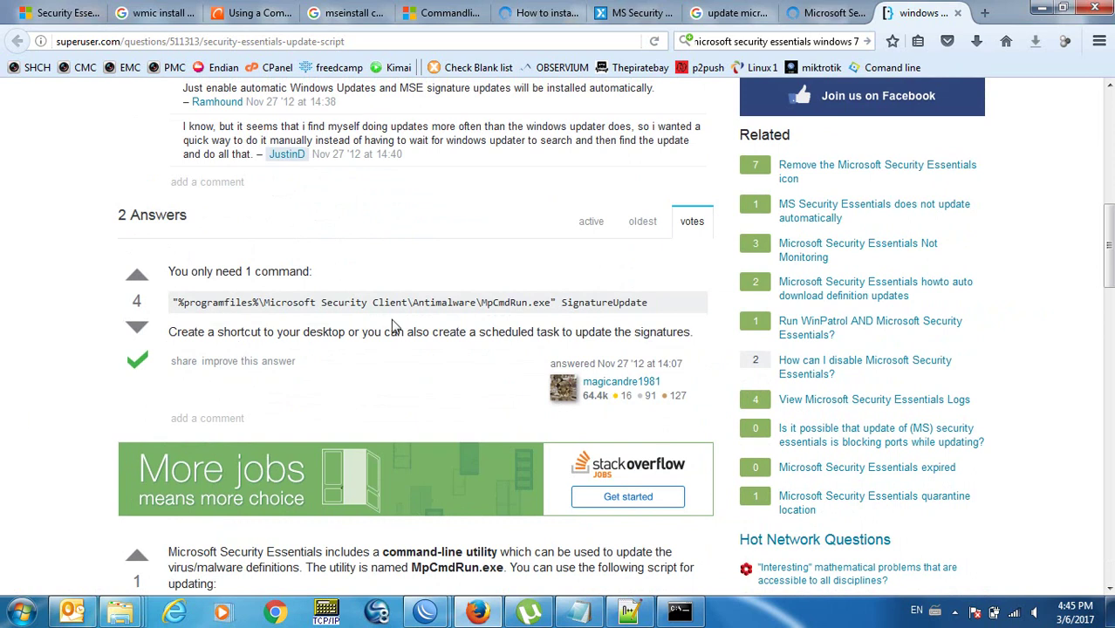
{"action": "left_click", "coordinate": [245, 302]}
{"action": "triple_click", "coordinate": [245, 302]}
{"action": "key", "text": "ctrl+c"}
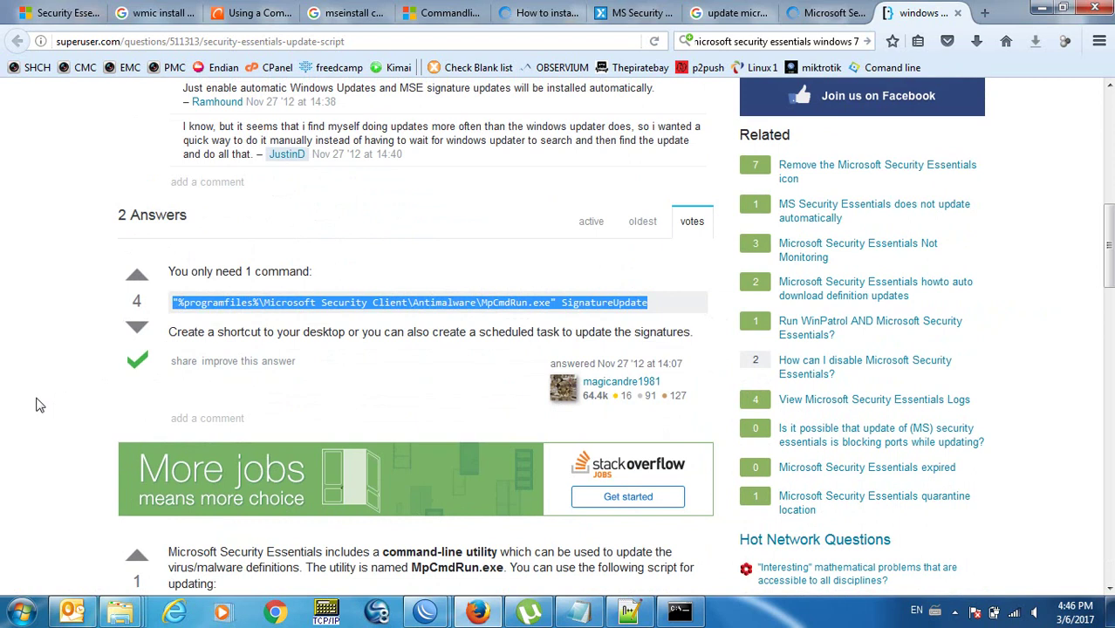
{"action": "key", "text": "alt+Tab"}
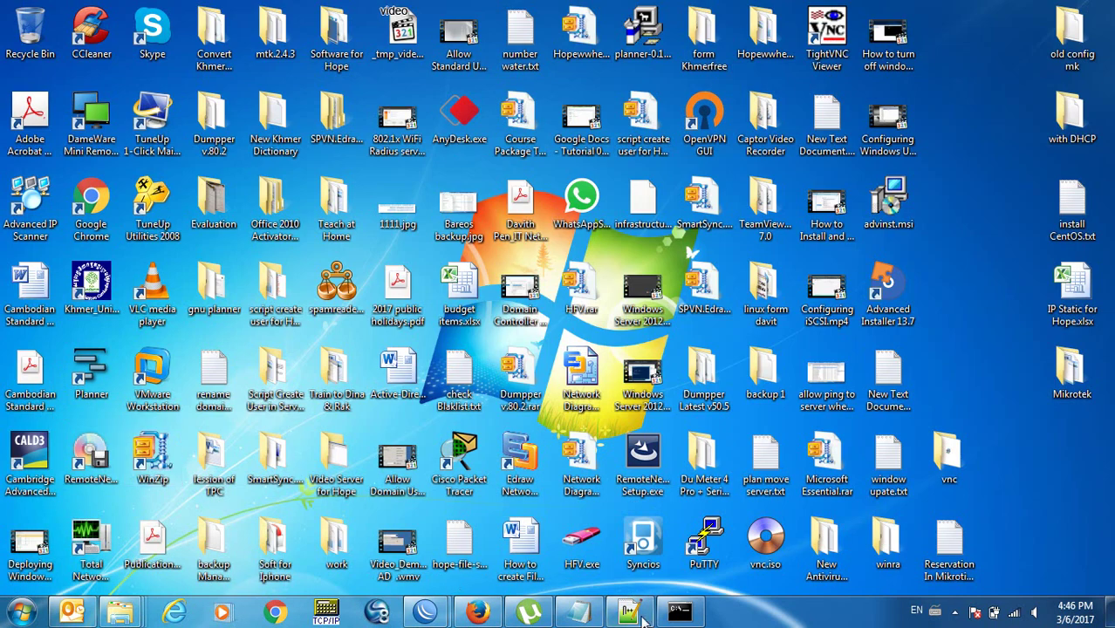
Paste the MpCmdRun.exe SignatureUpdate command onto line 13 of install-test.wsf, save, and select that line.
{"action": "mouse_move", "coordinate": [628, 610]}
{"action": "left_click", "coordinate": [559, 463]}
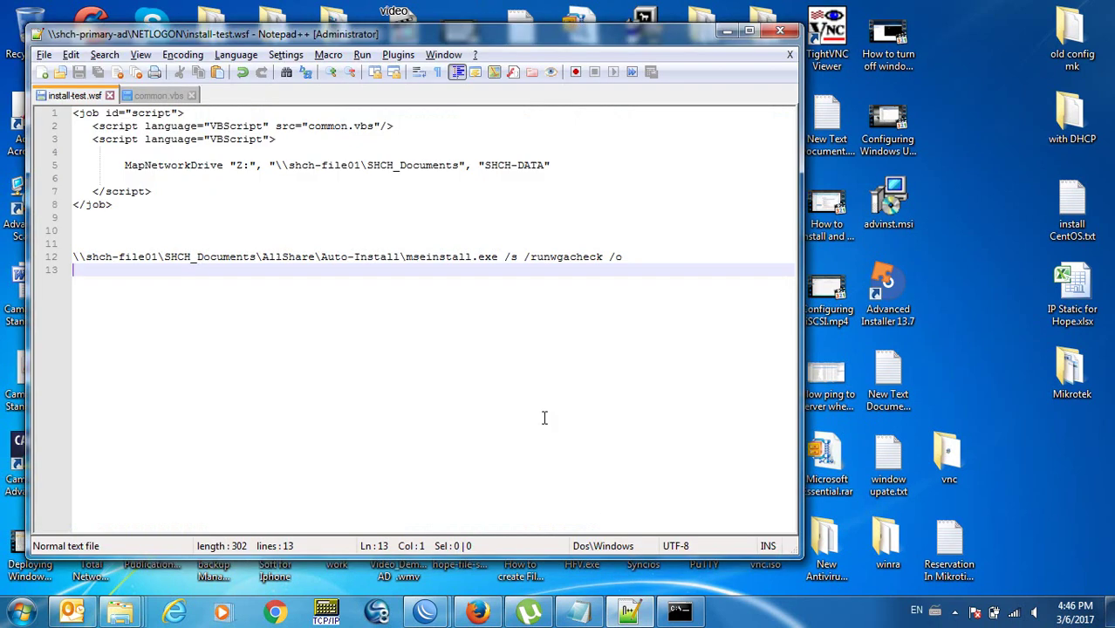
{"action": "key", "text": "ctrl+v"}
{"action": "key", "text": "Return"}
{"action": "key", "text": "ctrl+s"}
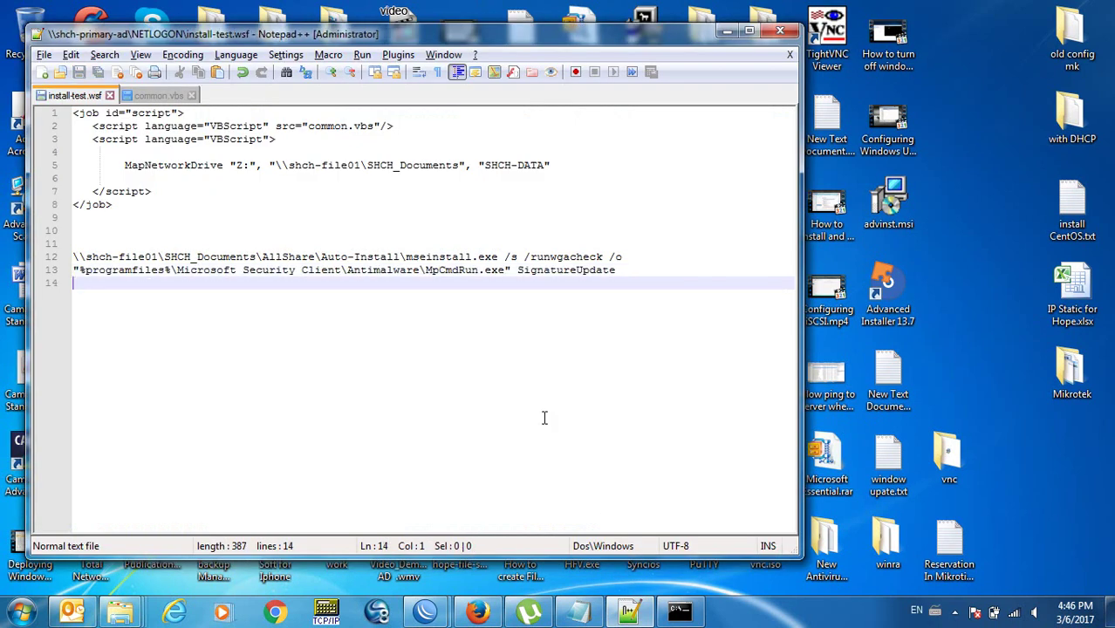
{"action": "key", "text": "Up"}
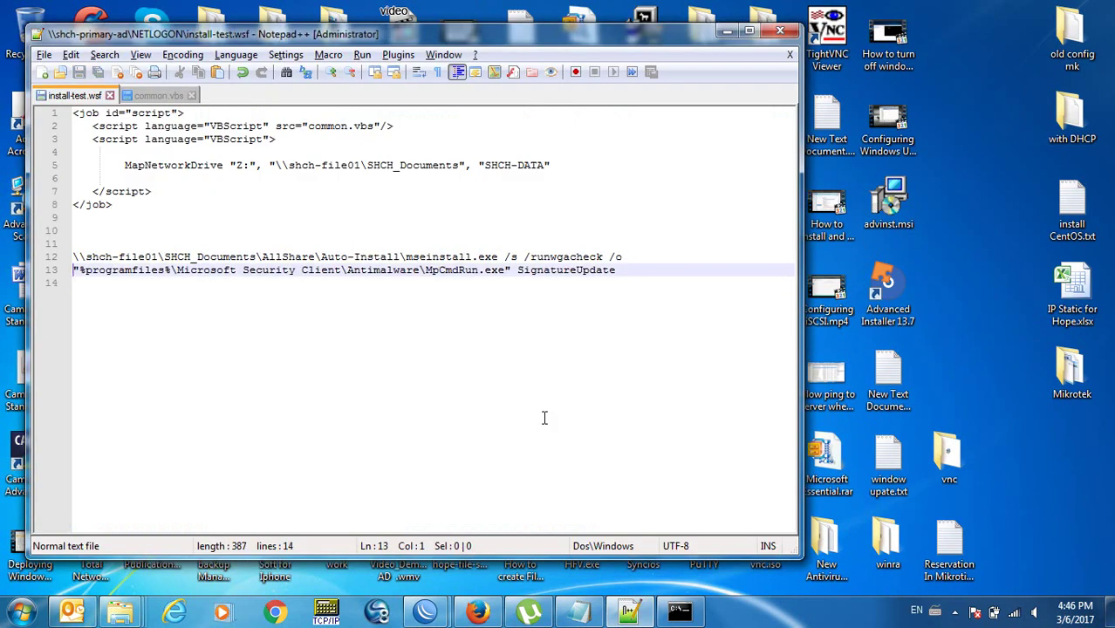
{"action": "key", "text": "shift+End"}
{"action": "key", "text": "super+c"}
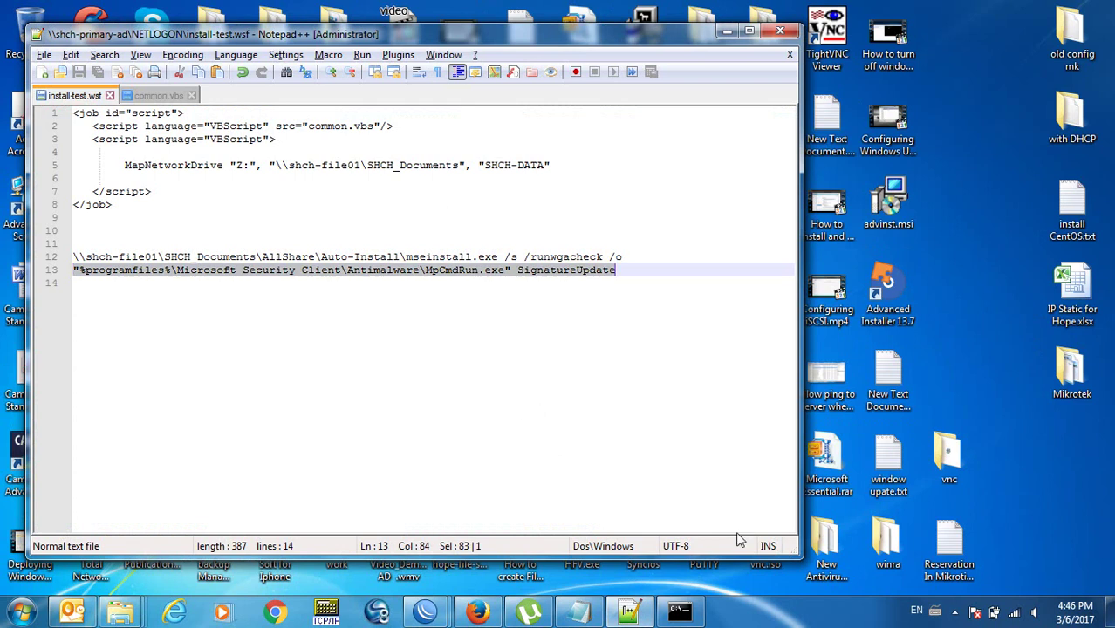
{"action": "left_click", "coordinate": [691, 610]}
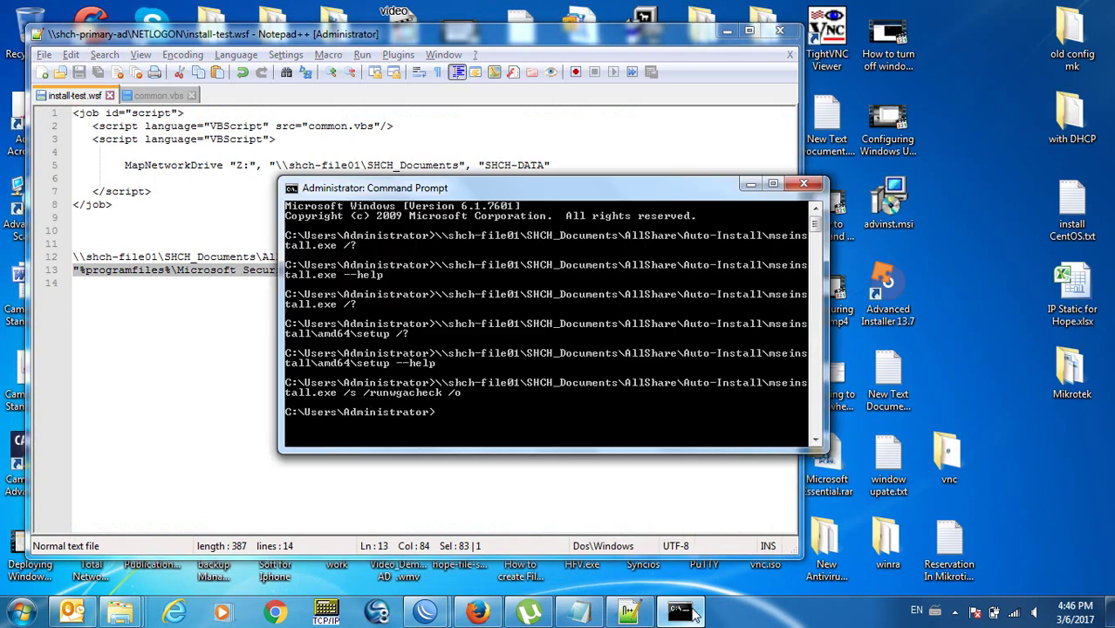
Paste and run the MpCmdRun.exe SignatureUpdate command, which reports the path cannot be found.
{"action": "right_click", "coordinate": [516, 323]}
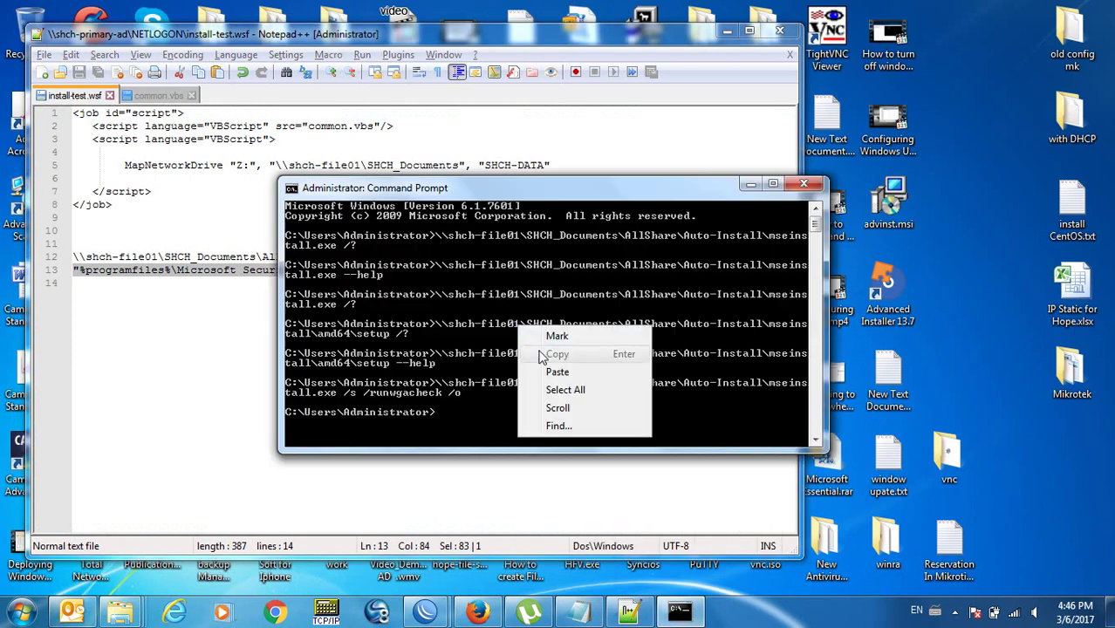
{"action": "left_click", "coordinate": [550, 373]}
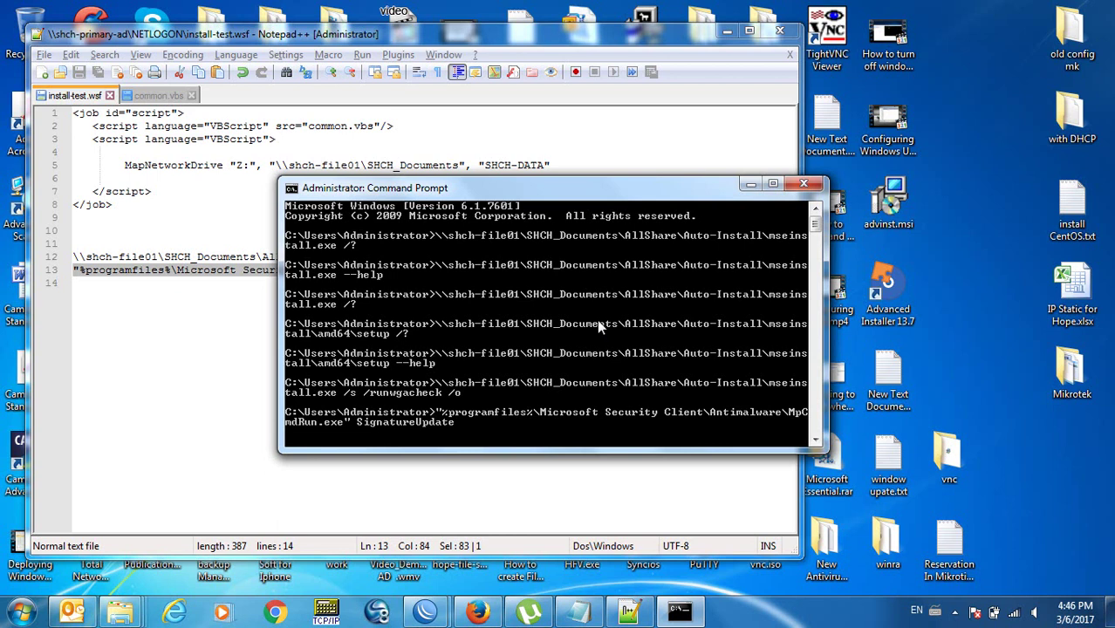
{"action": "left_click", "coordinate": [974, 613]}
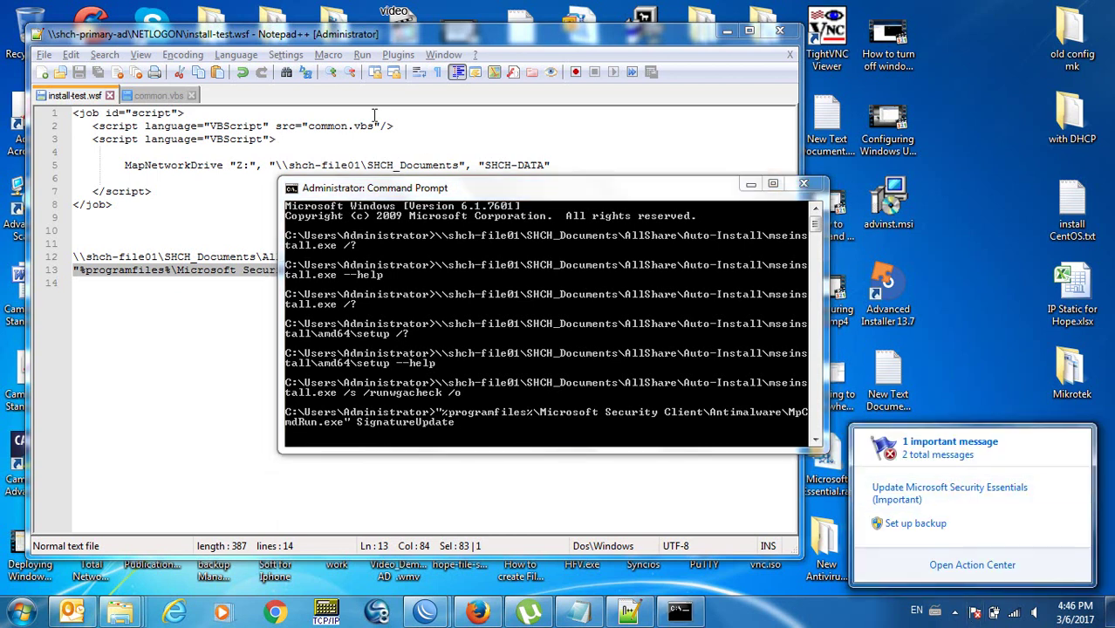
{"action": "left_click", "coordinate": [455, 273]}
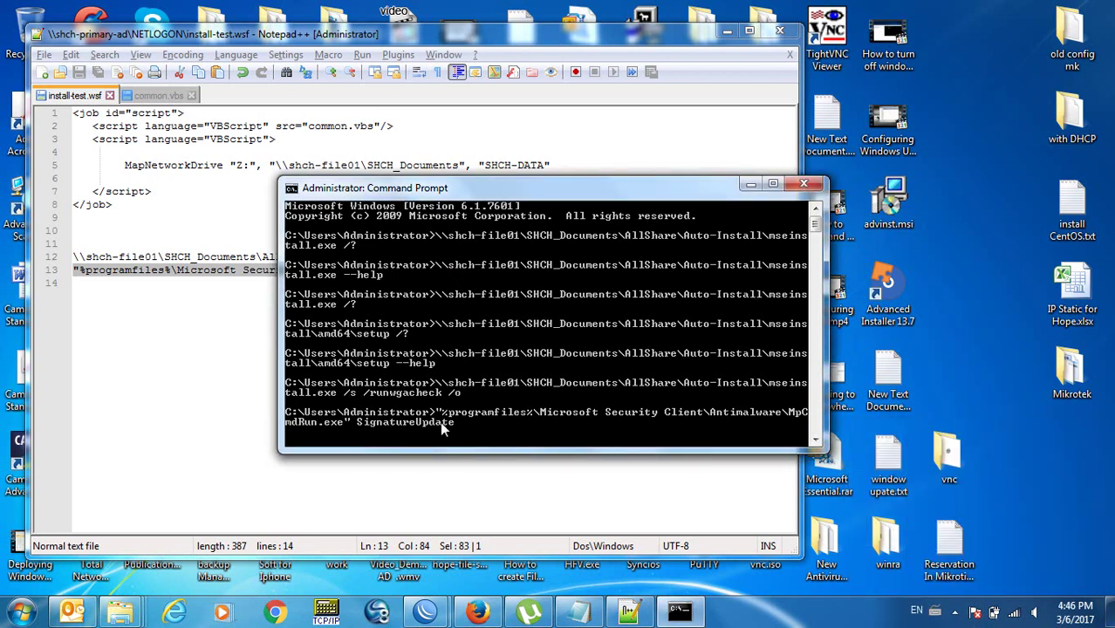
{"action": "key", "text": "Return"}
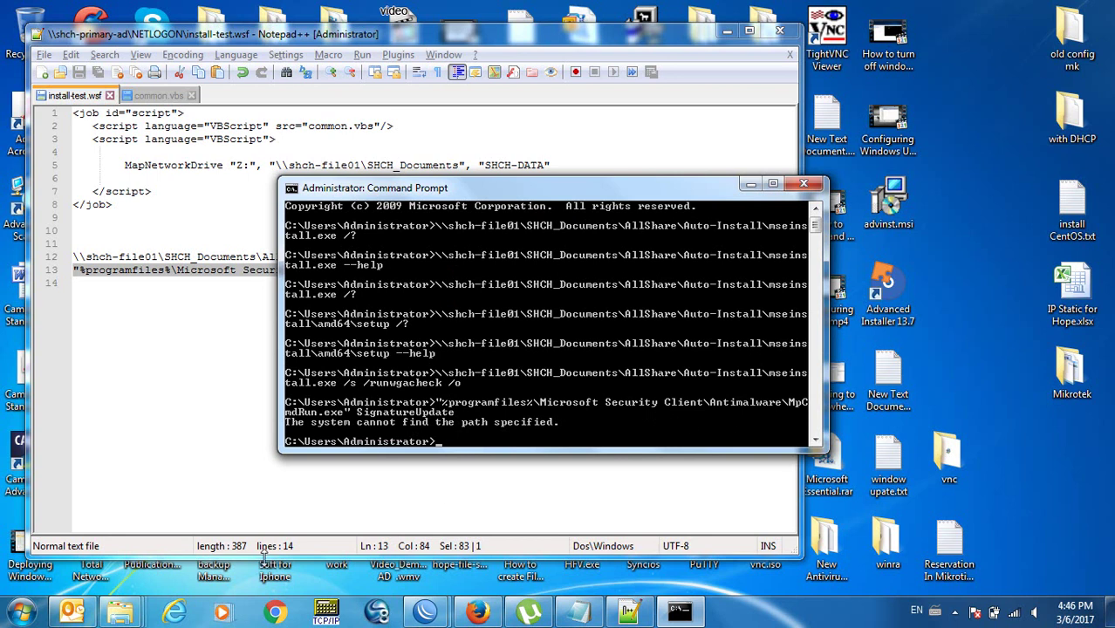
{"action": "left_click", "coordinate": [123, 613]}
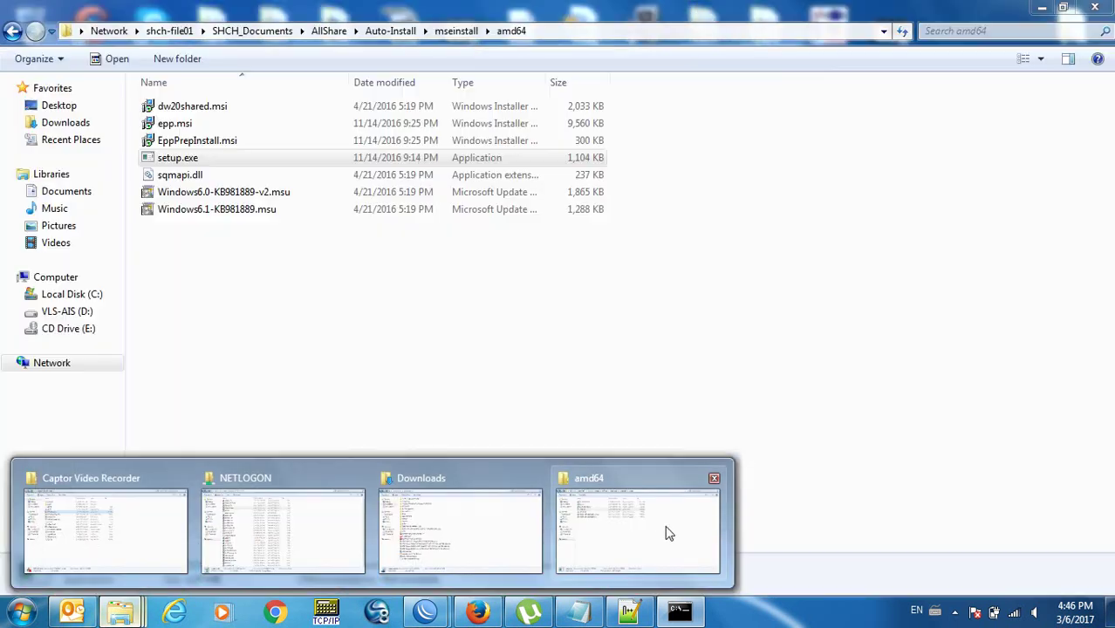
Permanently delete the mseinstall folder from the Auto-Install folder.
{"action": "left_click", "coordinate": [669, 531]}
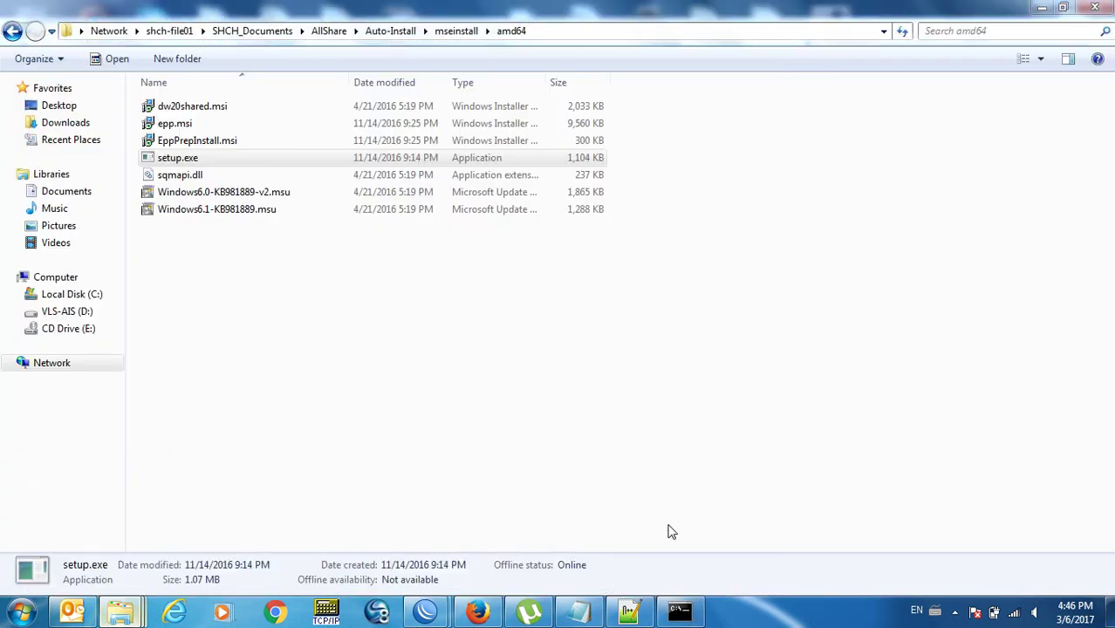
{"action": "left_click", "coordinate": [390, 31]}
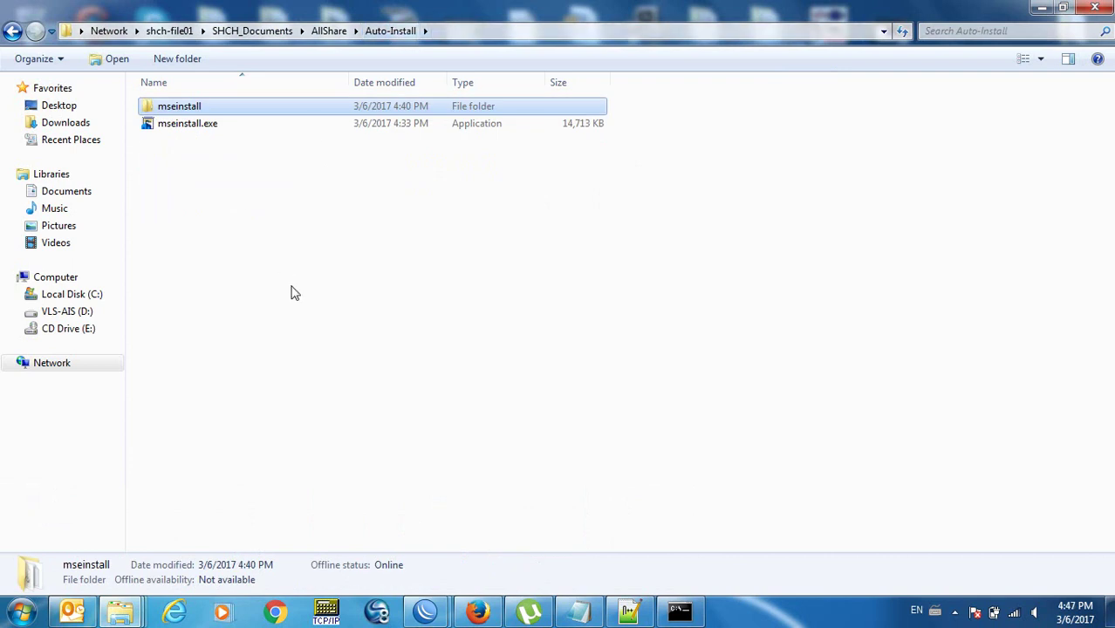
{"action": "key", "text": "Delete"}
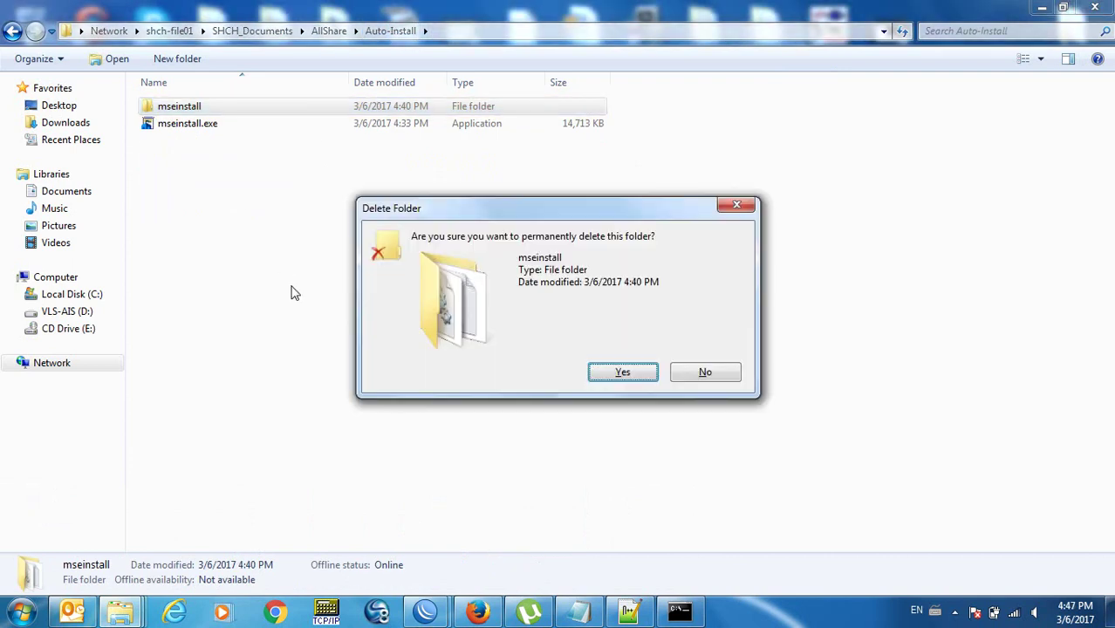
{"action": "key", "text": "Return"}
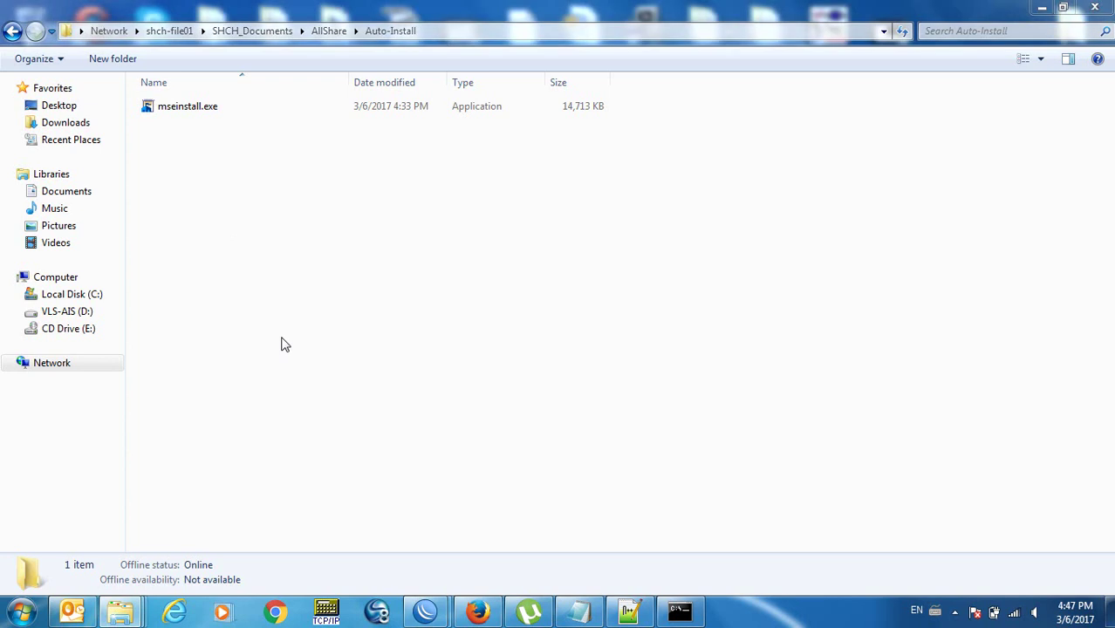
Locate MpCmdRun.exe directly inside C:\Program Files\Microsoft Security Client and select it.
{"action": "left_click", "coordinate": [96, 295]}
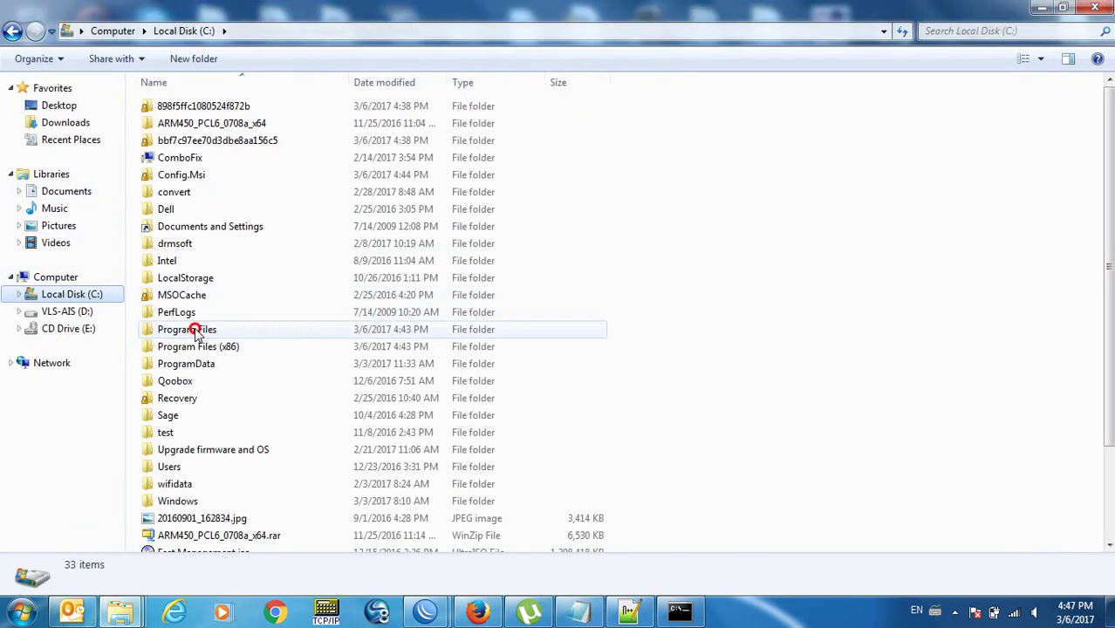
{"action": "double_click", "coordinate": [195, 332]}
{"action": "double_click", "coordinate": [218, 316]}
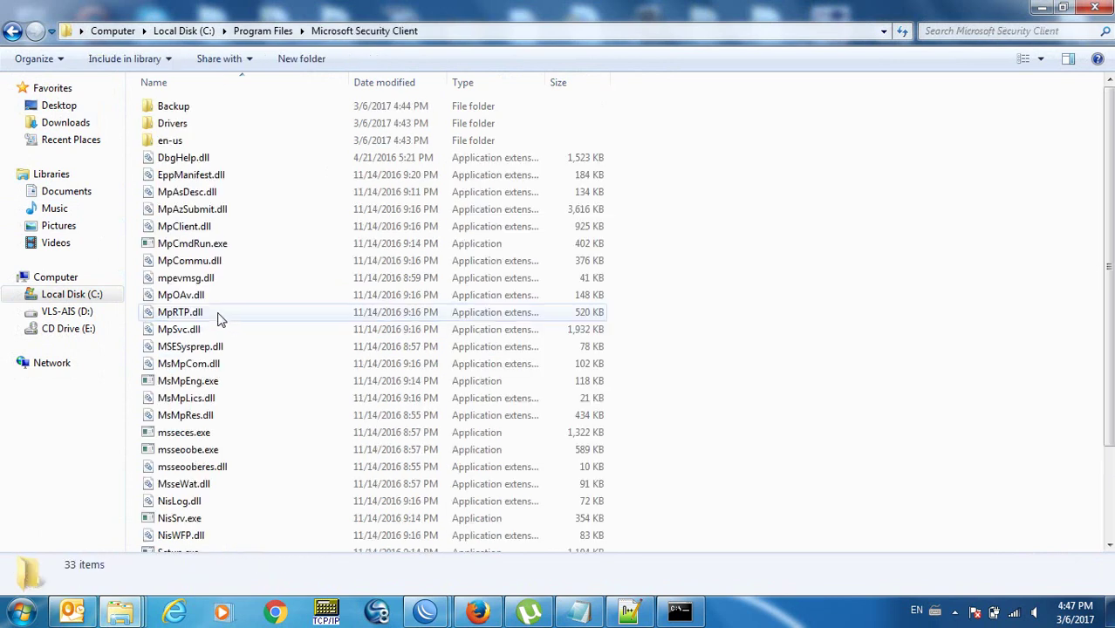
{"action": "left_click", "coordinate": [680, 611]}
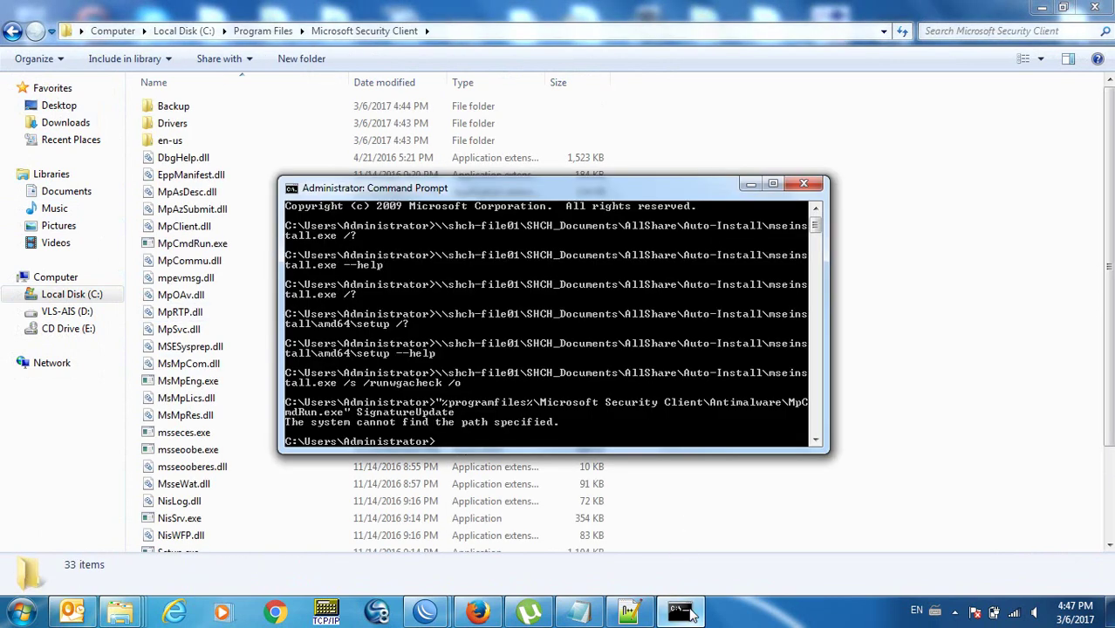
{"action": "left_click", "coordinate": [909, 360]}
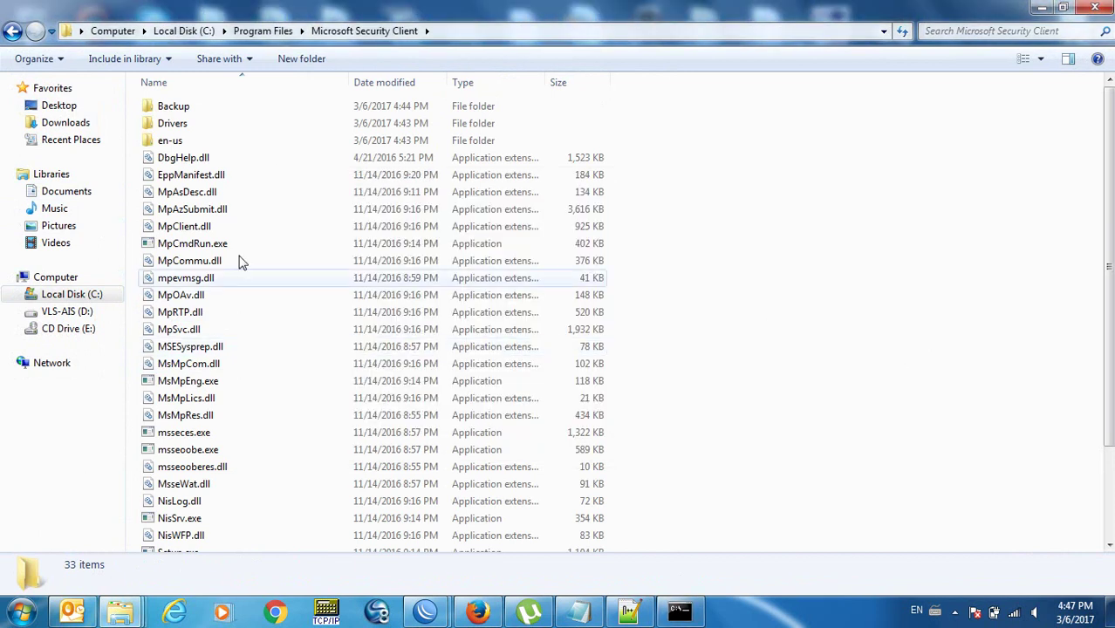
{"action": "left_click", "coordinate": [201, 244]}
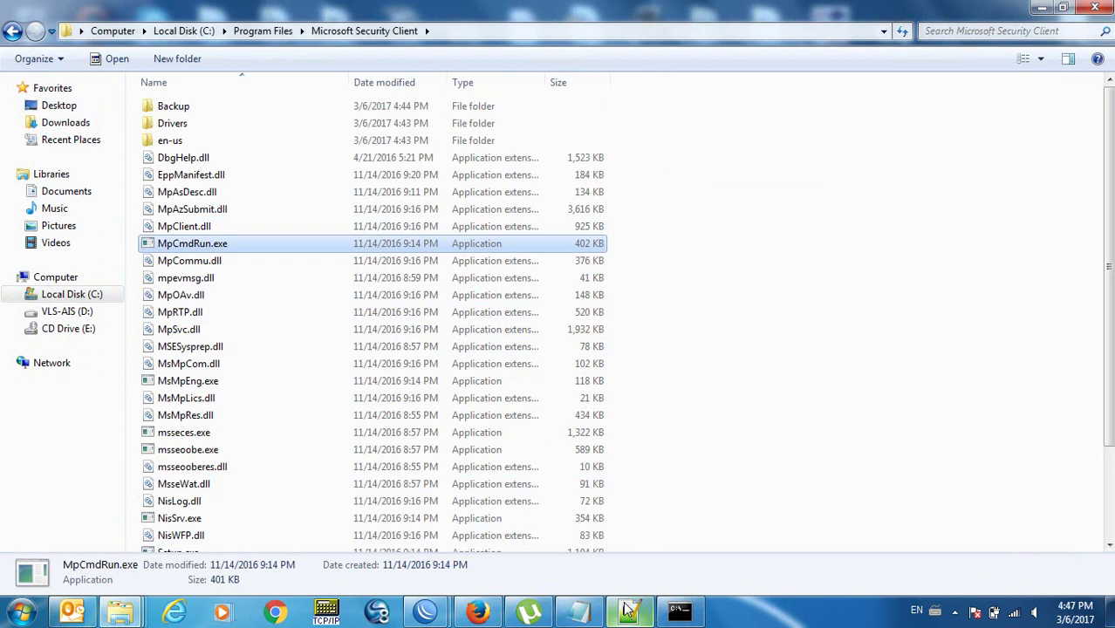
{"action": "left_click", "coordinate": [628, 610]}
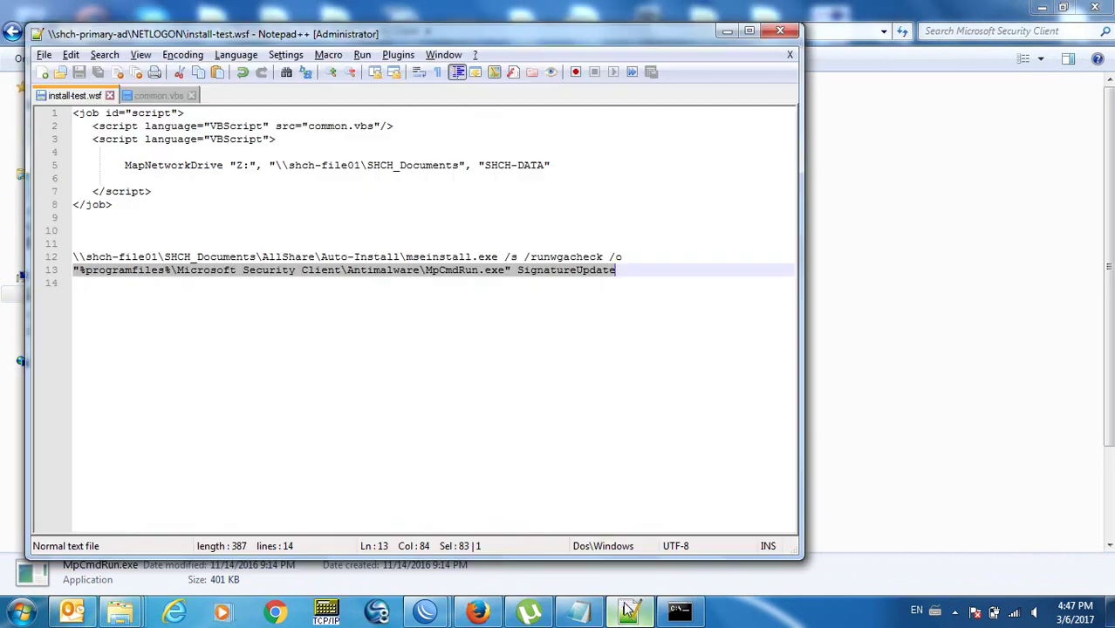
Delete 'Antimalware\' from the MpCmdRun.exe path on line 13, save, and copy the corrected line.
{"action": "left_click", "coordinate": [346, 272]}
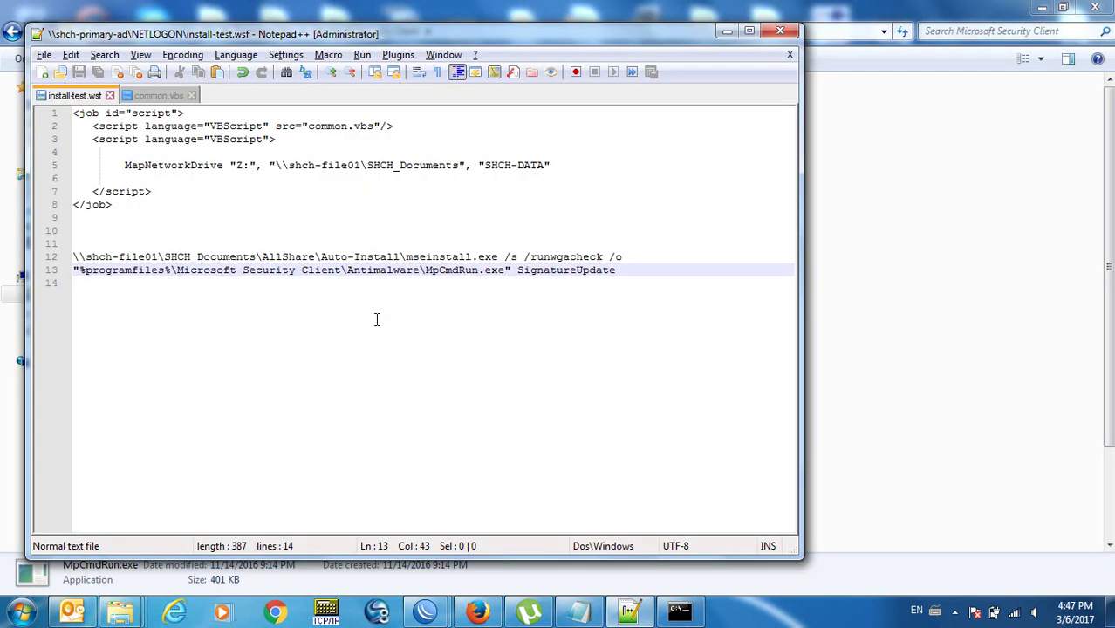
{"action": "key", "text": "Delete"}
{"action": "key", "text": "Delete"}
{"action": "key", "text": "Delete"}
{"action": "key", "text": "Delete"}
{"action": "key", "text": "Delete"}
{"action": "key", "text": "Delete"}
{"action": "key", "text": "Delete"}
{"action": "key", "text": "Delete"}
{"action": "key", "text": "Delete"}
{"action": "key", "text": "Delete"}
{"action": "key", "text": "Delete"}
{"action": "key", "text": "Delete"}
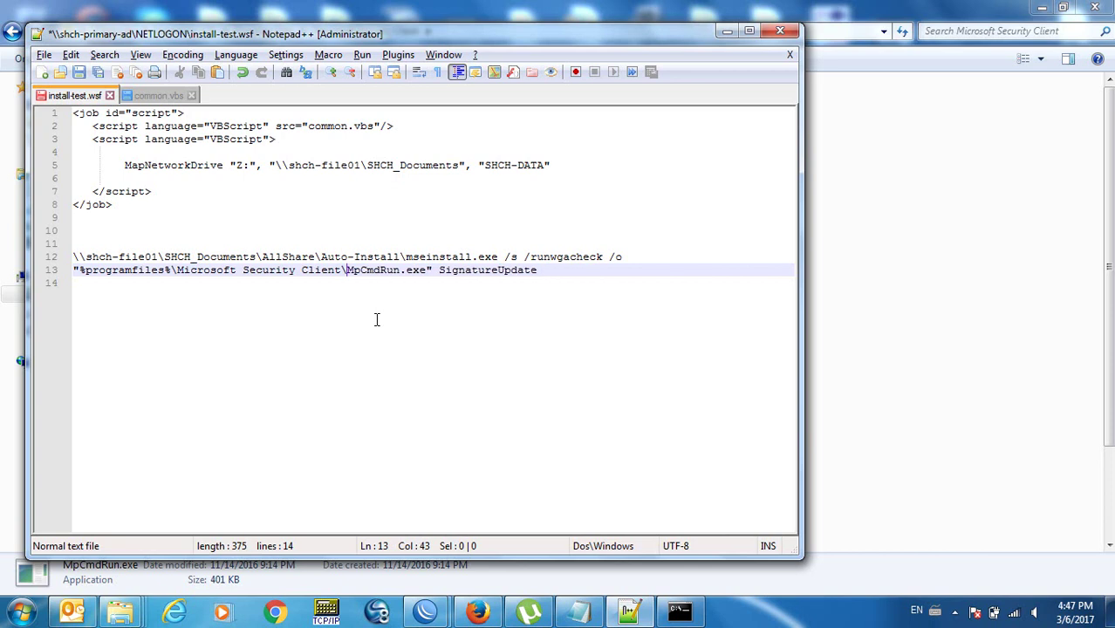
{"action": "key", "text": "ctrl+s"}
{"action": "key", "text": "Home"}
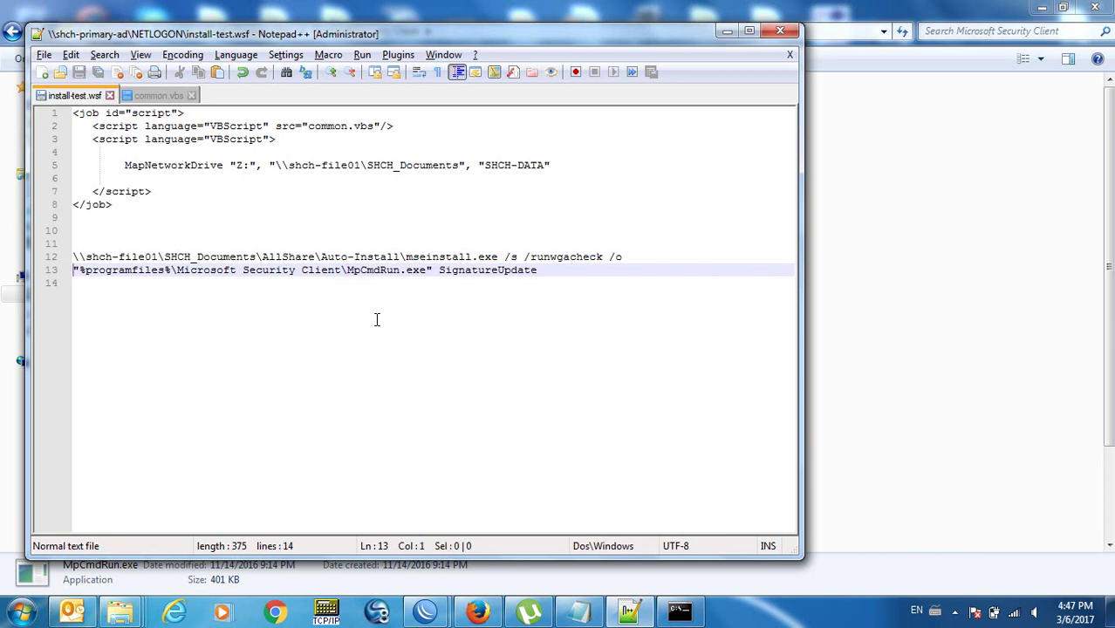
{"action": "key", "text": "shift+End"}
{"action": "key", "text": "super+c"}
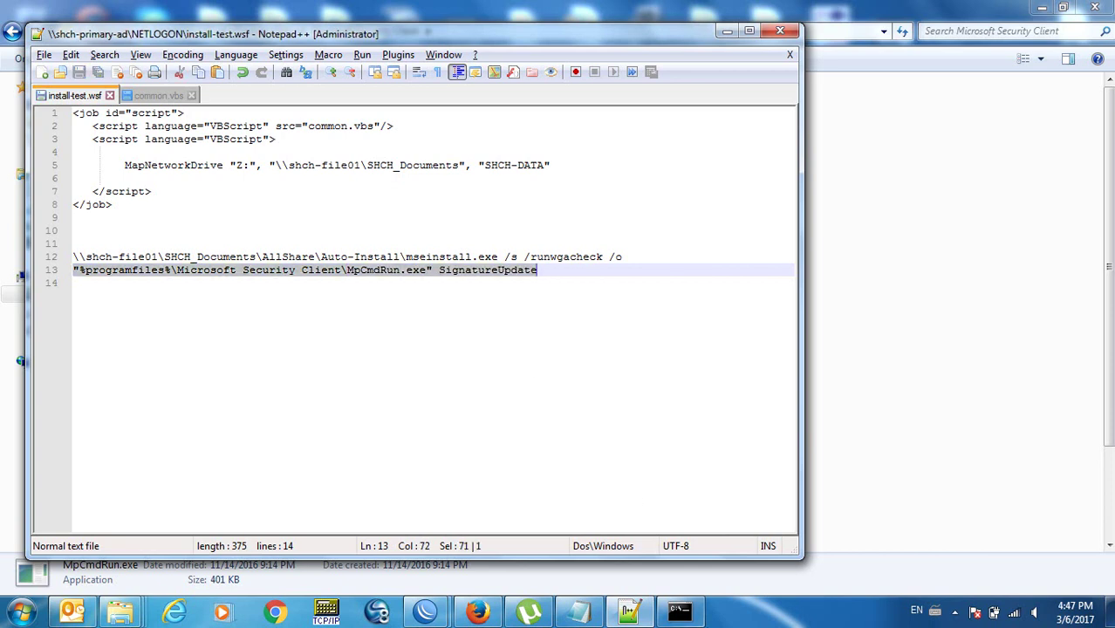
{"action": "left_click", "coordinate": [696, 617]}
{"action": "right_click", "coordinate": [518, 358]}
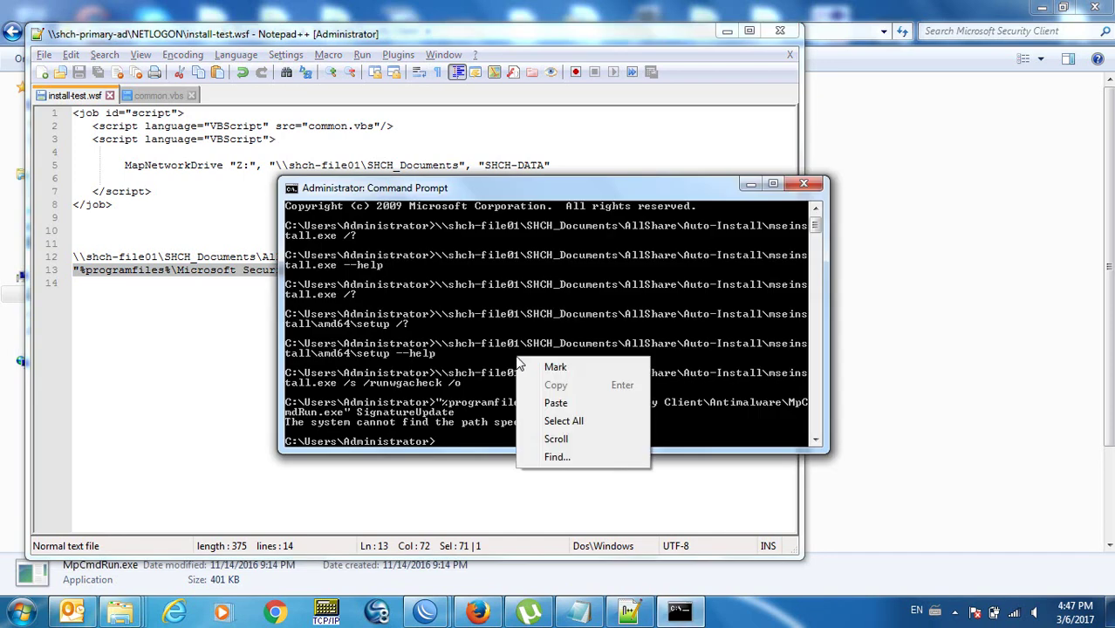
Paste and run the corrected MpCmdRun.exe command, confirming 'Signature update started . . .'.
{"action": "left_click", "coordinate": [559, 404]}
{"action": "key", "text": "Return"}
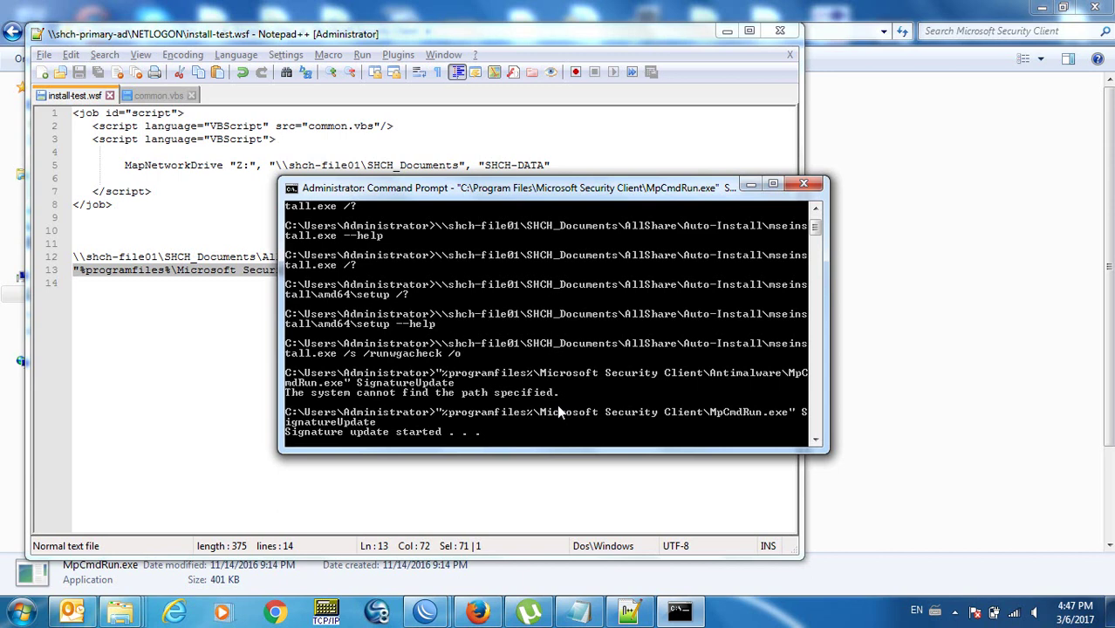
{"action": "mouse_move", "coordinate": [975, 613]}
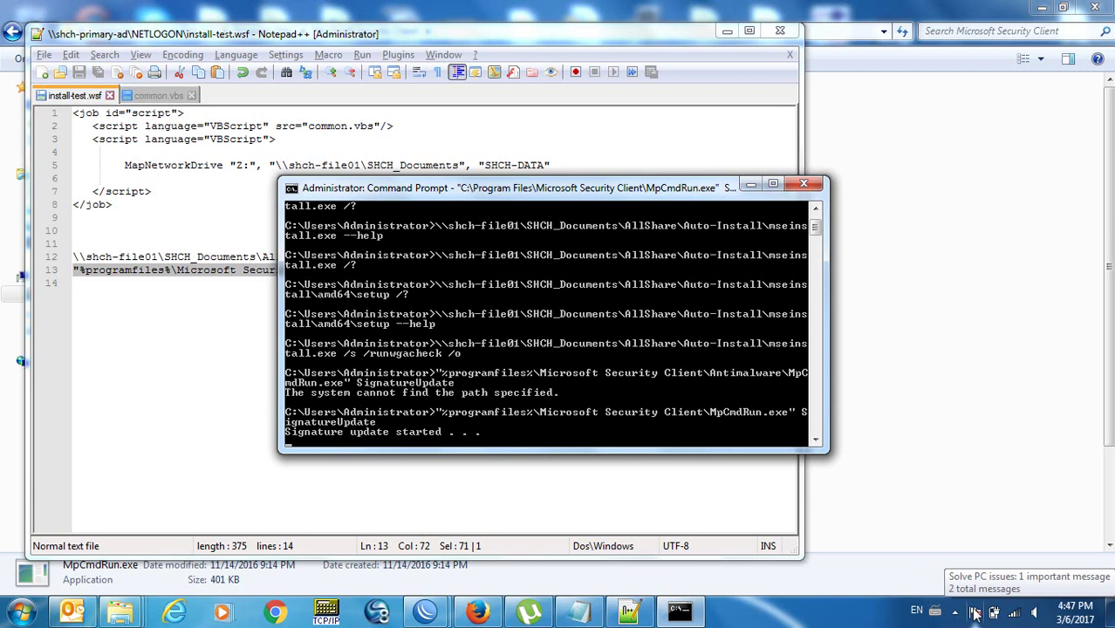
{"action": "left_click", "coordinate": [975, 613]}
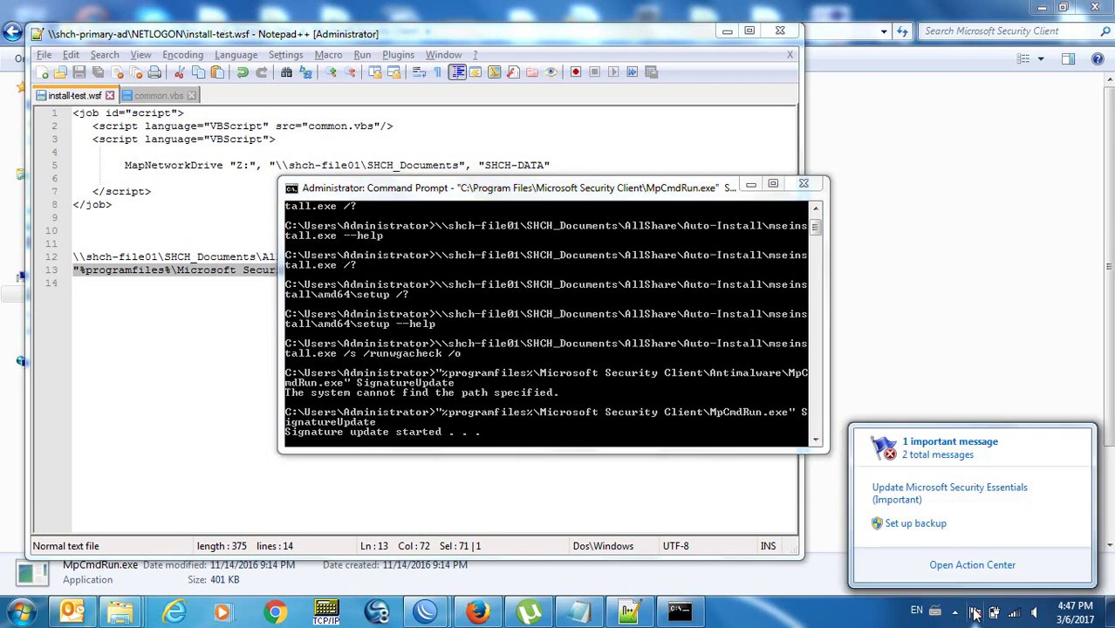
{"action": "left_click", "coordinate": [548, 333]}
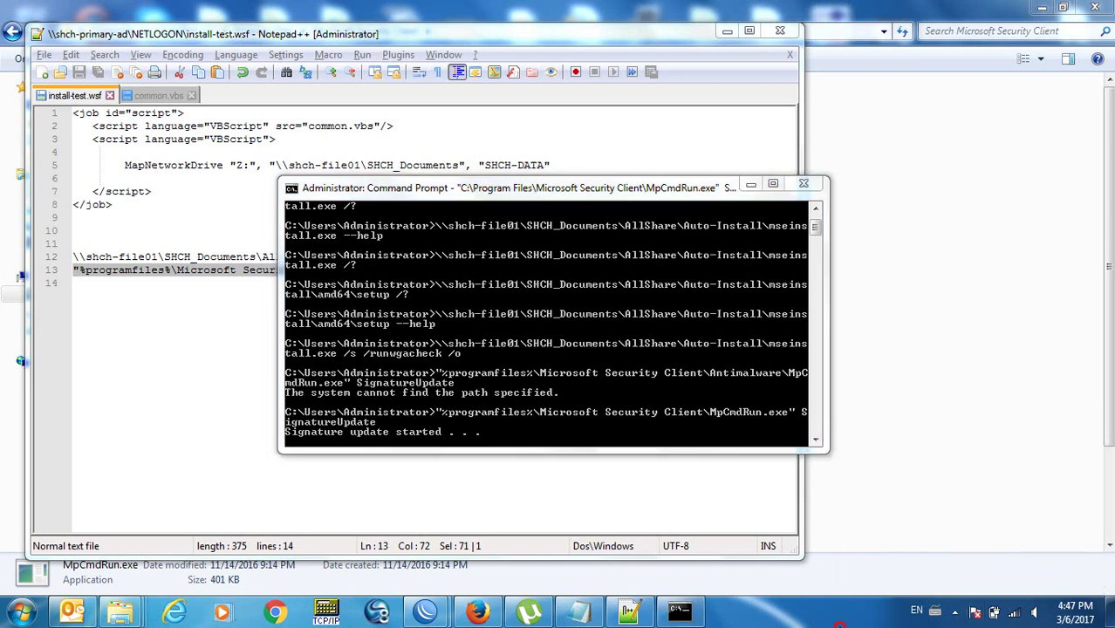
{"action": "left_click", "coordinate": [548, 333]}
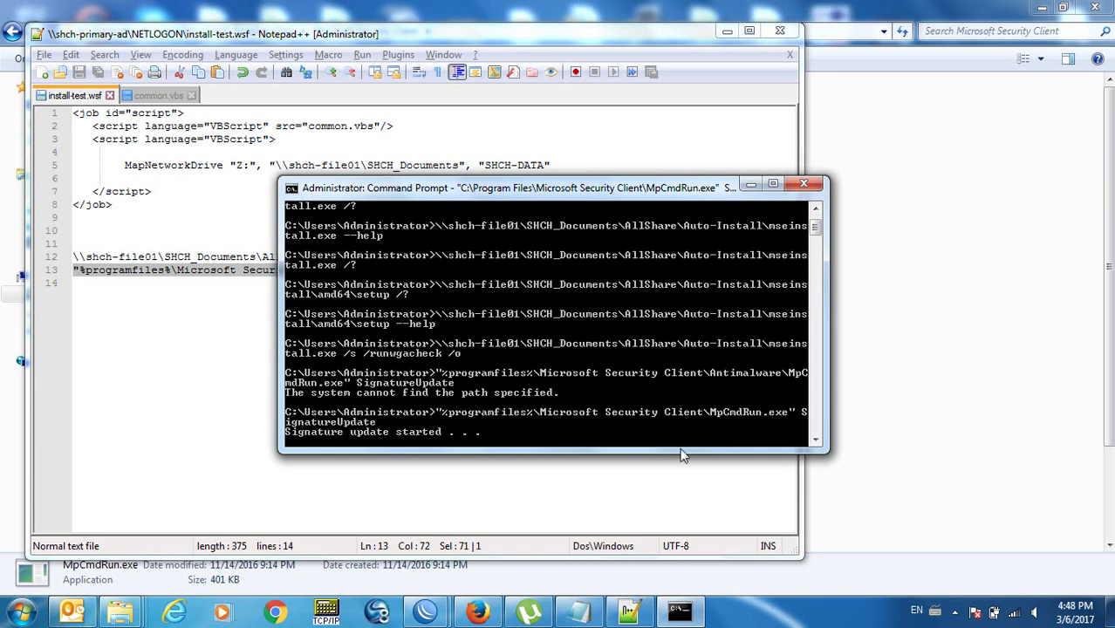
{"action": "right_click", "coordinate": [771, 619]}
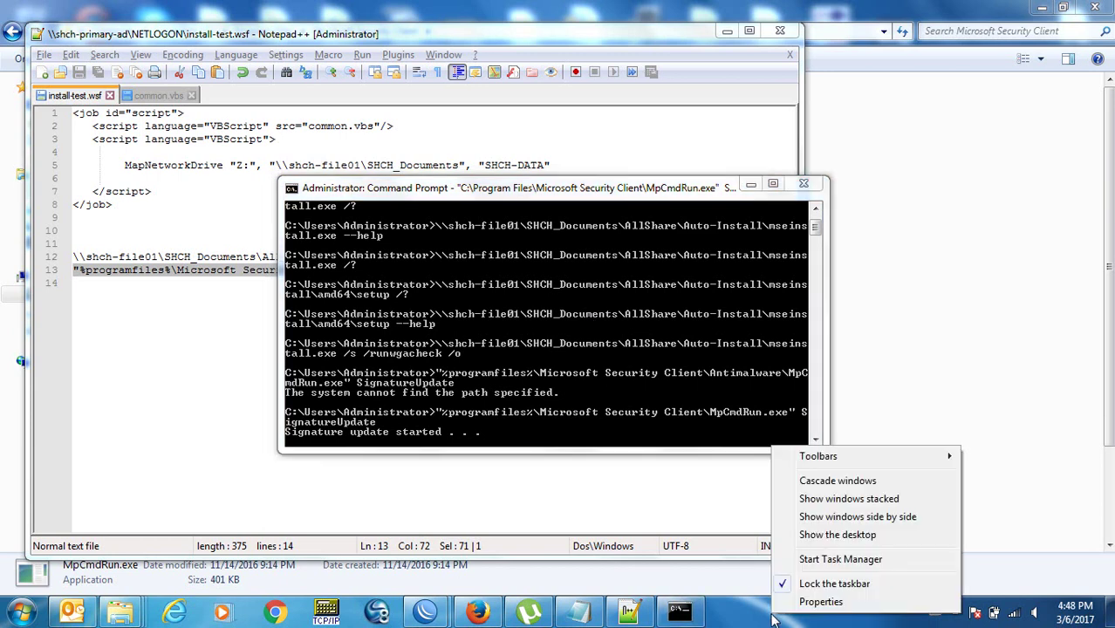
Start Task Manager and review the running processes and Networking activity.
{"action": "left_click", "coordinate": [804, 563]}
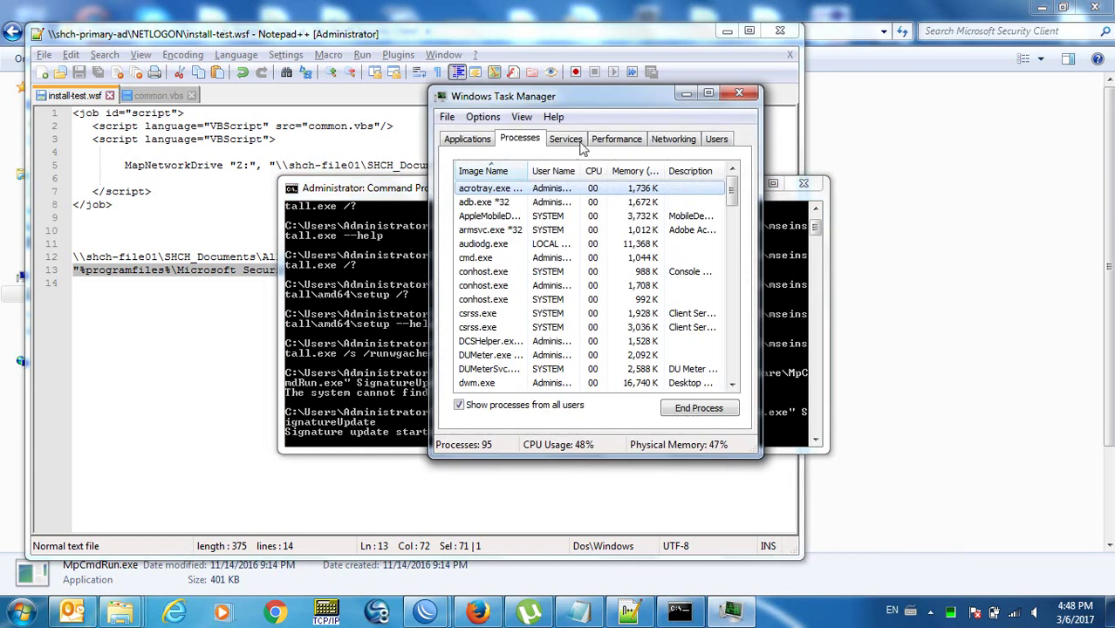
{"action": "left_click_drag", "start_coordinate": [556, 95], "coordinate": [726, 54]}
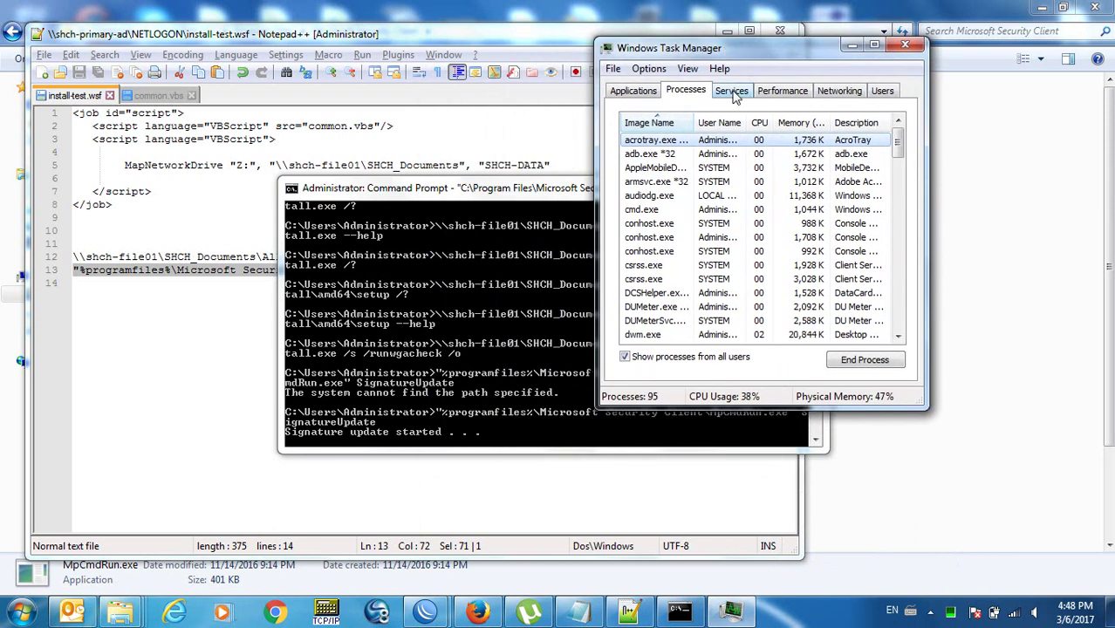
{"action": "left_click", "coordinate": [645, 279]}
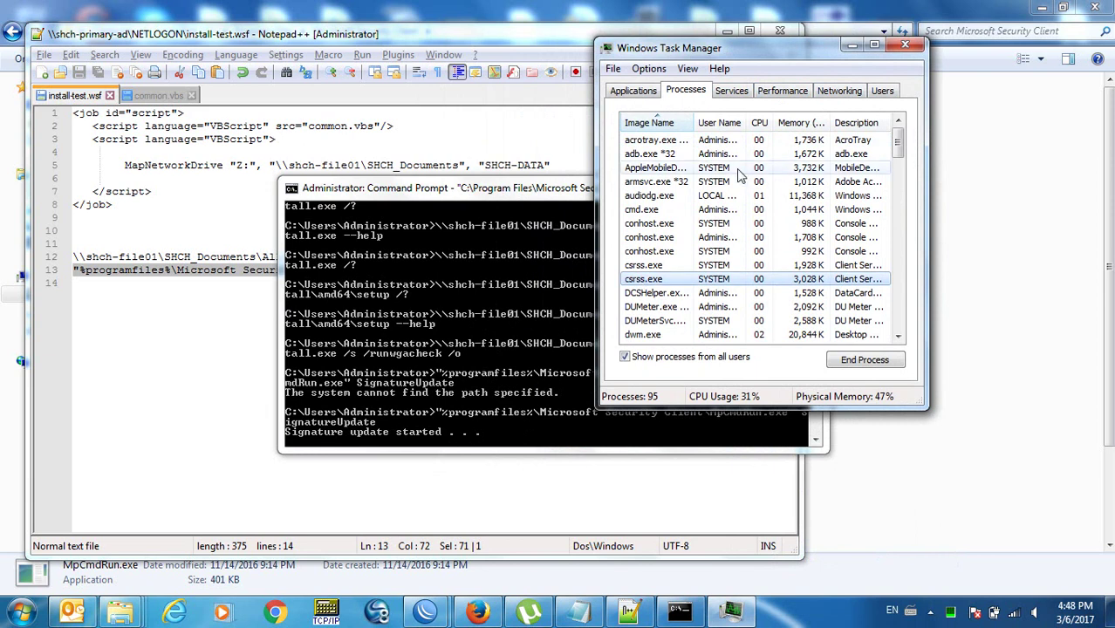
{"action": "left_click", "coordinate": [840, 90]}
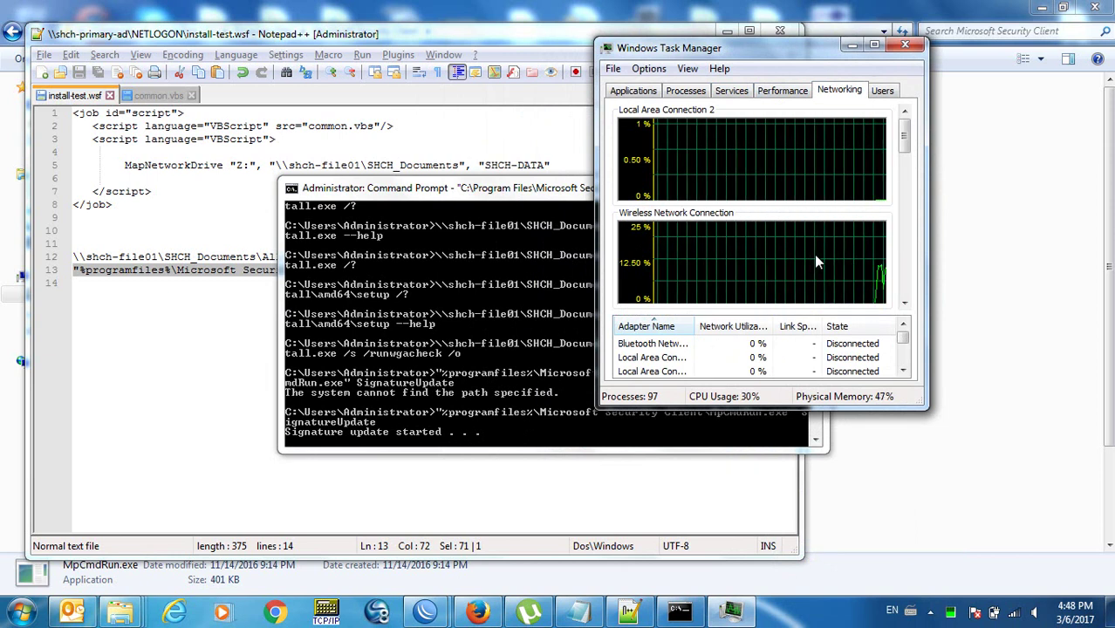
{"action": "left_click_drag", "start_coordinate": [557, 187], "coordinate": [329, 165]}
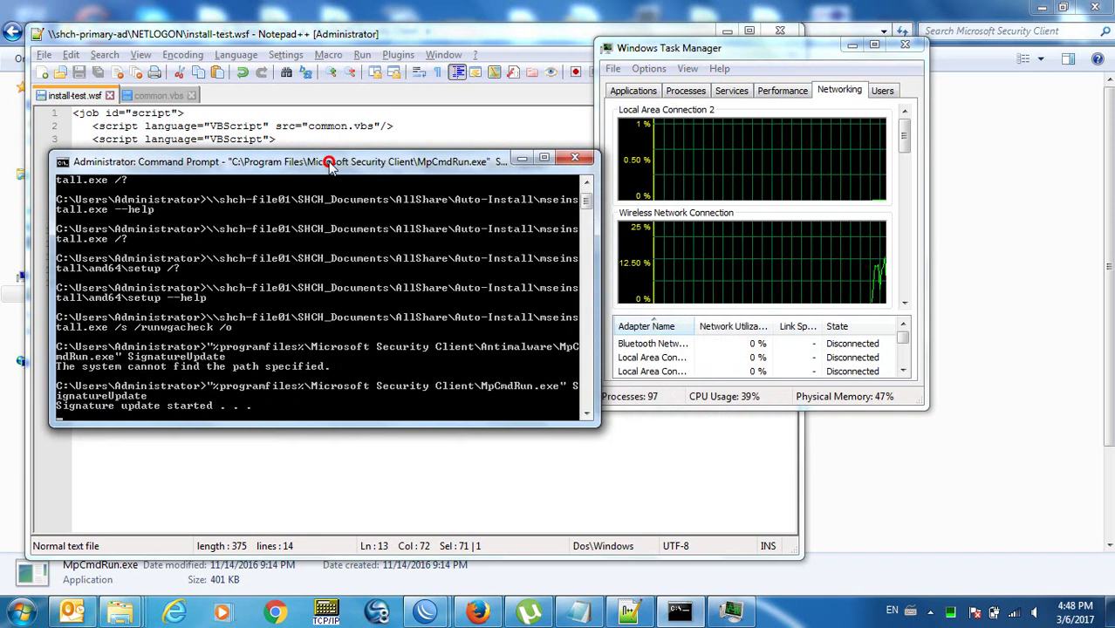
Check the Performance figures in Task Manager and launch Resource Monitor.
{"action": "left_click", "coordinate": [747, 398]}
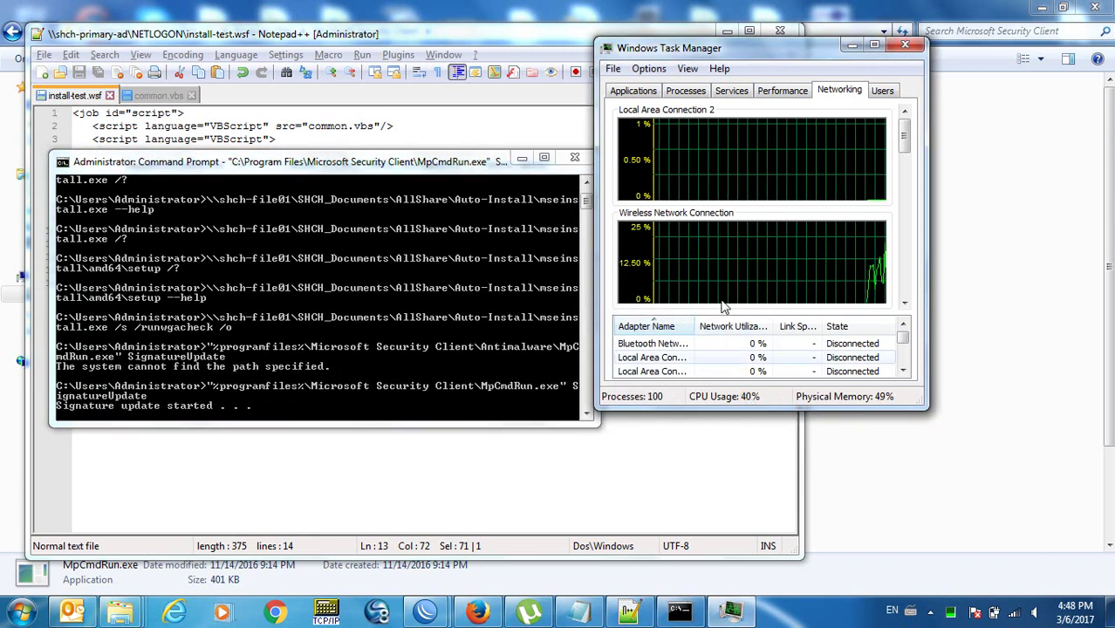
{"action": "left_click", "coordinate": [693, 94]}
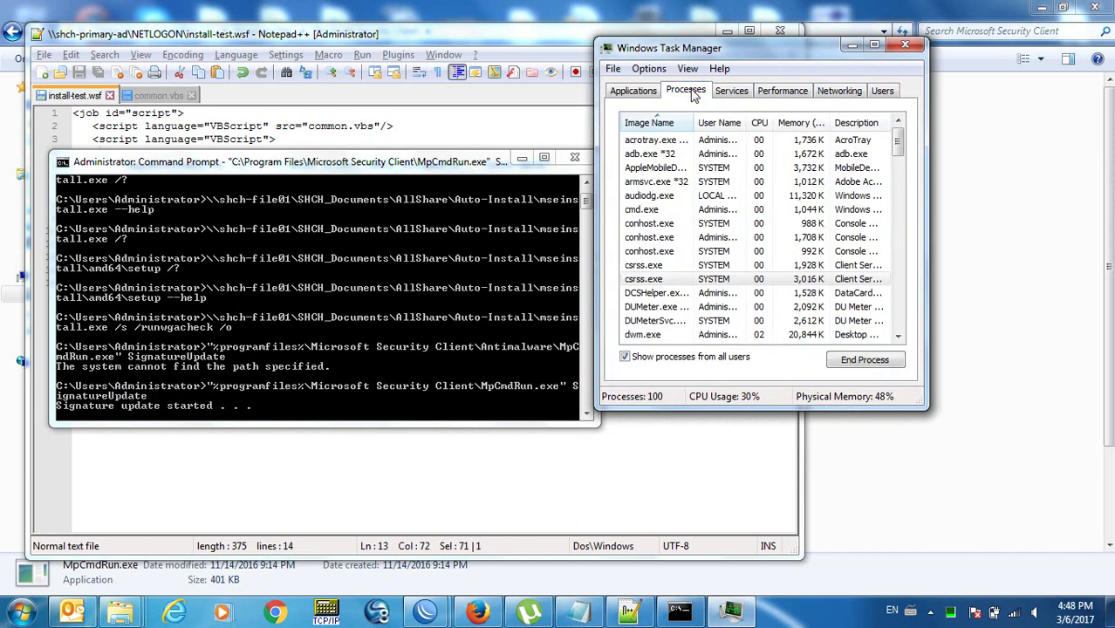
{"action": "left_click", "coordinate": [781, 96]}
{"action": "left_click", "coordinate": [828, 360]}
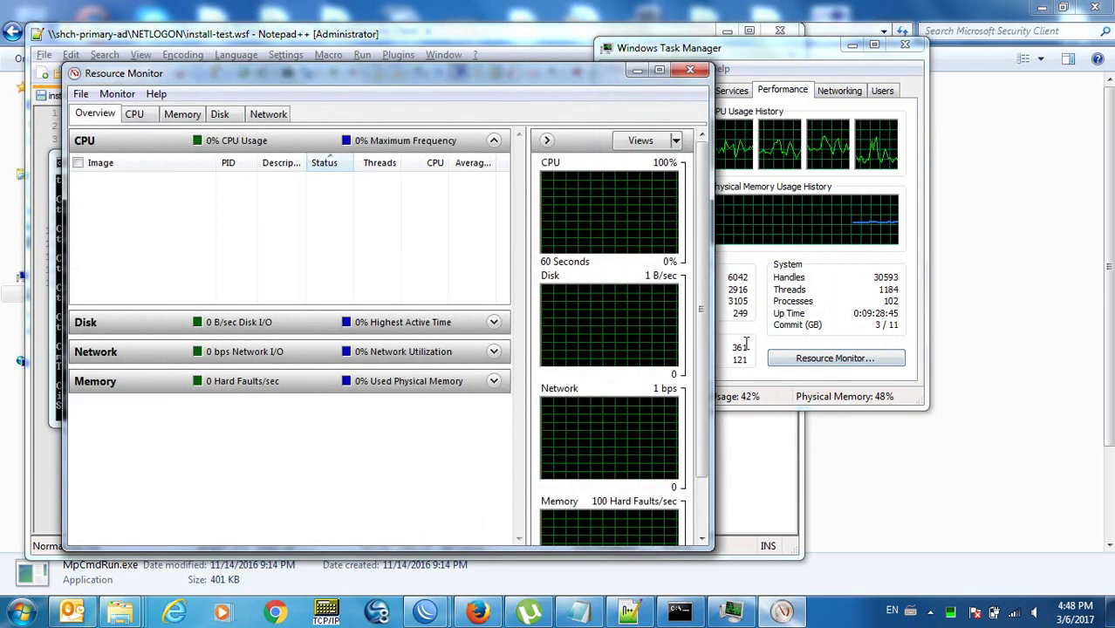
On the maximized Disk tab, sort Disk Activity by Total (B/sec), widen the File column, then close.
{"action": "left_click", "coordinate": [219, 116]}
{"action": "double_click", "coordinate": [336, 73]}
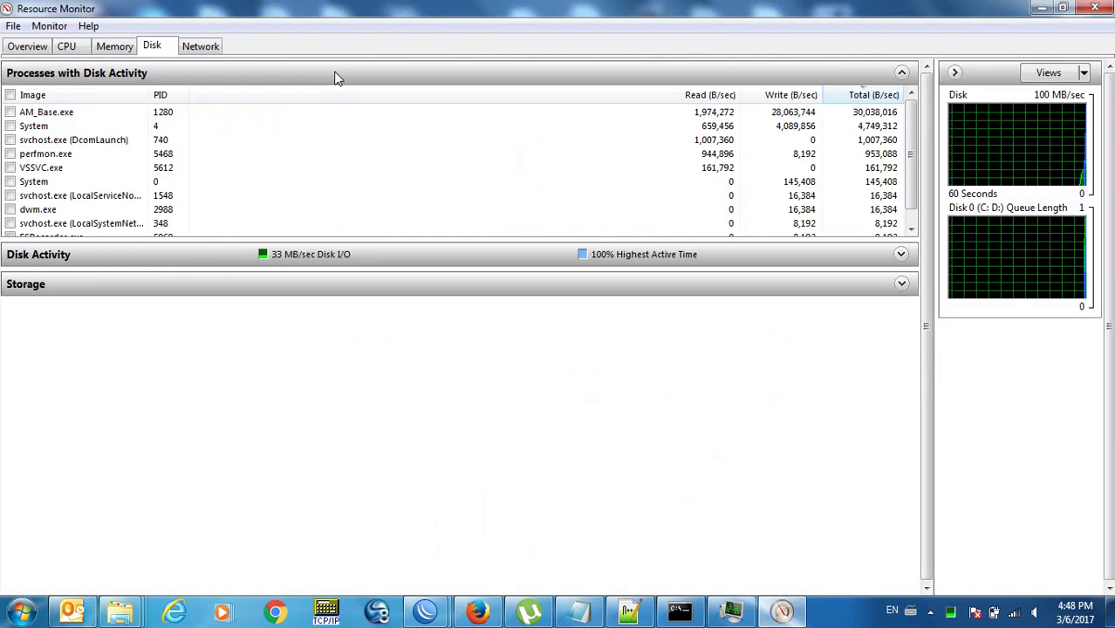
{"action": "left_click", "coordinate": [339, 75]}
{"action": "left_click", "coordinate": [346, 102]}
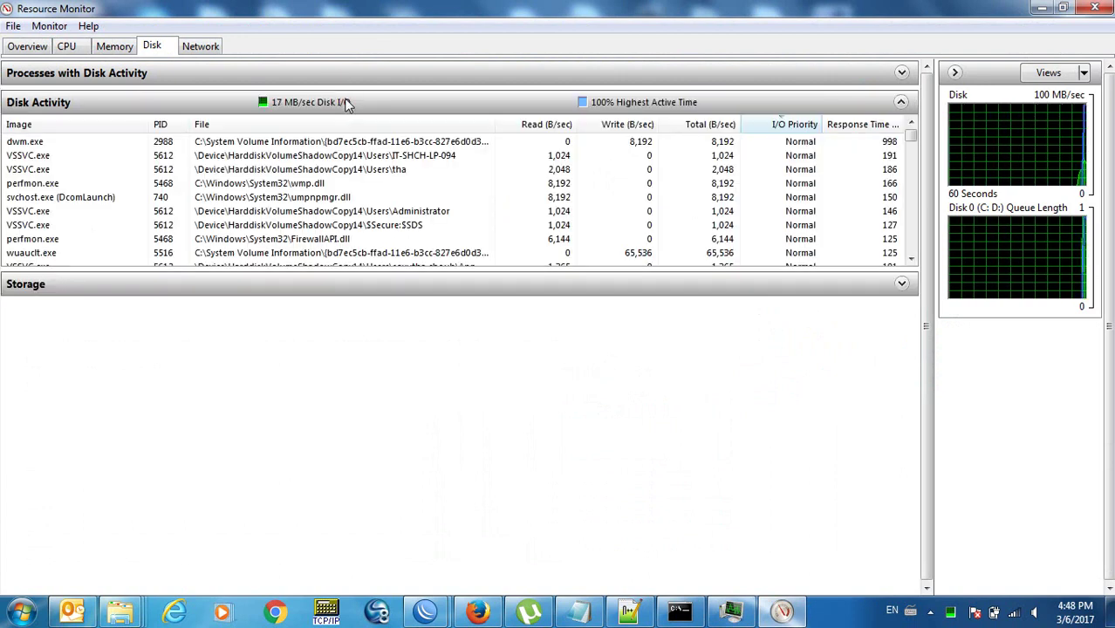
{"action": "left_click", "coordinate": [711, 123]}
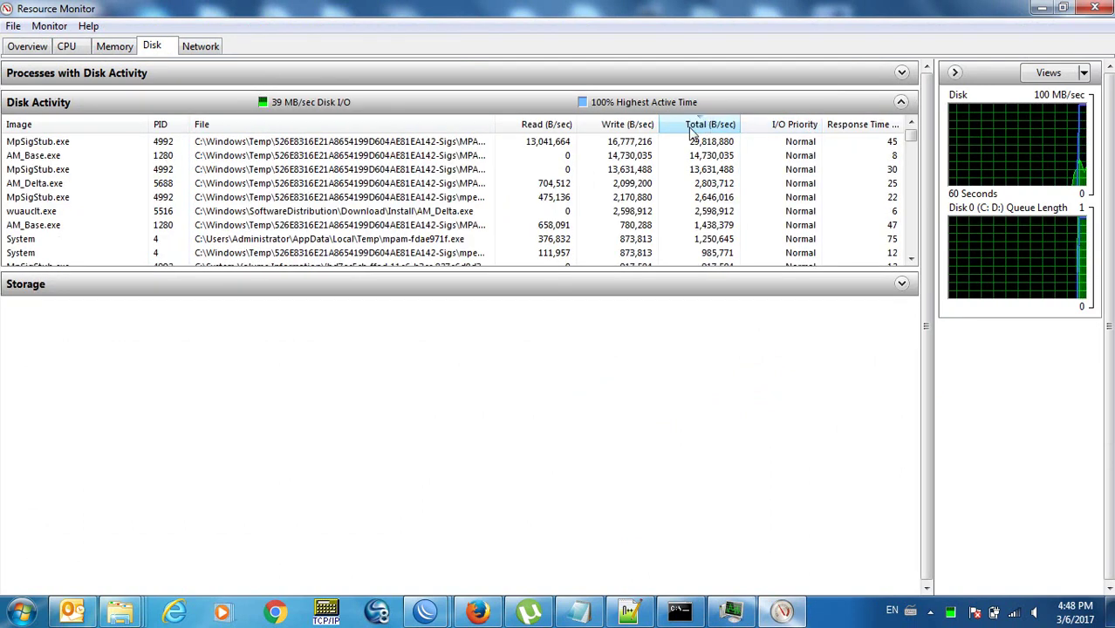
{"action": "left_click_drag", "start_coordinate": [496, 125], "coordinate": [613, 129]}
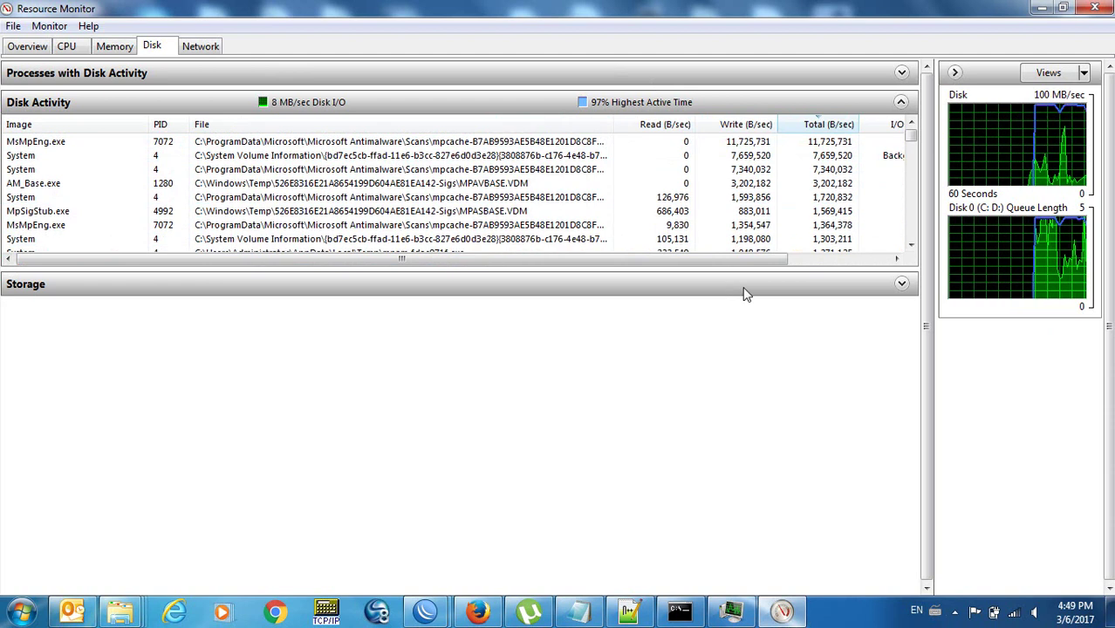
{"action": "left_click", "coordinate": [1102, 8]}
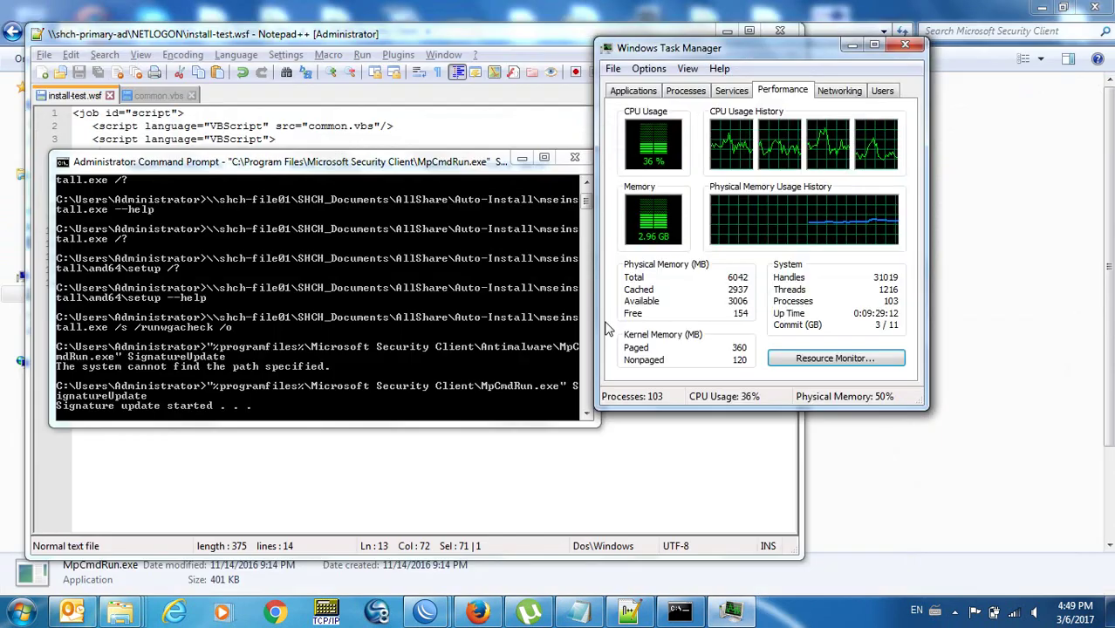
Sort Task Manager's Processes list by CPU and select MsMpEng.exe.
{"action": "left_click", "coordinate": [340, 170]}
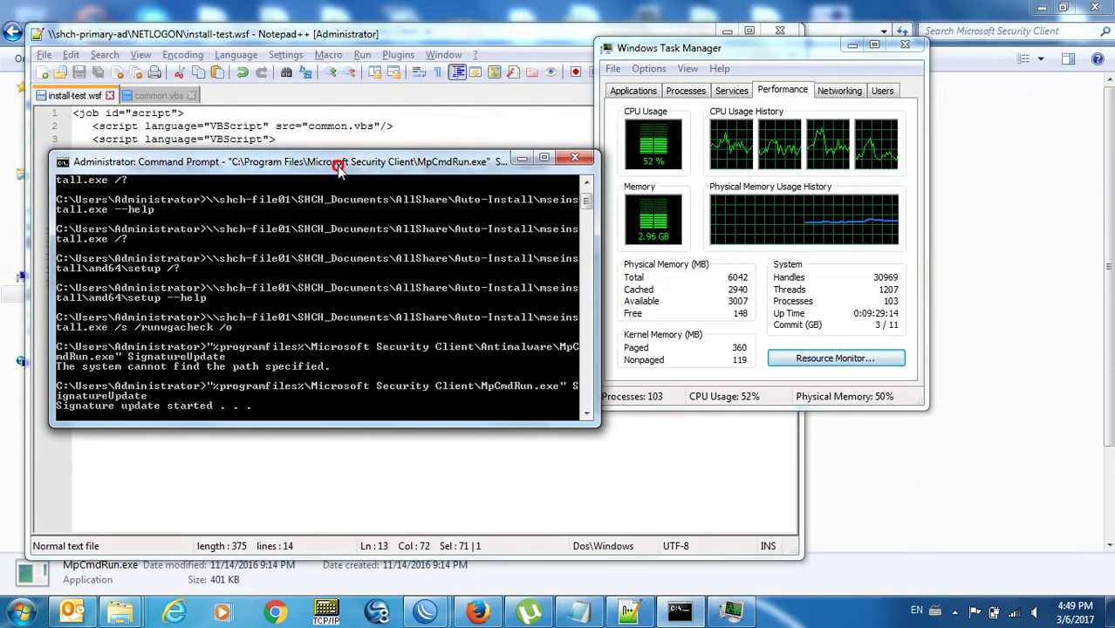
{"action": "left_click", "coordinate": [702, 48]}
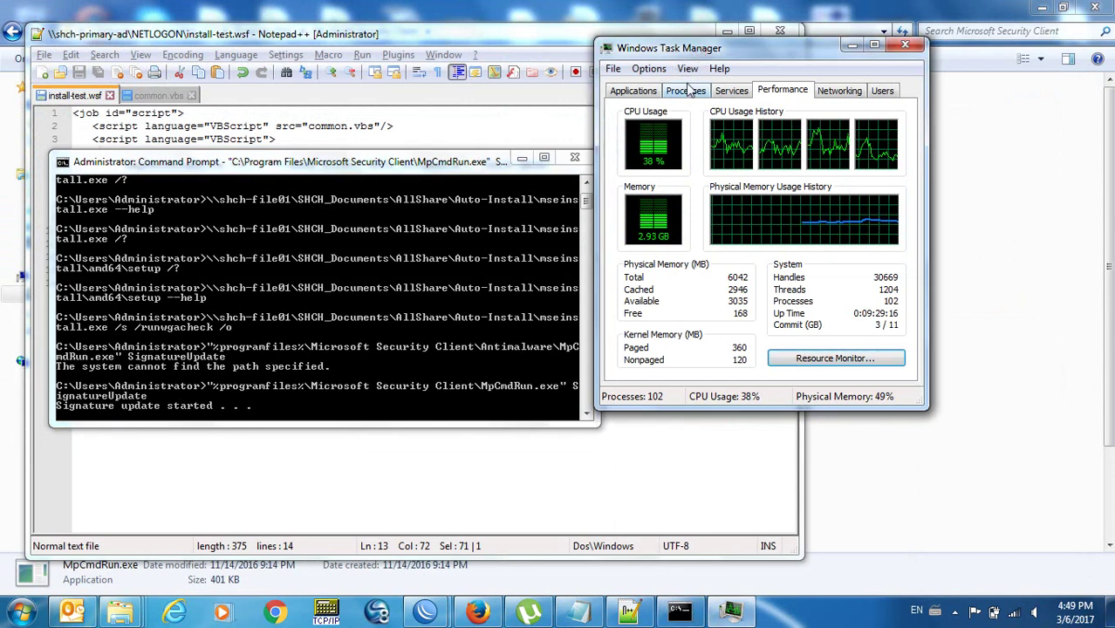
{"action": "left_click", "coordinate": [686, 89]}
{"action": "left_click_drag", "start_coordinate": [716, 51], "coordinate": [770, 71]}
{"action": "left_click", "coordinate": [811, 142]}
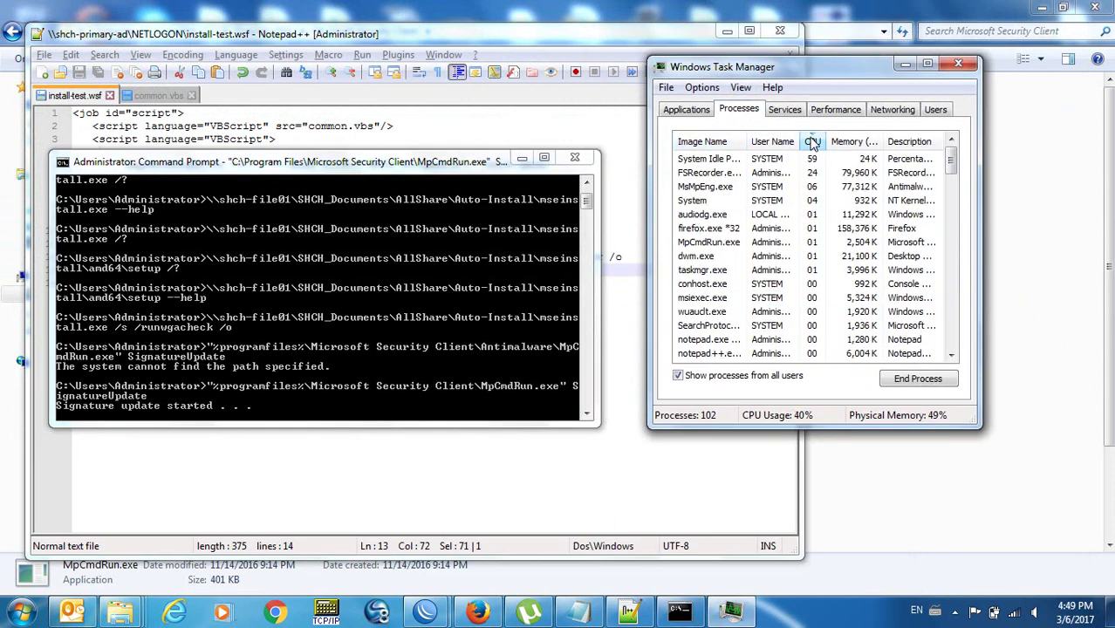
{"action": "left_click_drag", "start_coordinate": [647, 201], "coordinate": [582, 201]}
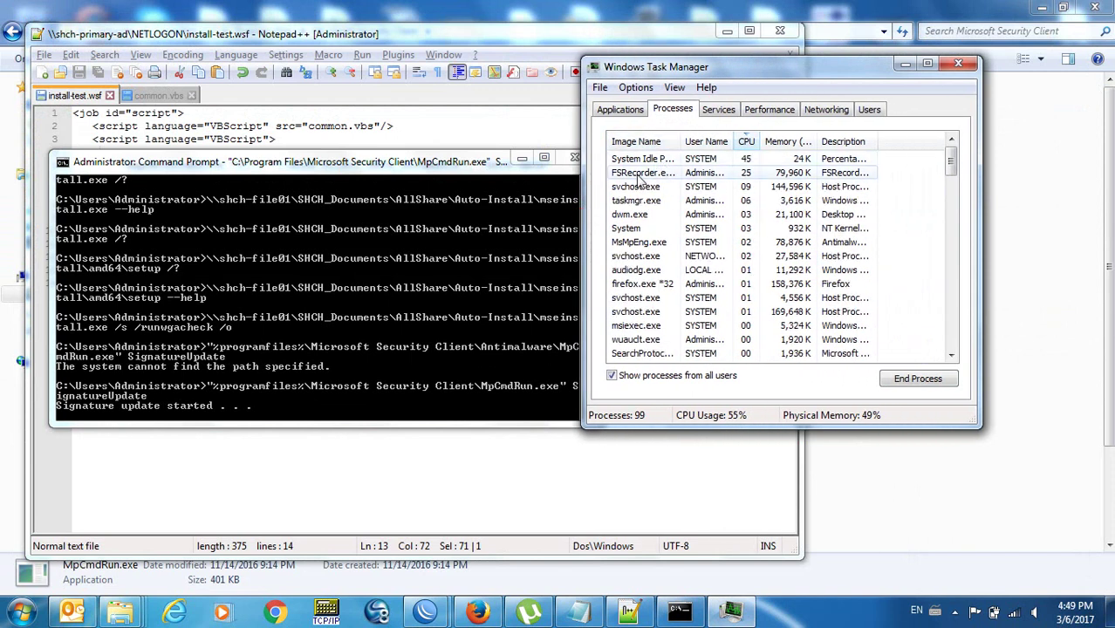
{"action": "left_click", "coordinate": [641, 176]}
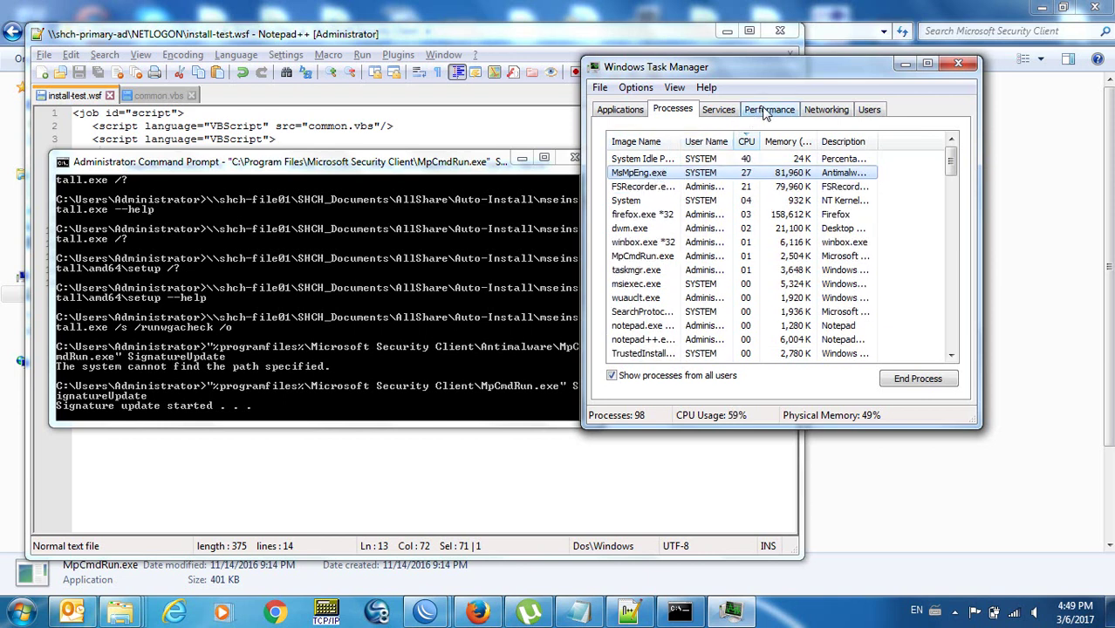
Check the pending Action Center notification and dismiss it.
{"action": "left_click_drag", "start_coordinate": [756, 71], "coordinate": [816, 137]}
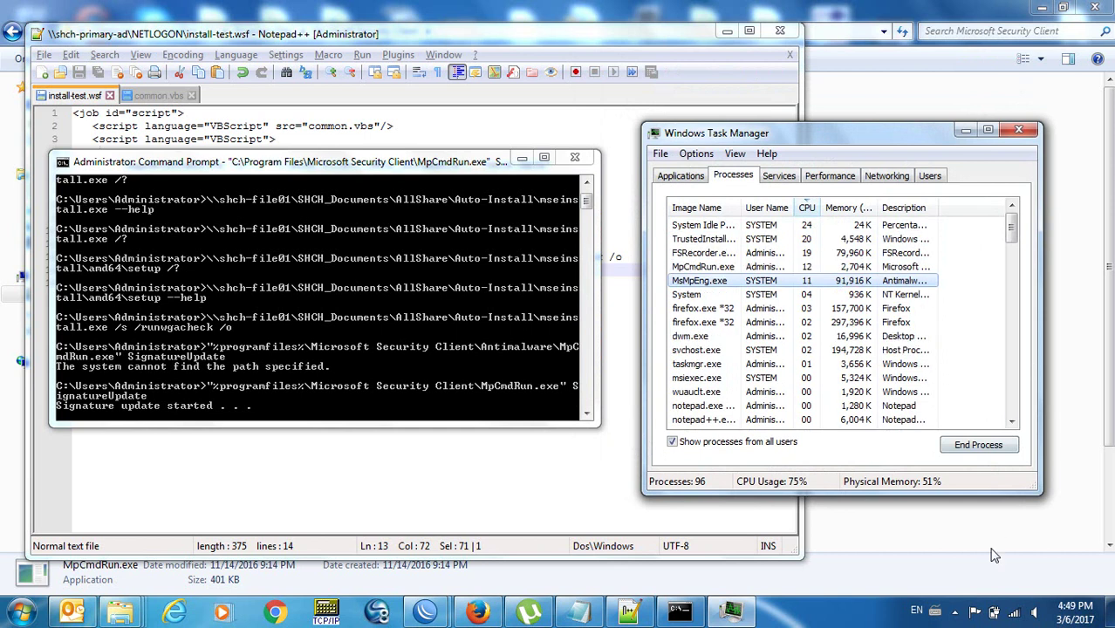
{"action": "left_click", "coordinate": [974, 615]}
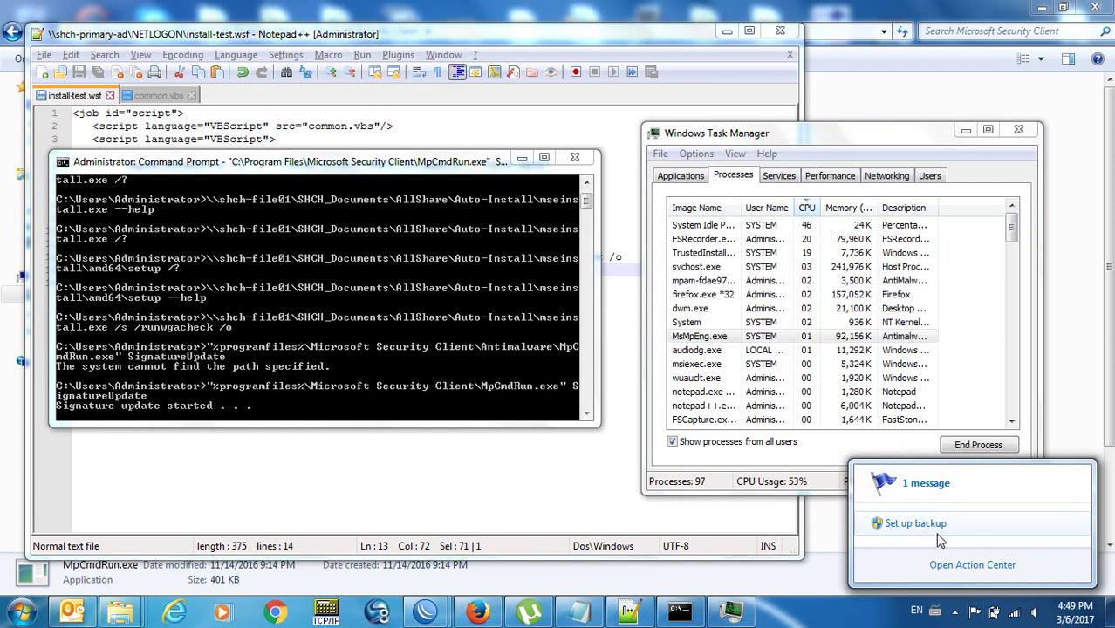
{"action": "left_click", "coordinate": [809, 625]}
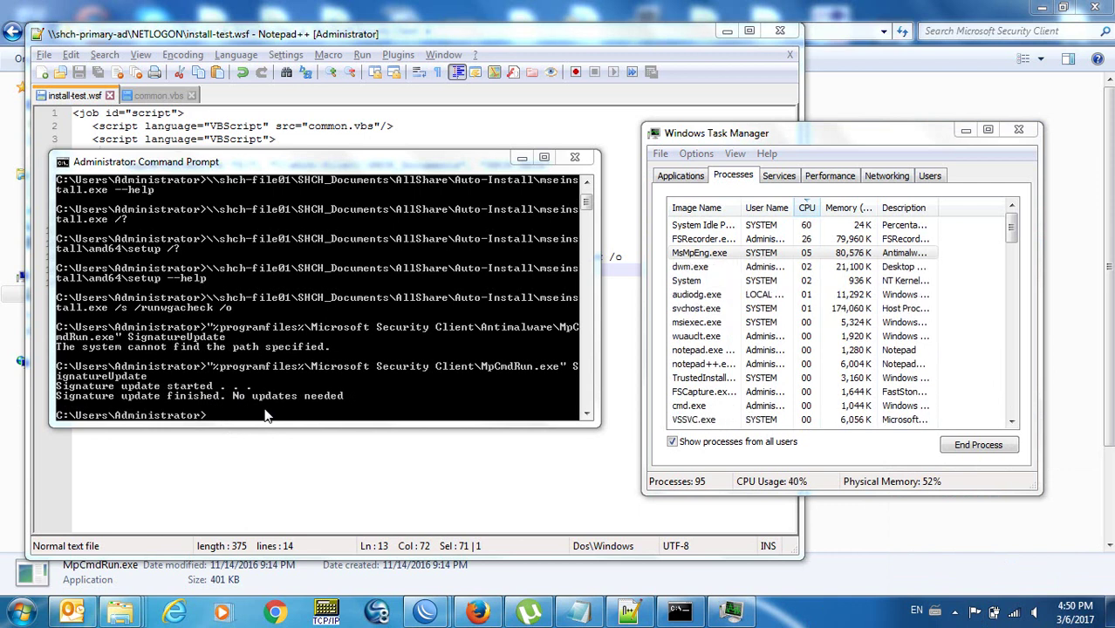
Add the note 'not for logon: takes too long' below the mseinstall line in install-test.wsf.
{"action": "left_click", "coordinate": [266, 480]}
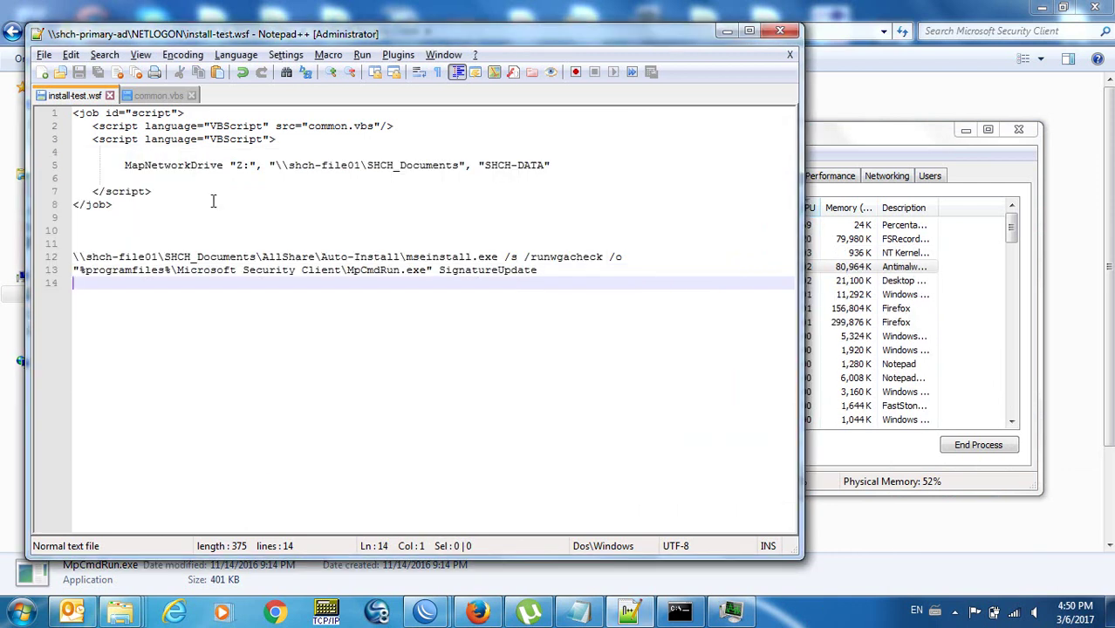
{"action": "left_click", "coordinate": [238, 255]}
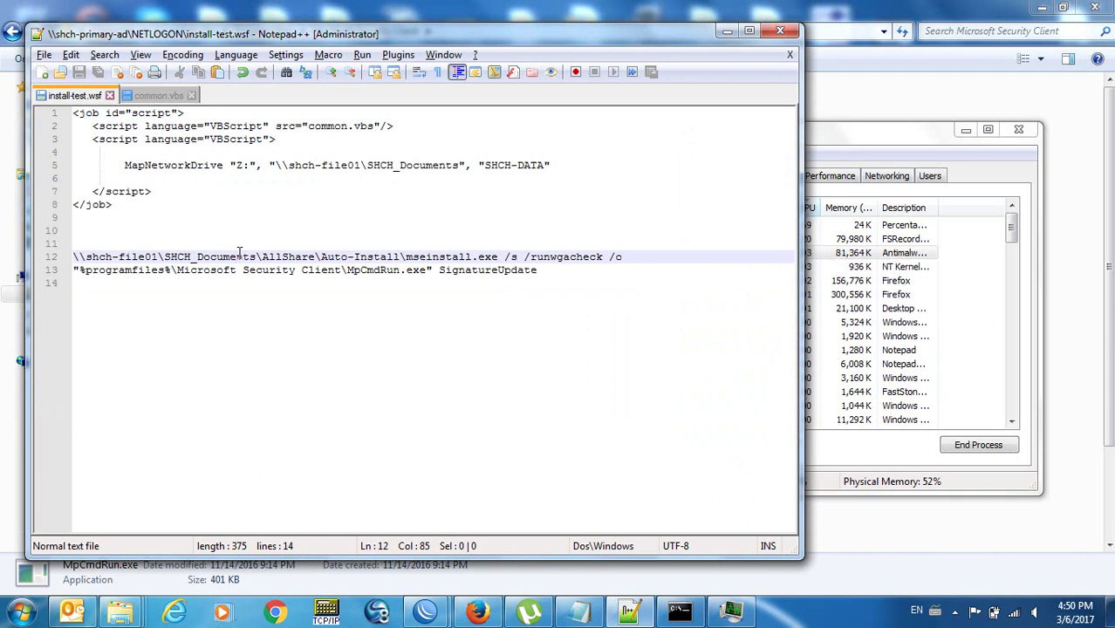
{"action": "key", "text": "Return"}
{"action": "key", "text": "Return"}
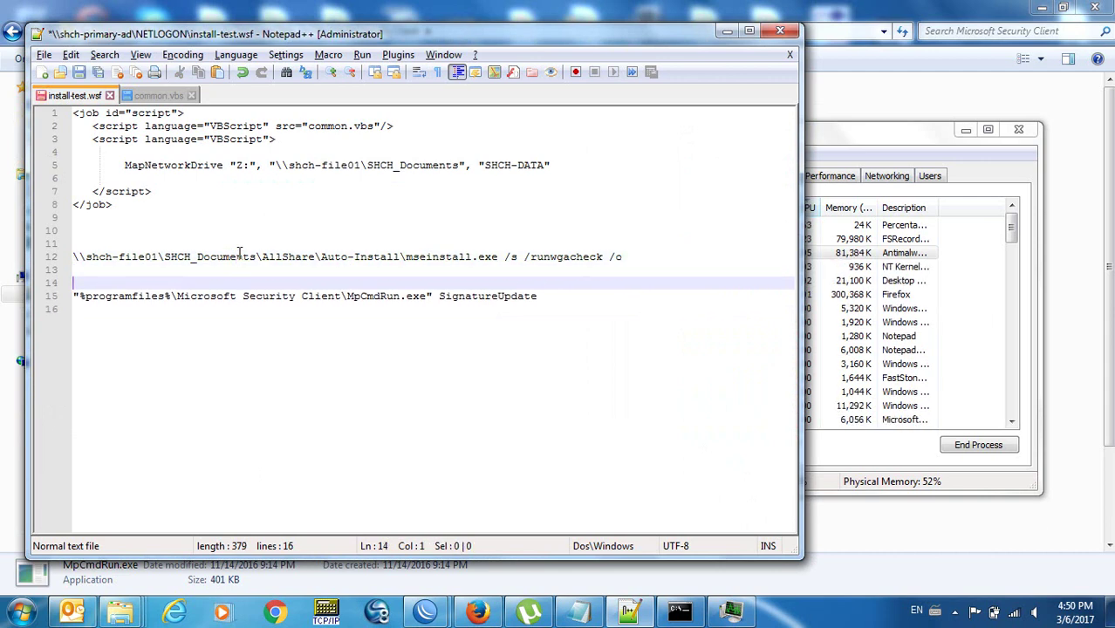
{"action": "type", "text": "not for logon: takes too long"}
{"action": "key", "text": "Return"}
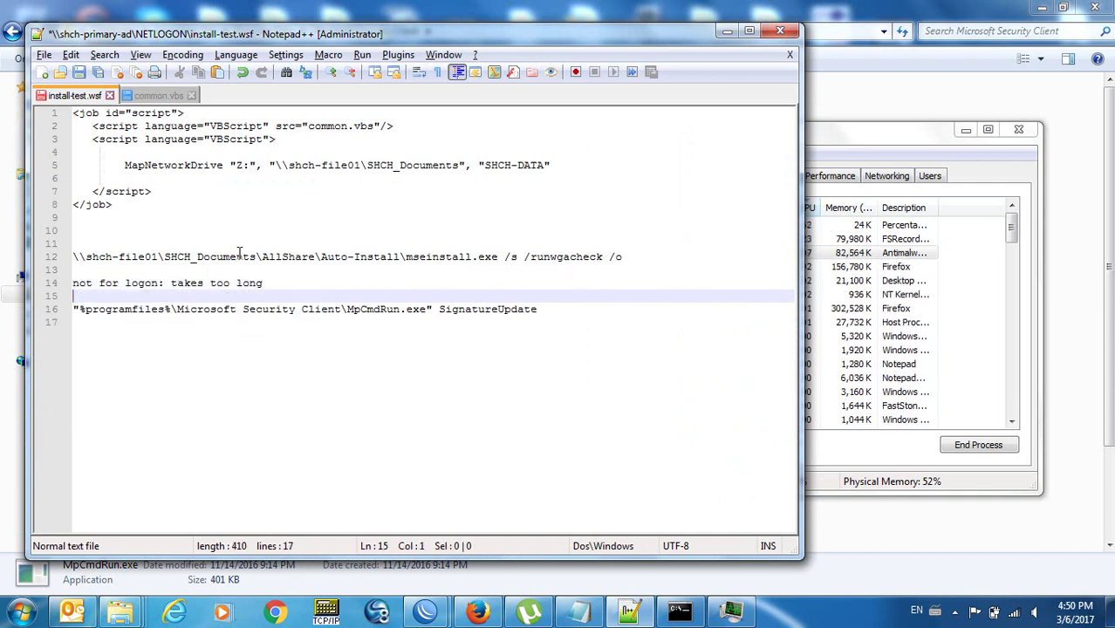
Label the mseinstall.exe line with 'logon ok:' on a new line above it.
{"action": "key", "text": "Up"}
{"action": "key", "text": "Up"}
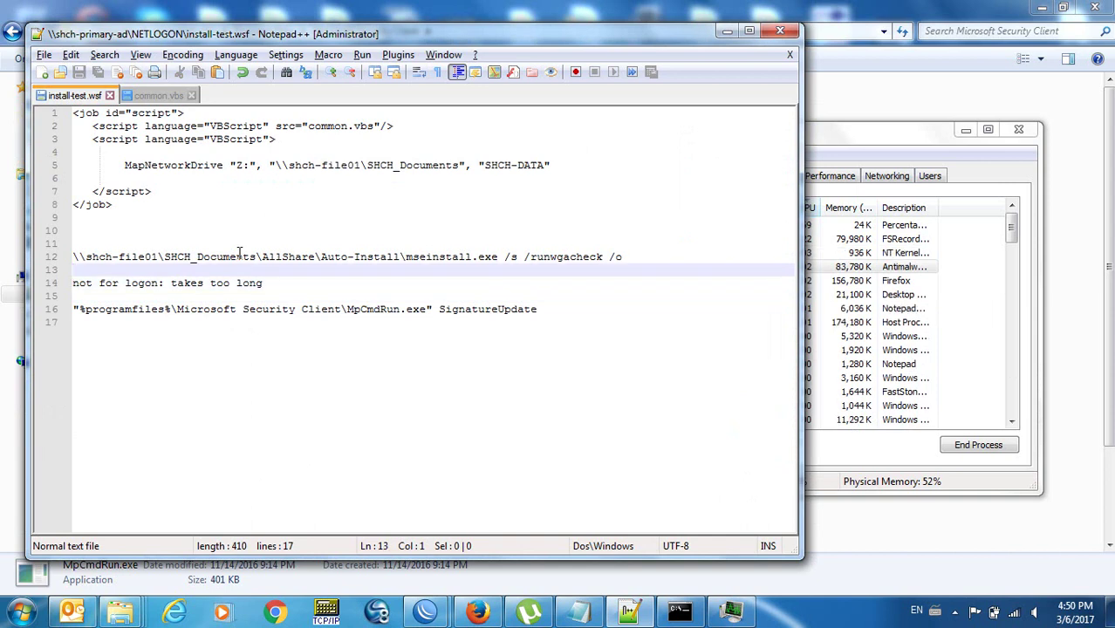
{"action": "key", "text": "Return"}
{"action": "key", "text": "Return"}
{"action": "key", "text": "Up"}
{"action": "key", "text": "Up"}
{"action": "key", "text": "Up"}
{"action": "key", "text": "Up"}
{"action": "key", "text": "Return"}
{"action": "key", "text": "Up"}
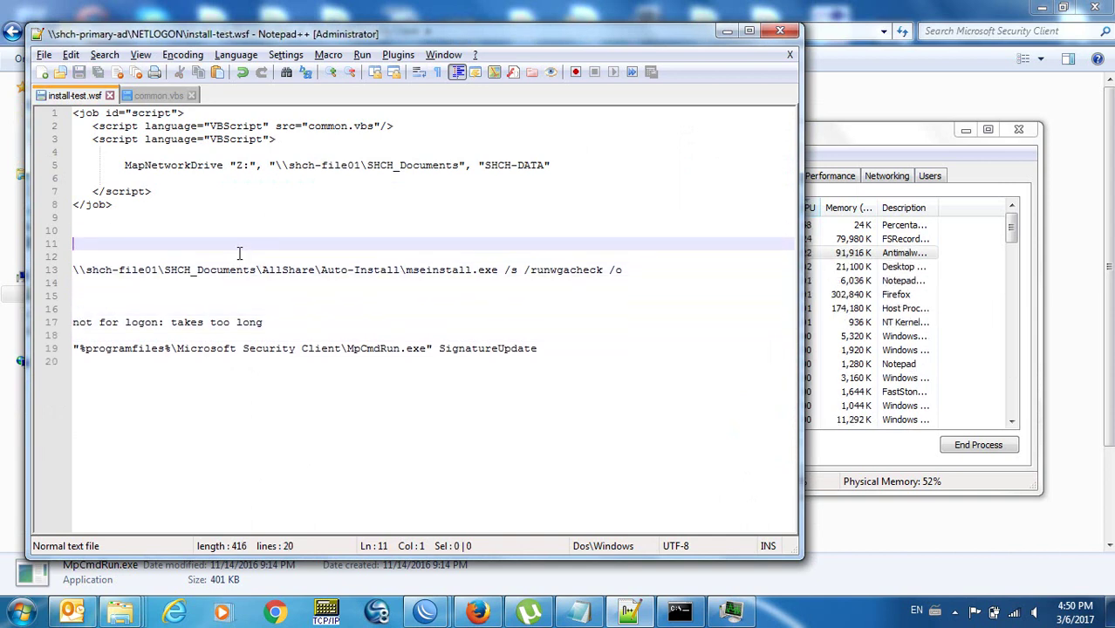
{"action": "type", "text": "logon ok:"}
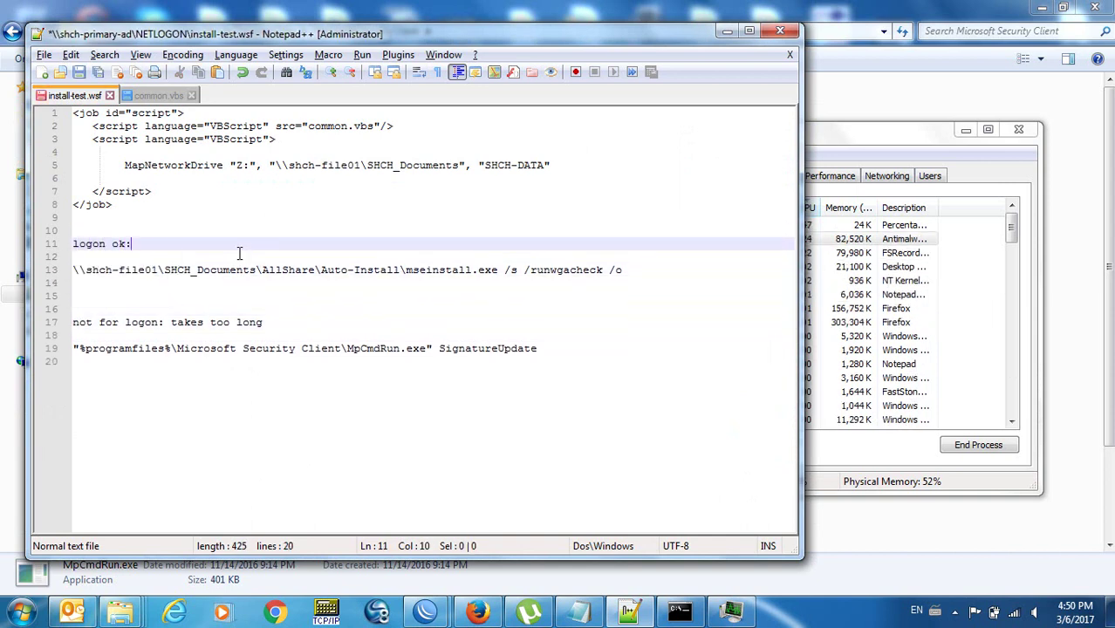
Save install-test.wsf.
{"action": "key", "text": "Down"}
{"action": "key", "text": "Down"}
{"action": "key", "text": "Right"}
{"action": "key", "text": "Down"}
{"action": "key", "text": "Down"}
{"action": "key", "text": "Up"}
{"action": "key", "text": "ctrl+s"}
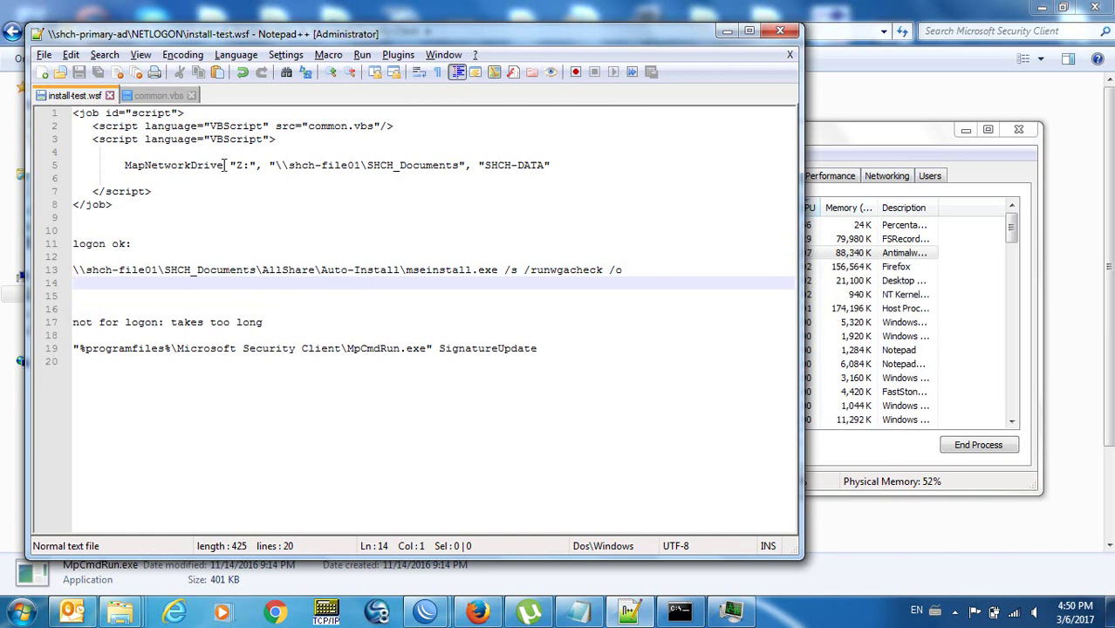
Look over the AddToPath function and its WshShell.Run line in common.vbs.
{"action": "left_click", "coordinate": [160, 96]}
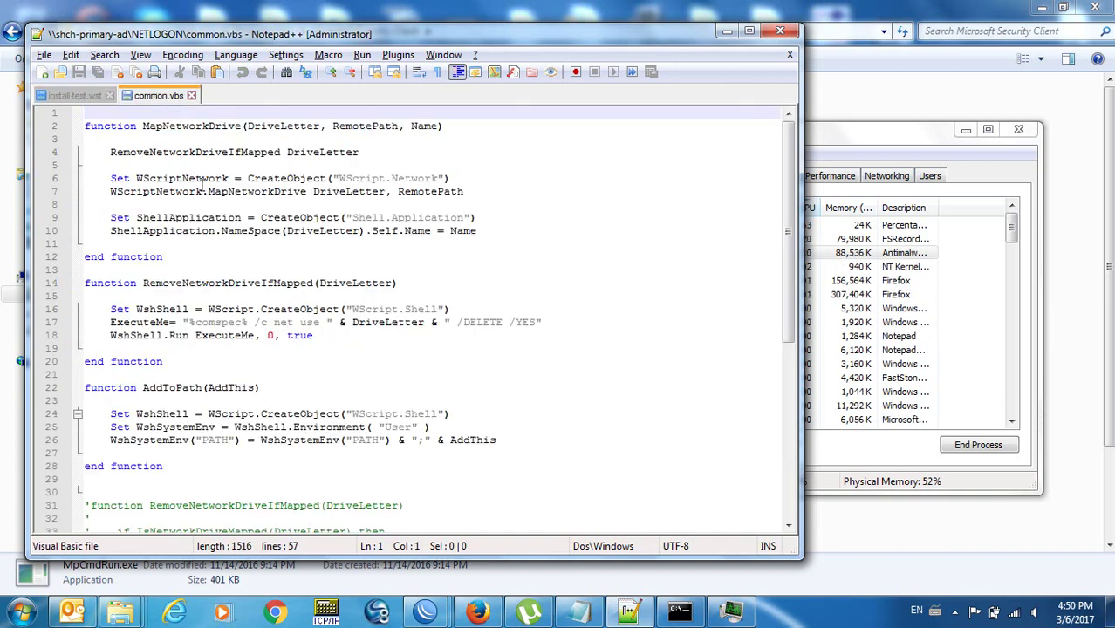
{"action": "left_click", "coordinate": [245, 453]}
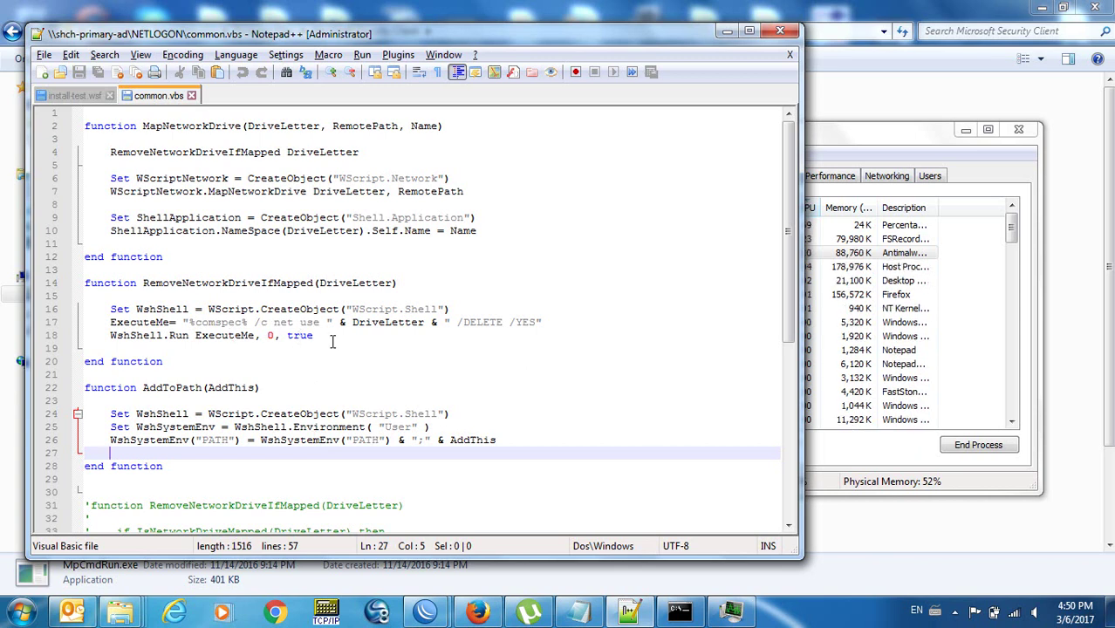
{"action": "left_click", "coordinate": [328, 338]}
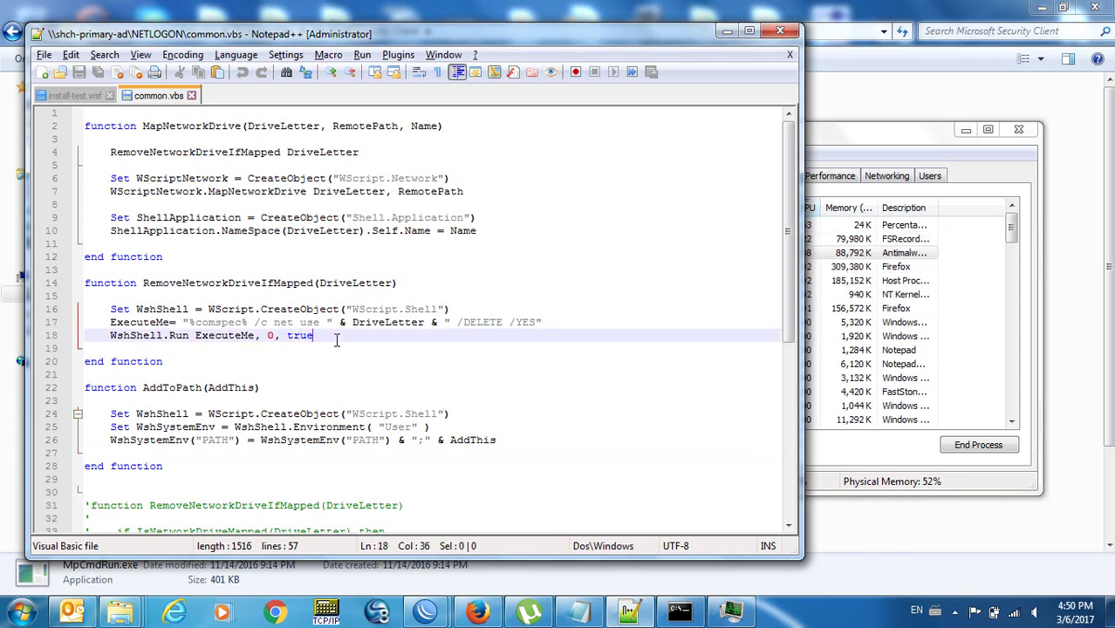
{"action": "left_click_drag", "start_coordinate": [790, 296], "coordinate": [794, 262]}
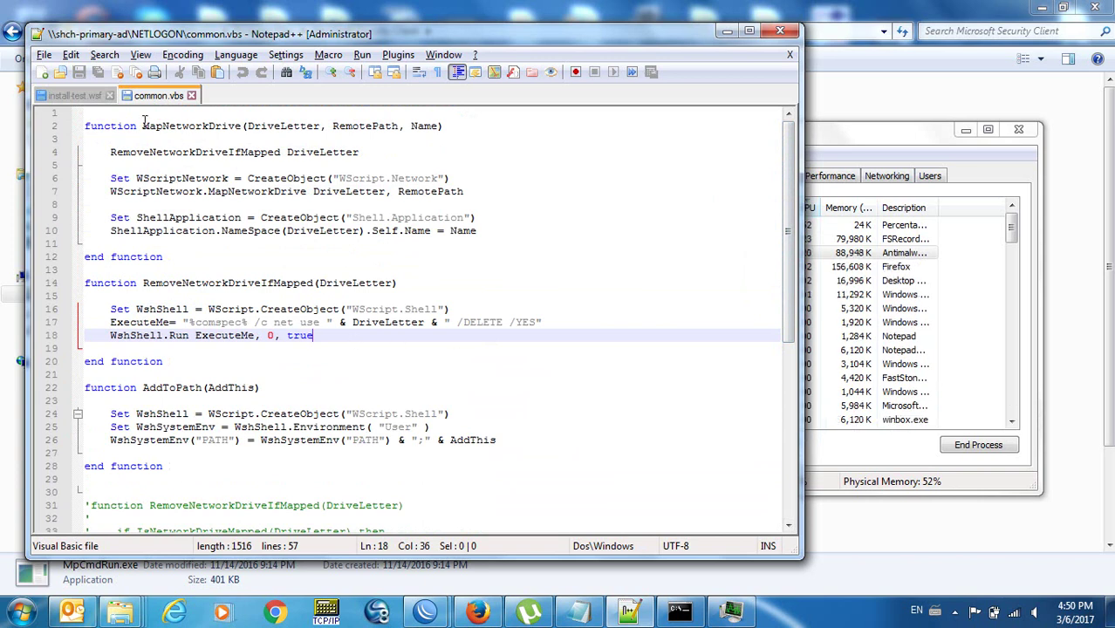
{"action": "left_click", "coordinate": [78, 96]}
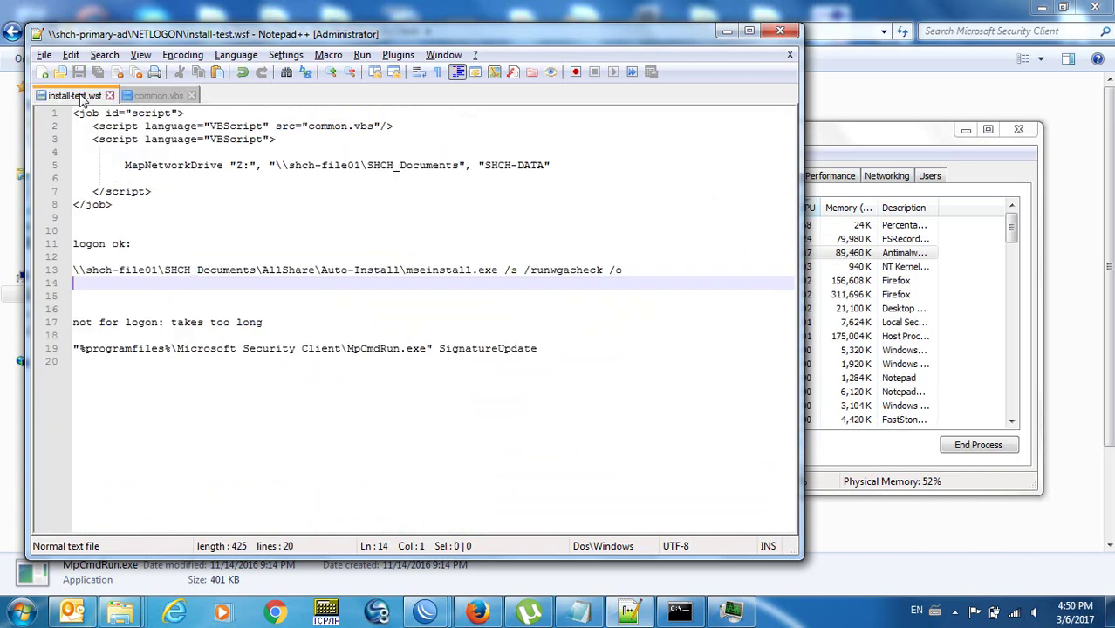
{"action": "left_click", "coordinate": [150, 98]}
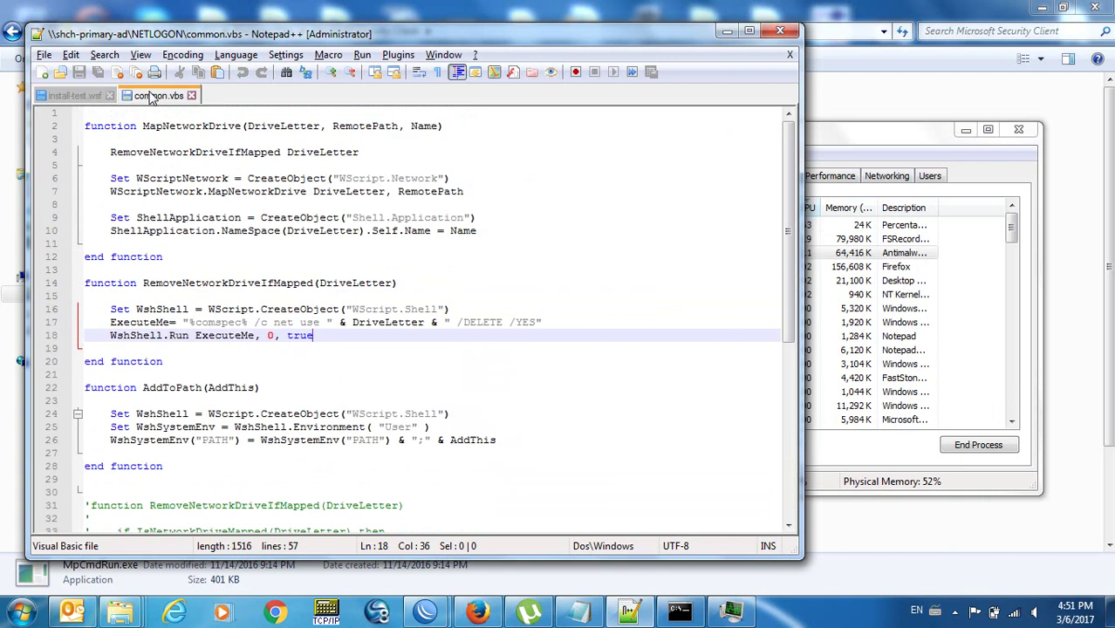
Select and copy the whole RemoveNetworkDriveIfMapped function.
{"action": "left_click", "coordinate": [214, 297]}
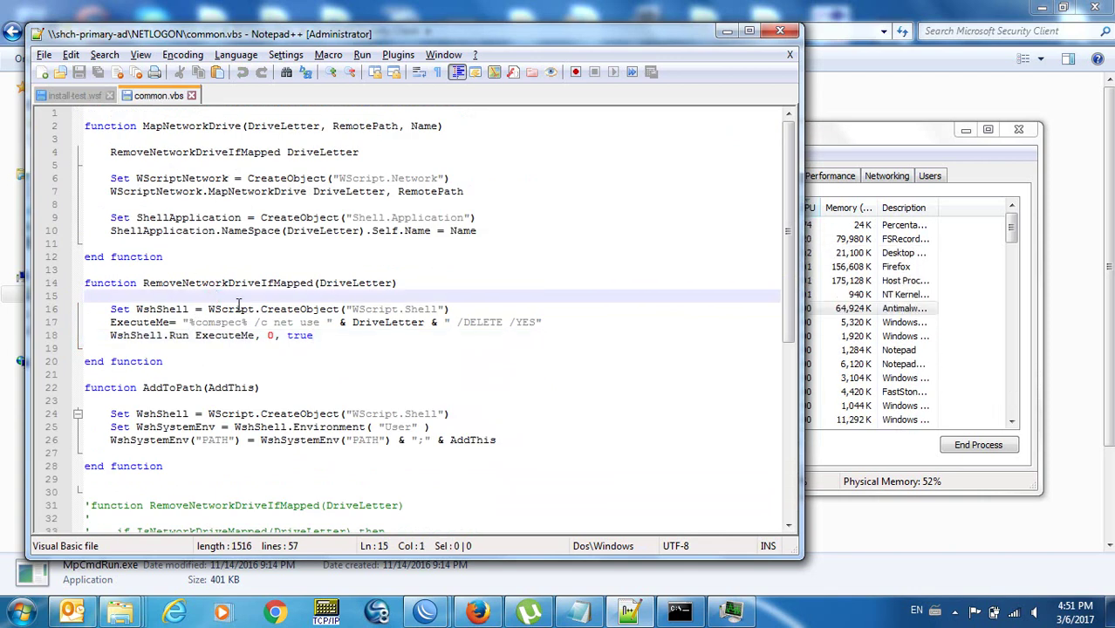
{"action": "key", "text": "Down"}
{"action": "key", "text": "Up"}
{"action": "key", "text": "Up"}
{"action": "key", "text": "shift+Down"}
{"action": "key", "text": "shift+Down"}
{"action": "key", "text": "shift+Down"}
{"action": "key", "text": "shift+Down"}
{"action": "key", "text": "shift+Down"}
{"action": "key", "text": "shift+Down"}
{"action": "key", "text": "shift+Down"}
{"action": "key", "text": "shift+Down"}
{"action": "key", "text": "ctrl+c"}
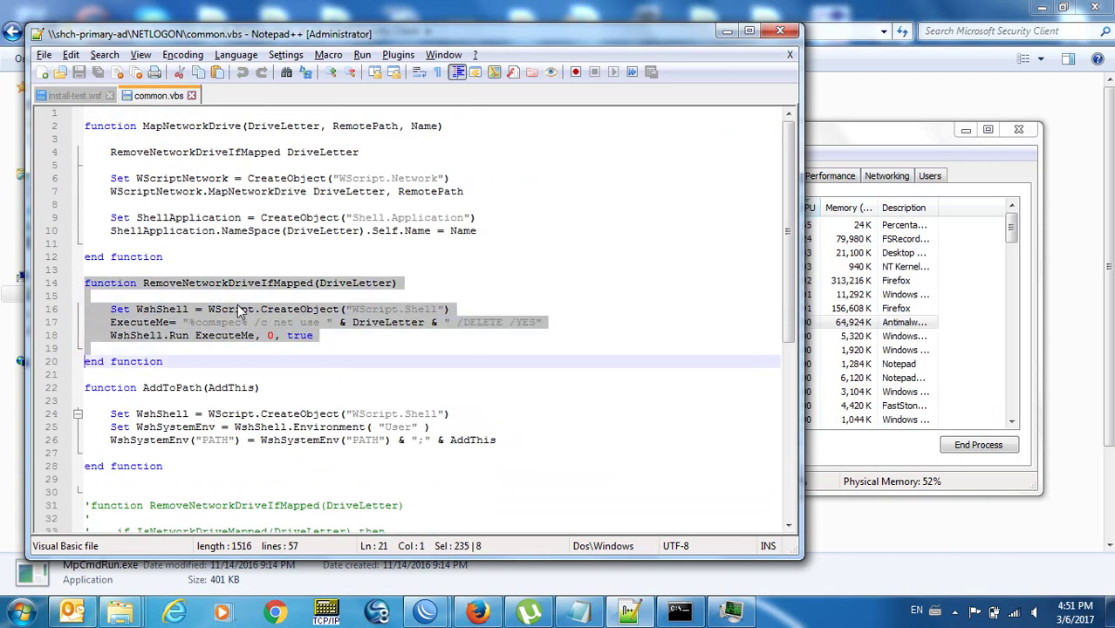
{"action": "key", "text": "Down"}
Paste the copied function on a new line below the end of AddToPath.
{"action": "key", "text": "Up"}
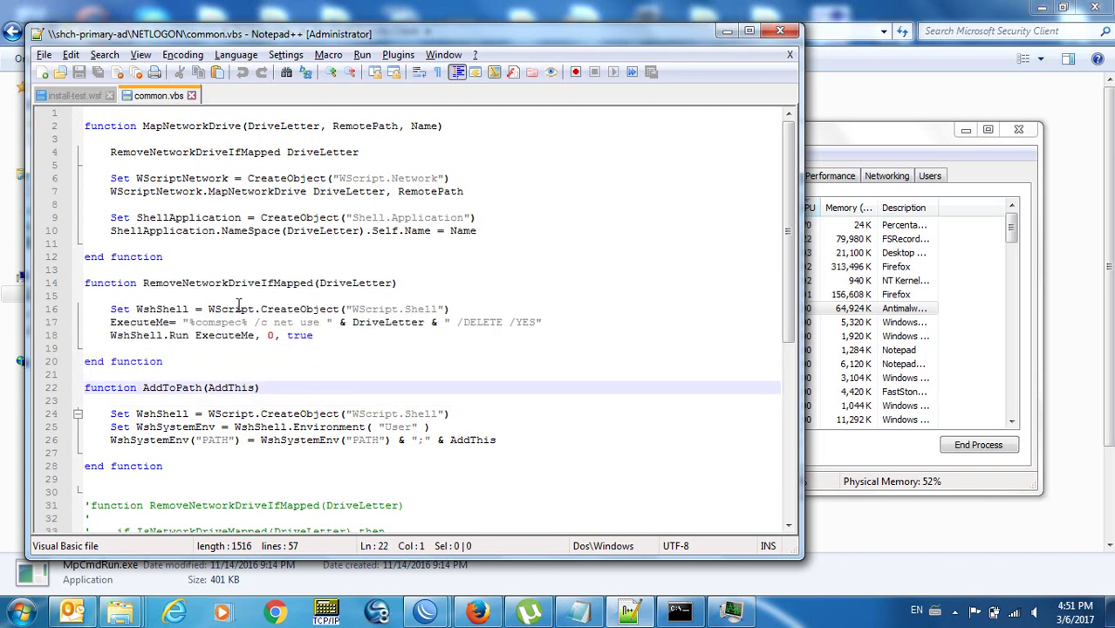
{"action": "key", "text": "Down"}
{"action": "key", "text": "Down"}
{"action": "key", "text": "Down"}
{"action": "key", "text": "Down"}
{"action": "key", "text": "Down"}
{"action": "key", "text": "Down"}
{"action": "key", "text": "Down"}
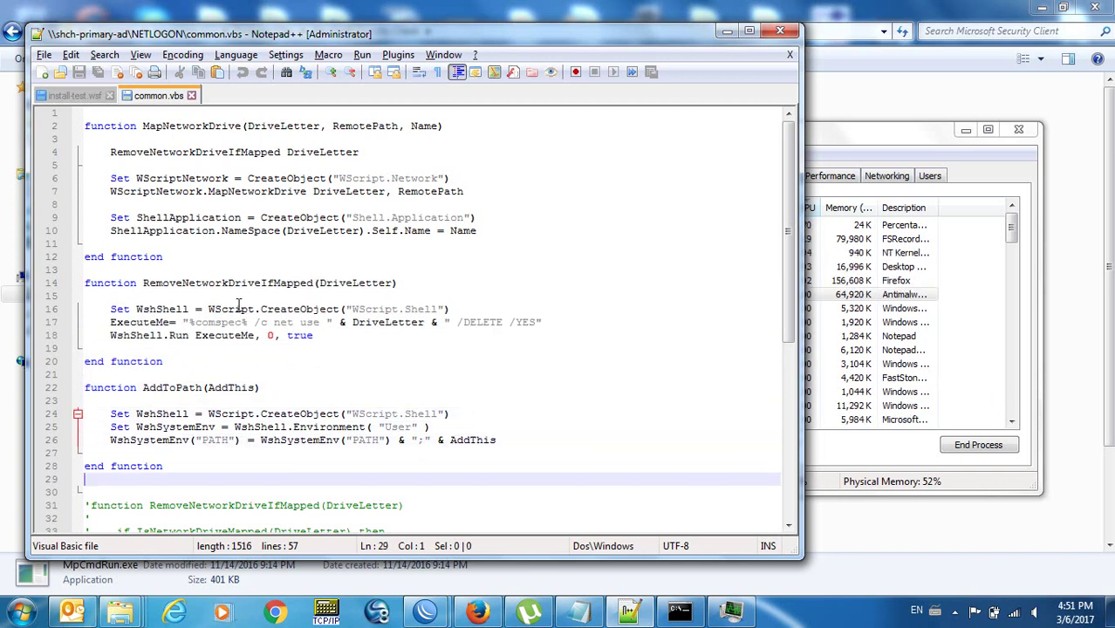
{"action": "key", "text": "Return"}
{"action": "key", "text": "ctrl+v"}
{"action": "key", "text": "Up"}
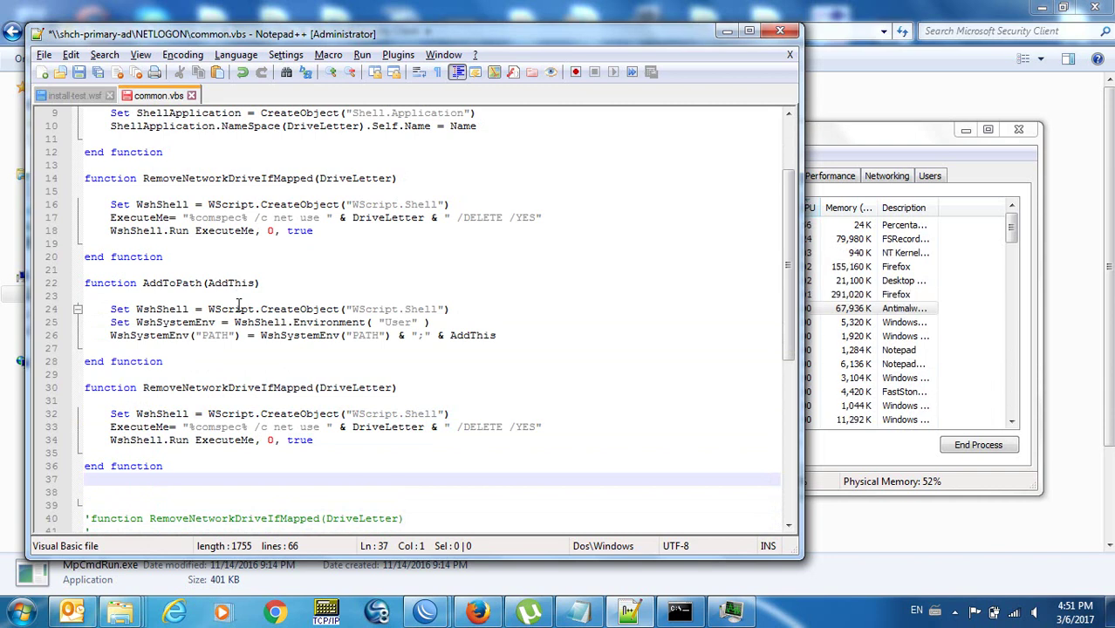
Delete the surplus blank line at line 38, save common.vbs, and select the copy's function name.
{"action": "key", "text": "Delete"}
{"action": "key", "text": "ctrl+s"}
{"action": "key", "text": "Up"}
{"action": "key", "text": "Up"}
{"action": "key", "text": "Up"}
{"action": "key", "text": "Up"}
{"action": "key", "text": "Up"}
{"action": "key", "text": "Up"}
{"action": "key", "text": "Up"}
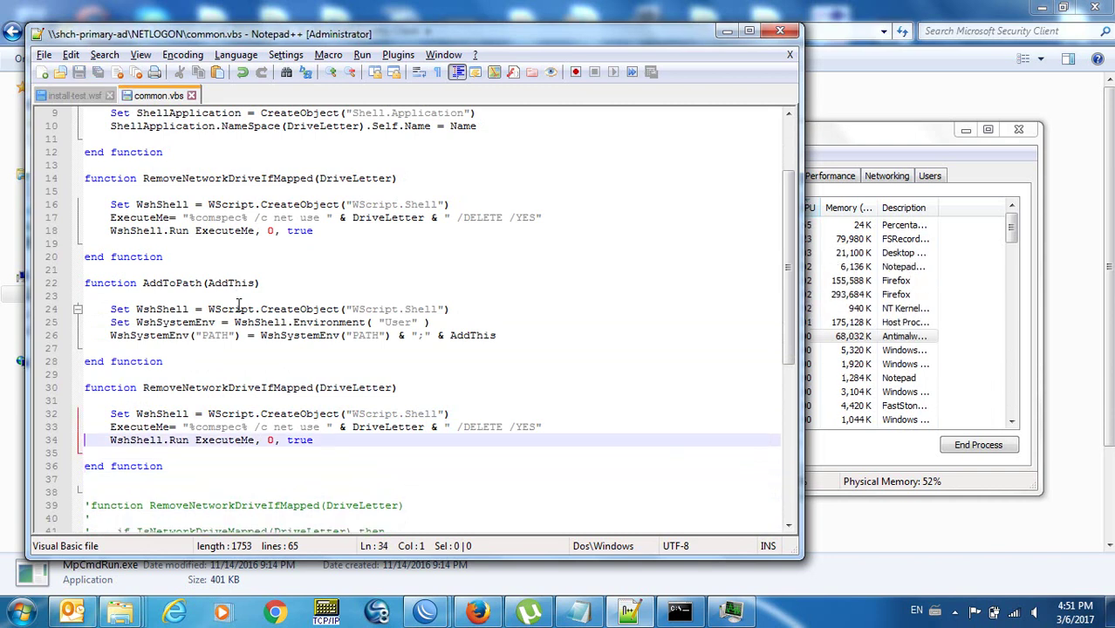
{"action": "key", "text": "End"}
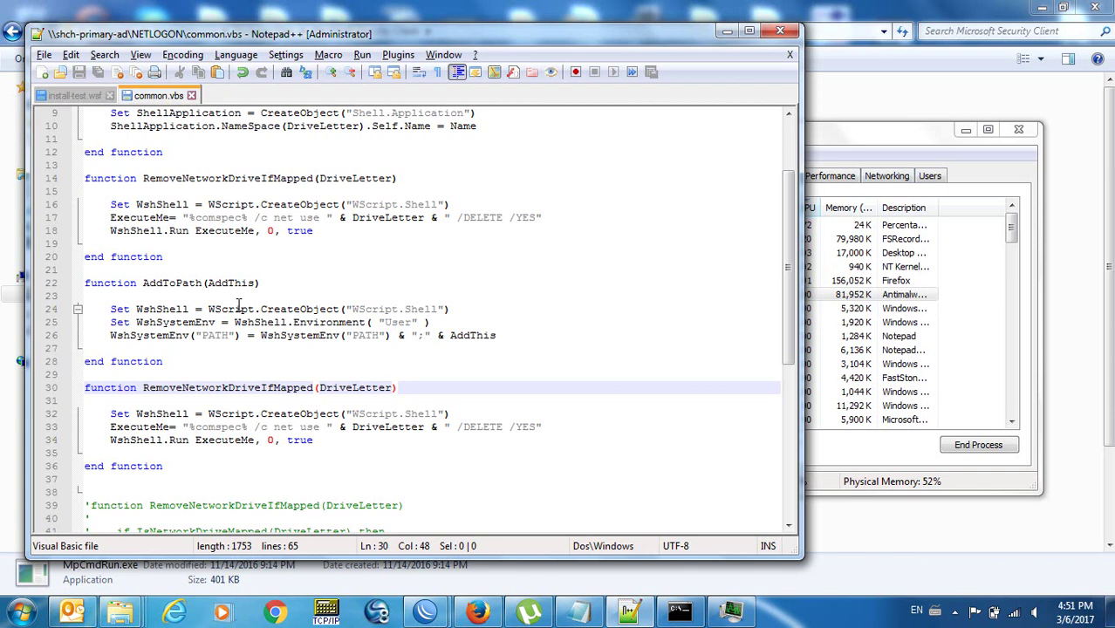
{"action": "key", "text": "Left"}
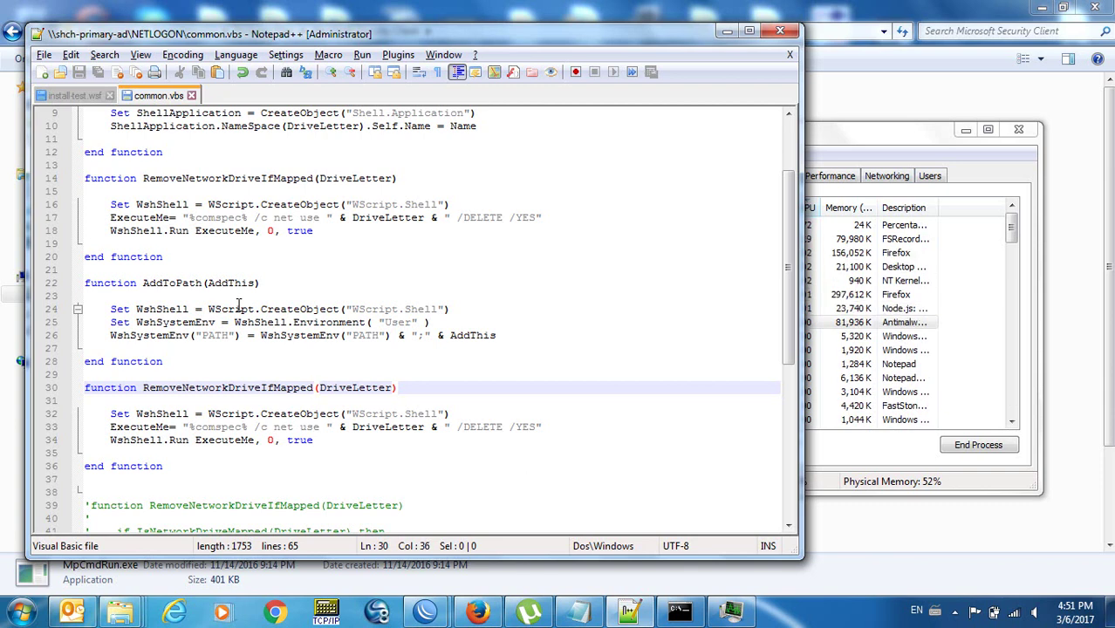
{"action": "key", "text": "ctrl+shift+Left"}
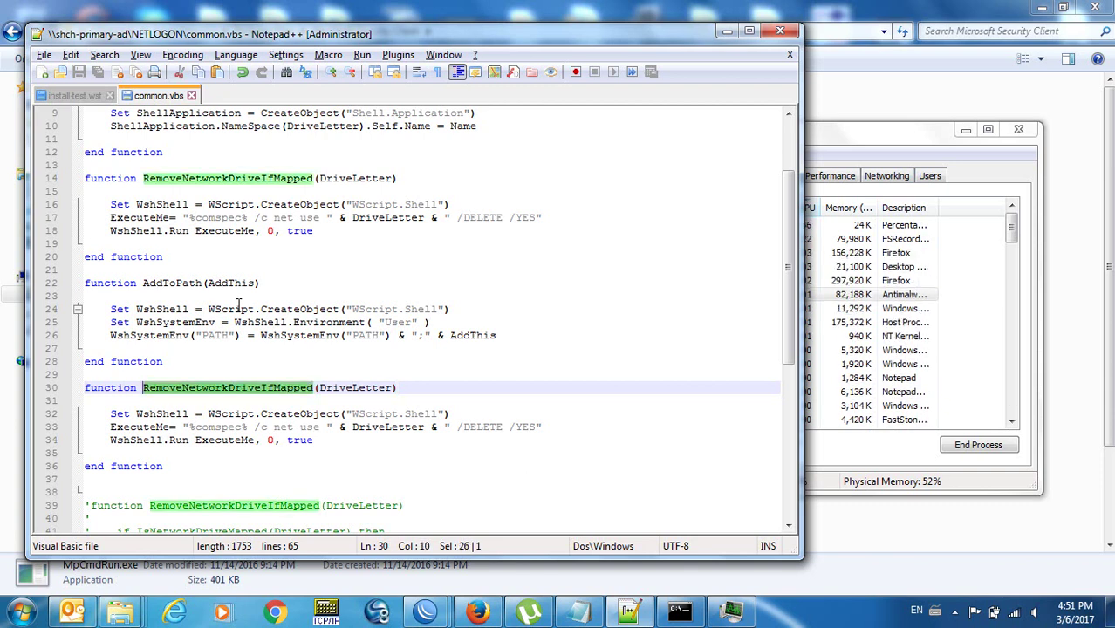
Rename the copied function to ShellExecute with the parameter Command instead of DriveLetter.
{"action": "type", "text": "EXecut"}
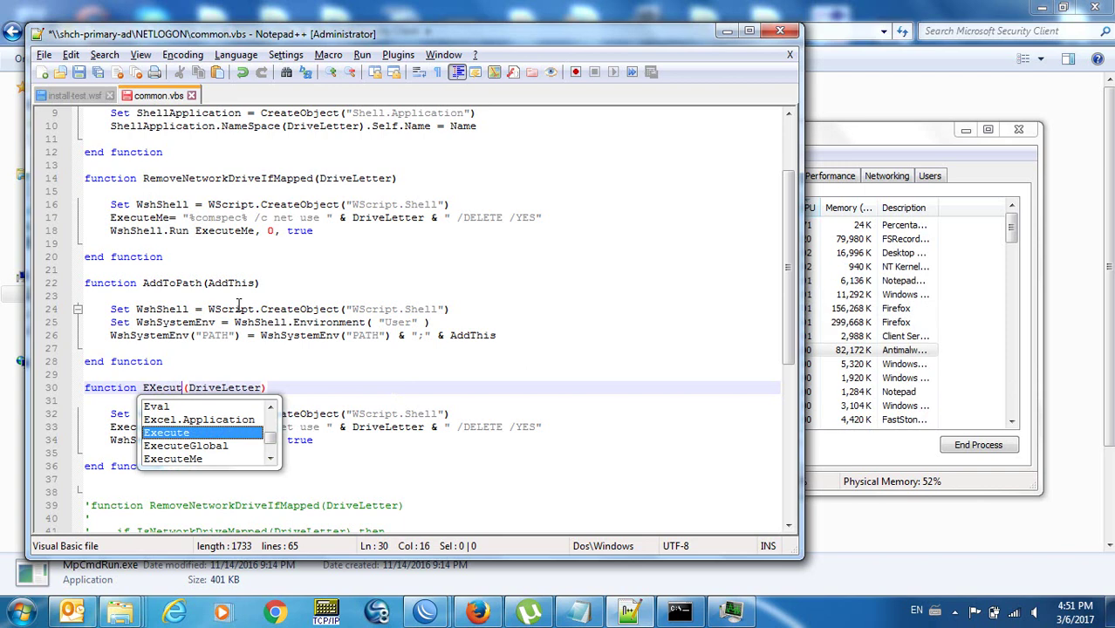
{"action": "key", "text": "BackSpace"}
{"action": "key", "text": "BackSpace"}
{"action": "key", "text": "BackSpace"}
{"action": "key", "text": "BackSpace"}
{"action": "key", "text": "BackSpace"}
{"action": "key", "text": "BackSpace"}
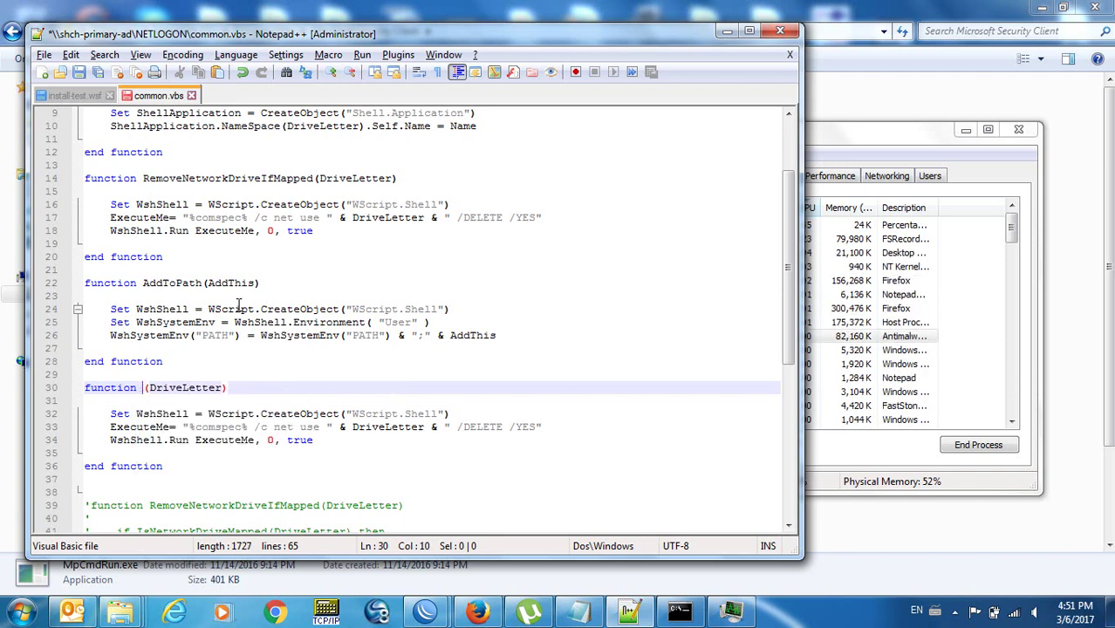
{"action": "type", "text": "ShellEXe"}
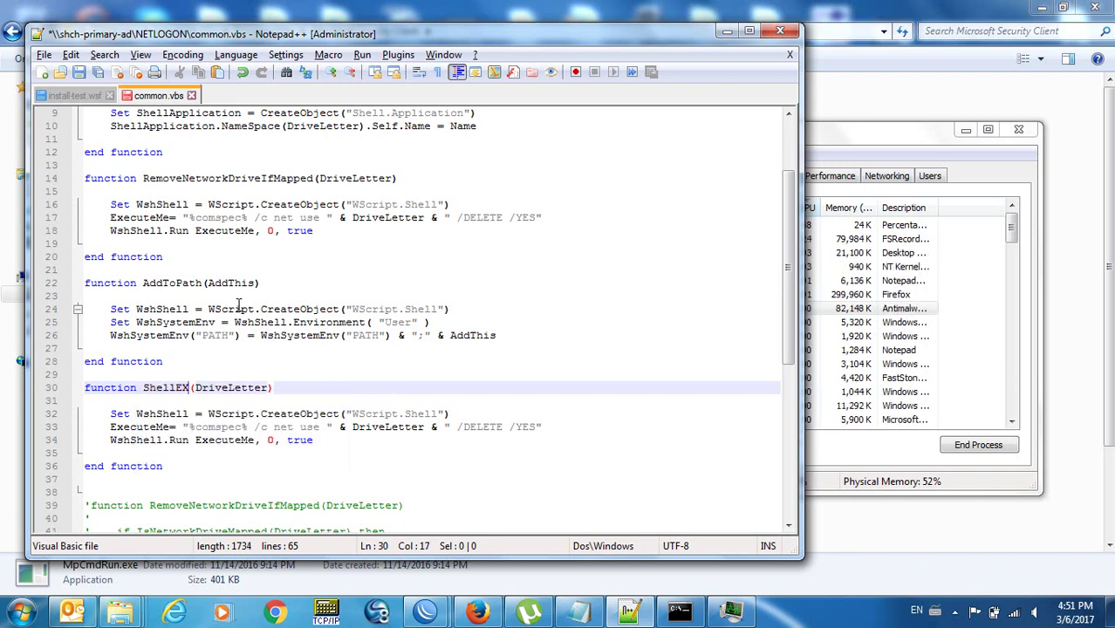
{"action": "type", "text": "cute"}
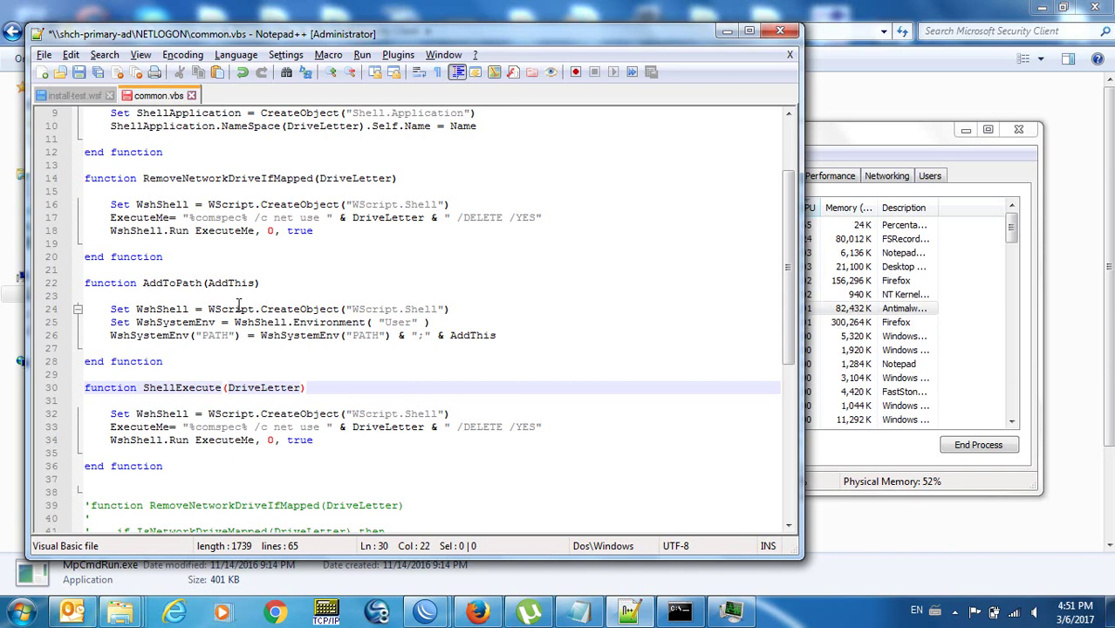
{"action": "key", "text": "End"}
{"action": "key", "text": "Left"}
{"action": "key", "text": "BackSpace"}
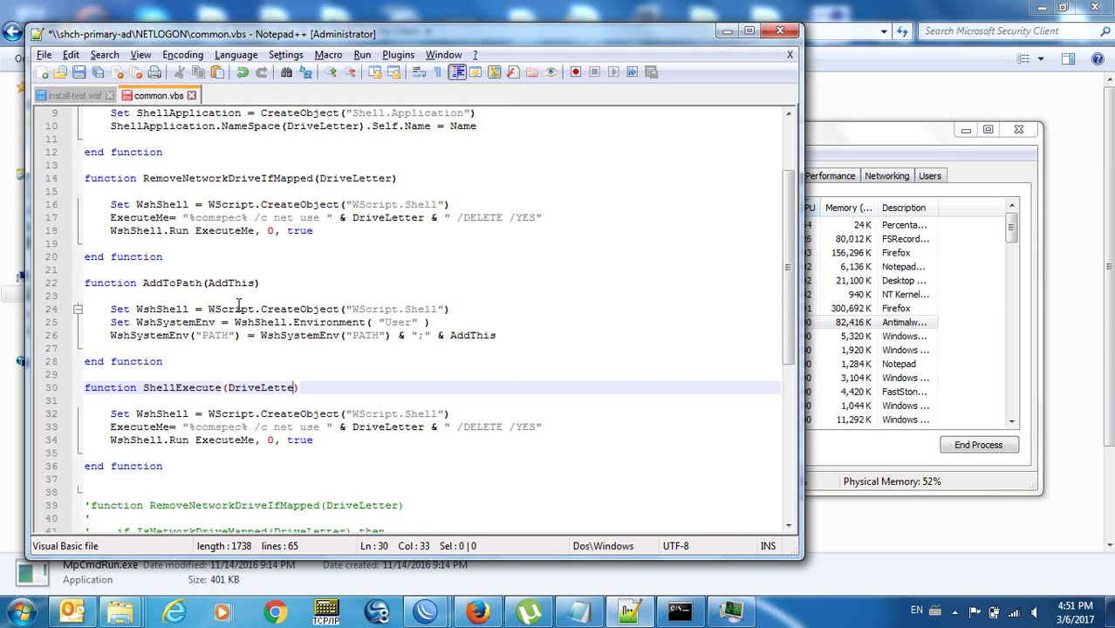
{"action": "key", "text": "BackSpace"}
{"action": "key", "text": "BackSpace"}
{"action": "key", "text": "BackSpace"}
{"action": "key", "text": "BackSpace"}
{"action": "key", "text": "BackSpace"}
{"action": "key", "text": "BackSpace"}
{"action": "key", "text": "BackSpace"}
{"action": "key", "text": "BackSpace"}
{"action": "key", "text": "BackSpace"}
{"action": "key", "text": "BackSpace"}
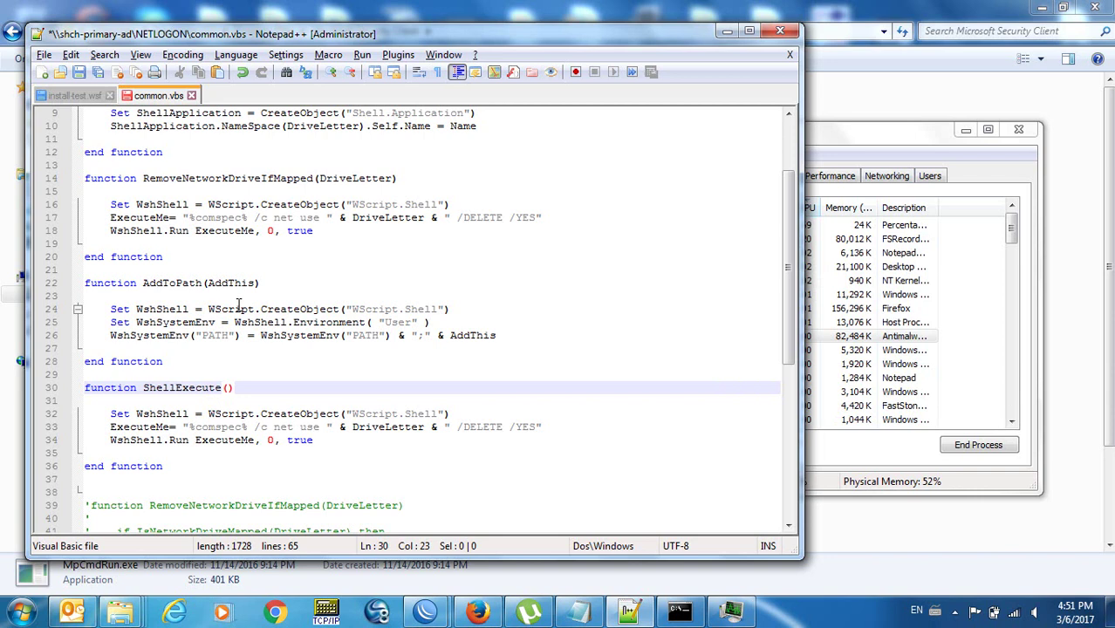
{"action": "type", "text": "Command"}
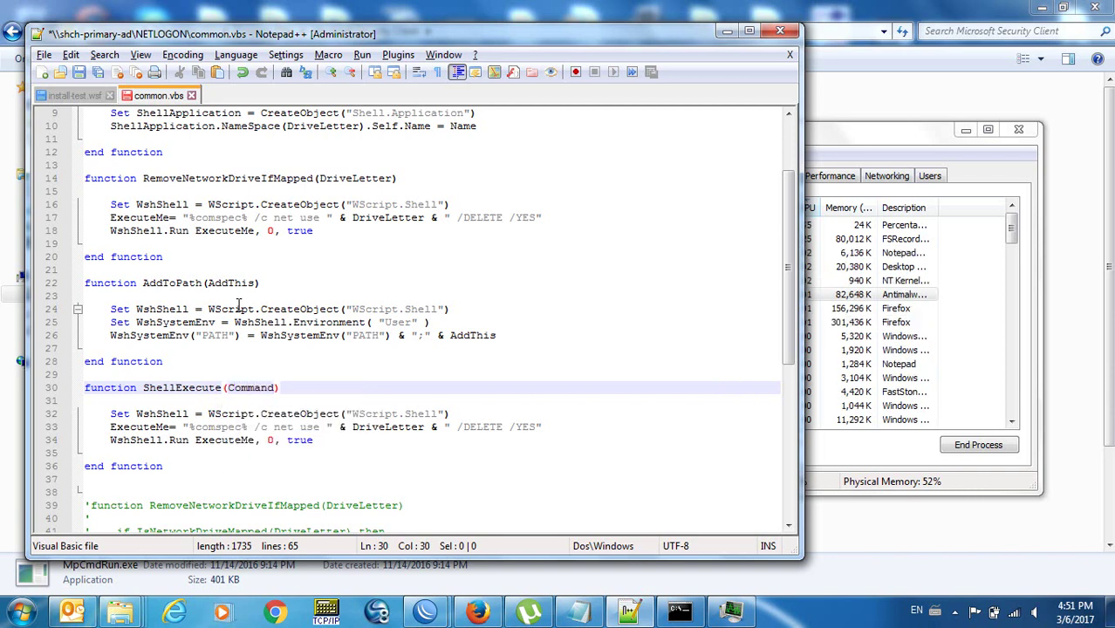
Remove the ExecuteMe net use line so the body runs WshShell.Run Command, 0, true.
{"action": "key", "text": "Down"}
{"action": "key", "text": "Down"}
{"action": "key", "text": "Down"}
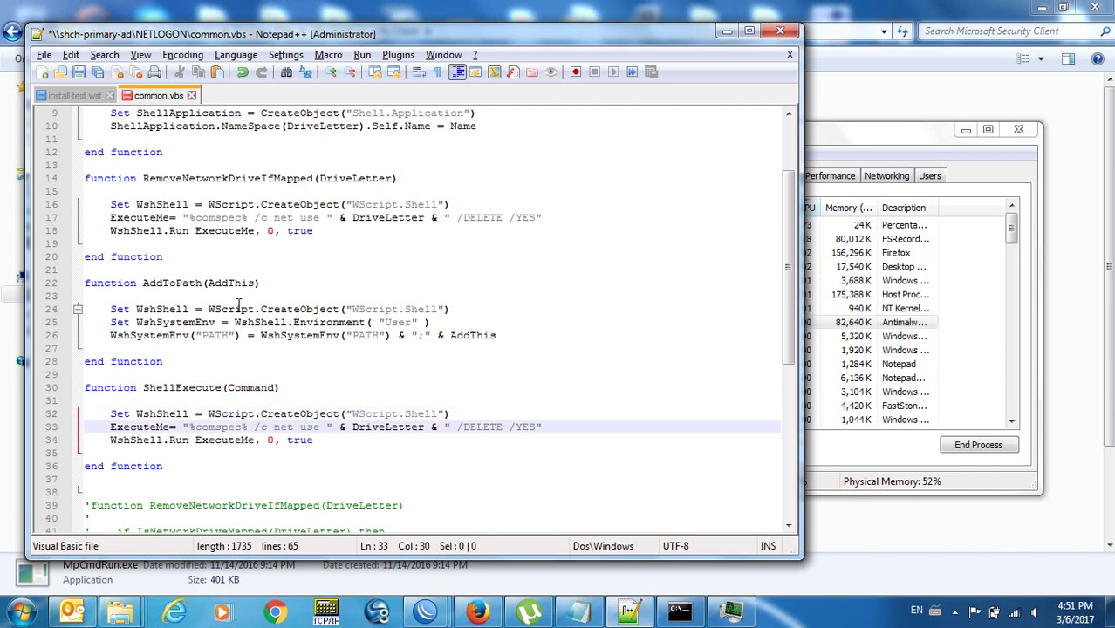
{"action": "key", "text": "End"}
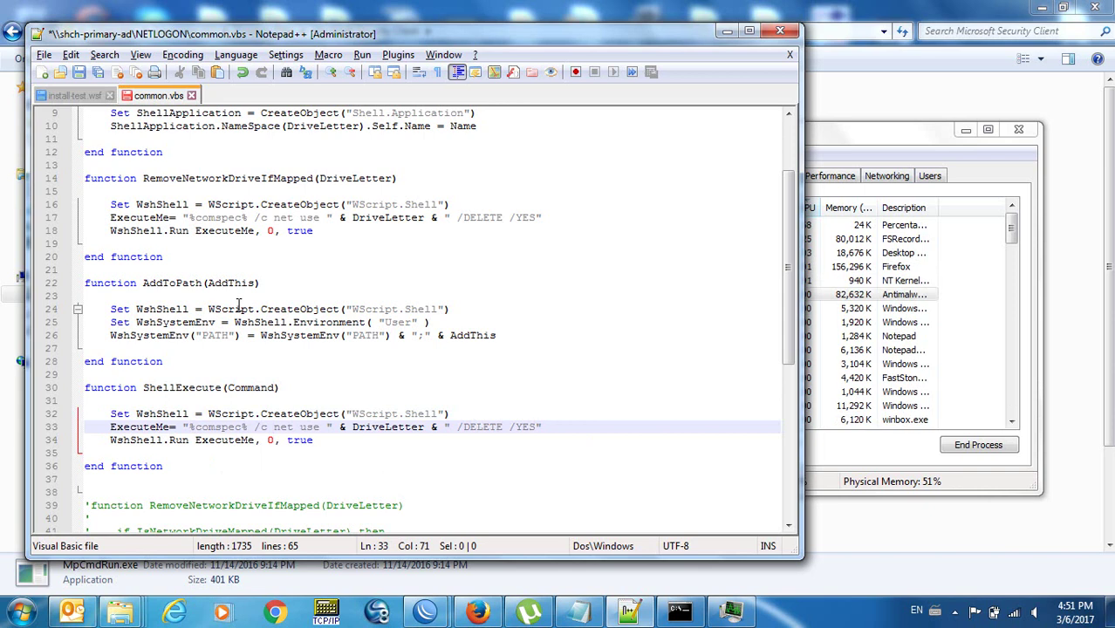
{"action": "key", "text": "BackSpace"}
{"action": "key", "text": "BackSpace"}
{"action": "key", "text": "BackSpace"}
{"action": "key", "text": "BackSpace"}
{"action": "key", "text": "BackSpace"}
{"action": "key", "text": "BackSpace"}
{"action": "key", "text": "BackSpace"}
{"action": "key", "text": "BackSpace"}
{"action": "key", "text": "BackSpace"}
{"action": "key", "text": "BackSpace"}
{"action": "key", "text": "BackSpace"}
{"action": "key", "text": "BackSpace"}
{"action": "key", "text": "BackSpace"}
{"action": "key", "text": "BackSpace"}
{"action": "key", "text": "BackSpace"}
{"action": "key", "text": "BackSpace"}
{"action": "key", "text": "BackSpace"}
{"action": "key", "text": "BackSpace"}
{"action": "key", "text": "BackSpace"}
{"action": "key", "text": "BackSpace"}
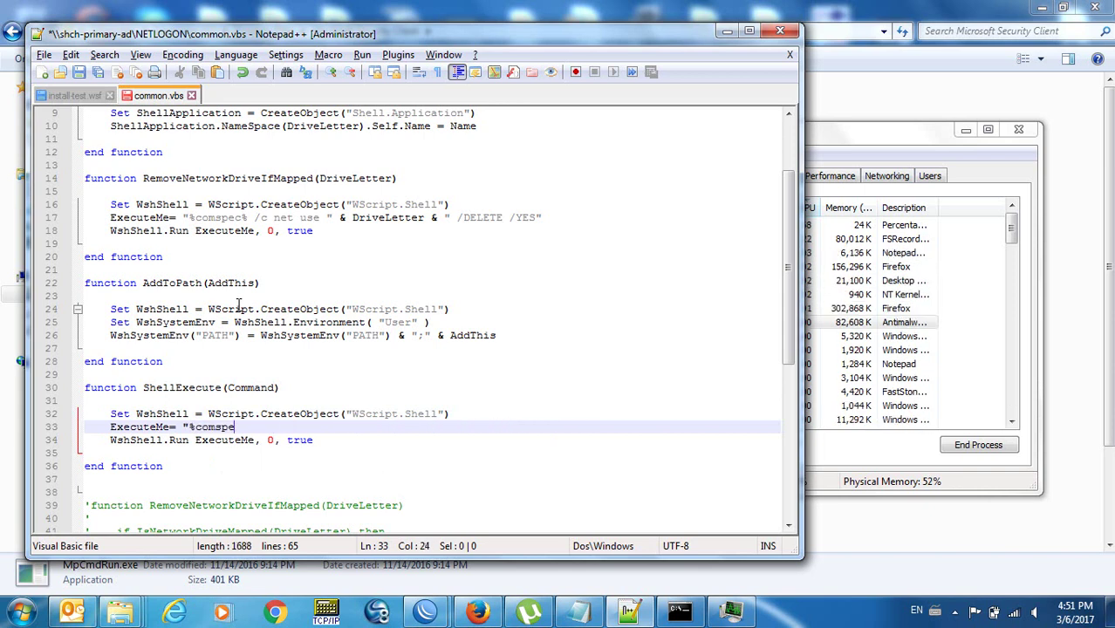
{"action": "key", "text": "Home"}
{"action": "key", "text": "Home"}
{"action": "key", "text": "shift+Down"}
{"action": "key", "text": "Delete"}
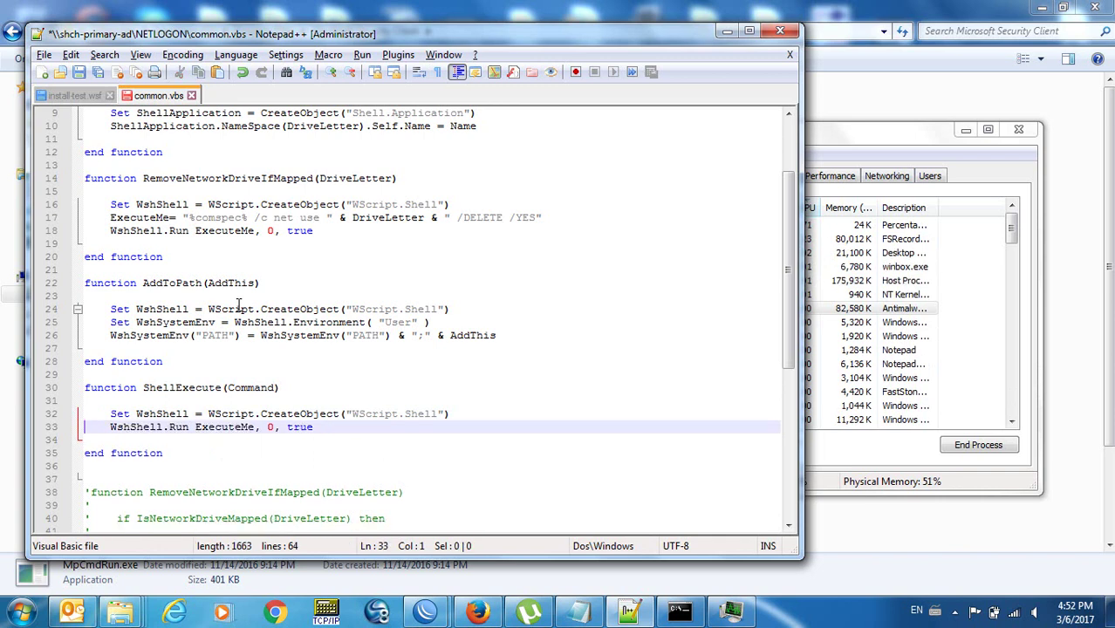
{"action": "key", "text": "ctrl+Right"}
{"action": "key", "text": "ctrl+Right"}
{"action": "key", "text": "ctrl+Right"}
{"action": "key", "text": "ctrl+Right"}
{"action": "key", "text": "ctrl+shift+Right"}
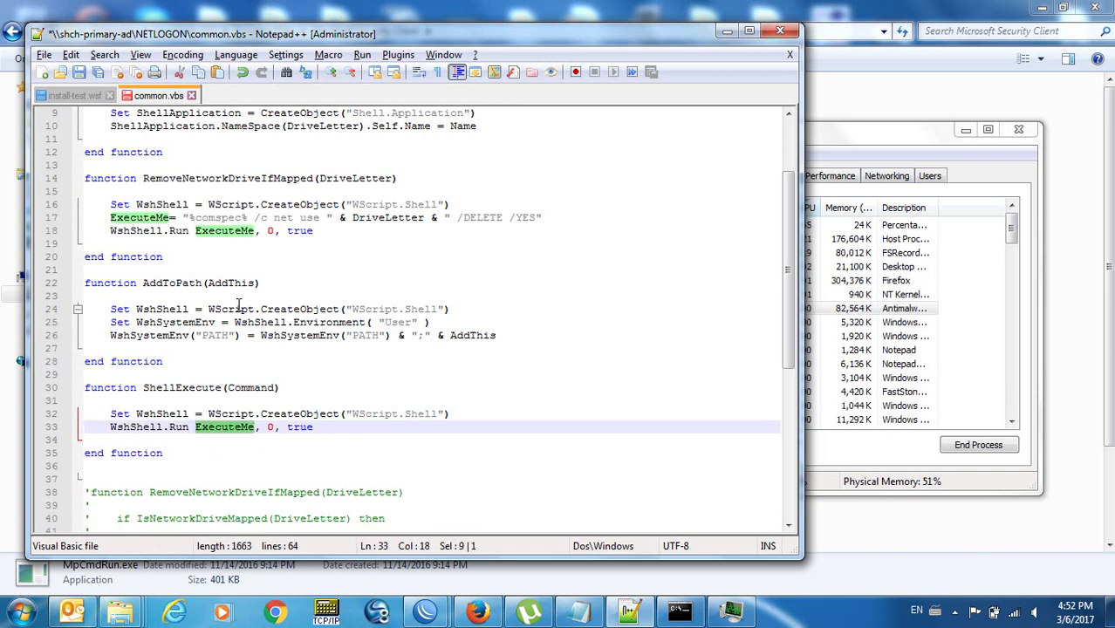
{"action": "type", "text": "command"}
{"action": "key", "text": "Escape"}
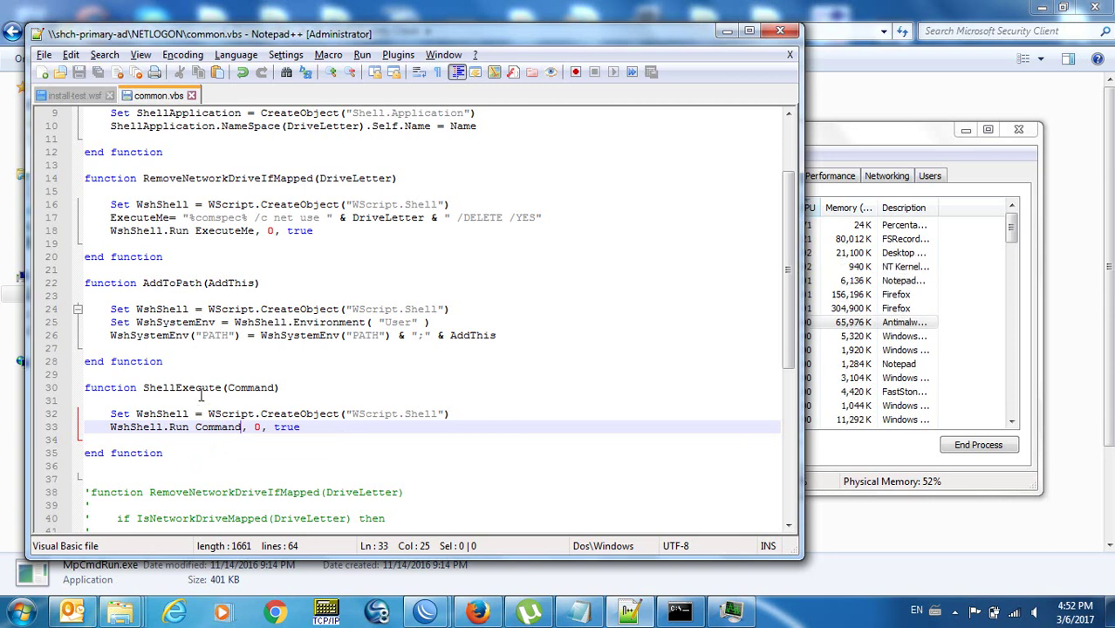
{"action": "left_click", "coordinate": [177, 387]}
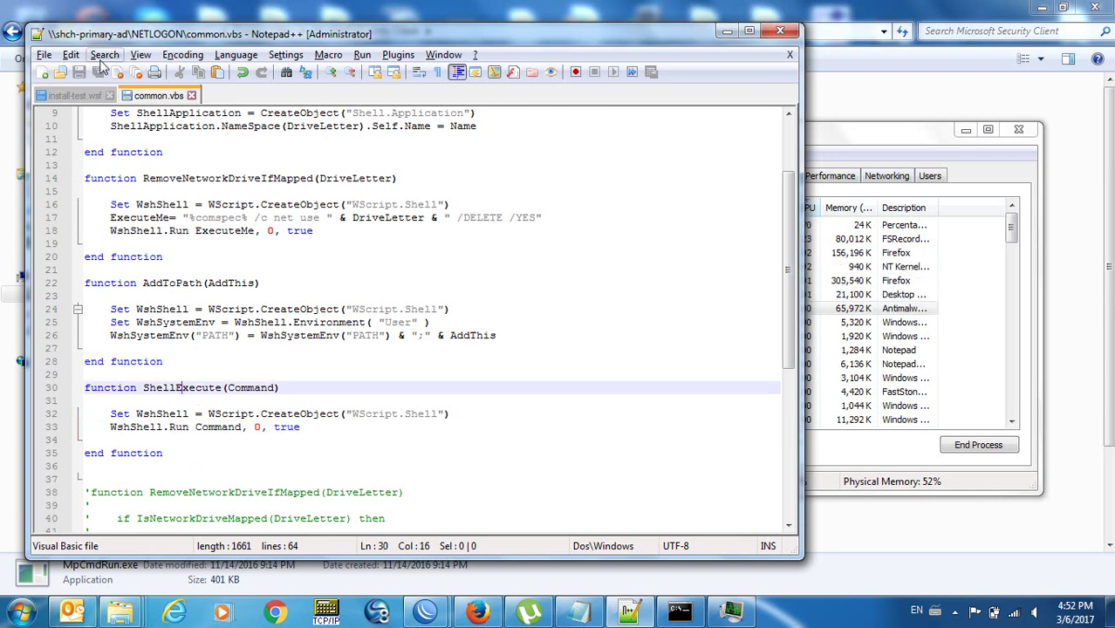
Add a ShellExecute line below MapNetworkDrive in install-test.wsf.
{"action": "left_click", "coordinate": [79, 96]}
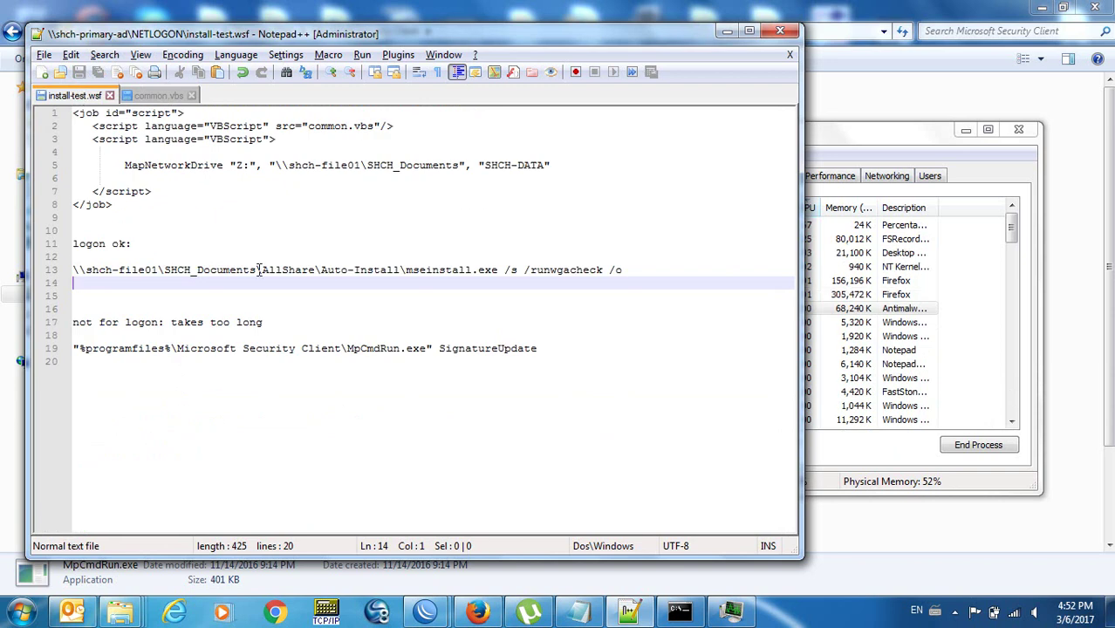
{"action": "left_click", "coordinate": [232, 166]}
{"action": "key", "text": "Home"}
{"action": "key", "text": "Home"}
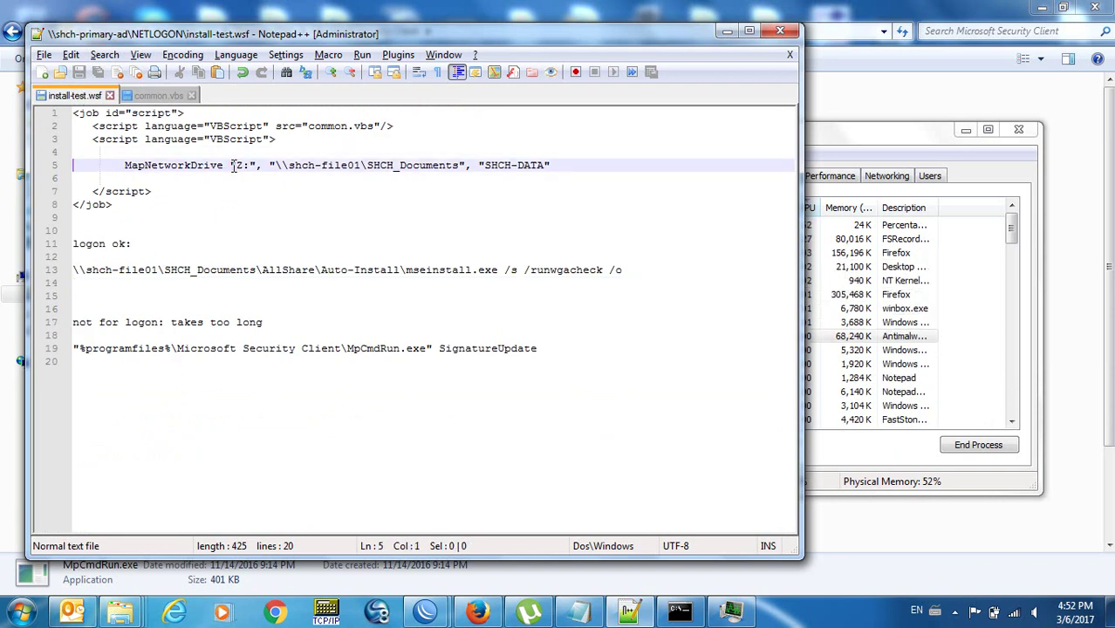
{"action": "key", "text": "End"}
{"action": "key", "text": "Return"}
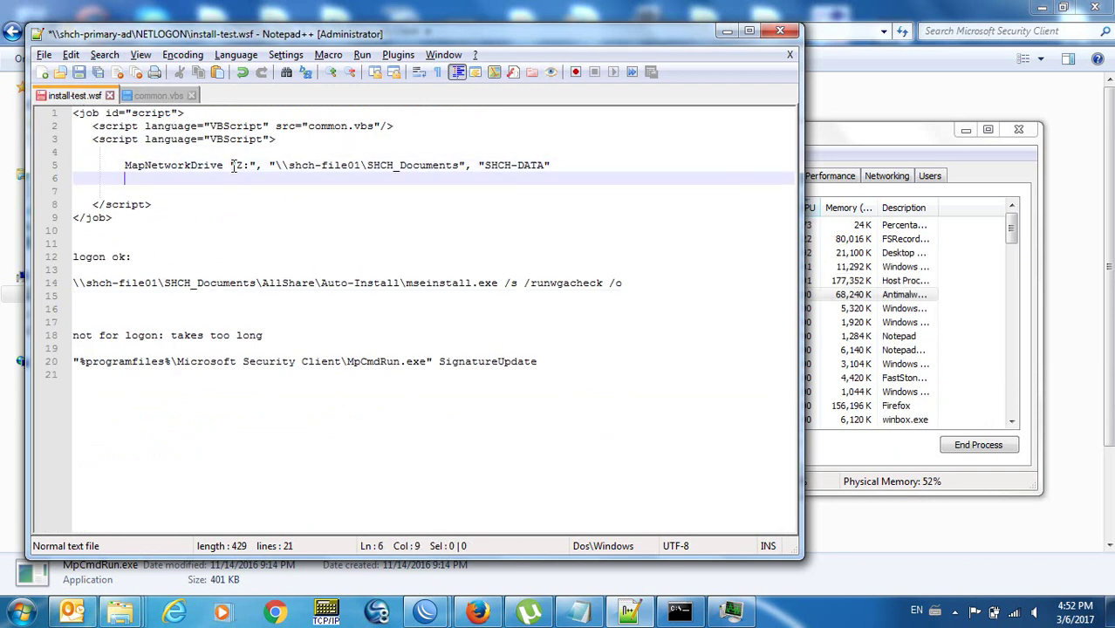
{"action": "type", "text": "ShellExec"}
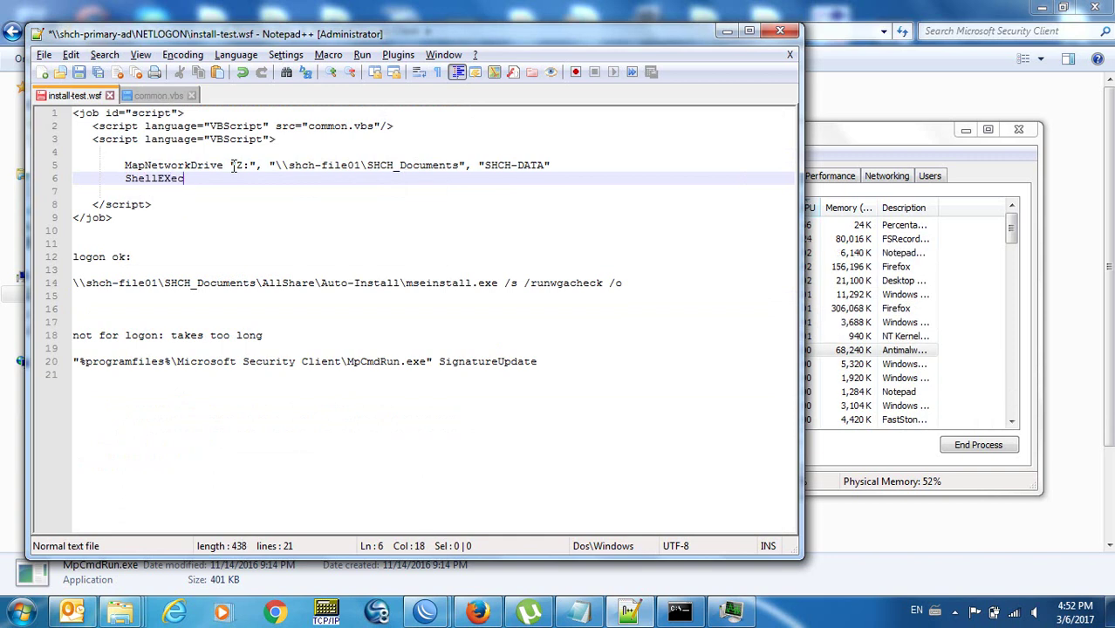
{"action": "key", "text": "BackSpace"}
{"action": "key", "text": "BackSpace"}
{"action": "type", "text": "xecute"}
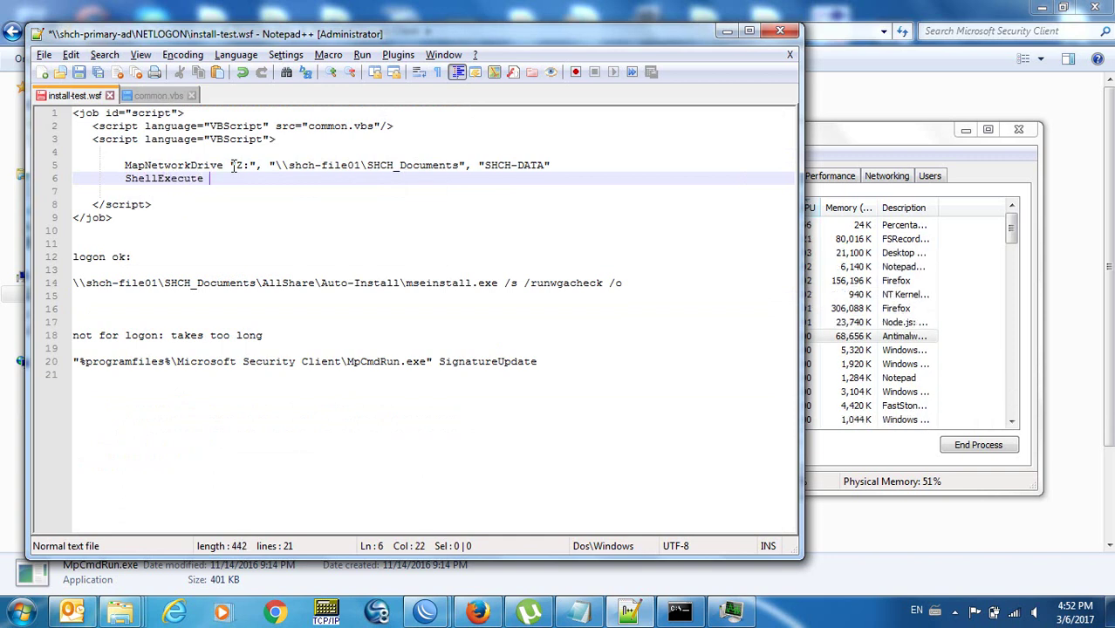
Move the mseinstall.exe /s /runwgacheck /o command into the quoted ShellExecute call and save.
{"action": "key", "text": "Home"}
{"action": "key", "text": "Down"}
{"action": "key", "text": "Down"}
{"action": "key", "text": "Down"}
{"action": "key", "text": "Down"}
{"action": "key", "text": "Down"}
{"action": "key", "text": "Down"}
{"action": "key", "text": "Down"}
{"action": "key", "text": "Down"}
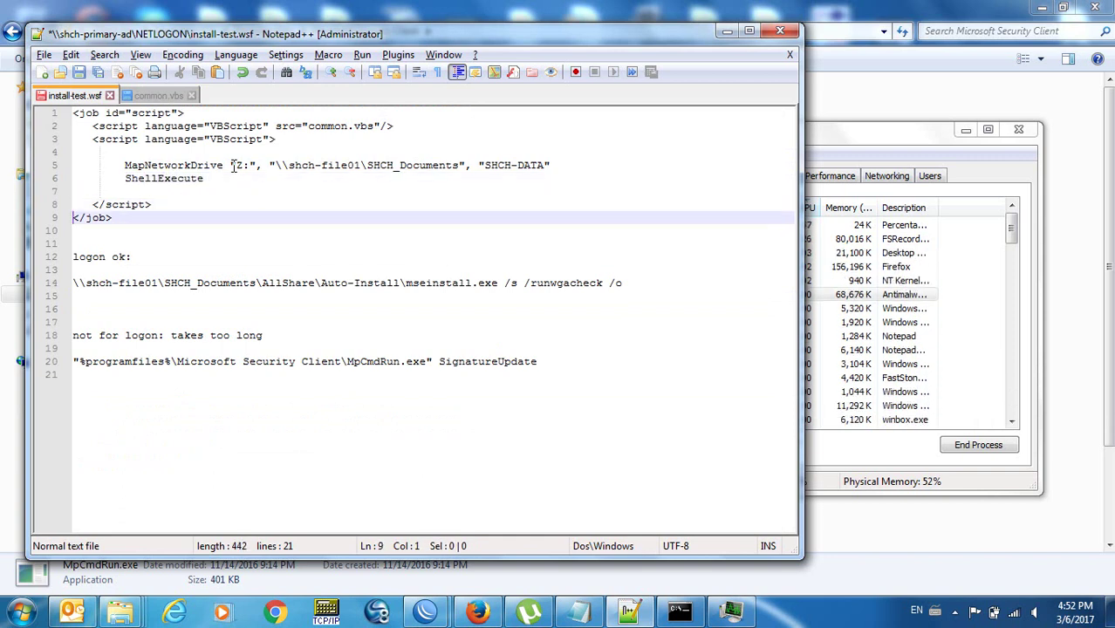
{"action": "key", "text": "shift+End"}
{"action": "key", "text": "ctrl+c"}
{"action": "key", "text": "Delete"}
{"action": "key", "text": "Up"}
{"action": "key", "text": "Up"}
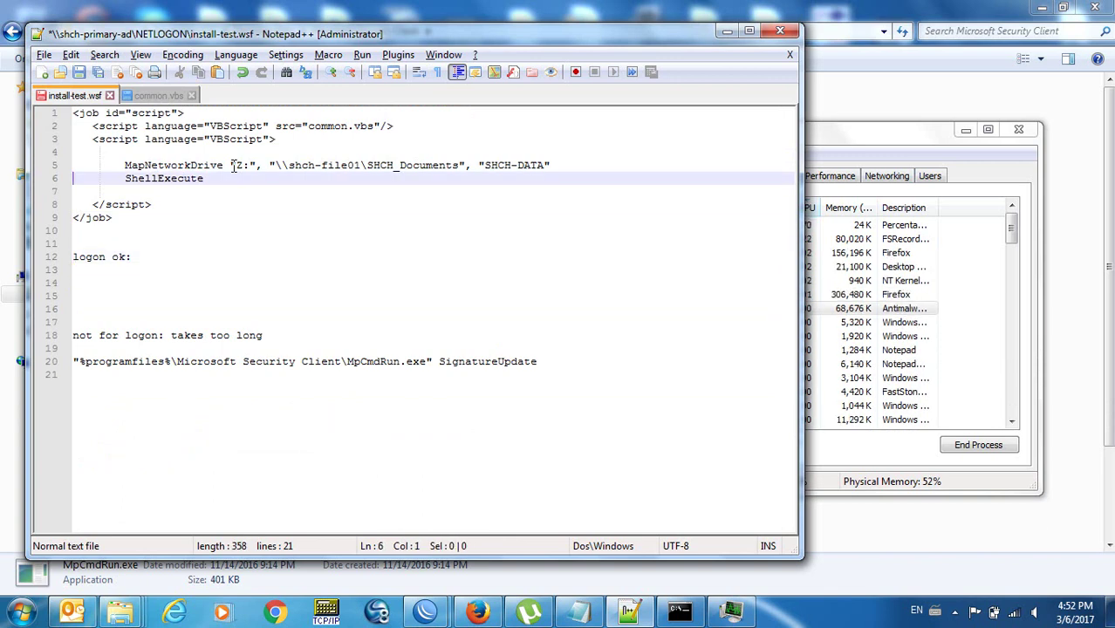
{"action": "key", "text": "End"}
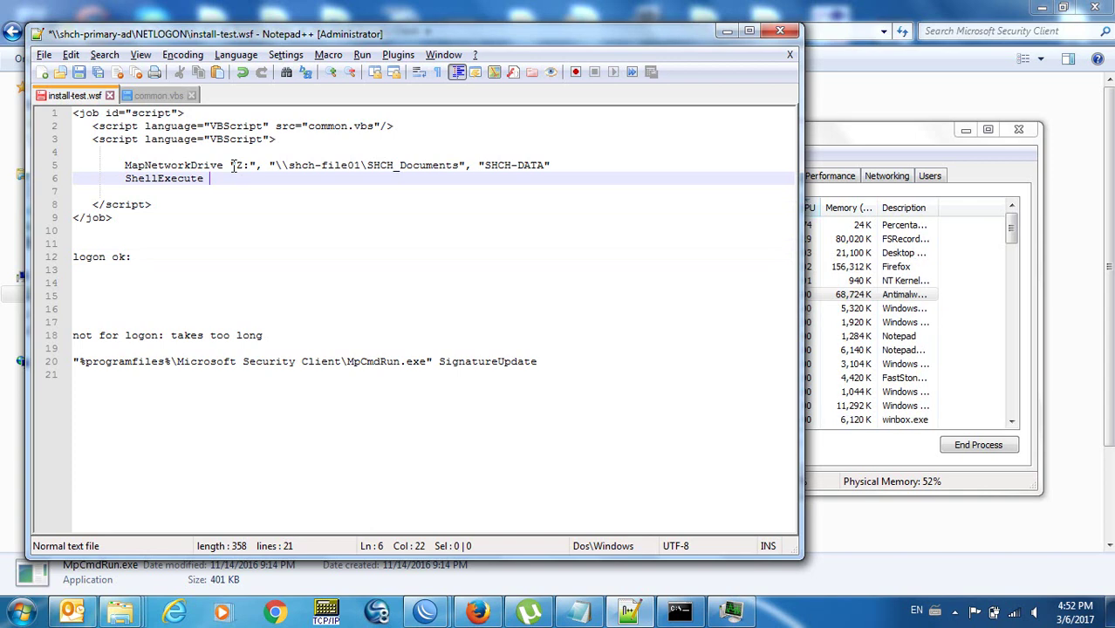
{"action": "type", "text": "\""}
{"action": "key", "text": "ctrl+v"}
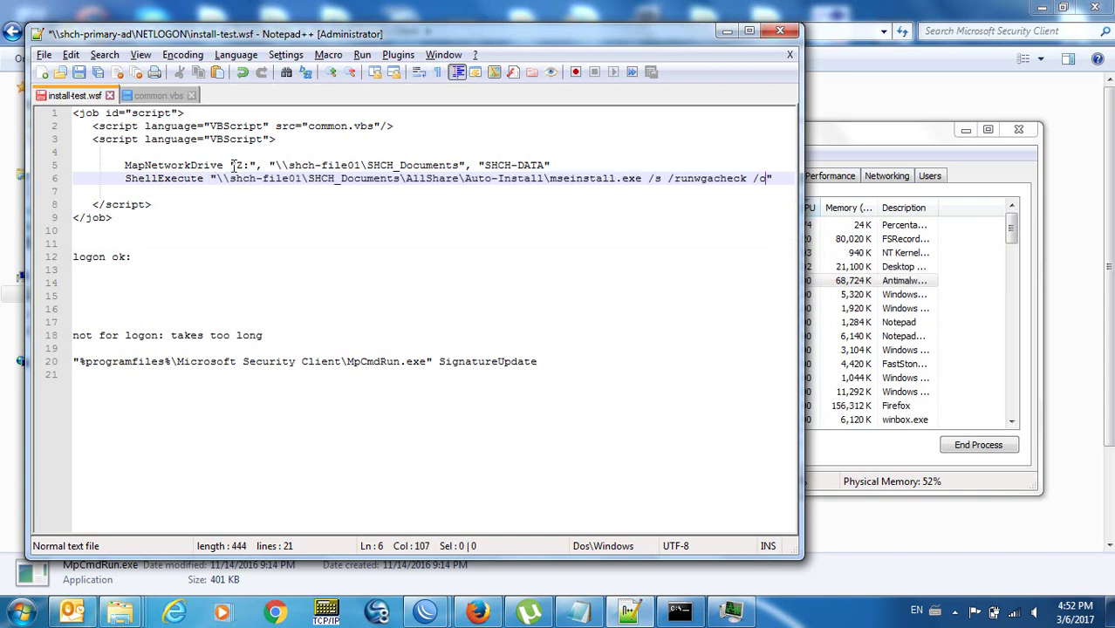
{"action": "key", "text": "Up"}
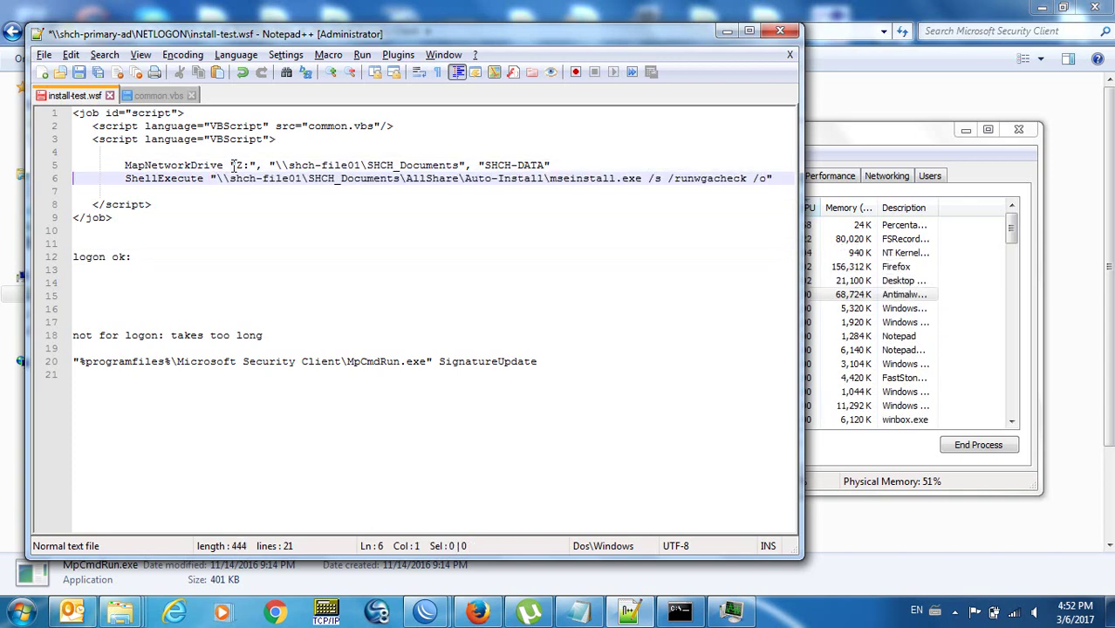
{"action": "key", "text": "Down"}
{"action": "key", "text": "Down"}
{"action": "key", "text": "ctrl+s"}
{"action": "key", "text": "Down"}
{"action": "key", "text": "Down"}
{"action": "key", "text": "Down"}
{"action": "key", "text": "Down"}
{"action": "key", "text": "Down"}
{"action": "key", "text": "shift+Down"}
{"action": "key", "text": "shift+Down"}
{"action": "key", "text": "shift+Down"}
{"action": "key", "text": "shift+Down"}
{"action": "key", "text": "shift+Down"}
{"action": "key", "text": "shift+Down"}
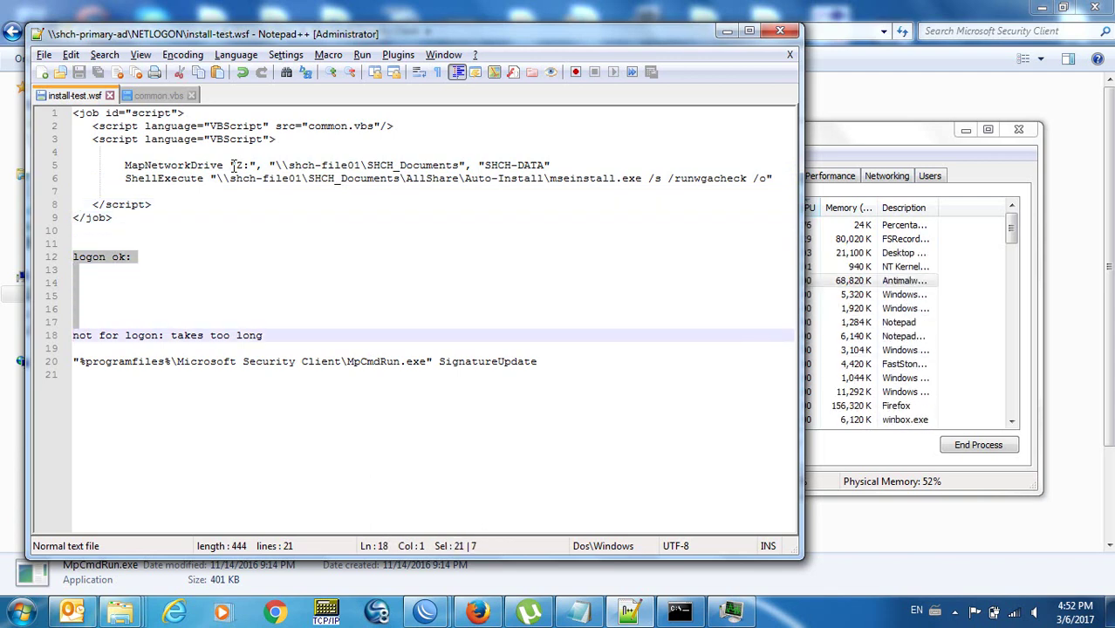
Delete the 'logon ok:' note and blank lines and save install-test.wsf.
{"action": "key", "text": "Delete"}
{"action": "key", "text": "ctrl+s"}
{"action": "key", "text": "alt+Tab"}
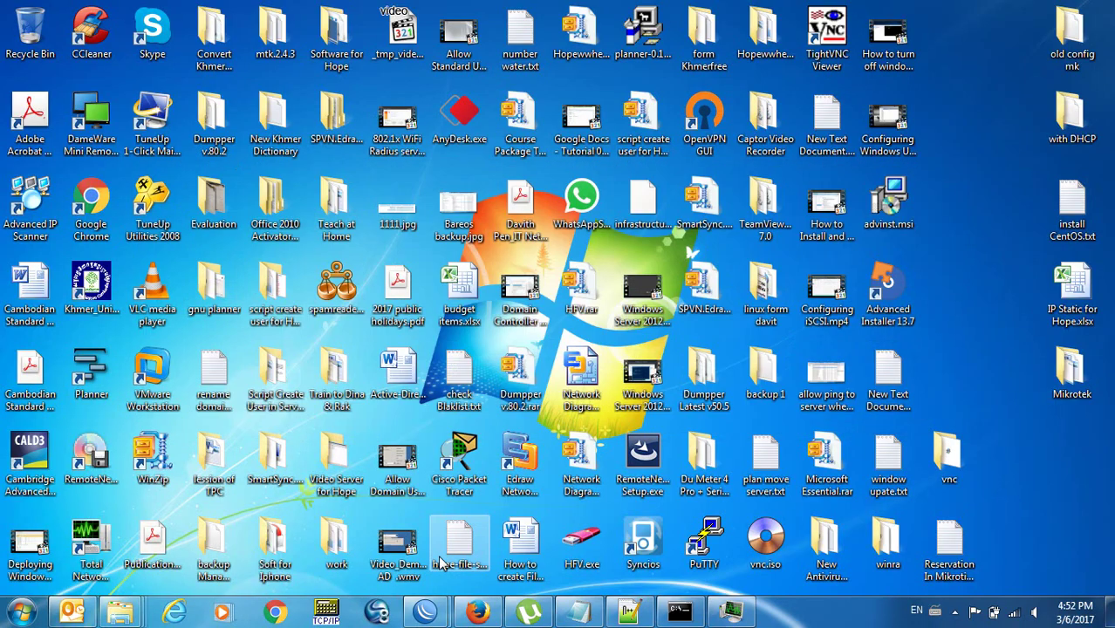
{"action": "left_click", "coordinate": [628, 613]}
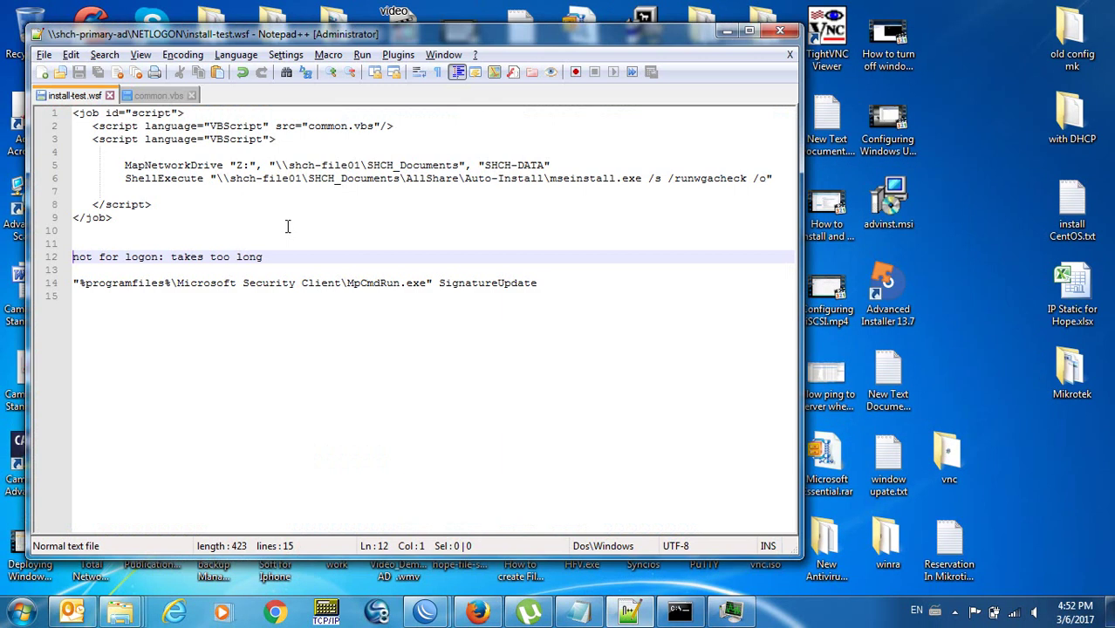
Wrap the leftover MpCmdRun SignatureUpdate note in <!-- --> comment markers and save.
{"action": "key", "text": "Up"}
{"action": "type", "text": "<!--"}
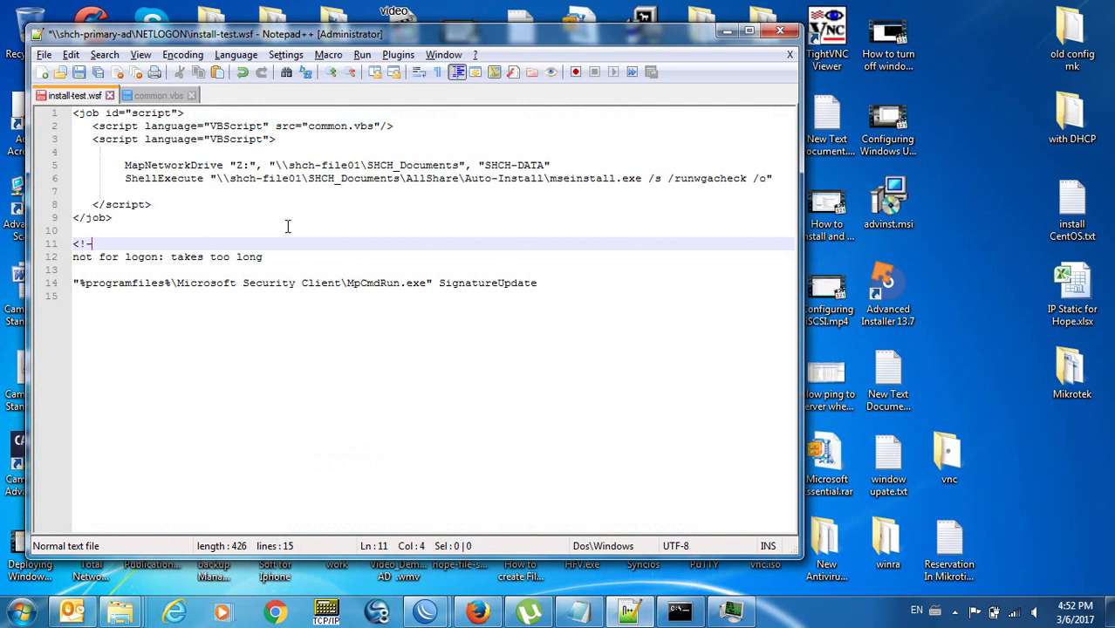
{"action": "key", "text": "Down"}
{"action": "key", "text": "Down"}
{"action": "key", "text": "Down"}
{"action": "key", "text": "Down"}
{"action": "type", "text": "-->"}
{"action": "key", "text": "Return"}
{"action": "key", "text": "ctrl+s"}
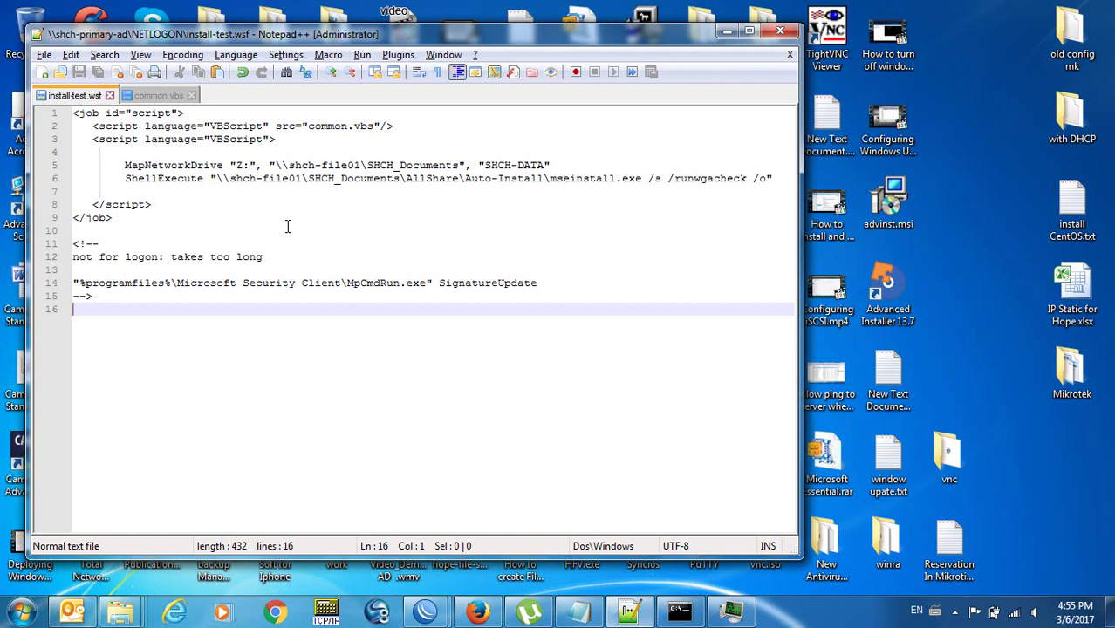
Search the Start menu for 'task' and launch Task Scheduler.
{"action": "key", "text": "super"}
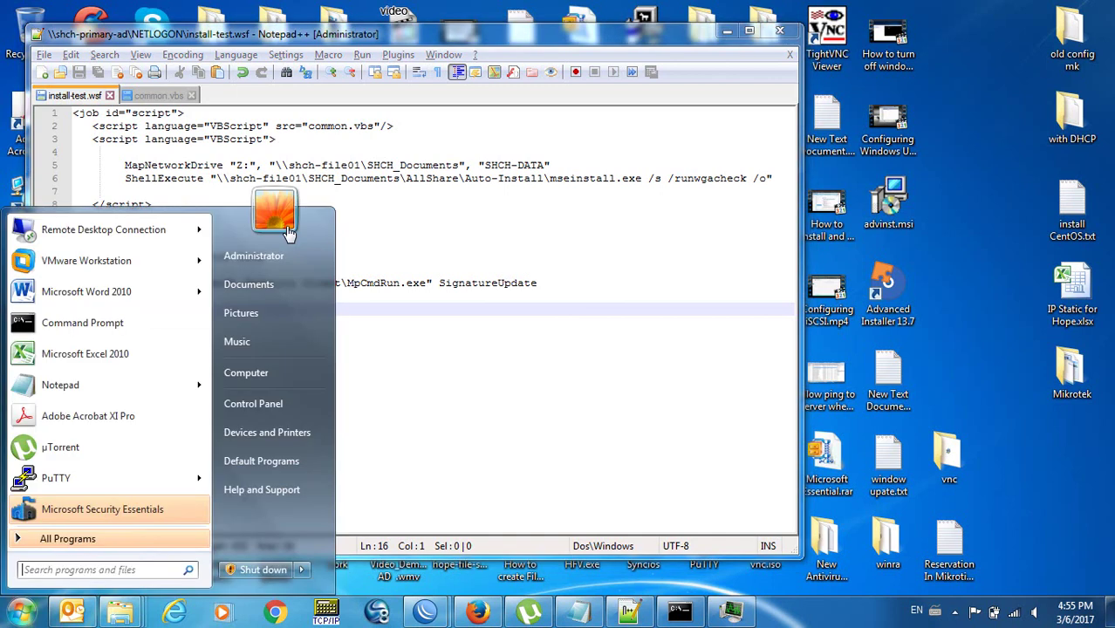
{"action": "type", "text": "tasks"}
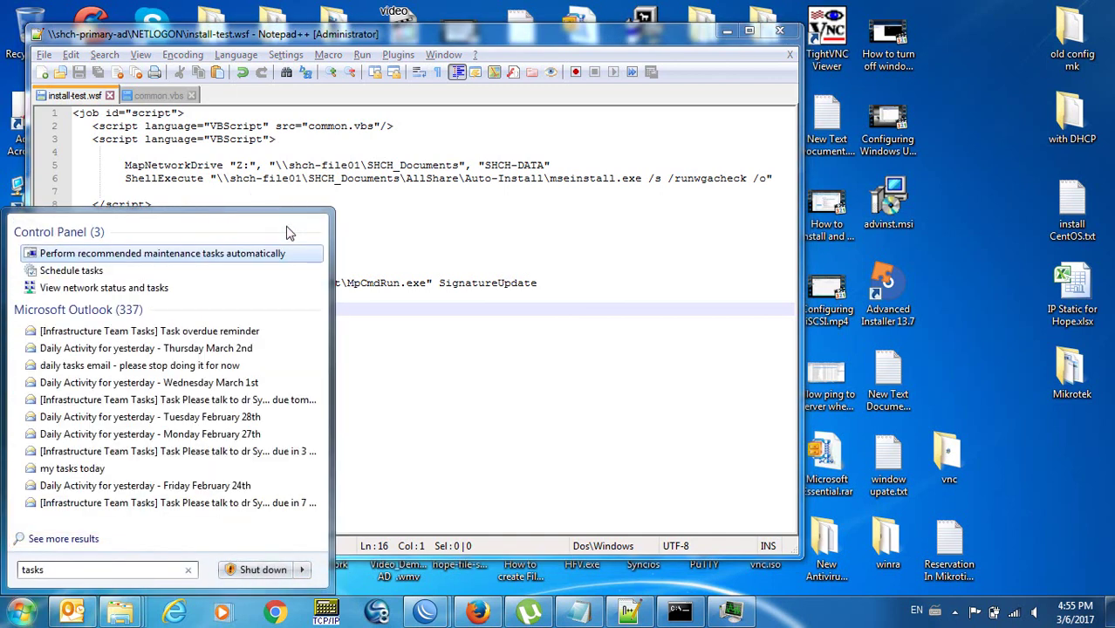
{"action": "key", "text": "Down"}
{"action": "key", "text": "BackSpace"}
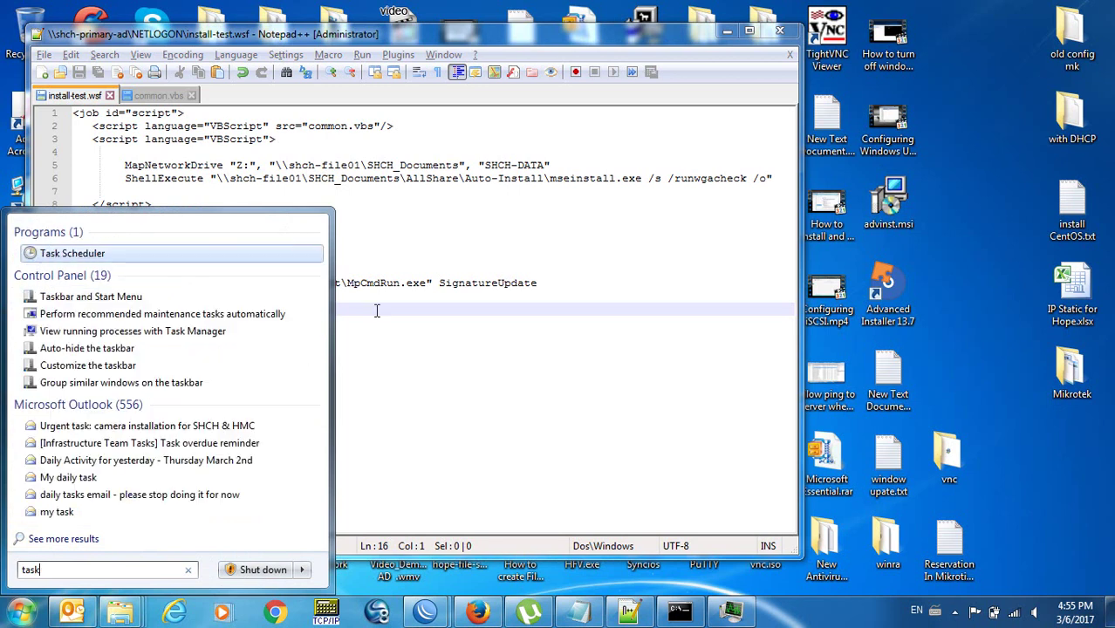
{"action": "key", "text": "Return"}
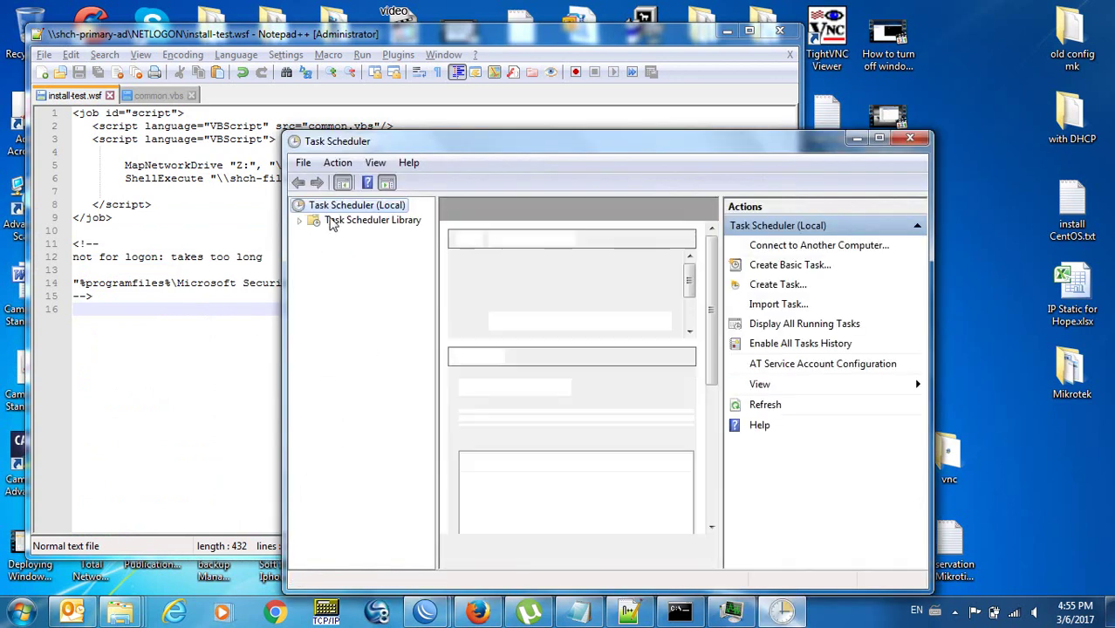
Open the Task Scheduler Library in a maximized window to list its eight existing tasks.
{"action": "left_click", "coordinate": [356, 221]}
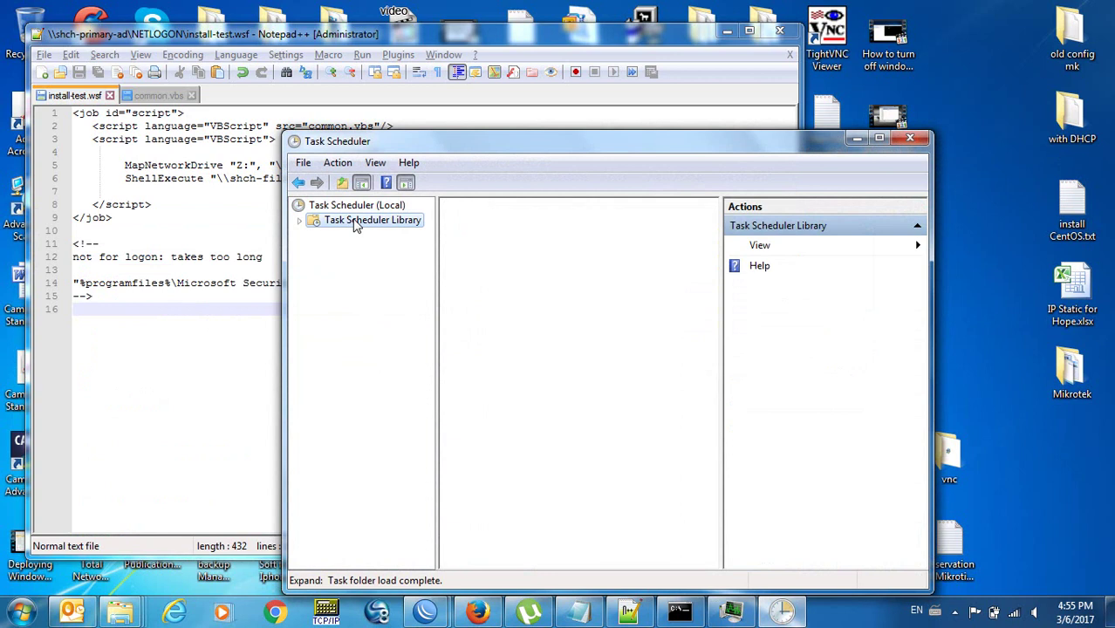
{"action": "double_click", "coordinate": [489, 146]}
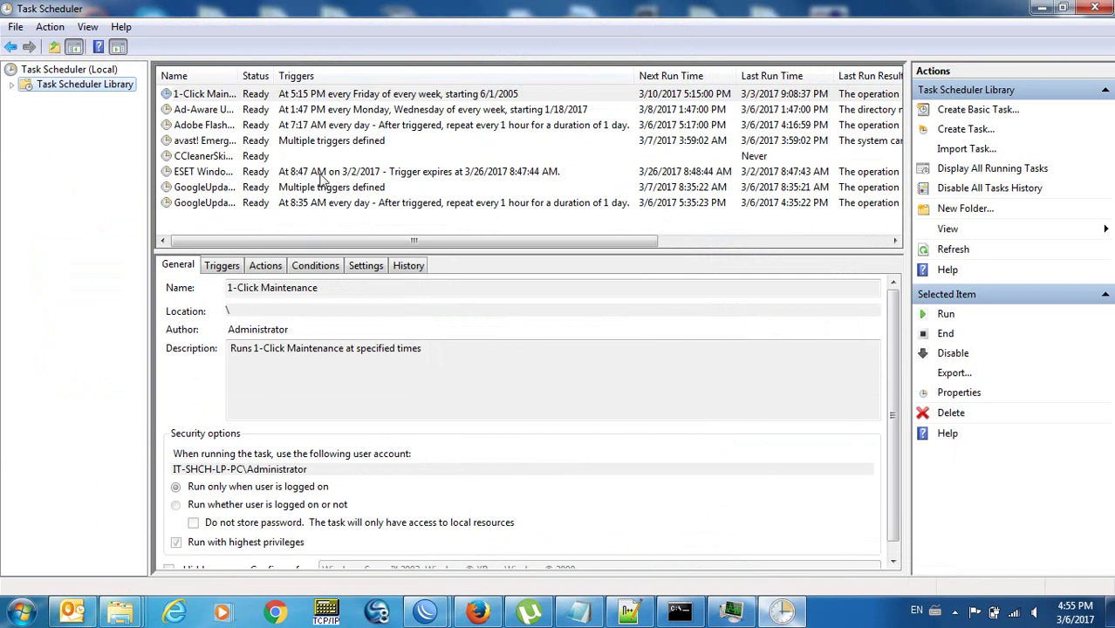
{"action": "right_click", "coordinate": [263, 219]}
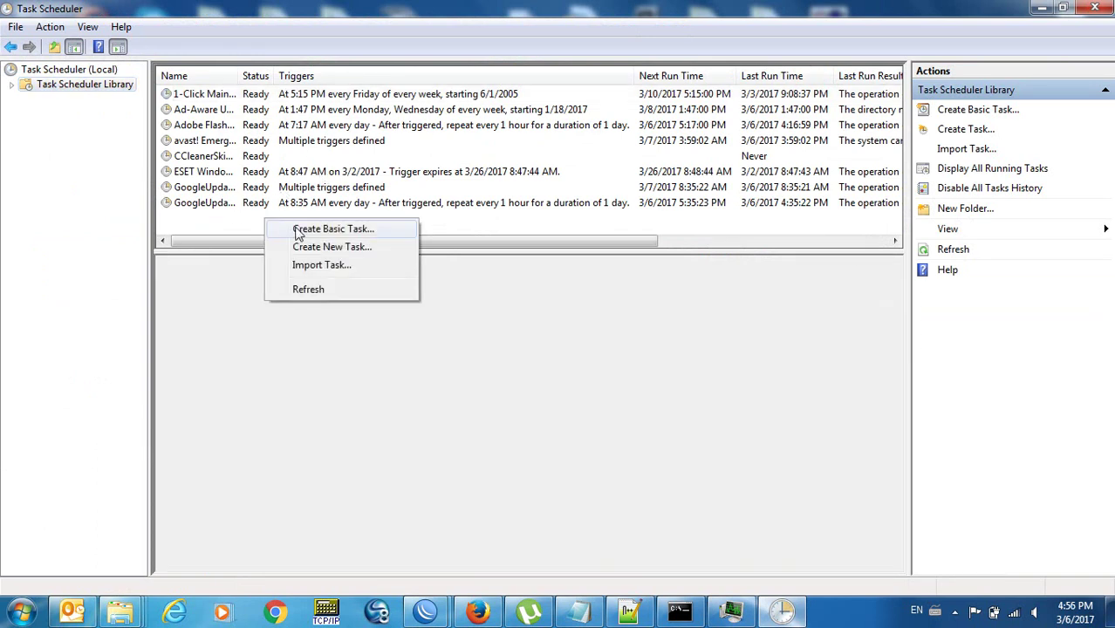
{"action": "left_click", "coordinate": [239, 233]}
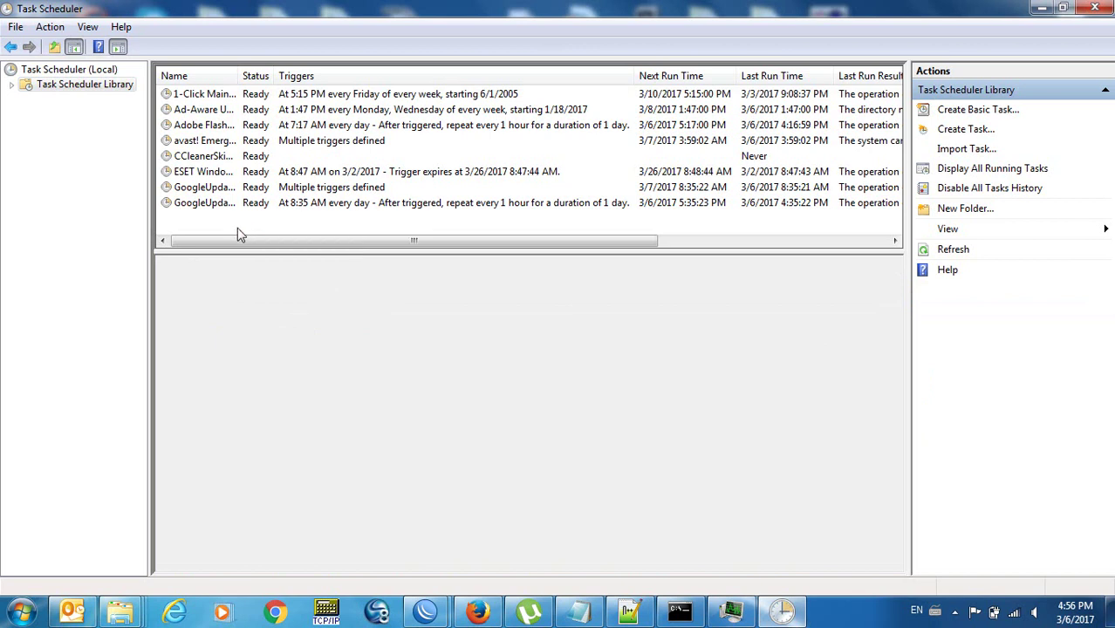
{"action": "left_click", "coordinate": [478, 613]}
Google 'create scheduled immediate task windows 7' and open the TechNet Immediate Task result in a new tab.
{"action": "left_click", "coordinate": [3, 396]}
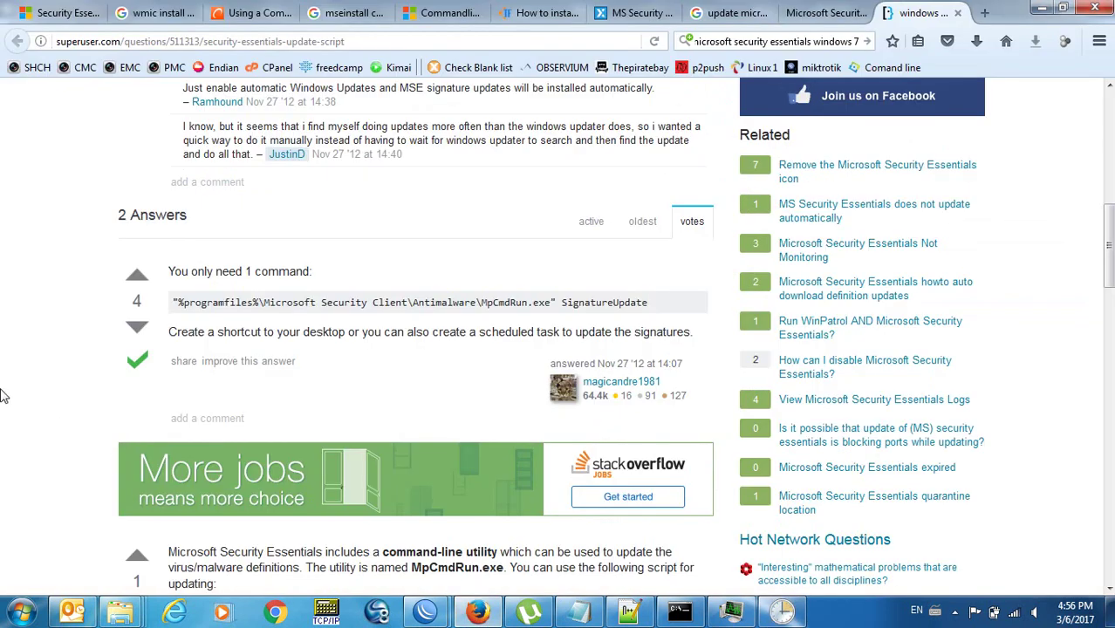
{"action": "key", "text": "ctrl+t"}
{"action": "type", "text": "create "}
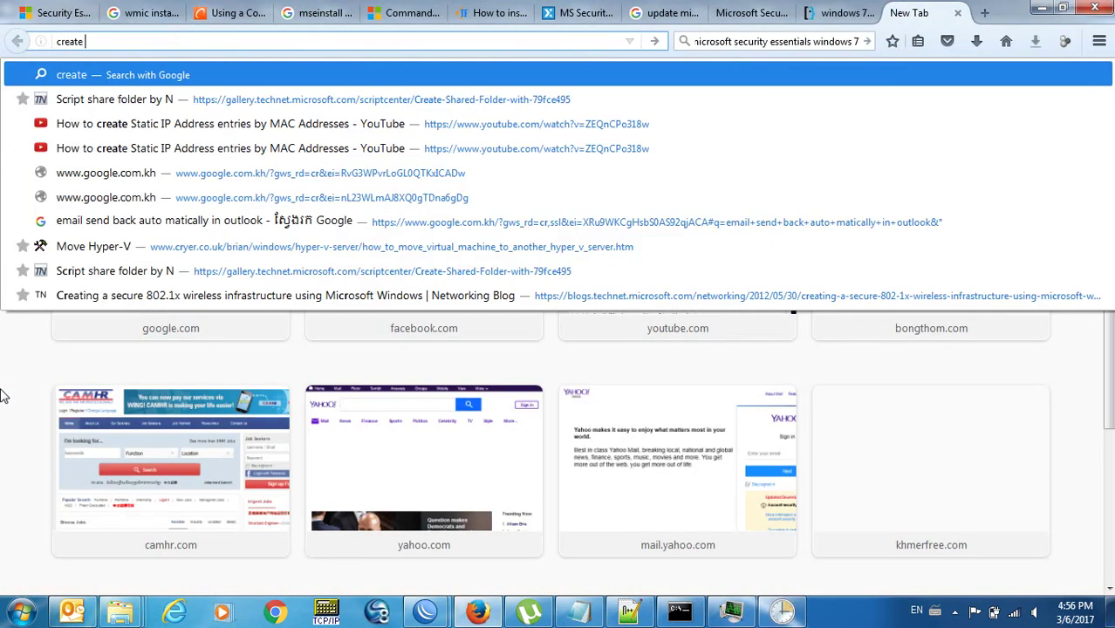
{"action": "type", "text": "scheduled"}
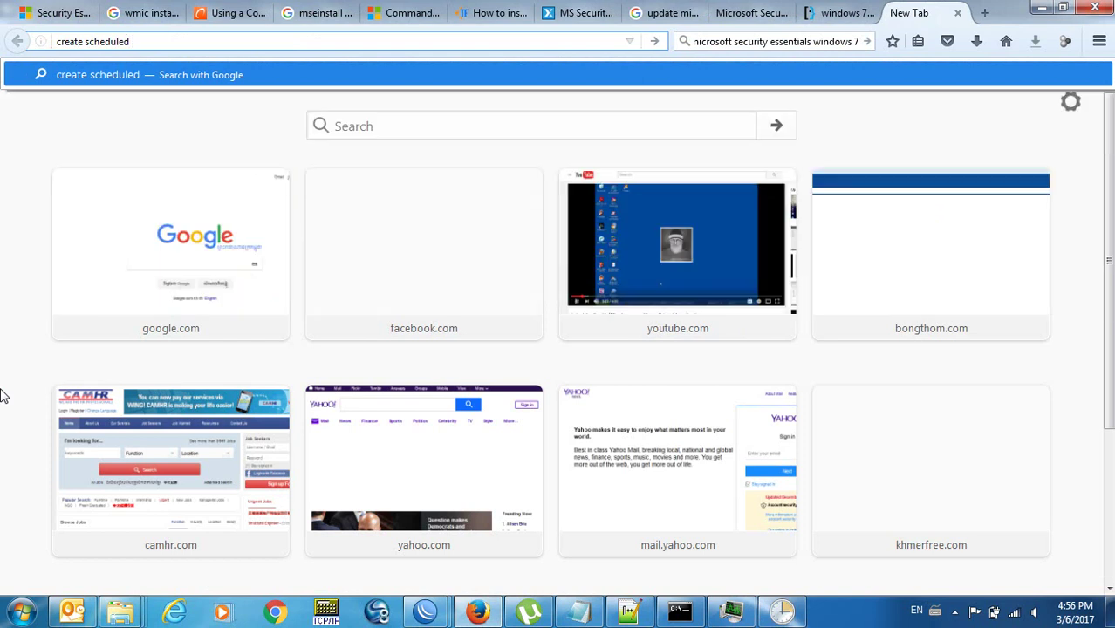
{"action": "type", "text": " immediate task w"}
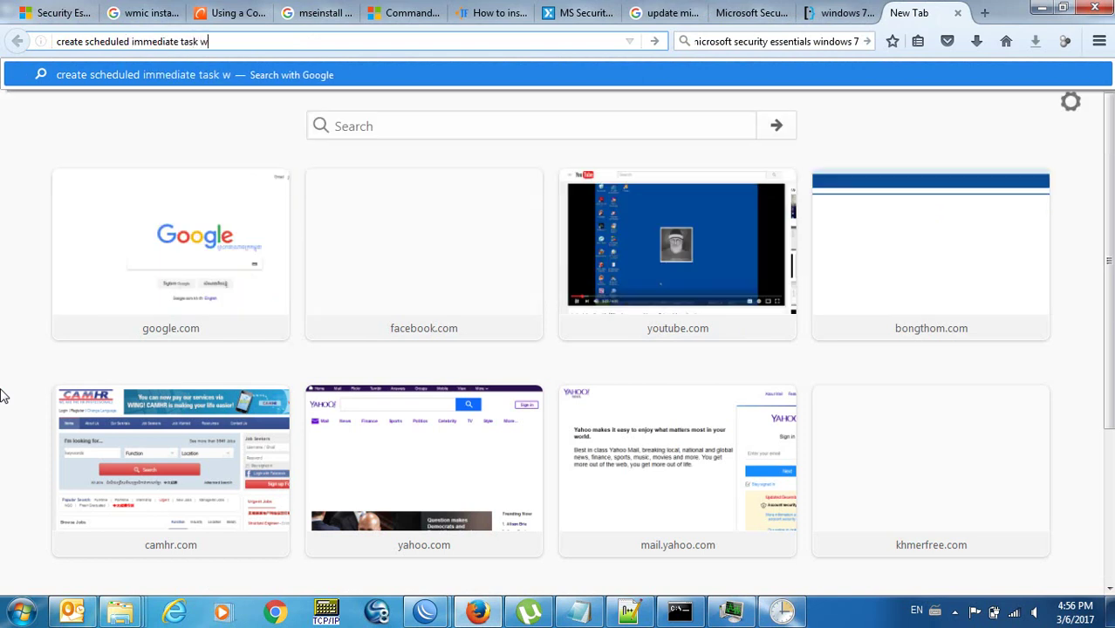
{"action": "type", "text": "indows 8"}
{"action": "key", "text": "Return"}
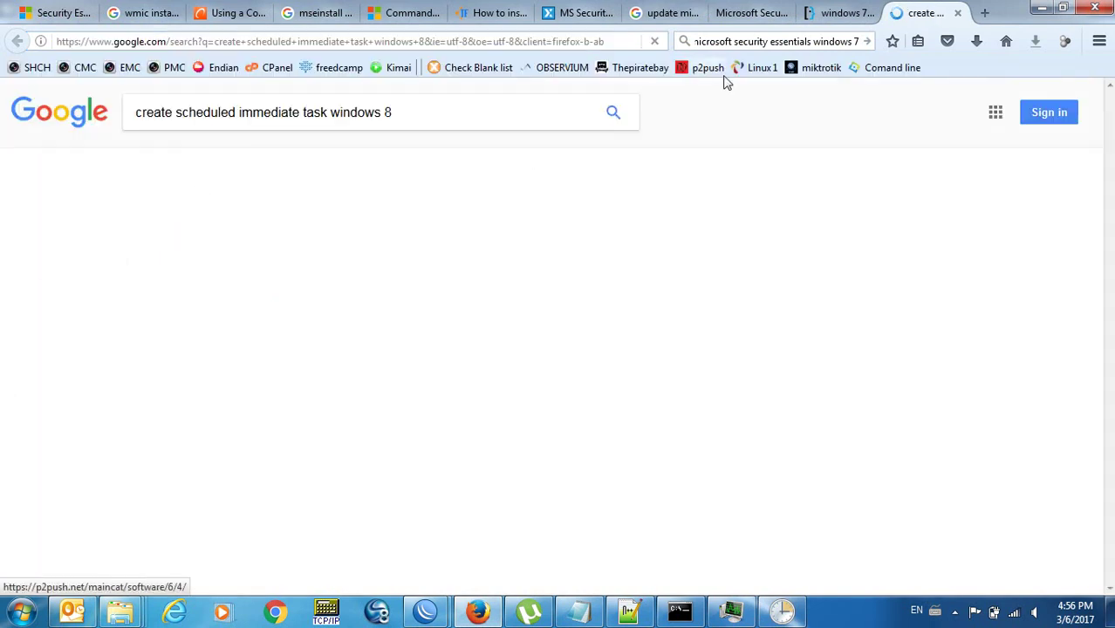
{"action": "left_click", "coordinate": [503, 108]}
{"action": "type", "text": "7"}
{"action": "key", "text": "Return"}
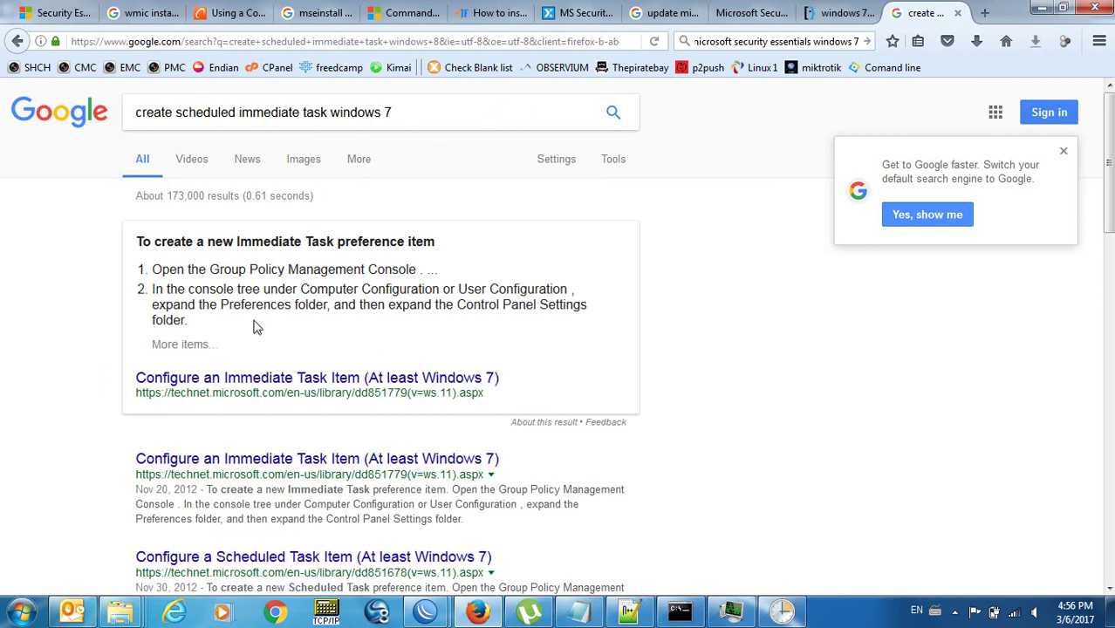
{"action": "right_click", "coordinate": [293, 462]}
{"action": "left_click", "coordinate": [384, 266]}
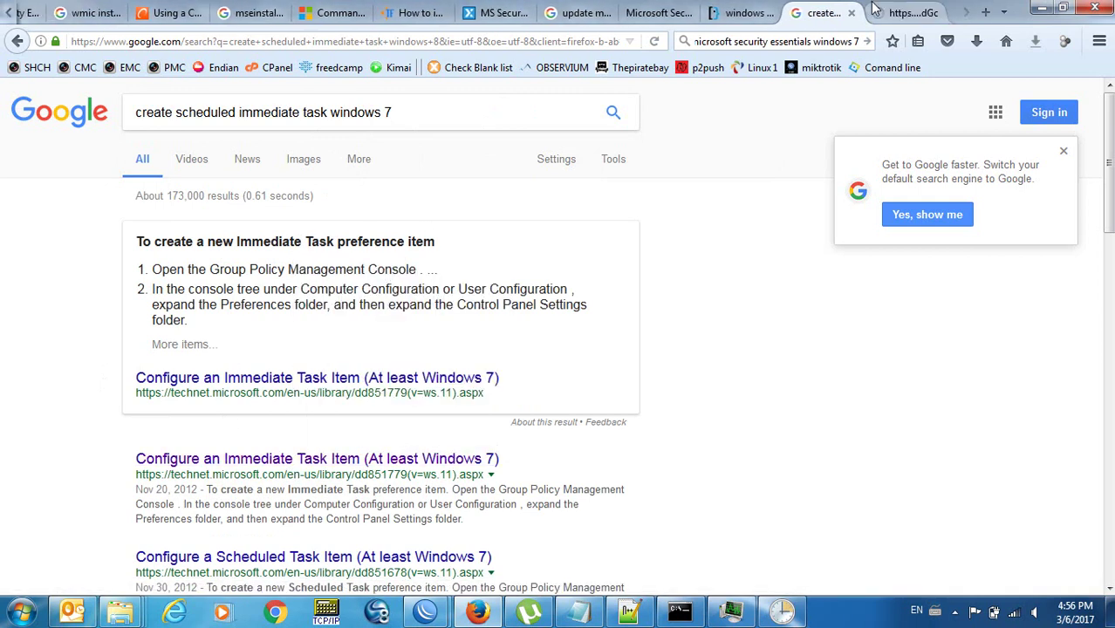
Switch to the TechNet Immediate Task article and scroll down to its configuration steps.
{"action": "left_click", "coordinate": [877, 10]}
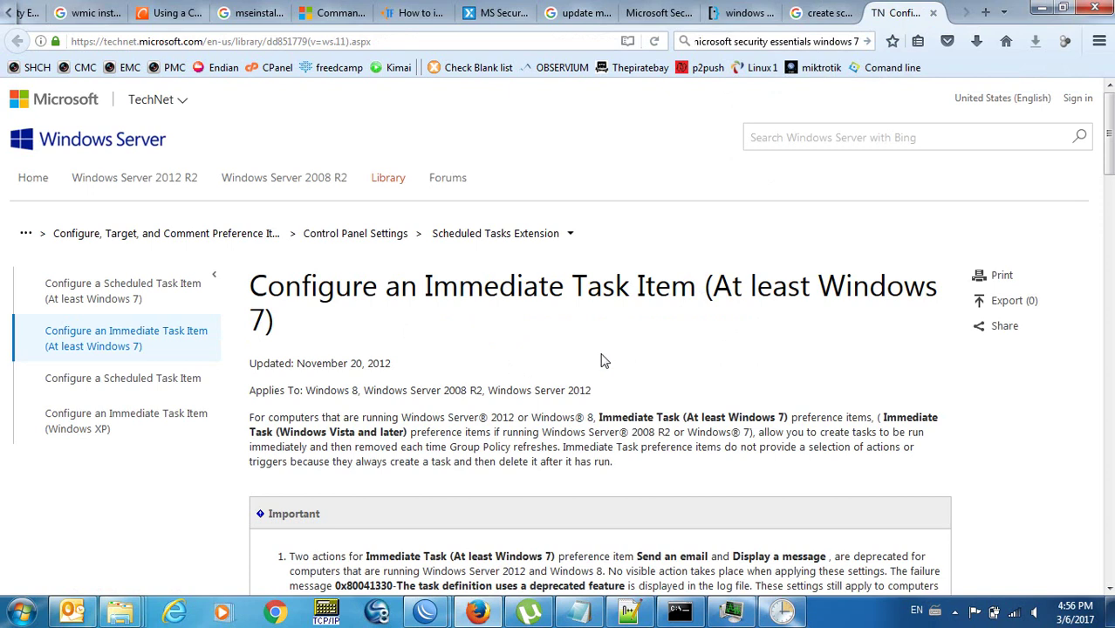
{"action": "scroll", "coordinate": [605, 361], "scroll_direction": "down", "scroll_amount": 3}
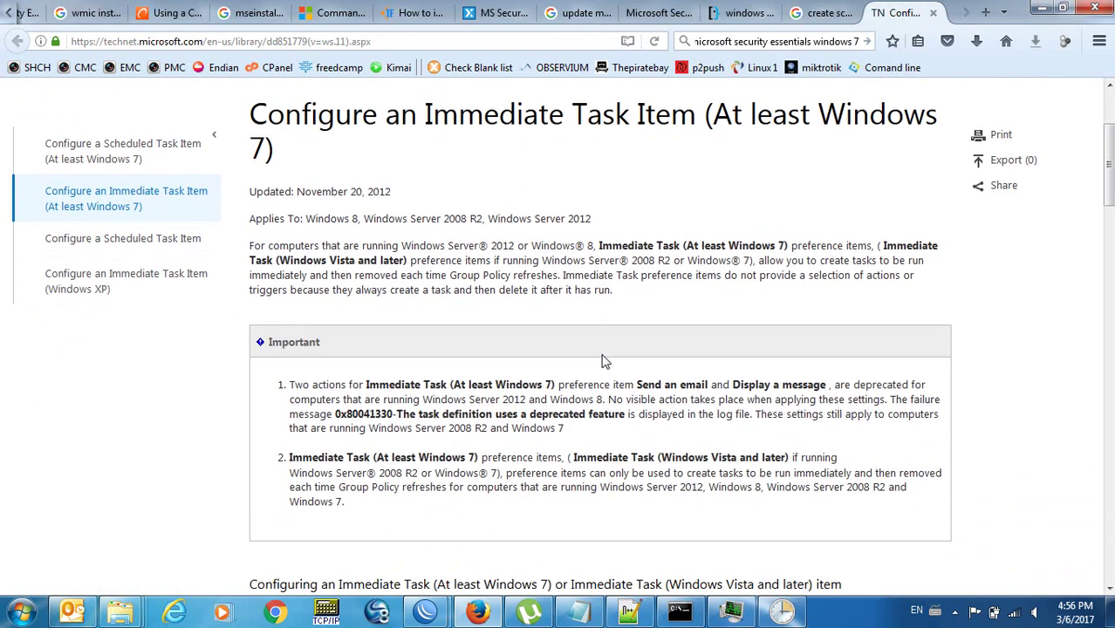
{"action": "scroll", "coordinate": [606, 358], "scroll_direction": "down", "scroll_amount": 2}
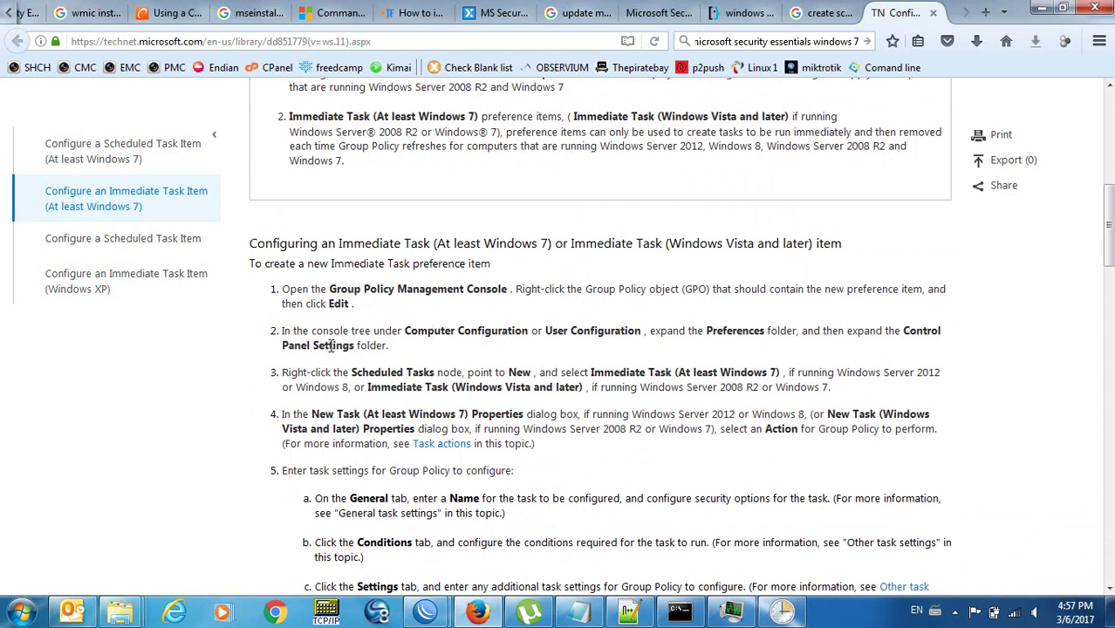
{"action": "key", "text": "super"}
Launch Remote Desktop Connection with mstsc and connect to the shch-primary-ad server.
{"action": "type", "text": "mstsc"}
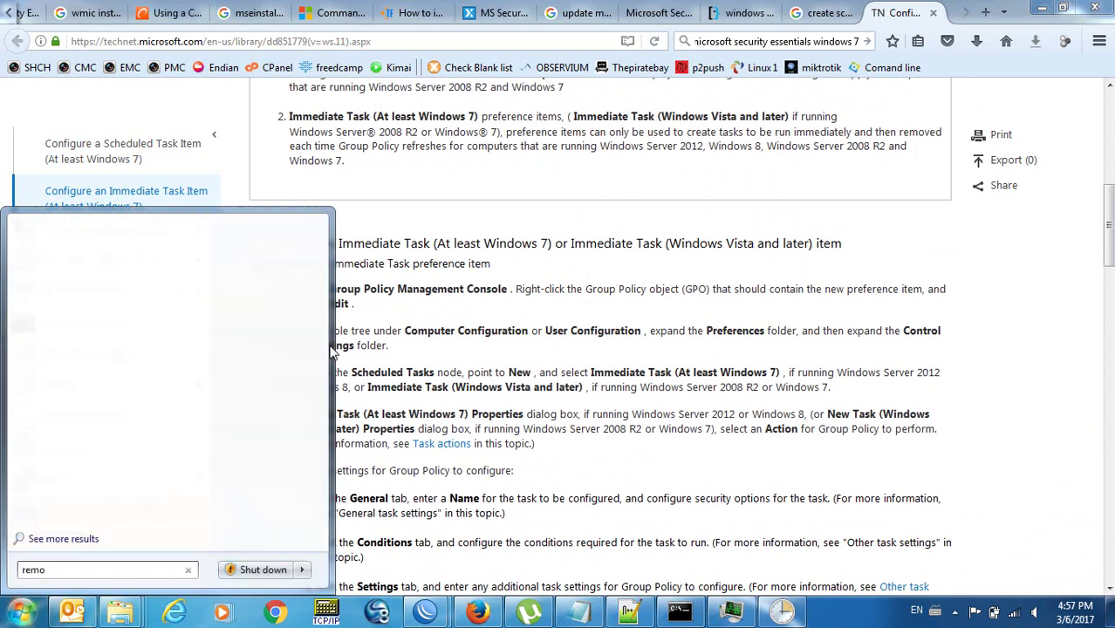
{"action": "key", "text": "Return"}
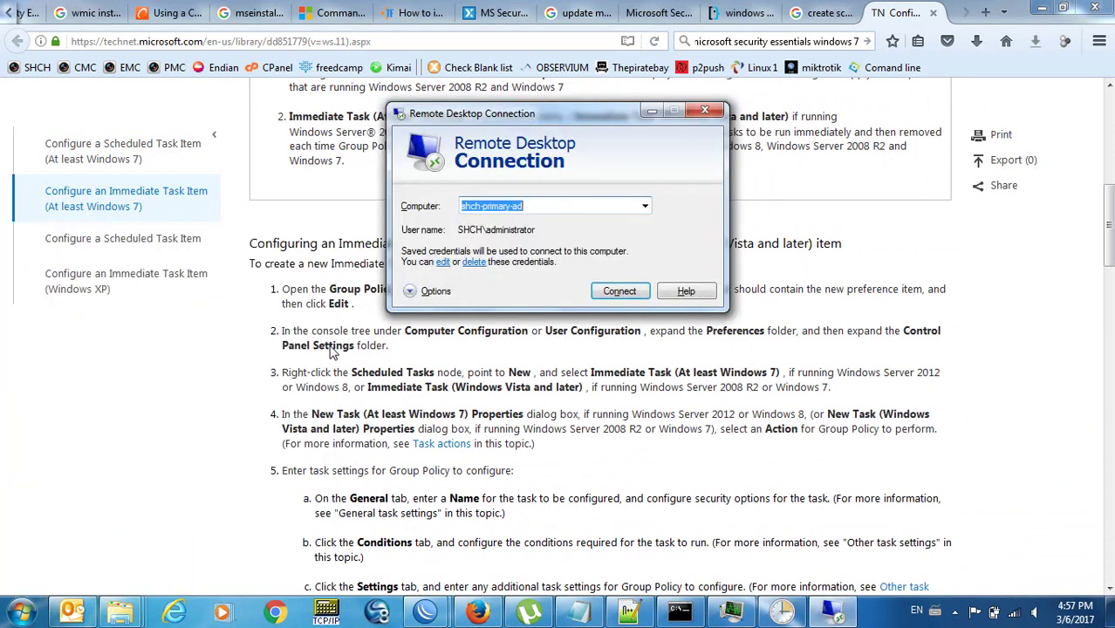
{"action": "key", "text": "Return"}
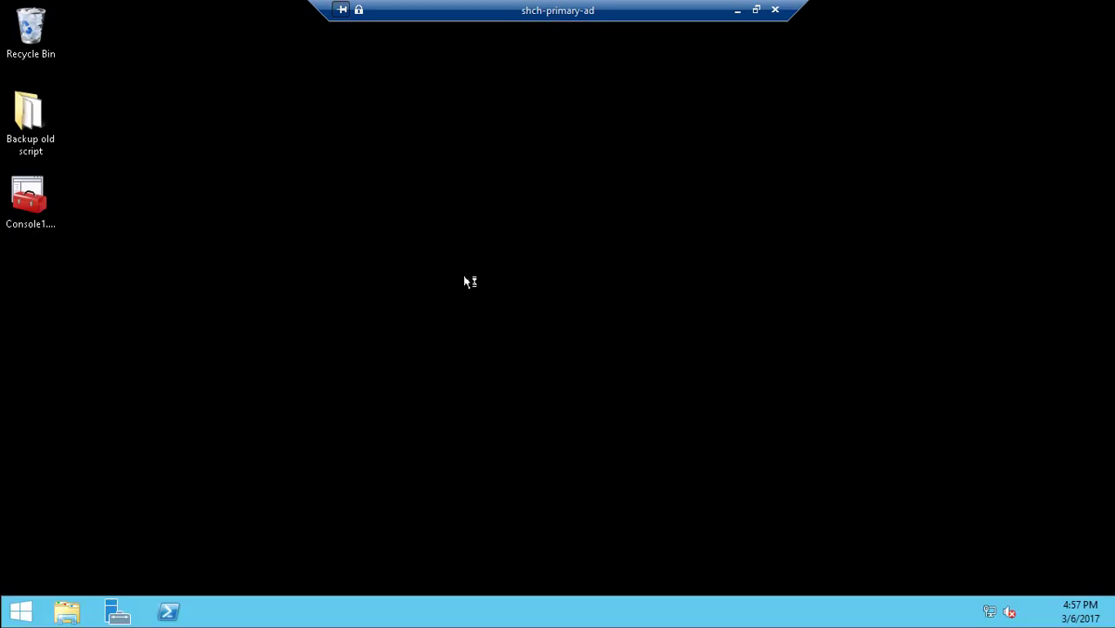
Search 'group pol' on the remote Start screen and launch Group Policy Management.
{"action": "left_click", "coordinate": [29, 611]}
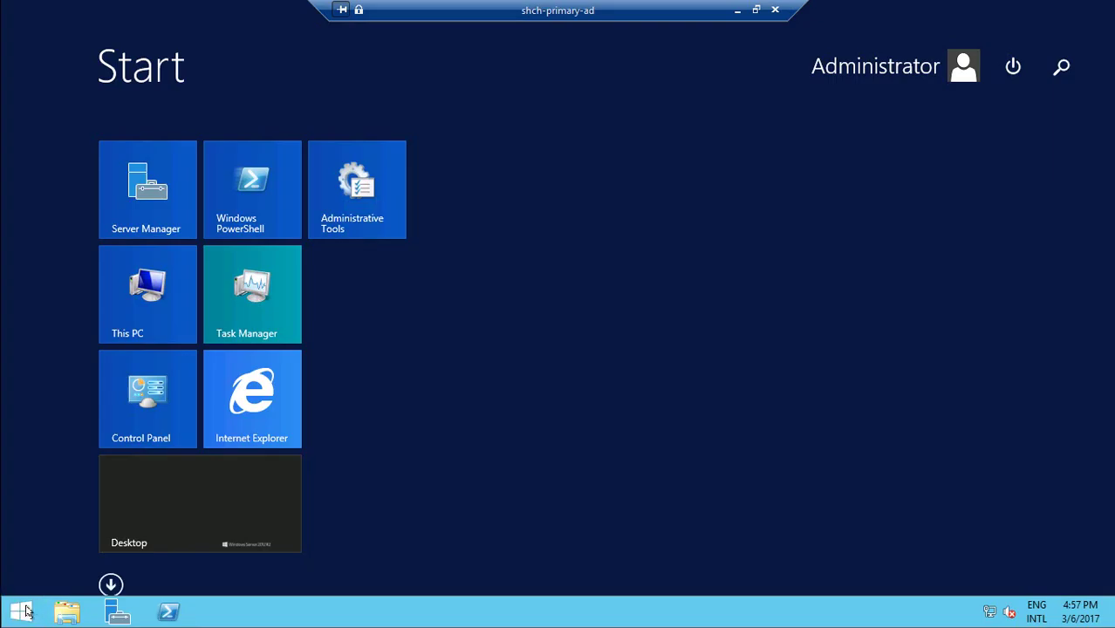
{"action": "type", "text": "group policy Management"}
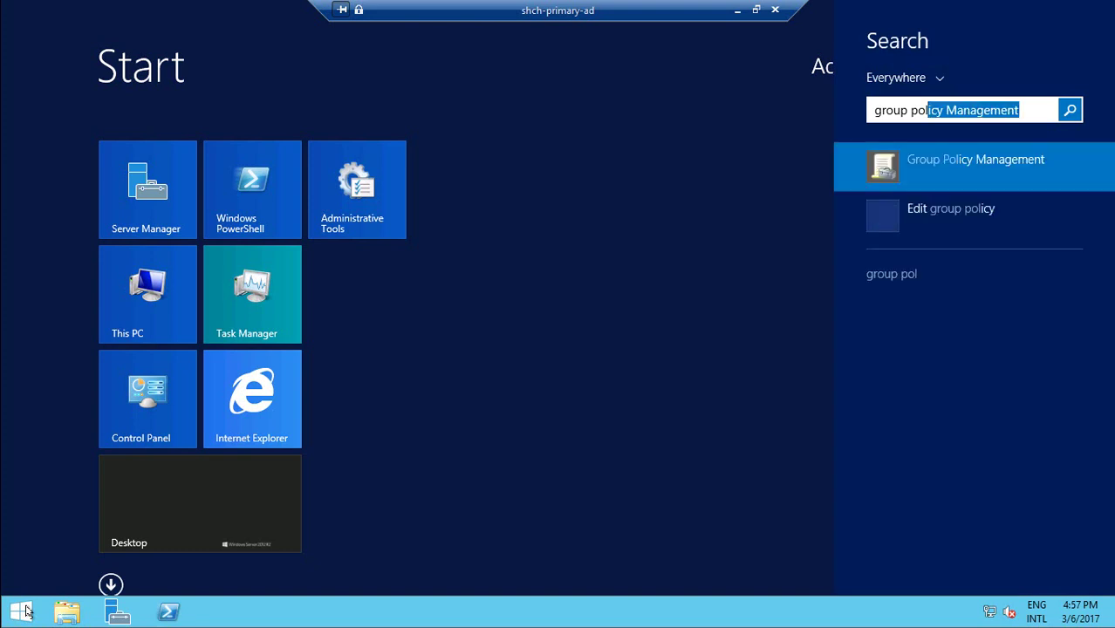
{"action": "key", "text": "Return"}
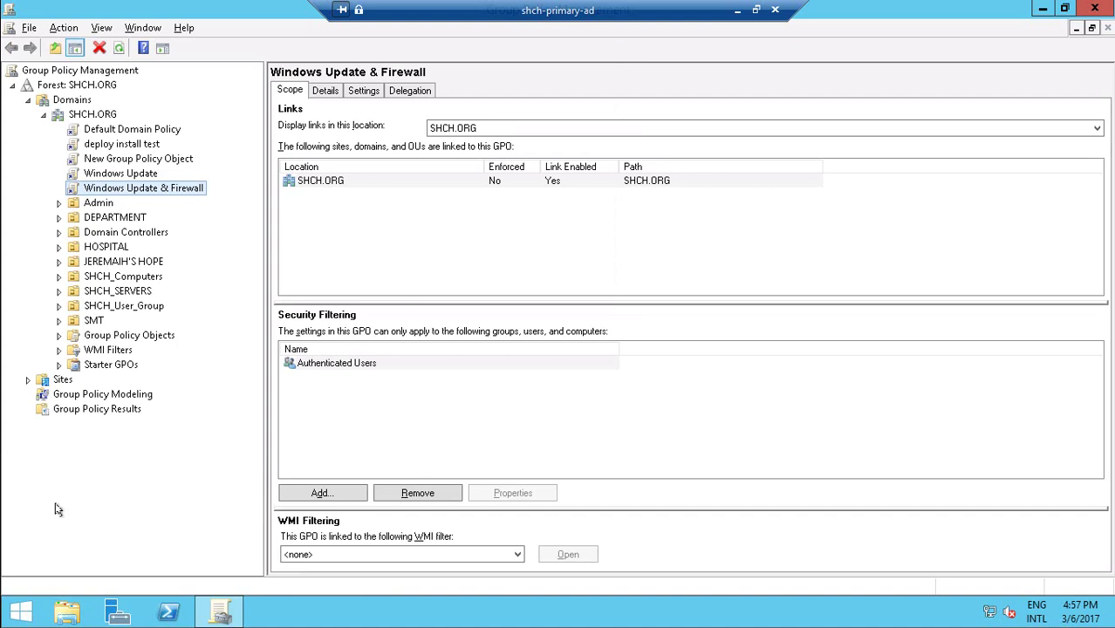
Create a new GPO named 'MSE update test' linked to the SHCH.ORG domain.
{"action": "left_click", "coordinate": [99, 118]}
{"action": "right_click", "coordinate": [99, 120]}
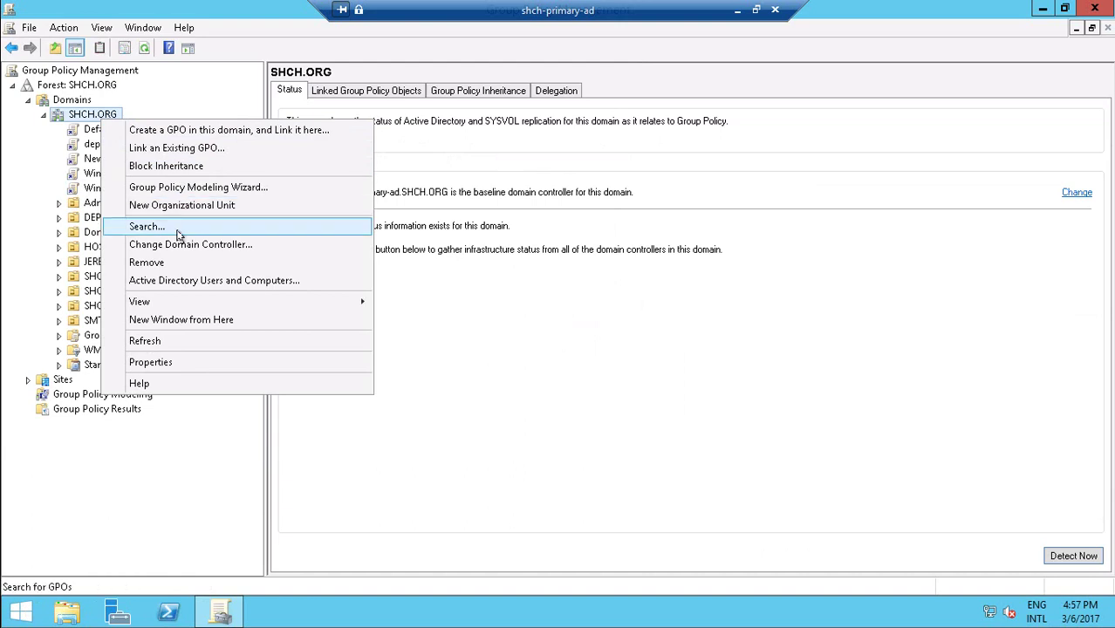
{"action": "left_click", "coordinate": [200, 131]}
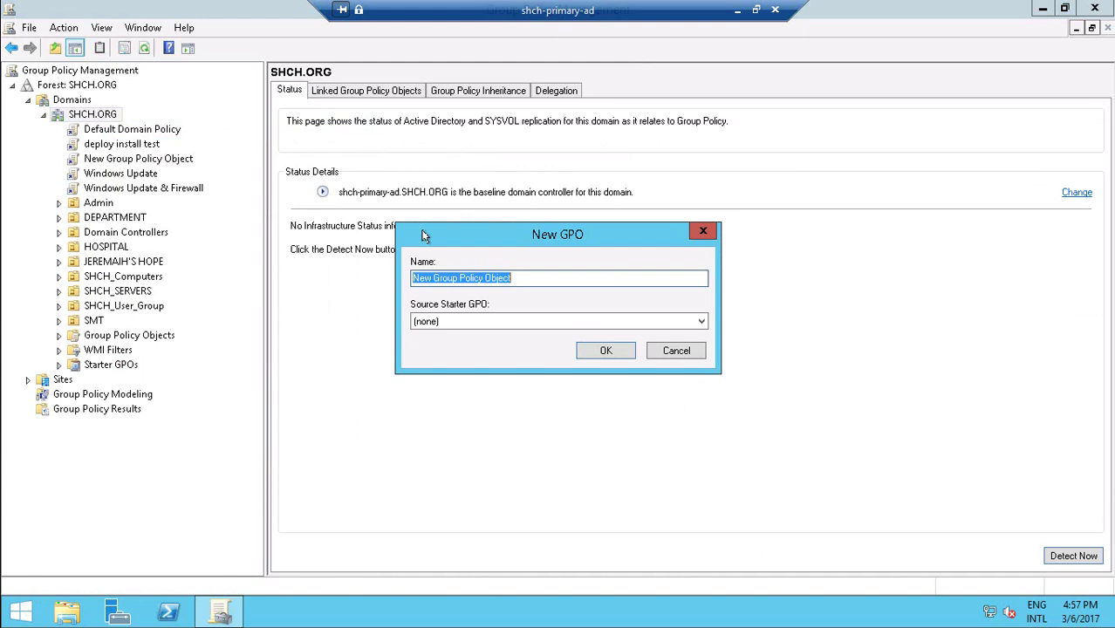
{"action": "type", "text": "MSE update test"}
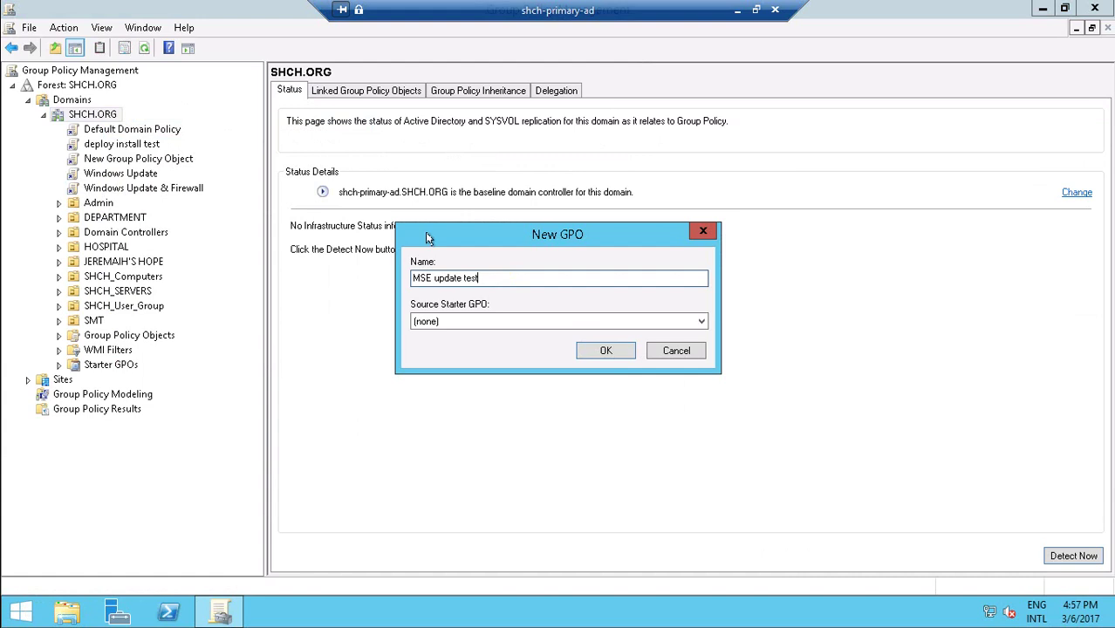
{"action": "left_click", "coordinate": [602, 353]}
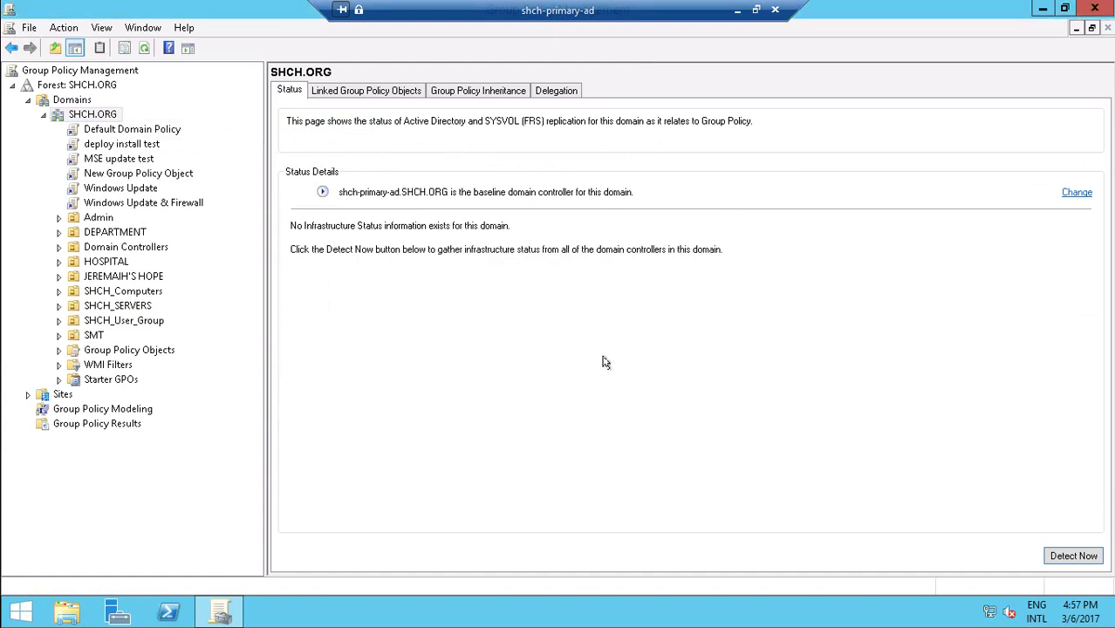
Remove Authenticated Users from the MSE update test GPO's security filtering.
{"action": "left_click", "coordinate": [114, 161]}
{"action": "left_click", "coordinate": [373, 232]}
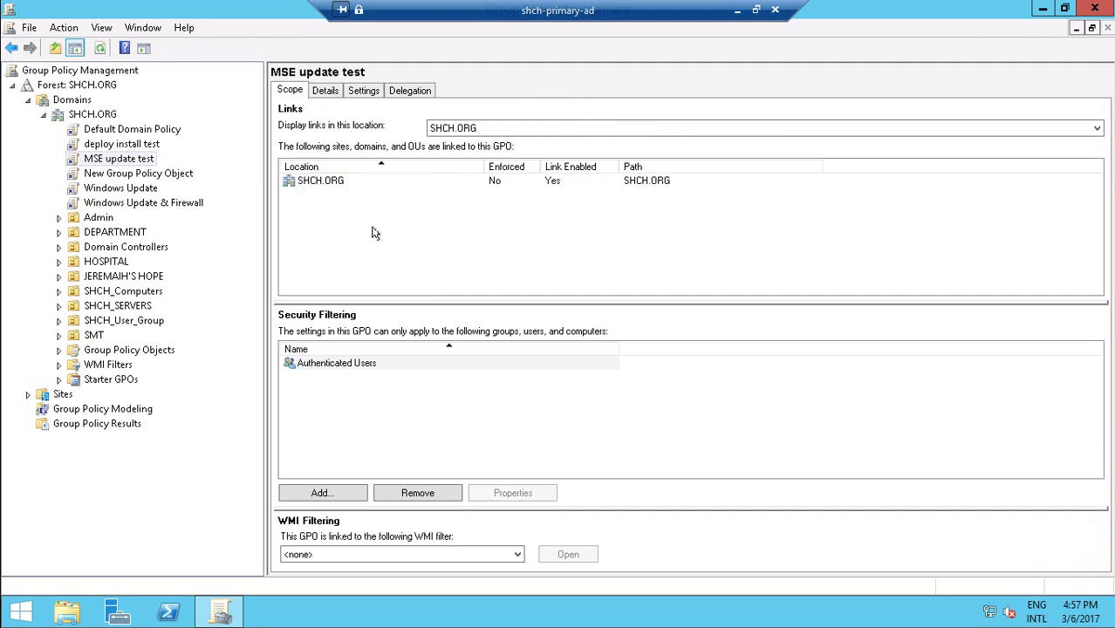
{"action": "left_click", "coordinate": [406, 490]}
{"action": "left_click", "coordinate": [375, 363]}
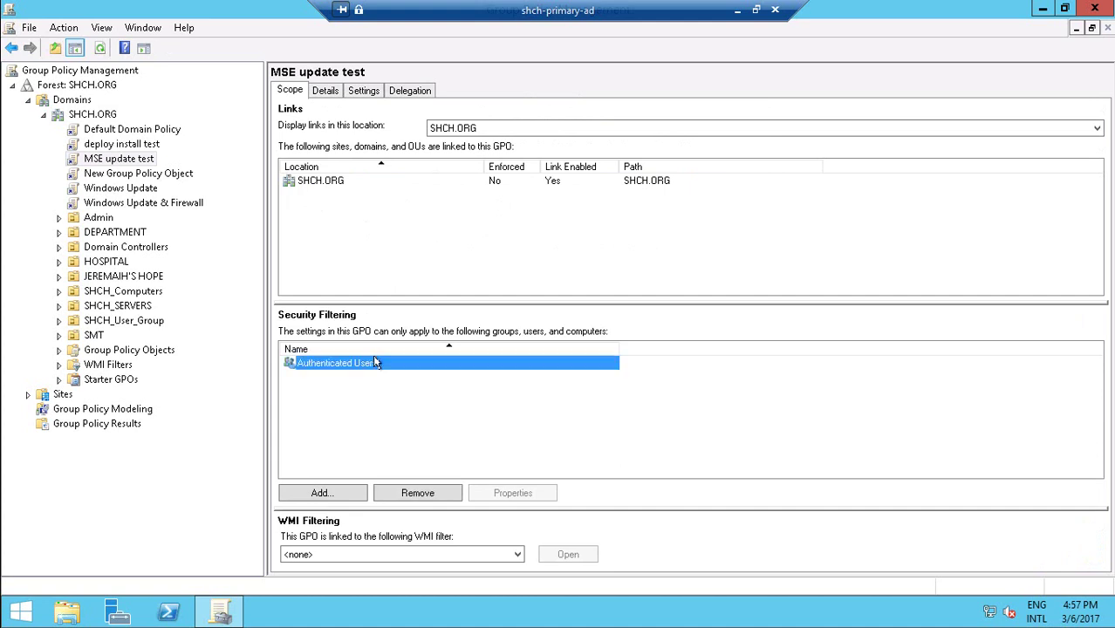
{"action": "left_click", "coordinate": [409, 492]}
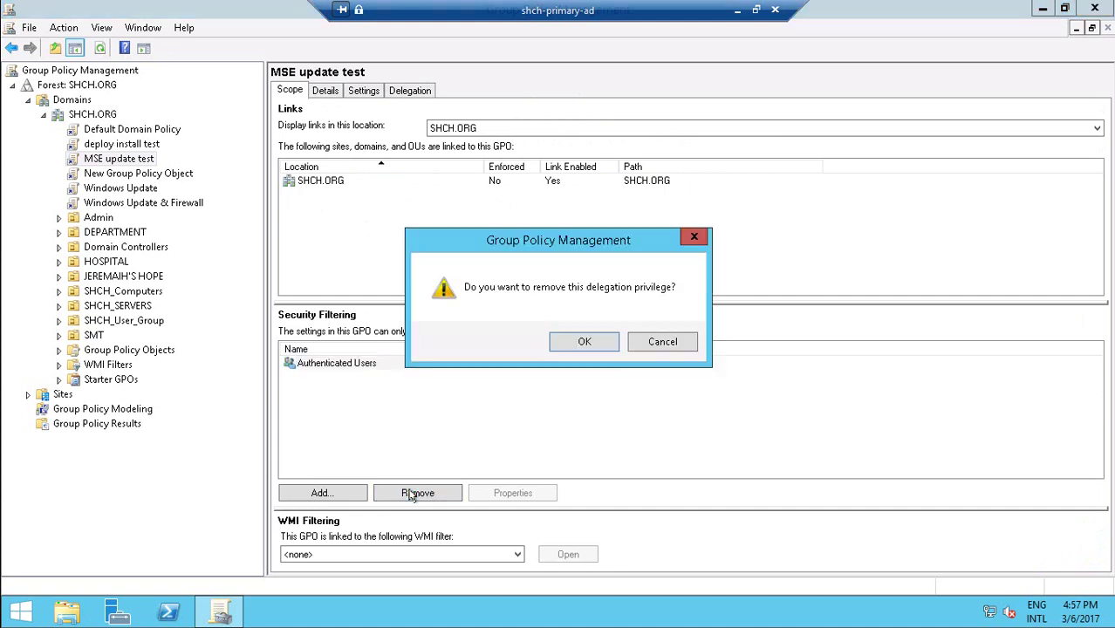
{"action": "left_click", "coordinate": [575, 342]}
Add itgroup to the GPO's security filtering.
{"action": "left_click", "coordinate": [334, 492]}
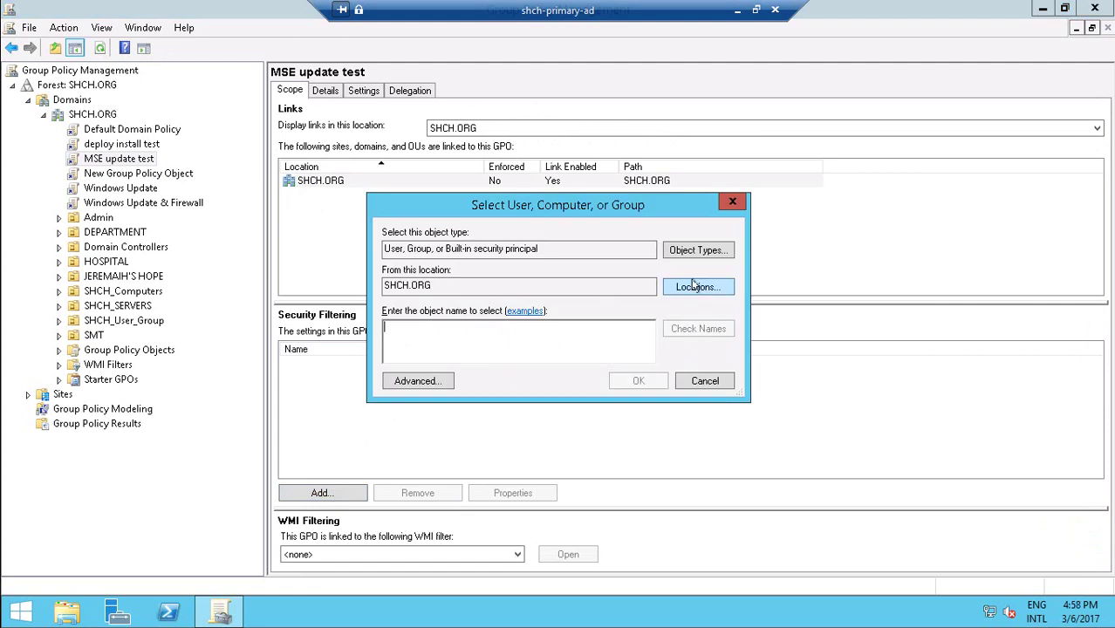
{"action": "left_click", "coordinate": [684, 289]}
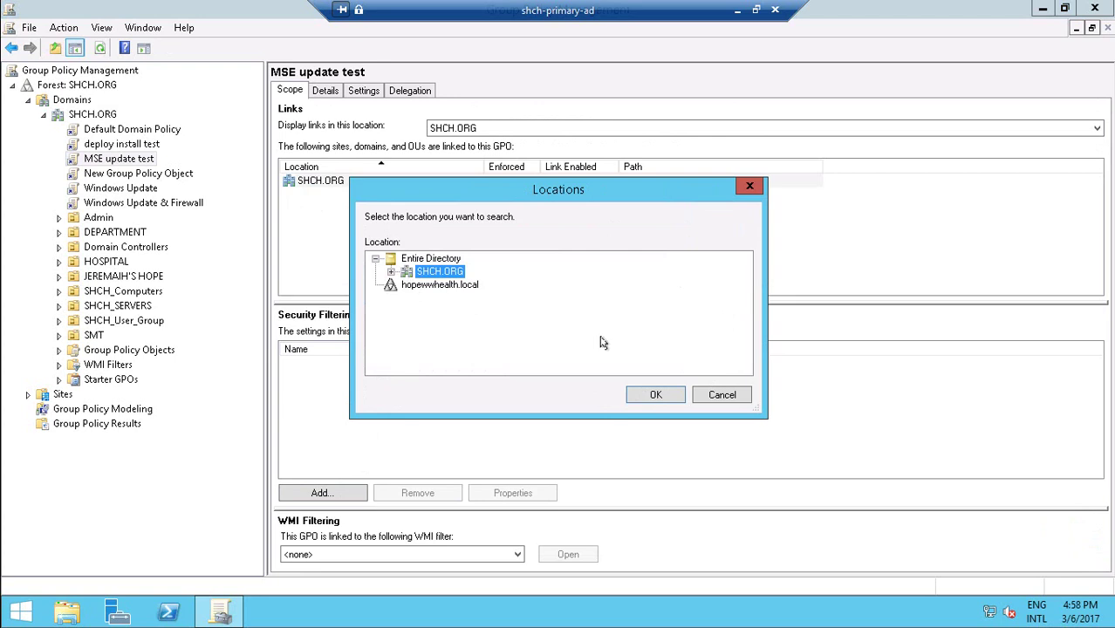
{"action": "left_click", "coordinate": [711, 394]}
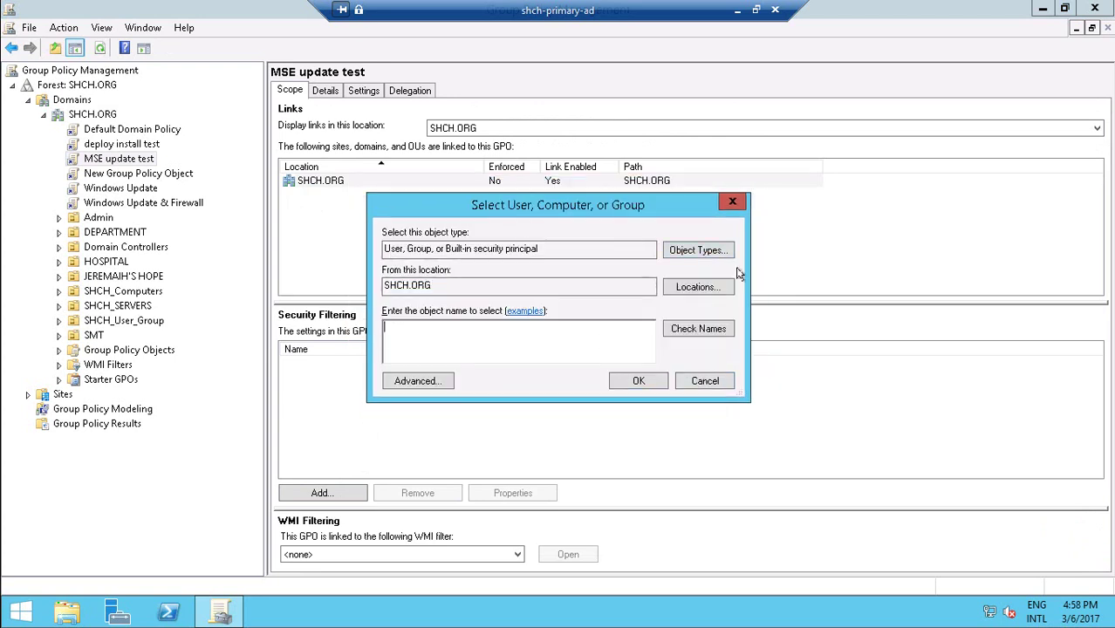
{"action": "left_click", "coordinate": [714, 254]}
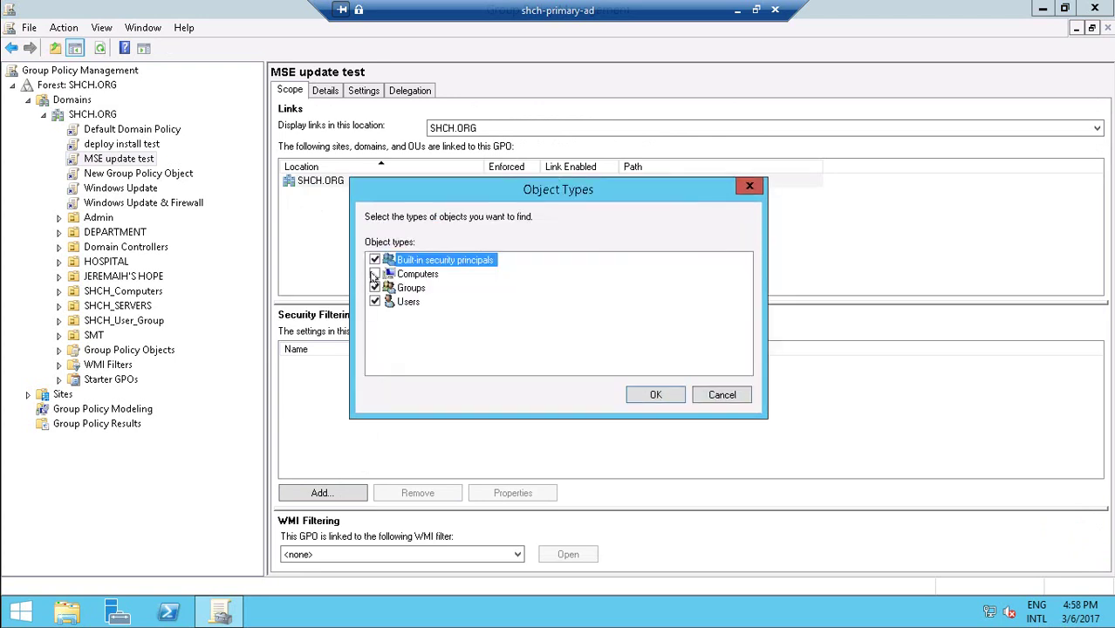
{"action": "left_click", "coordinate": [718, 398]}
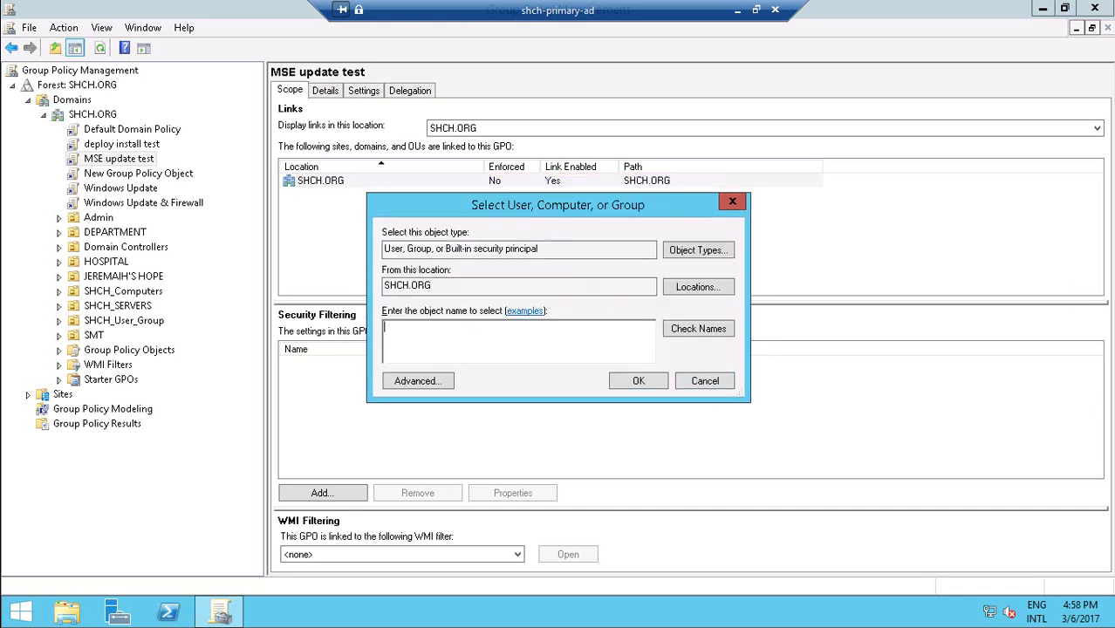
{"action": "key", "text": "Return"}
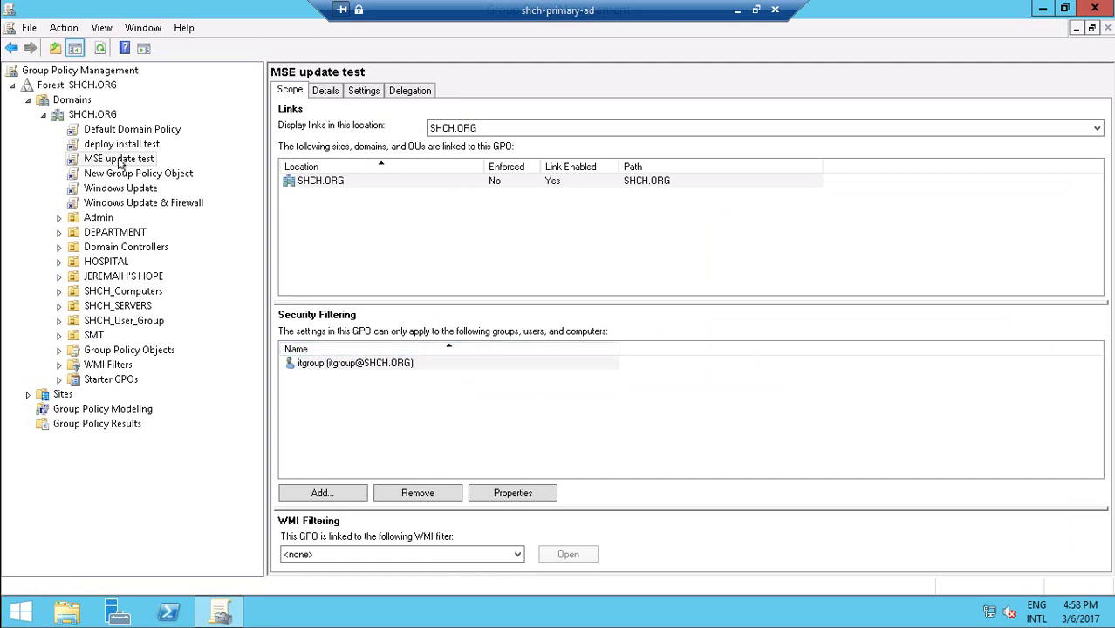
Open the MSE update test GPO in a maximized Group Policy Management Editor.
{"action": "right_click", "coordinate": [119, 162]}
{"action": "left_click", "coordinate": [190, 173]}
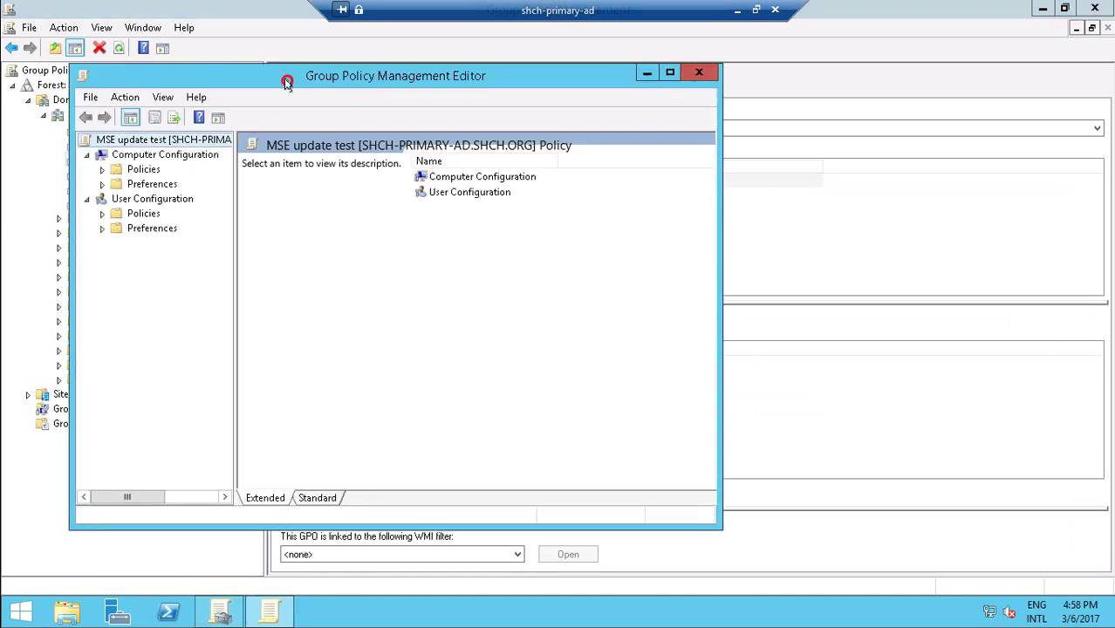
{"action": "double_click", "coordinate": [287, 77]}
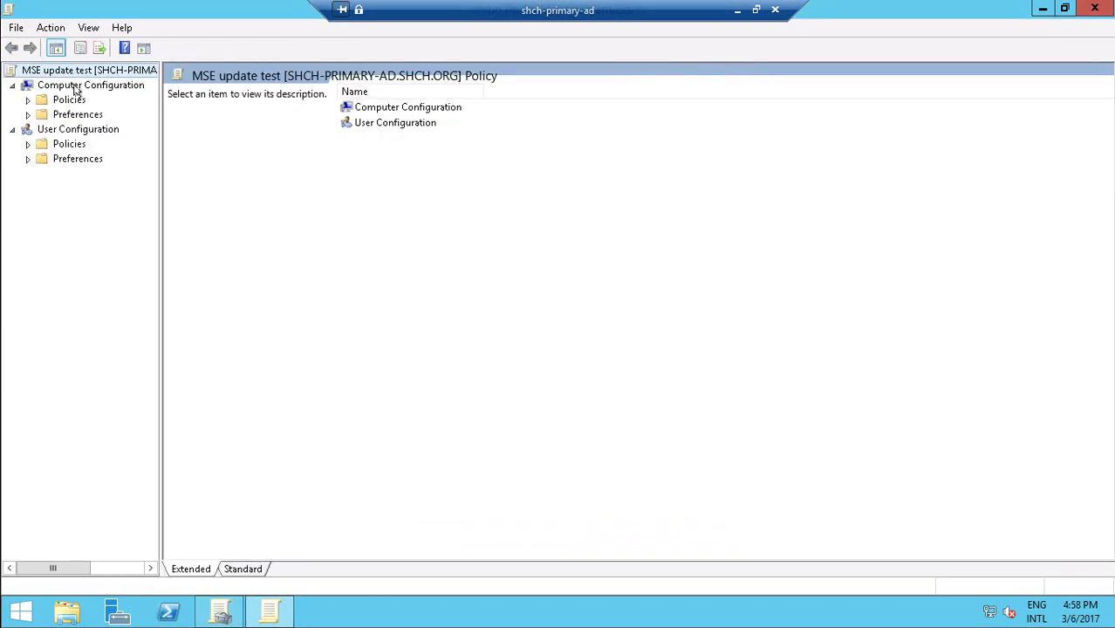
Start a new task item under Computer Configuration's Scheduled Tasks, then check the TechNet article.
{"action": "left_click", "coordinate": [68, 114]}
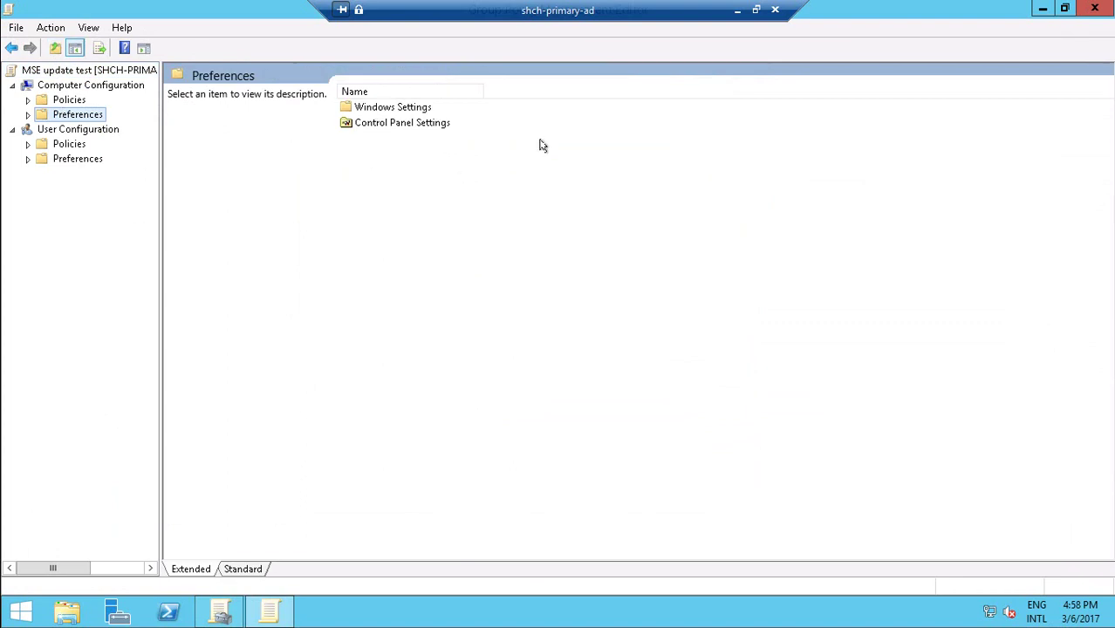
{"action": "double_click", "coordinate": [391, 124]}
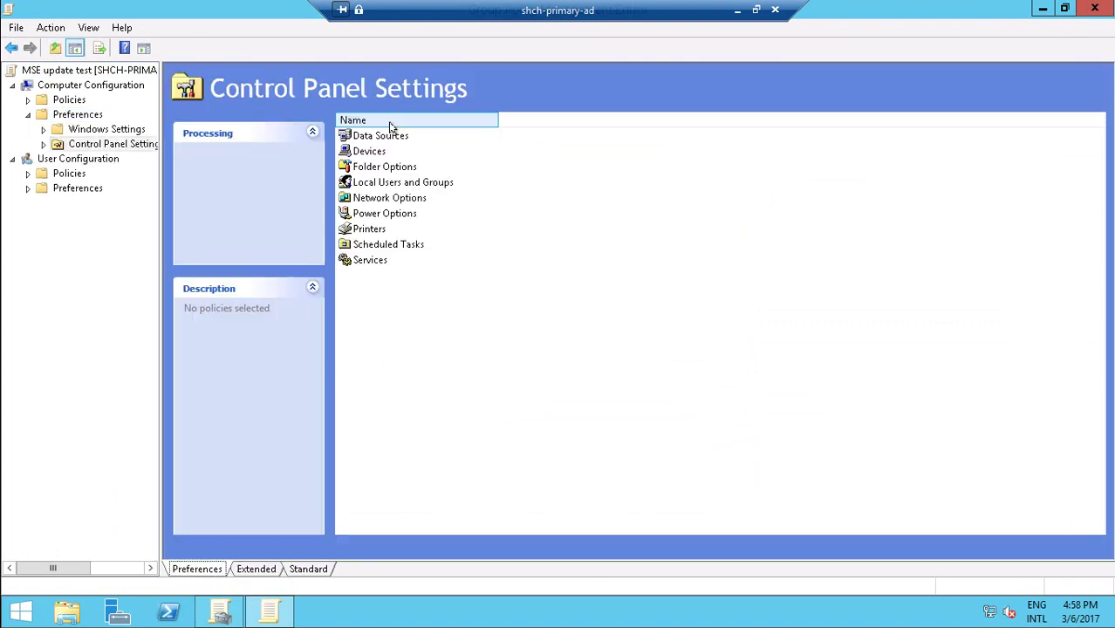
{"action": "double_click", "coordinate": [380, 244]}
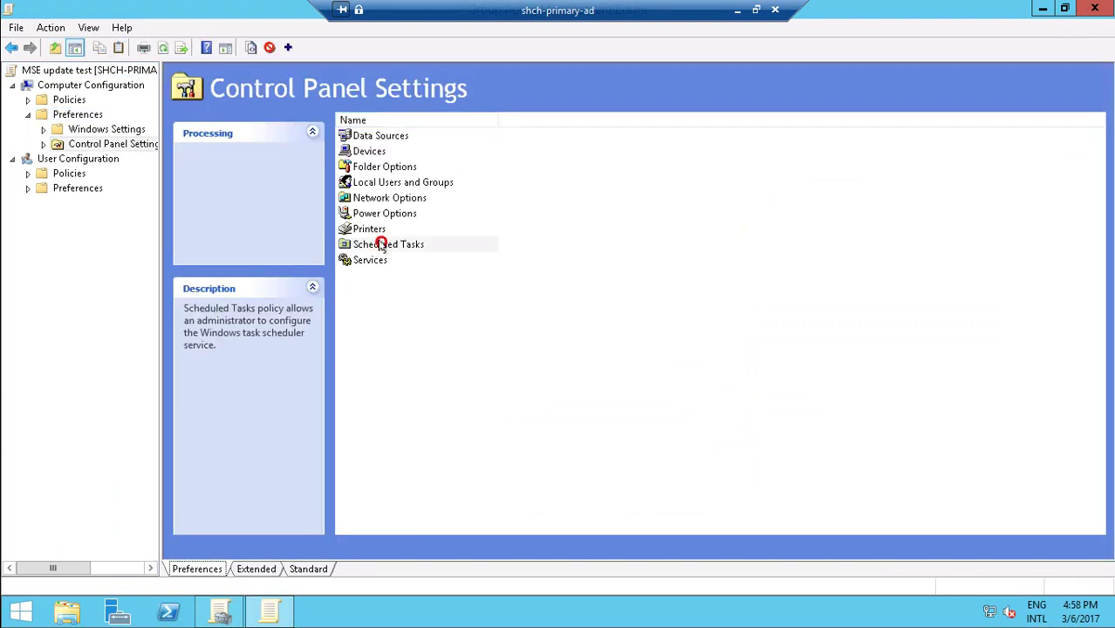
{"action": "right_click", "coordinate": [414, 187]}
{"action": "mouse_move", "coordinate": [505, 214]}
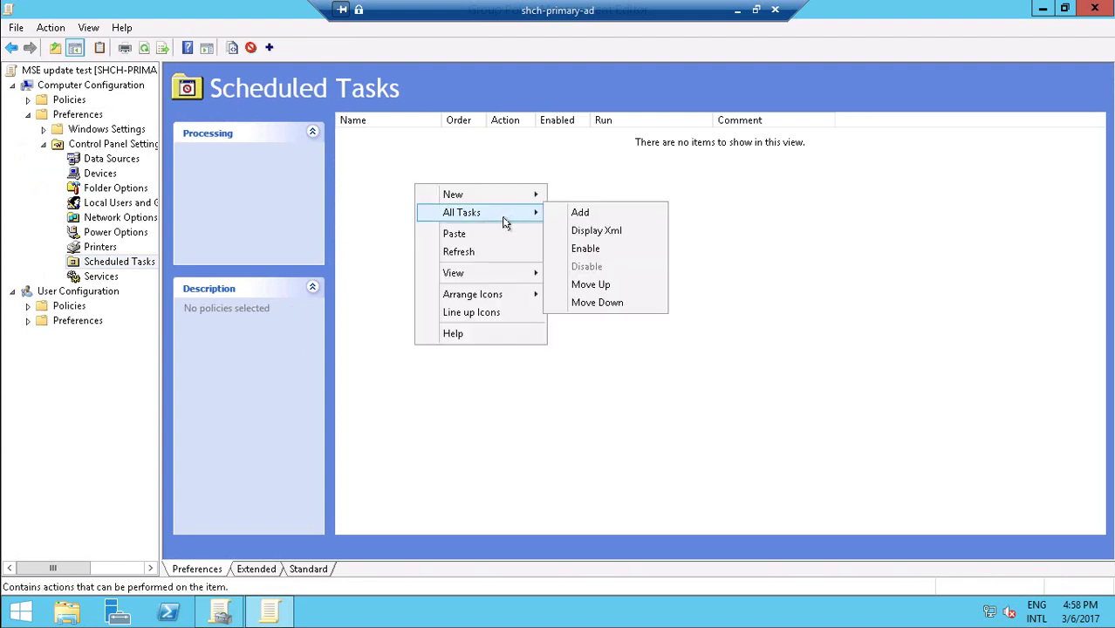
{"action": "left_click", "coordinate": [598, 214]}
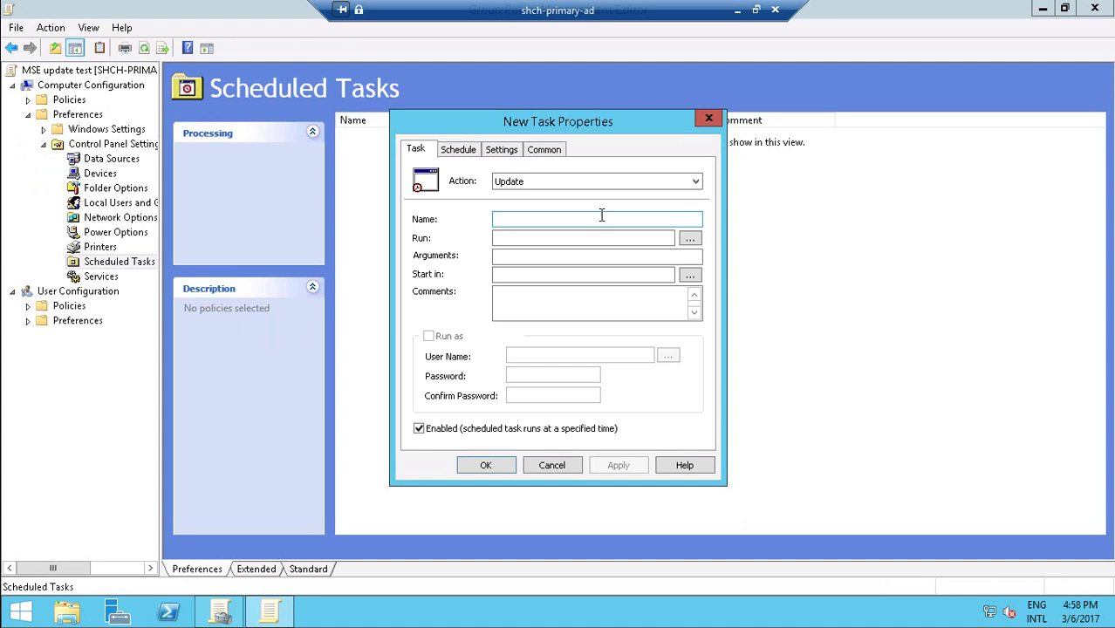
{"action": "left_click", "coordinate": [737, 10]}
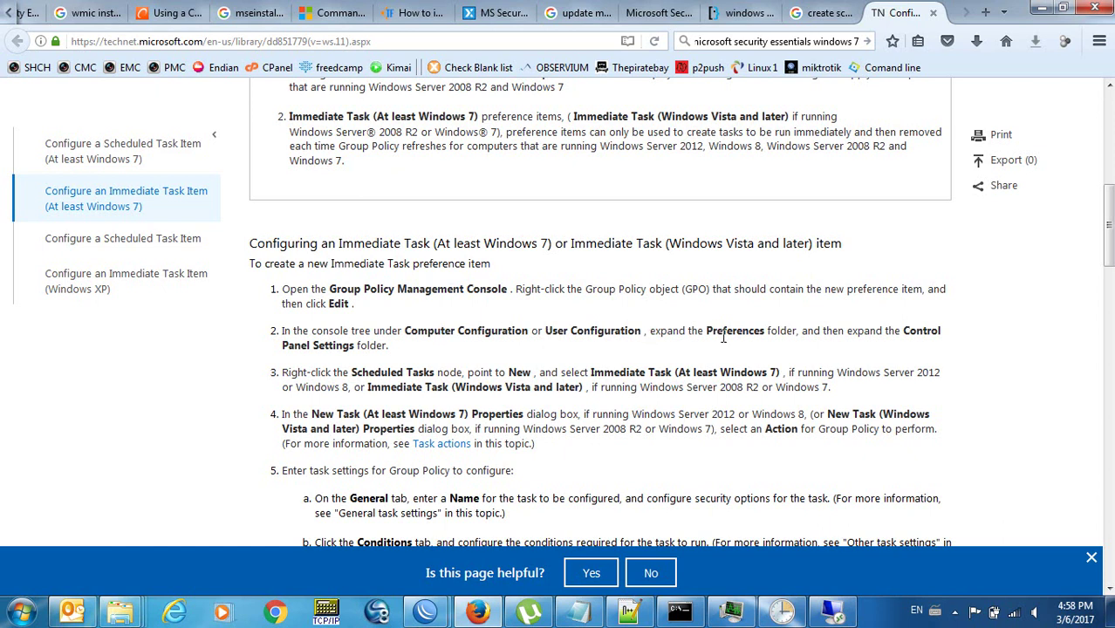
Close the unfinished New Task dialog and collapse Preferences under Computer Configuration.
{"action": "left_click", "coordinate": [833, 611]}
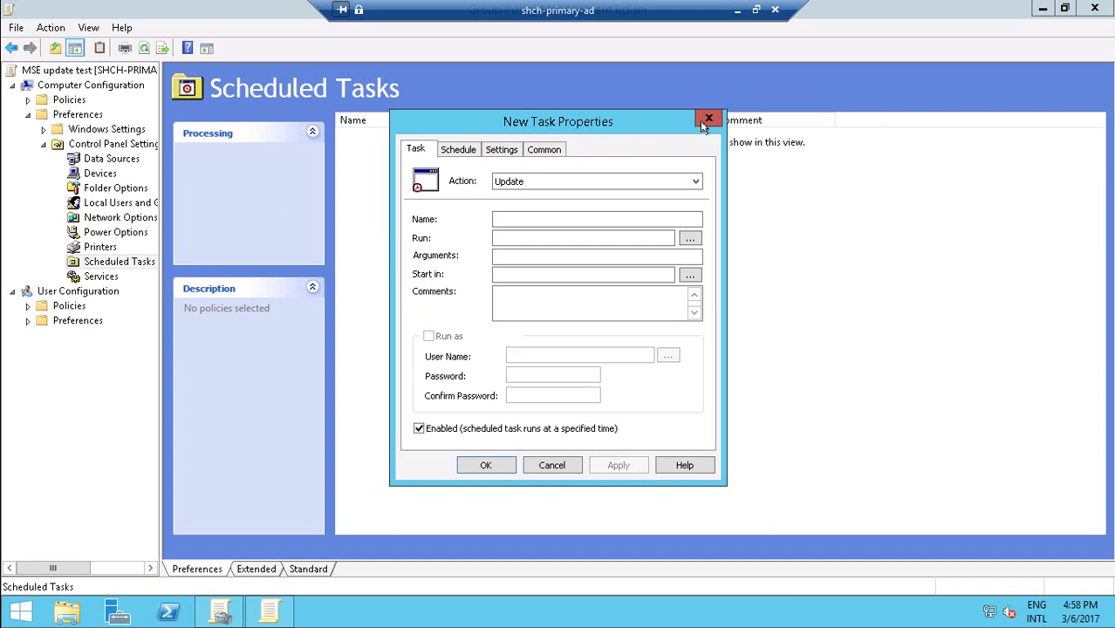
{"action": "left_click", "coordinate": [708, 118]}
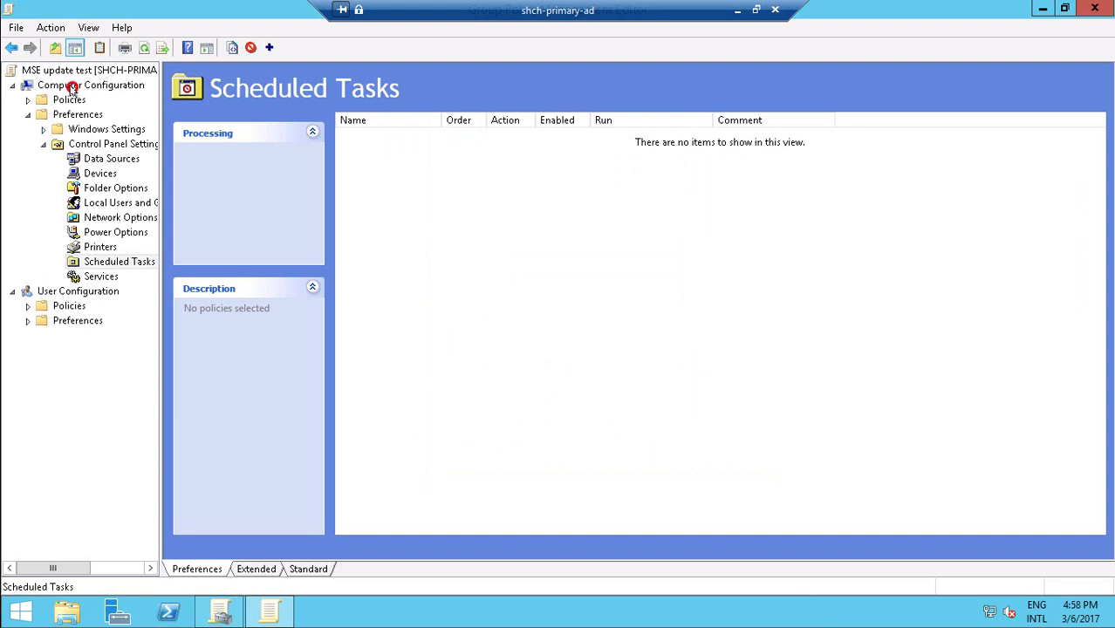
{"action": "left_click", "coordinate": [71, 87]}
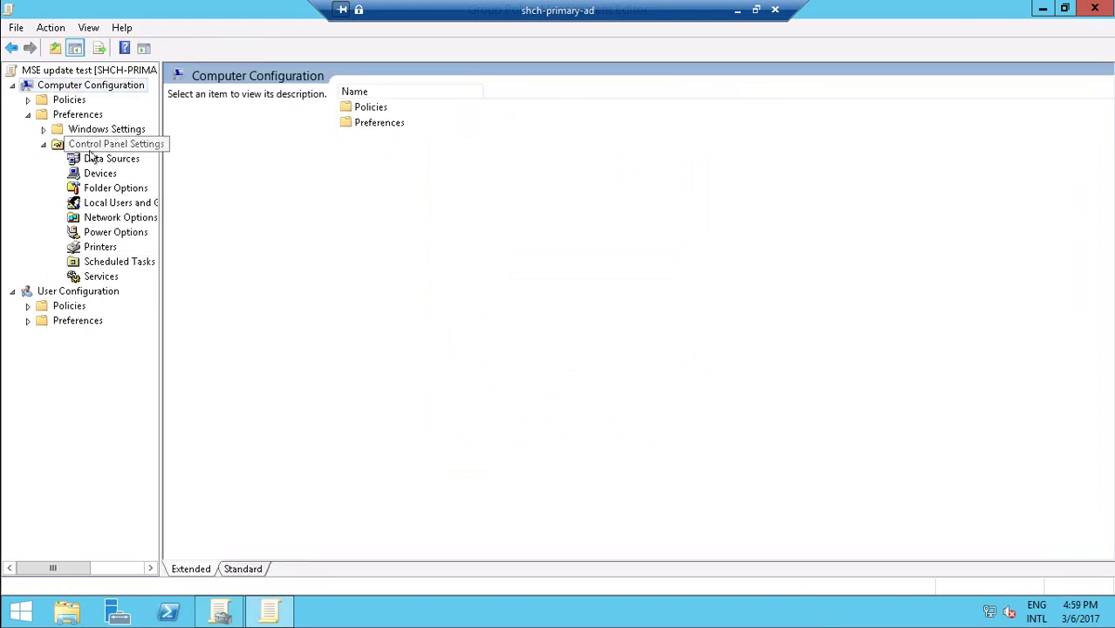
{"action": "left_click", "coordinate": [27, 114]}
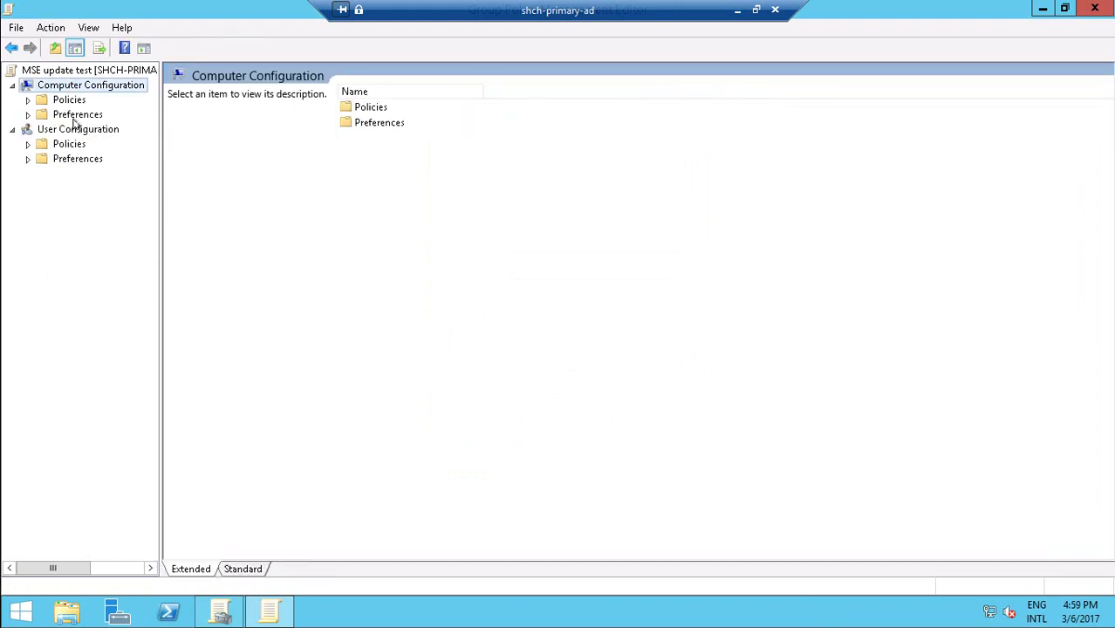
{"action": "left_click", "coordinate": [737, 12]}
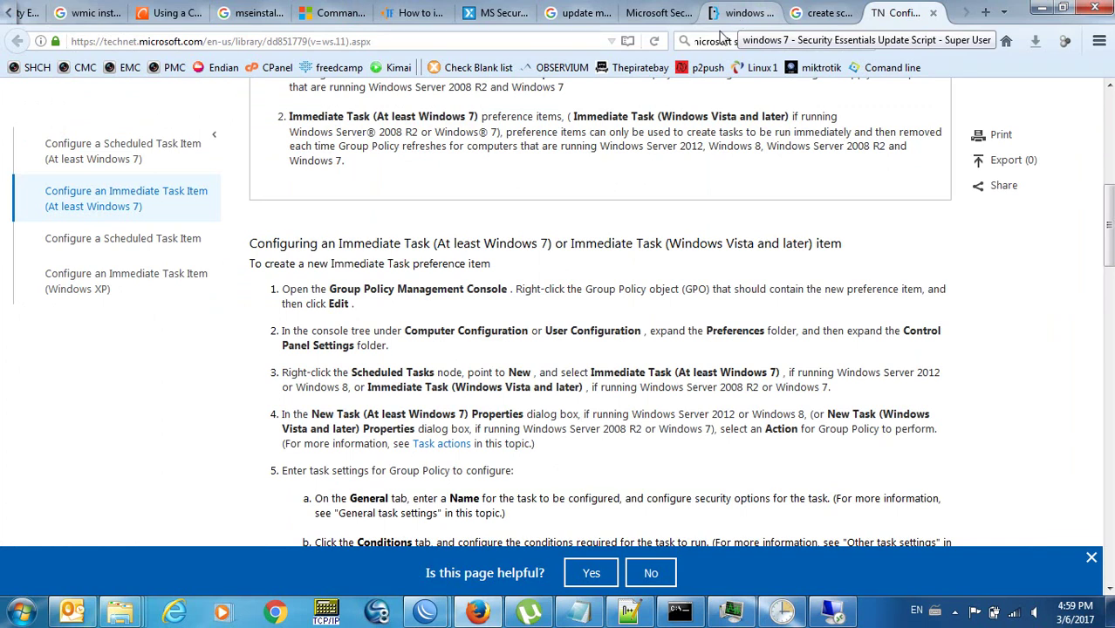
{"action": "left_click", "coordinate": [835, 614]}
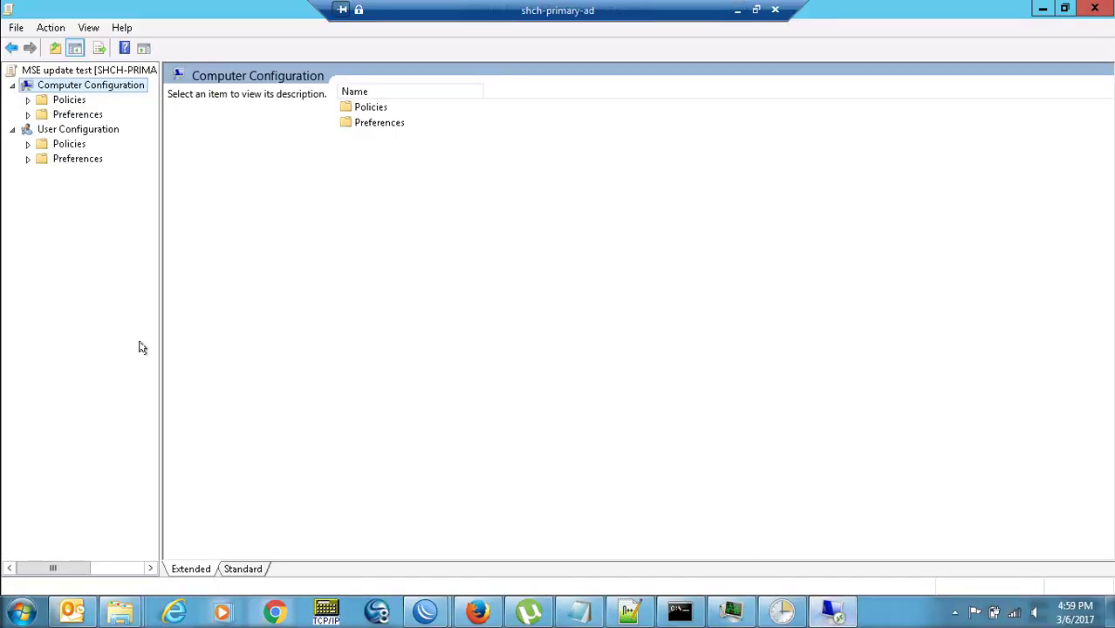
Create a new Immediate Task (At least Windows 7) under Preferences > Control Panel Settings > Scheduled Tasks.
{"action": "left_click", "coordinate": [26, 115]}
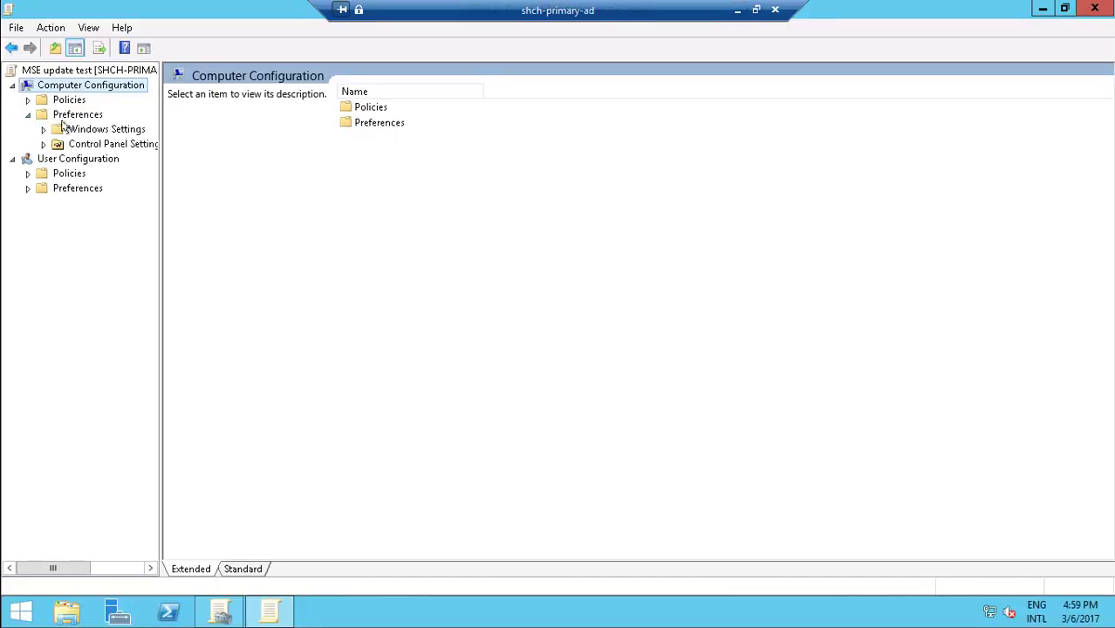
{"action": "left_click", "coordinate": [89, 144]}
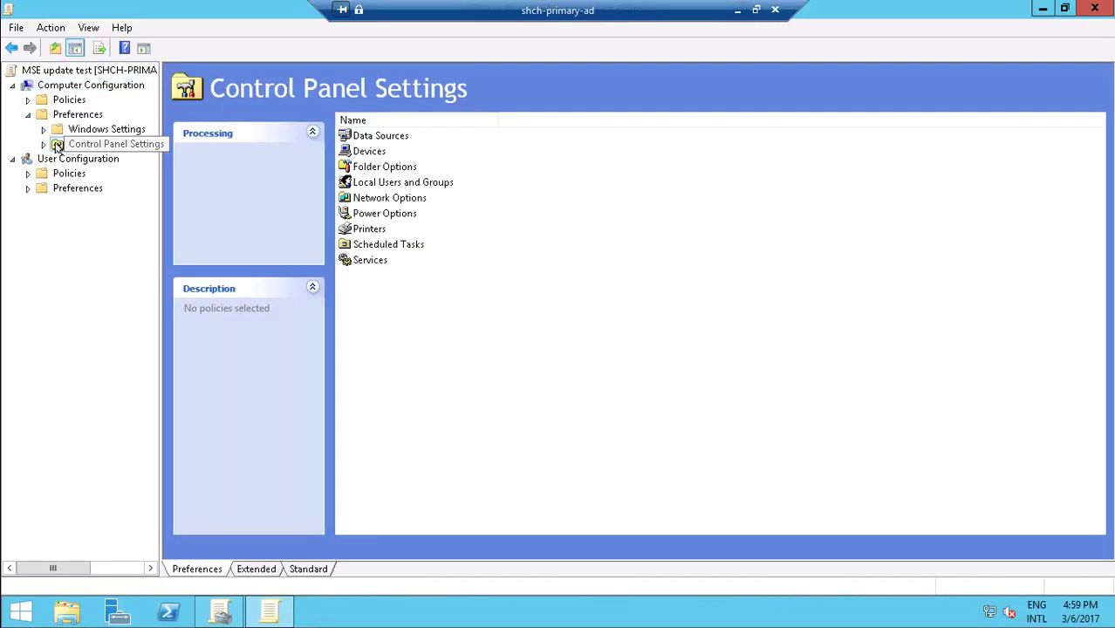
{"action": "left_click", "coordinate": [43, 144]}
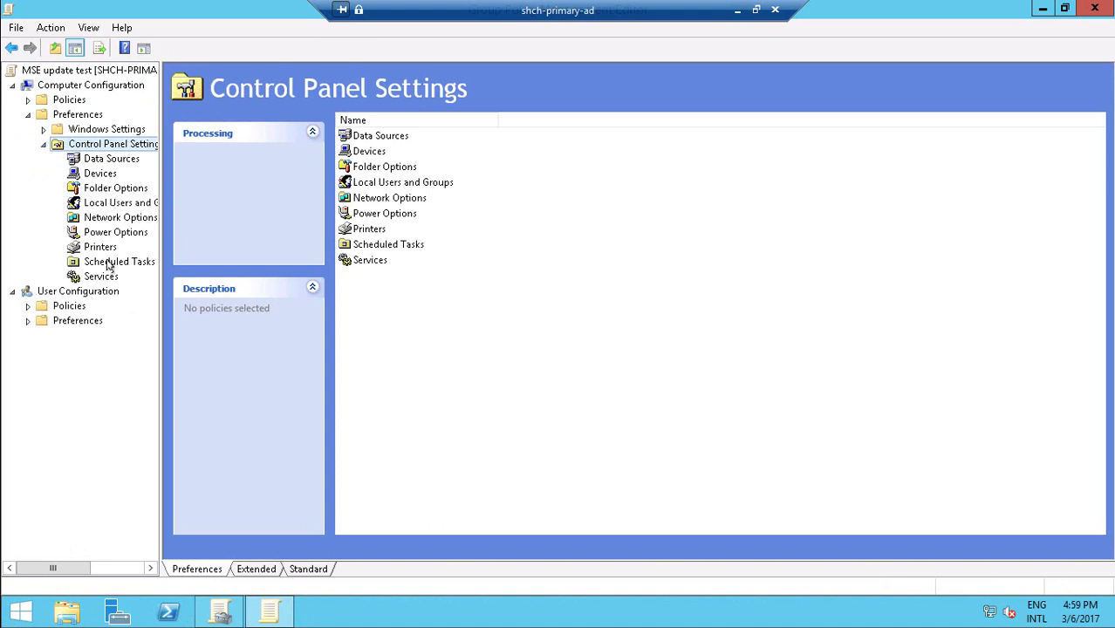
{"action": "right_click", "coordinate": [109, 264]}
{"action": "mouse_move", "coordinate": [157, 273]}
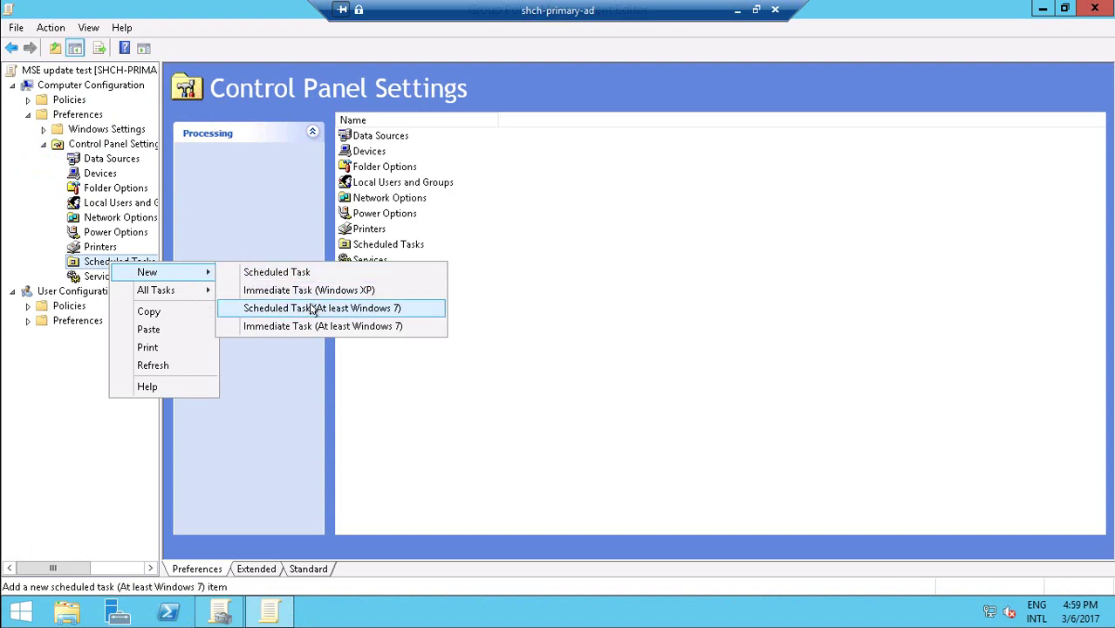
{"action": "left_click", "coordinate": [375, 334]}
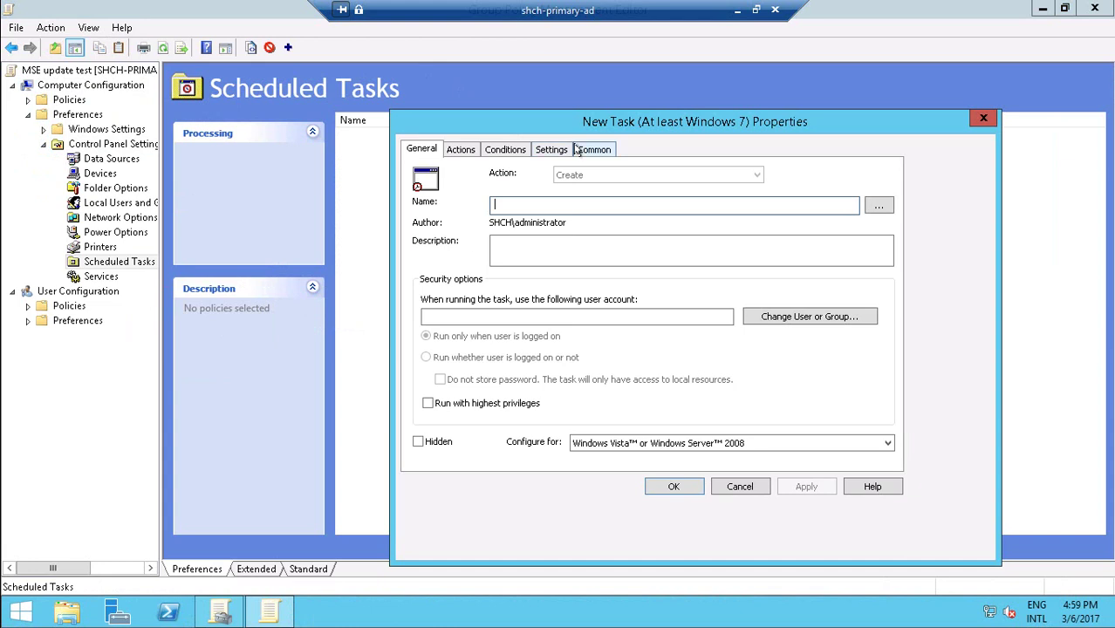
{"action": "left_click", "coordinate": [737, 9]}
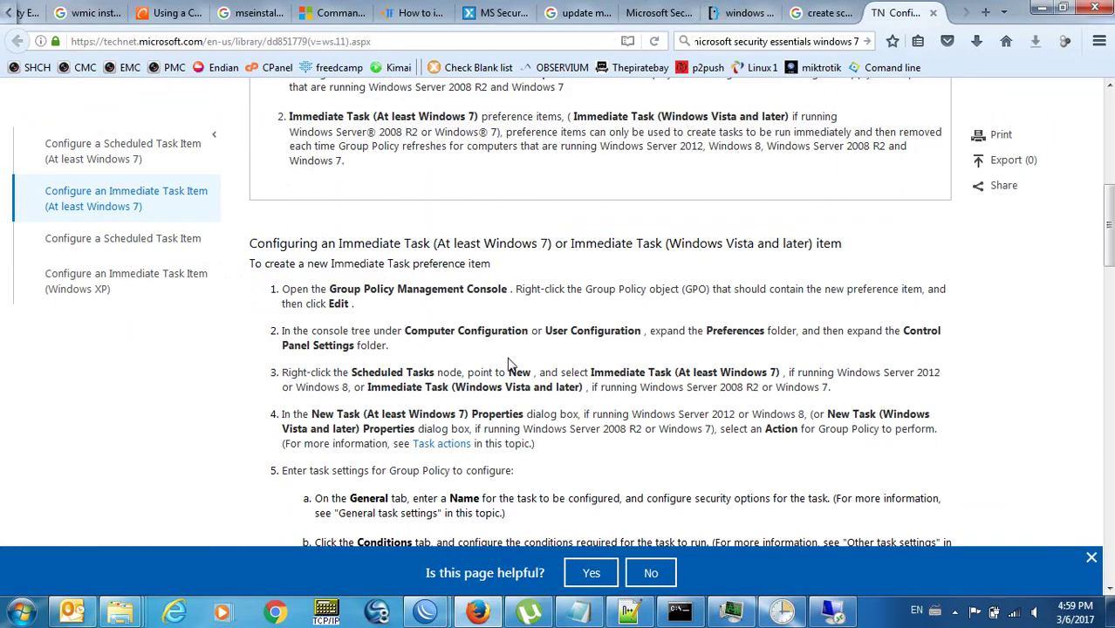
Scroll further through the TechNet steps, then return to the remote session's New Task properties.
{"action": "scroll", "coordinate": [510, 363], "scroll_direction": "down", "scroll_amount": 3}
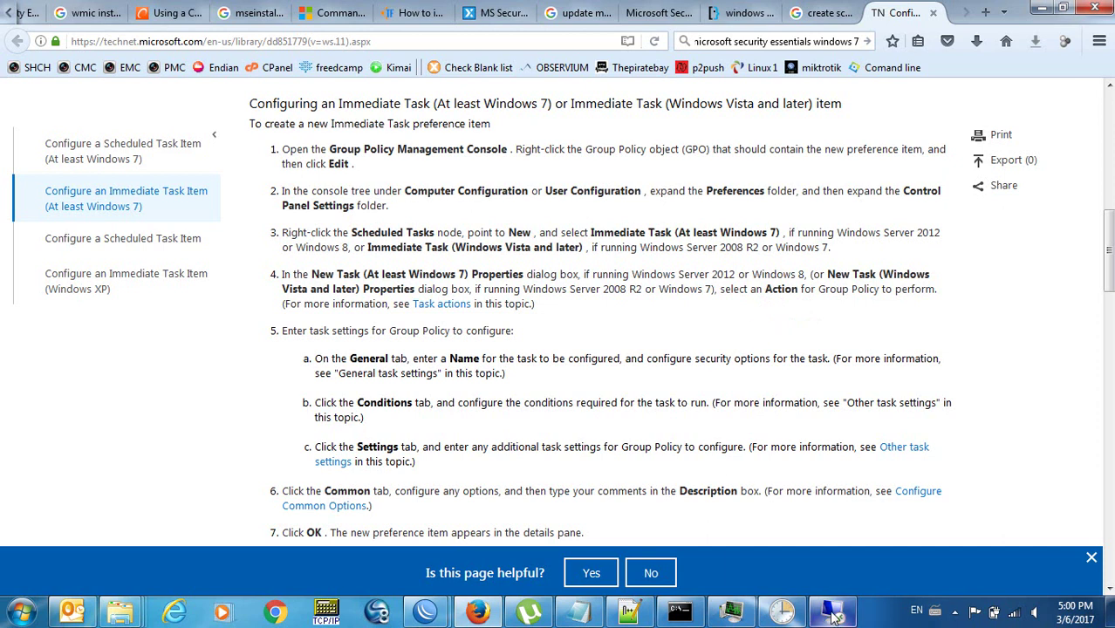
{"action": "mouse_move", "coordinate": [835, 616]}
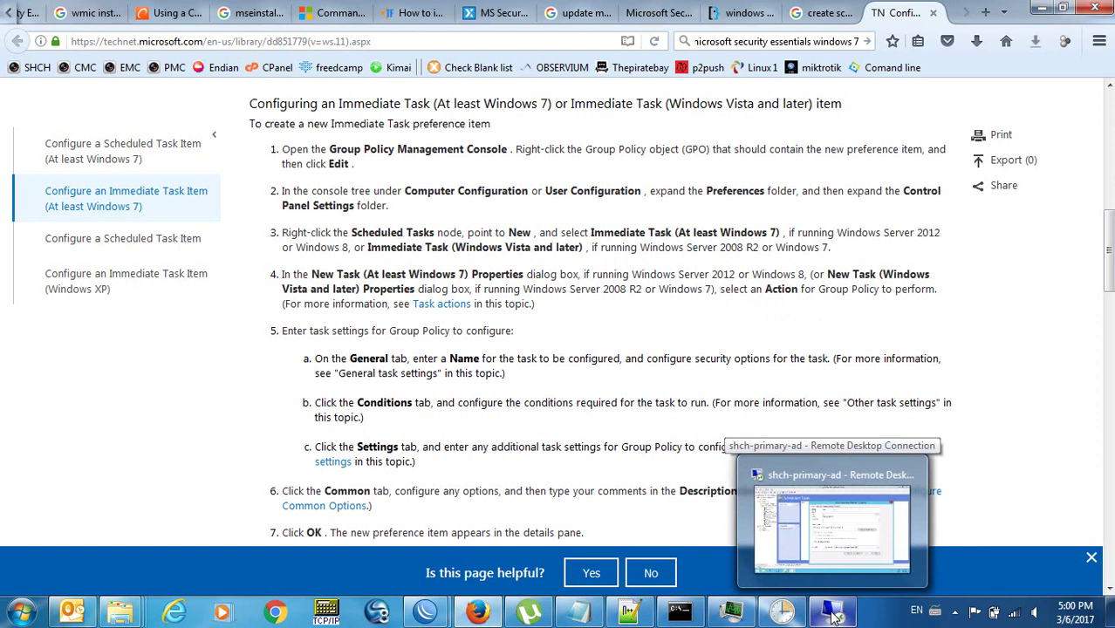
{"action": "left_click", "coordinate": [835, 616]}
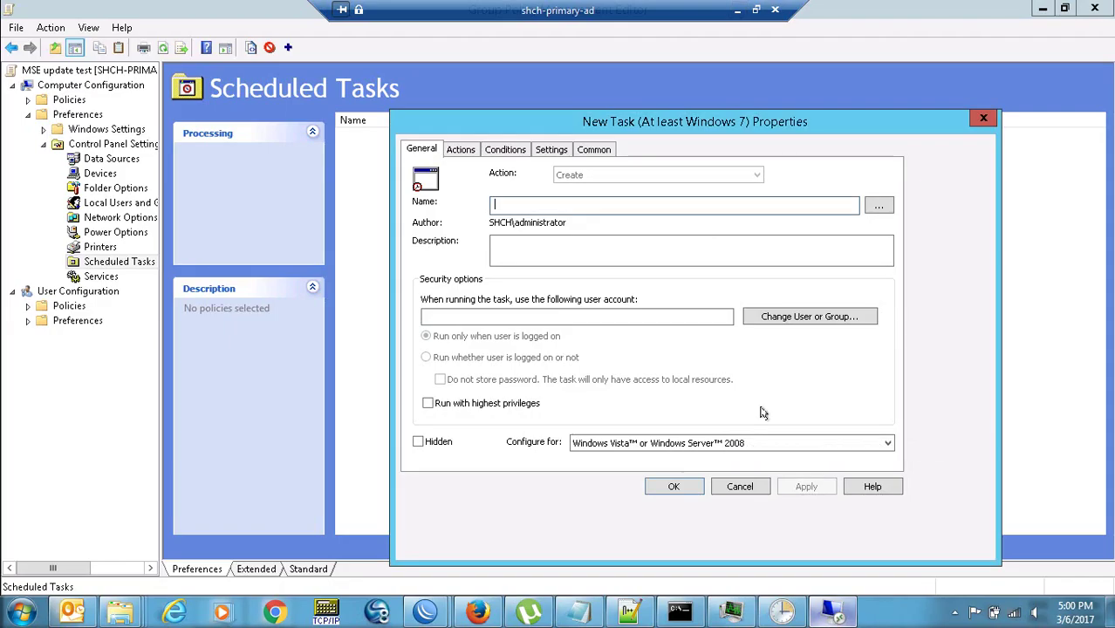
Dismiss the missing-name warning and name the immediate task 'update mse'.
{"action": "left_click", "coordinate": [463, 151]}
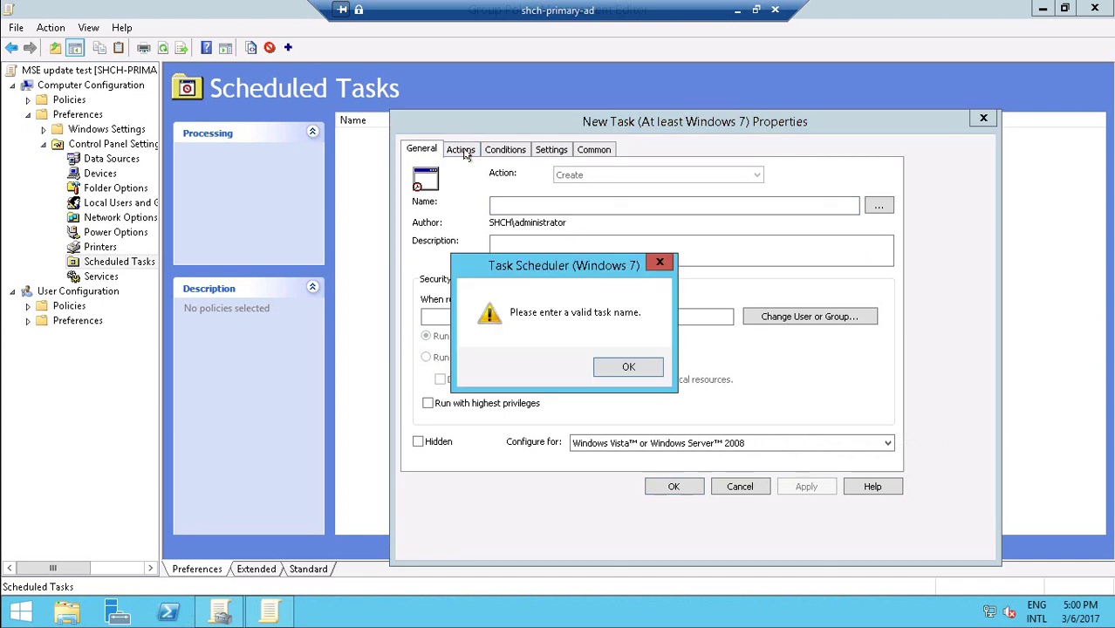
{"action": "left_click", "coordinate": [615, 367]}
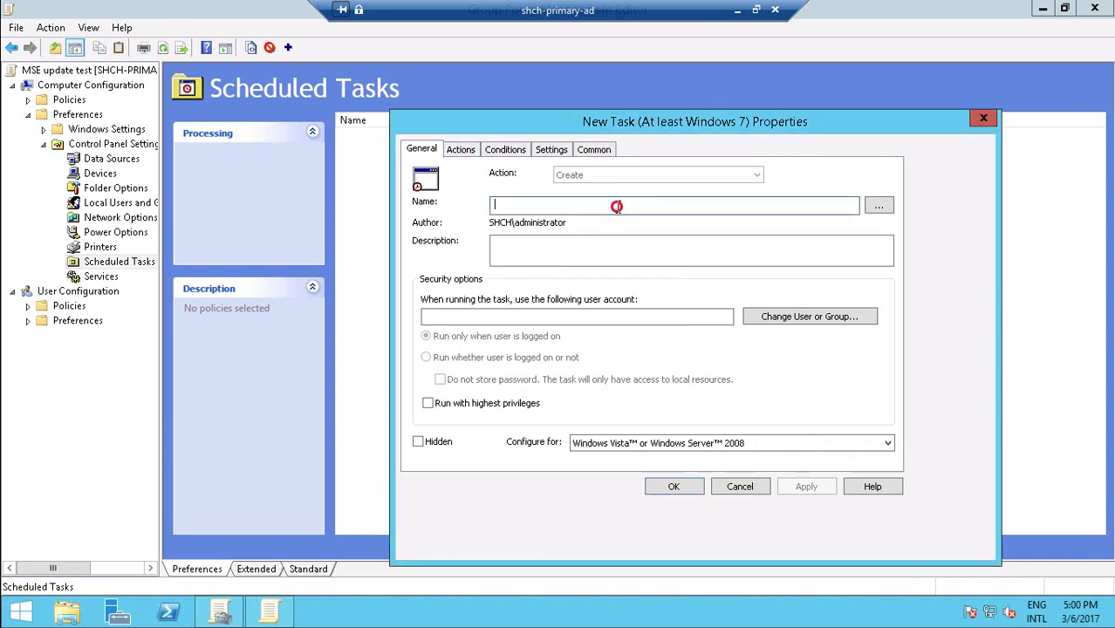
{"action": "type", "text": "u;da"}
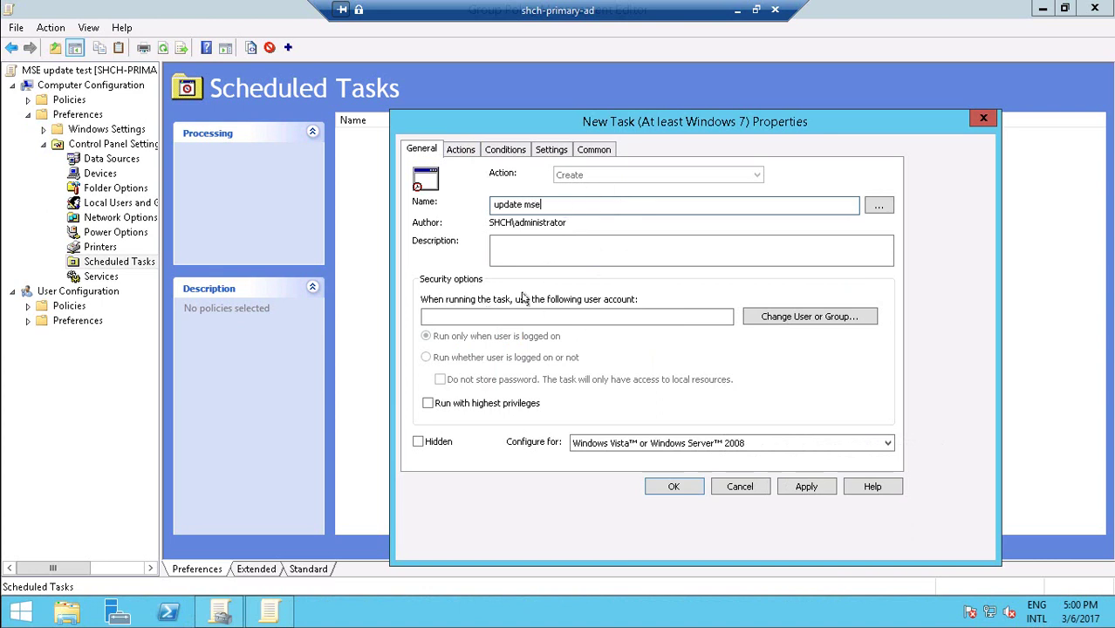
Run the task as the domain Administrator and configure it for Windows 7, Windows Server 2008R2.
{"action": "left_click", "coordinate": [852, 322]}
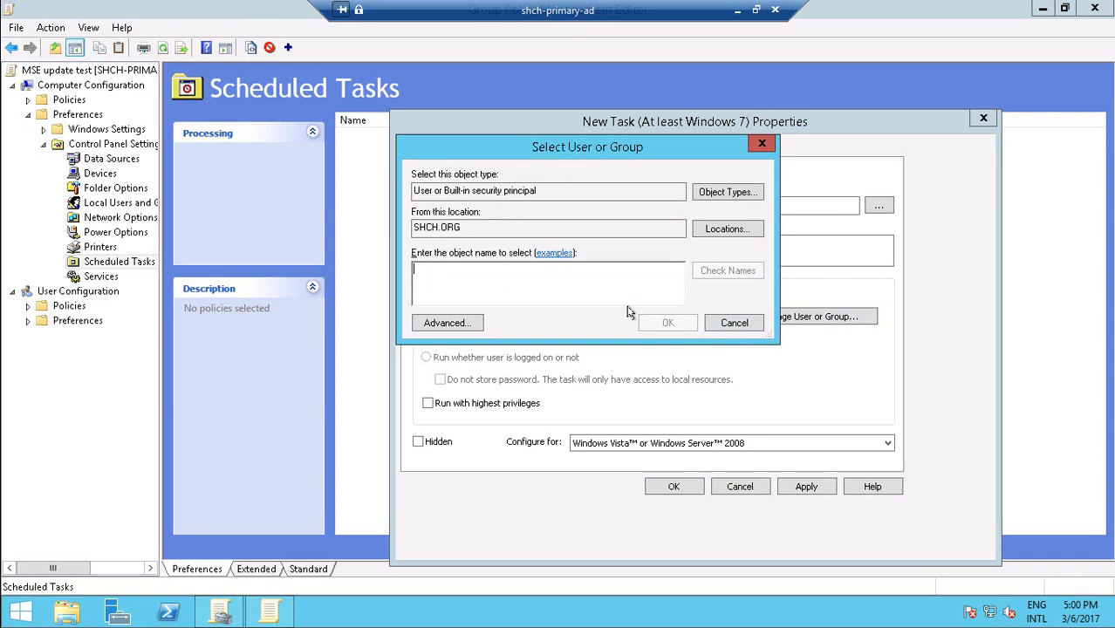
{"action": "type", "text": "administrato"}
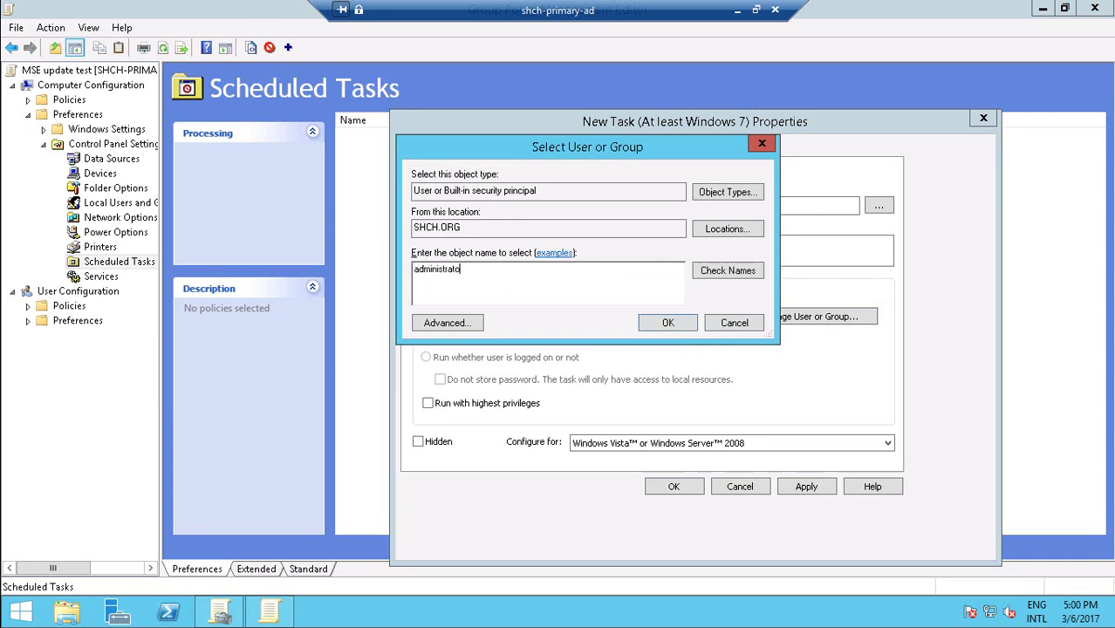
{"action": "type", "text": "r"}
{"action": "key", "text": "Return"}
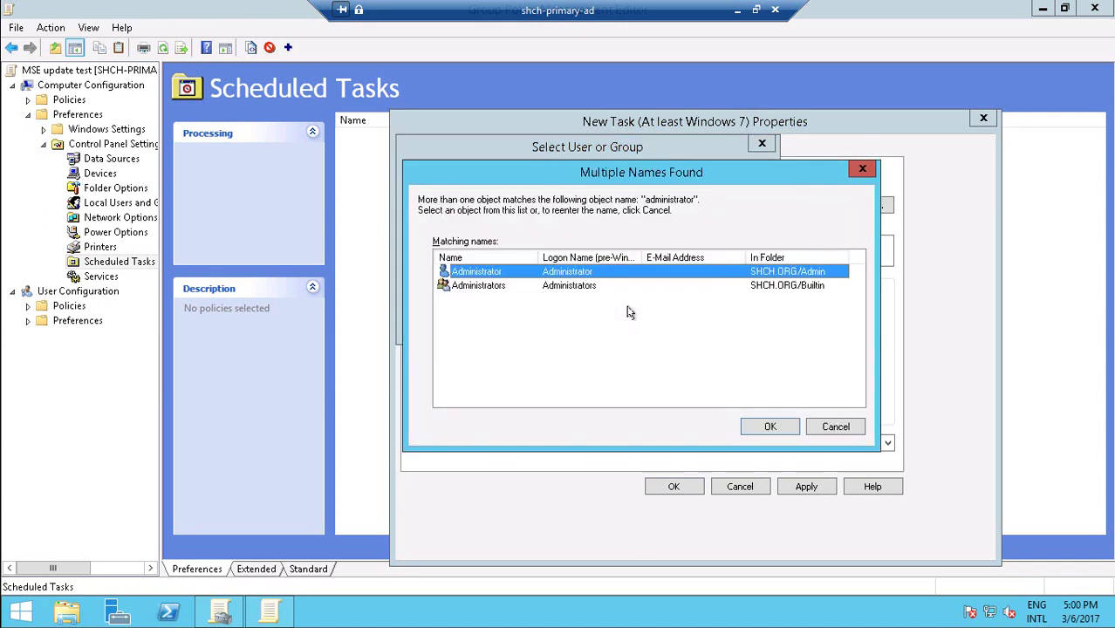
{"action": "left_click", "coordinate": [773, 427]}
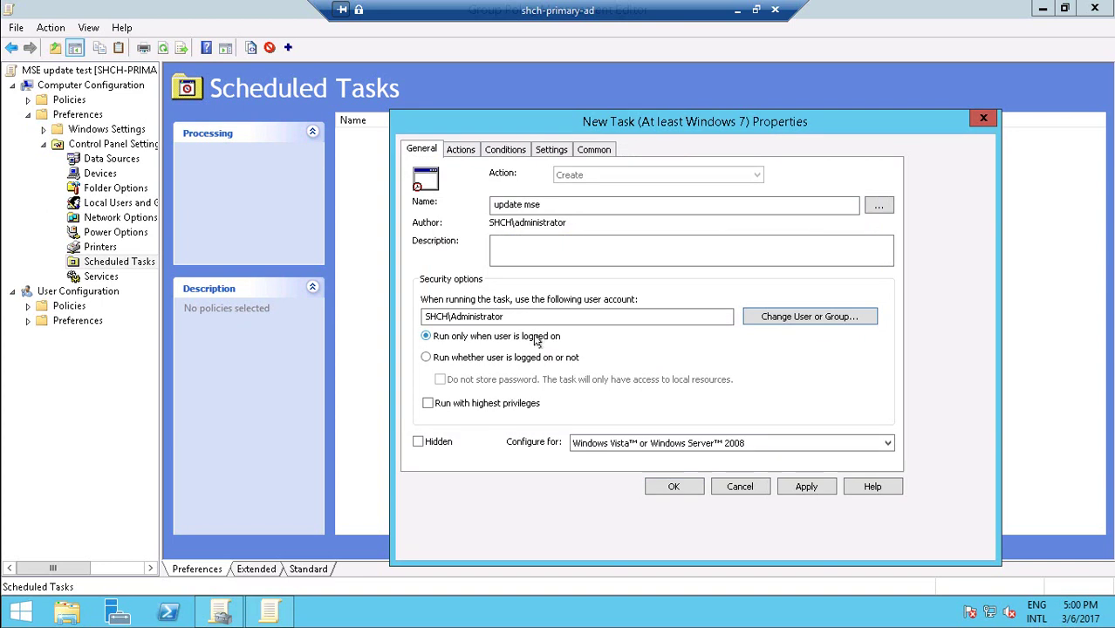
{"action": "left_click", "coordinate": [632, 444]}
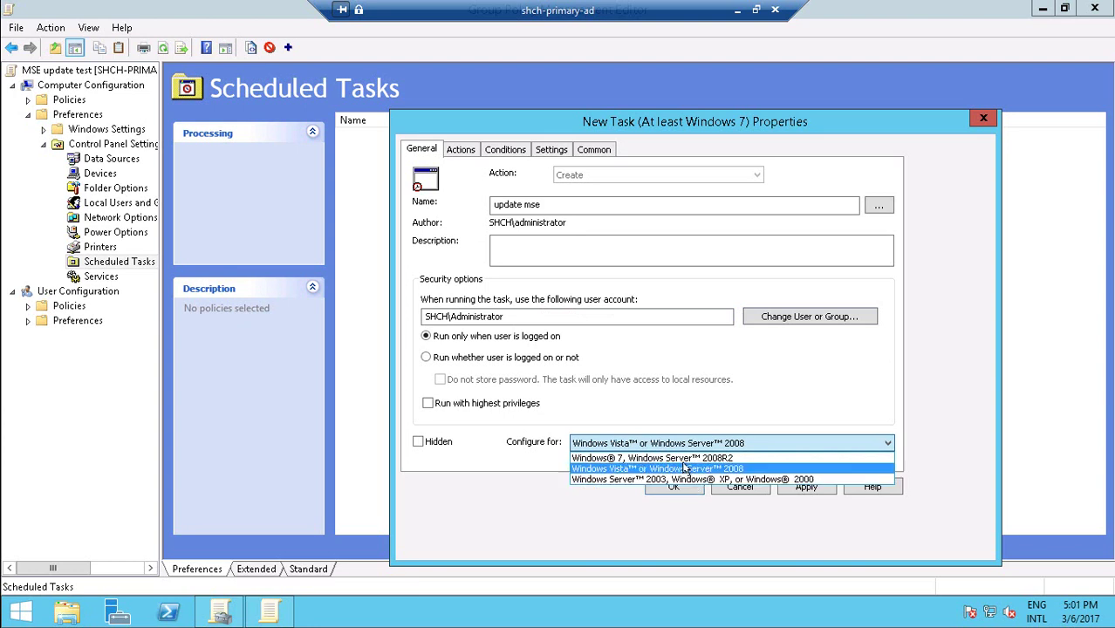
{"action": "left_click", "coordinate": [688, 458]}
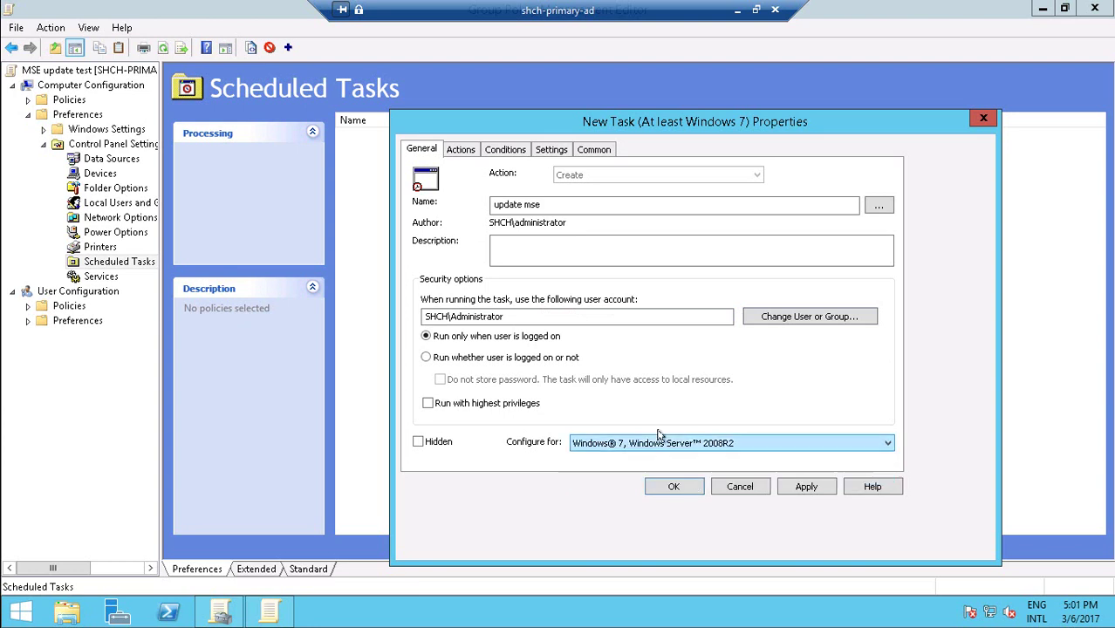
Add a new action with the MpCmdRun.exe path, copied from local notes, as Program/script.
{"action": "left_click", "coordinate": [460, 148]}
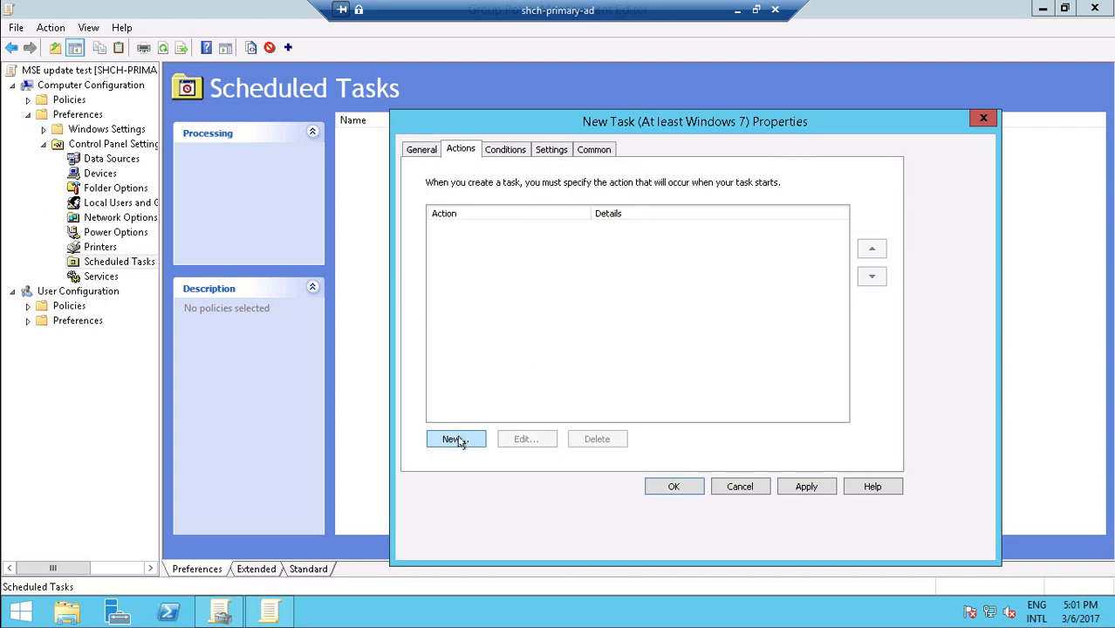
{"action": "left_click", "coordinate": [457, 439]}
{"action": "left_click", "coordinate": [650, 312]}
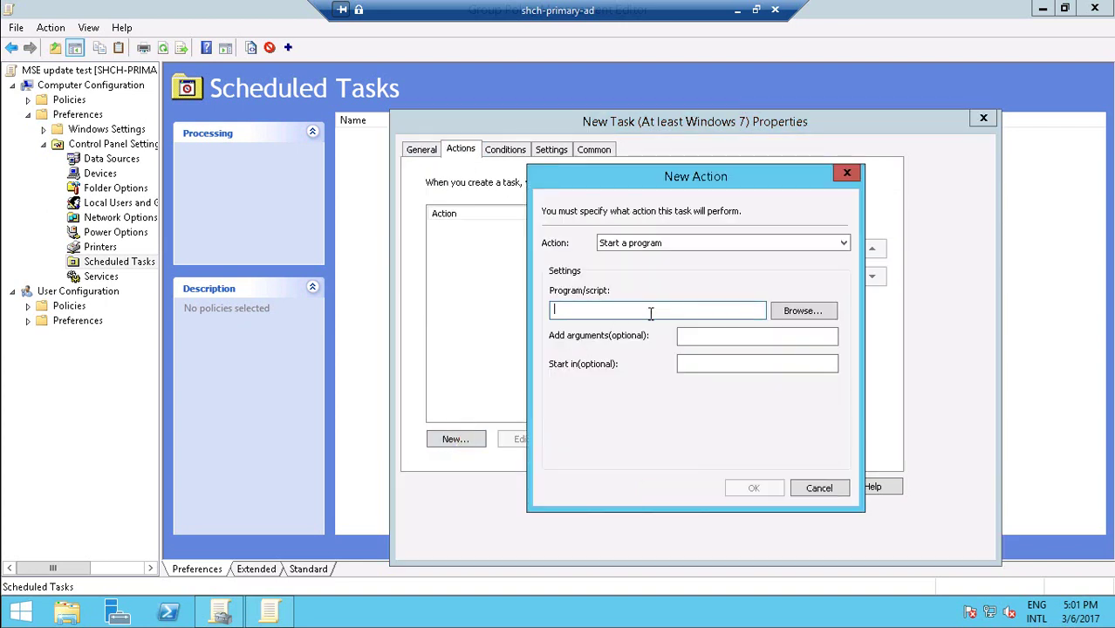
{"action": "left_click", "coordinate": [737, 10]}
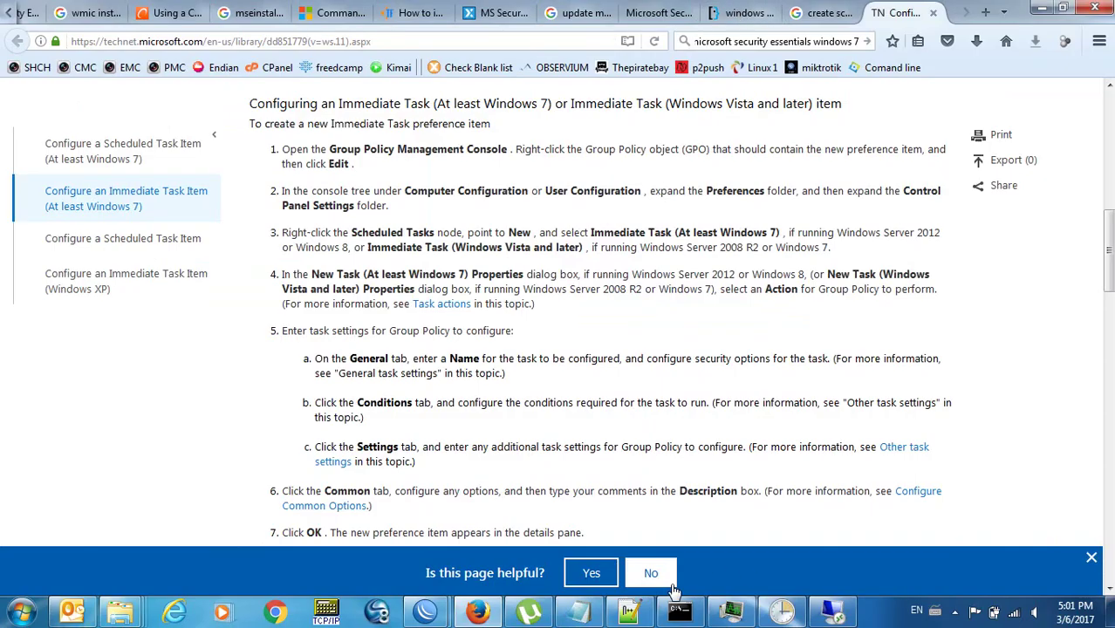
{"action": "left_click", "coordinate": [635, 614]}
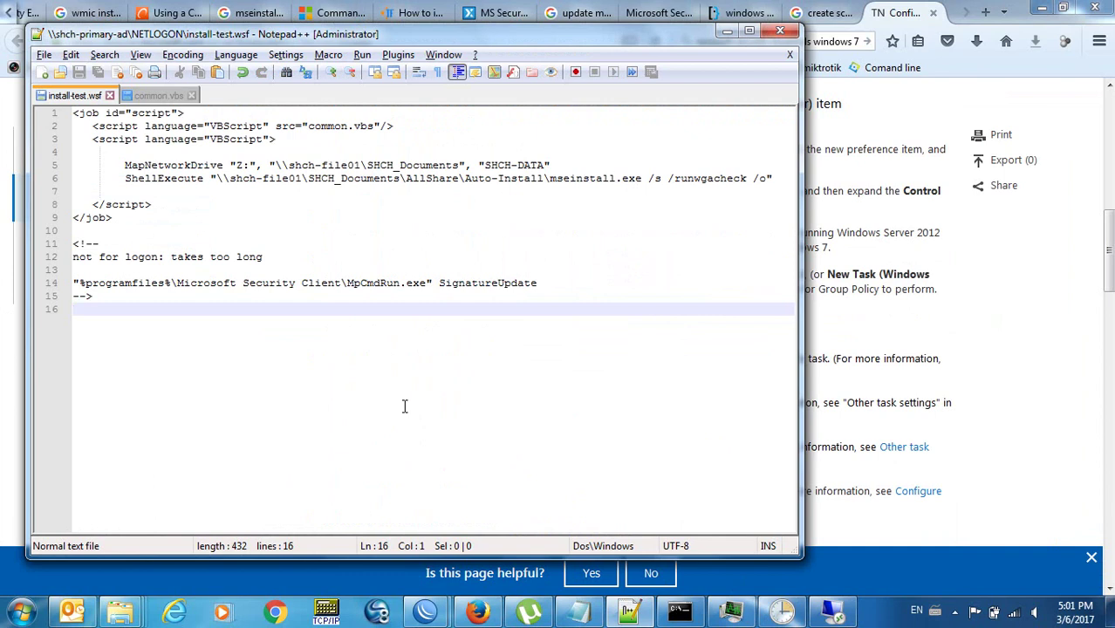
{"action": "key", "text": "Up"}
{"action": "key", "text": "Up"}
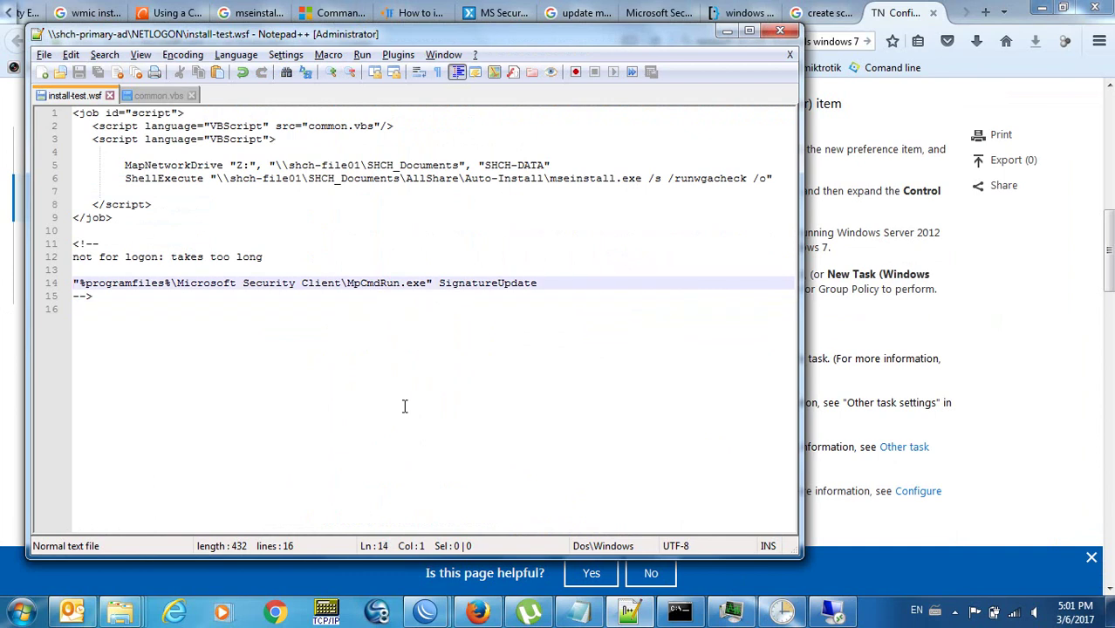
{"action": "key", "text": "shift+End"}
{"action": "key", "text": "shift+Left"}
{"action": "key", "text": "shift+Left"}
{"action": "key", "text": "shift+Left"}
{"action": "key", "text": "shift+Left"}
{"action": "key", "text": "shift+Left"}
{"action": "key", "text": "shift+Left"}
{"action": "key", "text": "shift+Left"}
{"action": "key", "text": "shift+Left"}
{"action": "key", "text": "shift+Left"}
{"action": "key", "text": "shift+Left"}
{"action": "key", "text": "shift+Left"}
{"action": "key", "text": "shift+Left"}
{"action": "key", "text": "shift+Left"}
{"action": "key", "text": "shift+Left"}
{"action": "key", "text": "shift+Left"}
{"action": "key", "text": "shift+Left"}
{"action": "key", "text": "ctrl+c"}
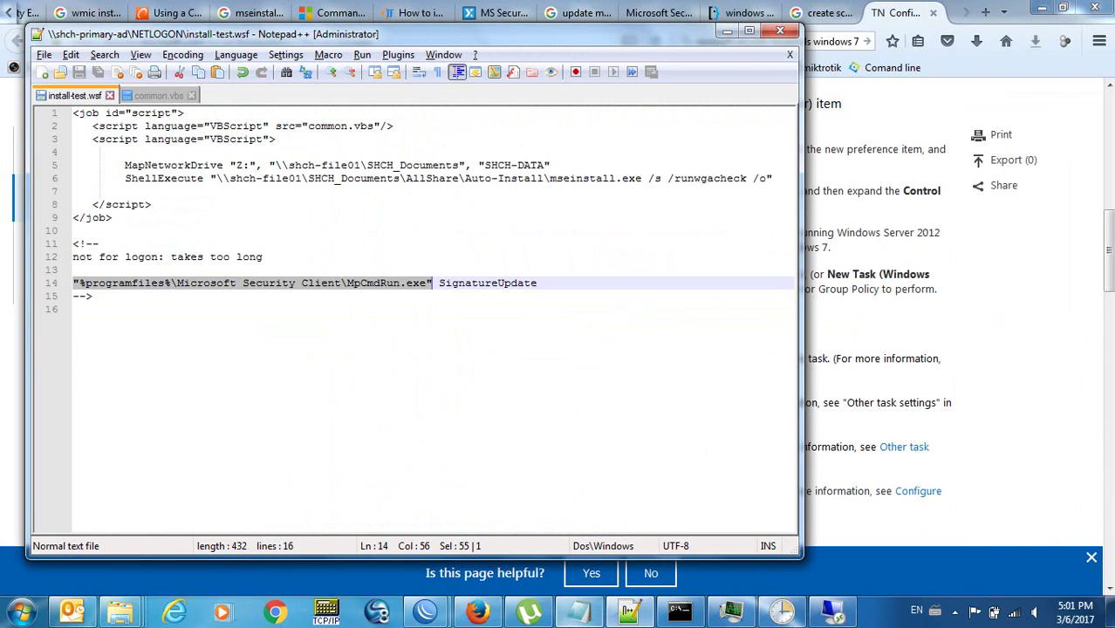
{"action": "left_click", "coordinate": [833, 611]}
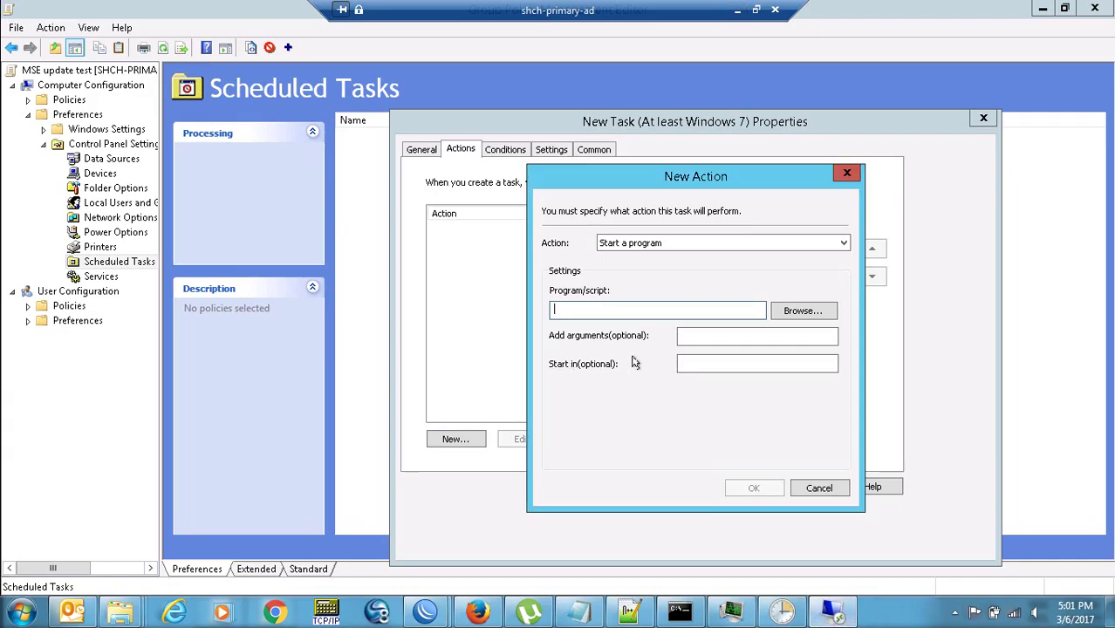
{"action": "key", "text": "ctrl+v"}
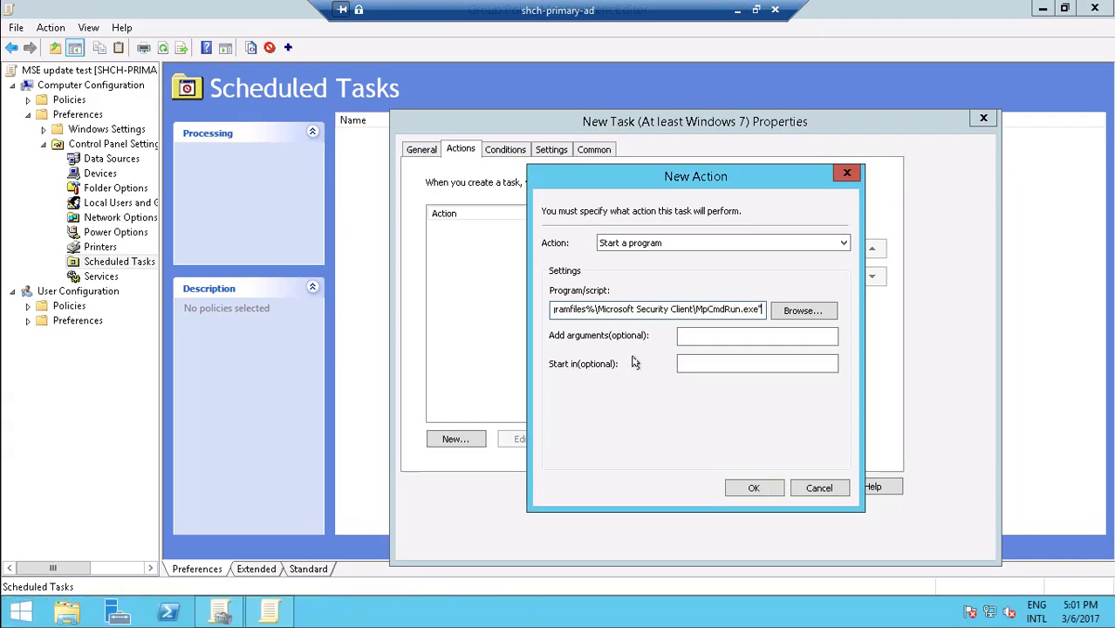
Paste SignatureUpdate as the action's argument and confirm the Start a program action.
{"action": "left_click", "coordinate": [737, 9]}
{"action": "double_click", "coordinate": [489, 286]}
{"action": "key", "text": "ctrl+c"}
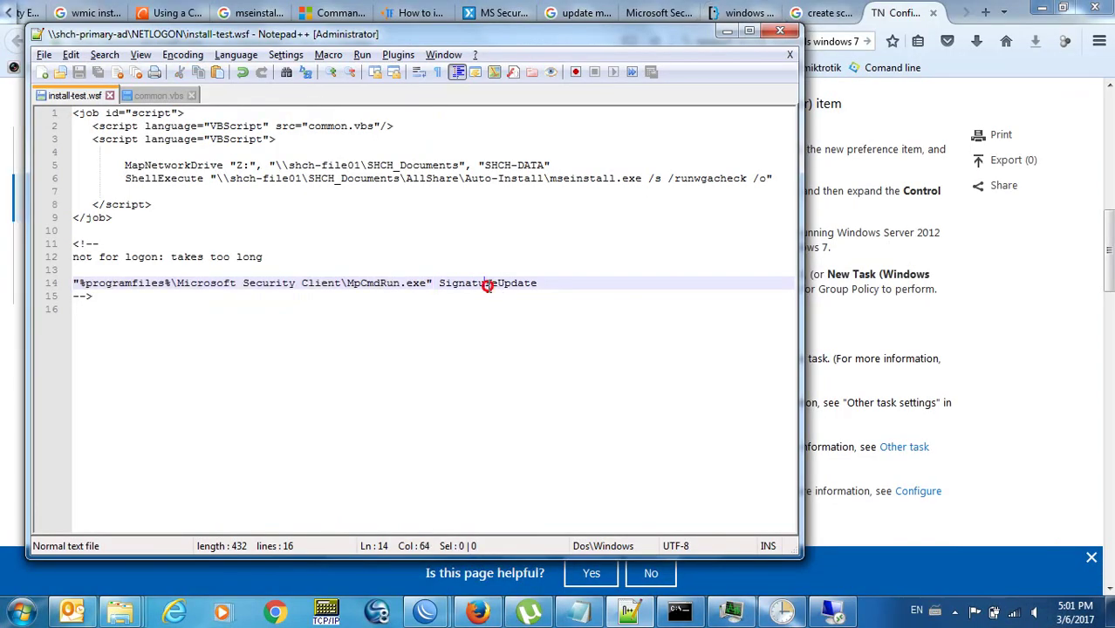
{"action": "key", "text": "alt+Tab"}
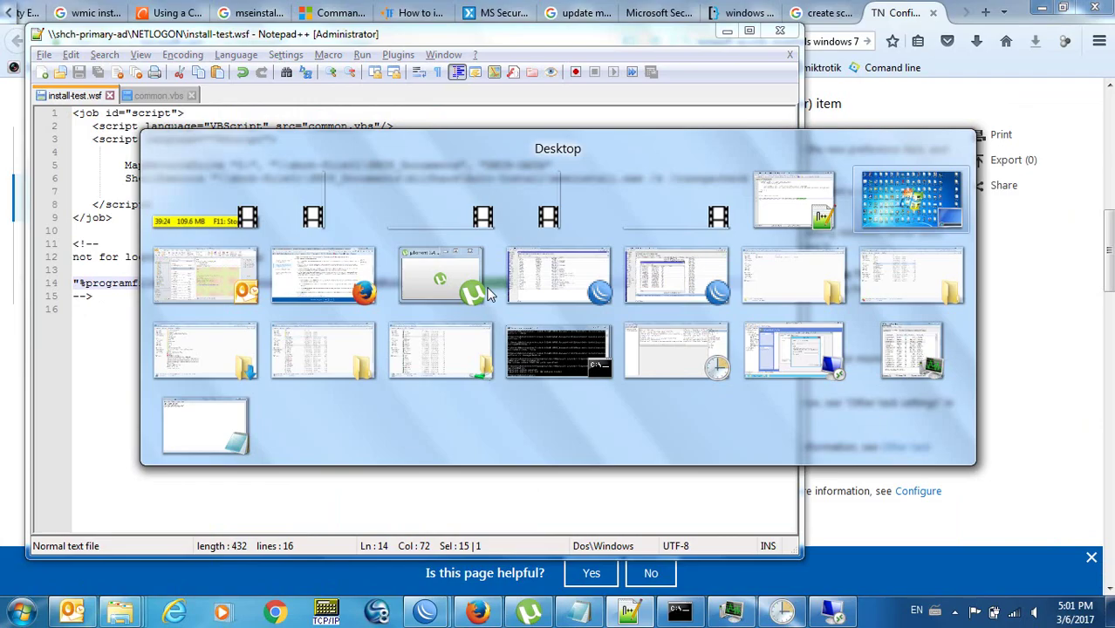
{"action": "left_click", "coordinate": [784, 611]}
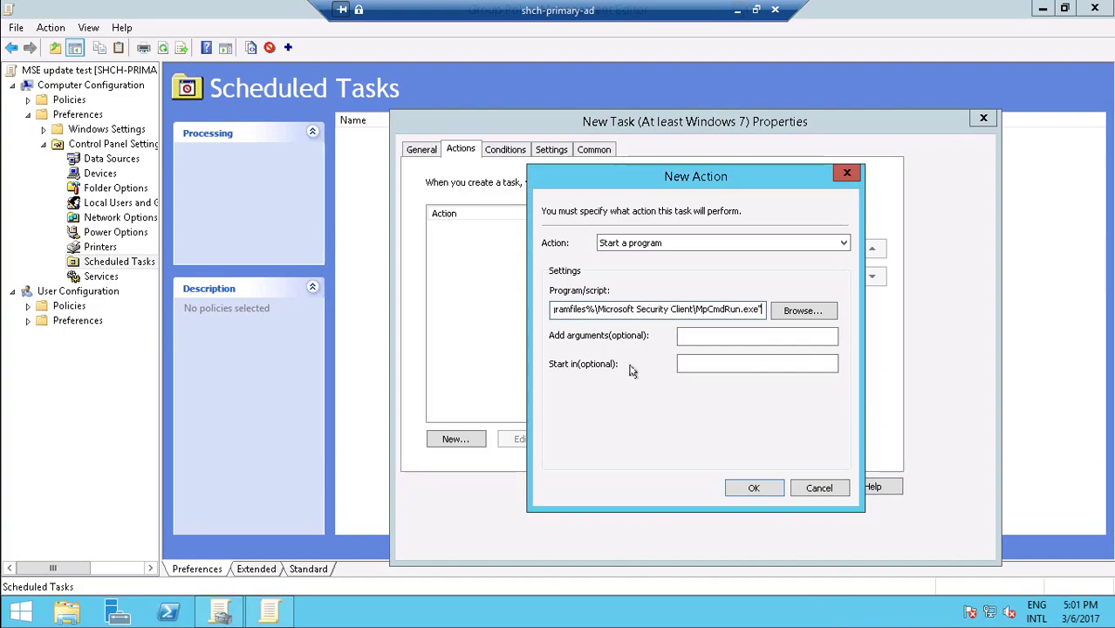
{"action": "left_click", "coordinate": [723, 341]}
{"action": "key", "text": "ctrl+v"}
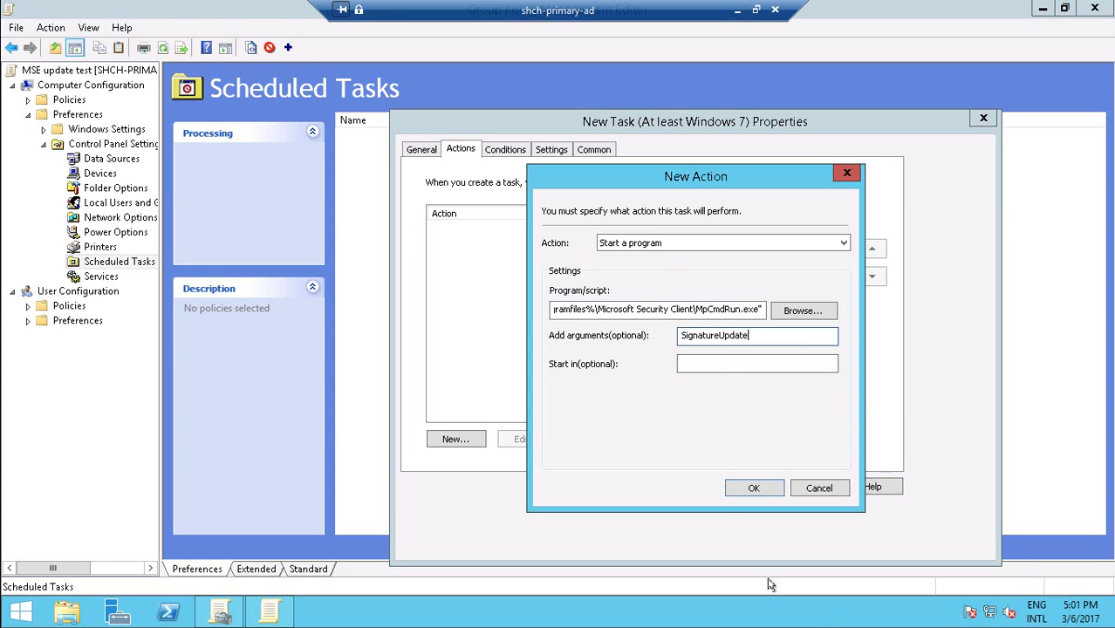
{"action": "left_click", "coordinate": [756, 489]}
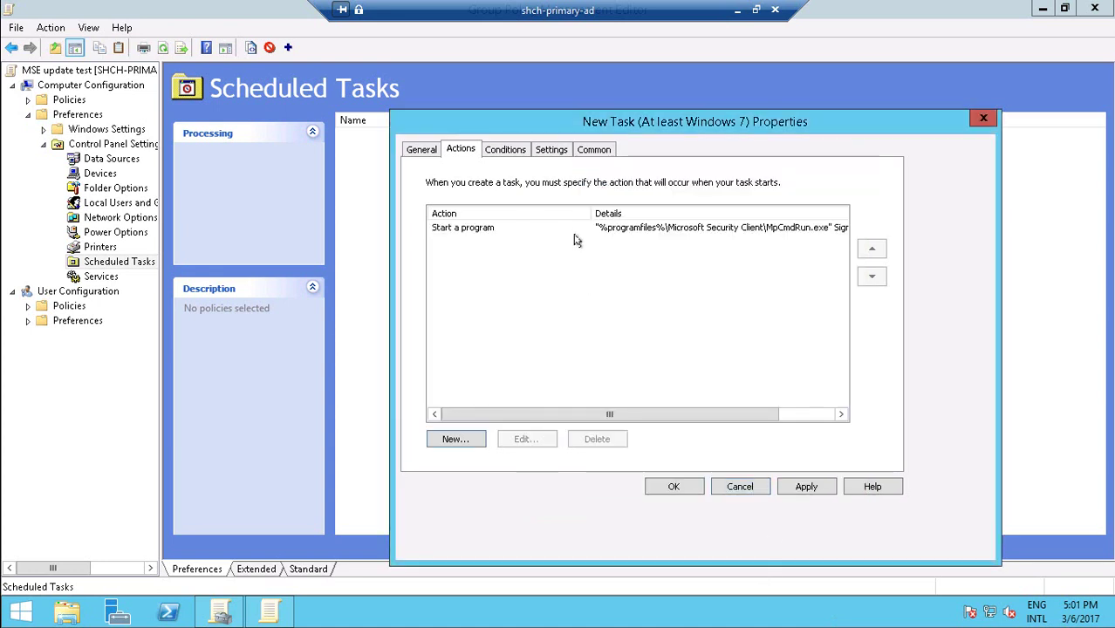
Edit the Start a program action to remove the quotes around the MpCmdRun.exe path.
{"action": "left_click", "coordinate": [528, 227]}
{"action": "left_click", "coordinate": [484, 228]}
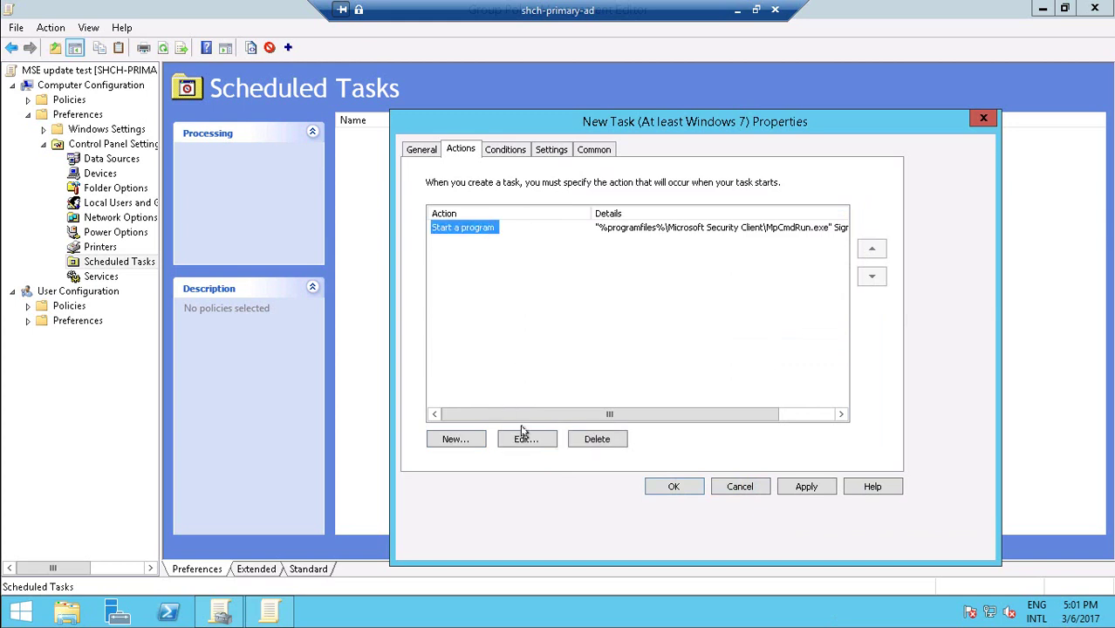
{"action": "left_click", "coordinate": [523, 435]}
{"action": "left_click", "coordinate": [744, 310]}
{"action": "key", "text": "End"}
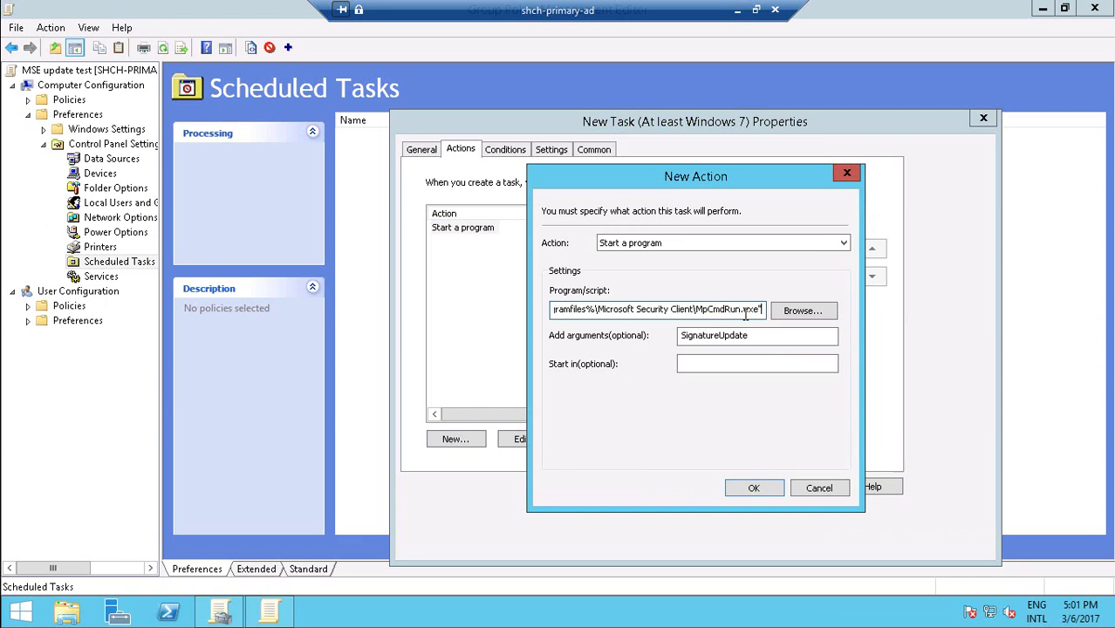
{"action": "key", "text": "BackSpace"}
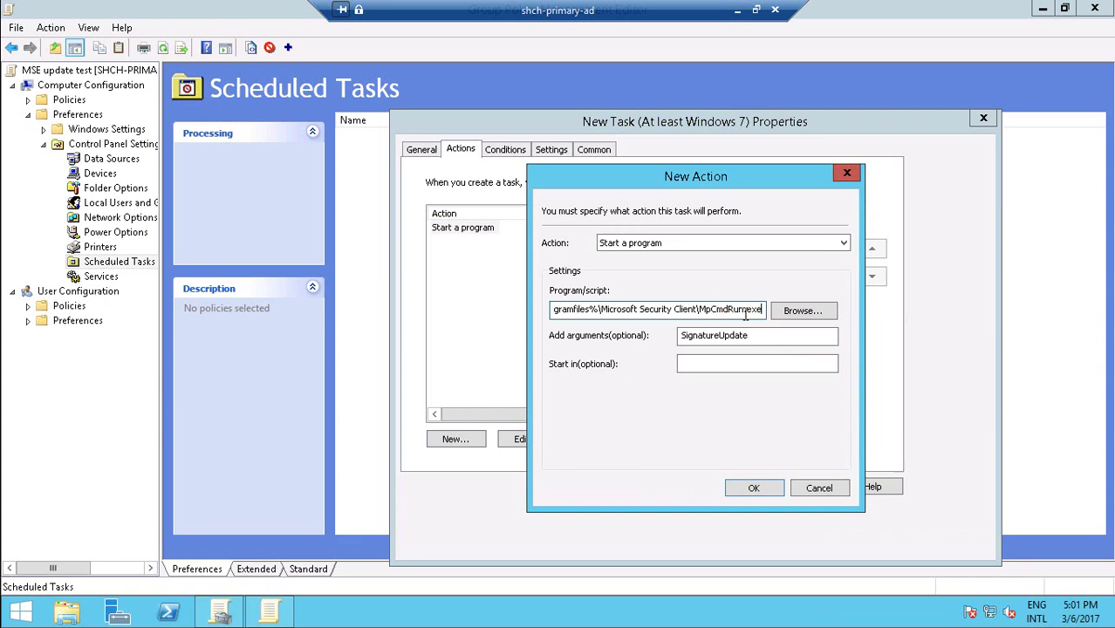
{"action": "key", "text": "Home"}
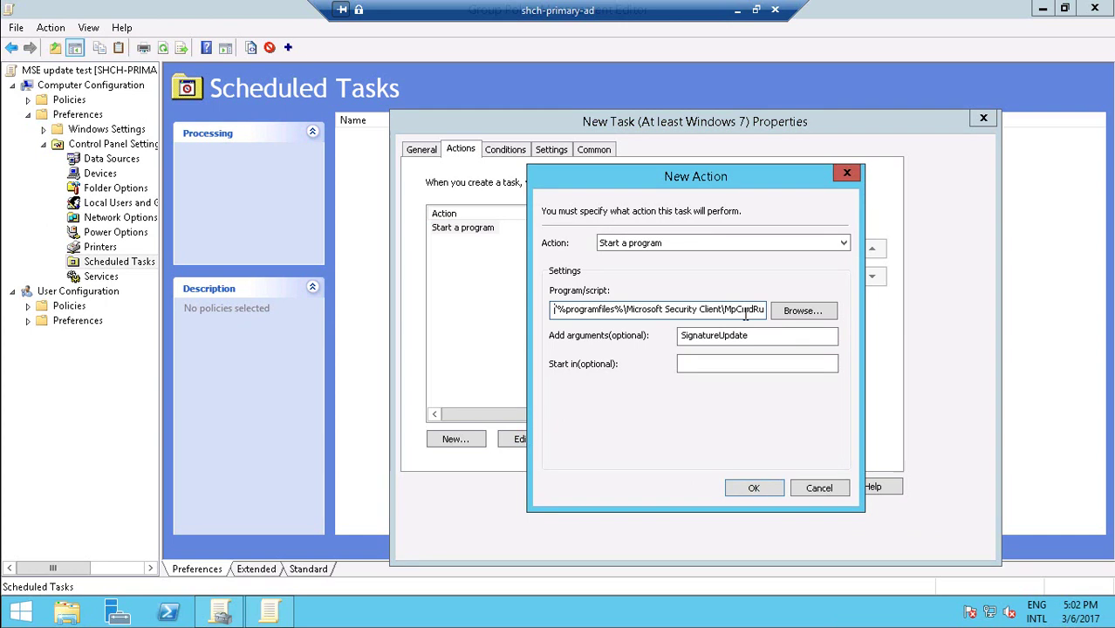
{"action": "key", "text": "Delete"}
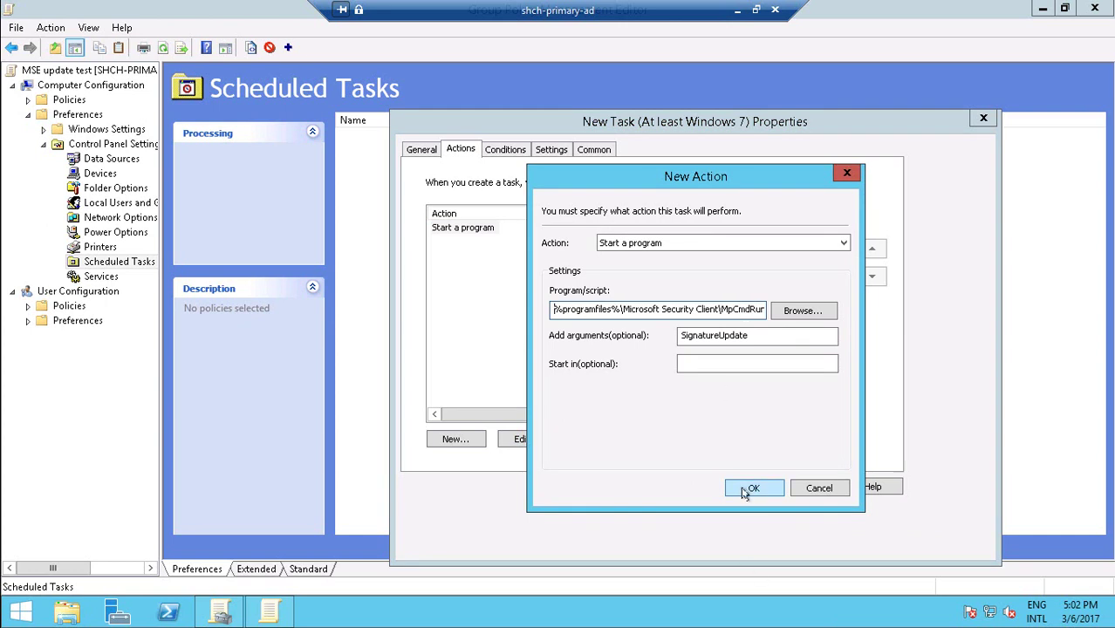
{"action": "left_click", "coordinate": [754, 487]}
{"action": "left_click", "coordinate": [512, 150]}
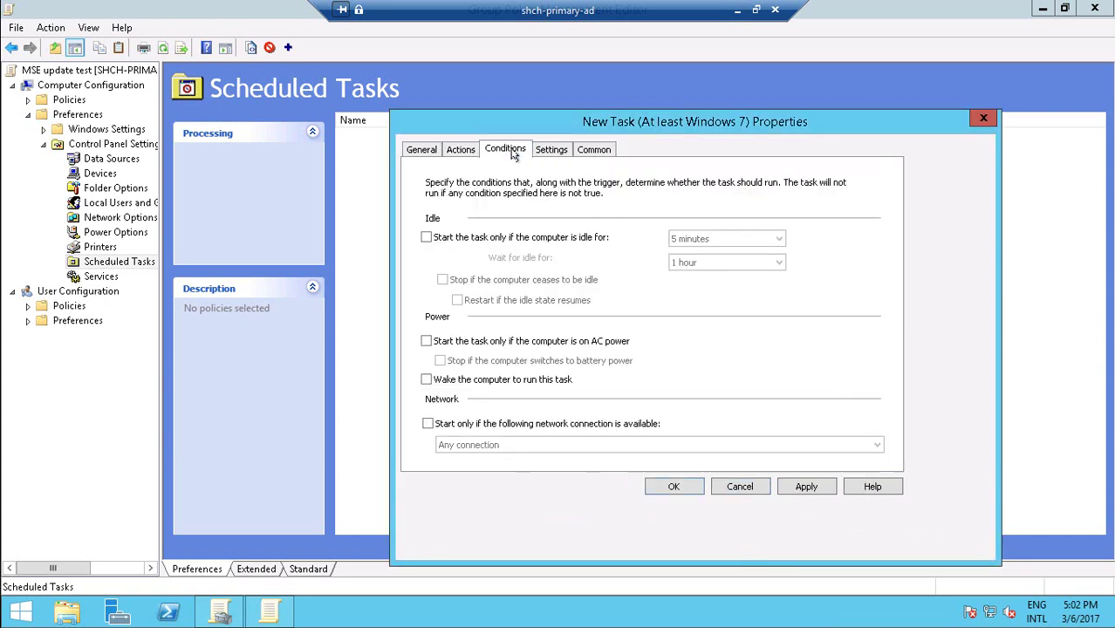
{"action": "left_click", "coordinate": [737, 9]}
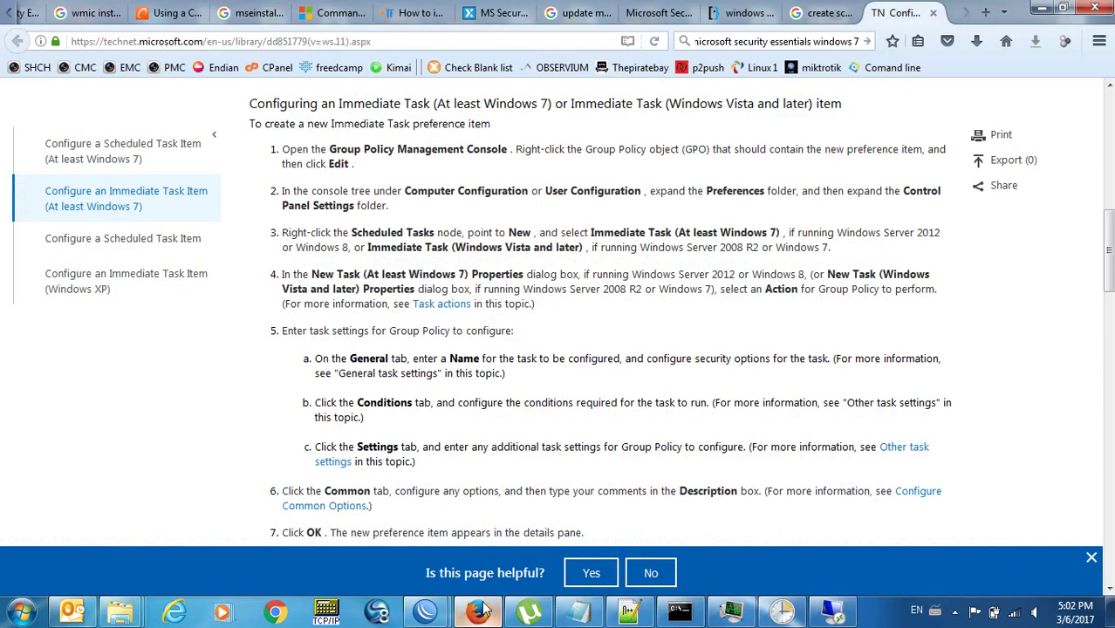
{"action": "left_click", "coordinate": [523, 376]}
{"action": "scroll", "coordinate": [574, 351], "scroll_direction": "down", "scroll_amount": 2}
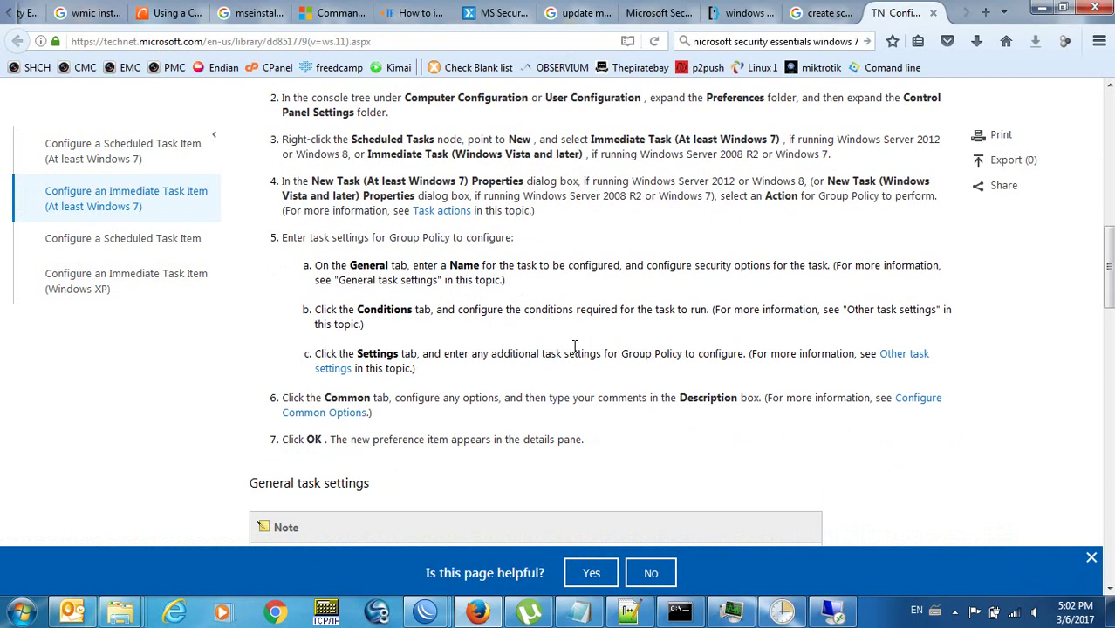
{"action": "scroll", "coordinate": [573, 346], "scroll_direction": "down", "scroll_amount": 1}
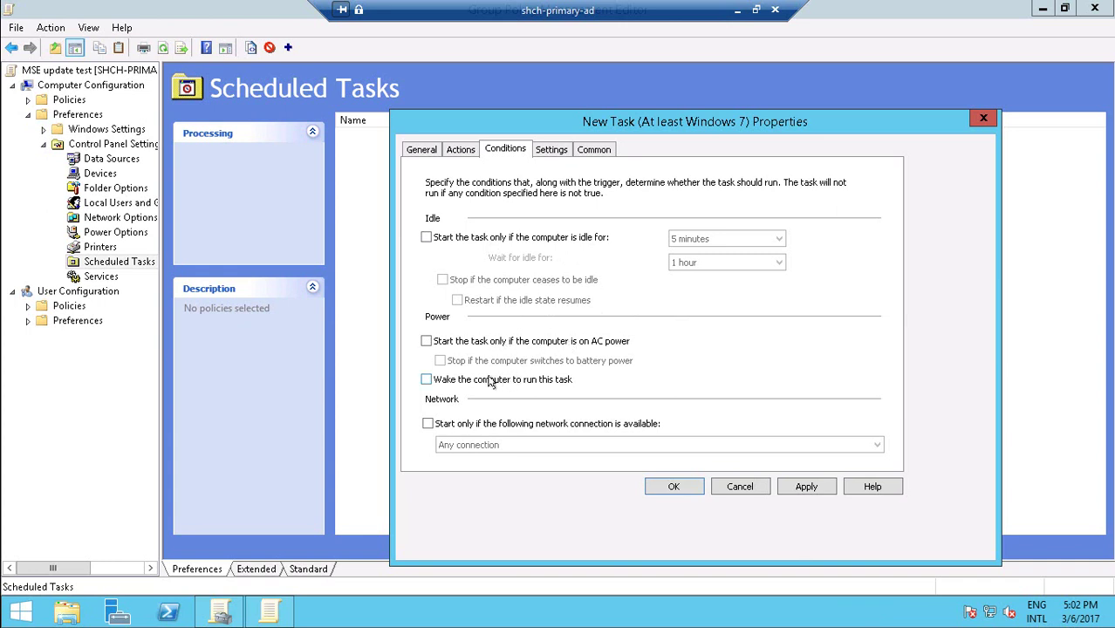
Leave 'Wake the computer to run this task' unchecked and save the update mse task.
{"action": "left_click", "coordinate": [523, 381]}
{"action": "left_click", "coordinate": [522, 381]}
{"action": "left_click", "coordinate": [523, 381]}
{"action": "left_click", "coordinate": [523, 381]}
{"action": "left_click", "coordinate": [525, 381]}
{"action": "left_click", "coordinate": [526, 384]}
{"action": "left_click", "coordinate": [678, 487]}
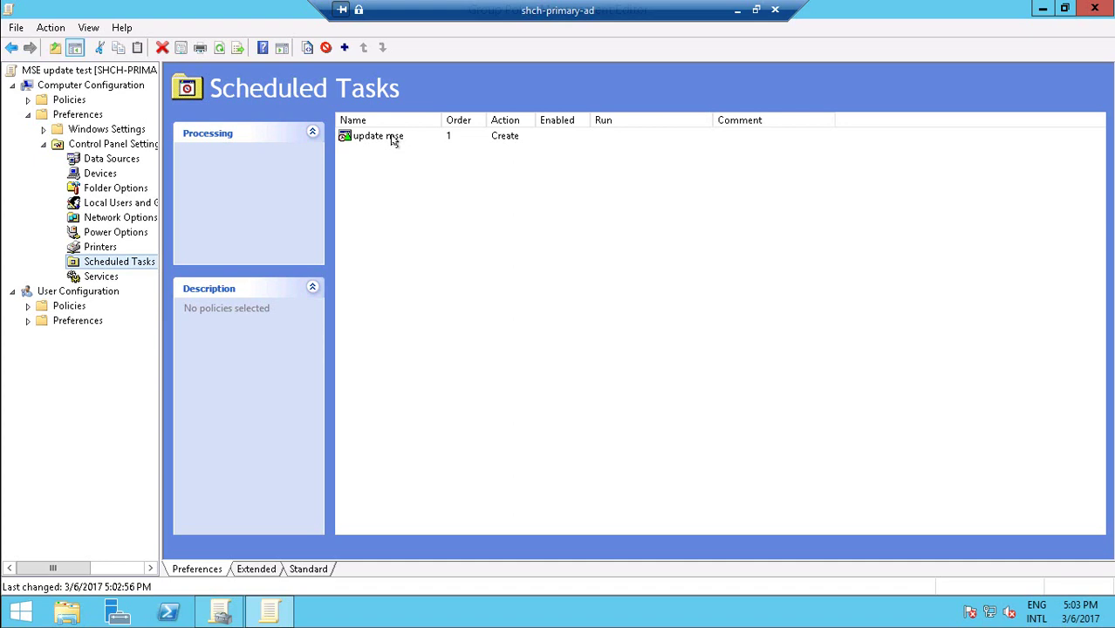
Disable the 'update mse' scheduled task and close the Group Policy Management Editor.
{"action": "left_click", "coordinate": [392, 139]}
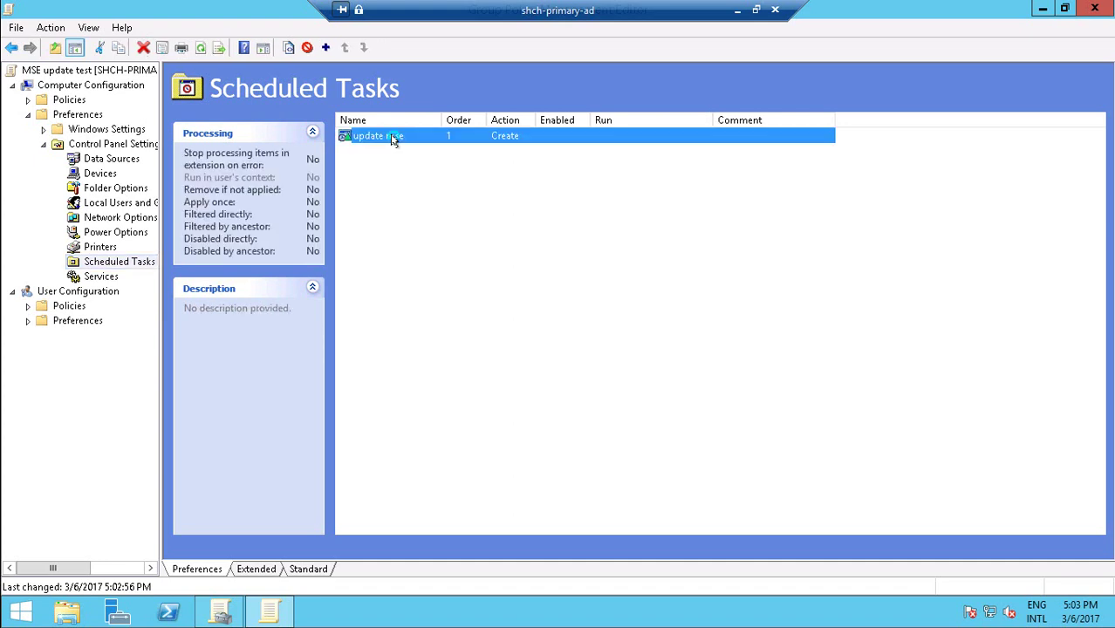
{"action": "right_click", "coordinate": [393, 139]}
{"action": "mouse_move", "coordinate": [427, 148]}
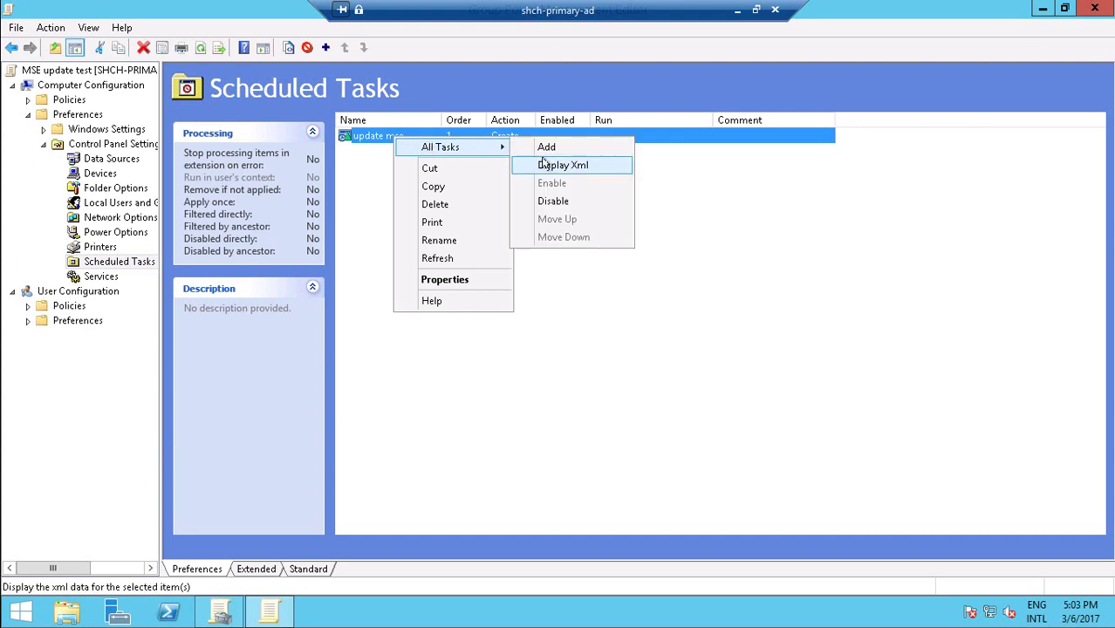
{"action": "left_click", "coordinate": [552, 200]}
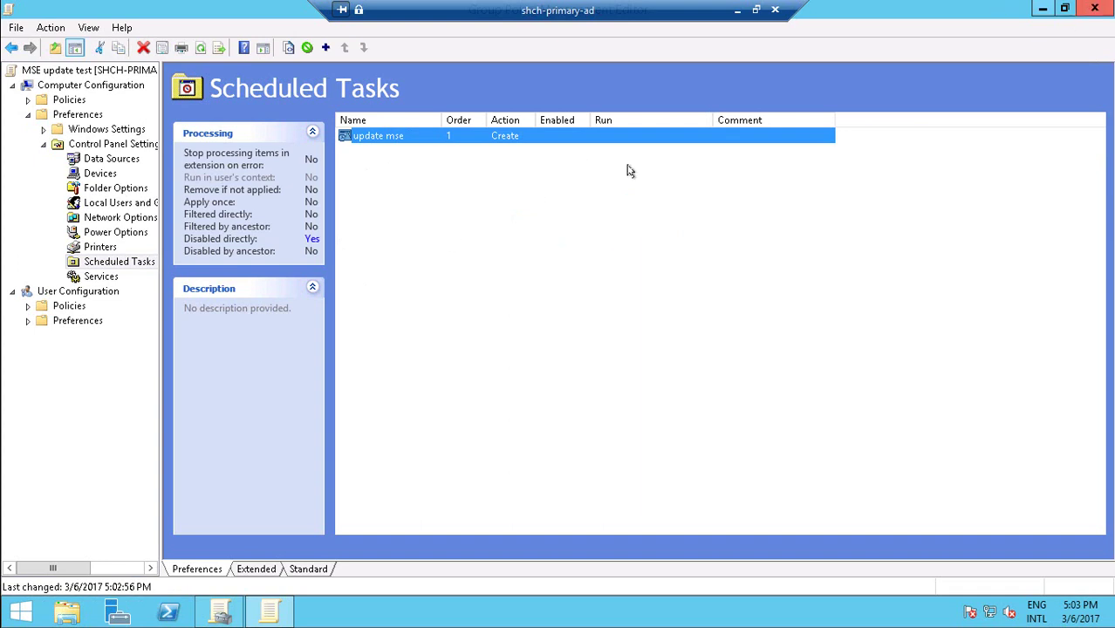
{"action": "left_click", "coordinate": [1096, 9]}
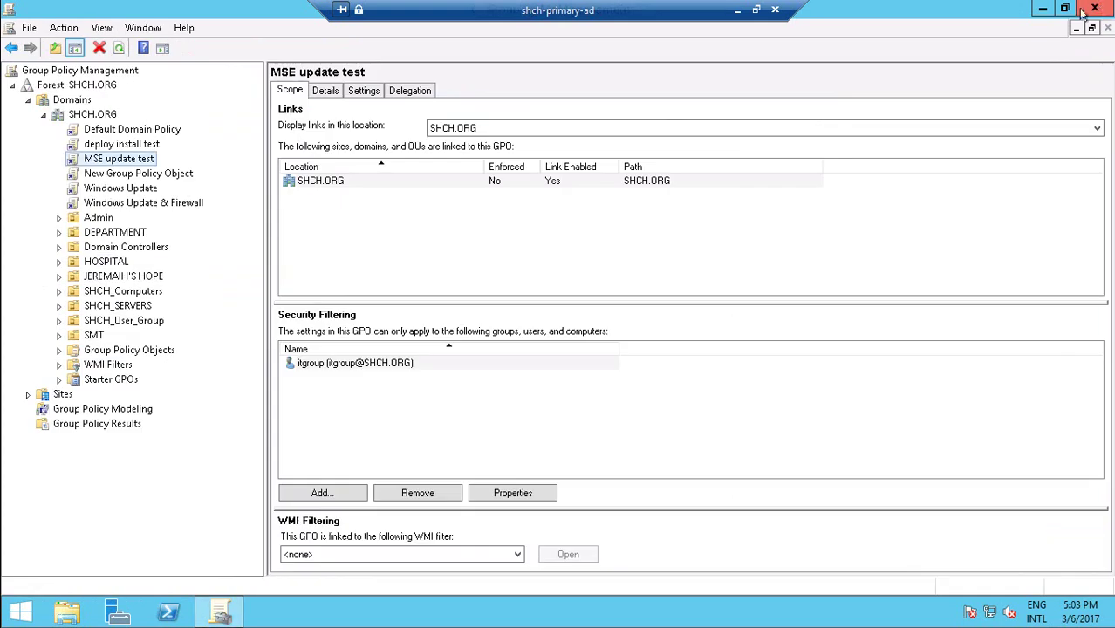
Minimize the remote session so the local browser with the TechNet article shows.
{"action": "left_click", "coordinate": [475, 239]}
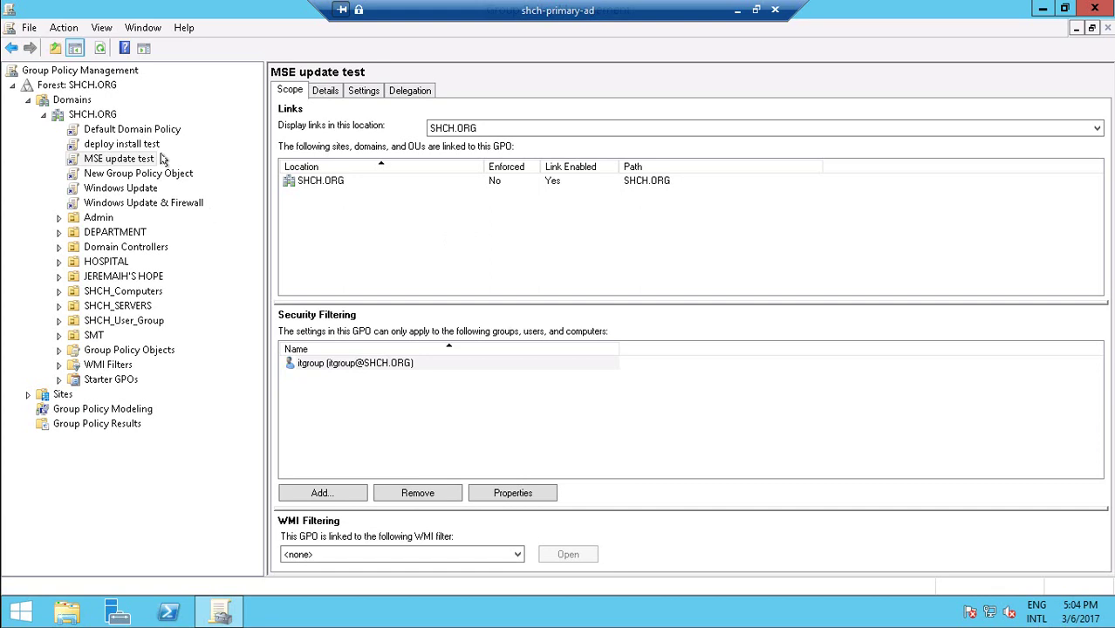
{"action": "left_click", "coordinate": [225, 616]}
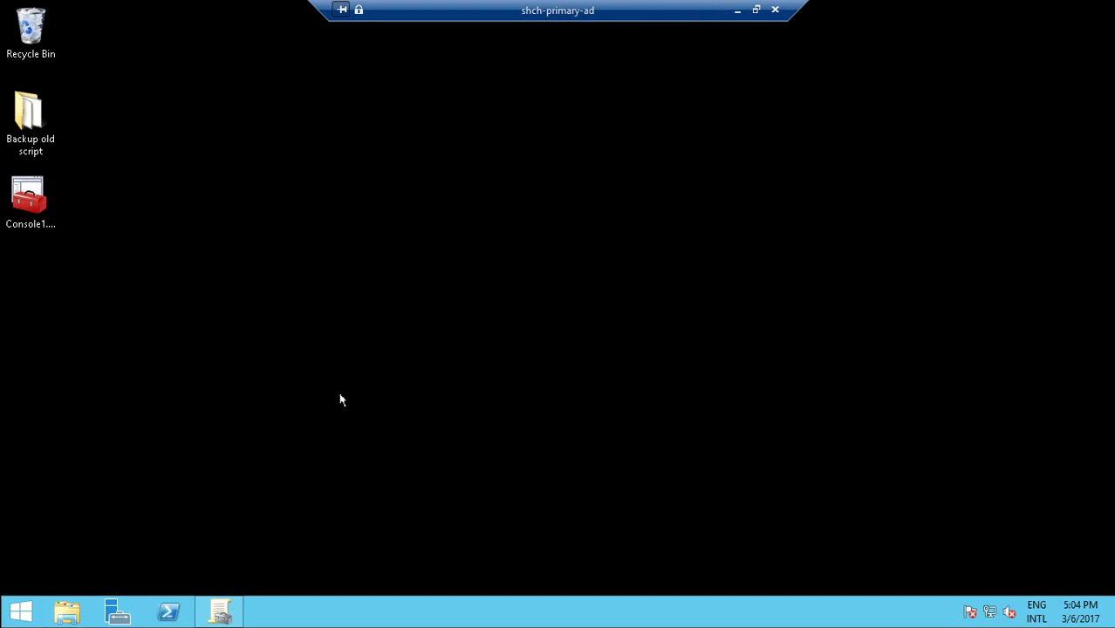
{"action": "left_click", "coordinate": [737, 12]}
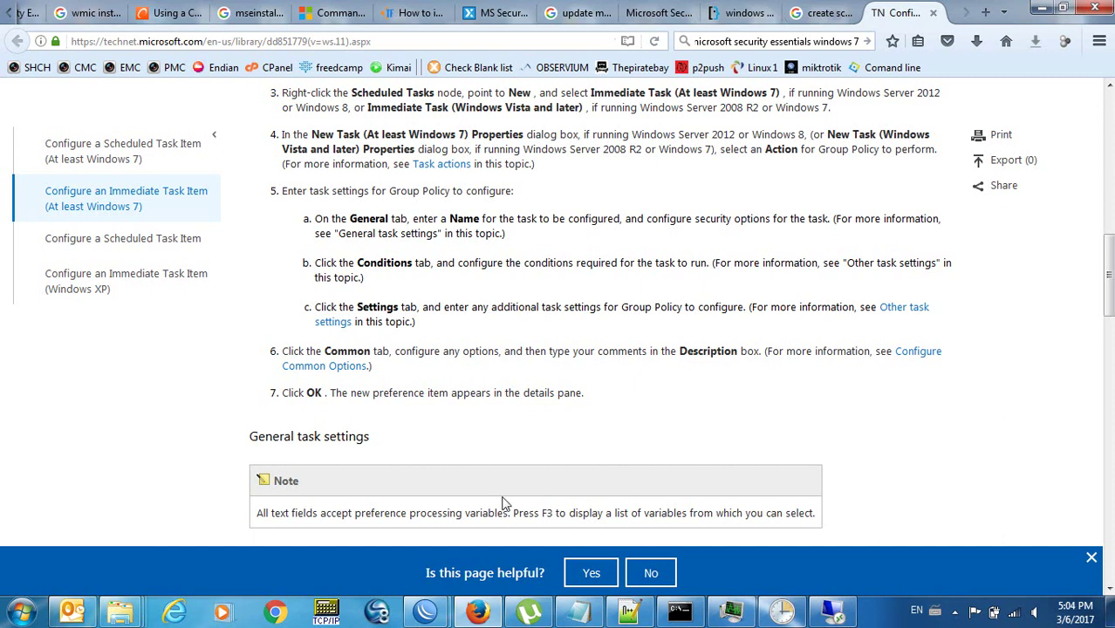
Start comment line 12 with 'signature update' and delete the old 'not for logon' line.
{"action": "left_click", "coordinate": [625, 616]}
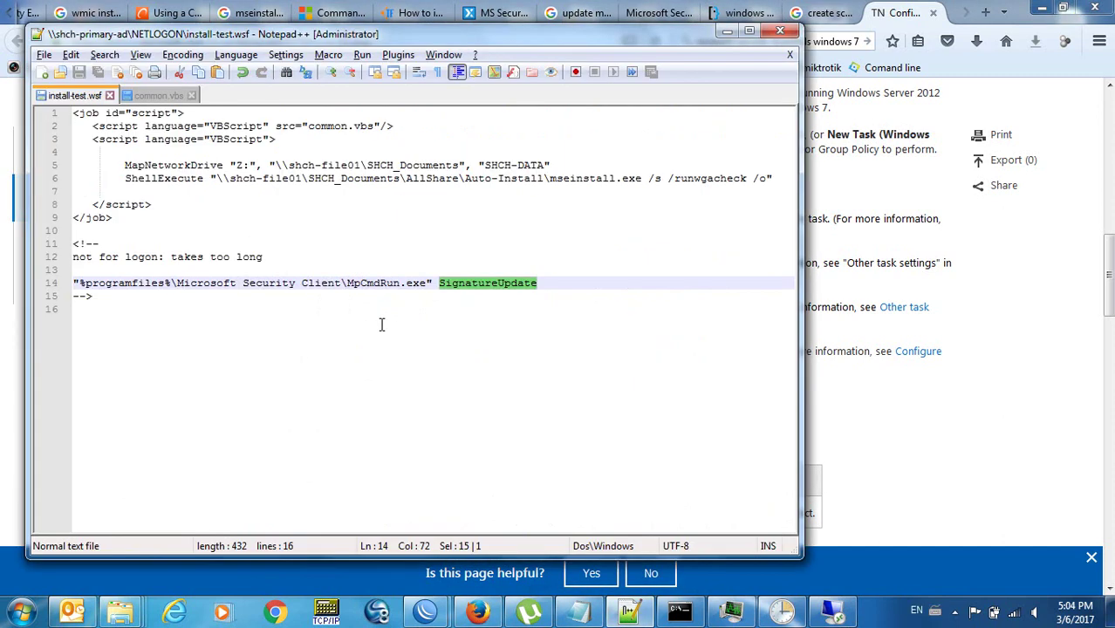
{"action": "left_click", "coordinate": [199, 366]}
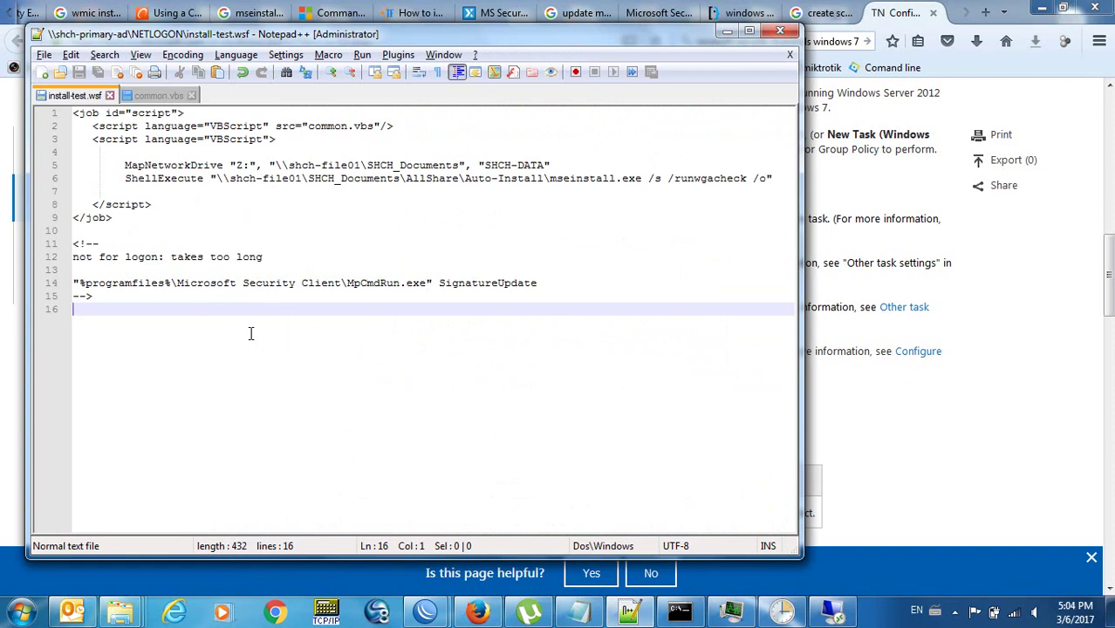
{"action": "left_click", "coordinate": [297, 258]}
{"action": "key", "text": "Home"}
{"action": "type", "text": "signature update"}
{"action": "key", "text": "Return"}
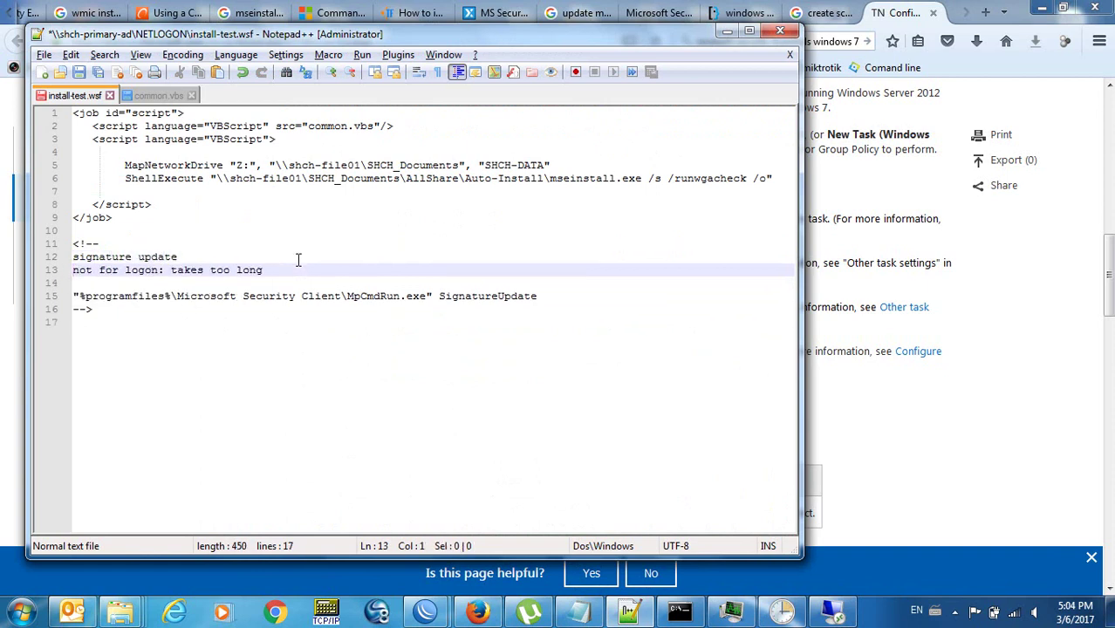
{"action": "key", "text": "shift+Down"}
{"action": "key", "text": "Delete"}
{"action": "key", "text": "Left"}
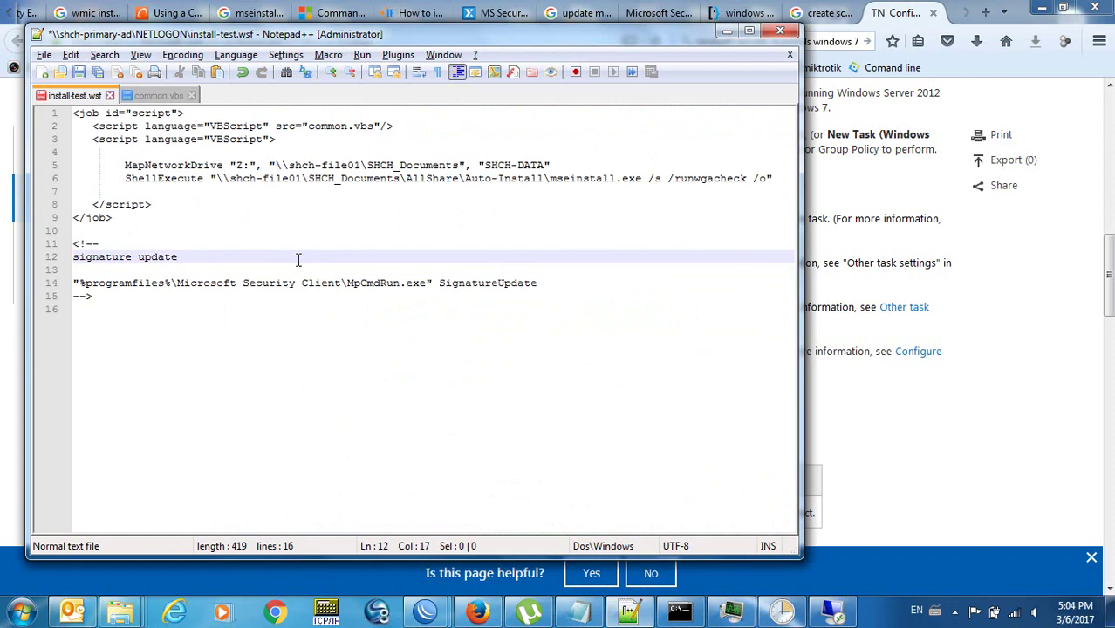
Finish the comment with '. But maybe this is automatic after mse is installed?' and save install-test.wsf.
{"action": "type", "text": ". But maybe this is automia"}
{"action": "key", "text": "BackSpace"}
{"action": "key", "text": "BackSpace"}
{"action": "type", "text": "atic after mse is installed?"}
{"action": "key", "text": "ctrl+s"}
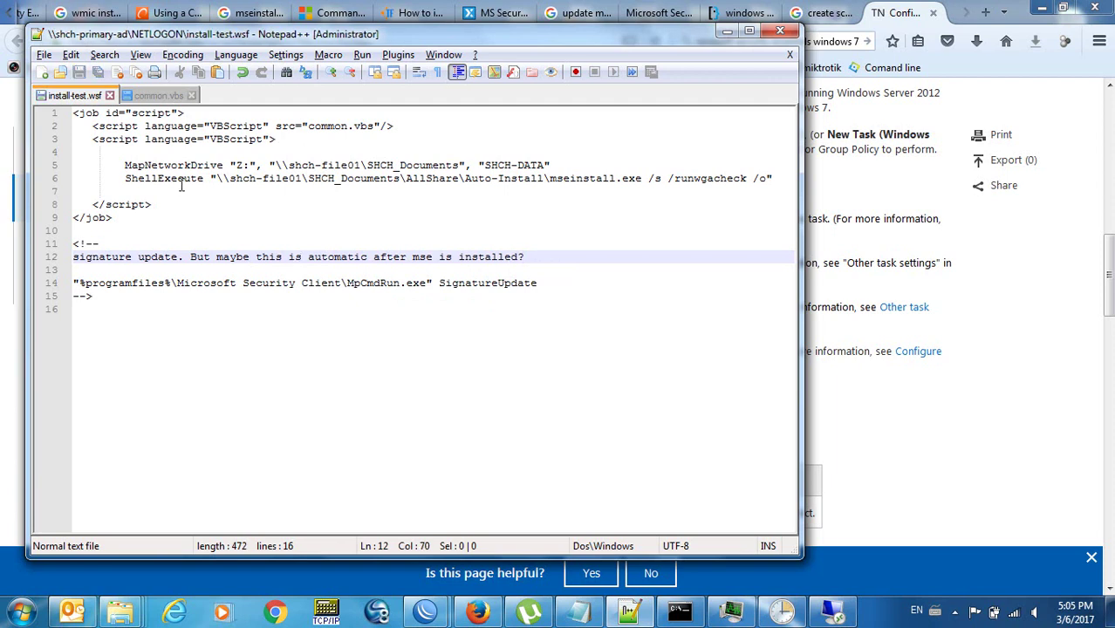
{"action": "left_click", "coordinate": [190, 193]}
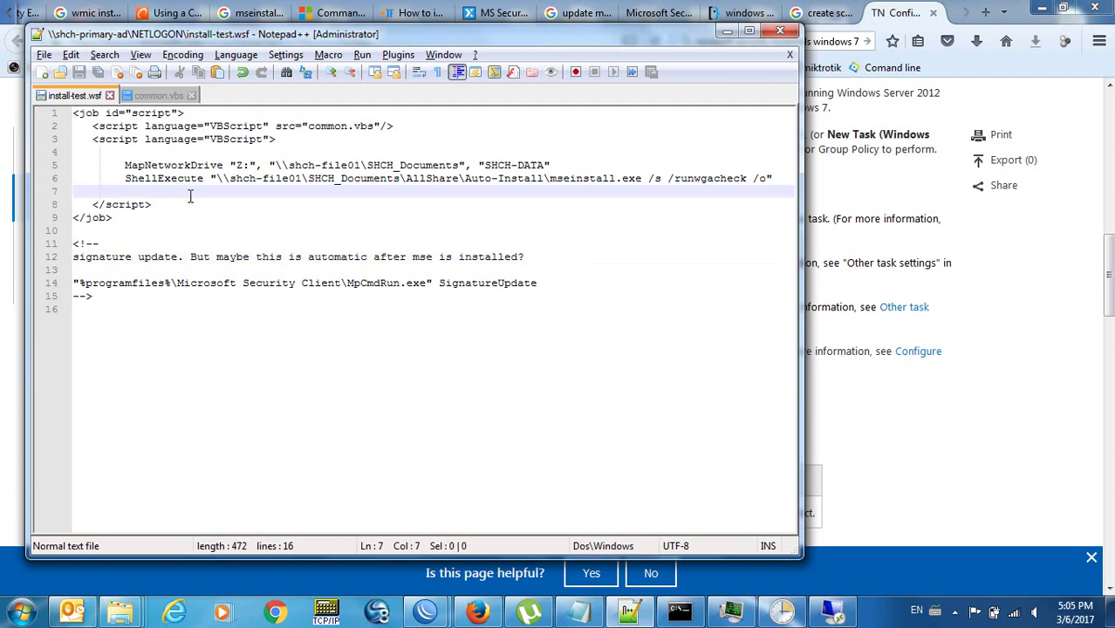
{"action": "left_click", "coordinate": [157, 95]}
{"action": "left_click", "coordinate": [195, 442]}
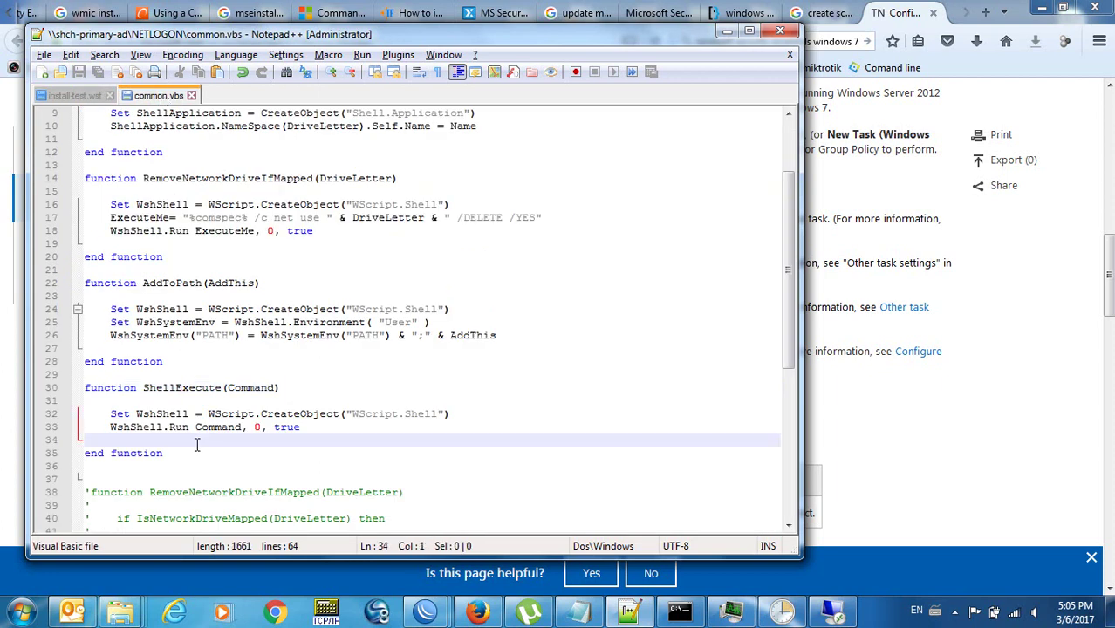
{"action": "double_click", "coordinate": [188, 451]}
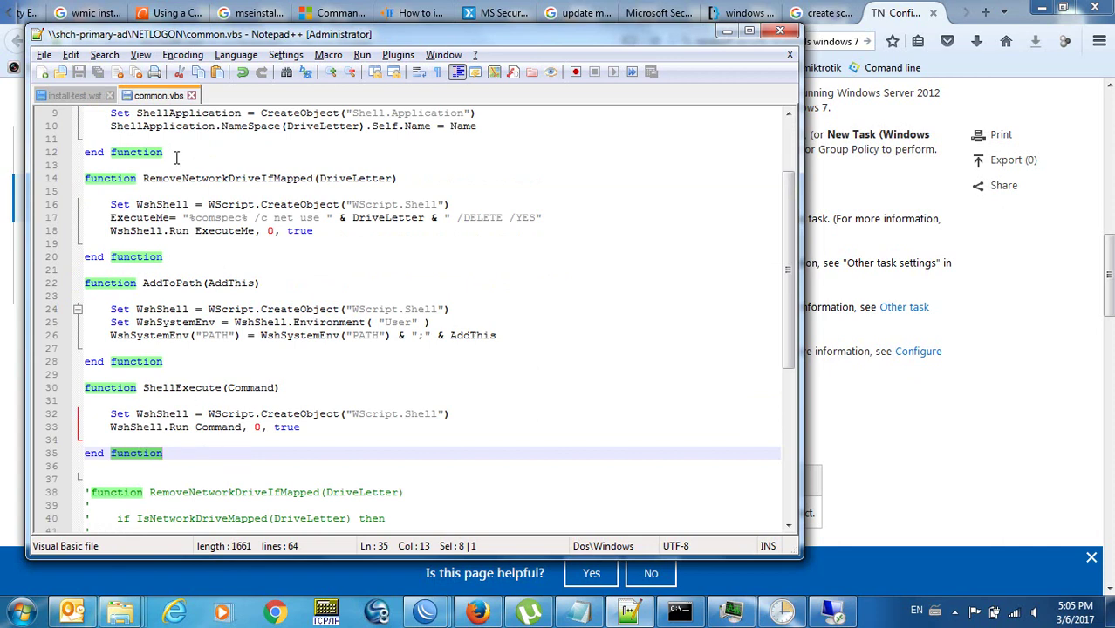
{"action": "left_click", "coordinate": [84, 96]}
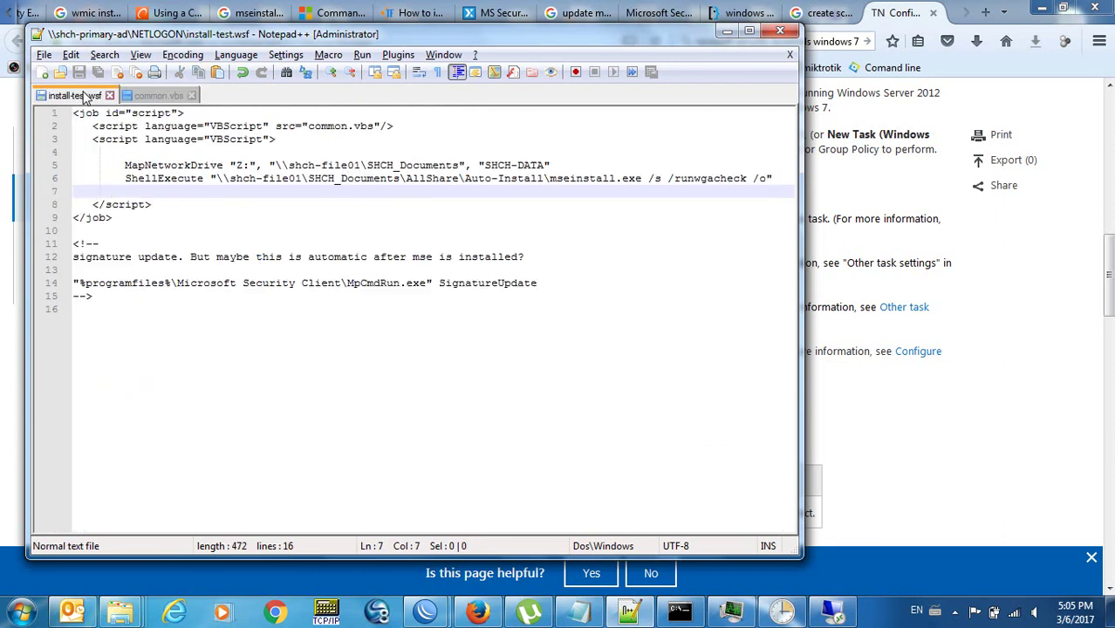
{"action": "double_click", "coordinate": [170, 179]}
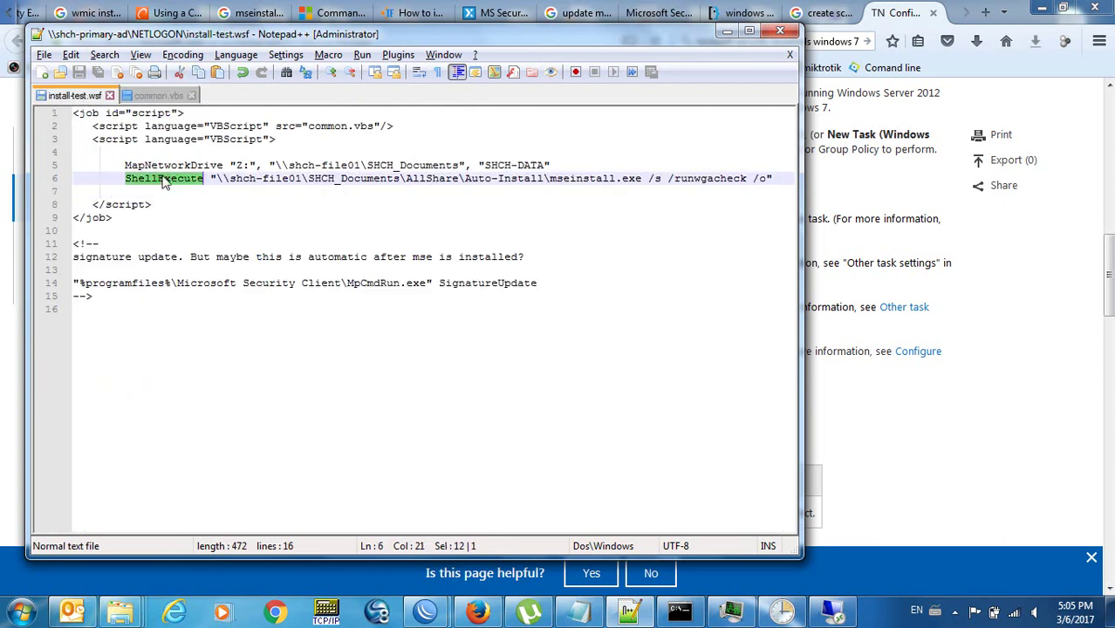
{"action": "left_click", "coordinate": [212, 179]}
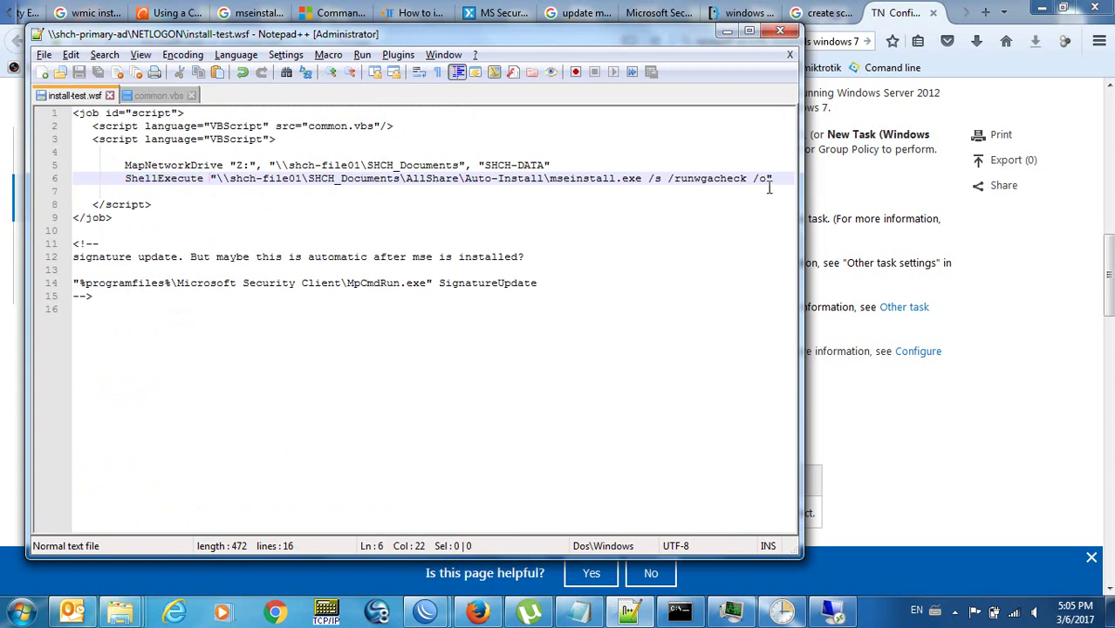
{"action": "left_click", "coordinate": [216, 179]}
{"action": "left_click", "coordinate": [642, 179], "text": "shift"}
{"action": "left_click", "coordinate": [646, 179]}
{"action": "left_click", "coordinate": [768, 177], "text": "shift"}
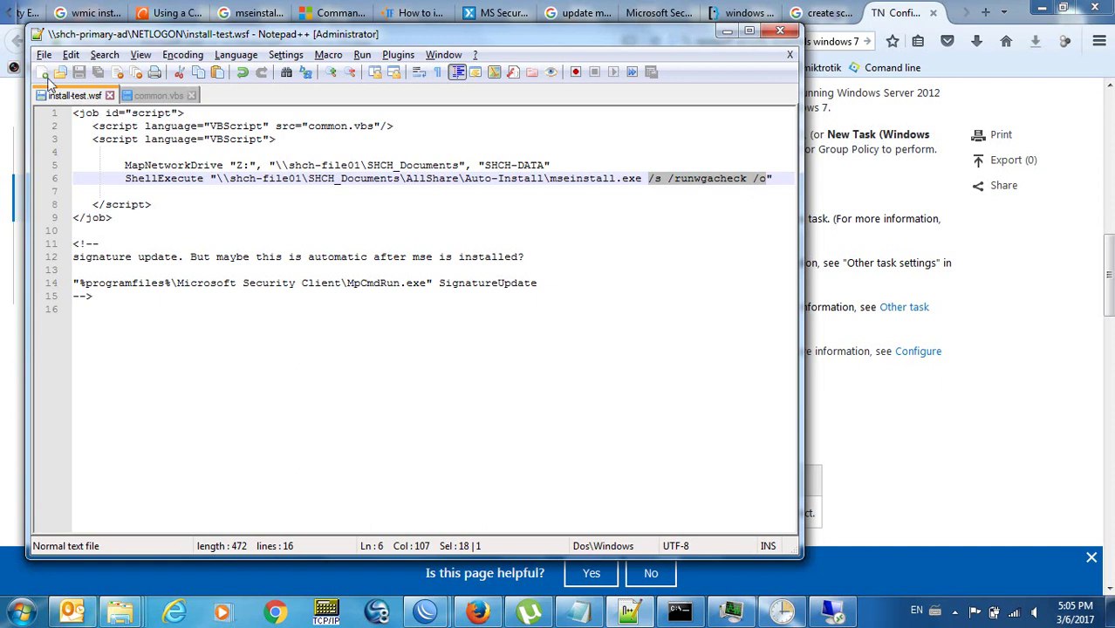
{"action": "left_click", "coordinate": [218, 179]}
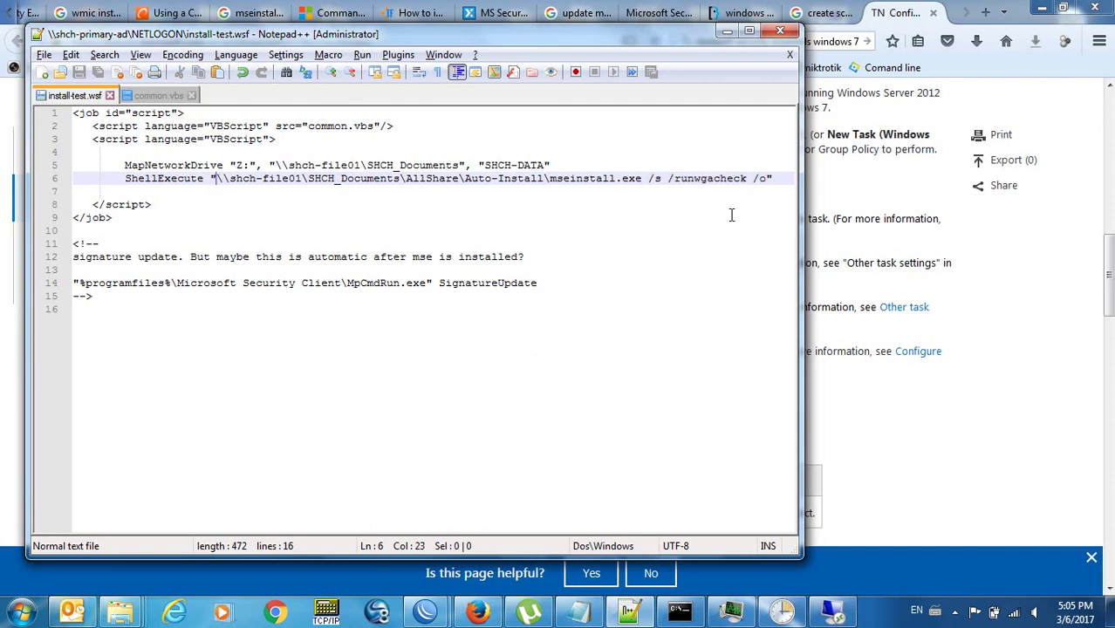
Close the Command Prompt window after reviewing its history, returning to the install script.
{"action": "left_click", "coordinate": [697, 620]}
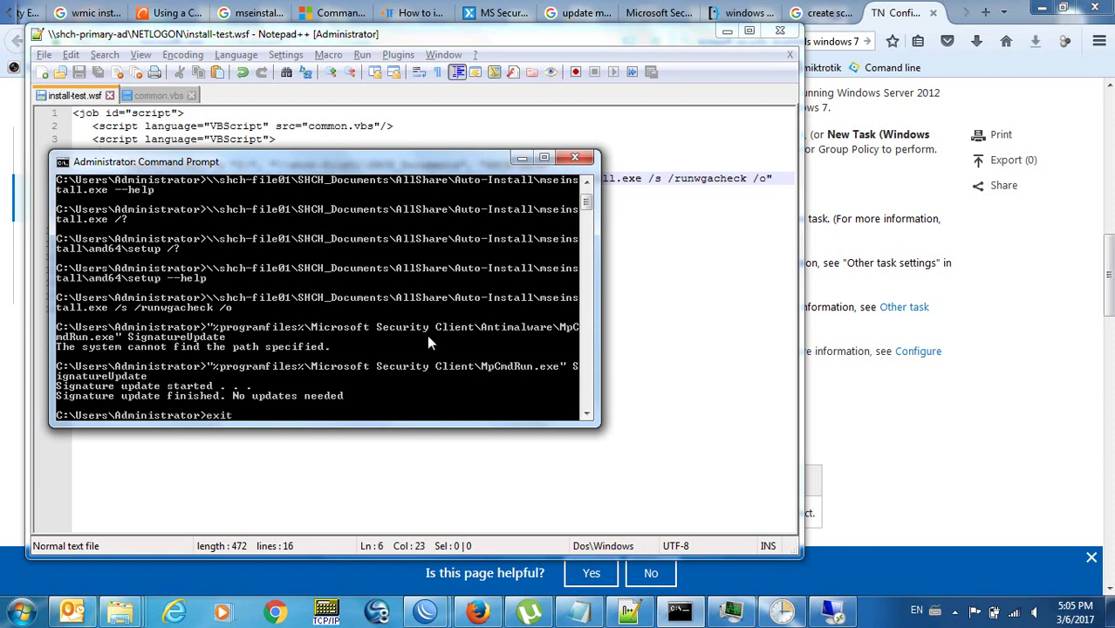
{"action": "key", "text": "Return"}
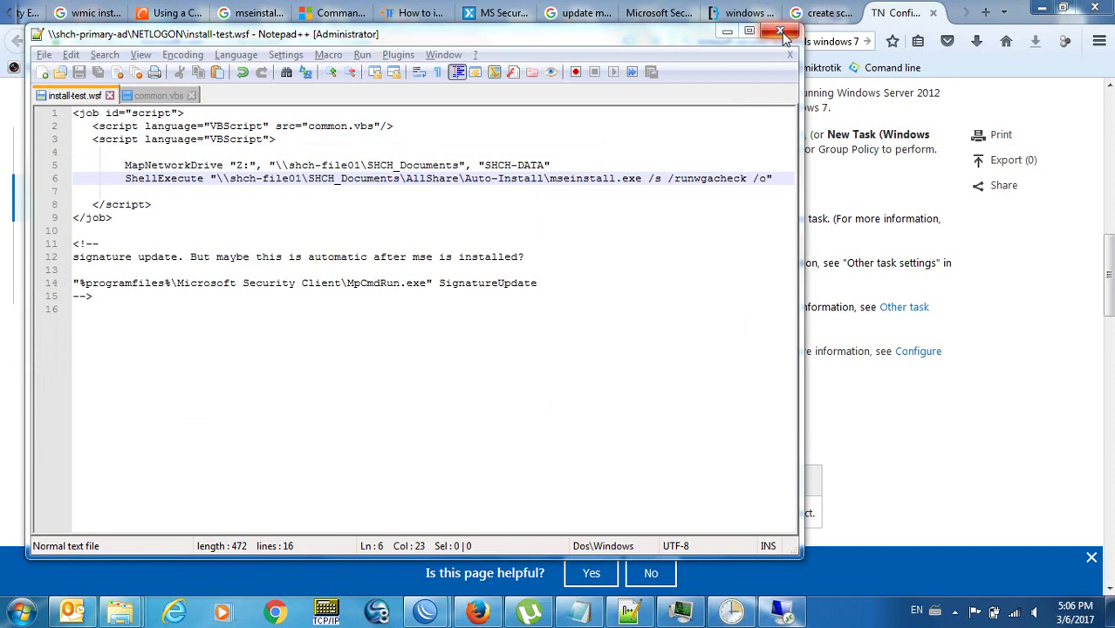
{"action": "left_click", "coordinate": [316, 151]}
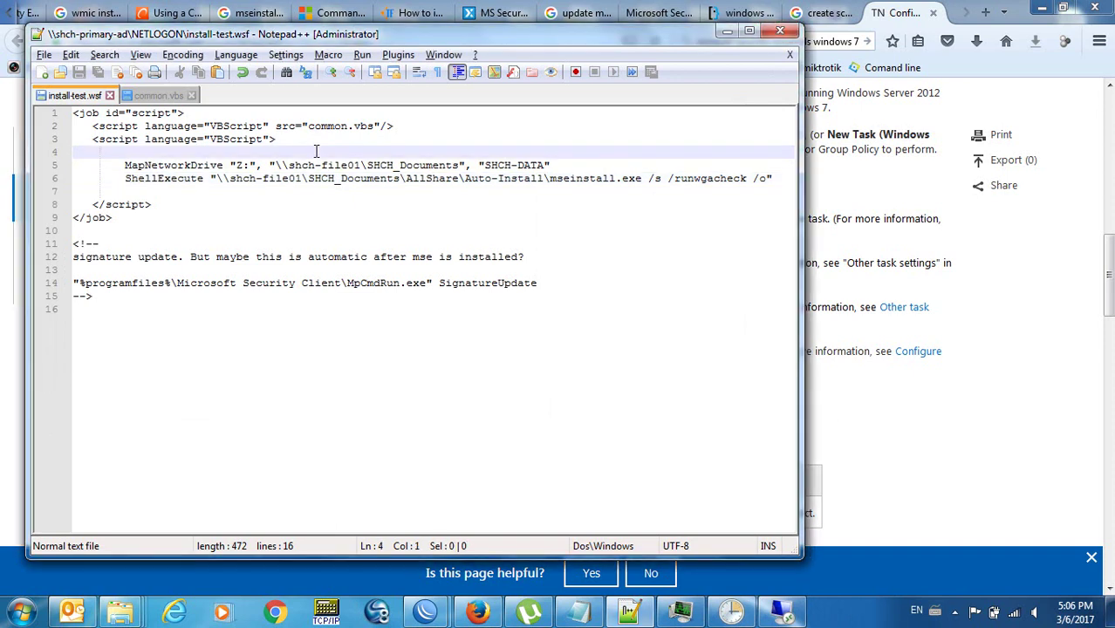
Change the ShellExecute installer from mseinstall.exe to mseinstall64.exe and save the script.
{"action": "left_click", "coordinate": [128, 174]}
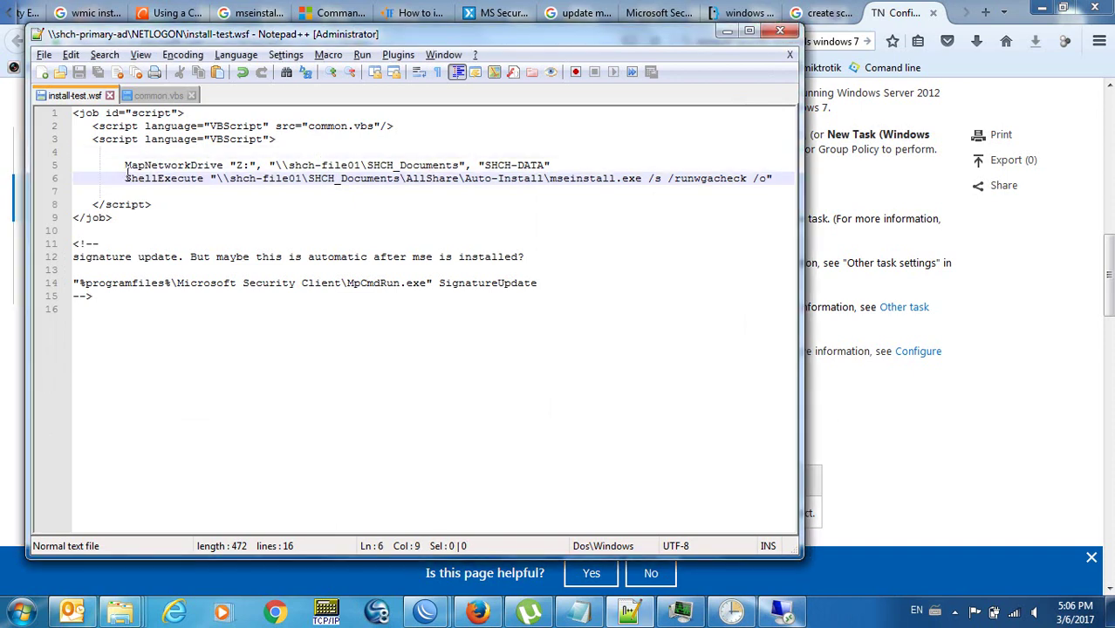
{"action": "left_click", "coordinate": [561, 164]}
{"action": "left_click", "coordinate": [572, 178]}
{"action": "double_click", "coordinate": [584, 178]}
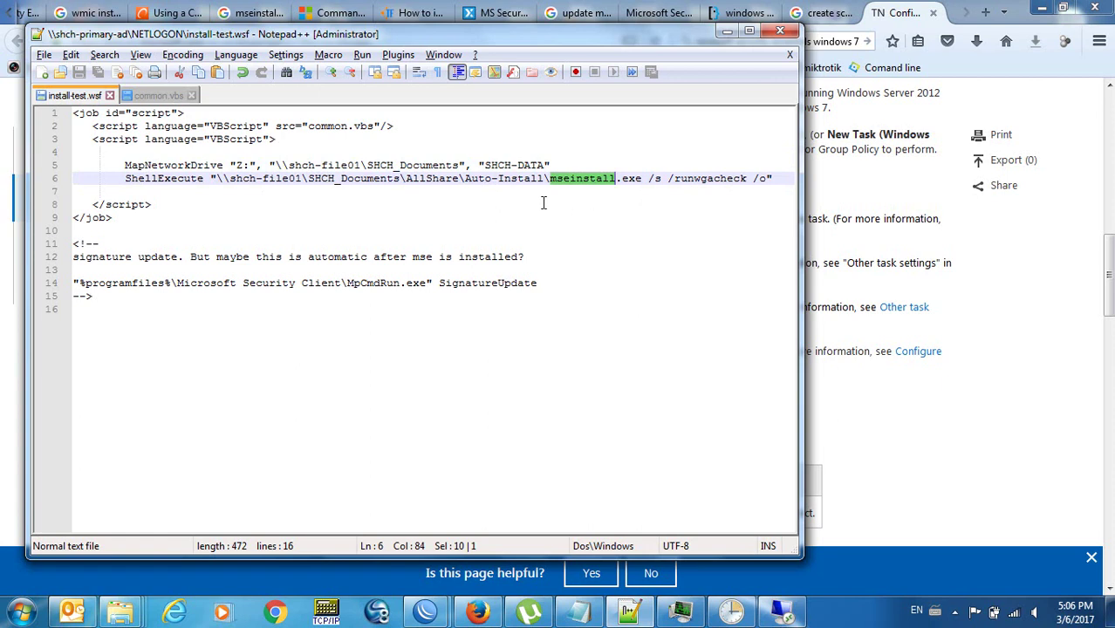
{"action": "left_click", "coordinate": [202, 178]}
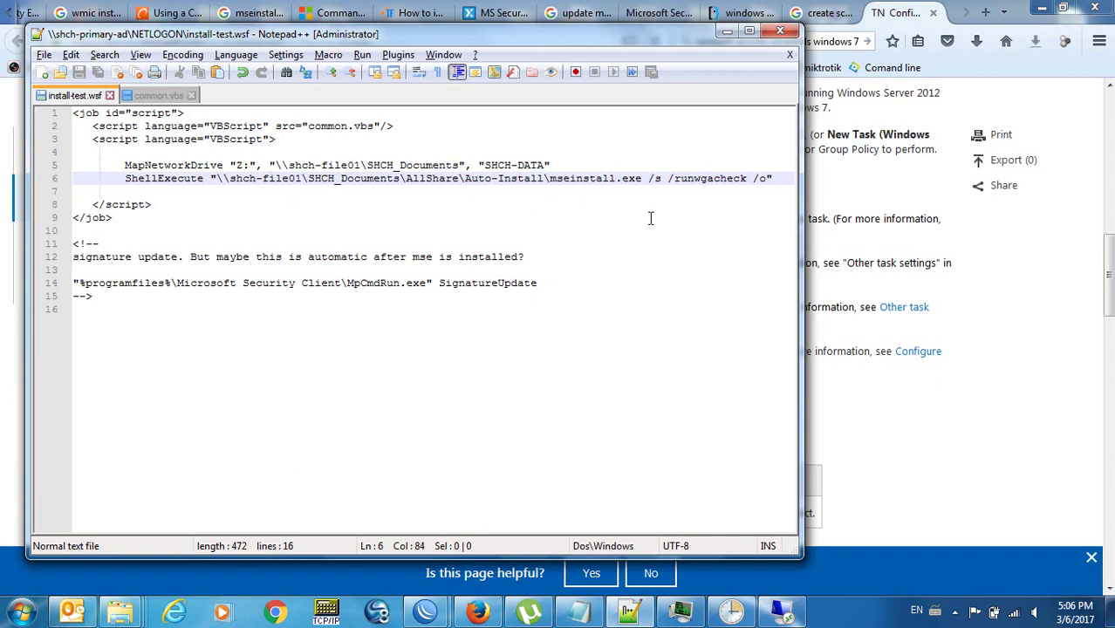
{"action": "type", "text": "64"}
{"action": "key", "text": "ctrl+s"}
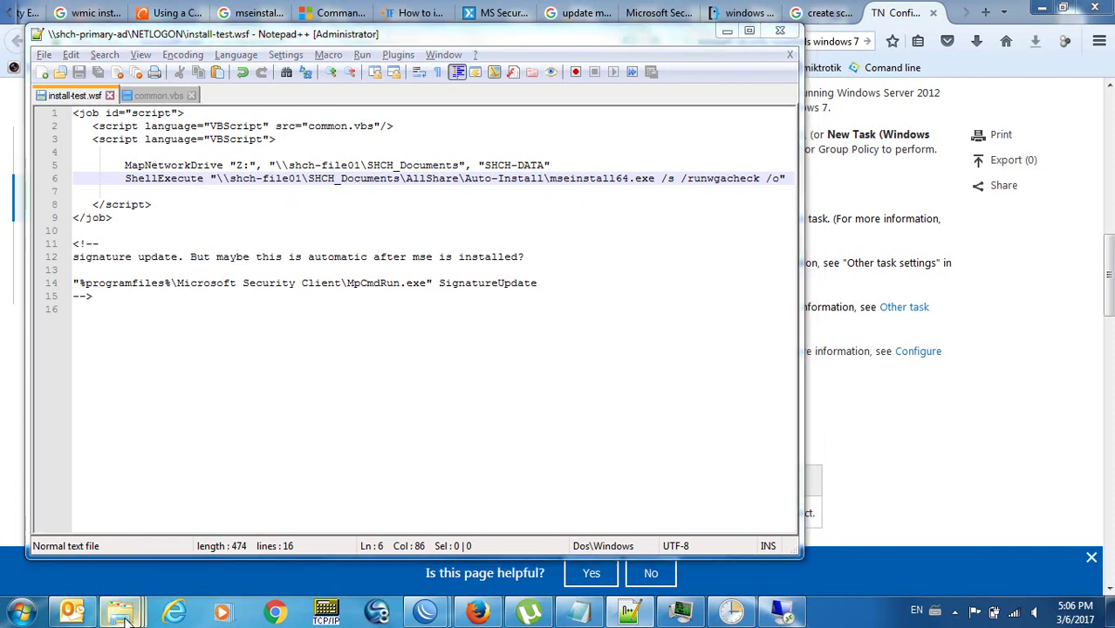
{"action": "mouse_move", "coordinate": [119, 610]}
{"action": "mouse_move", "coordinate": [811, 548]}
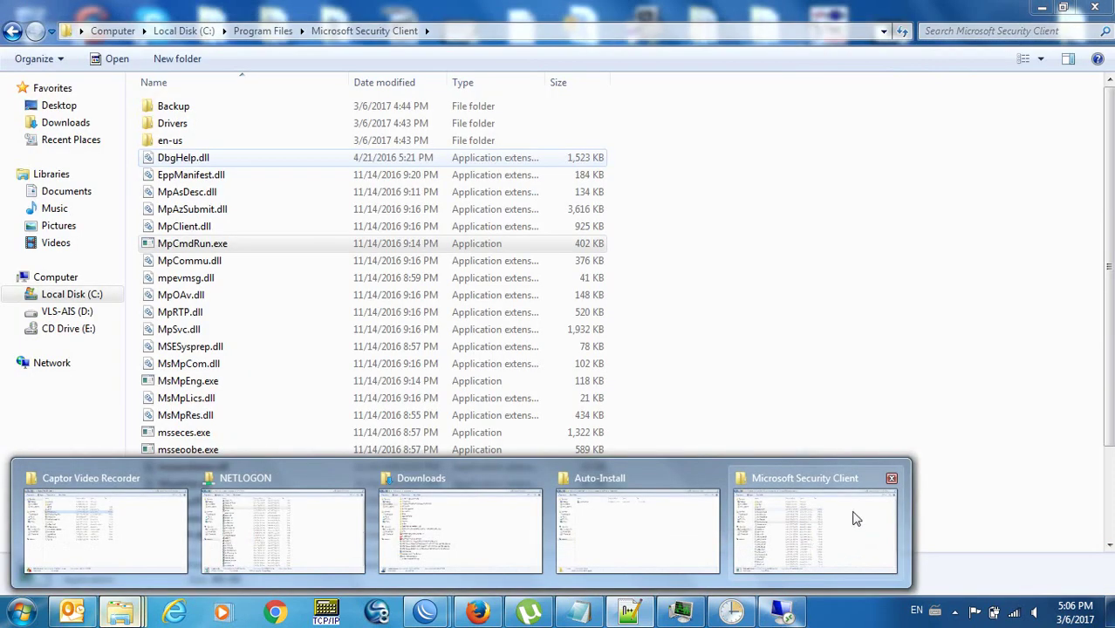
Rename mseinstall.exe in the Auto-Install share to mseinstall64.exe.
{"action": "left_click", "coordinate": [892, 481]}
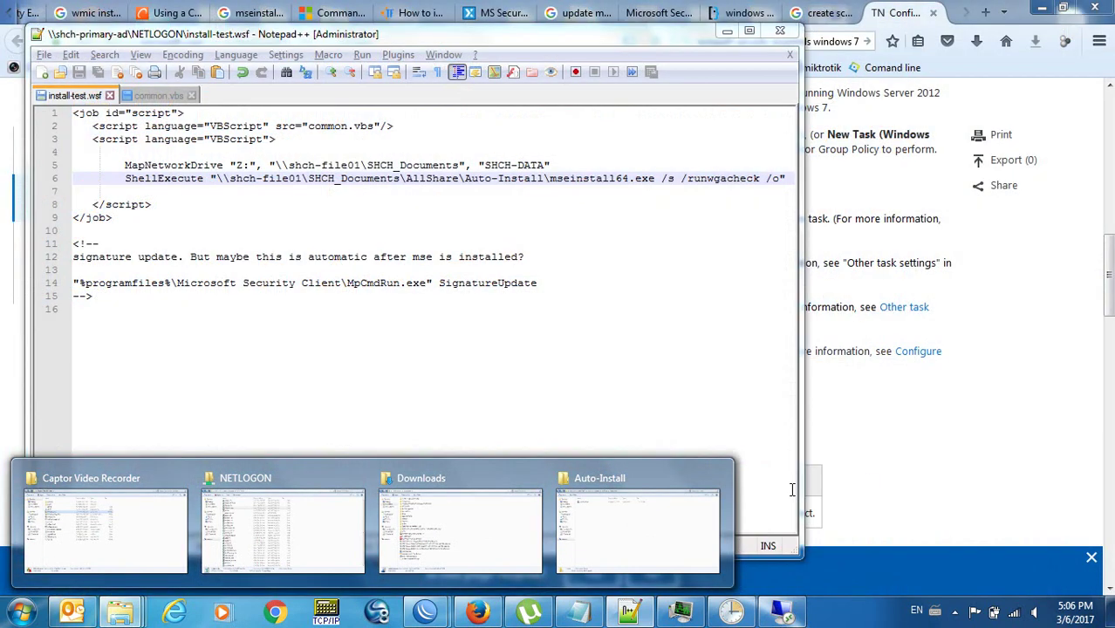
{"action": "left_click", "coordinate": [665, 521]}
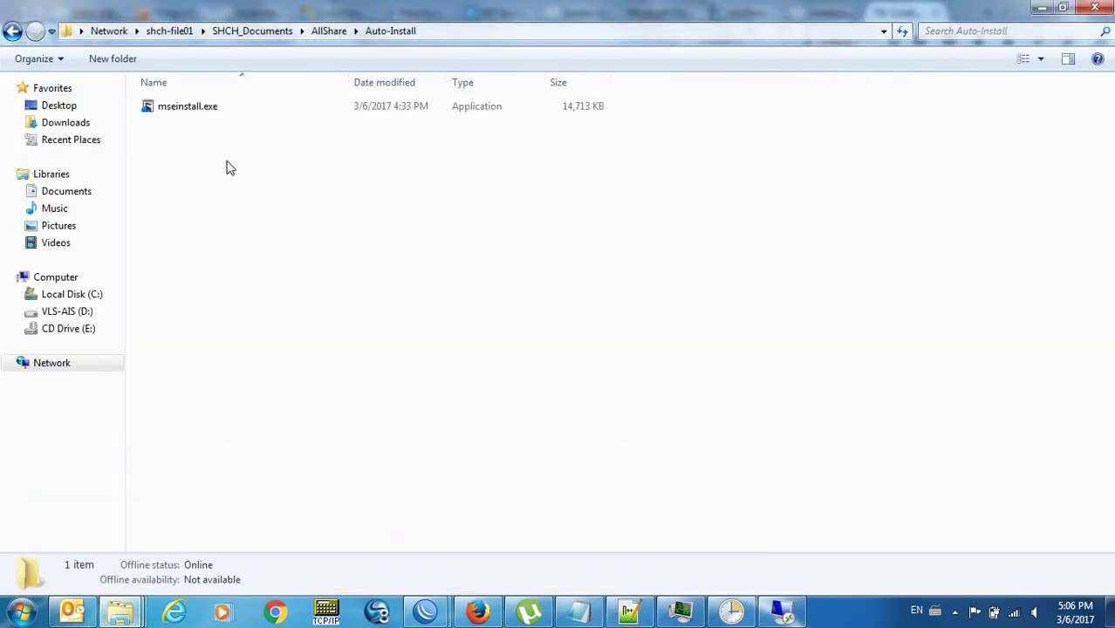
{"action": "left_click", "coordinate": [187, 114]}
{"action": "key", "text": "F2"}
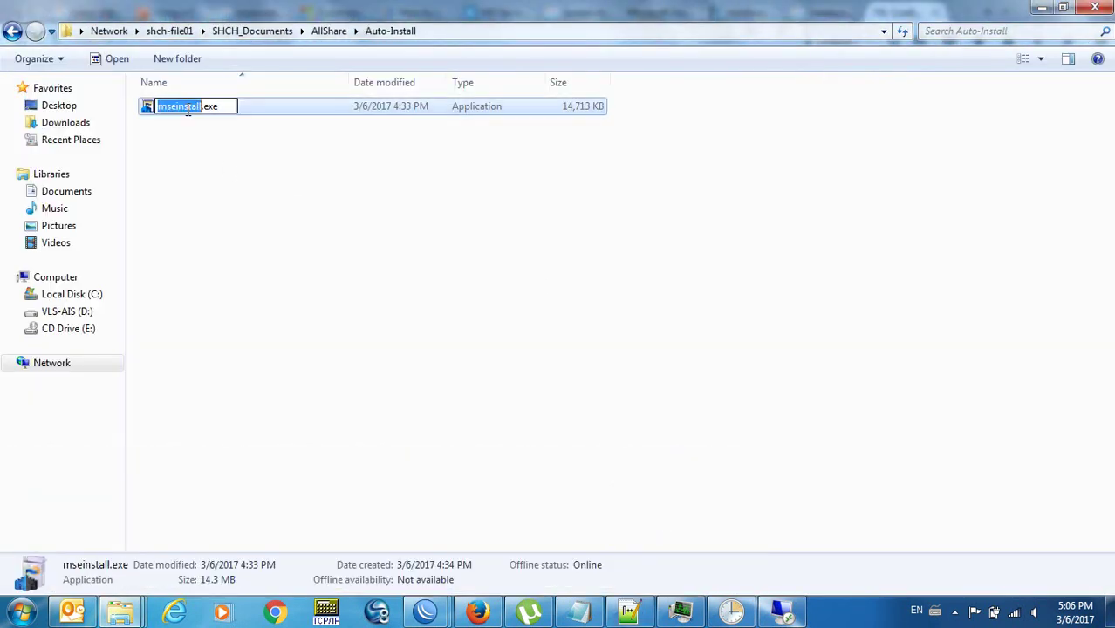
{"action": "key", "text": "Right"}
{"action": "type", "text": "64"}
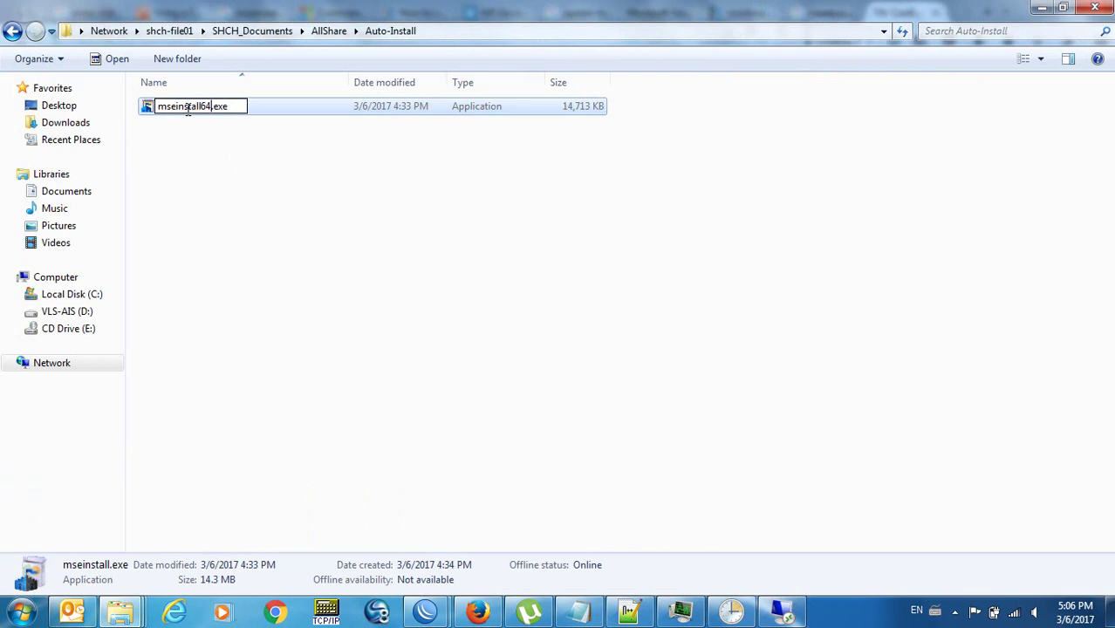
{"action": "key", "text": "Return"}
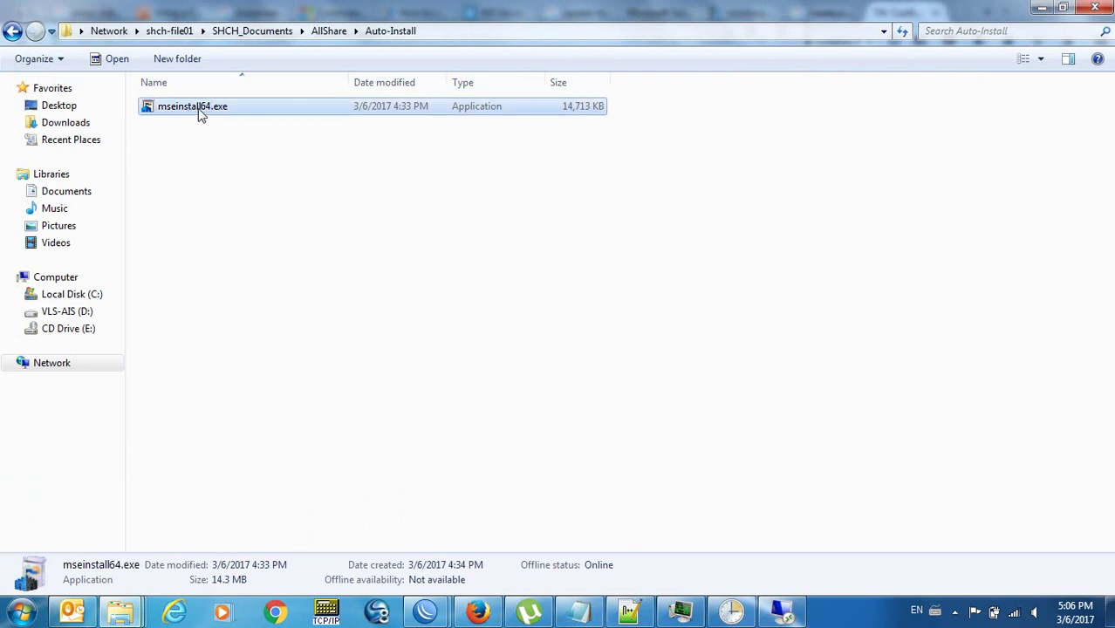
{"action": "left_click", "coordinate": [478, 610]}
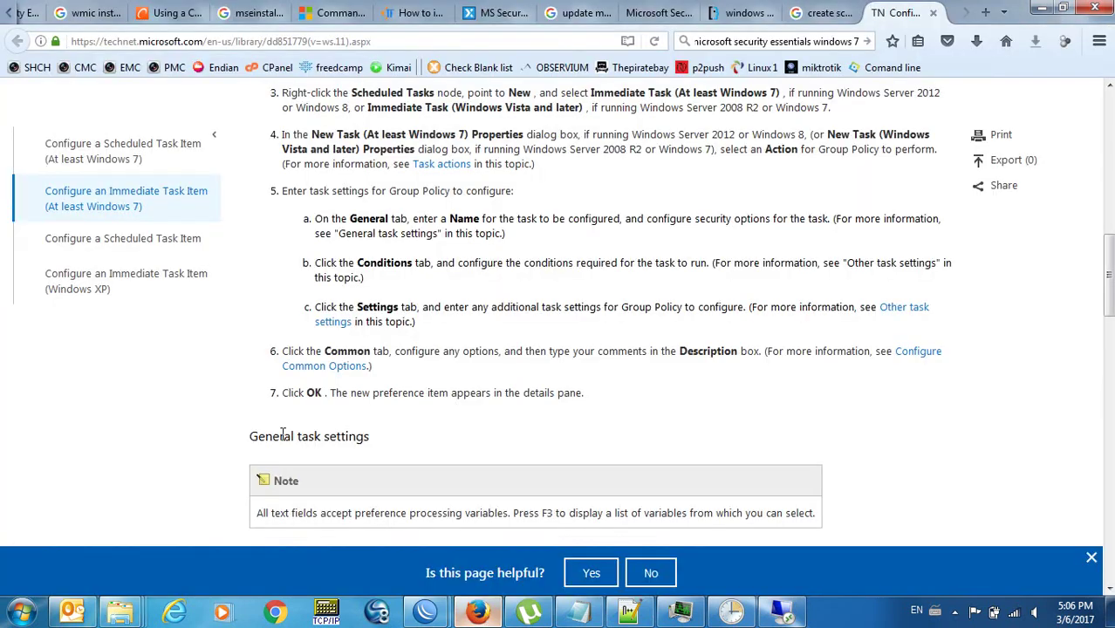
Close the leftover research tabs, including the wmic install application search.
{"action": "key", "text": "ctrl+w"}
{"action": "key", "text": "ctrl+w"}
{"action": "key", "text": "ctrl+w"}
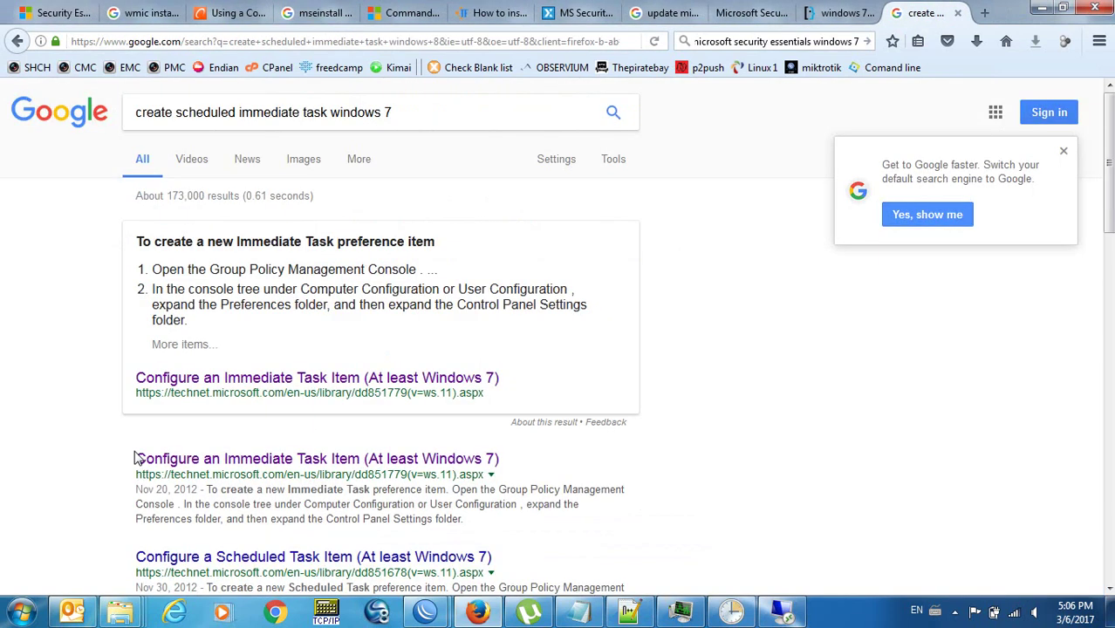
{"action": "key", "text": "ctrl+w"}
{"action": "key", "text": "ctrl+w"}
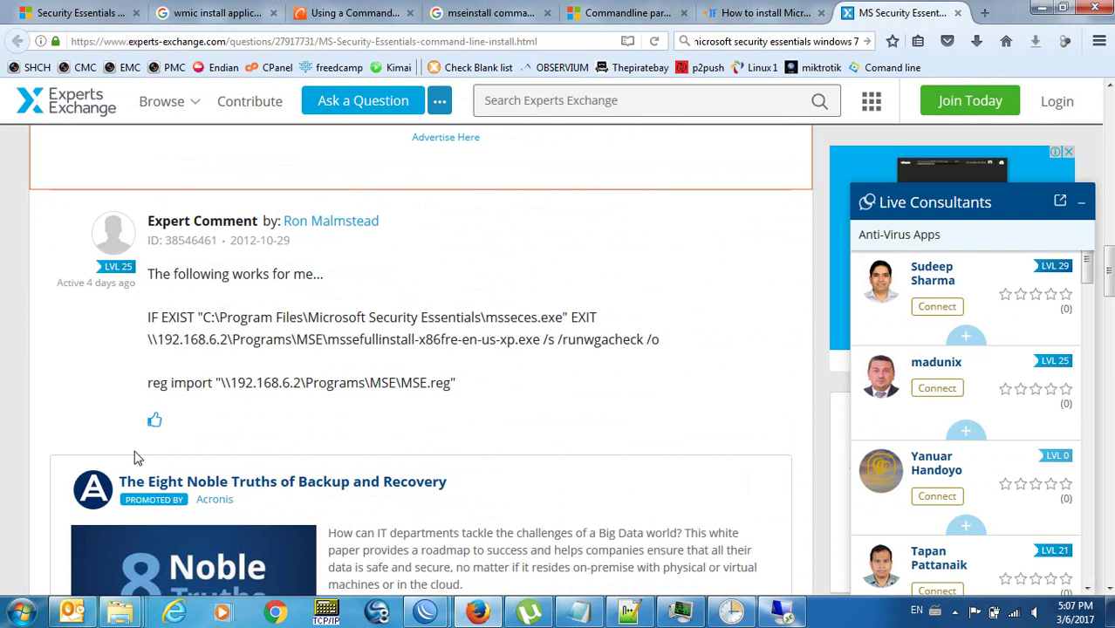
{"action": "key", "text": "ctrl+w"}
{"action": "key", "text": "ctrl+w"}
{"action": "key", "text": "ctrl+w"}
{"action": "key", "text": "ctrl+w"}
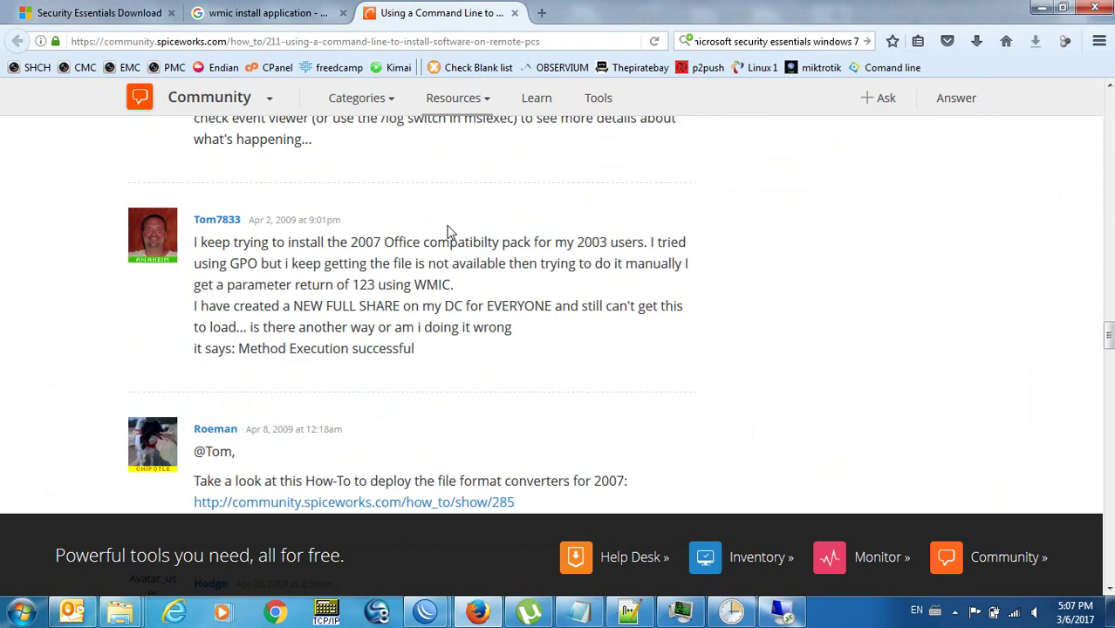
{"action": "key", "text": "ctrl+w"}
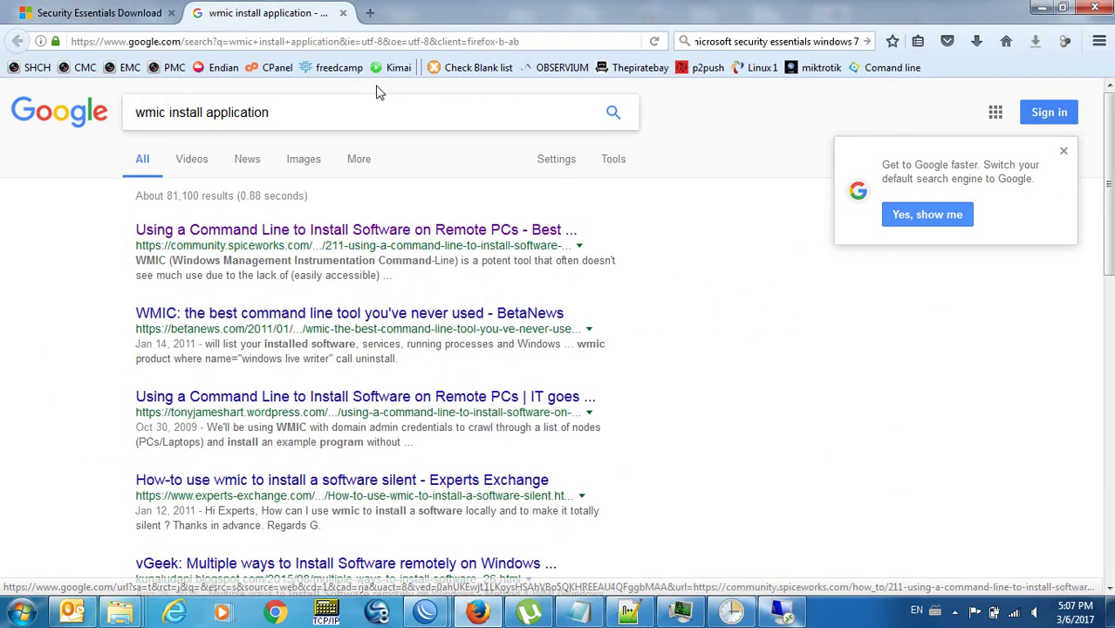
{"action": "left_click", "coordinate": [343, 13]}
Download the English Windows Vista/Windows 7 32-bit Security Essentials installer, mseinstall.exe.
{"action": "left_click", "coordinate": [119, 368]}
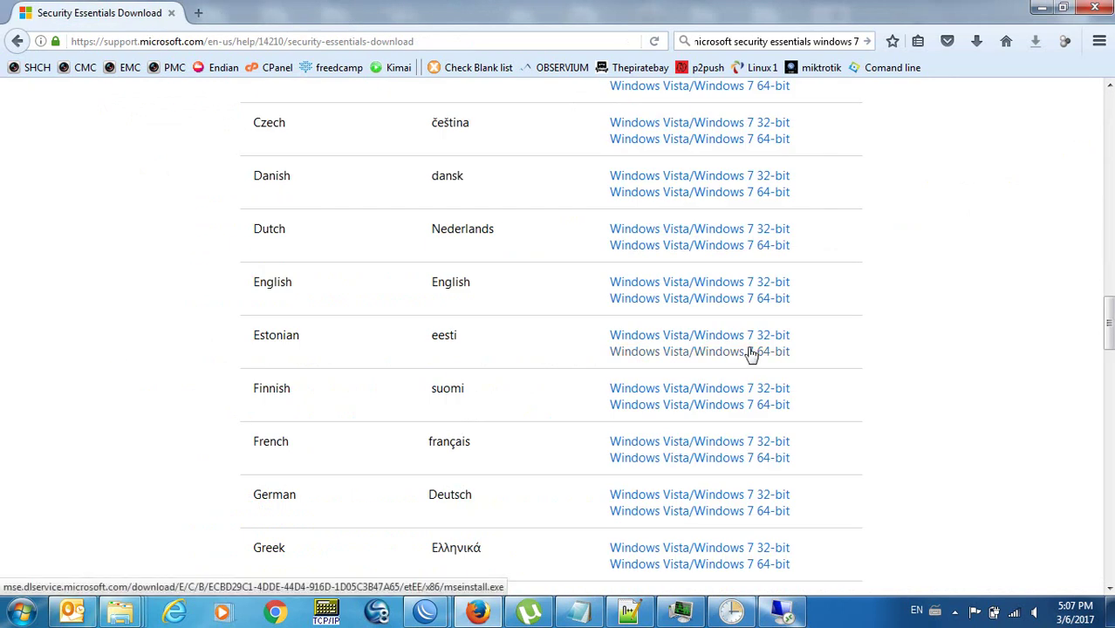
{"action": "left_click", "coordinate": [741, 286]}
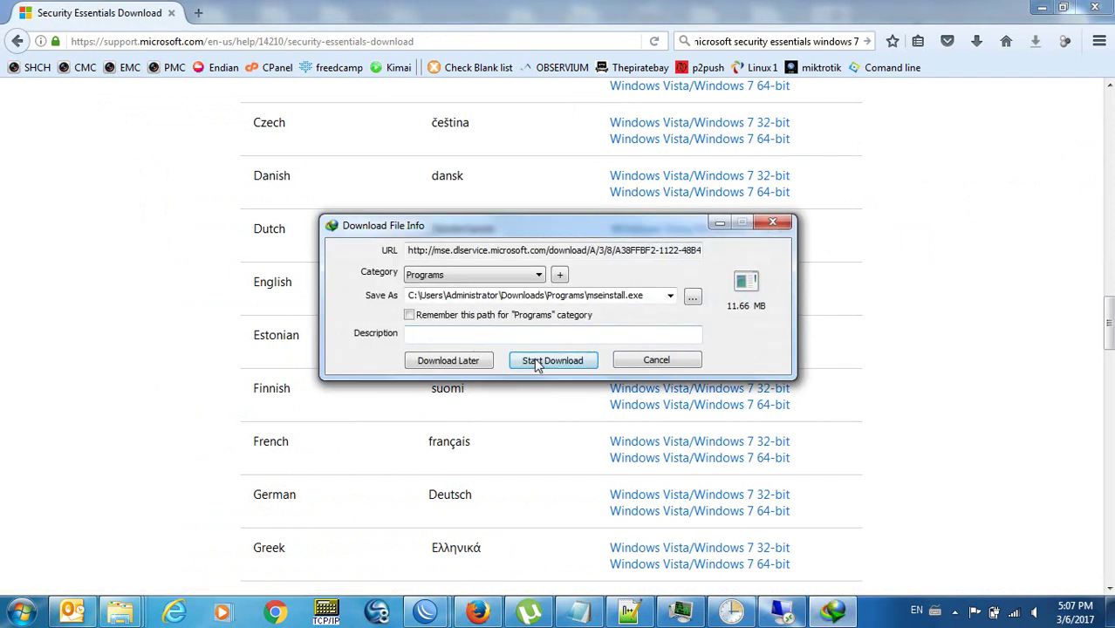
{"action": "left_click", "coordinate": [538, 361]}
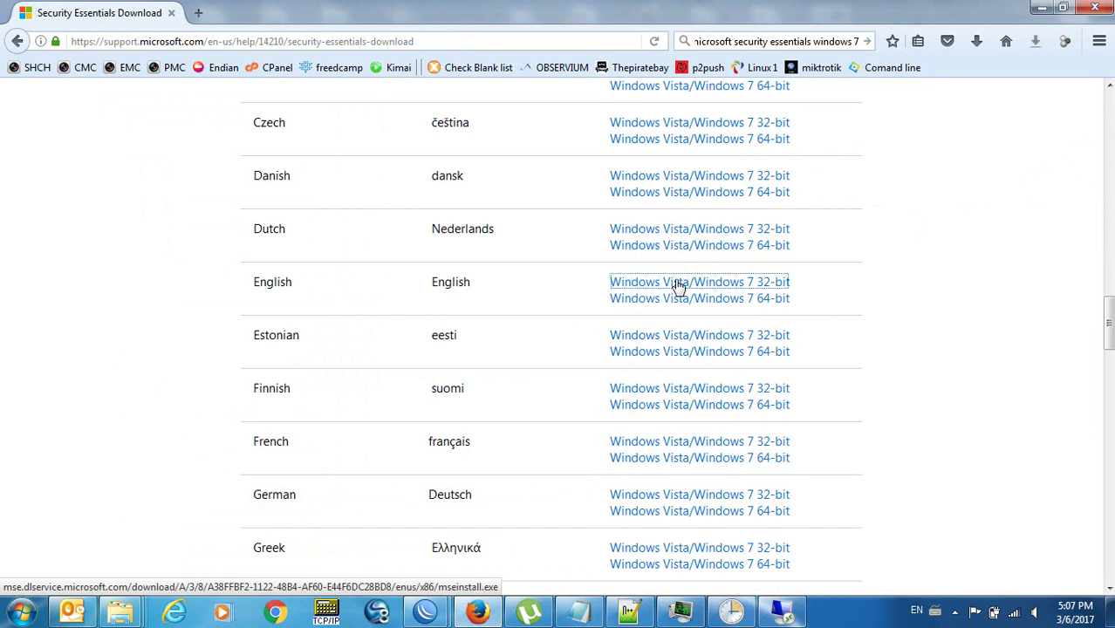
{"action": "left_click", "coordinate": [877, 294]}
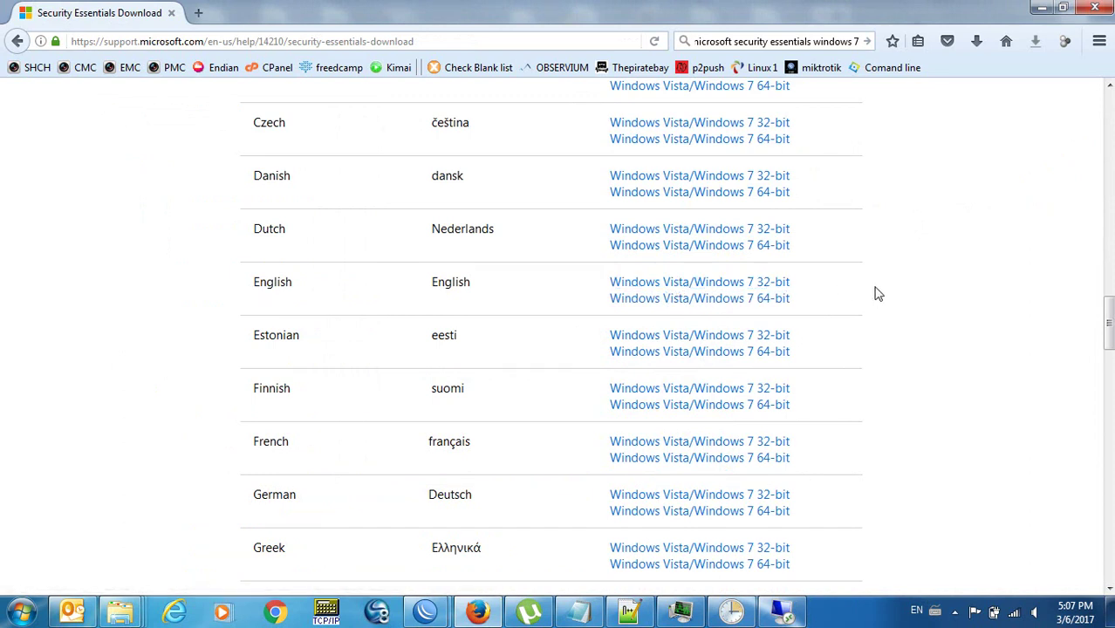
{"action": "mouse_move", "coordinate": [123, 615]}
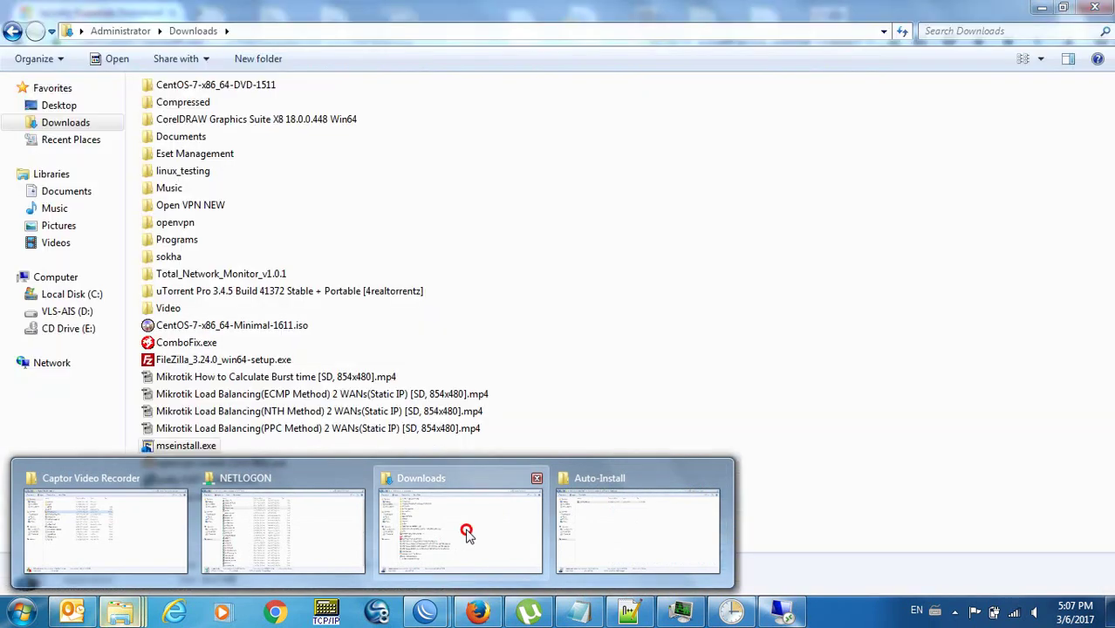
Rename the downloaded mseinstall.exe in the Downloads folder to mseinstall32.exe.
{"action": "left_click", "coordinate": [462, 534]}
{"action": "left_click", "coordinate": [294, 474]}
{"action": "left_click", "coordinate": [205, 448]}
{"action": "left_click", "coordinate": [205, 446]}
{"action": "left_click", "coordinate": [204, 446]}
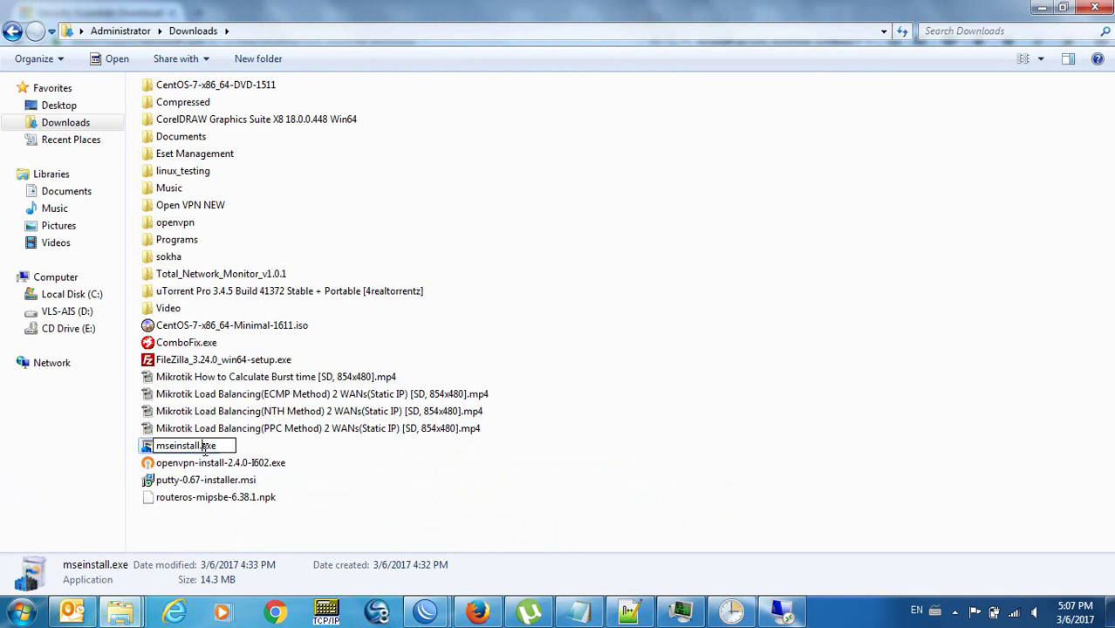
{"action": "type", "text": "32"}
{"action": "key", "text": "Return"}
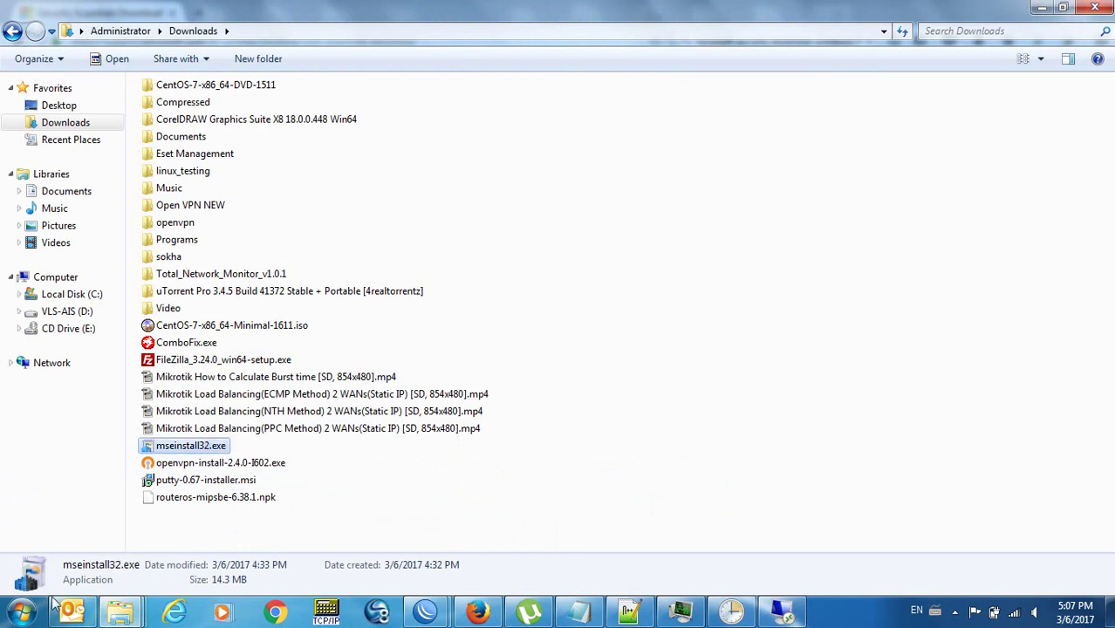
Paste mseinstall32.exe into the Auto-Install folder alongside mseinstall64.exe.
{"action": "left_click", "coordinate": [120, 611]}
{"action": "left_click", "coordinate": [593, 561]}
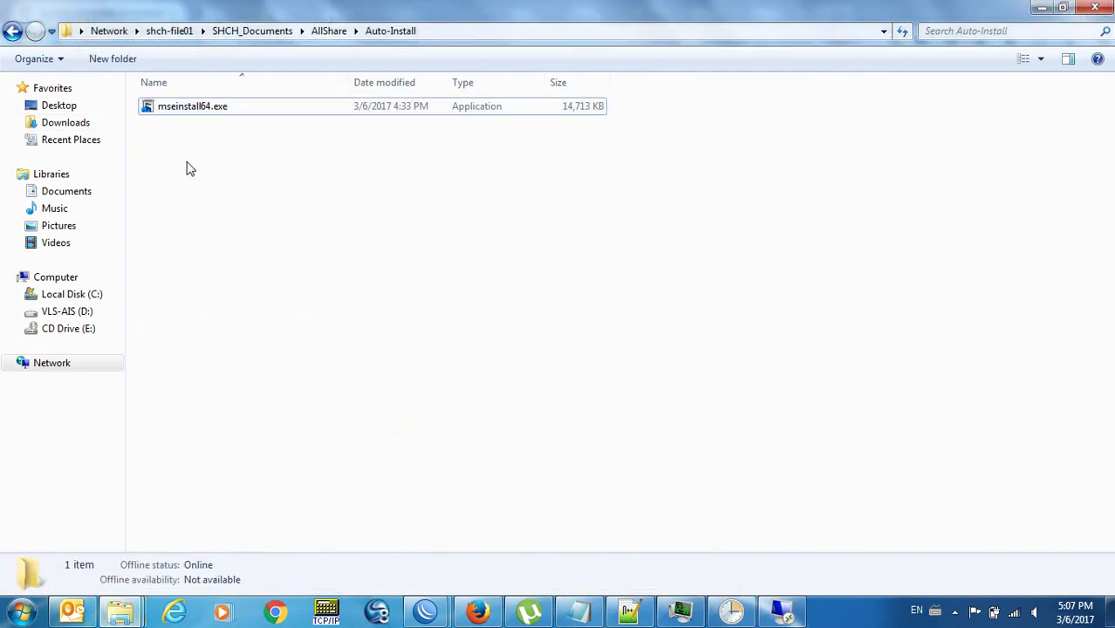
{"action": "key", "text": "ctrl+v"}
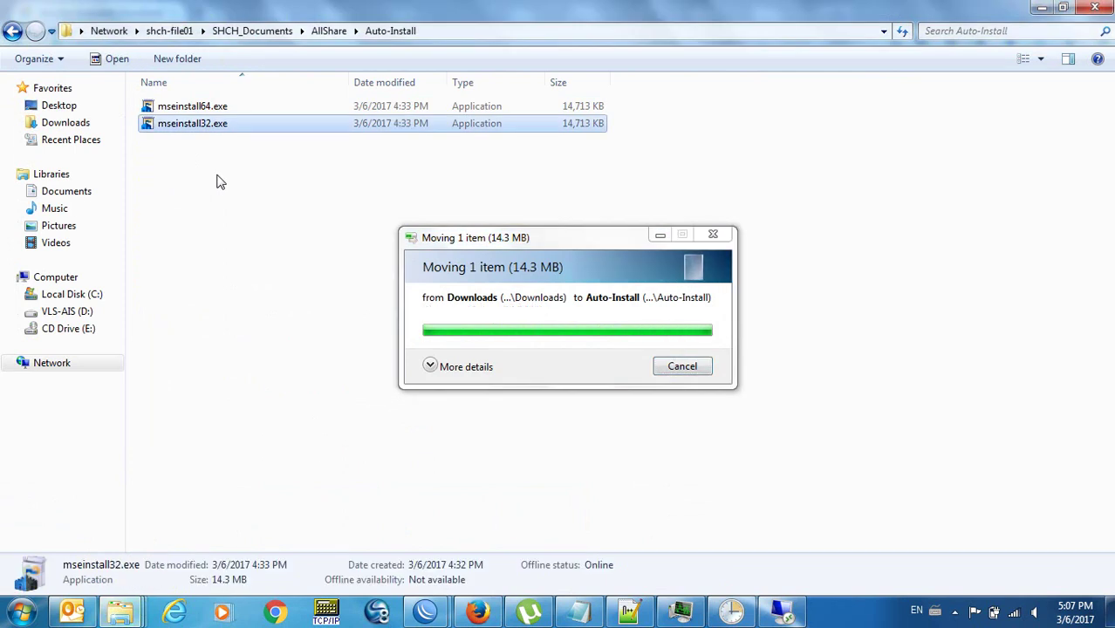
{"action": "left_click", "coordinate": [219, 182]}
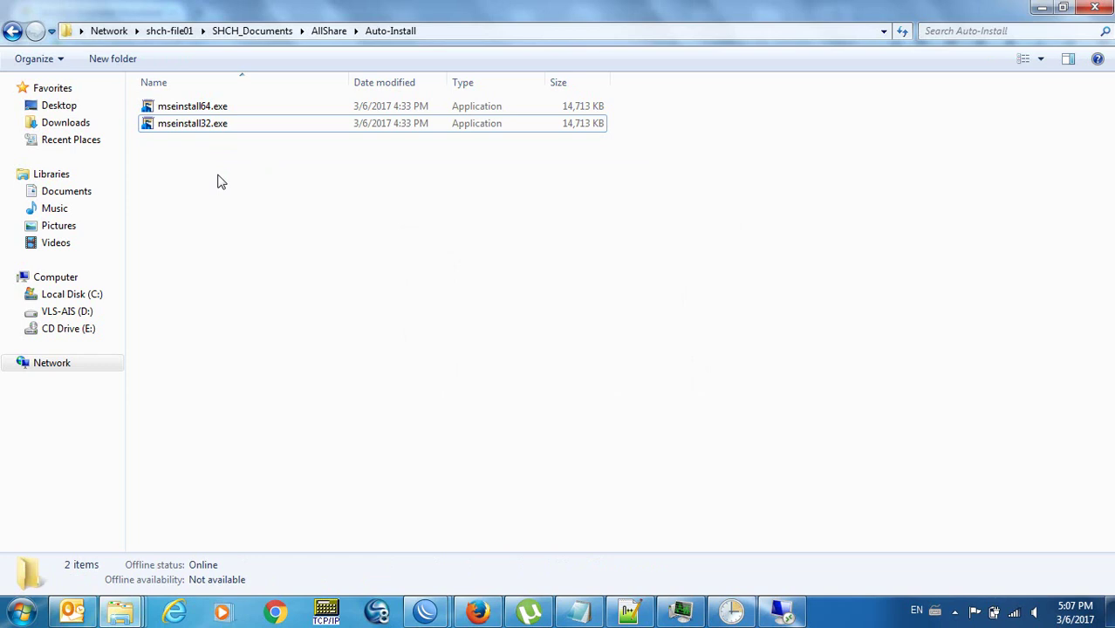
{"action": "left_click", "coordinate": [218, 124]}
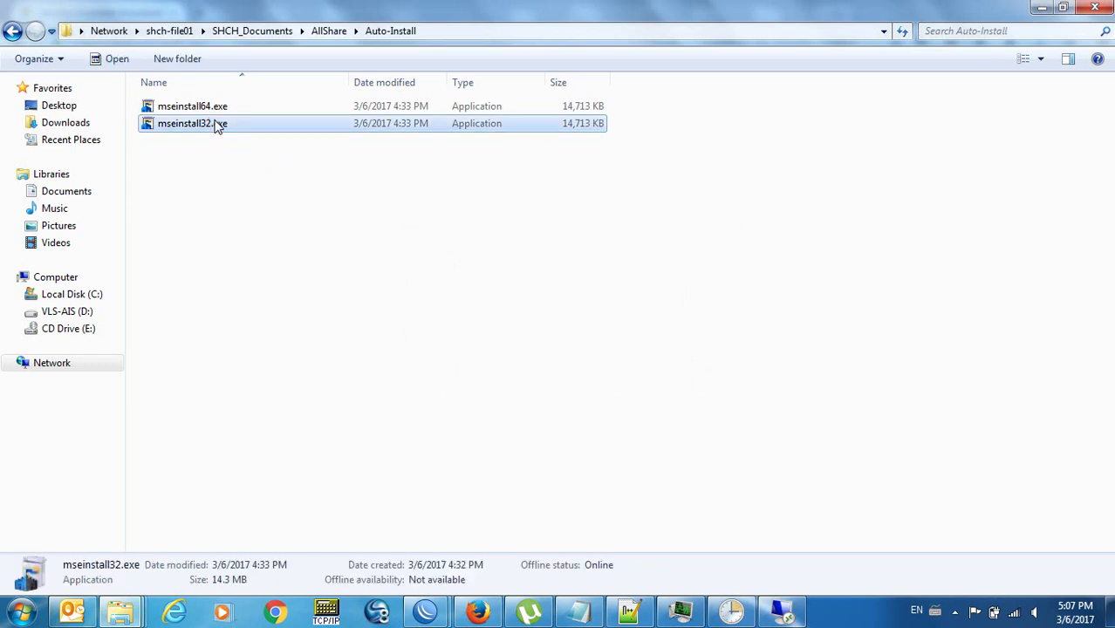
{"action": "double_click", "coordinate": [196, 127]}
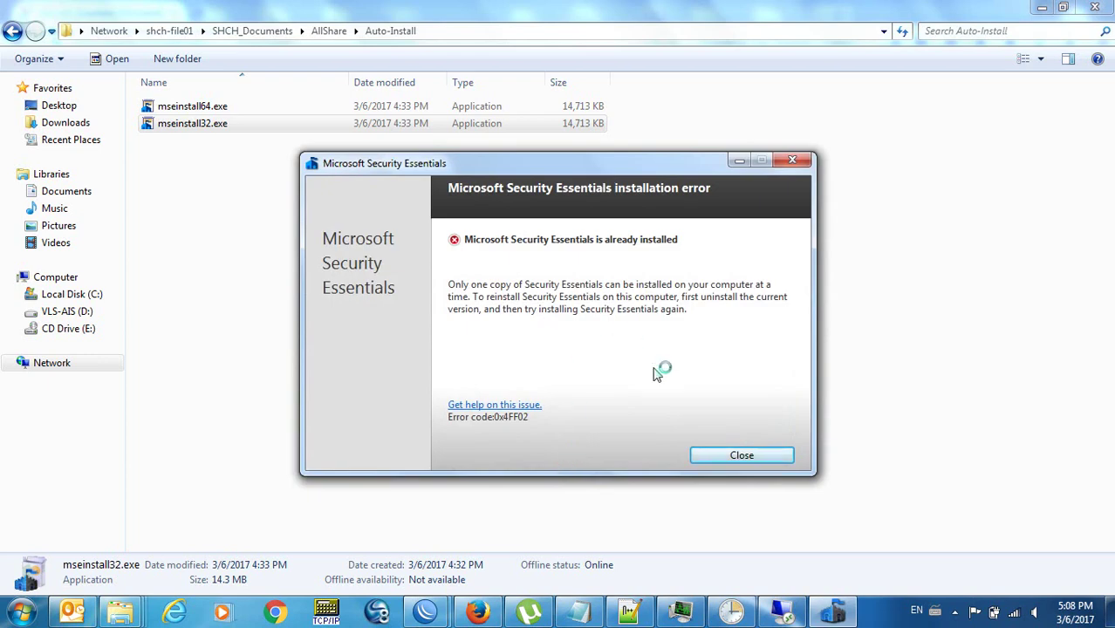
{"action": "left_click", "coordinate": [801, 166]}
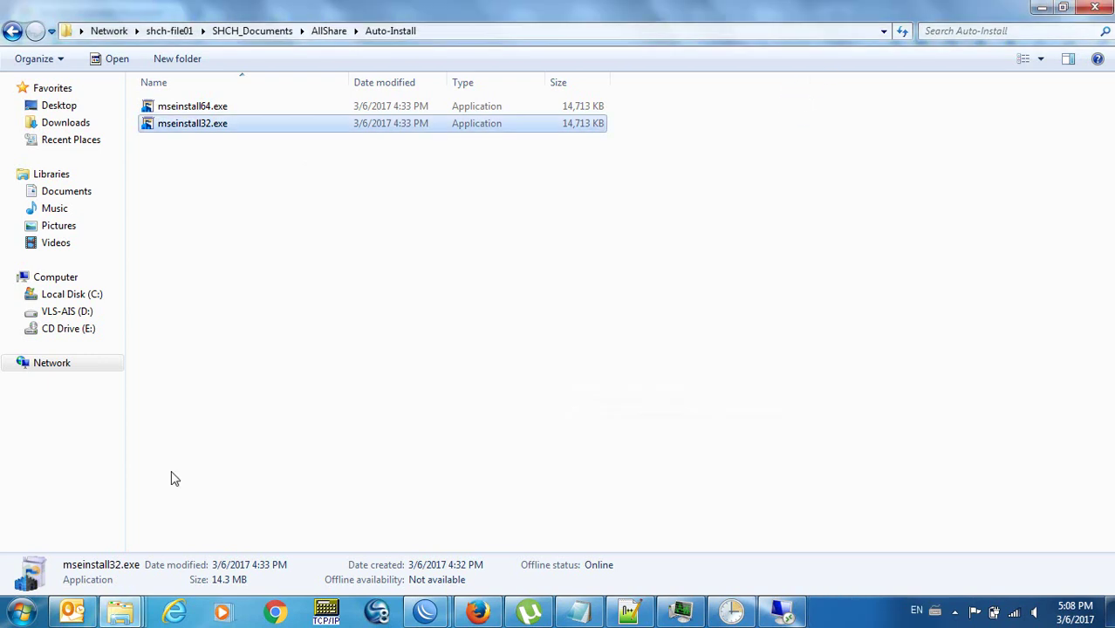
{"action": "left_click", "coordinate": [26, 614]}
Search Start for 'add rem' to reach Programs and Features.
{"action": "type", "text": "add"}
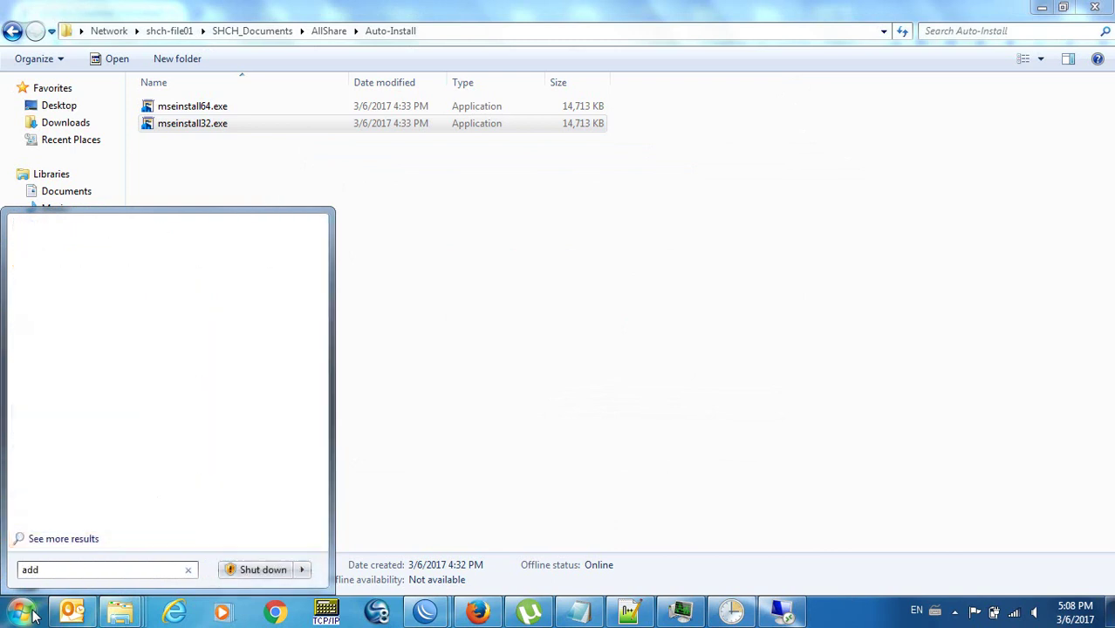
{"action": "type", "text": " rem4"}
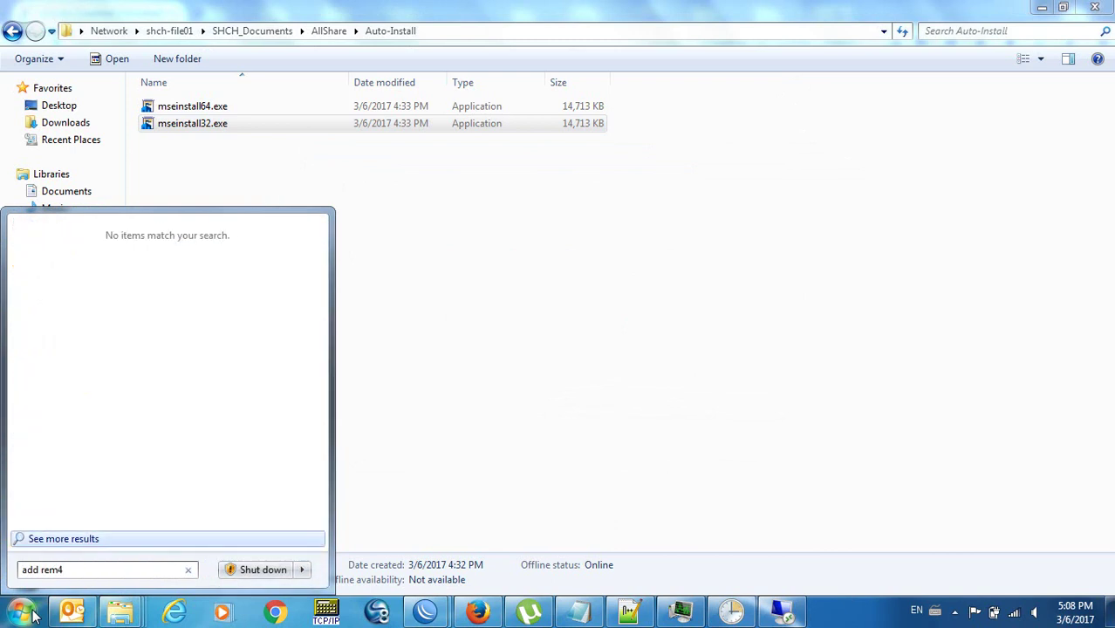
{"action": "key", "text": "Return"}
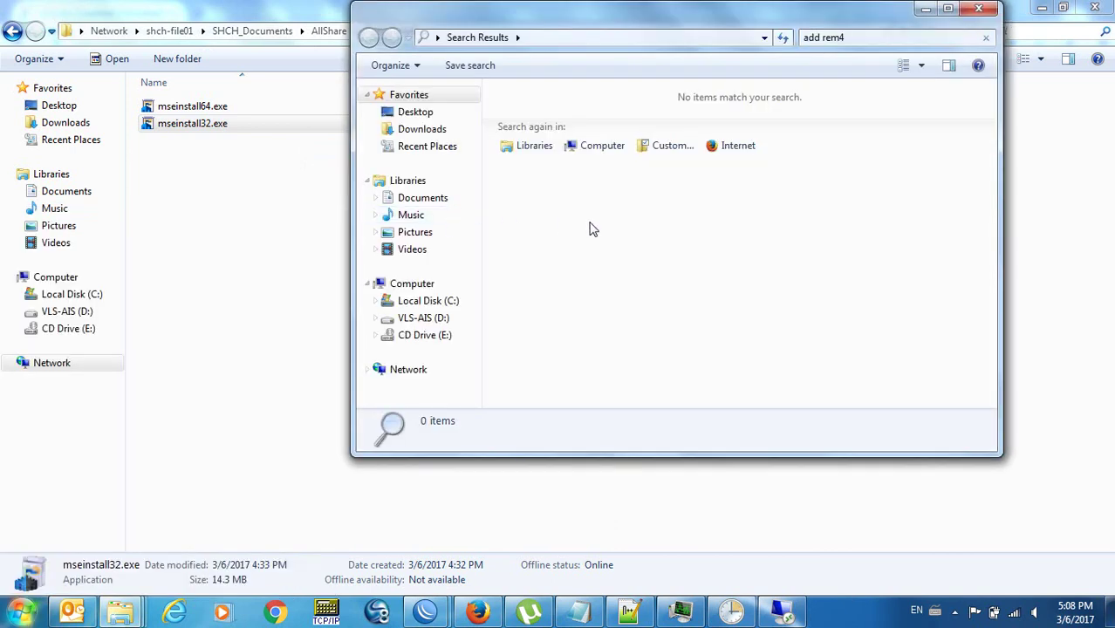
{"action": "left_click", "coordinate": [978, 8]}
{"action": "key", "text": "super"}
{"action": "type", "text": "add rem"}
{"action": "key", "text": "Return"}
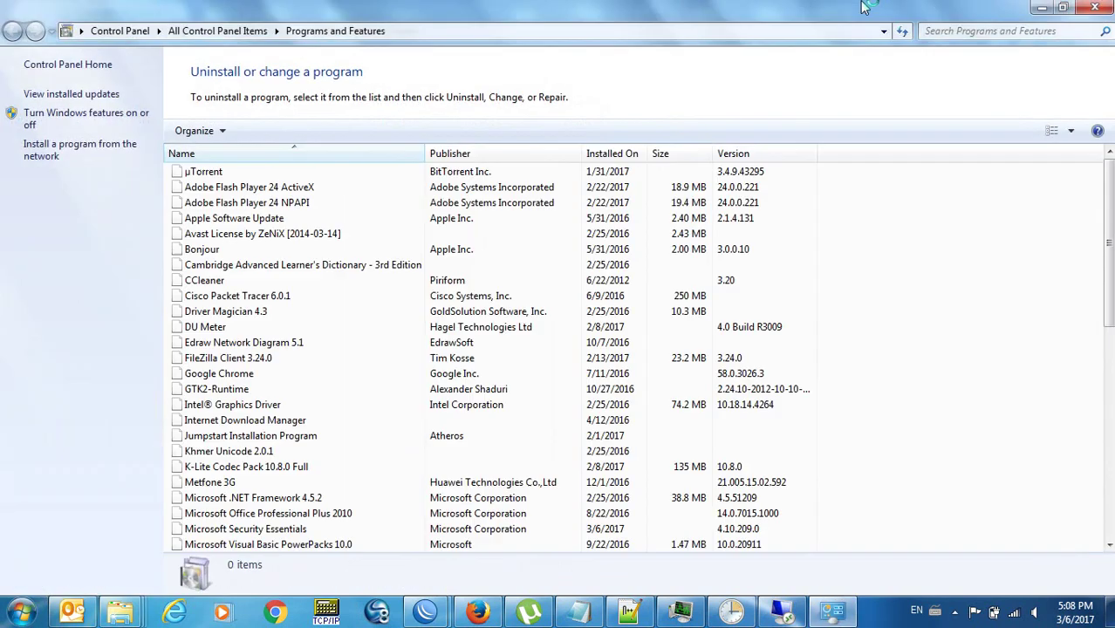
{"action": "left_click", "coordinate": [1107, 497]}
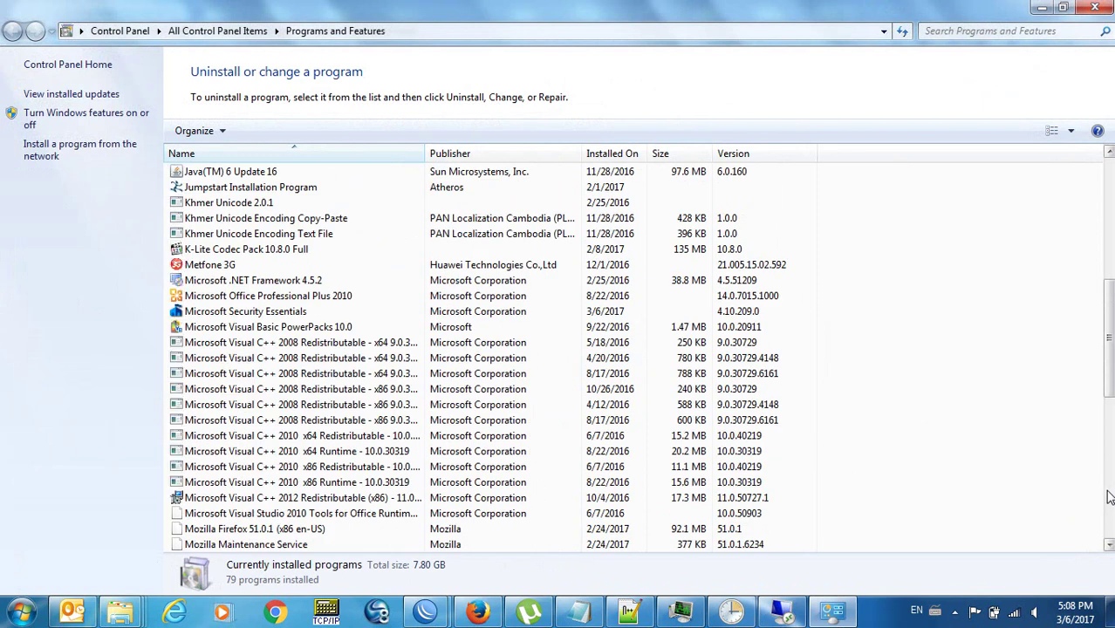
Uninstall Microsoft Security Essentials, confirming the removal and finishing the wizard.
{"action": "left_click", "coordinate": [268, 312]}
{"action": "left_click", "coordinate": [273, 129]}
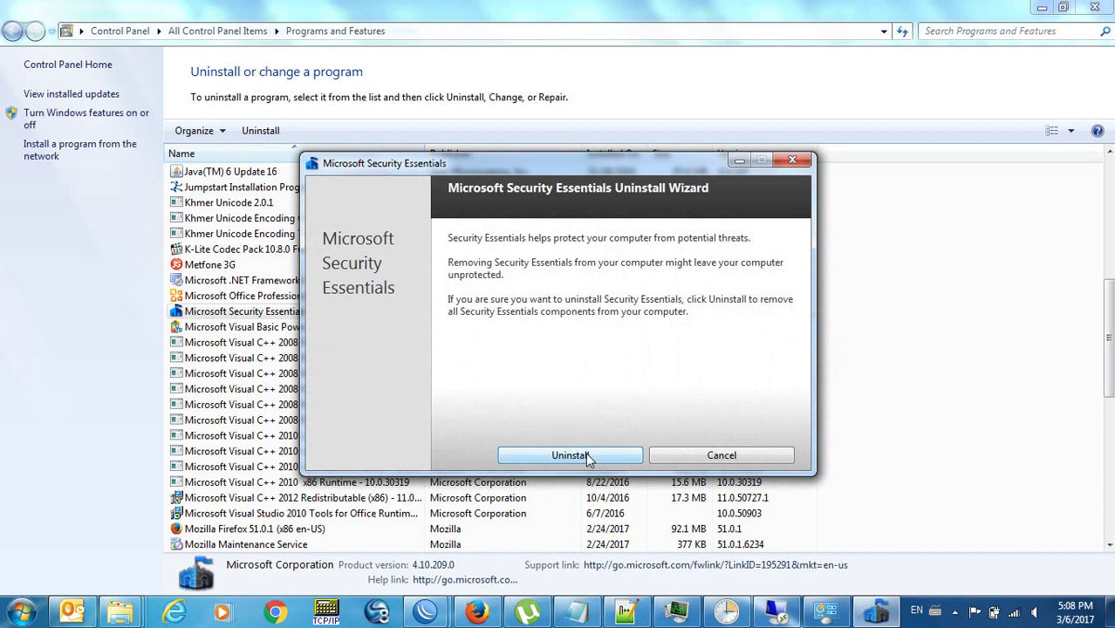
{"action": "left_click", "coordinate": [585, 453]}
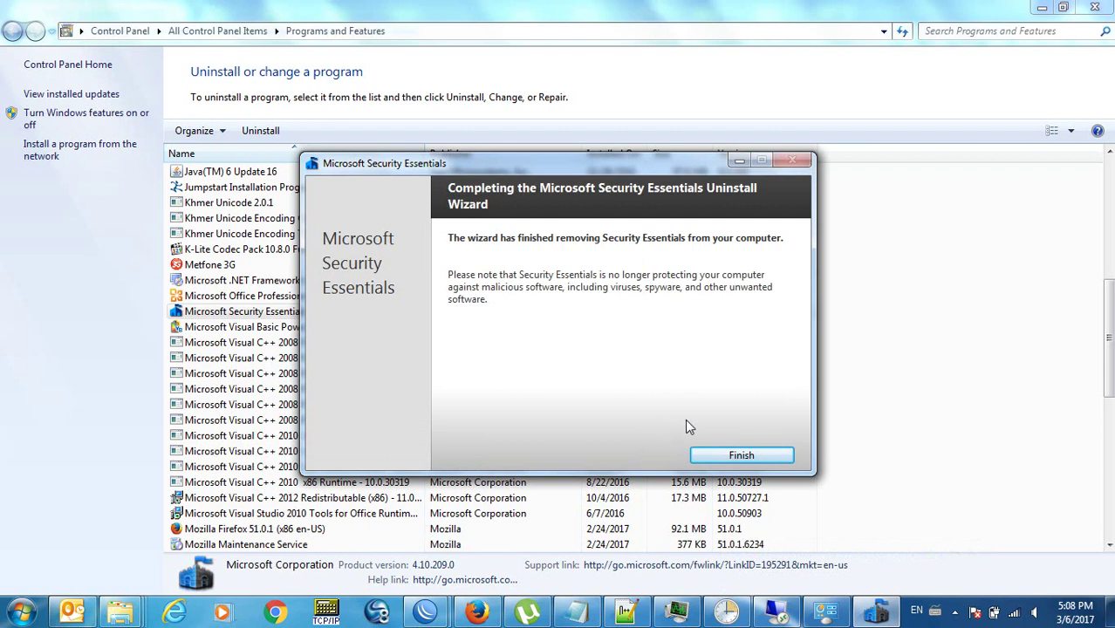
{"action": "left_click", "coordinate": [722, 455]}
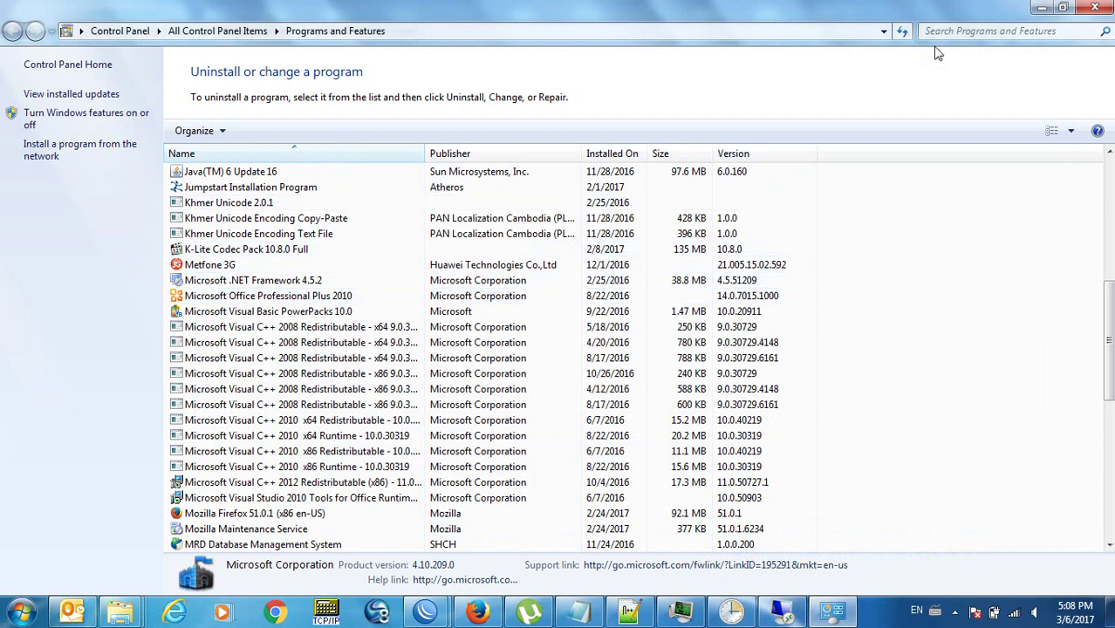
Close Programs and Features, decline the Security Essentials license to cancel setup, and return to the download page.
{"action": "left_click", "coordinate": [1094, 7]}
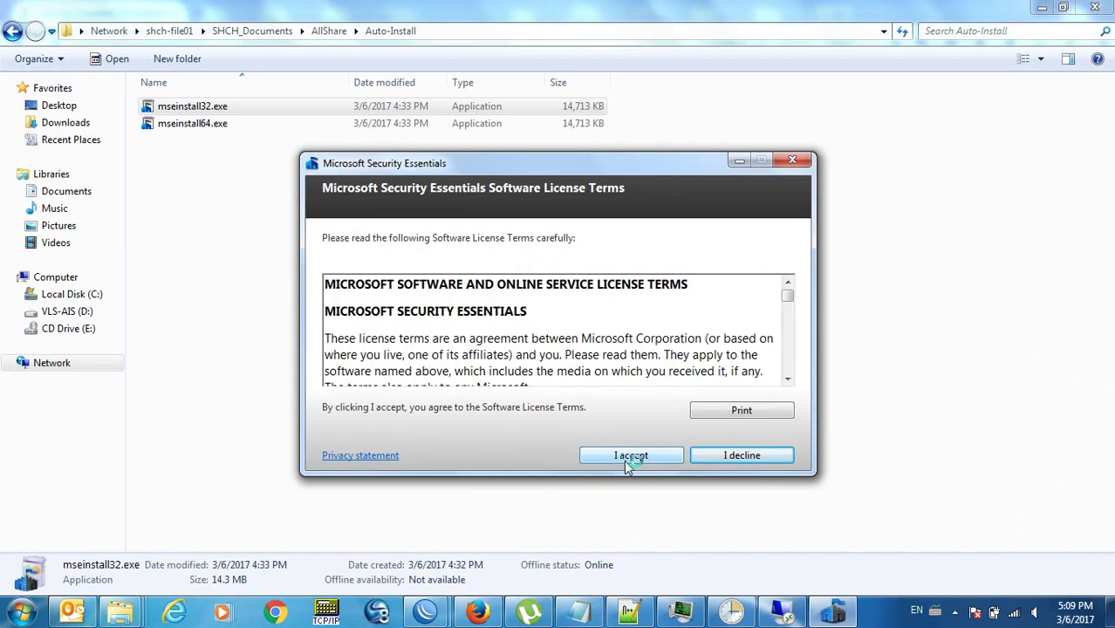
{"action": "left_click", "coordinate": [737, 460]}
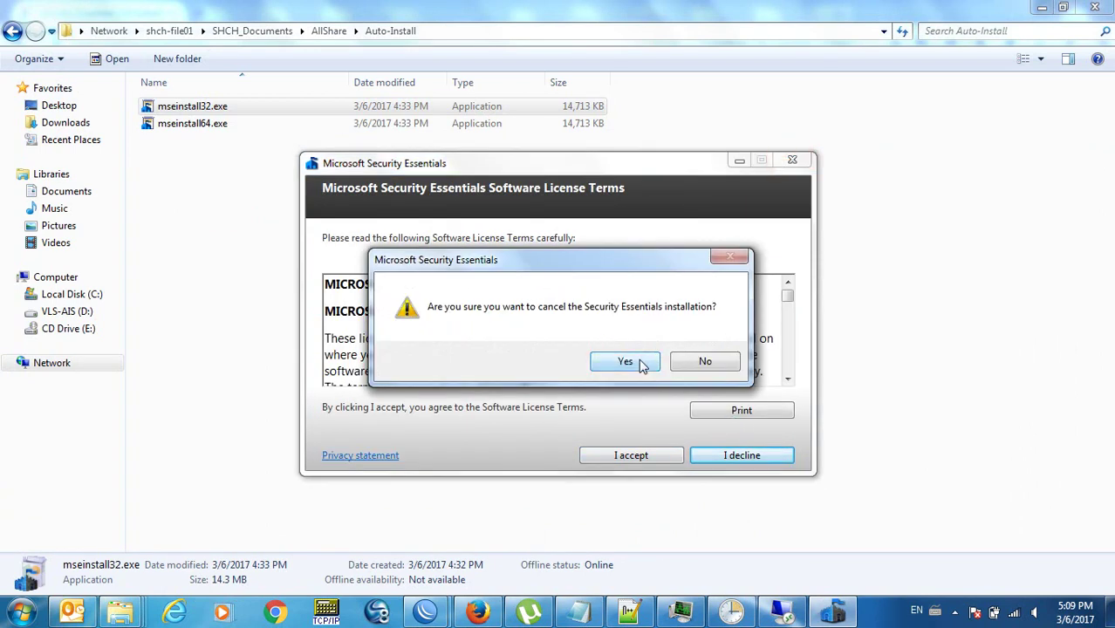
{"action": "left_click", "coordinate": [644, 366]}
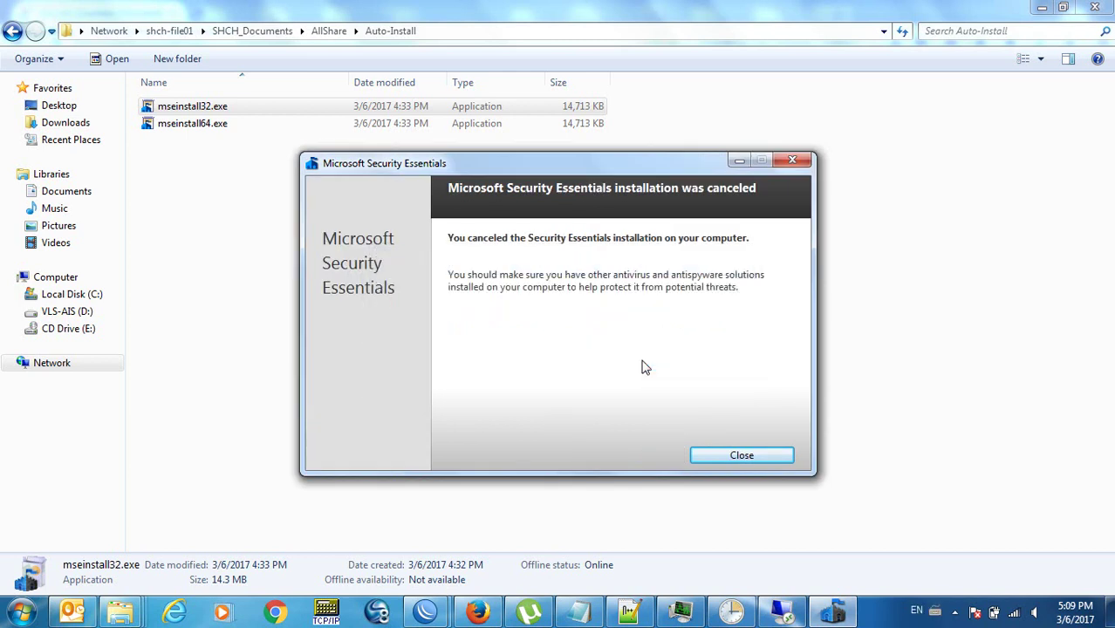
{"action": "left_click", "coordinate": [716, 459]}
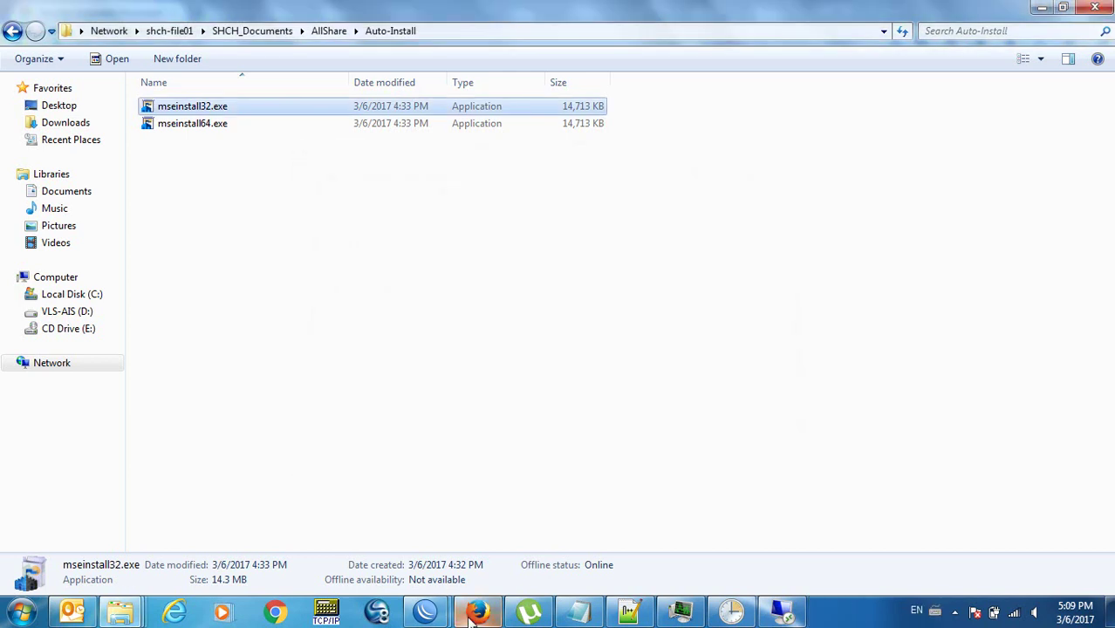
{"action": "left_click", "coordinate": [477, 611]}
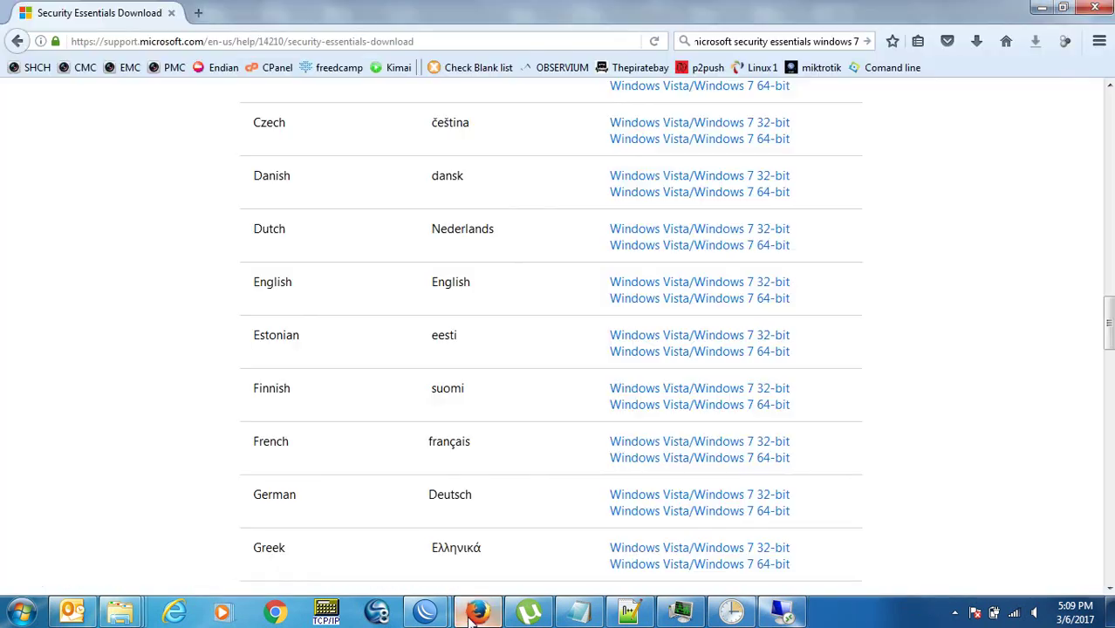
Download the English Windows Vista/Windows 7 32-bit mseinstall.exe and show it in Downloads\Programs.
{"action": "left_click", "coordinate": [689, 285]}
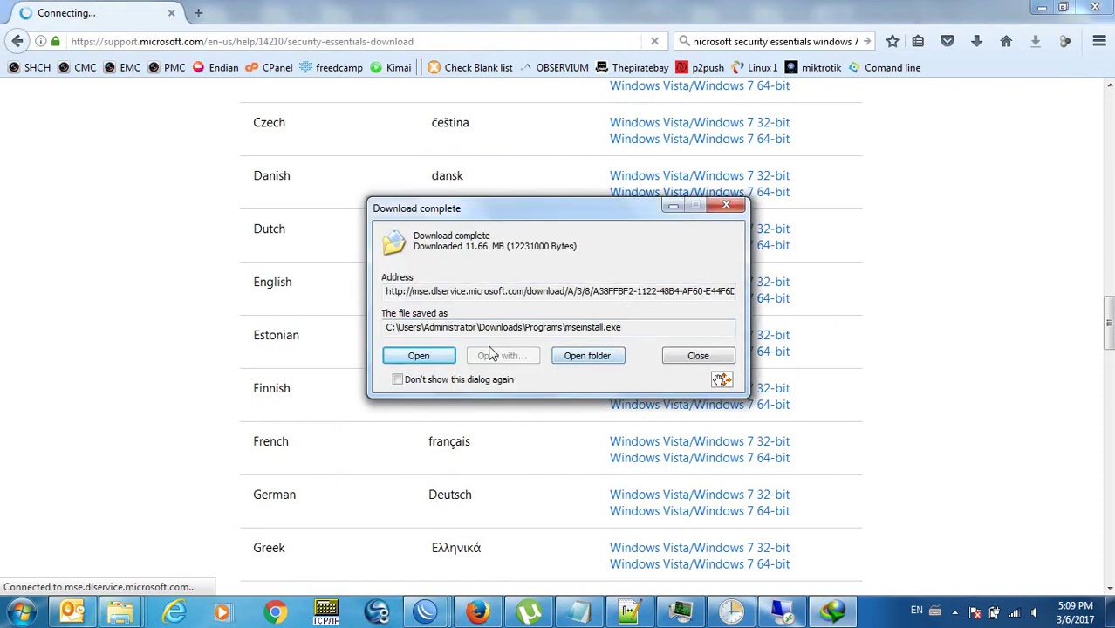
{"action": "double_click", "coordinate": [635, 295]}
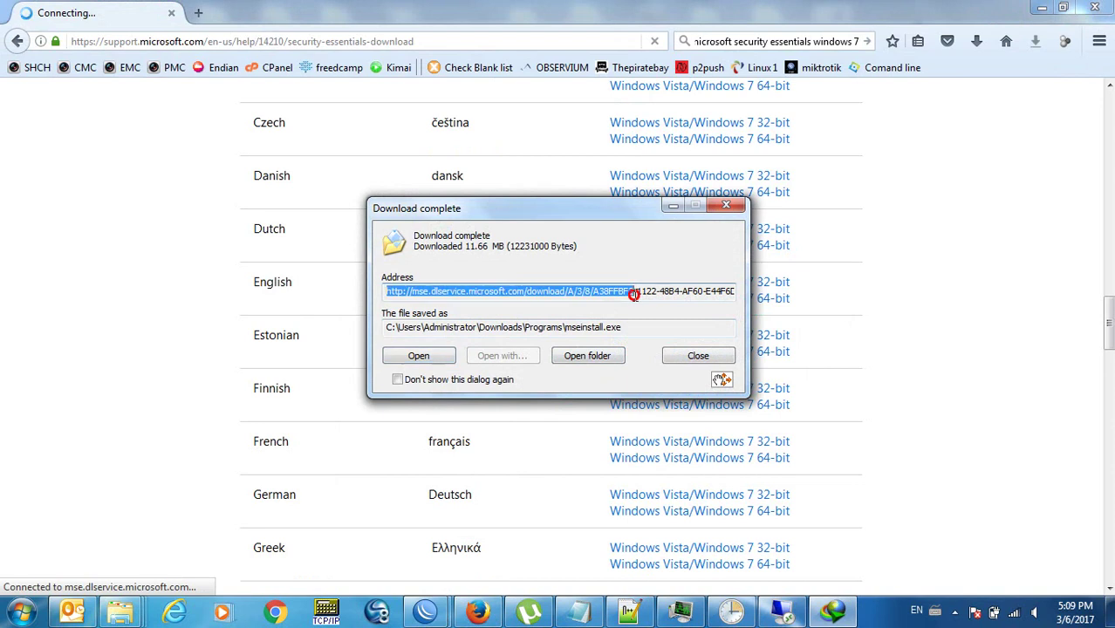
{"action": "left_click", "coordinate": [717, 295]}
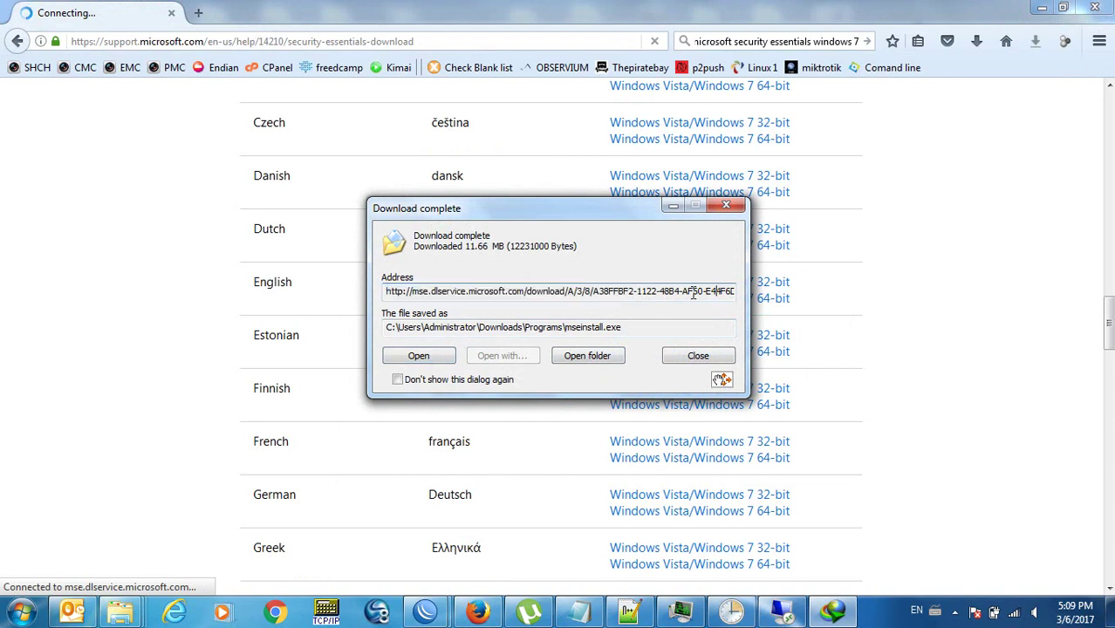
{"action": "left_click_drag", "start_coordinate": [693, 291], "coordinate": [870, 294]}
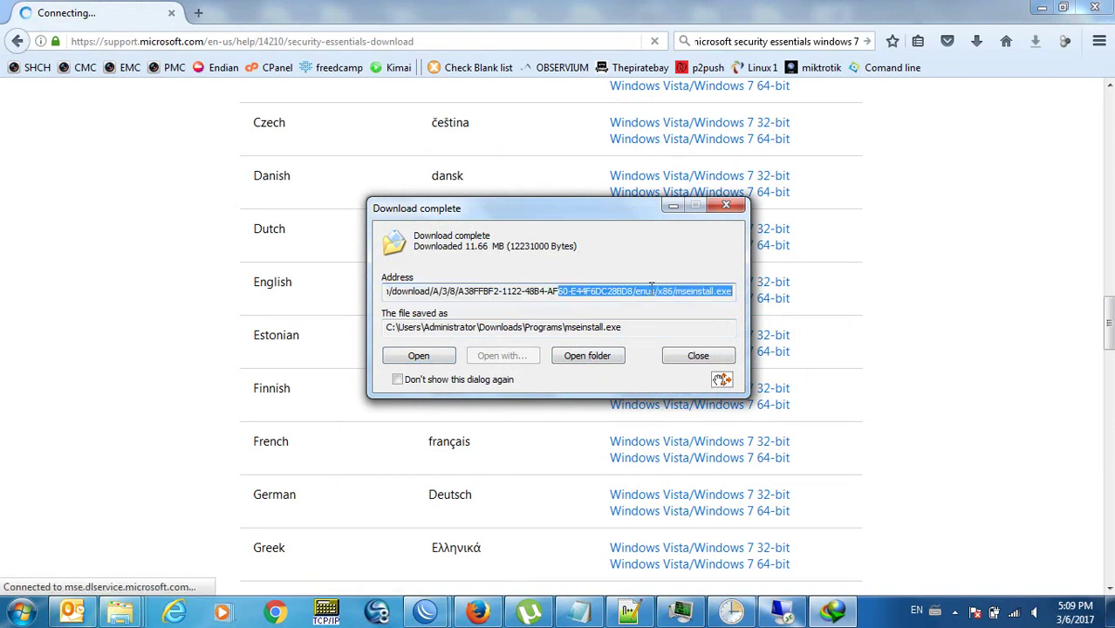
{"action": "left_click", "coordinate": [650, 288]}
{"action": "left_click", "coordinate": [604, 356]}
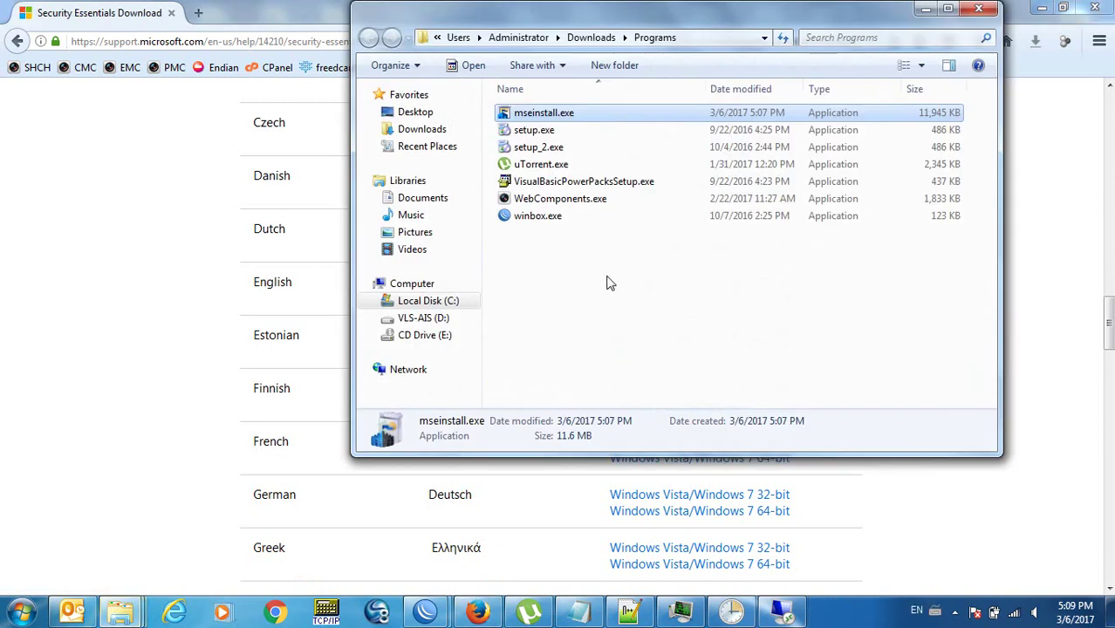
{"action": "right_click", "coordinate": [538, 120]}
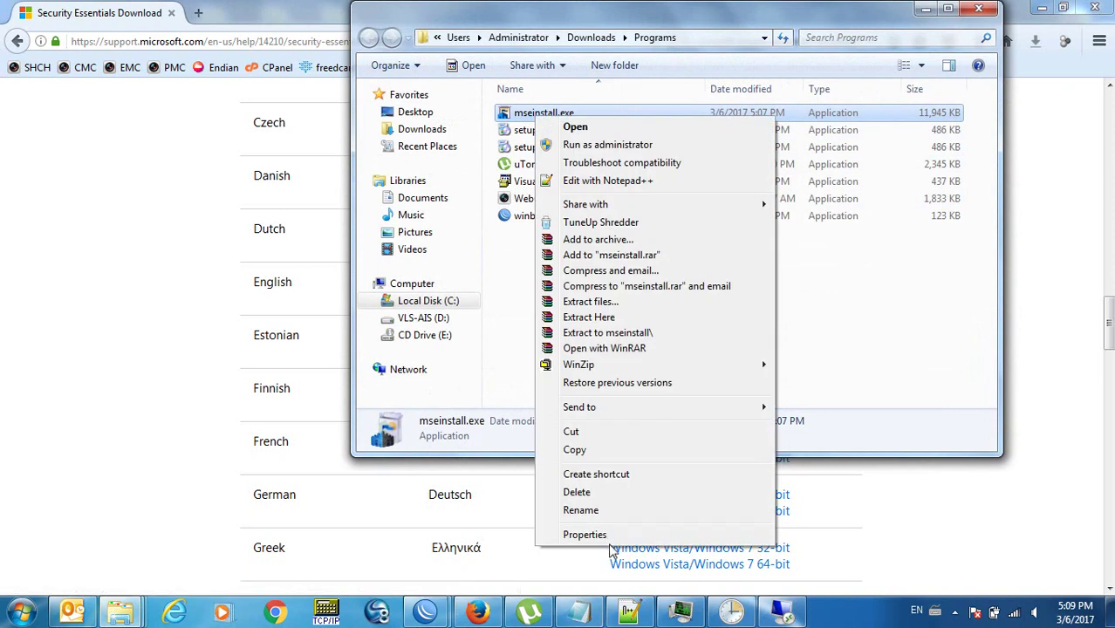
{"action": "left_click", "coordinate": [610, 551]}
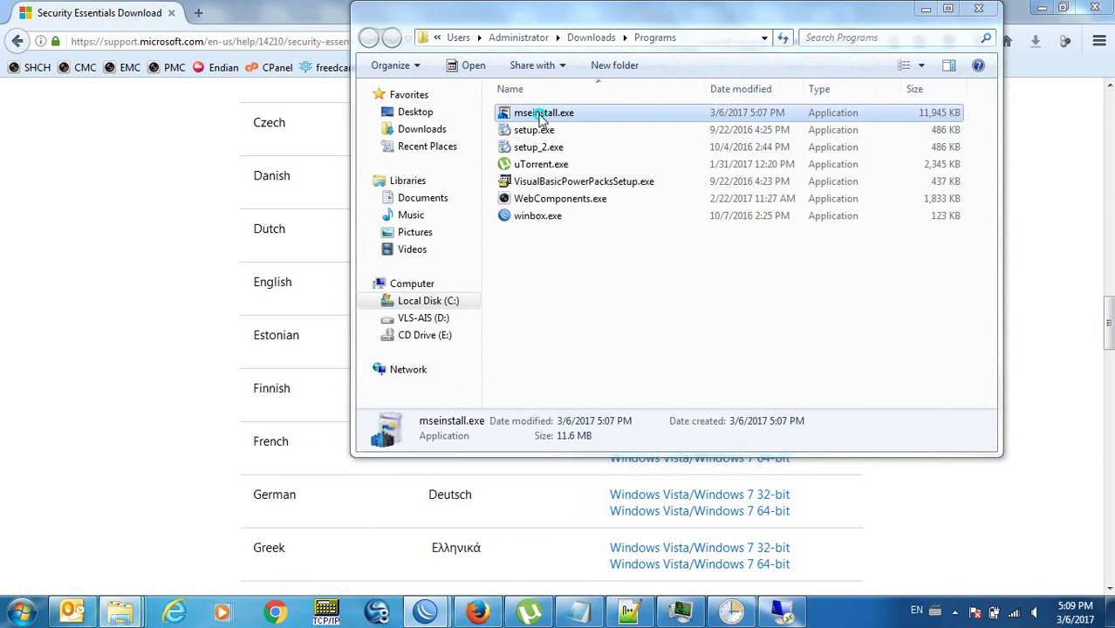
{"action": "right_click", "coordinate": [538, 114]}
{"action": "left_click", "coordinate": [634, 531]}
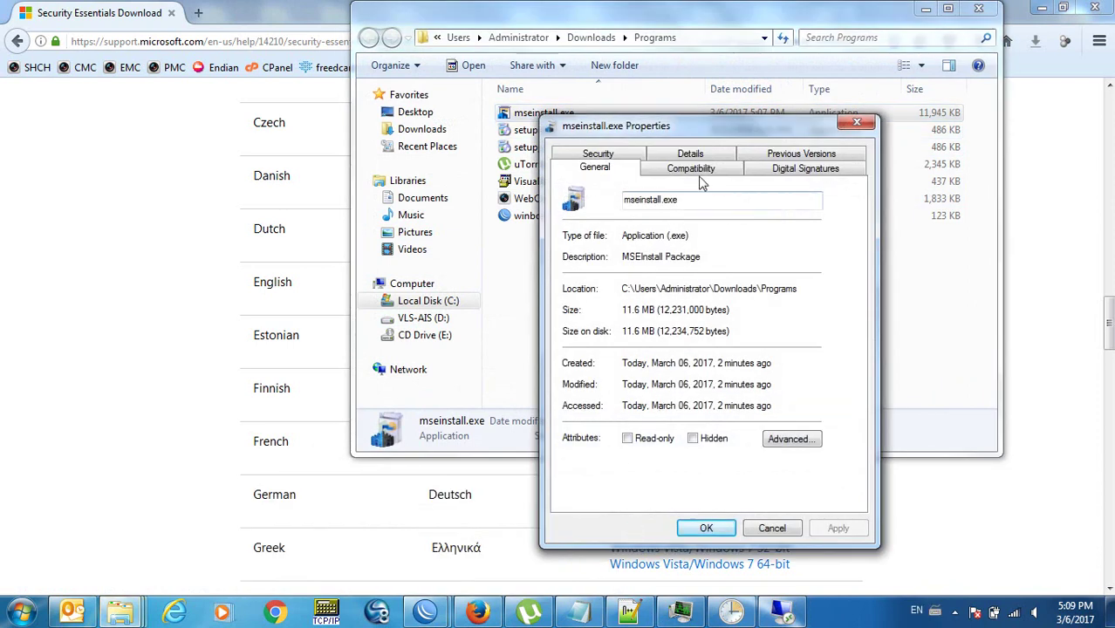
{"action": "left_click", "coordinate": [708, 168]}
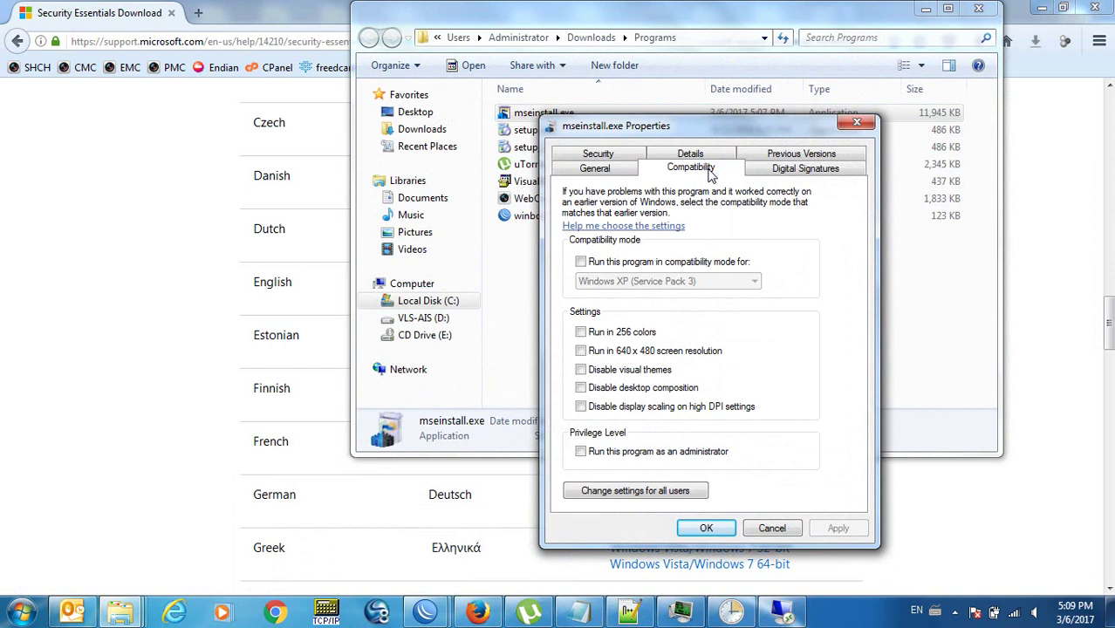
{"action": "left_click", "coordinate": [758, 173]}
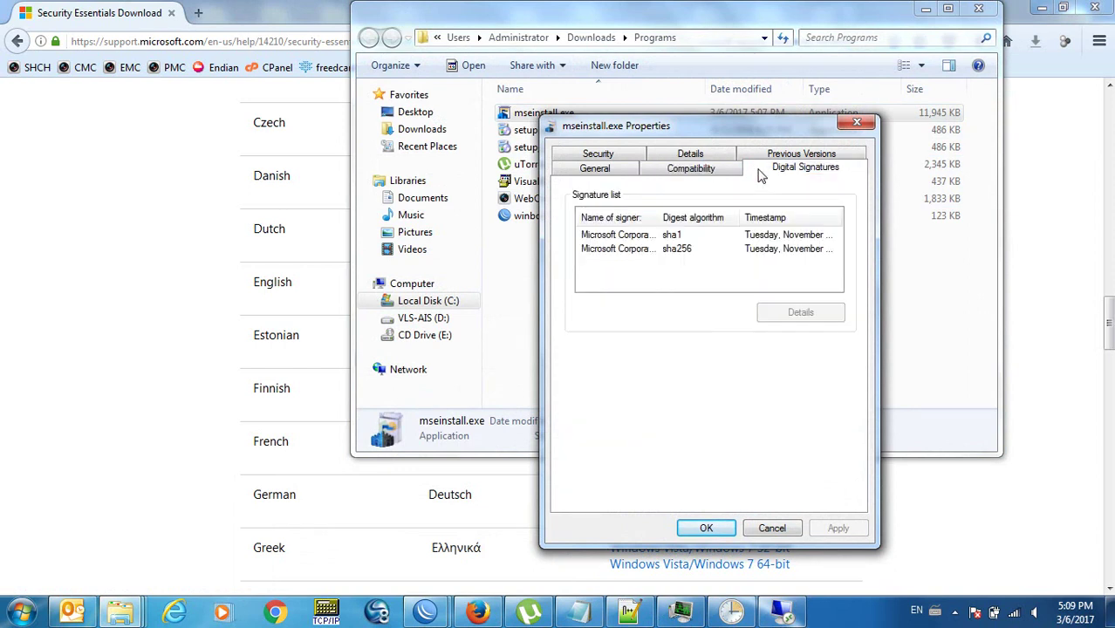
{"action": "left_click", "coordinate": [708, 154]}
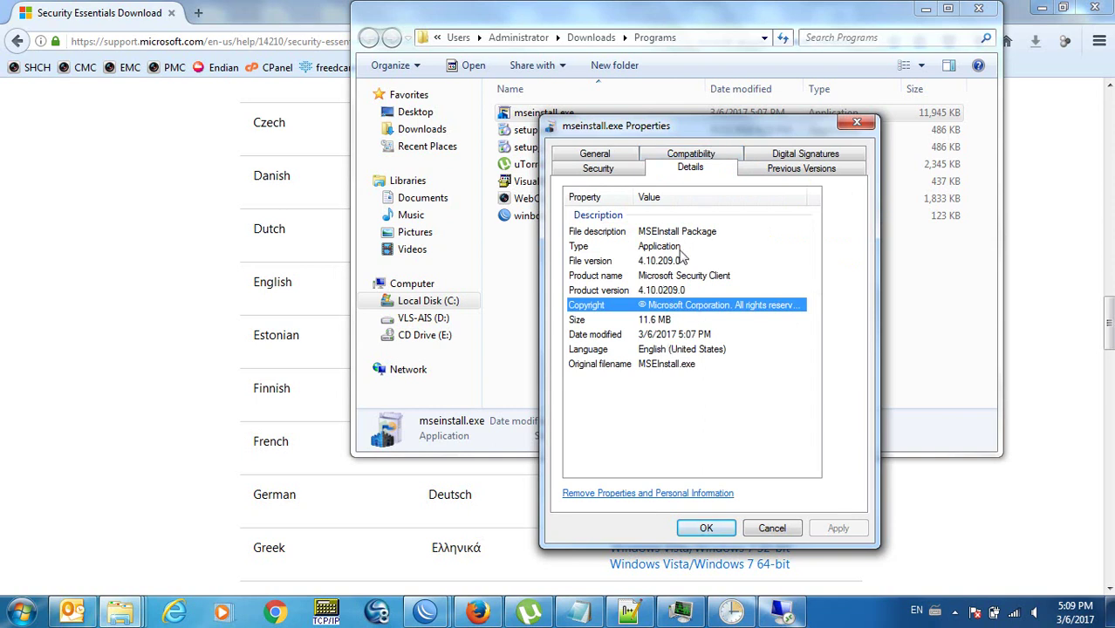
{"action": "left_click", "coordinate": [630, 174]}
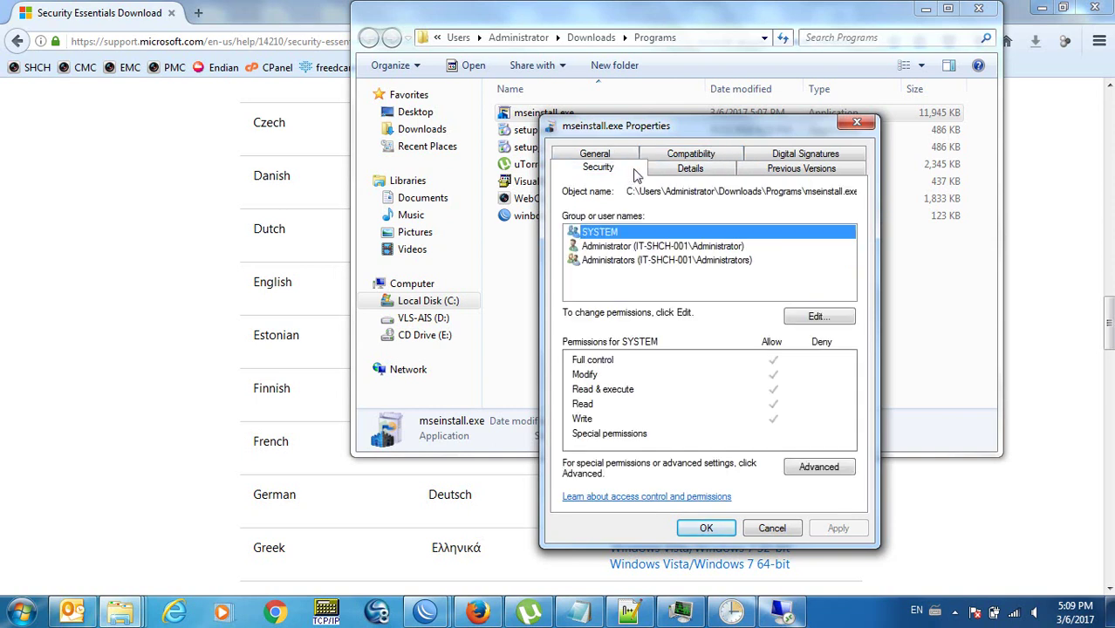
{"action": "left_click", "coordinate": [779, 170]}
{"action": "left_click", "coordinate": [714, 174]}
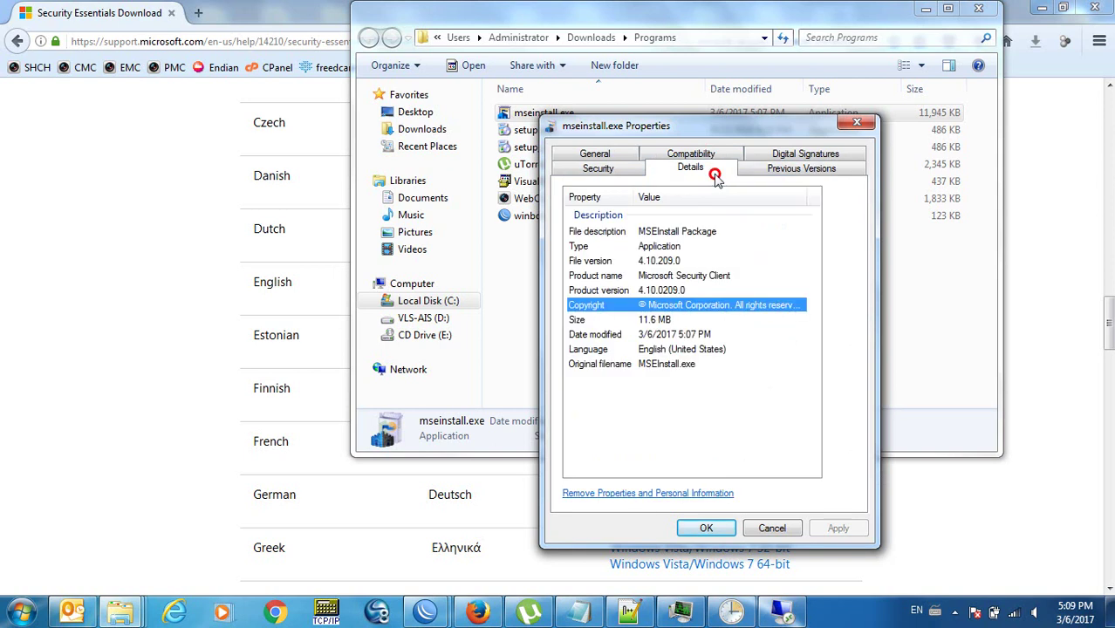
{"action": "left_click", "coordinate": [610, 153]}
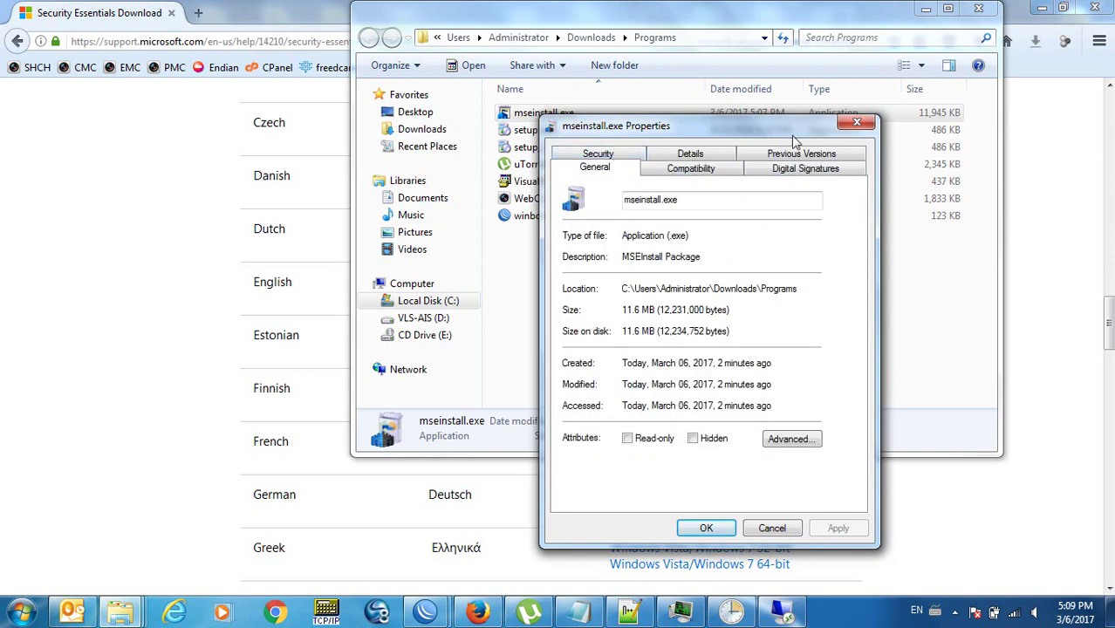
{"action": "left_click", "coordinate": [856, 123]}
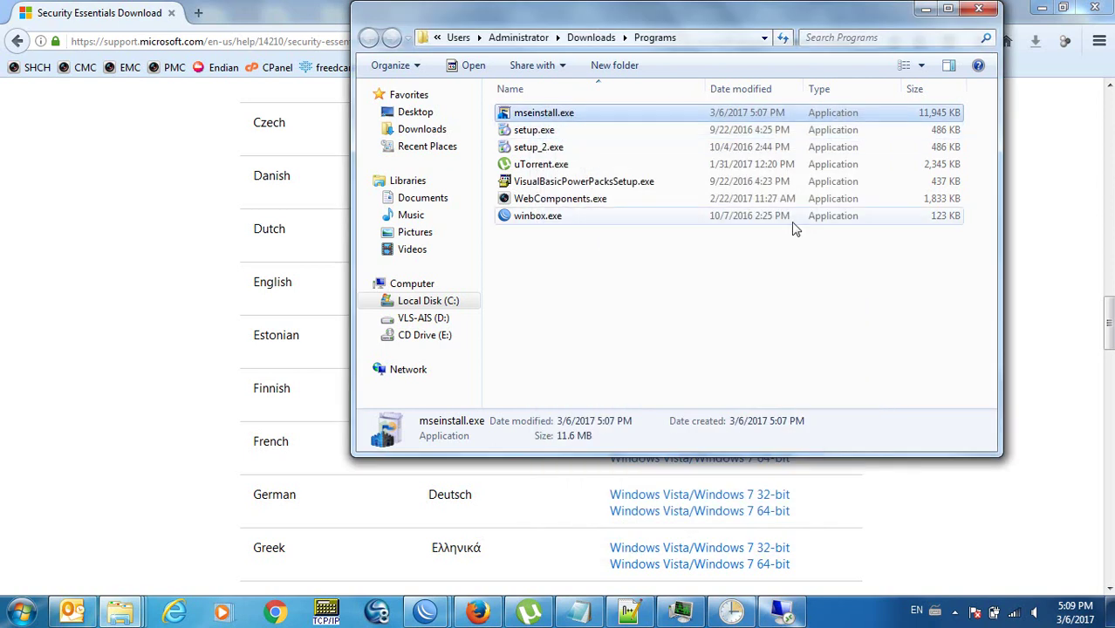
{"action": "key", "text": "alt+Return"}
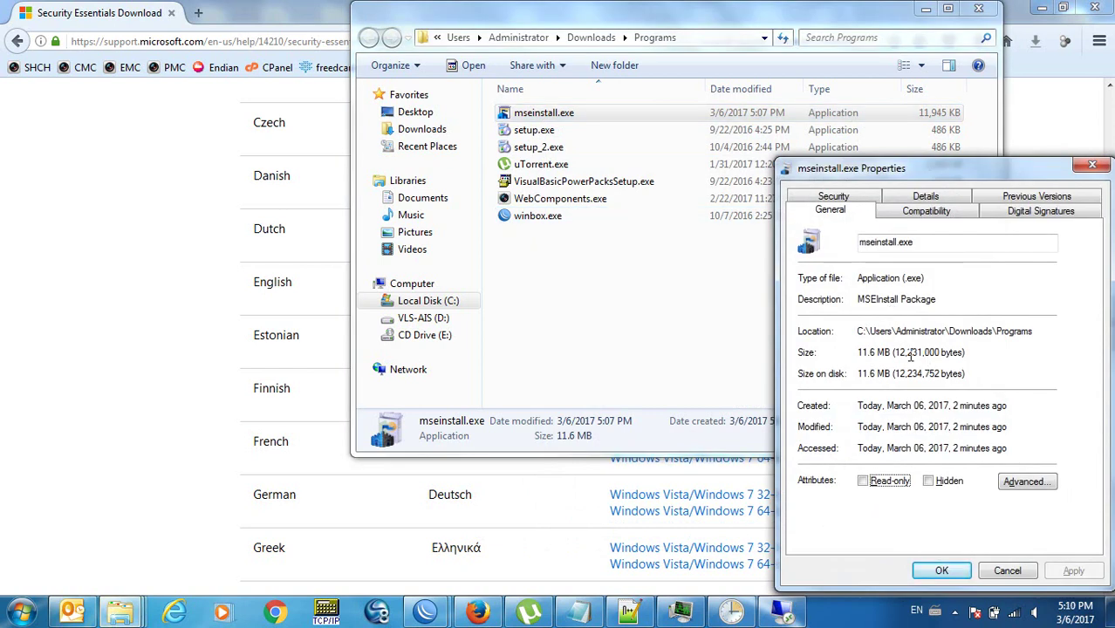
{"action": "left_click", "coordinate": [1091, 165]}
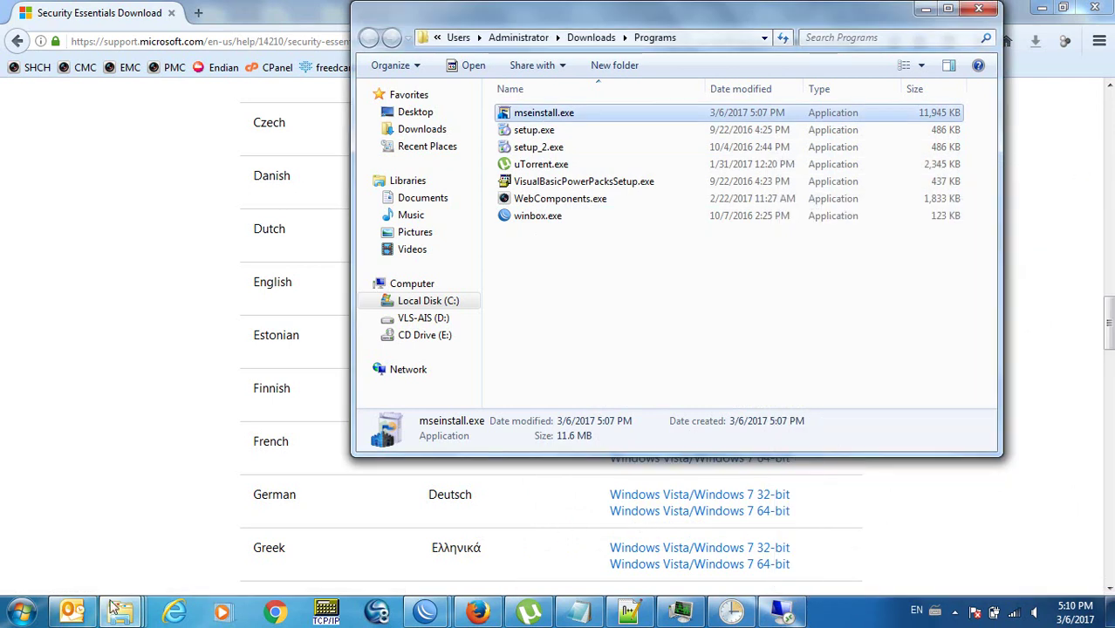
Check the properties of mseinstall64.exe in the Auto-Install folder.
{"action": "left_click", "coordinate": [120, 611]}
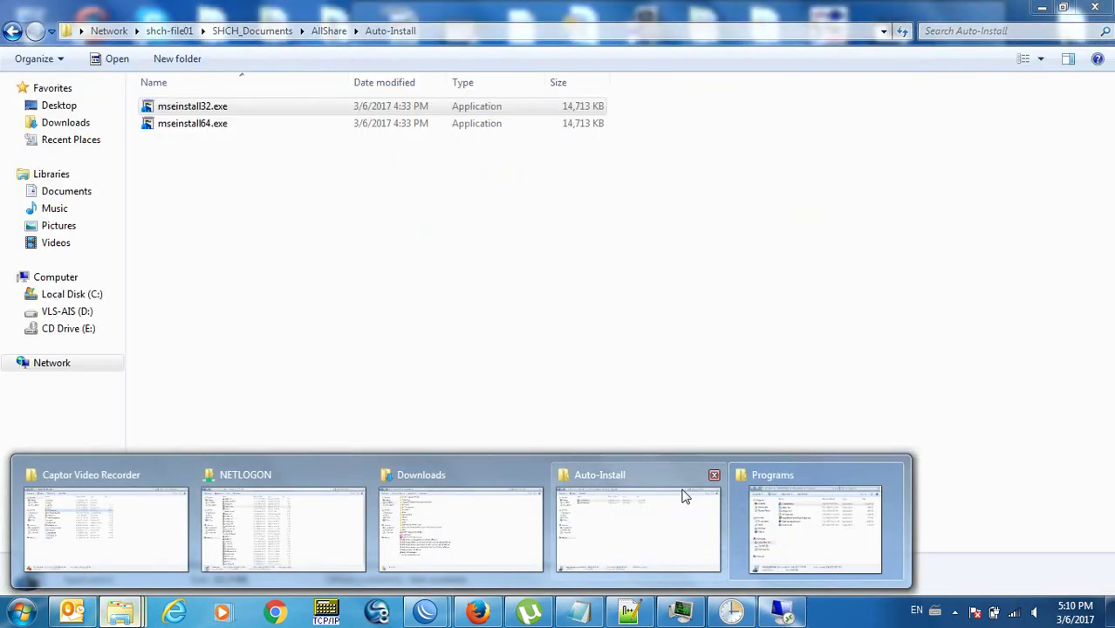
{"action": "left_click", "coordinate": [683, 496]}
{"action": "left_click", "coordinate": [192, 125]}
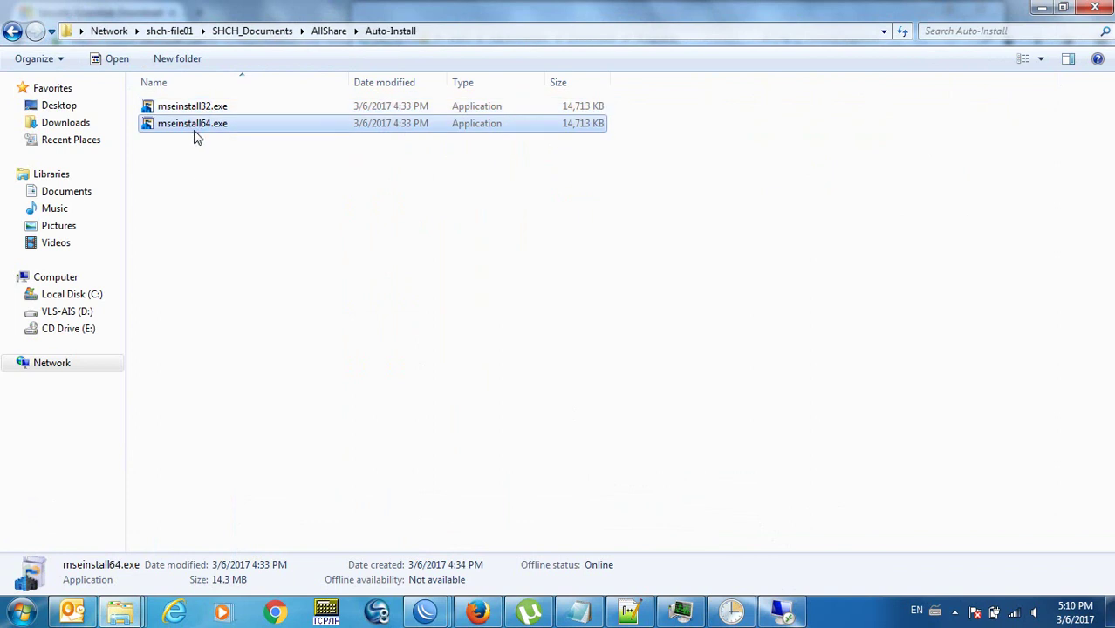
{"action": "right_click", "coordinate": [192, 128]}
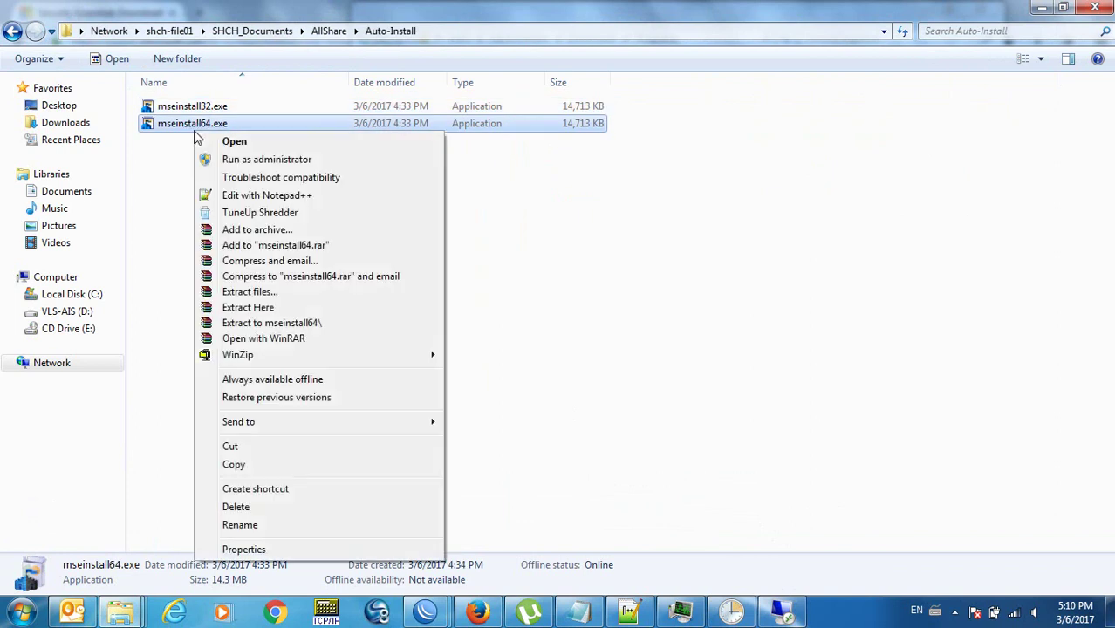
{"action": "left_click", "coordinate": [273, 549]}
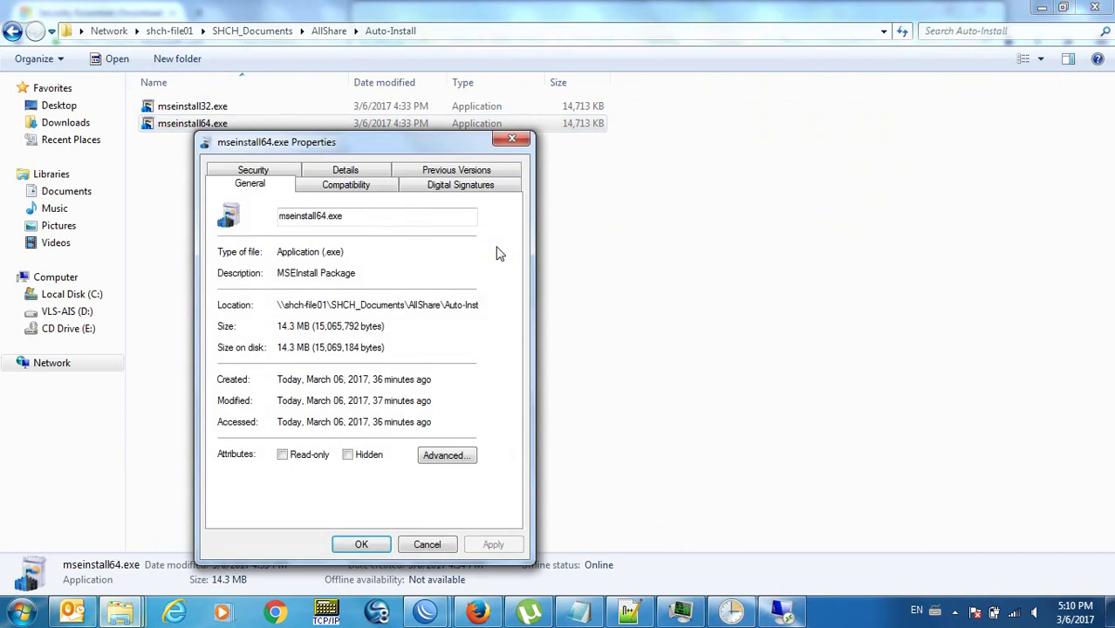
{"action": "left_click", "coordinate": [512, 140]}
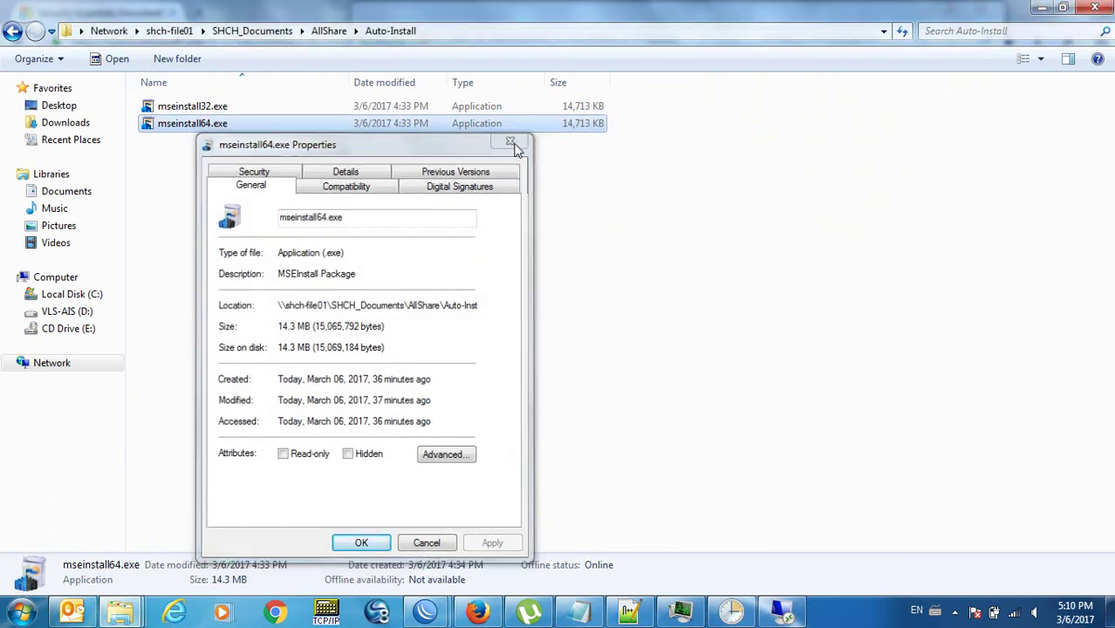
Permanently delete the old mseinstall32.exe and return to the Programs folder window.
{"action": "left_click", "coordinate": [188, 112]}
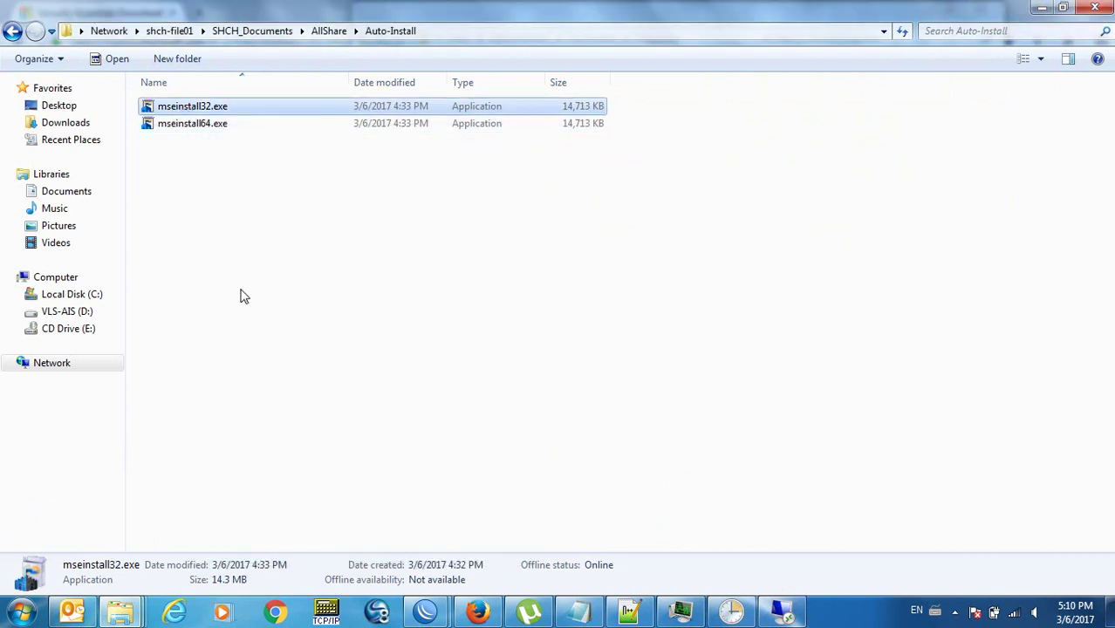
{"action": "key", "text": "Delete"}
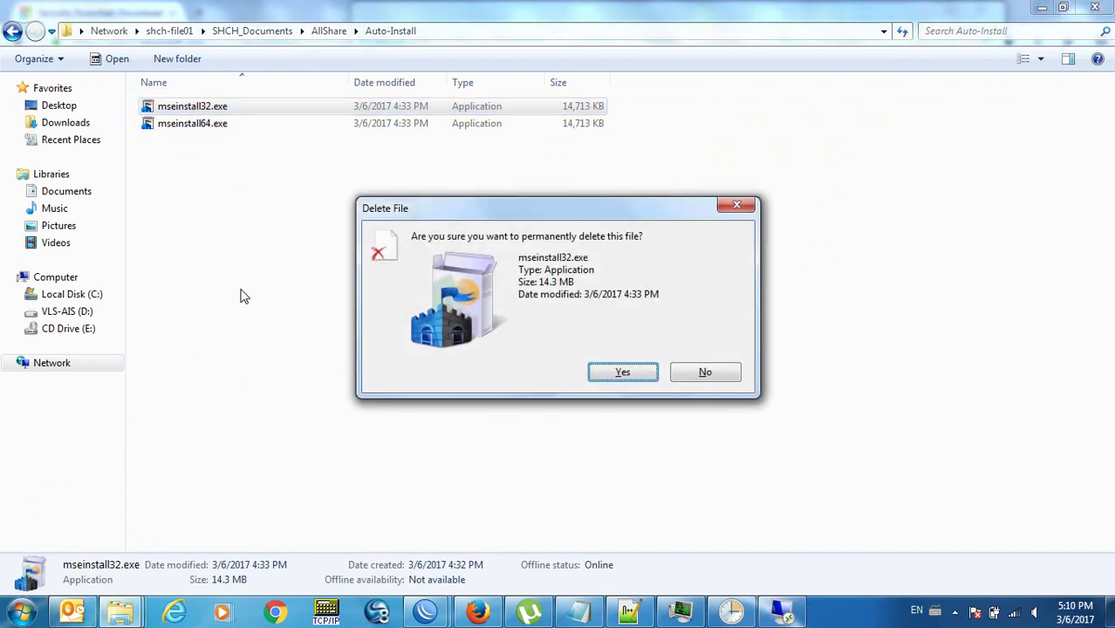
{"action": "key", "text": "Return"}
{"action": "mouse_move", "coordinate": [121, 611]}
{"action": "left_click", "coordinate": [795, 534]}
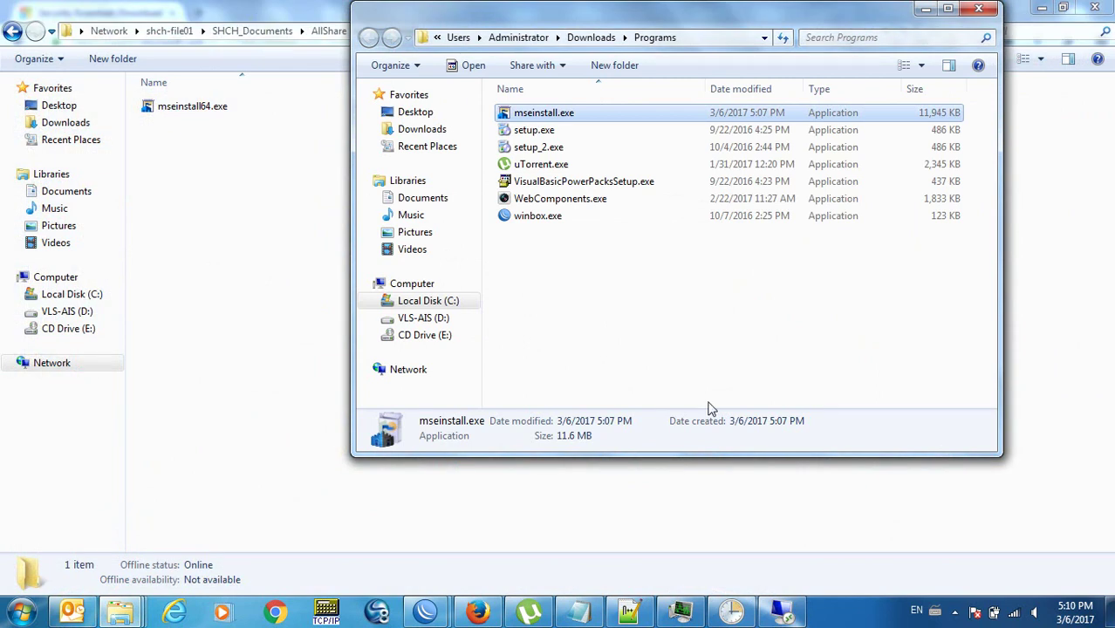
Move the downloaded mseinstall.exe into Auto-Install and rename it mseinstall32.exe.
{"action": "left_click", "coordinate": [629, 279]}
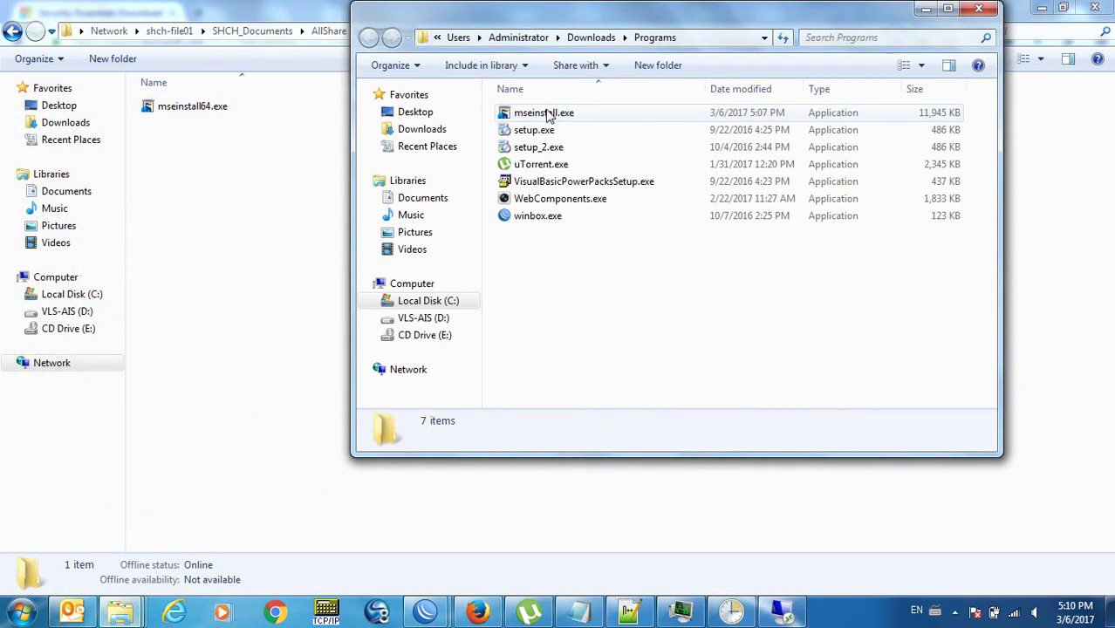
{"action": "left_click", "coordinate": [547, 115]}
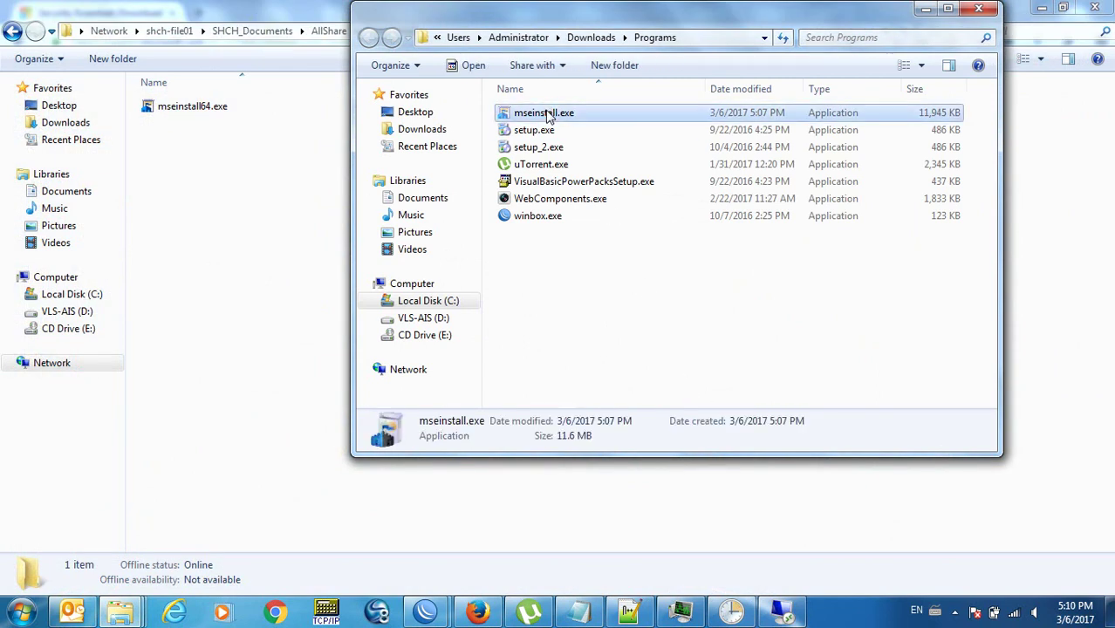
{"action": "left_click", "coordinate": [191, 263]}
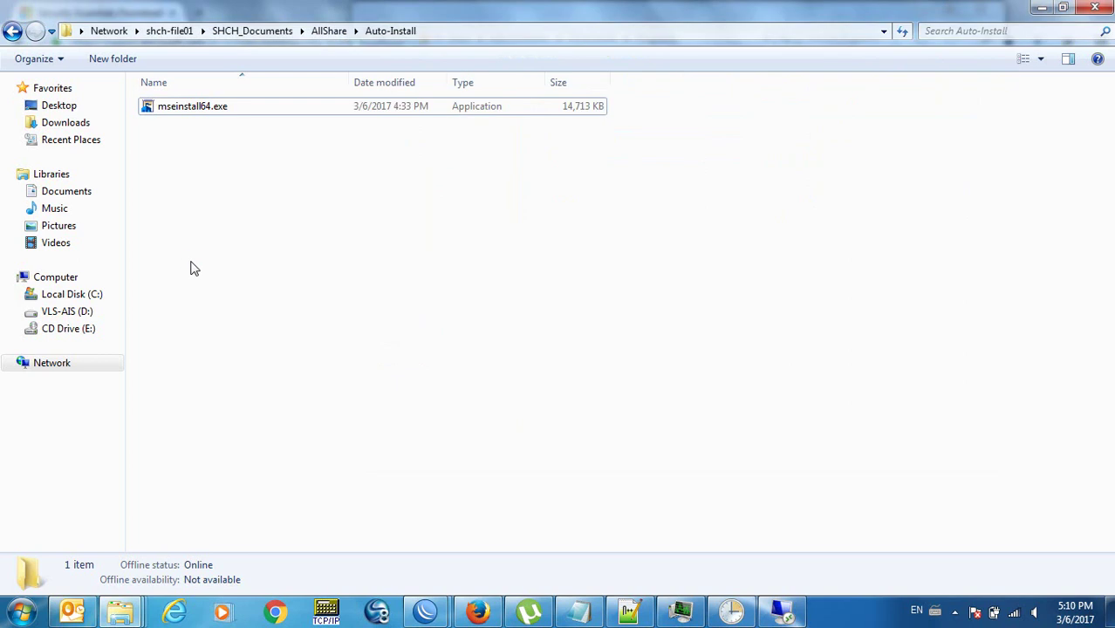
{"action": "key", "text": "ctrl+v"}
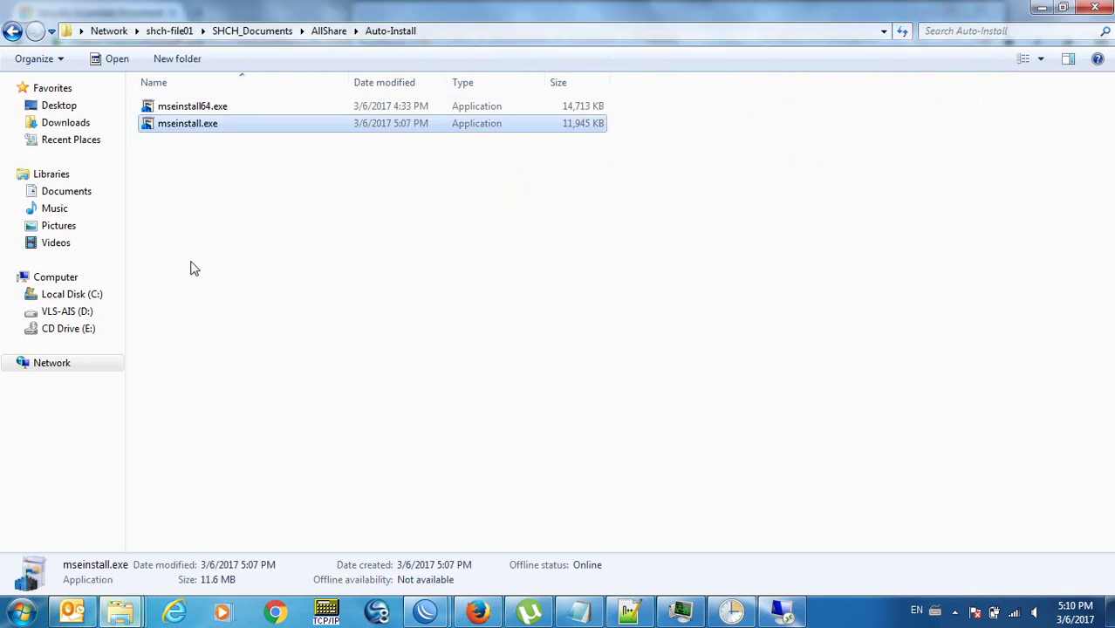
{"action": "key", "text": "F2"}
{"action": "key", "text": "Right"}
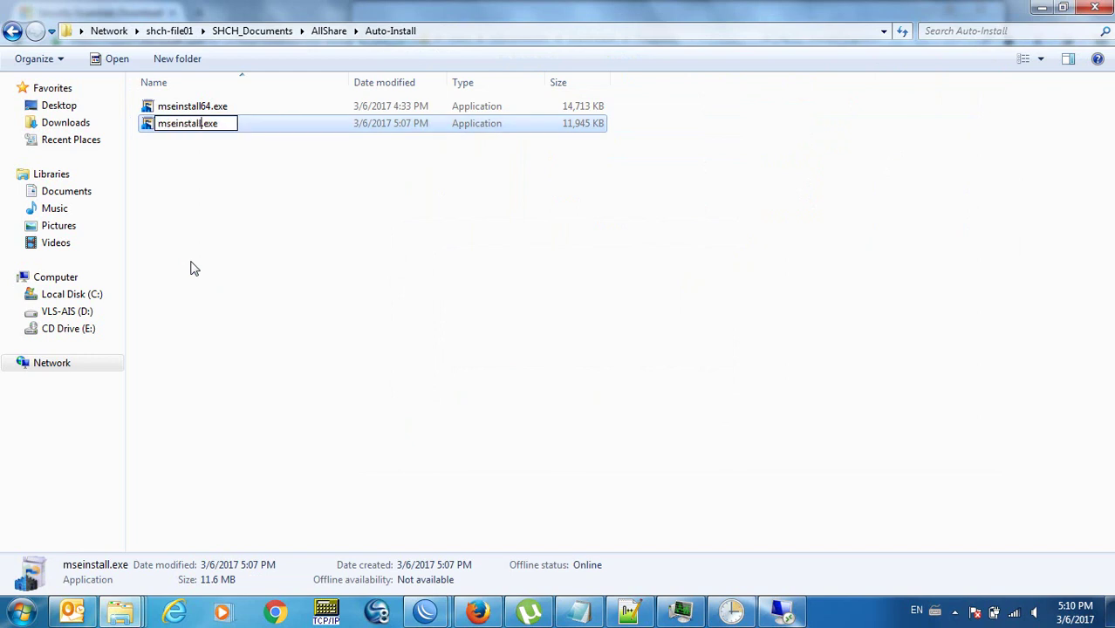
{"action": "type", "text": "32"}
{"action": "key", "text": "Return"}
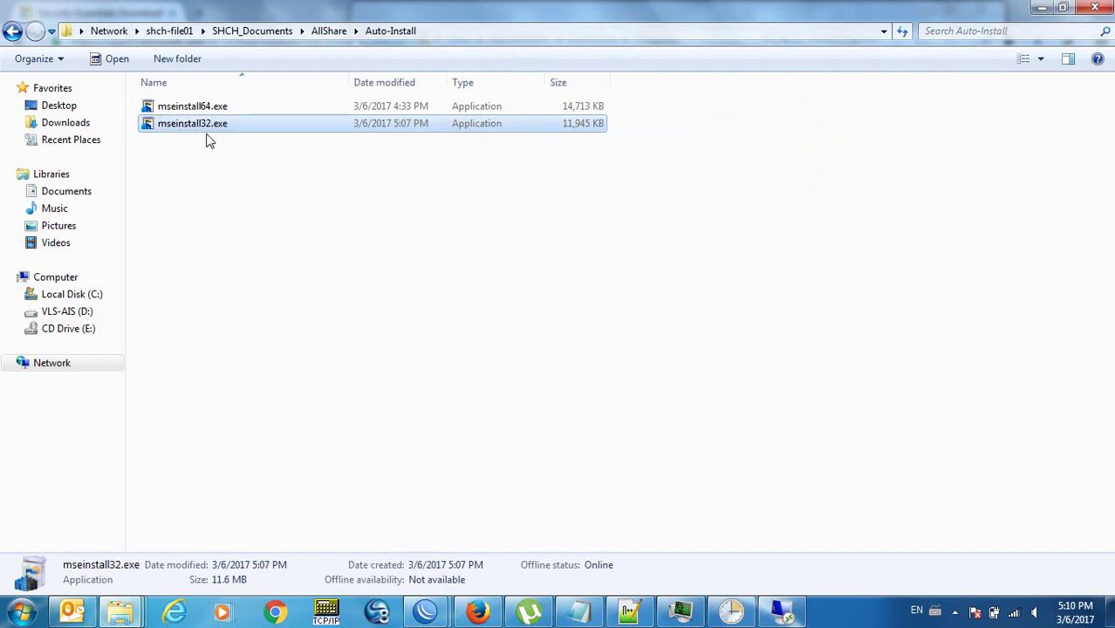
Test-run mseinstall32.exe, dismiss the 64-bit CPU warning, and bring up install-test.wsf.
{"action": "double_click", "coordinate": [199, 129]}
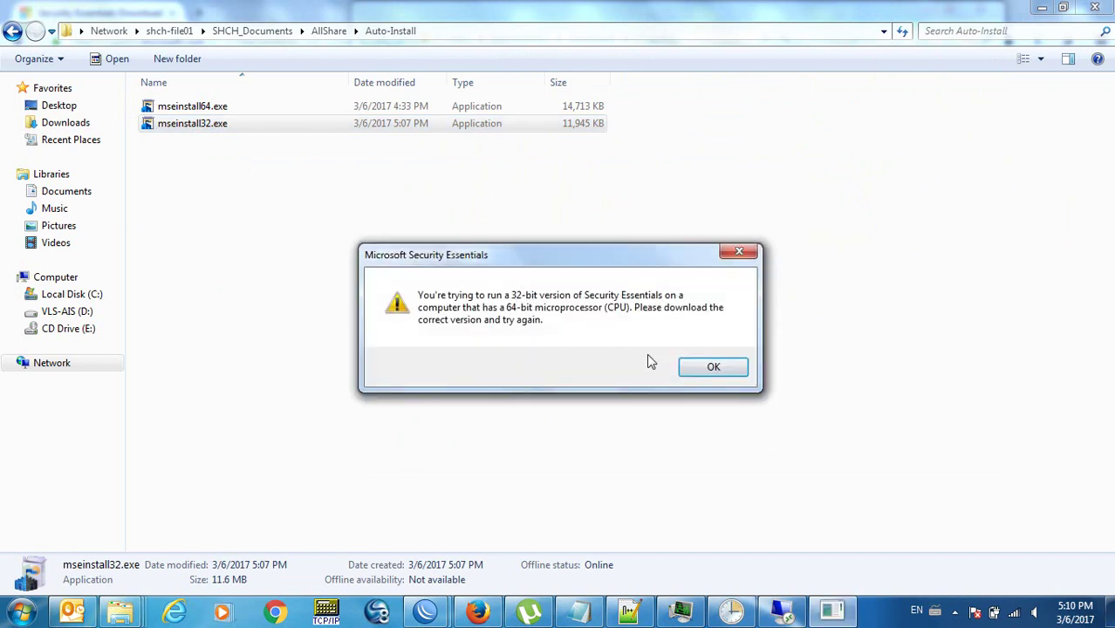
{"action": "left_click", "coordinate": [718, 375]}
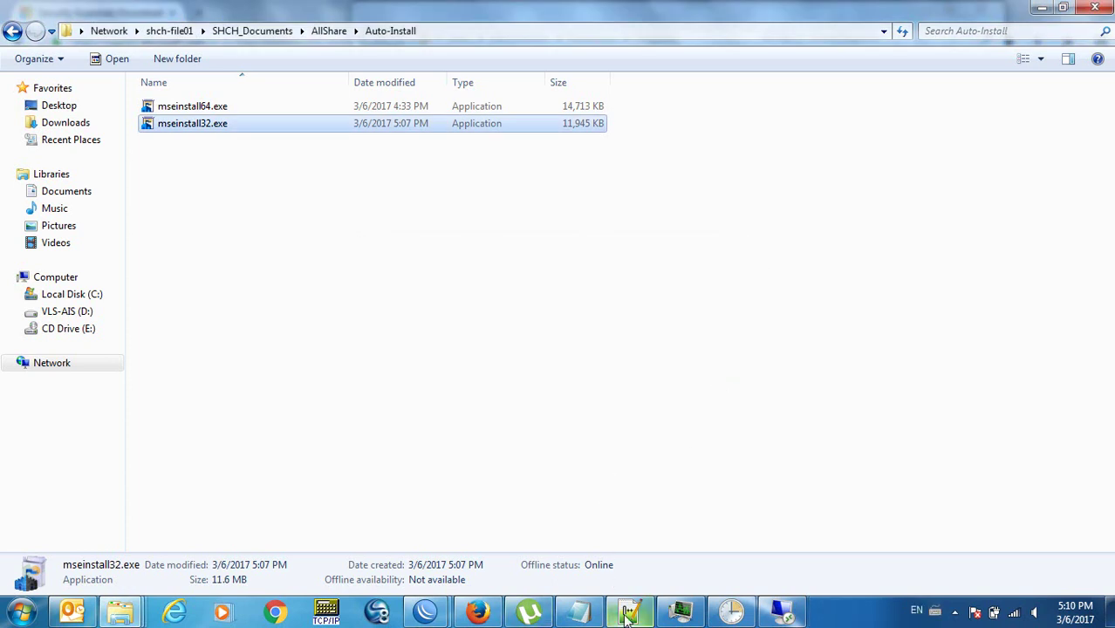
{"action": "left_click", "coordinate": [579, 610]}
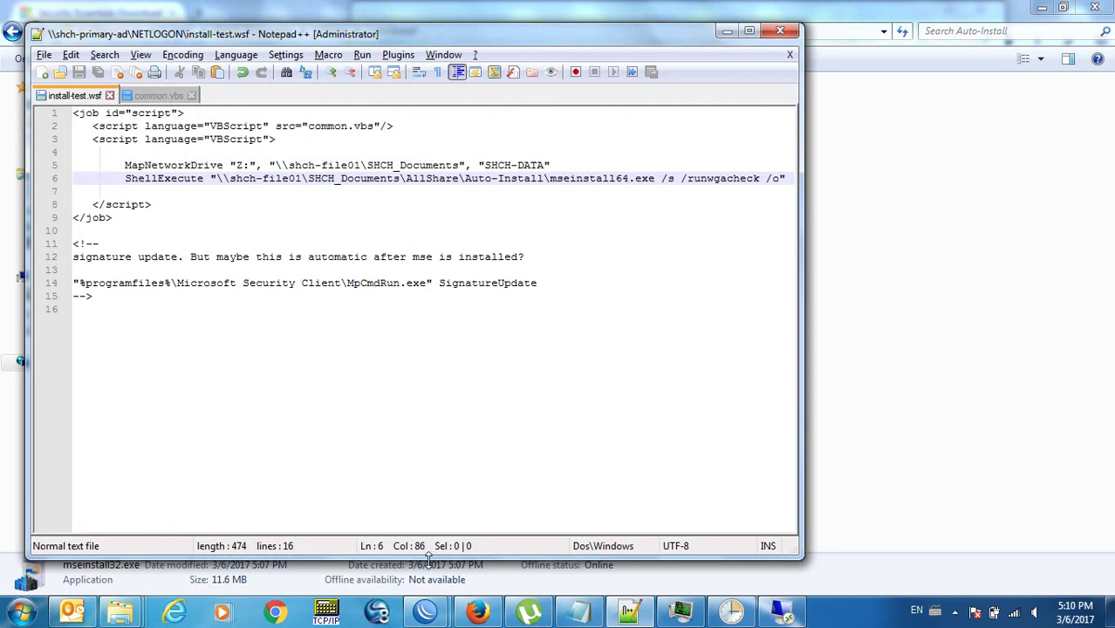
Search for 'detect bitness of windows script' in a new Firefox tab.
{"action": "left_click", "coordinate": [477, 611]}
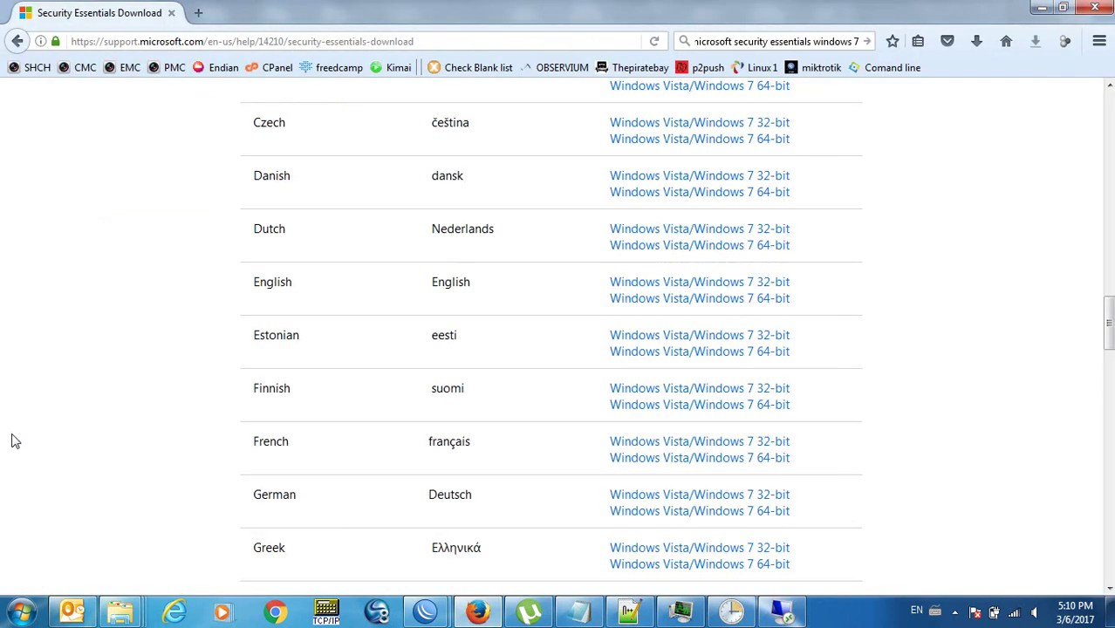
{"action": "key", "text": "ctrl+t"}
{"action": "type", "text": "detect"}
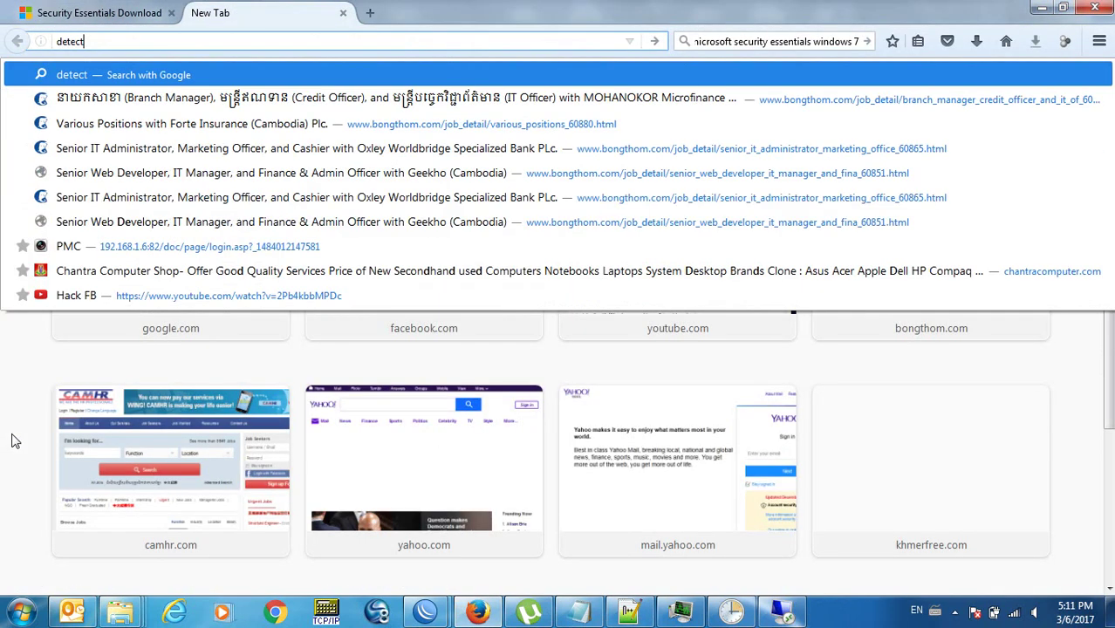
{"action": "type", "text": " bitness"}
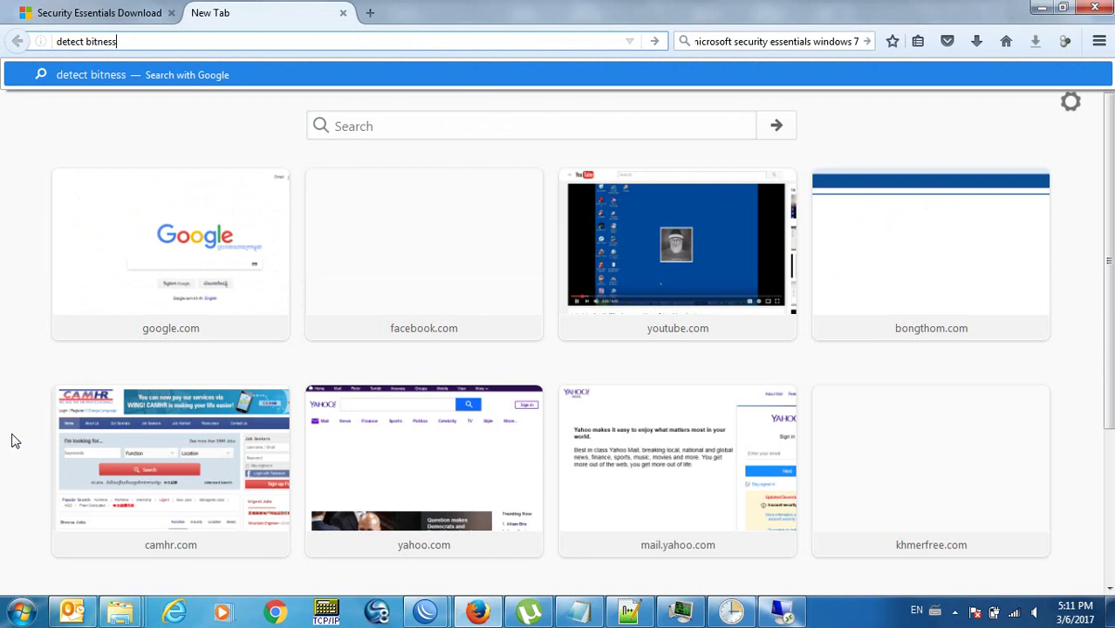
{"action": "type", "text": " of windows script"}
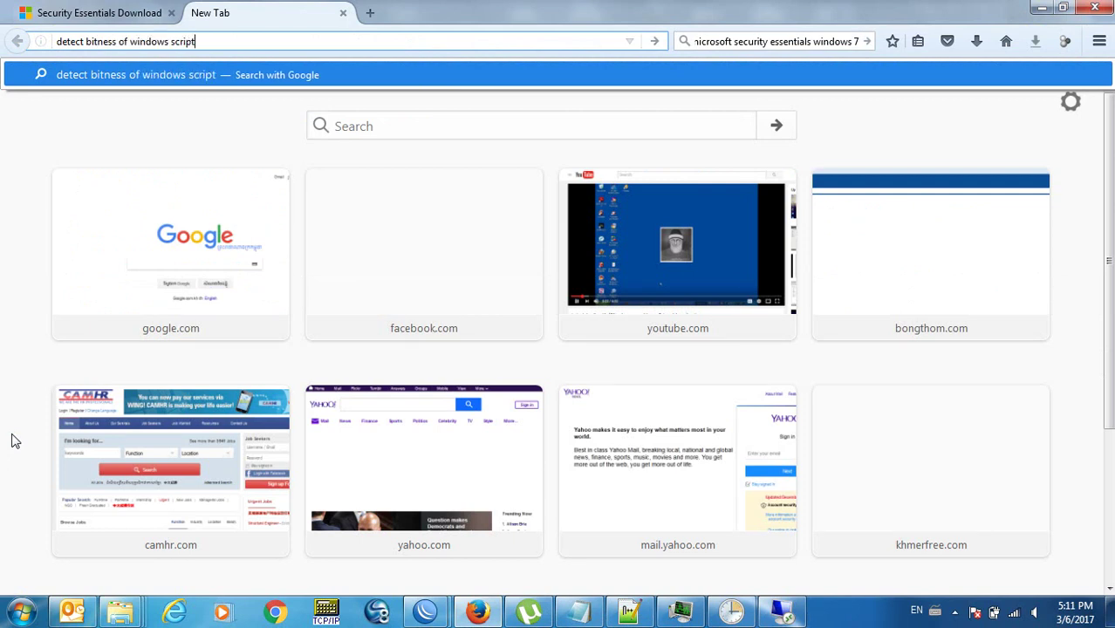
{"action": "key", "text": "Return"}
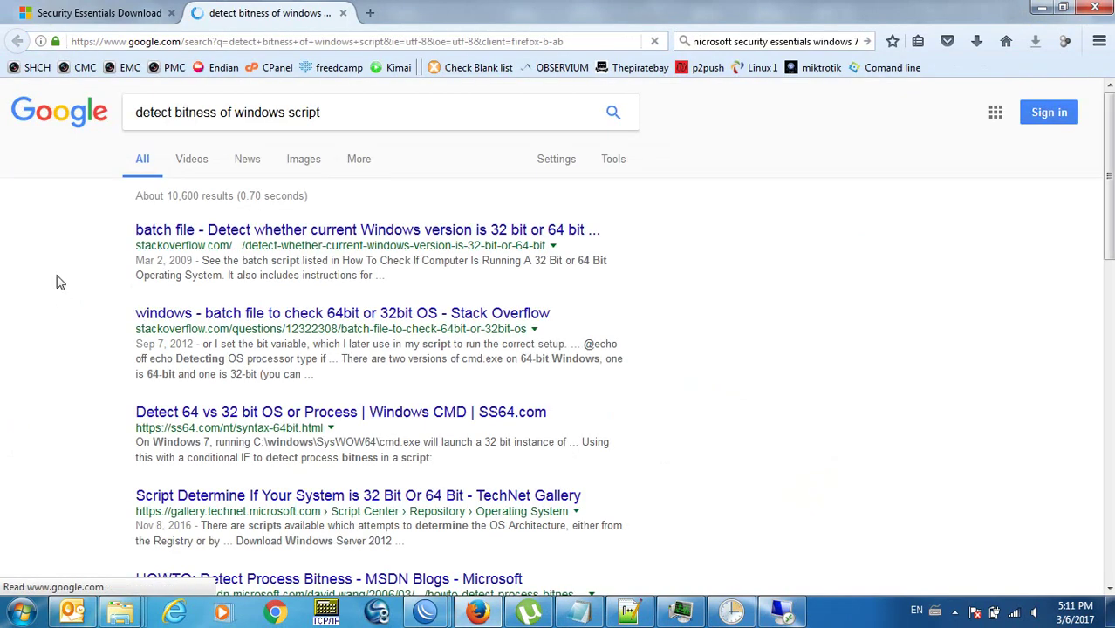
Open the top two results in new tabs and read the Stack Overflow ProgramFiles(x86) answer.
{"action": "right_click", "coordinate": [422, 236]}
{"action": "left_click", "coordinate": [443, 250]}
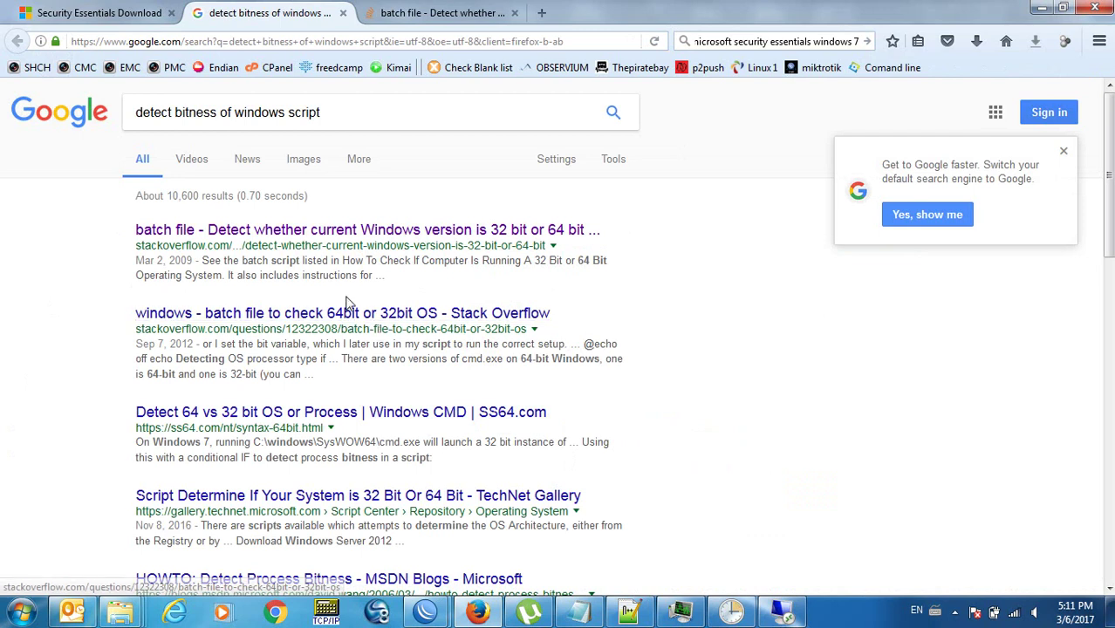
{"action": "right_click", "coordinate": [374, 330]}
{"action": "left_click", "coordinate": [375, 330]}
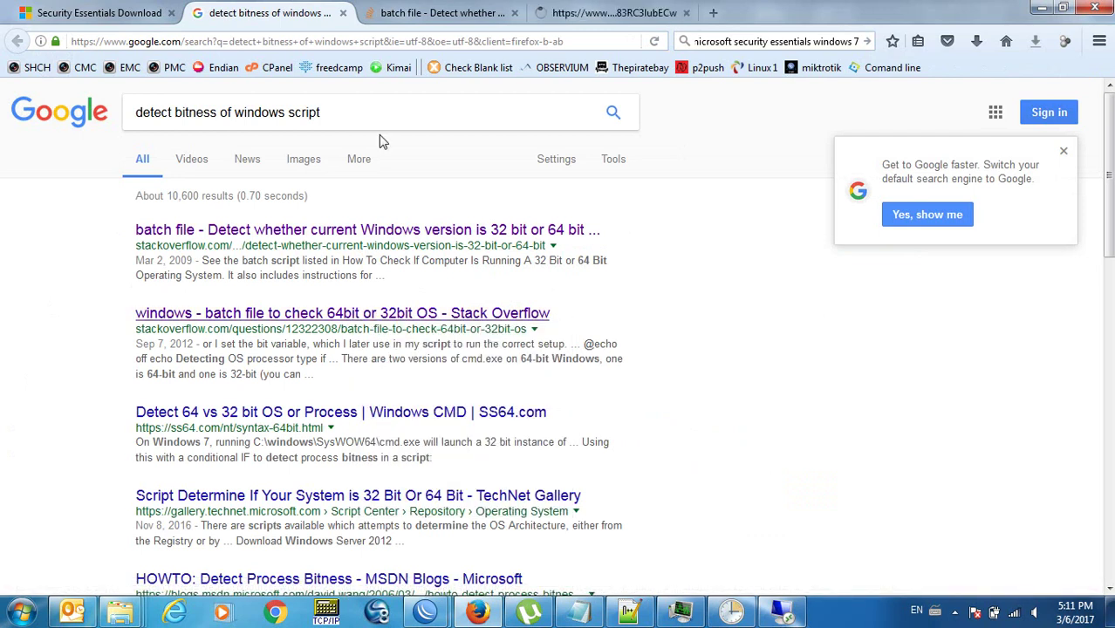
{"action": "left_click", "coordinate": [418, 12]}
{"action": "scroll", "coordinate": [56, 374], "scroll_direction": "down", "scroll_amount": 5}
{"action": "scroll", "coordinate": [56, 374], "scroll_direction": "down", "scroll_amount": 12}
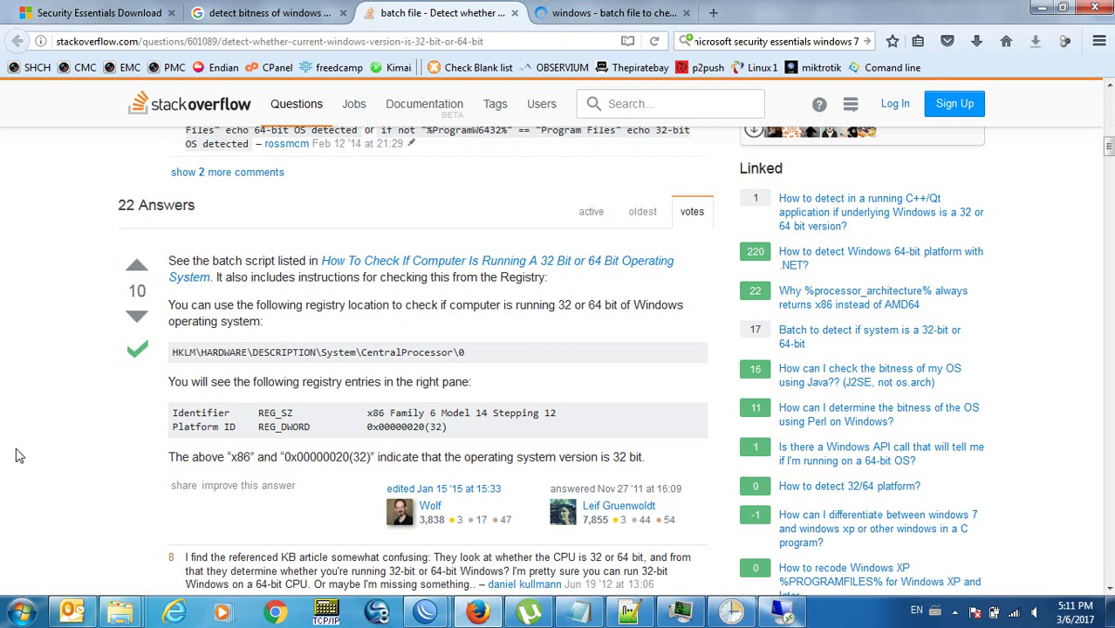
{"action": "scroll", "coordinate": [19, 455], "scroll_direction": "down", "scroll_amount": 6}
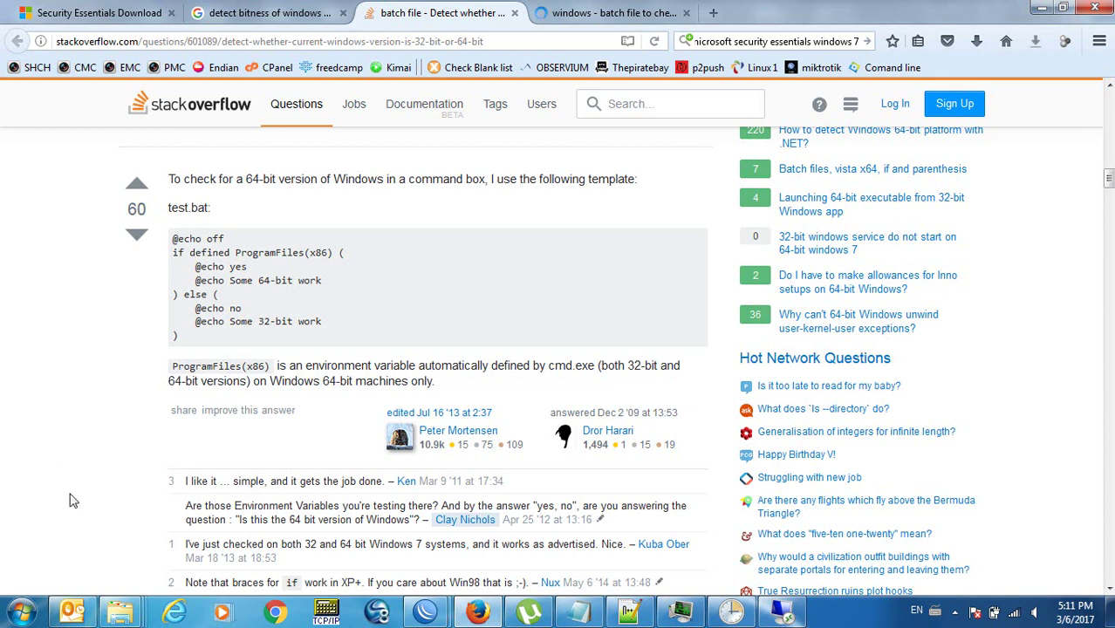
{"action": "mouse_move", "coordinate": [120, 613]}
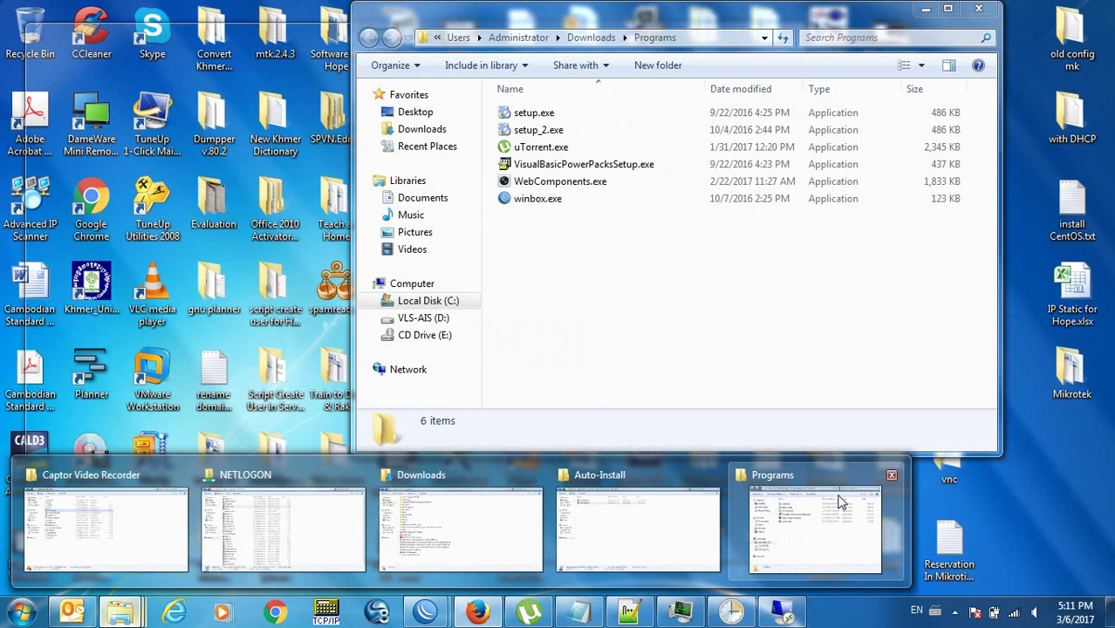
On Local Disk (C:), compare the Program Files (x86) and Program Files folders, then minimize.
{"action": "left_click", "coordinate": [839, 501]}
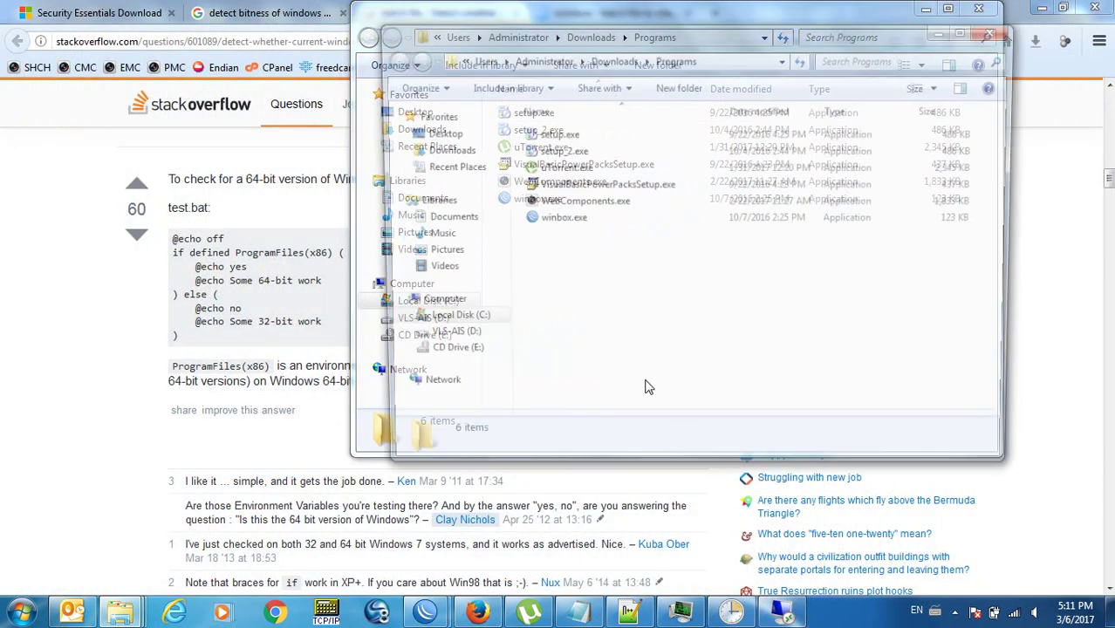
{"action": "left_click", "coordinate": [447, 322]}
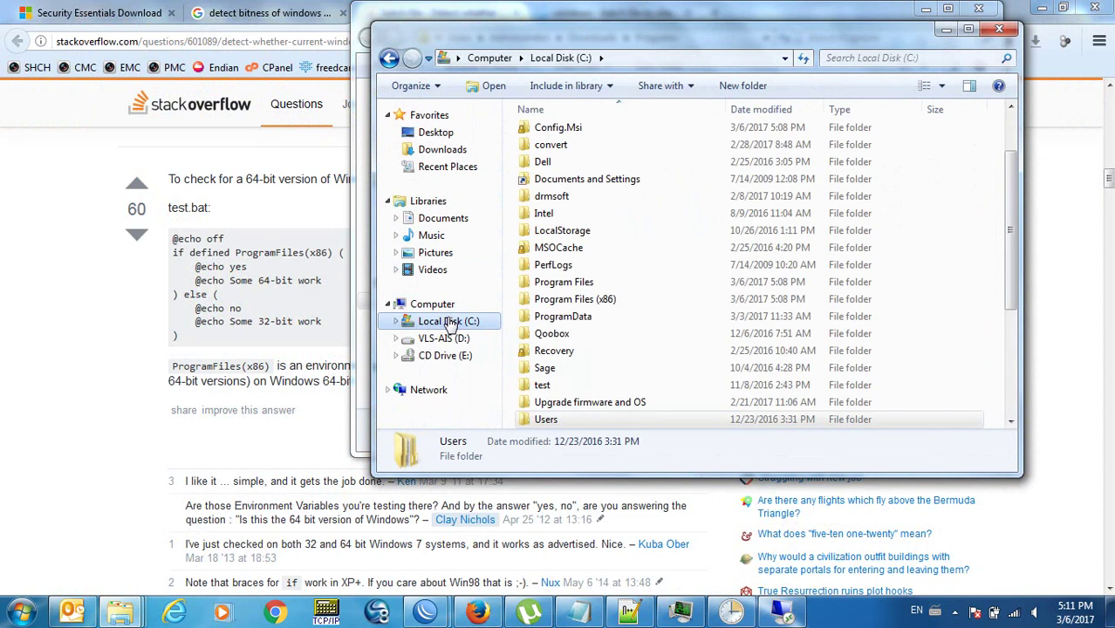
{"action": "left_click", "coordinate": [592, 305]}
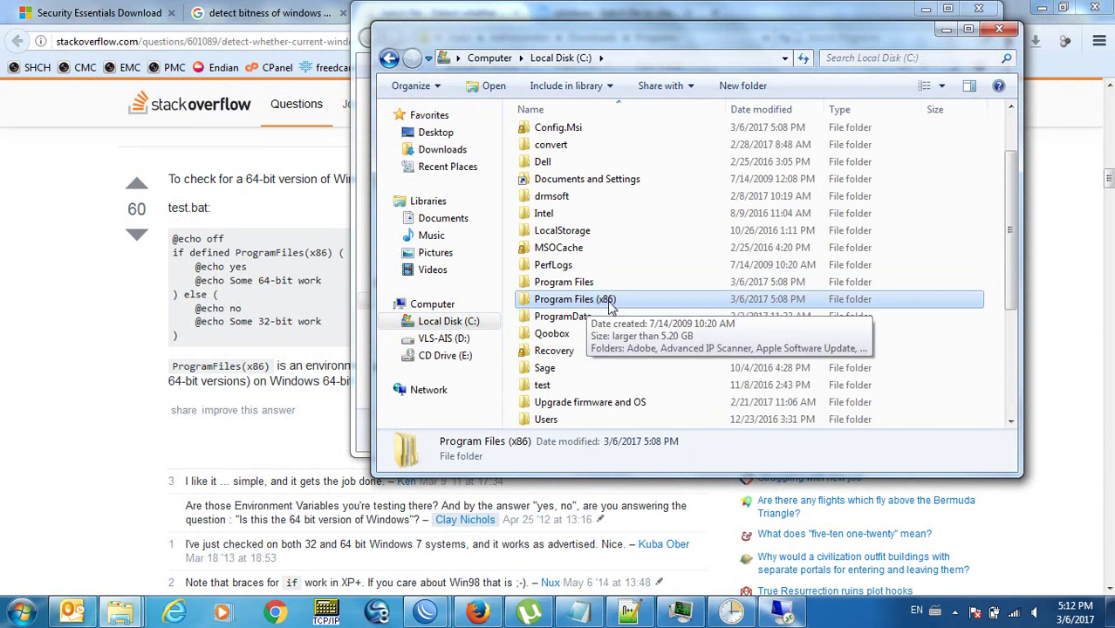
{"action": "left_click", "coordinate": [547, 286]}
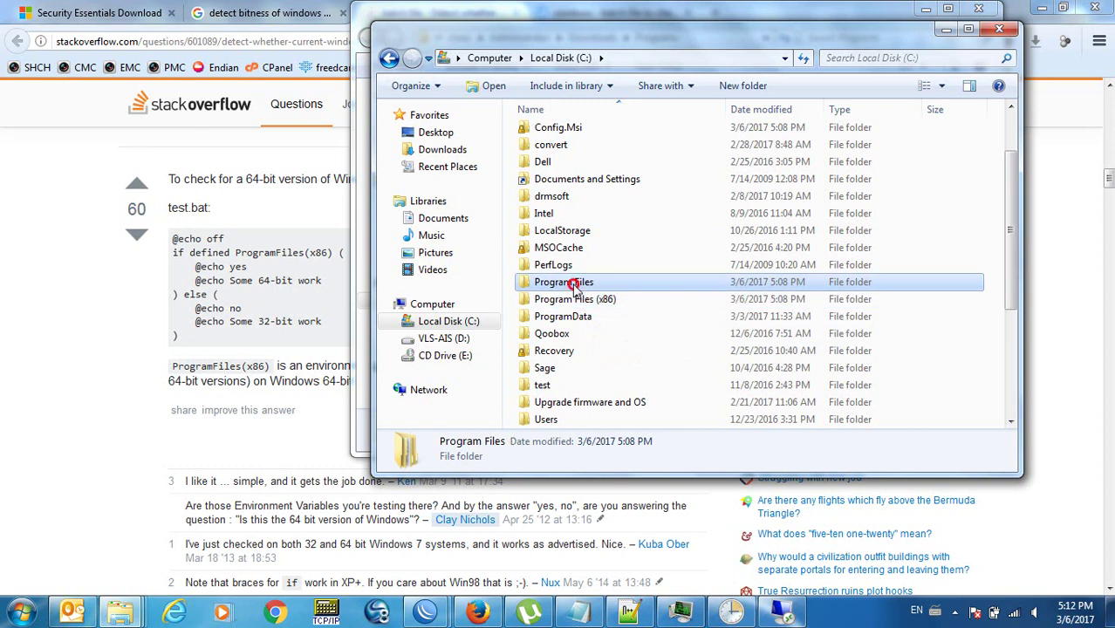
{"action": "left_click", "coordinate": [589, 299]}
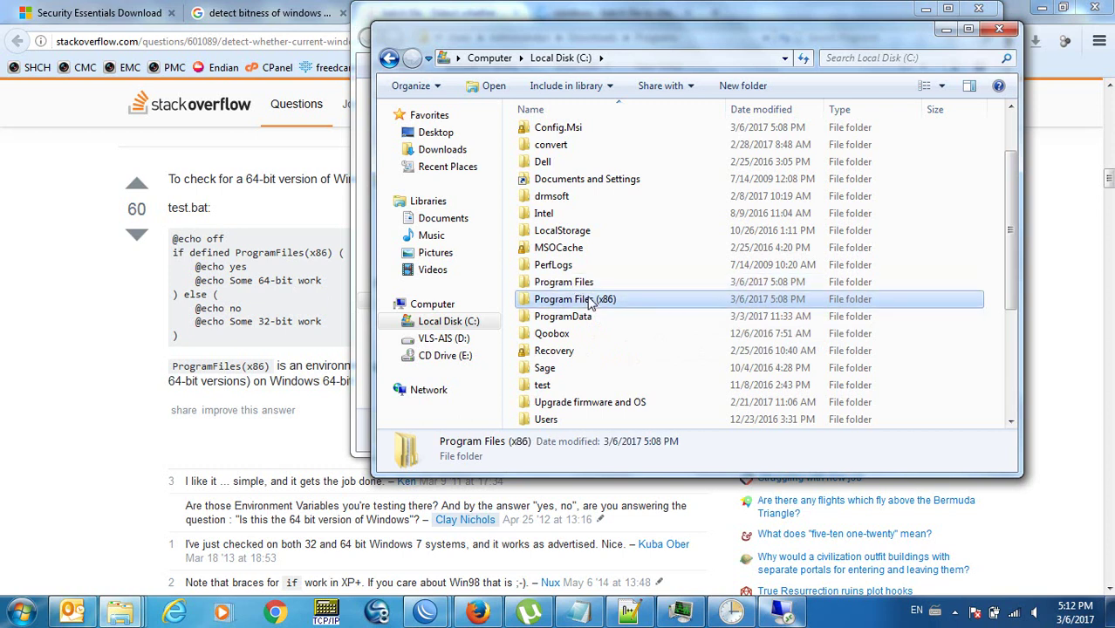
{"action": "left_click", "coordinate": [129, 305]}
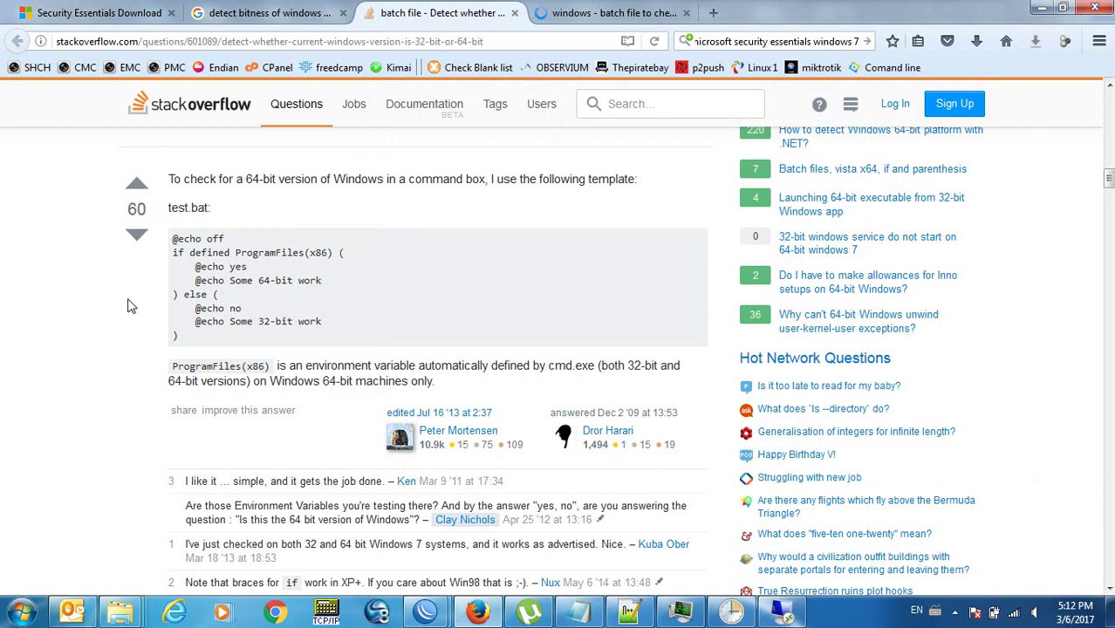
Add the note 'check 32 or 64 bit windows: check for %programfiles(x86)% folder' and save.
{"action": "left_click", "coordinate": [631, 613]}
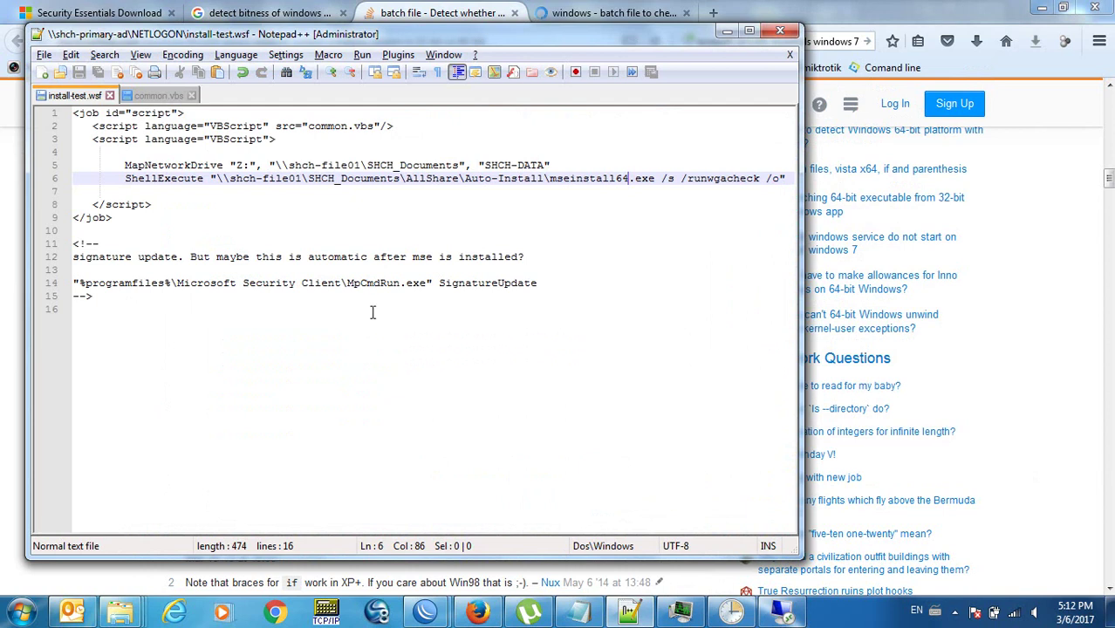
{"action": "left_click", "coordinate": [576, 165]}
{"action": "key", "text": "Down"}
{"action": "key", "text": "Down"}
{"action": "key", "text": "Down"}
{"action": "key", "text": "Down"}
{"action": "key", "text": "Down"}
{"action": "key", "text": "Down"}
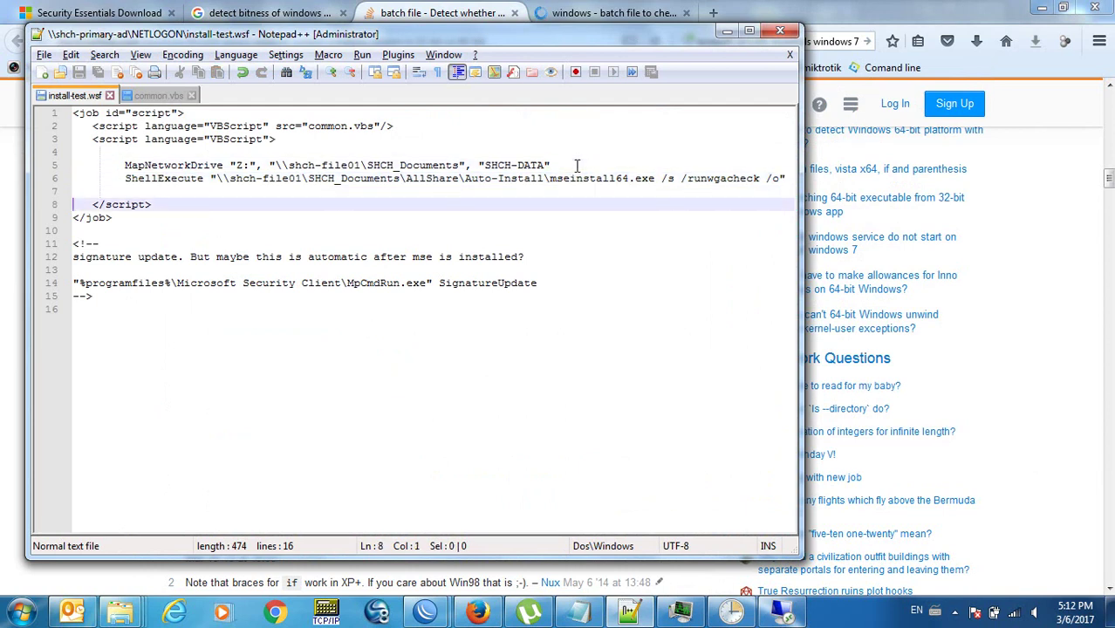
{"action": "key", "text": "End"}
{"action": "key", "text": "Return"}
{"action": "key", "text": "Return"}
{"action": "key", "text": "Return"}
{"action": "key", "text": "Return"}
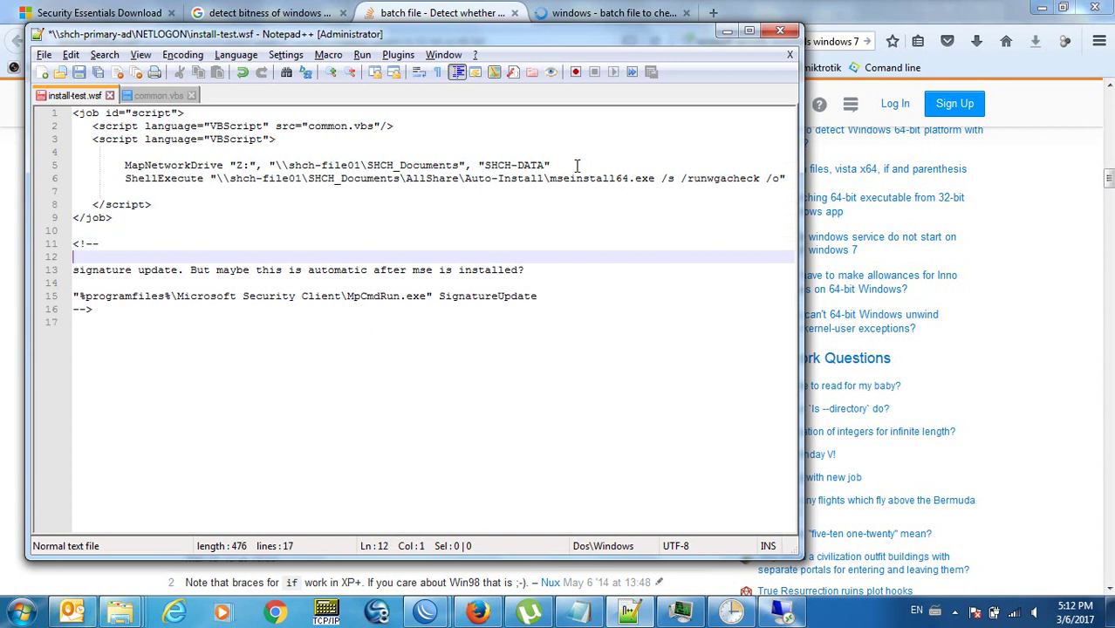
{"action": "key", "text": "Up"}
{"action": "key", "text": "Up"}
{"action": "type", "text": "check 32 or "}
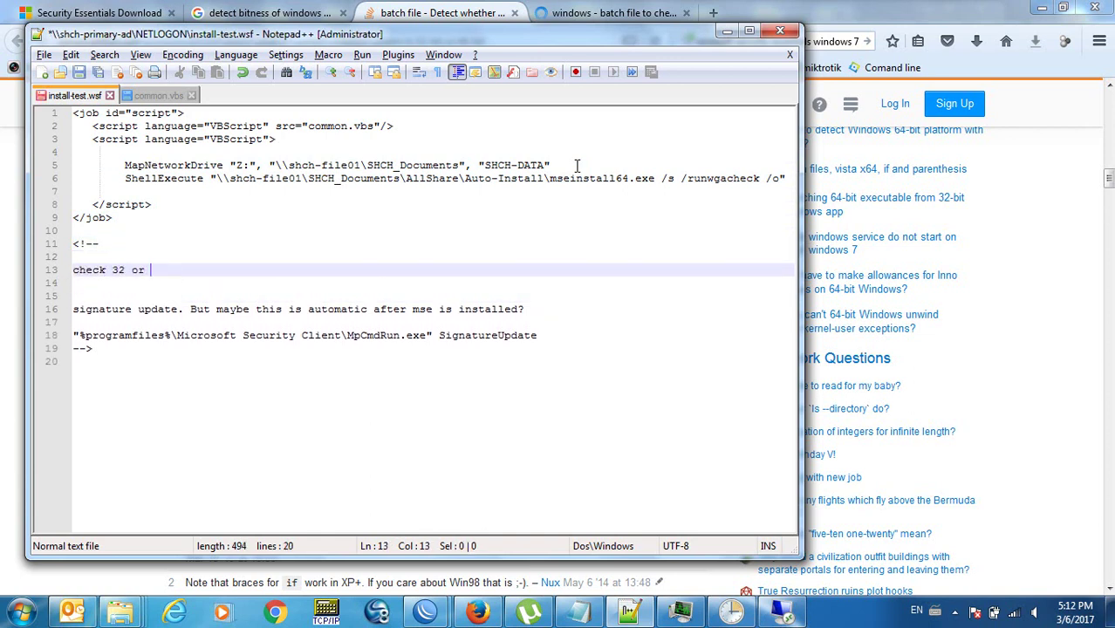
{"action": "type", "text": "64 bit windows:"}
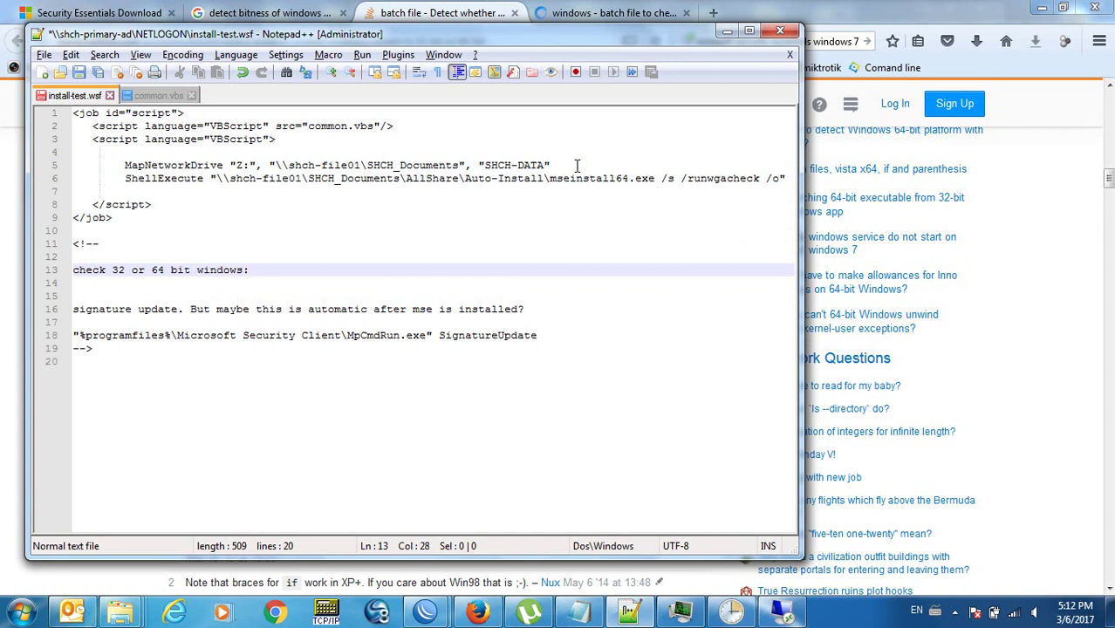
{"action": "type", "text": " check for %program"}
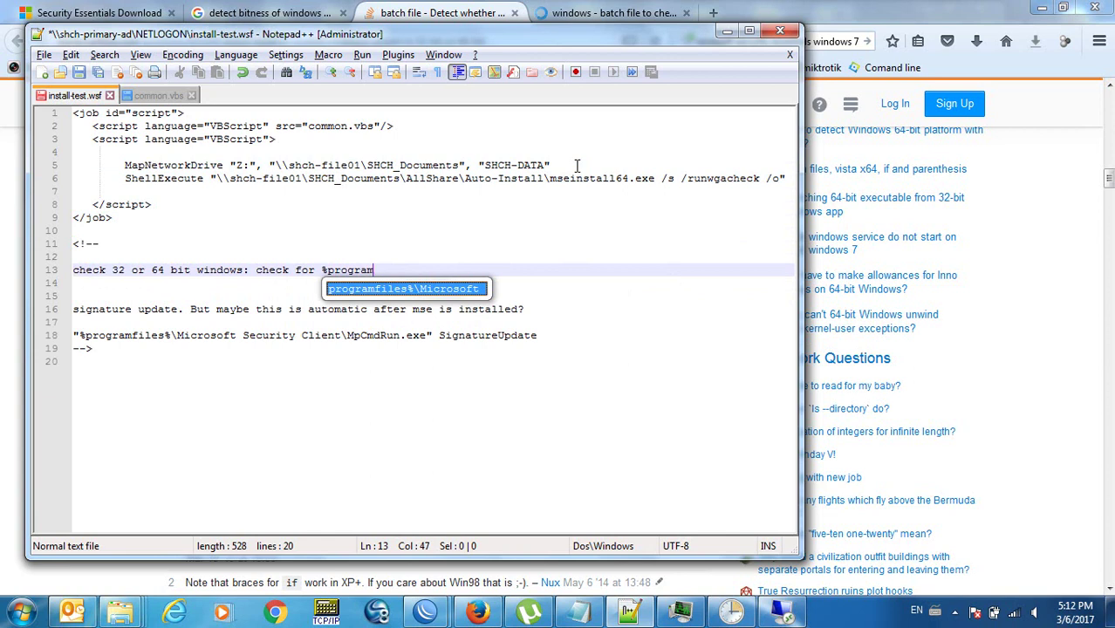
{"action": "type", "text": "files(x86)"}
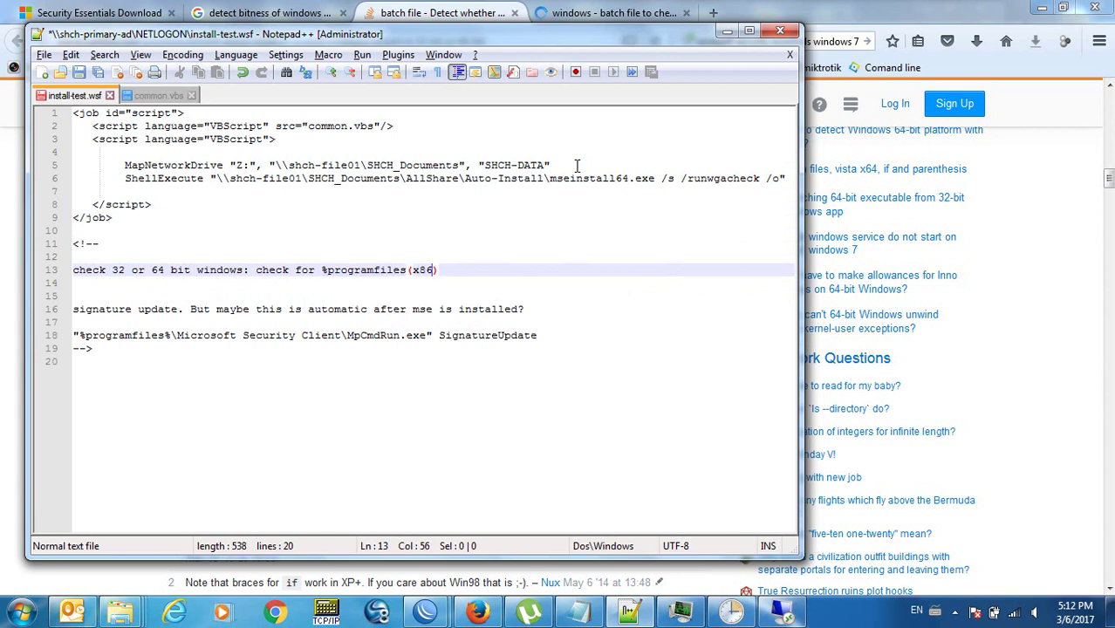
{"action": "type", "text": "% folder"}
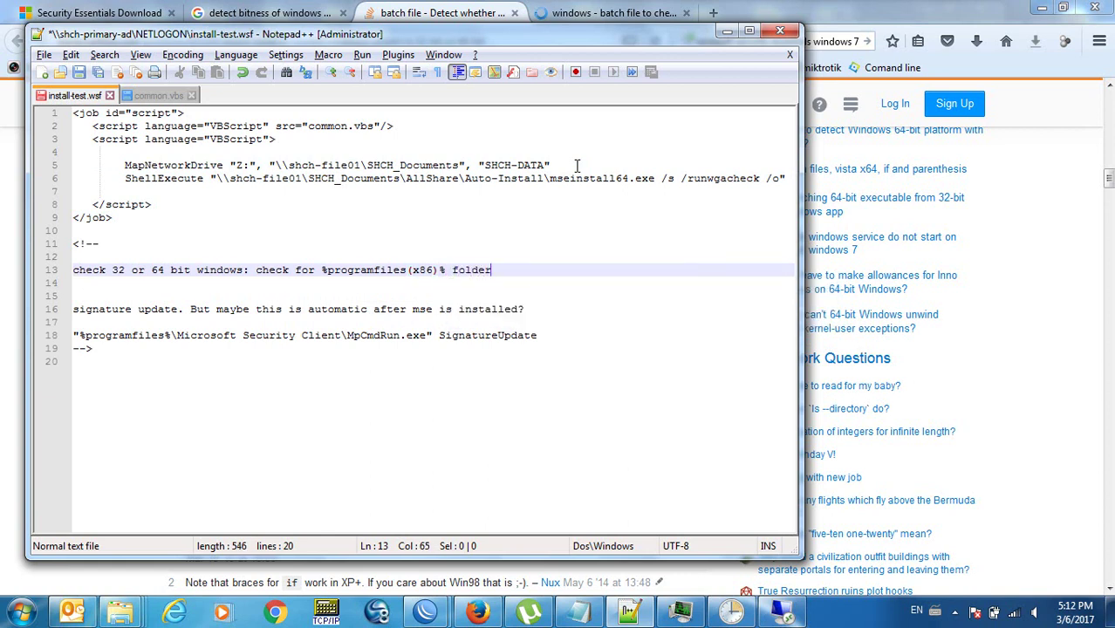
{"action": "key", "text": "Down"}
{"action": "key", "text": "ctrl+s"}
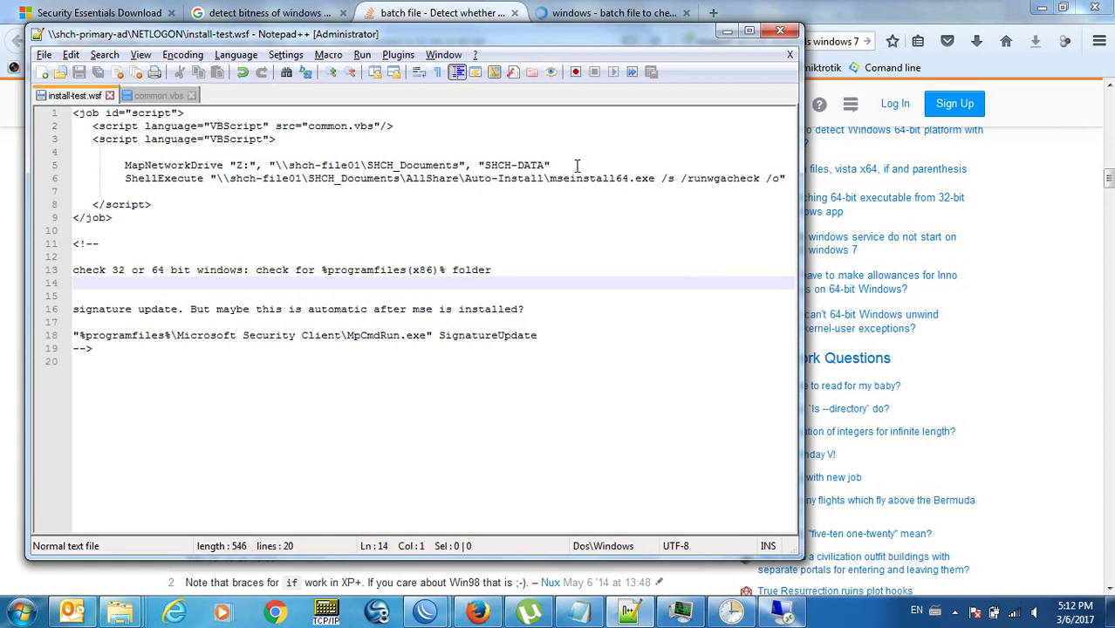
Add the note 'detect windows 7 or windows 8 or windows 10', save, and close the script.
{"action": "key", "text": "Return"}
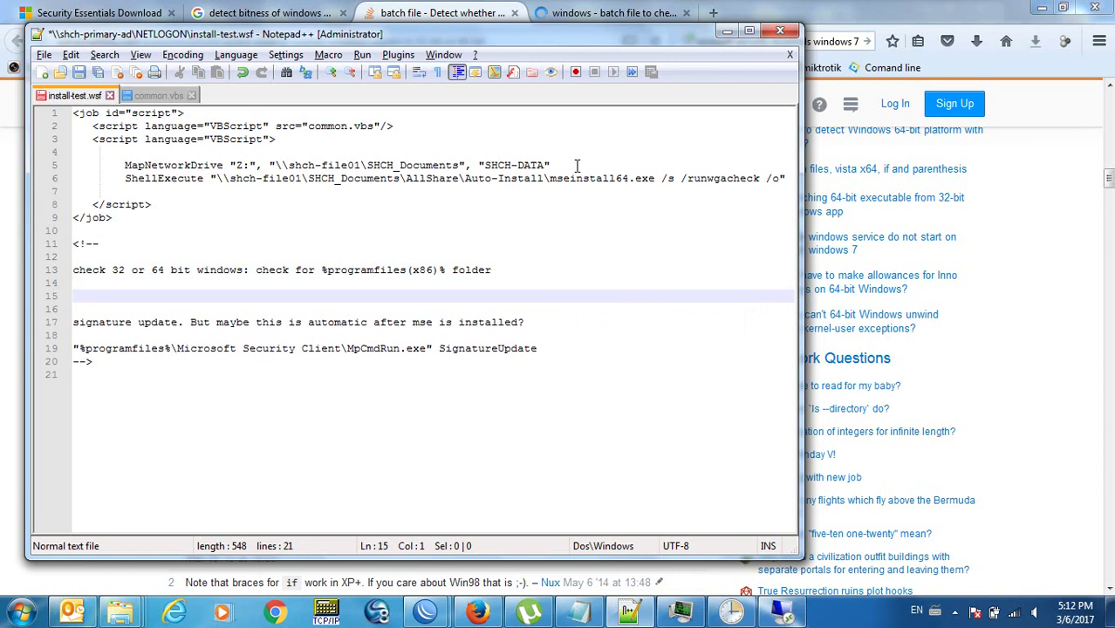
{"action": "type", "text": "detect windows 7 or windows 8"}
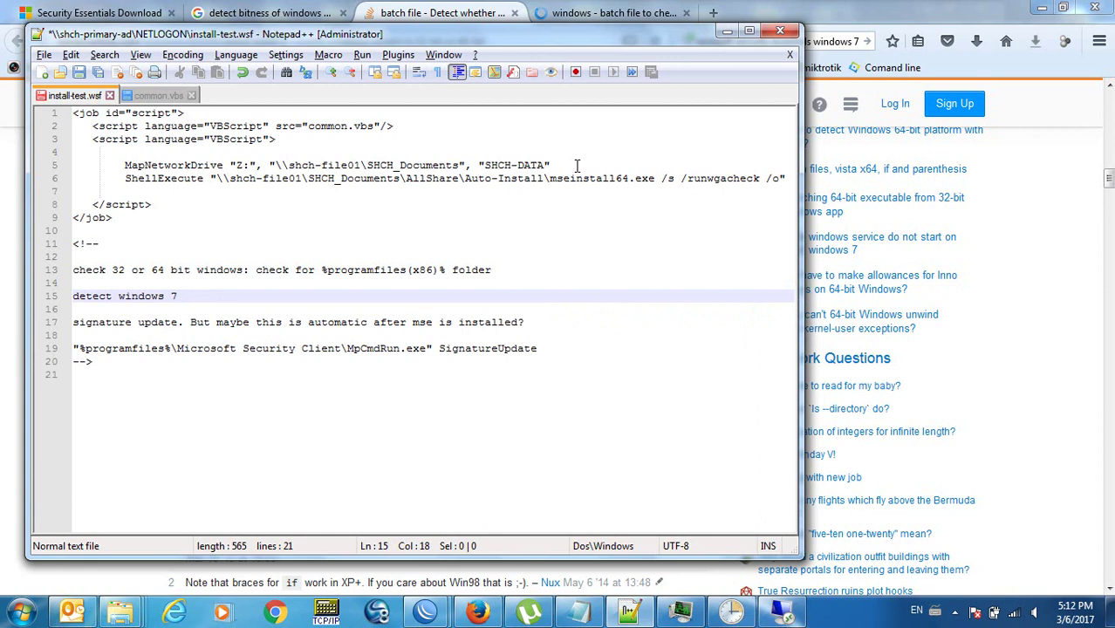
{"action": "type", "text": " or windows 10"}
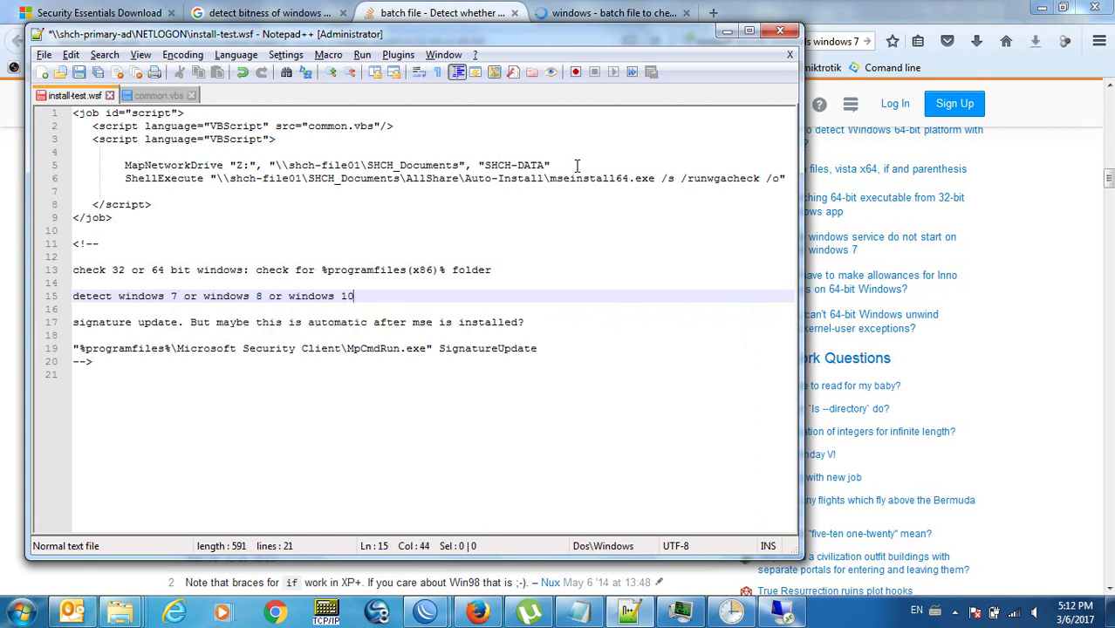
{"action": "key", "text": "Down"}
{"action": "key", "text": "ctrl+s"}
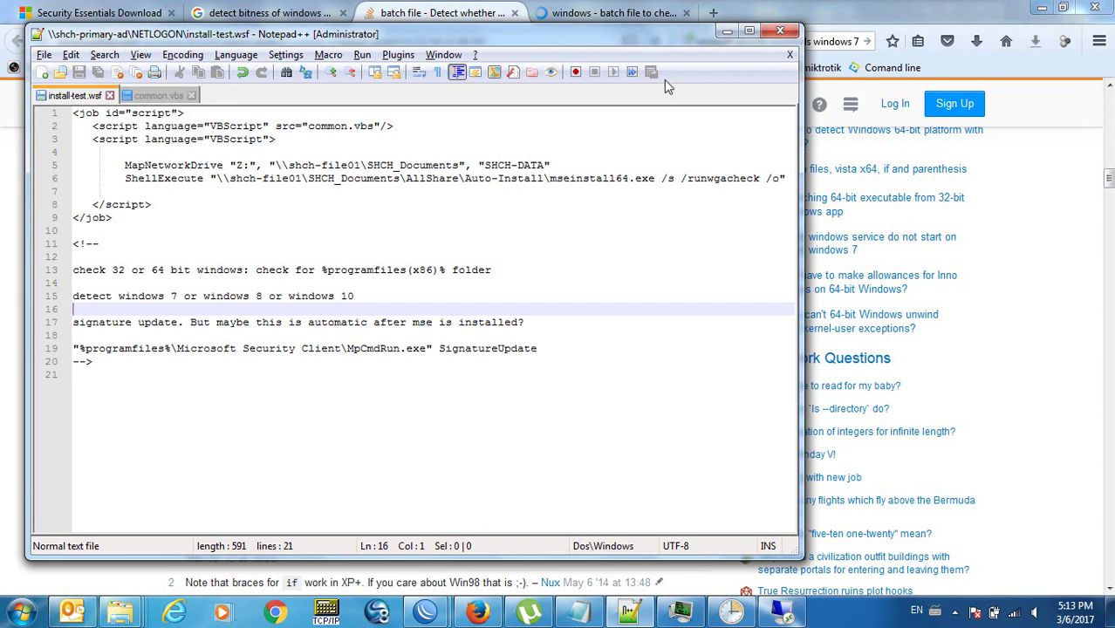
{"action": "left_click", "coordinate": [779, 32]}
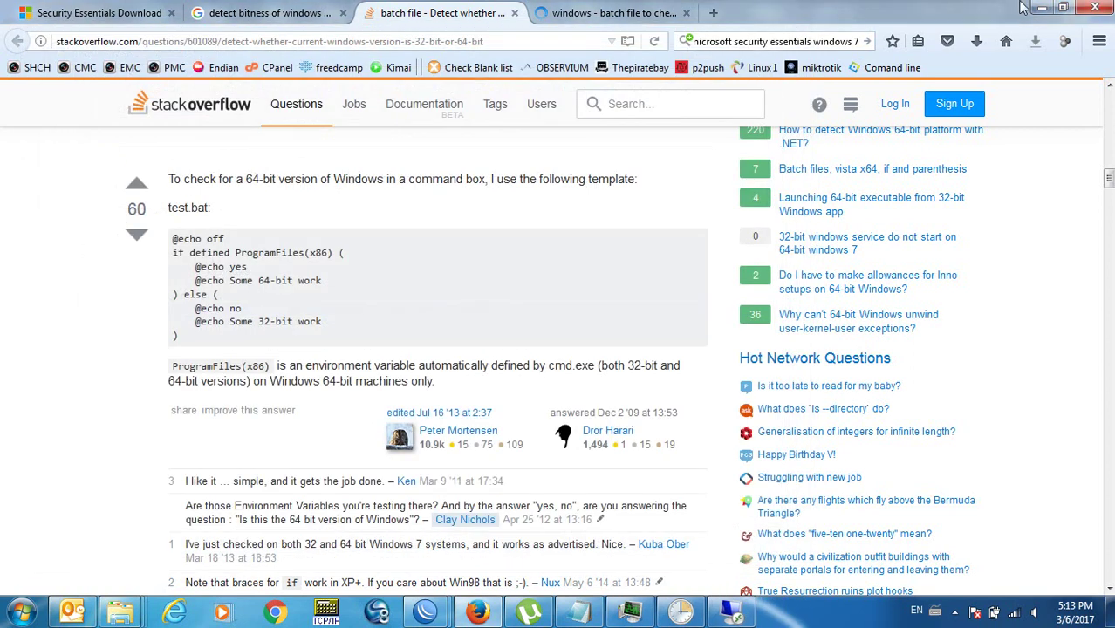
Close Firefox and the Local Disk (C:), Programs, Auto-Install and Downloads folder windows.
{"action": "left_click", "coordinate": [1100, 9]}
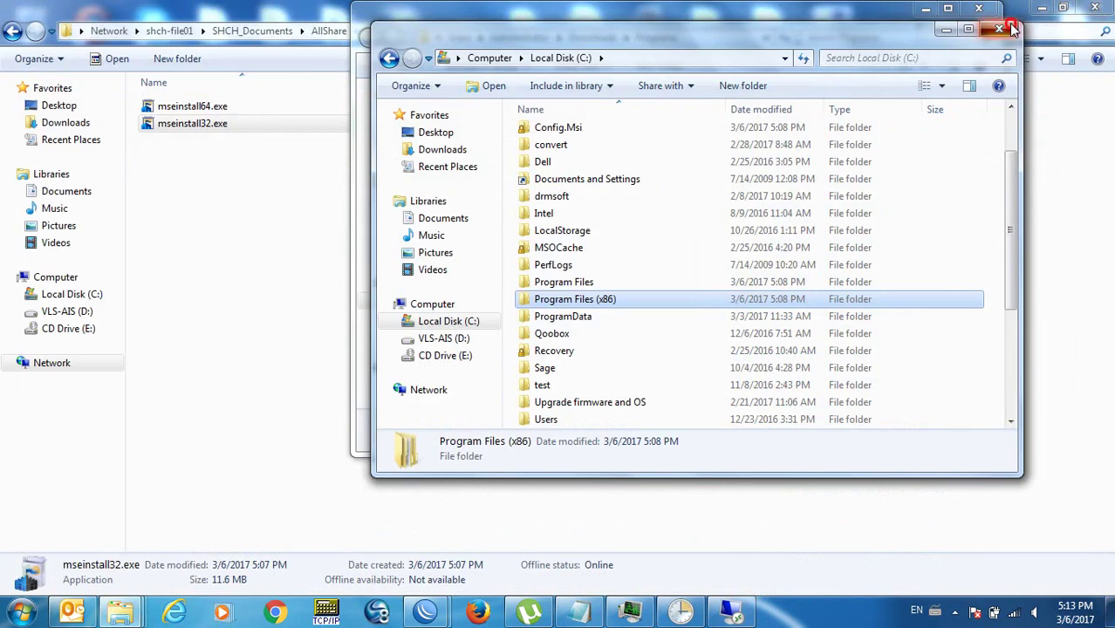
{"action": "left_click", "coordinate": [999, 28]}
{"action": "left_click", "coordinate": [977, 8]}
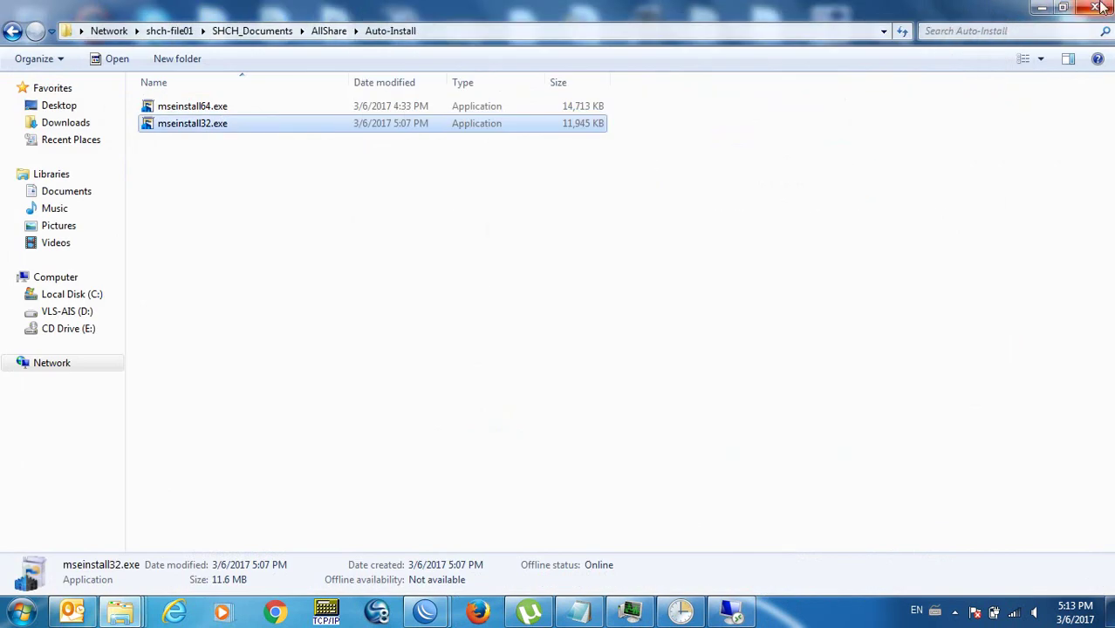
{"action": "left_click", "coordinate": [1100, 7]}
{"action": "left_click", "coordinate": [1101, 8]}
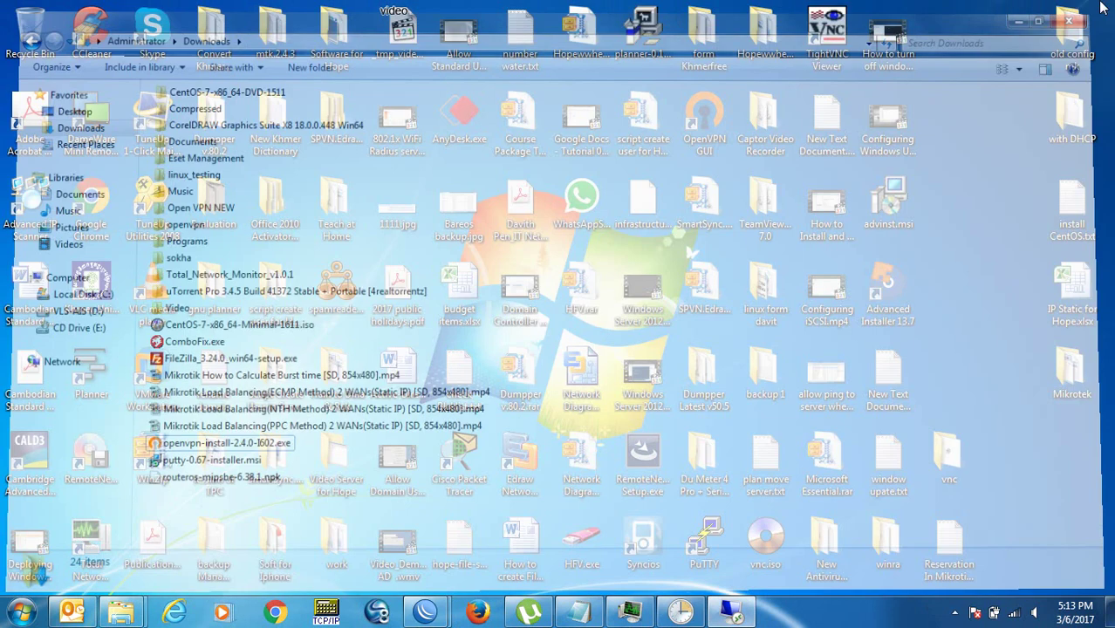
{"action": "left_click", "coordinate": [1020, 60]}
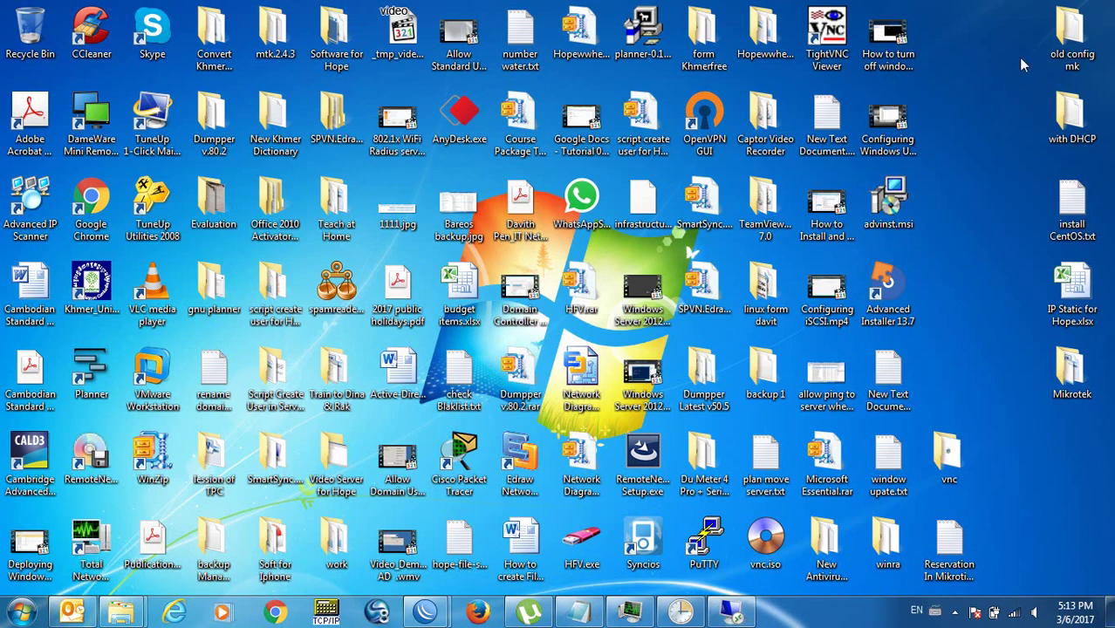